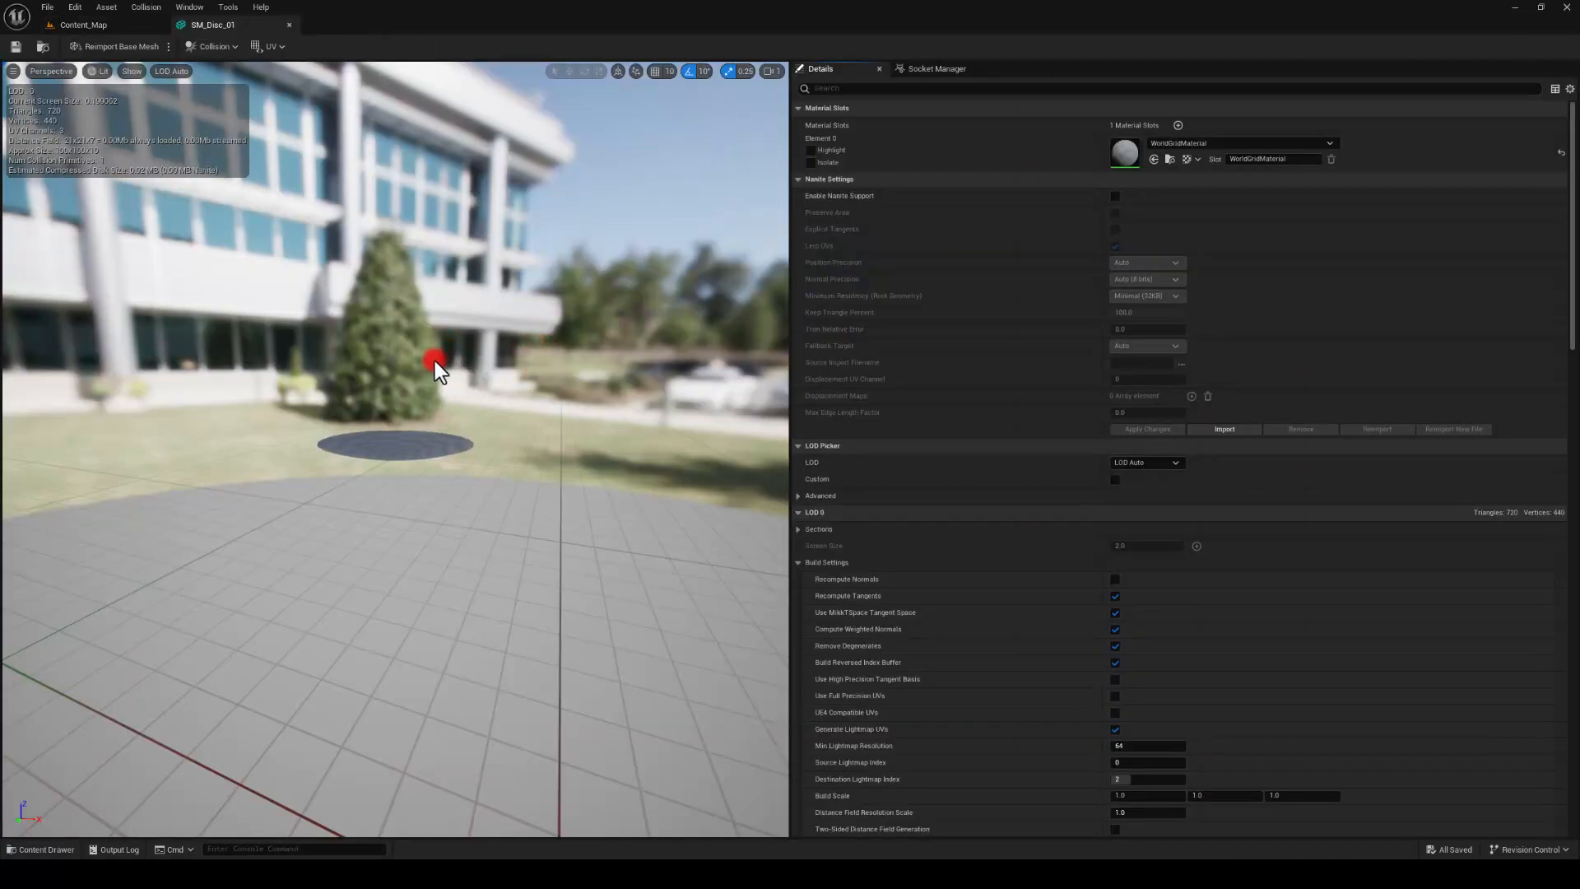
Step: Inspect the SM_Disc_01 mesh from different angles and distances
{"action": "mouse_move", "coordinate": [435, 361]}
{"action": "left_mouse_down"}
{"action": "mouse_move", "coordinate": [428, 301]}
{"action": "mouse_move", "coordinate": [469, 337]}
{"action": "mouse_move", "coordinate": [469, 395]}
{"action": "mouse_move", "coordinate": [469, 363]}
{"action": "mouse_move", "coordinate": [472, 381]}
{"action": "mouse_move", "coordinate": [393, 270]}
{"action": "left_mouse_up"}
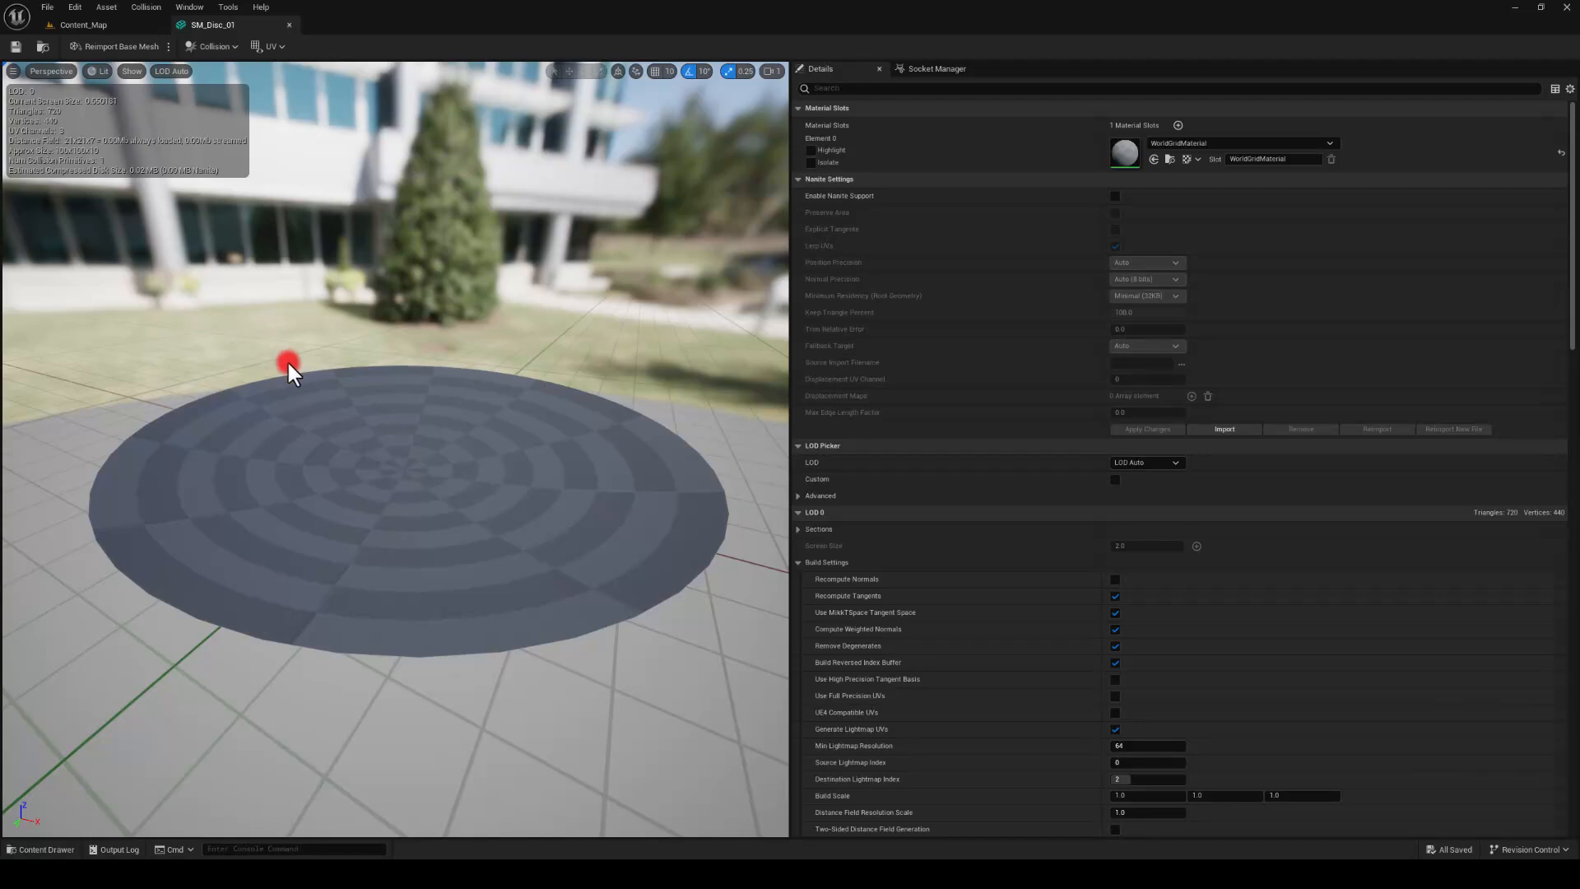
{"action": "left_click_drag", "start_coordinate": [286, 359], "coordinate": [368, 412]}
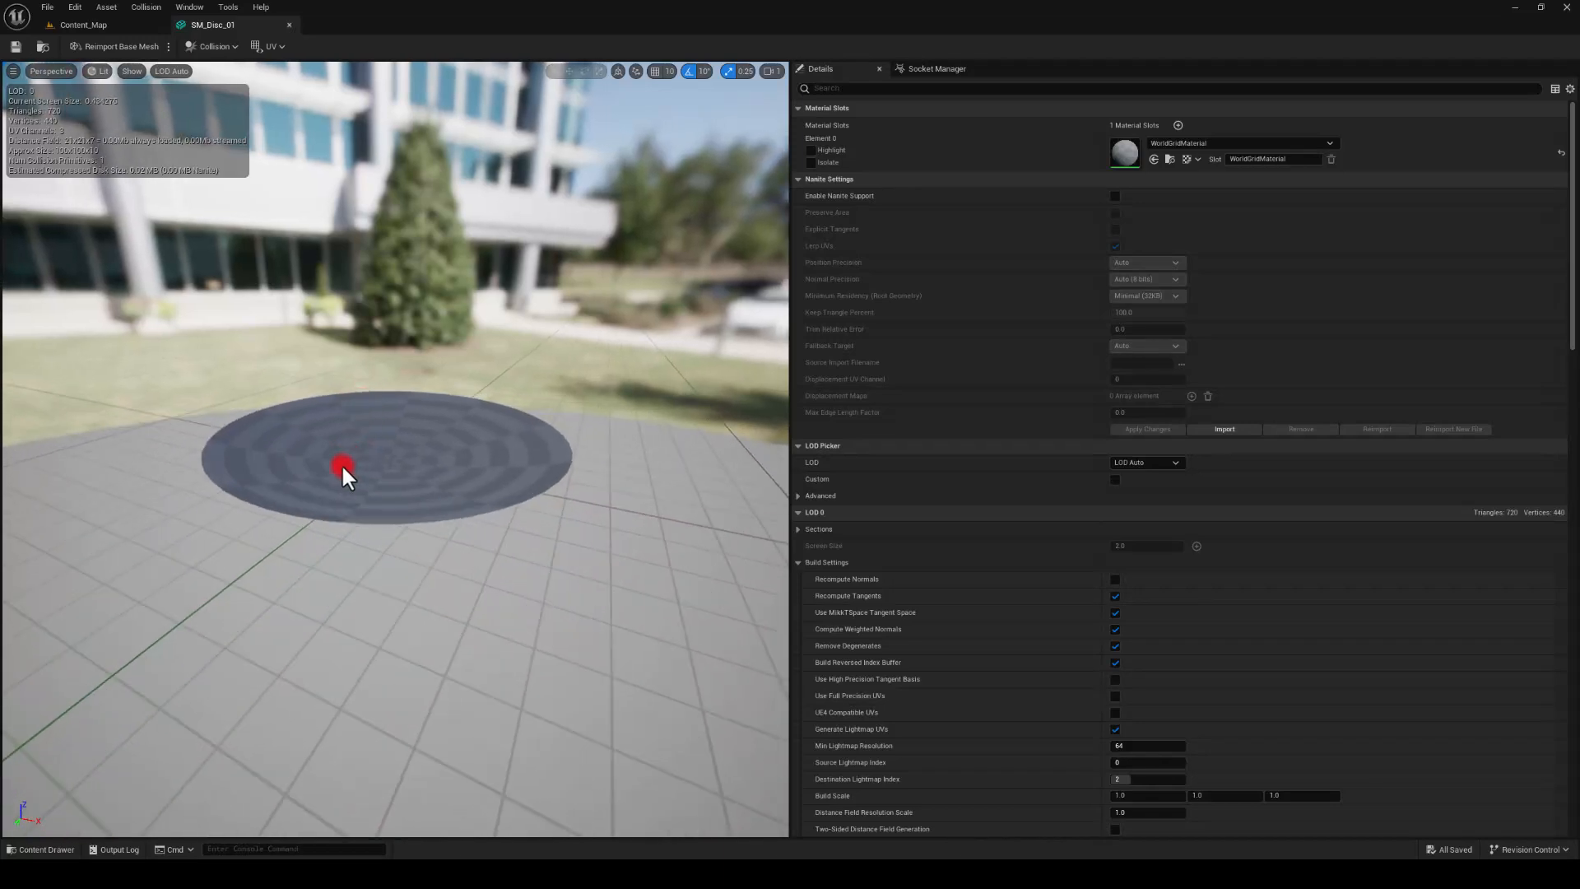
{"action": "left_click_drag", "start_coordinate": [343, 473], "coordinate": [343, 452]}
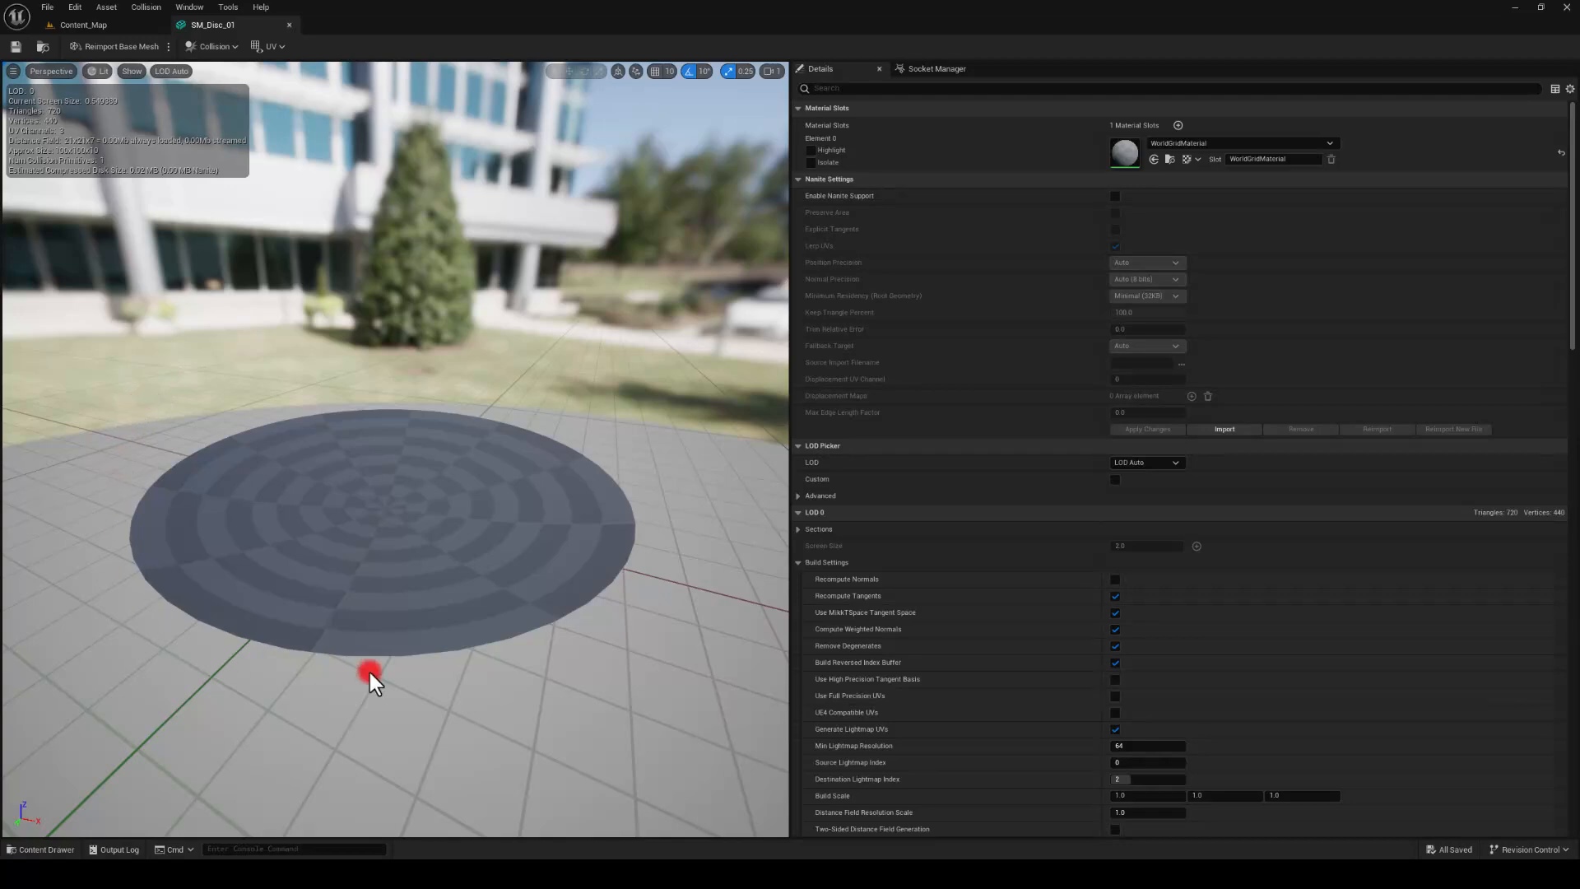
Step: Close the SM_Disc_01 mesh editor, preview Content_Map in play mode and stop the preview
{"action": "left_click", "coordinate": [289, 26]}
{"action": "left_click", "coordinate": [304, 47]}
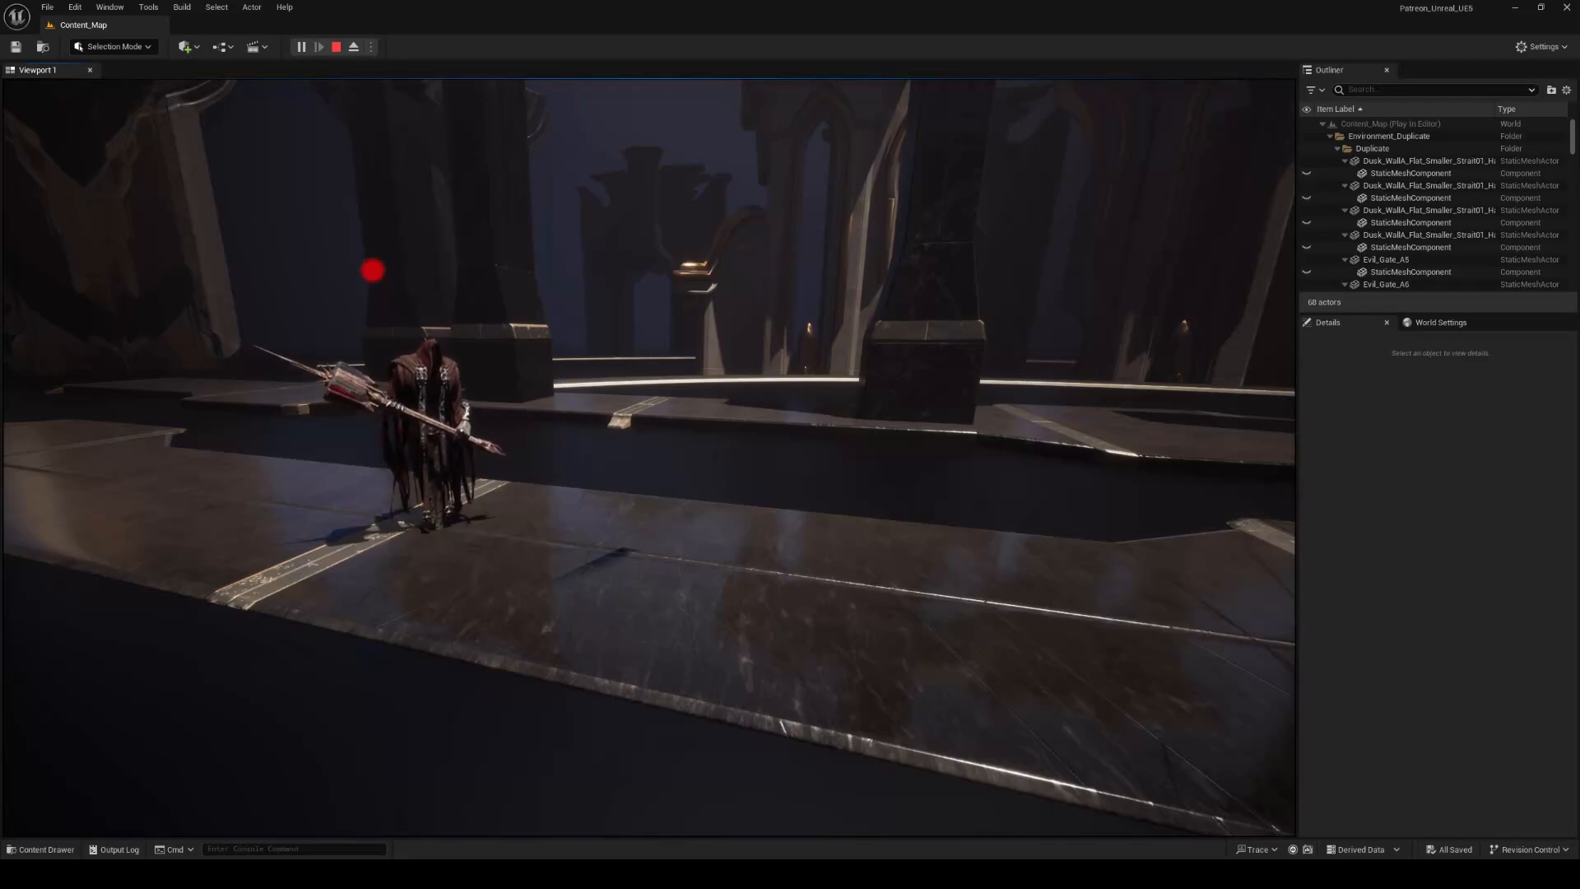
{"action": "key", "text": "Escape"}
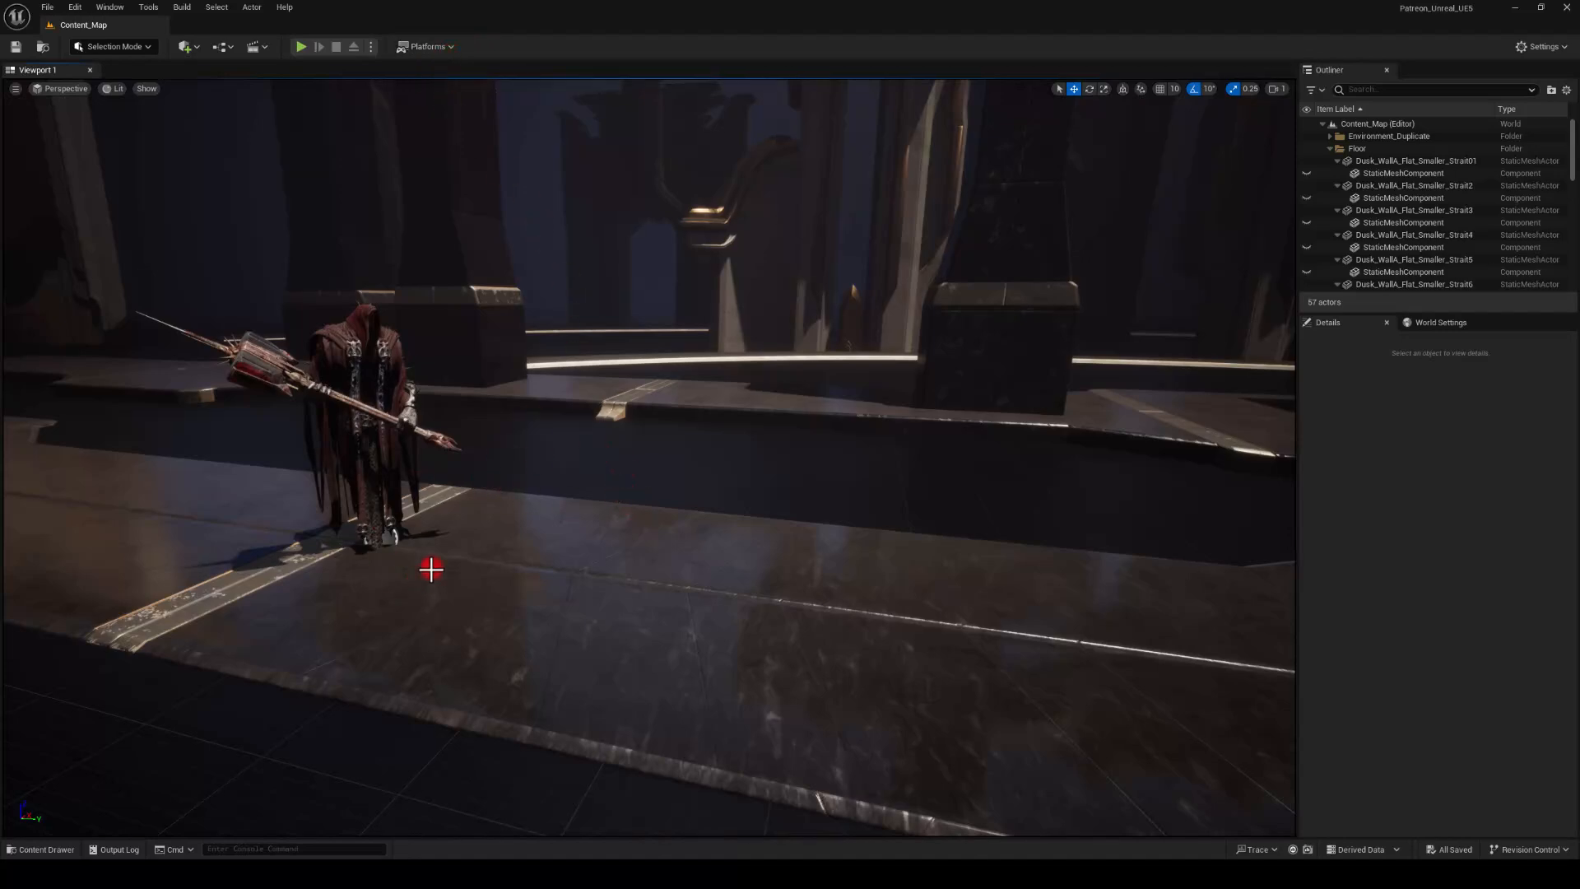
Step: Look over the disc mesh and the decal, impact and shockwave textures in the June Files folder
{"action": "key", "text": "ctrl+space"}
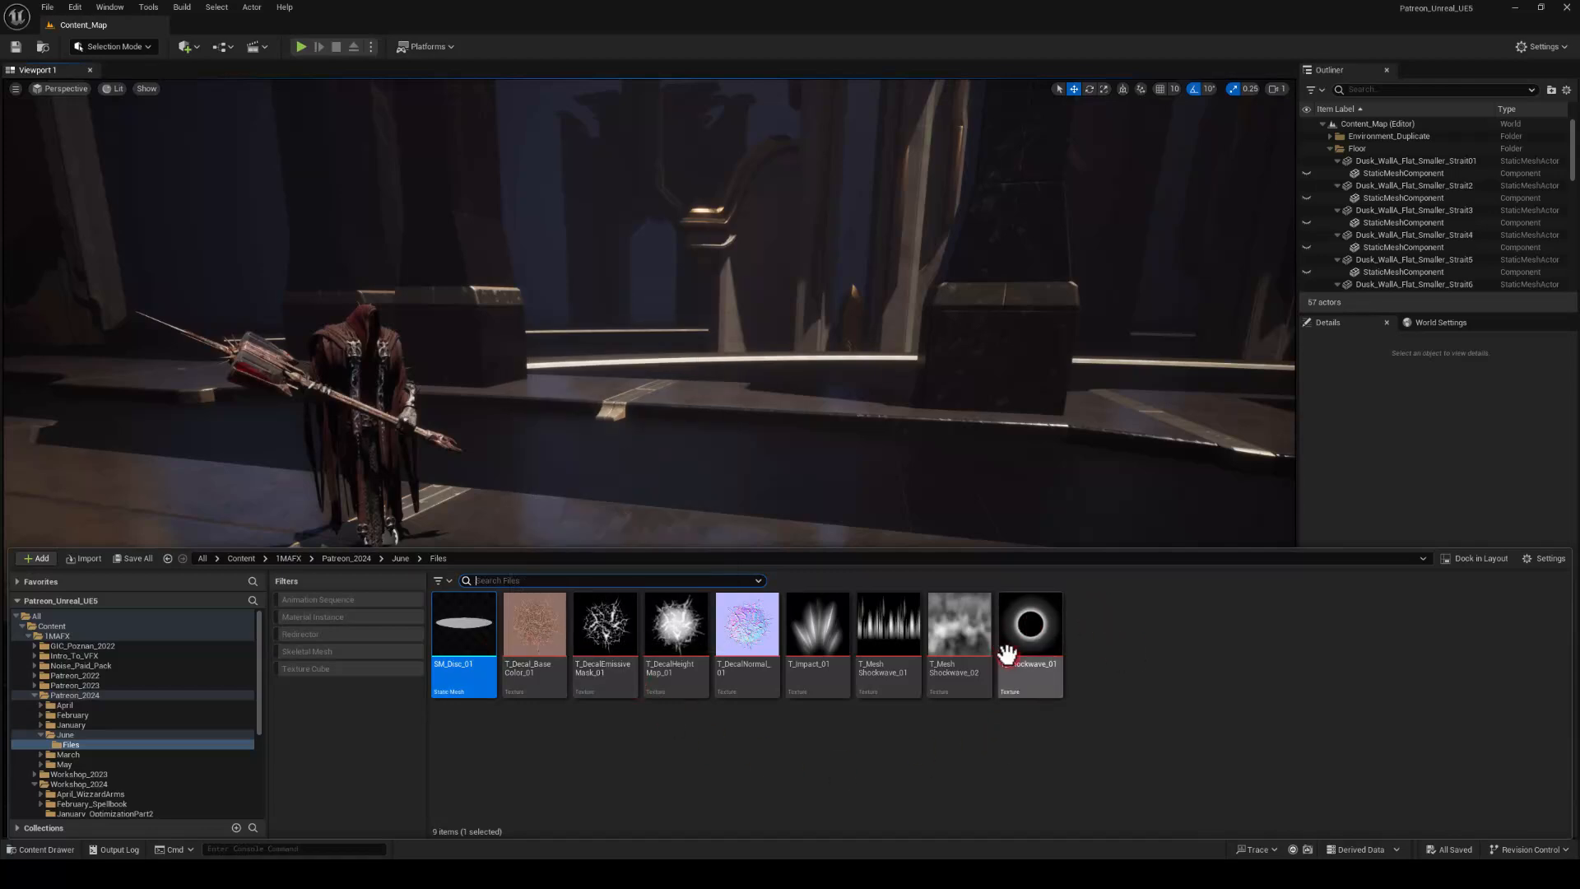
{"action": "left_click_drag", "start_coordinate": [1023, 635], "coordinate": [584, 528]}
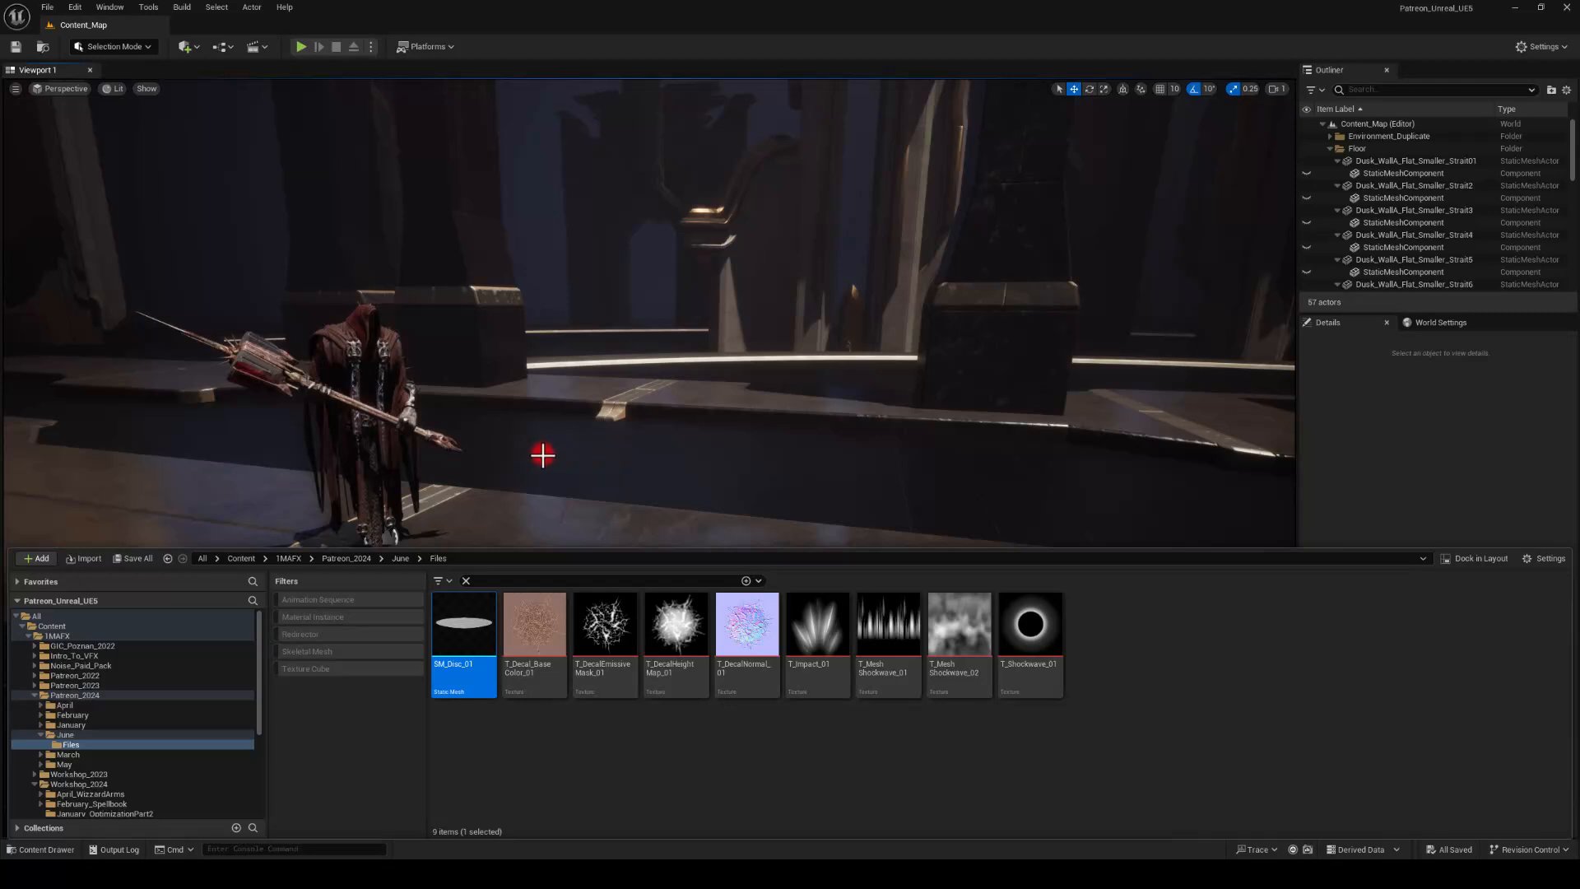
{"action": "right_click_drag", "start_coordinate": [542, 453], "coordinate": [542, 452]}
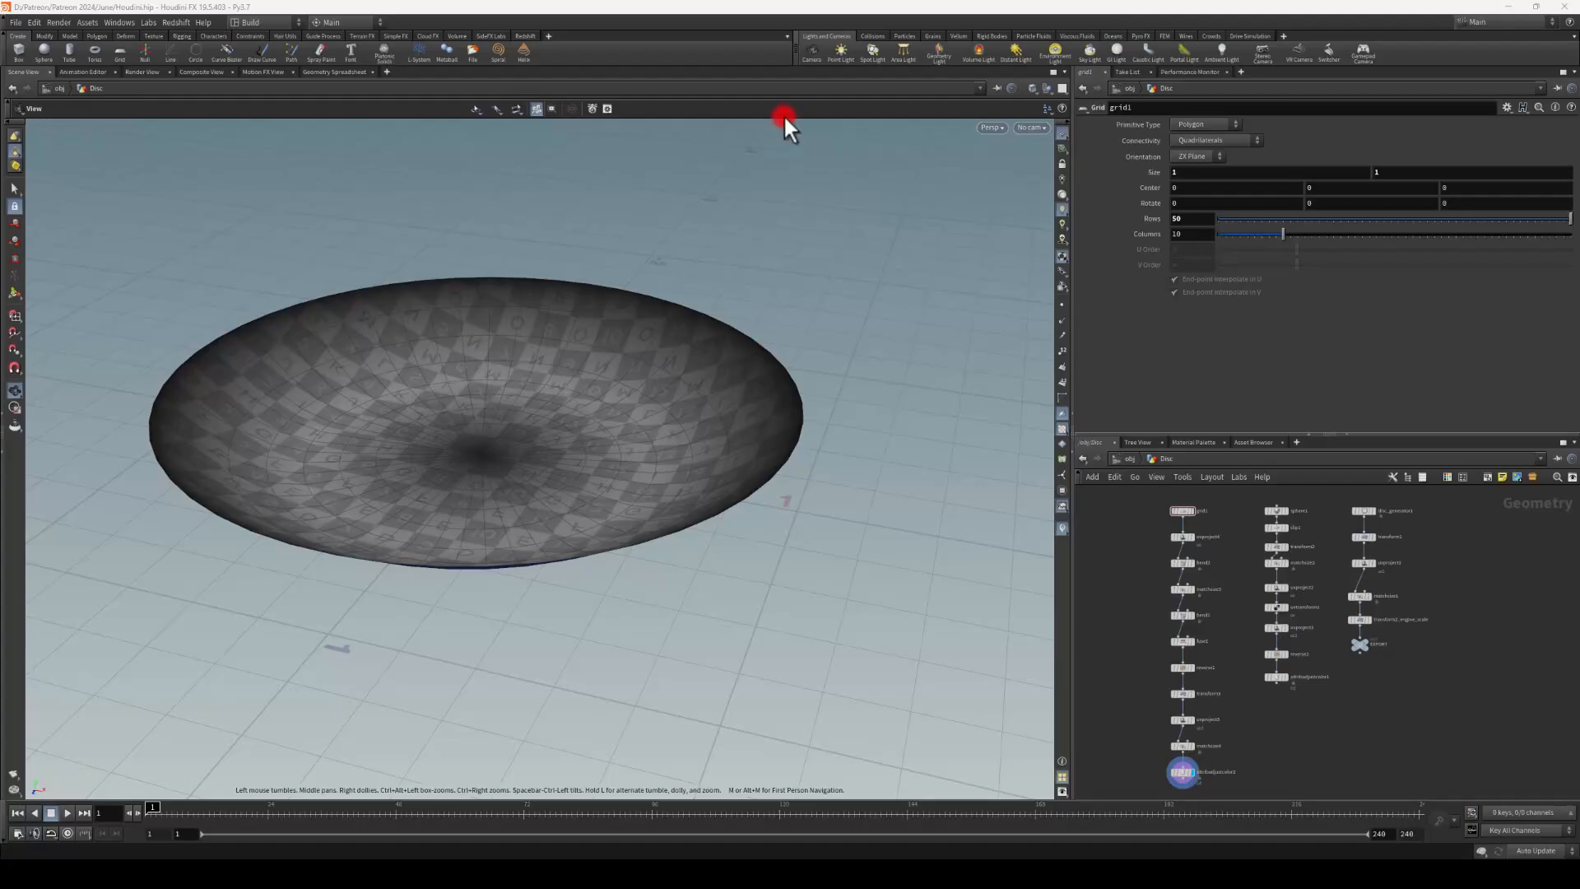
Step: Switch to Houdini, go up from the Disc network to the object level and add a new Geometry node
{"action": "left_click", "coordinate": [1108, 580]}
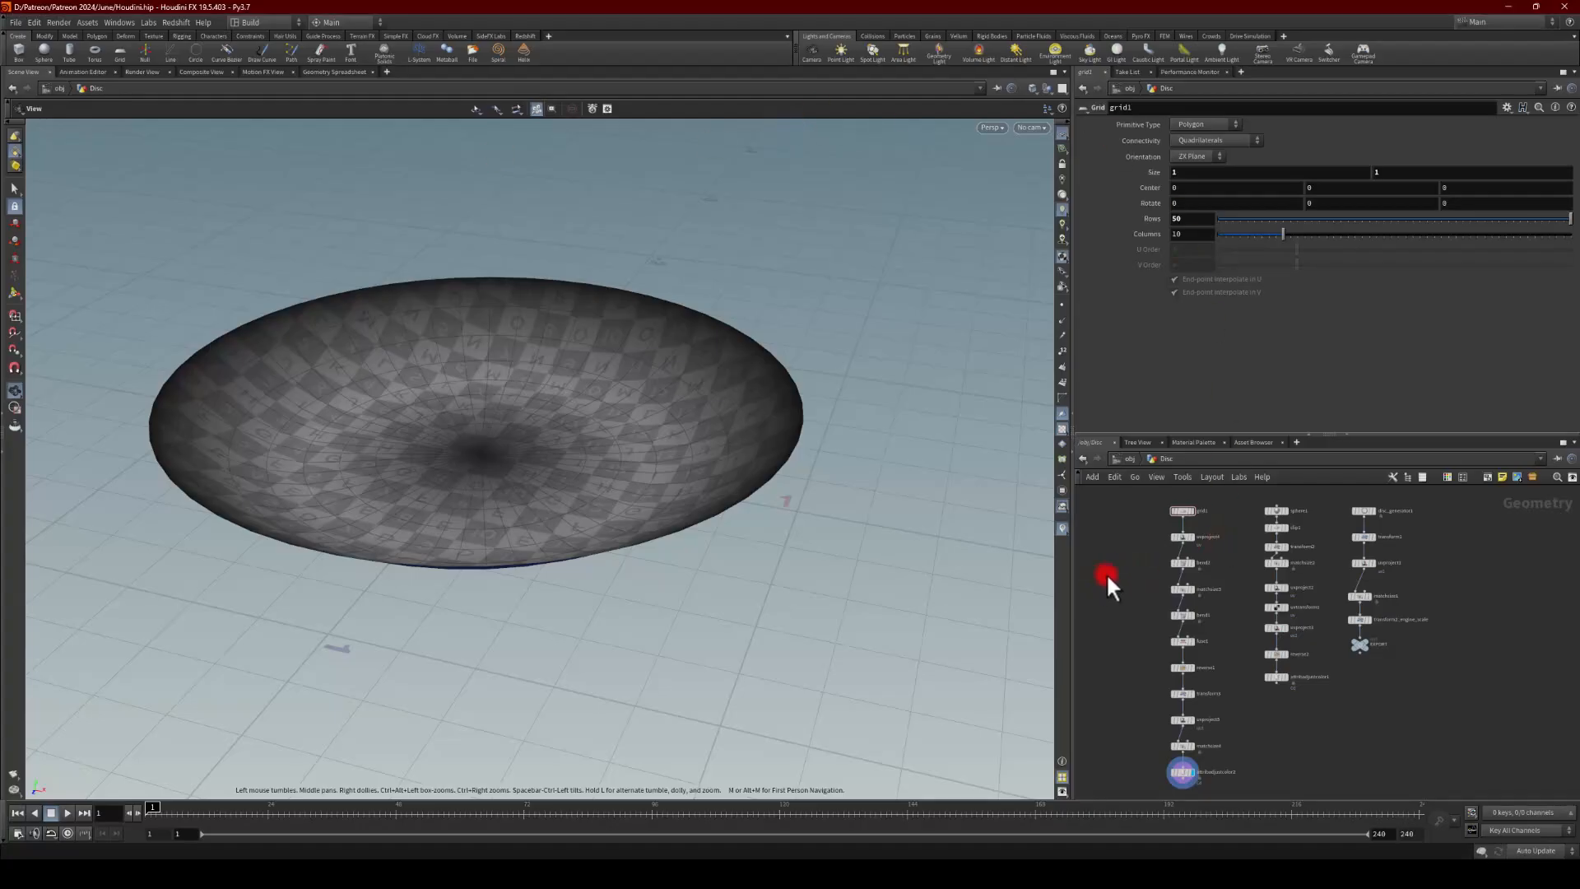
{"action": "left_click", "coordinate": [1133, 458]}
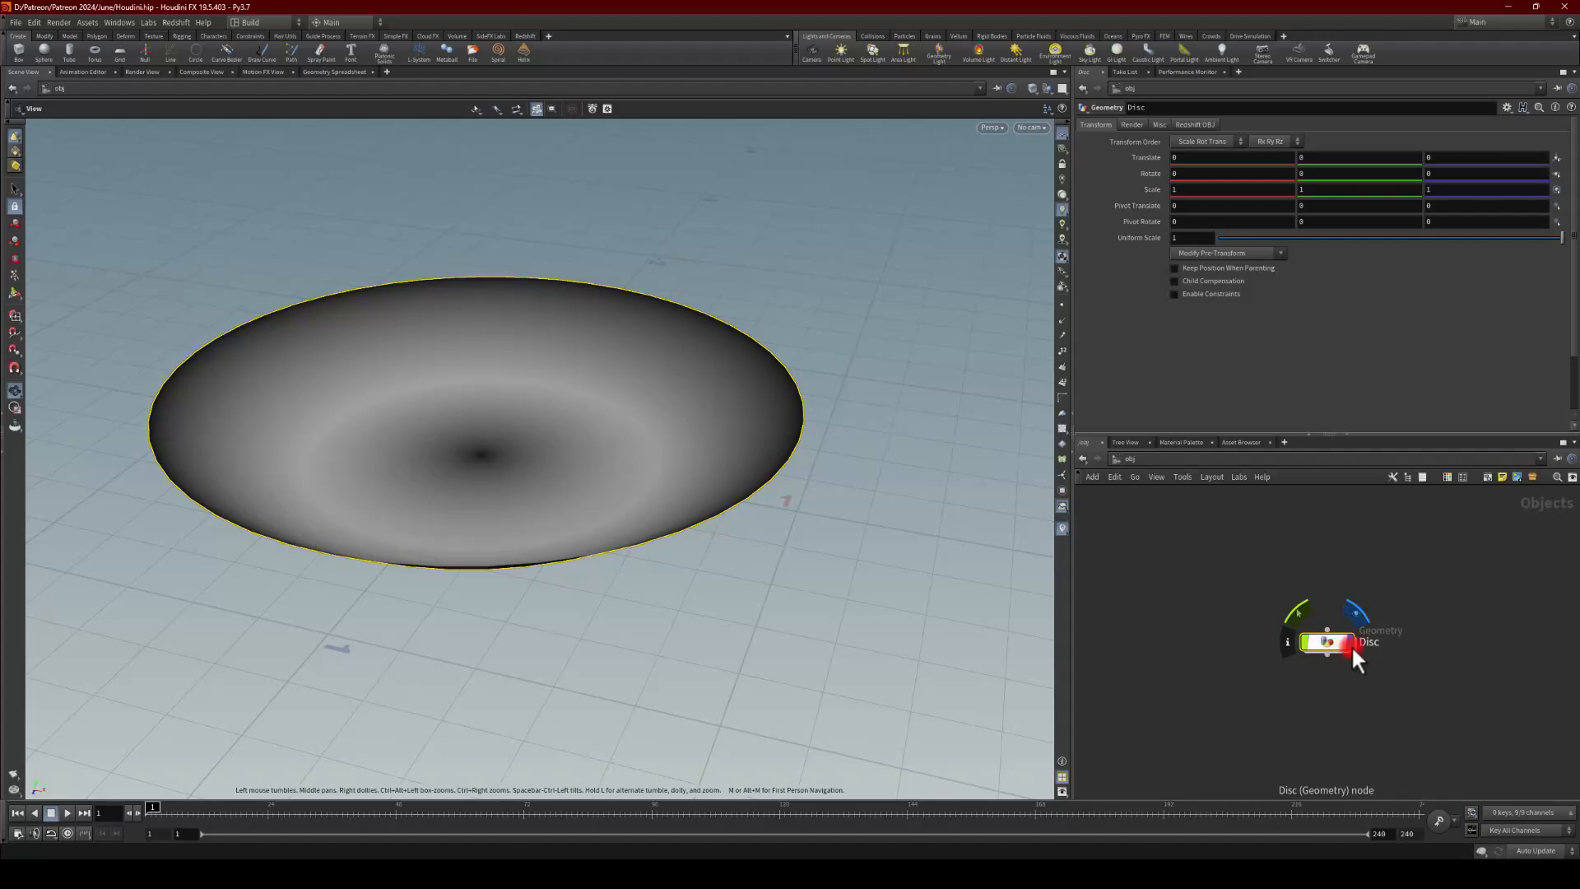
{"action": "left_click", "coordinate": [1349, 643]}
{"action": "left_click", "coordinate": [1244, 605]}
{"action": "key", "text": "Tab"}
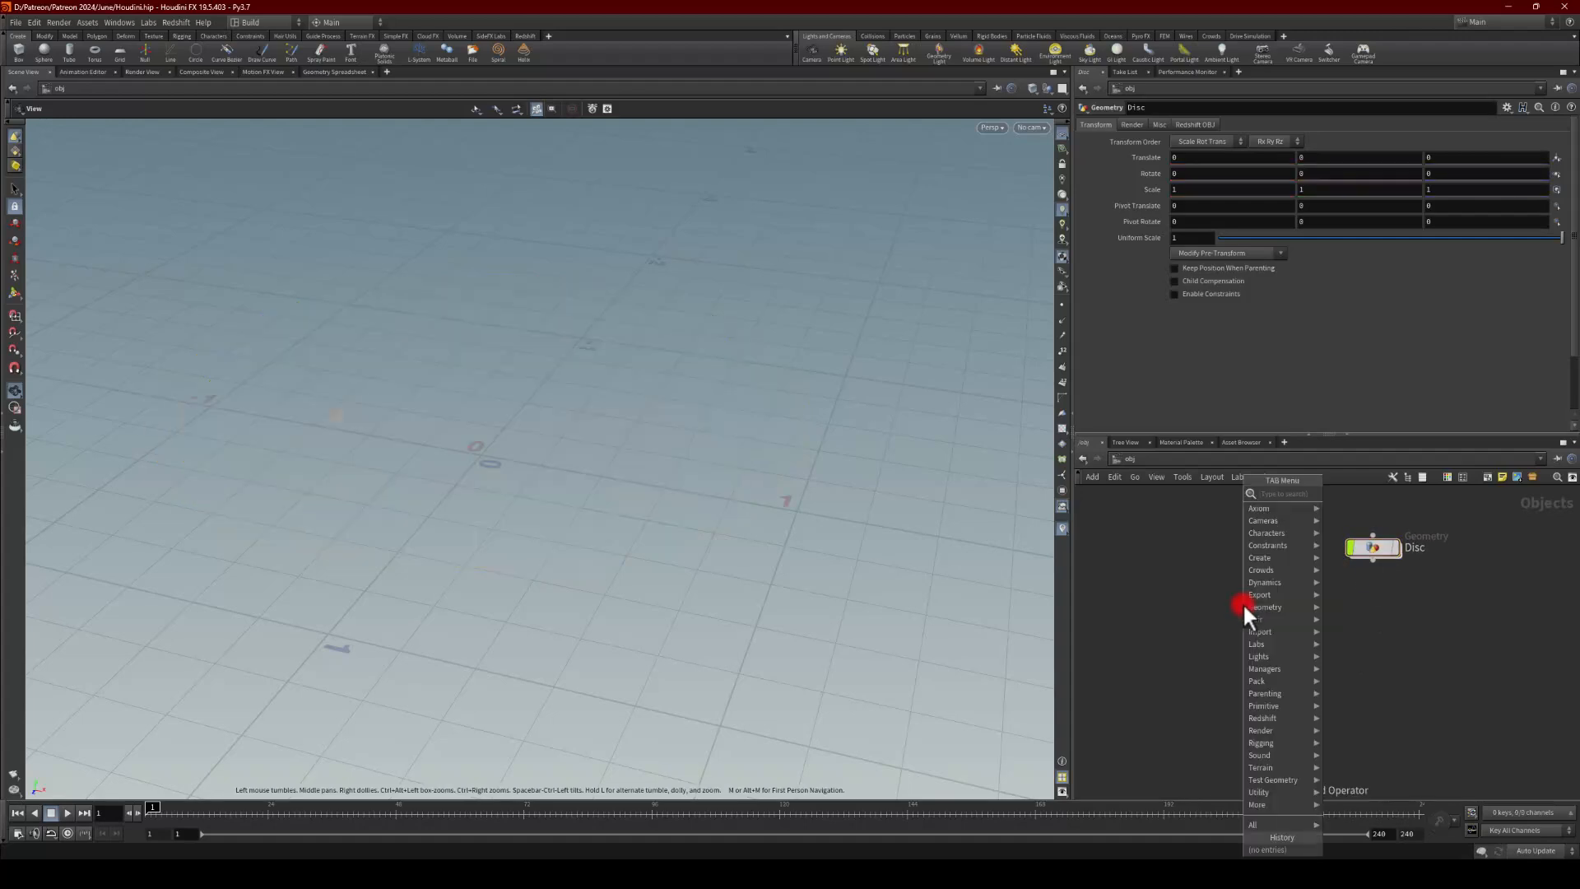
{"action": "type", "text": "geo"}
{"action": "key", "text": "Return"}
{"action": "left_click", "coordinate": [1243, 604]}
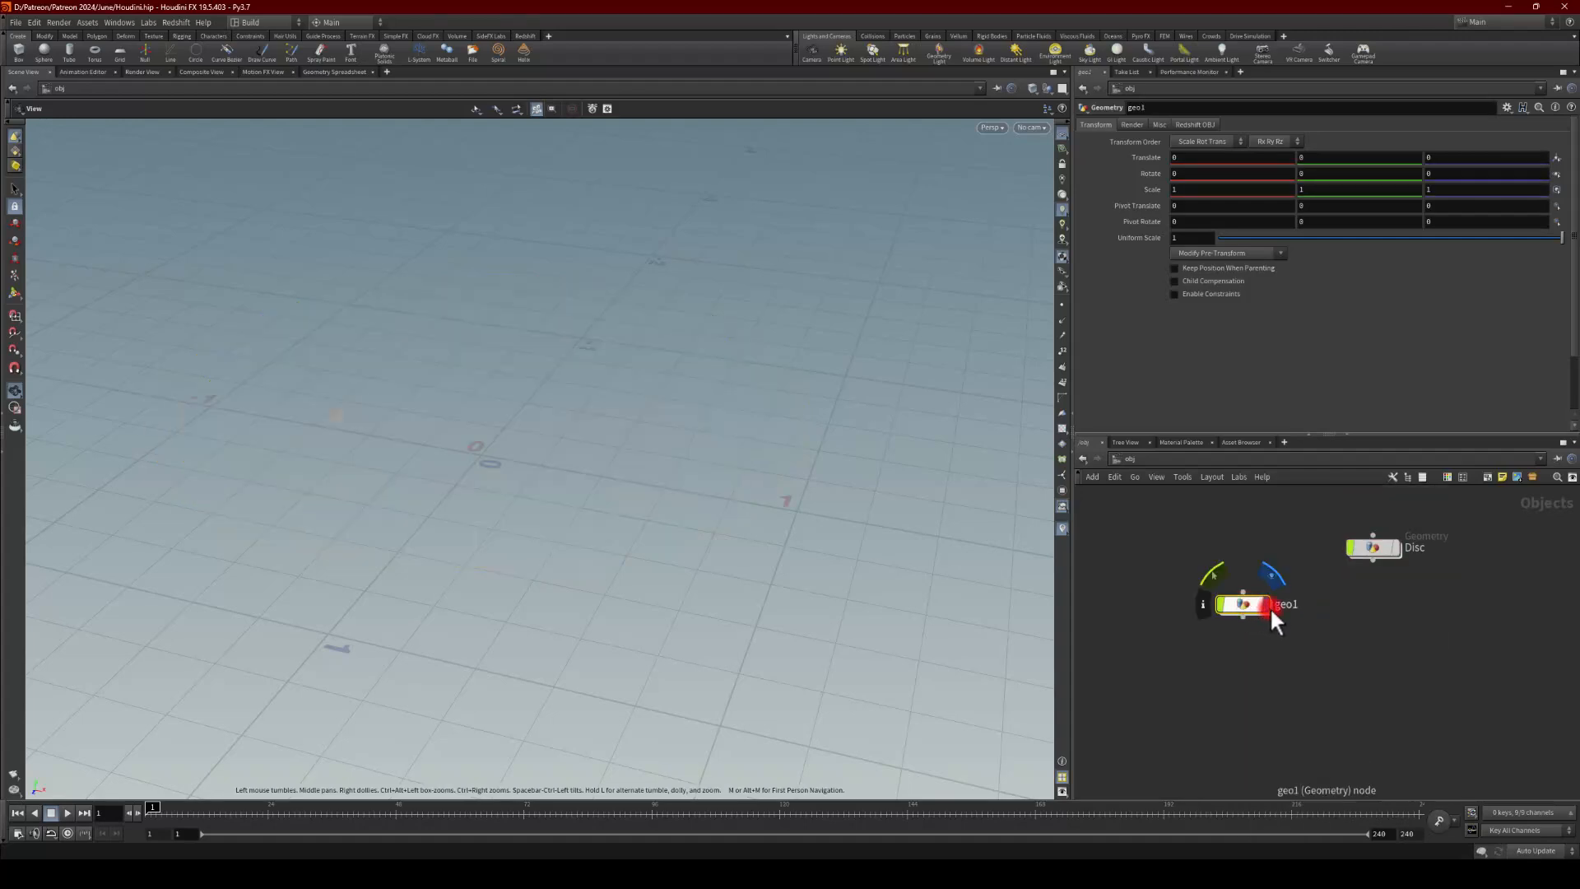
Step: Rename the new Geometry node as Disc_Scratch
{"action": "left_click", "coordinate": [1302, 605]}
{"action": "type", "text": "dIS"}
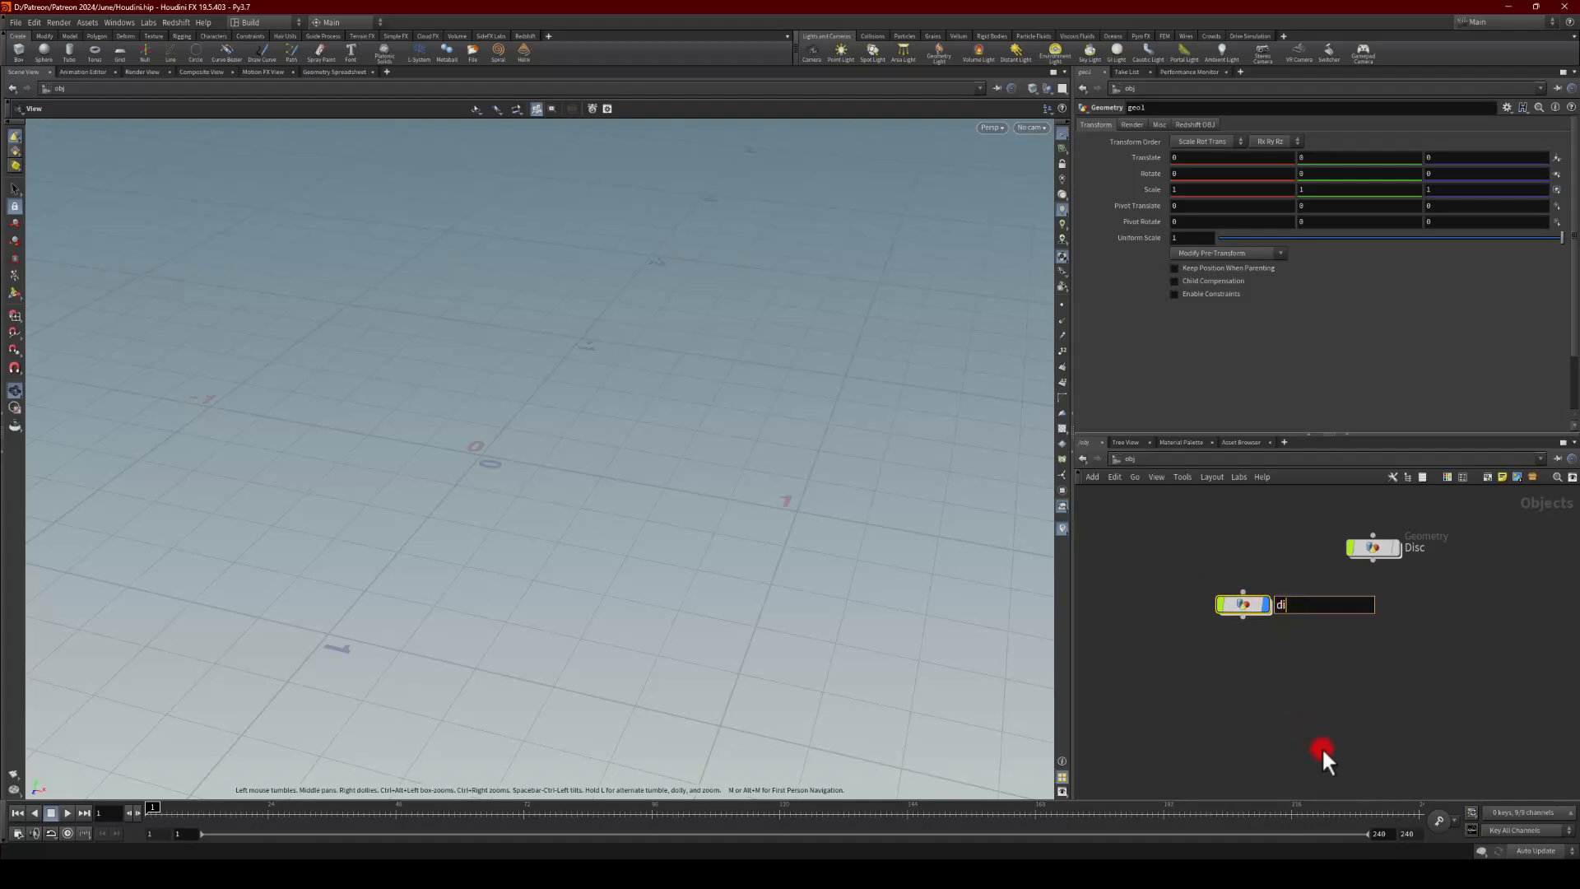
{"action": "key", "text": "BackSpace"}
{"action": "key", "text": "BackSpace"}
{"action": "key", "text": "BackSpace"}
{"action": "type", "text": "Disc_Scratch"}
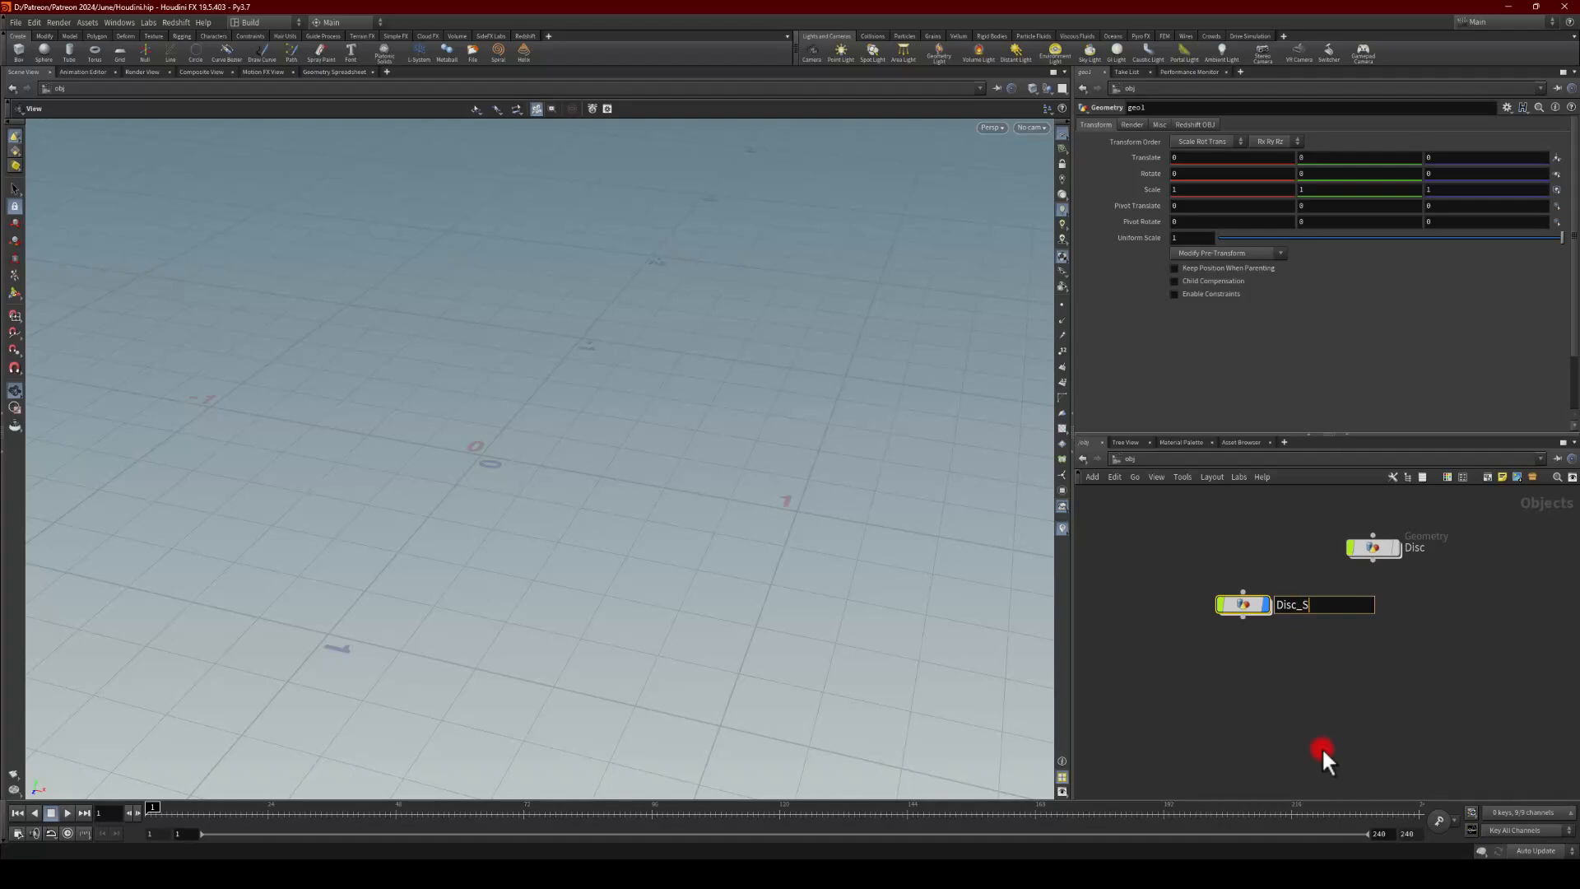
{"action": "key", "text": "Return"}
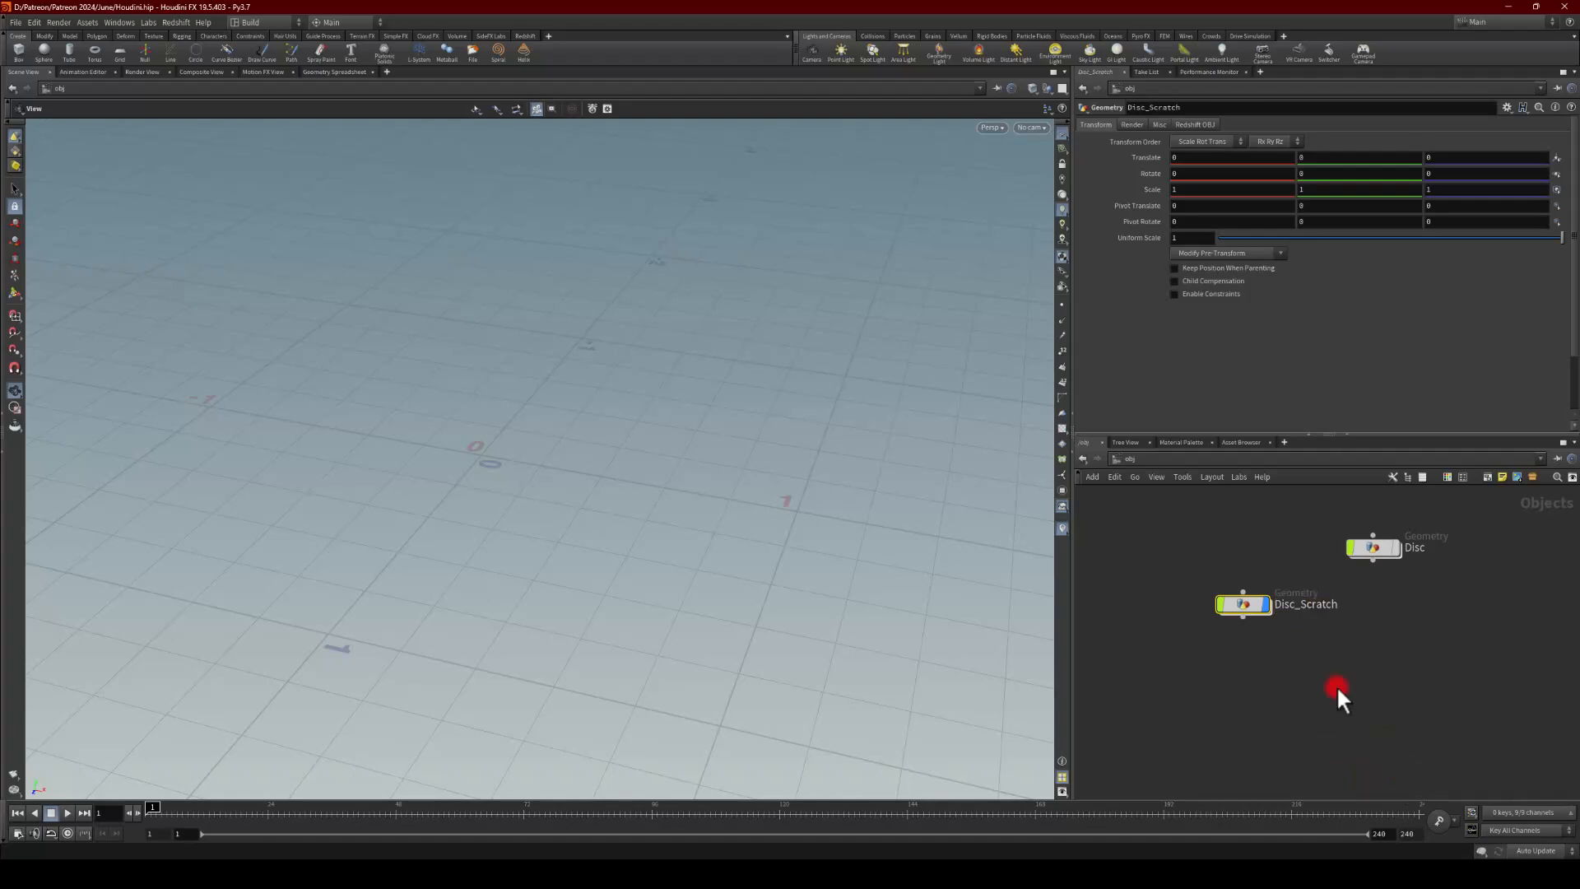
Step: Enter the Disc_Scratch network and place a Labs Disc Generator node in it
{"action": "double_click", "coordinate": [1255, 609]}
{"action": "key", "text": "Tab"}
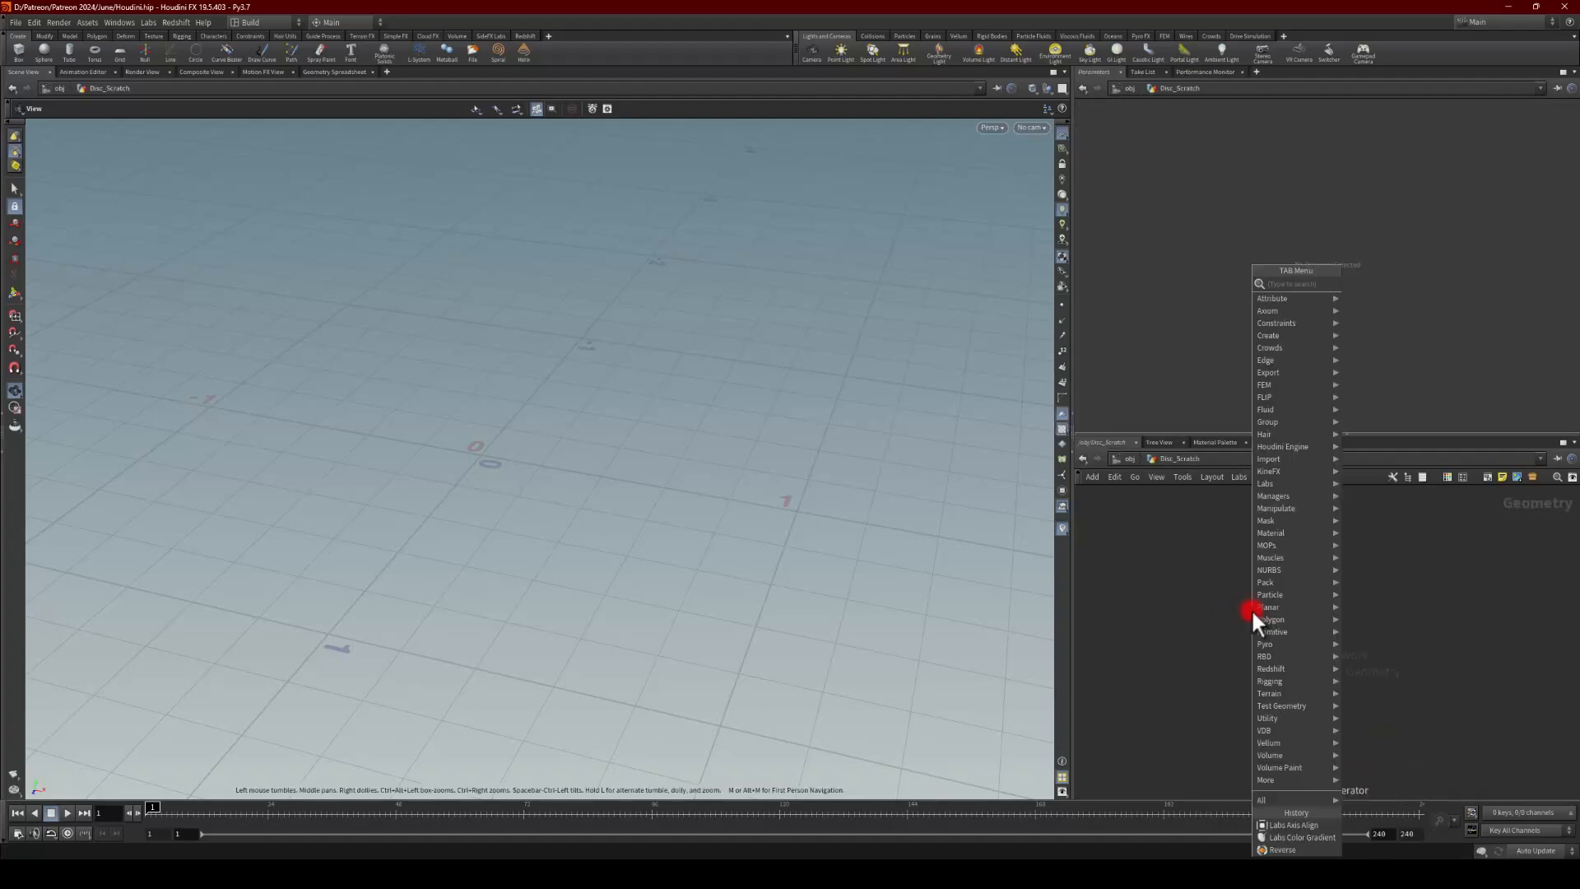
{"action": "type", "text": "disc"}
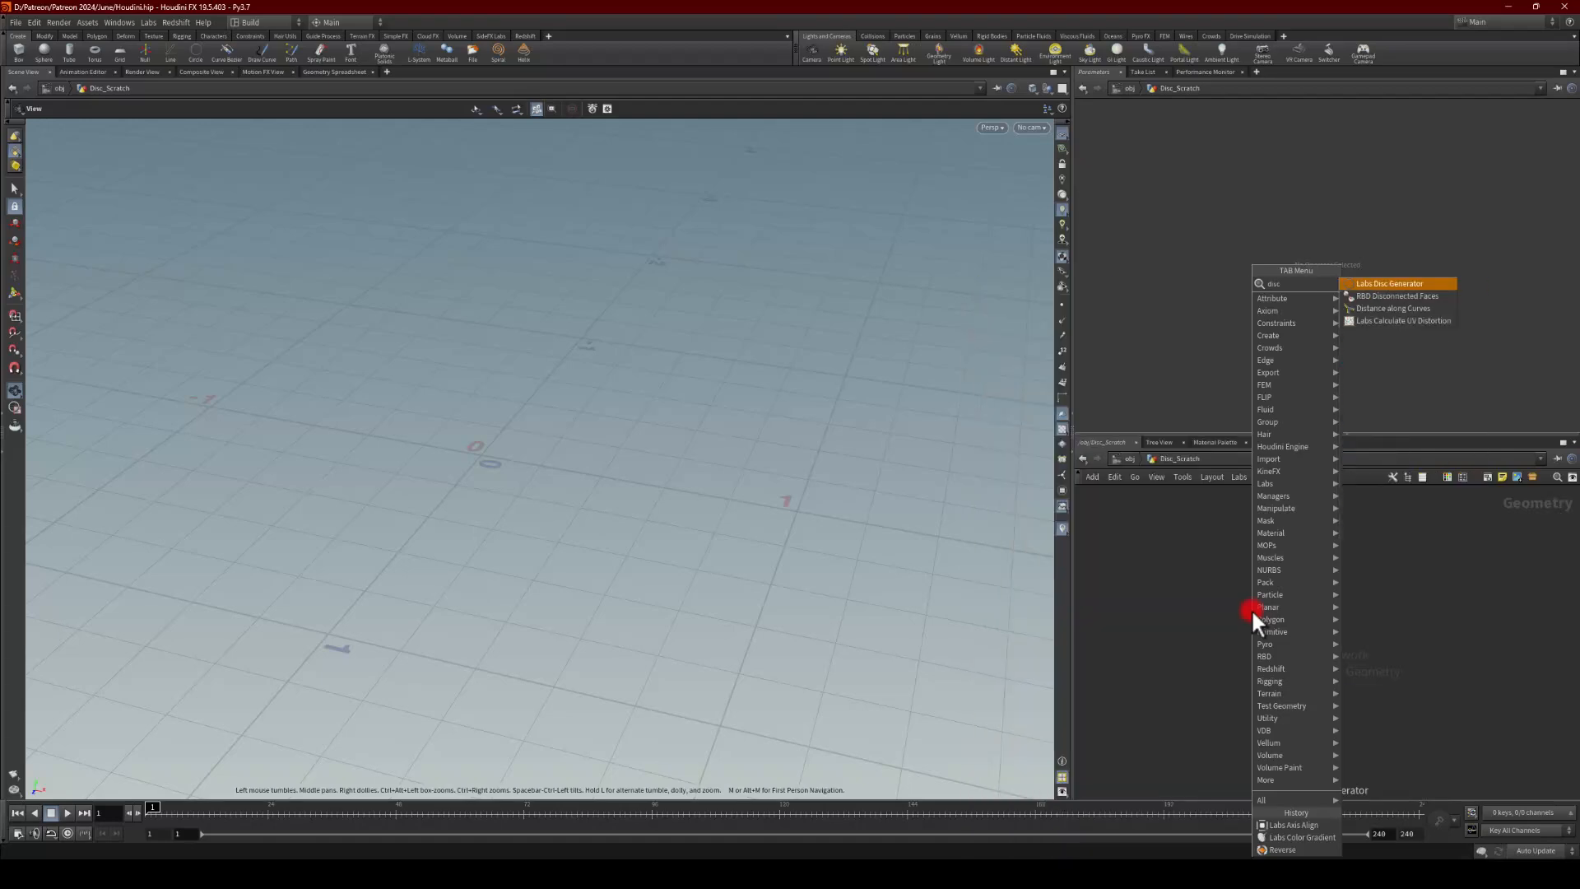
{"action": "left_click", "coordinate": [1368, 283]}
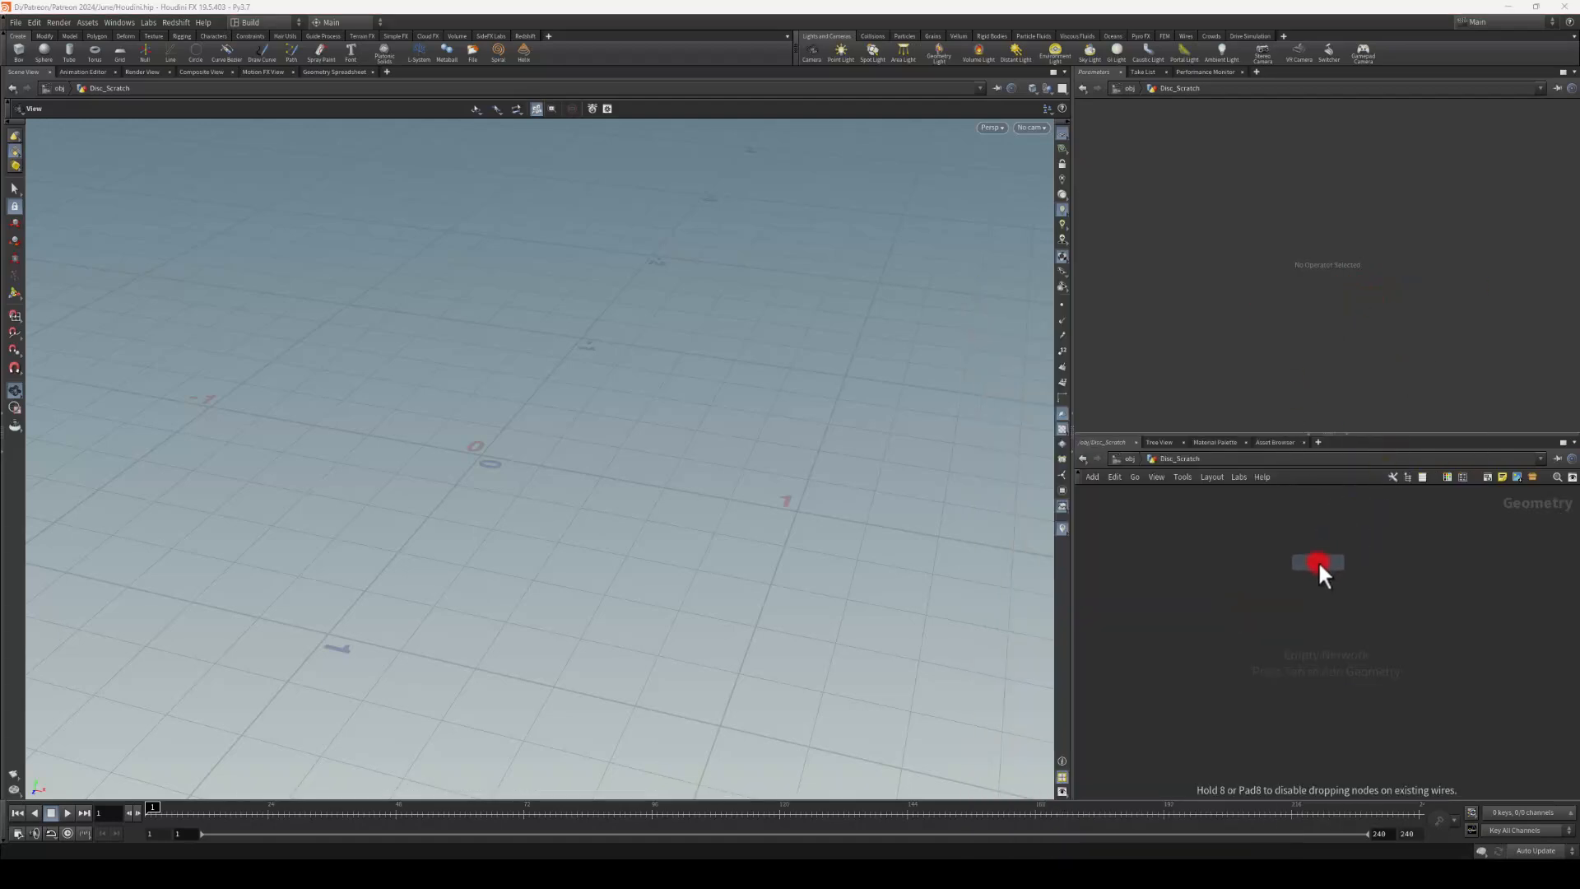
{"action": "left_click", "coordinate": [1317, 561]}
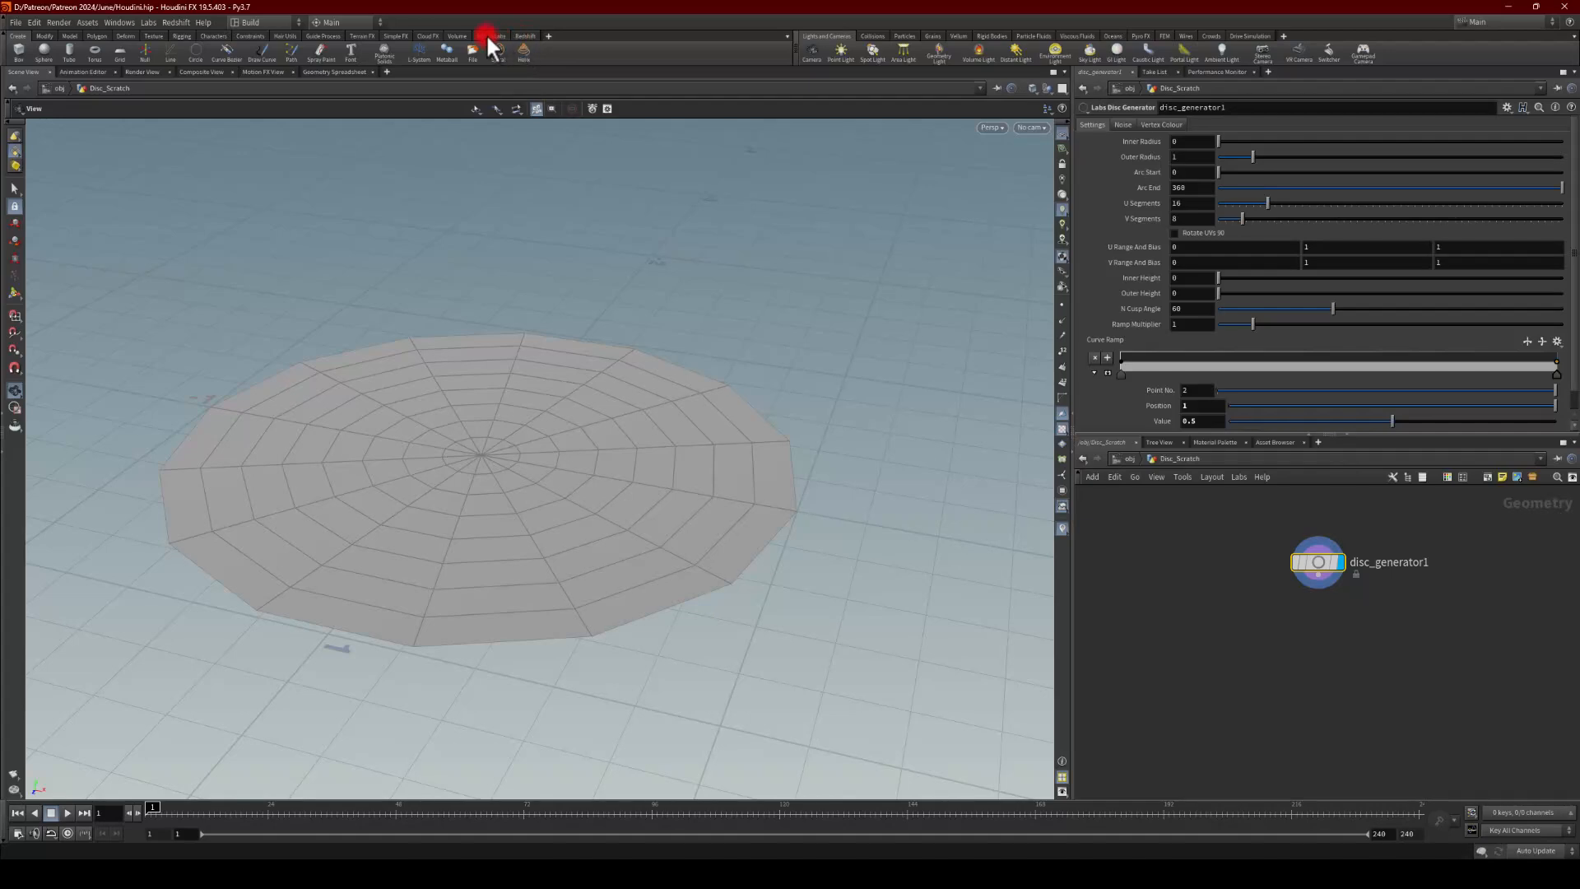
Step: Check the installed SideFX Labs release information and close its window
{"action": "left_click", "coordinate": [390, 35]}
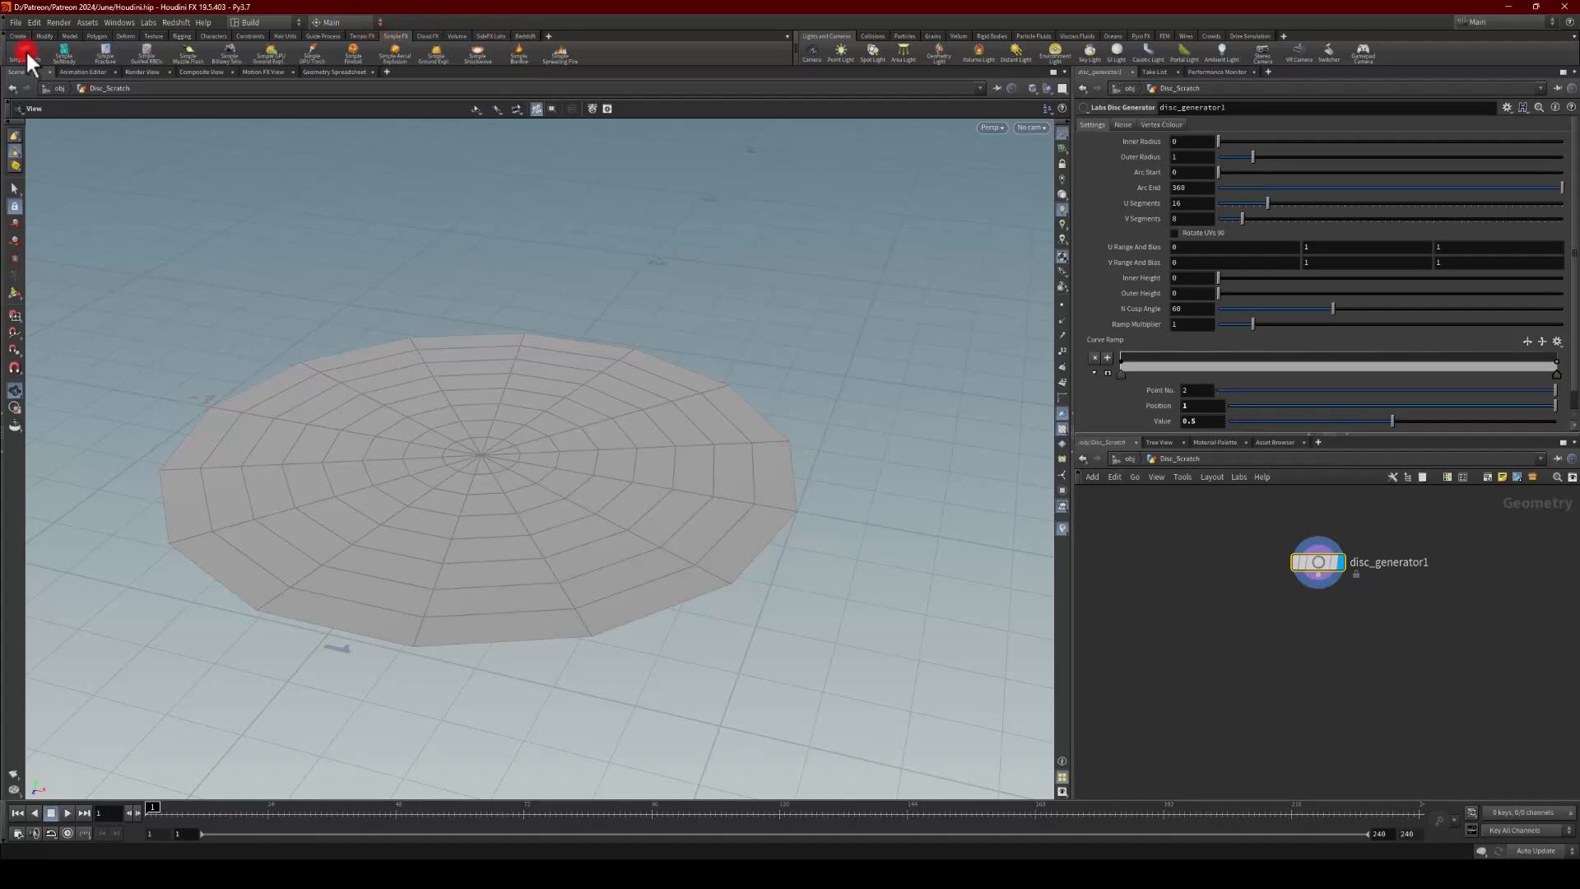
{"action": "left_click", "coordinate": [489, 36]}
{"action": "left_click", "coordinate": [19, 47]}
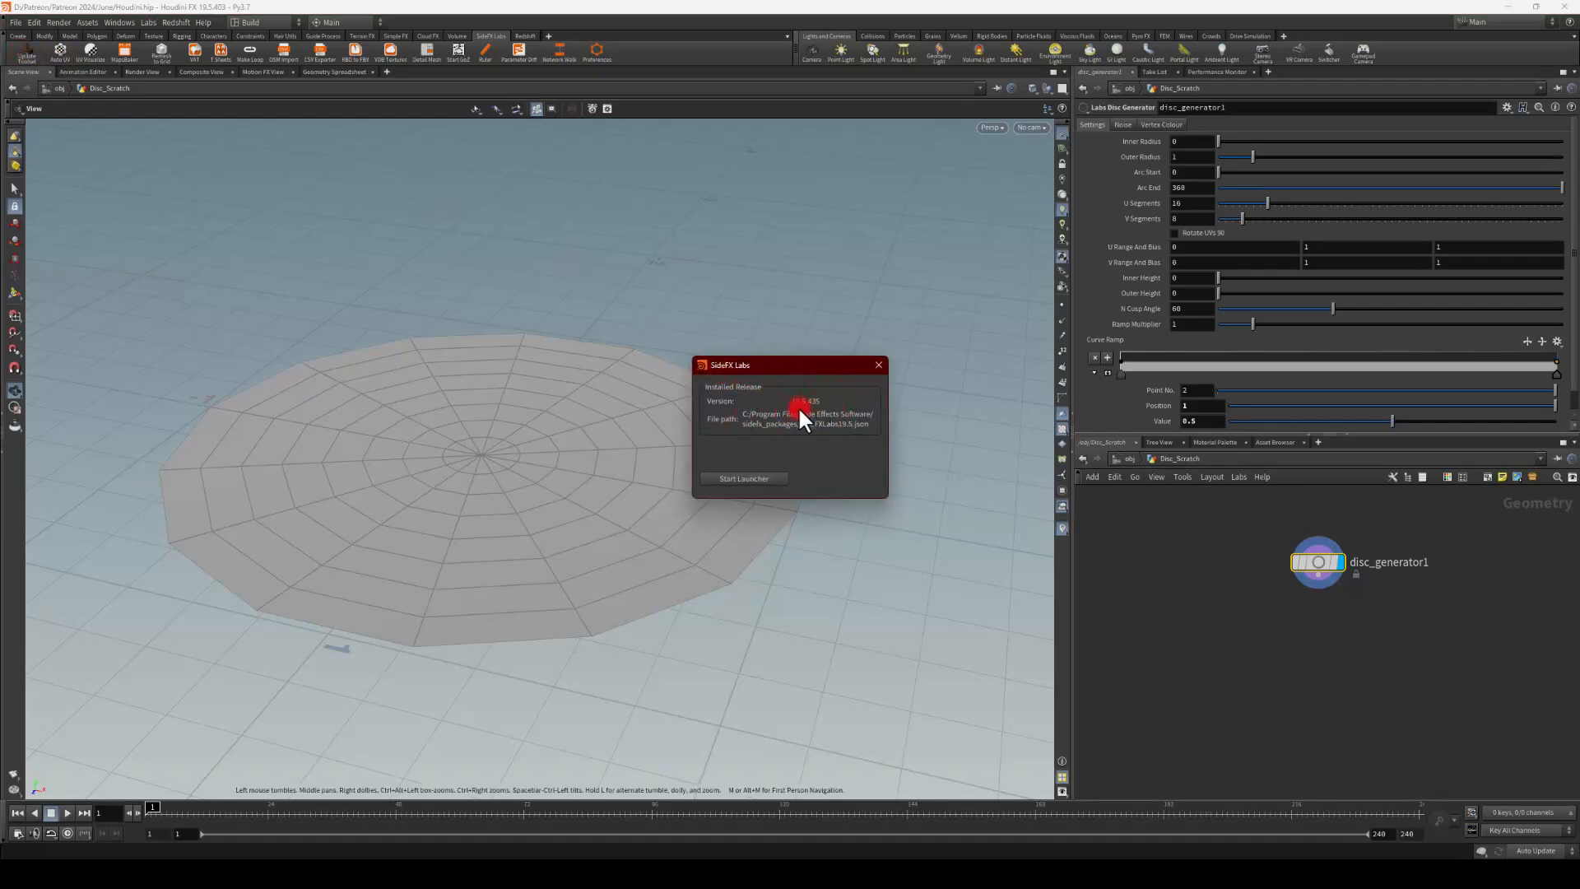
{"action": "left_click", "coordinate": [877, 364]}
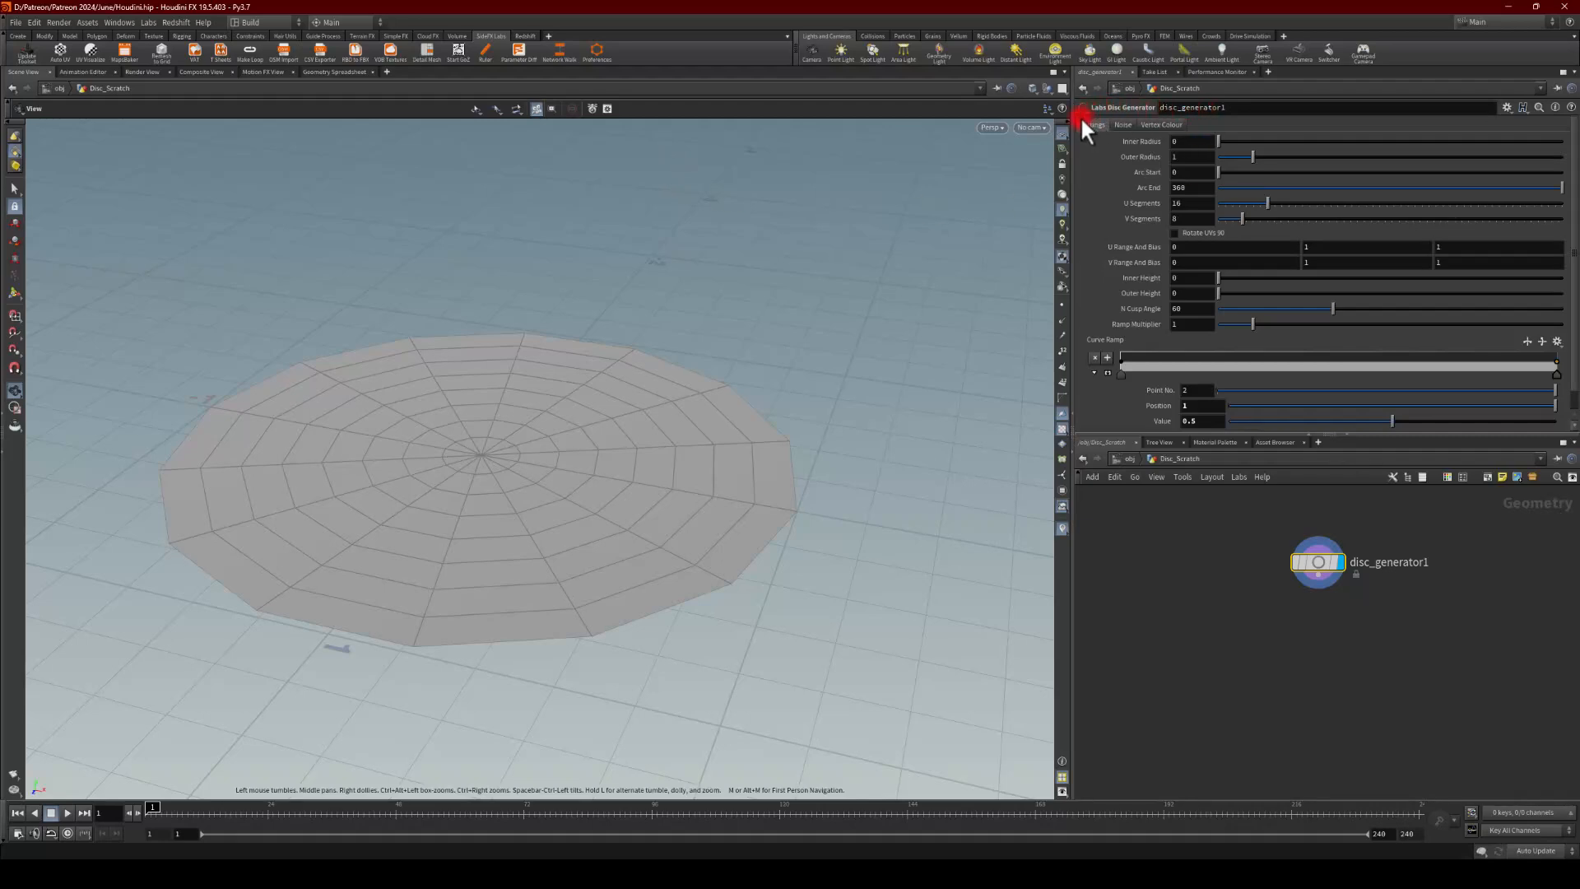
{"action": "left_click", "coordinate": [27, 49]}
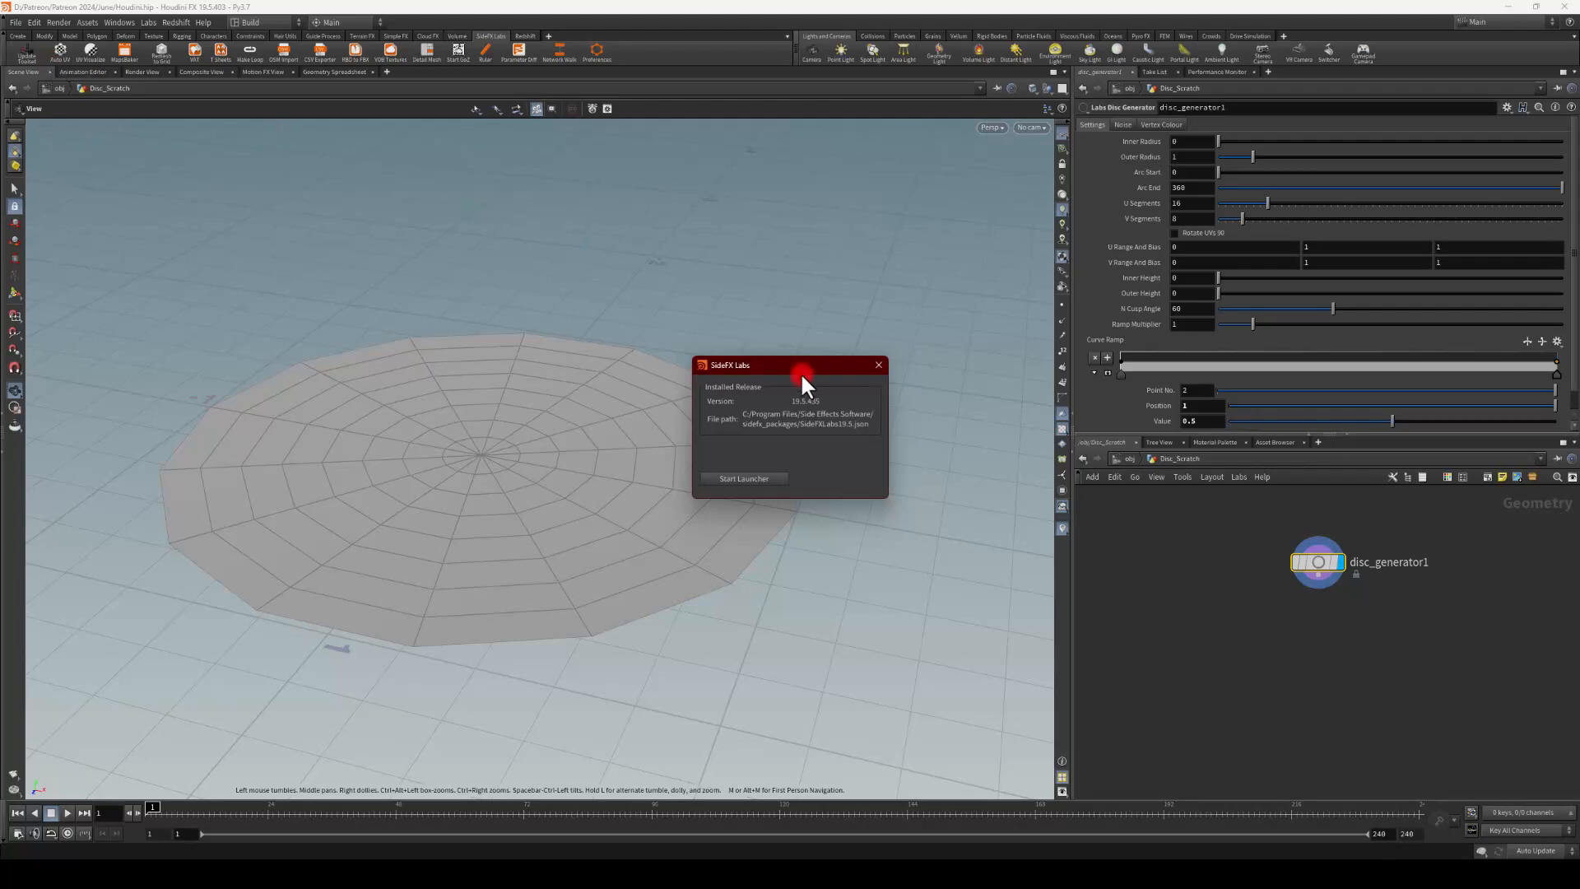
{"action": "left_click", "coordinate": [877, 365]}
Step: Set the U Segments of the disc generator to 50
{"action": "left_click", "coordinate": [1309, 601]}
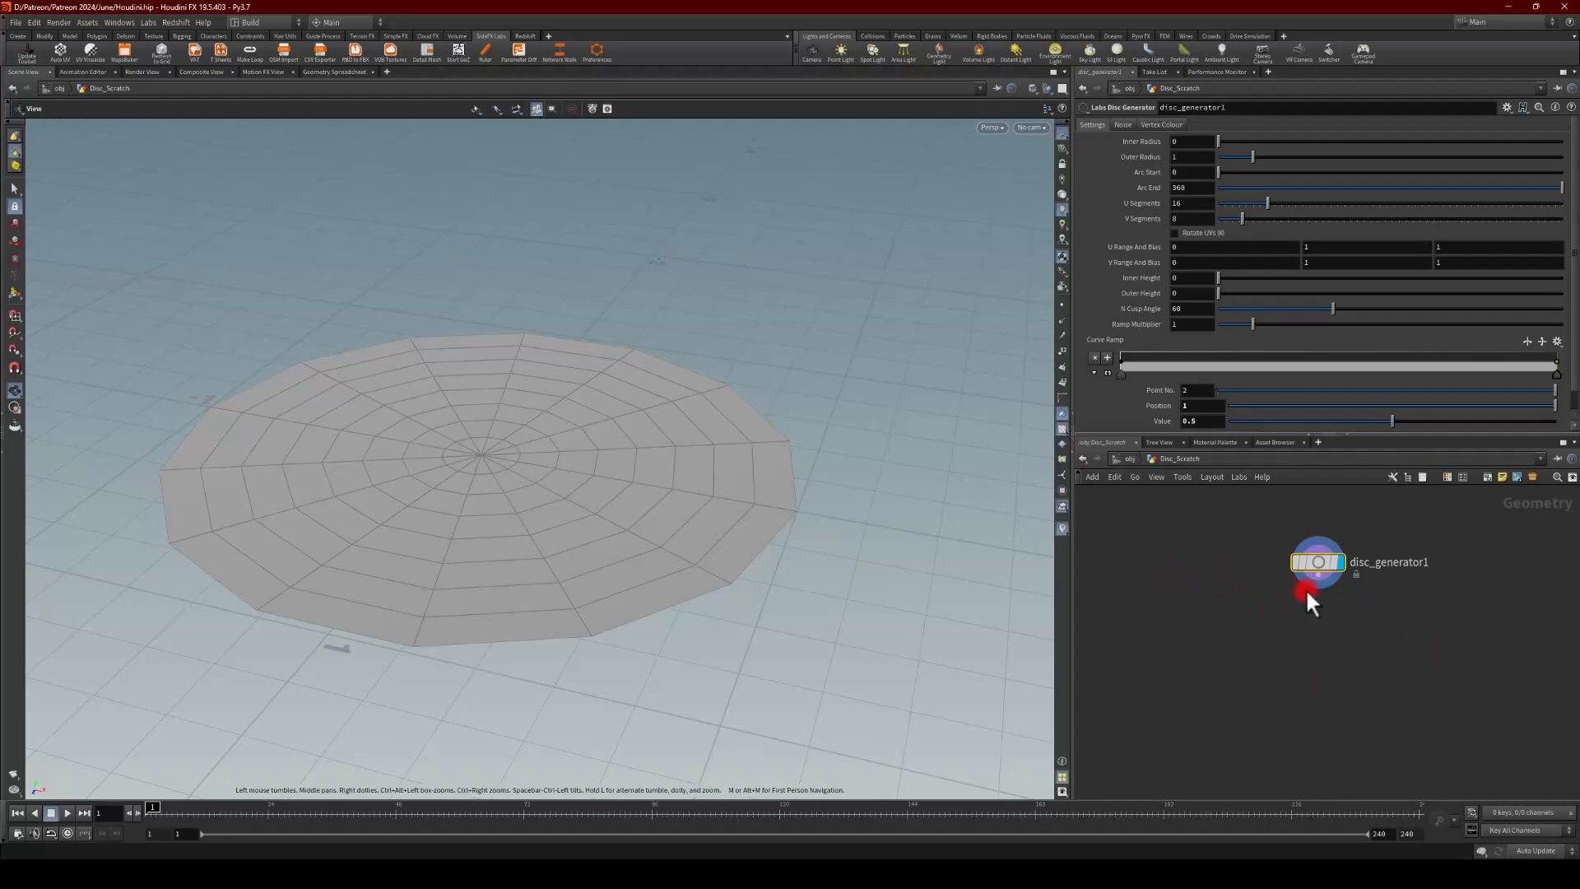
{"action": "left_click", "coordinate": [1317, 563]}
{"action": "left_click", "coordinate": [1320, 566]}
{"action": "left_click_drag", "start_coordinate": [1264, 202], "coordinate": [1573, 232]}
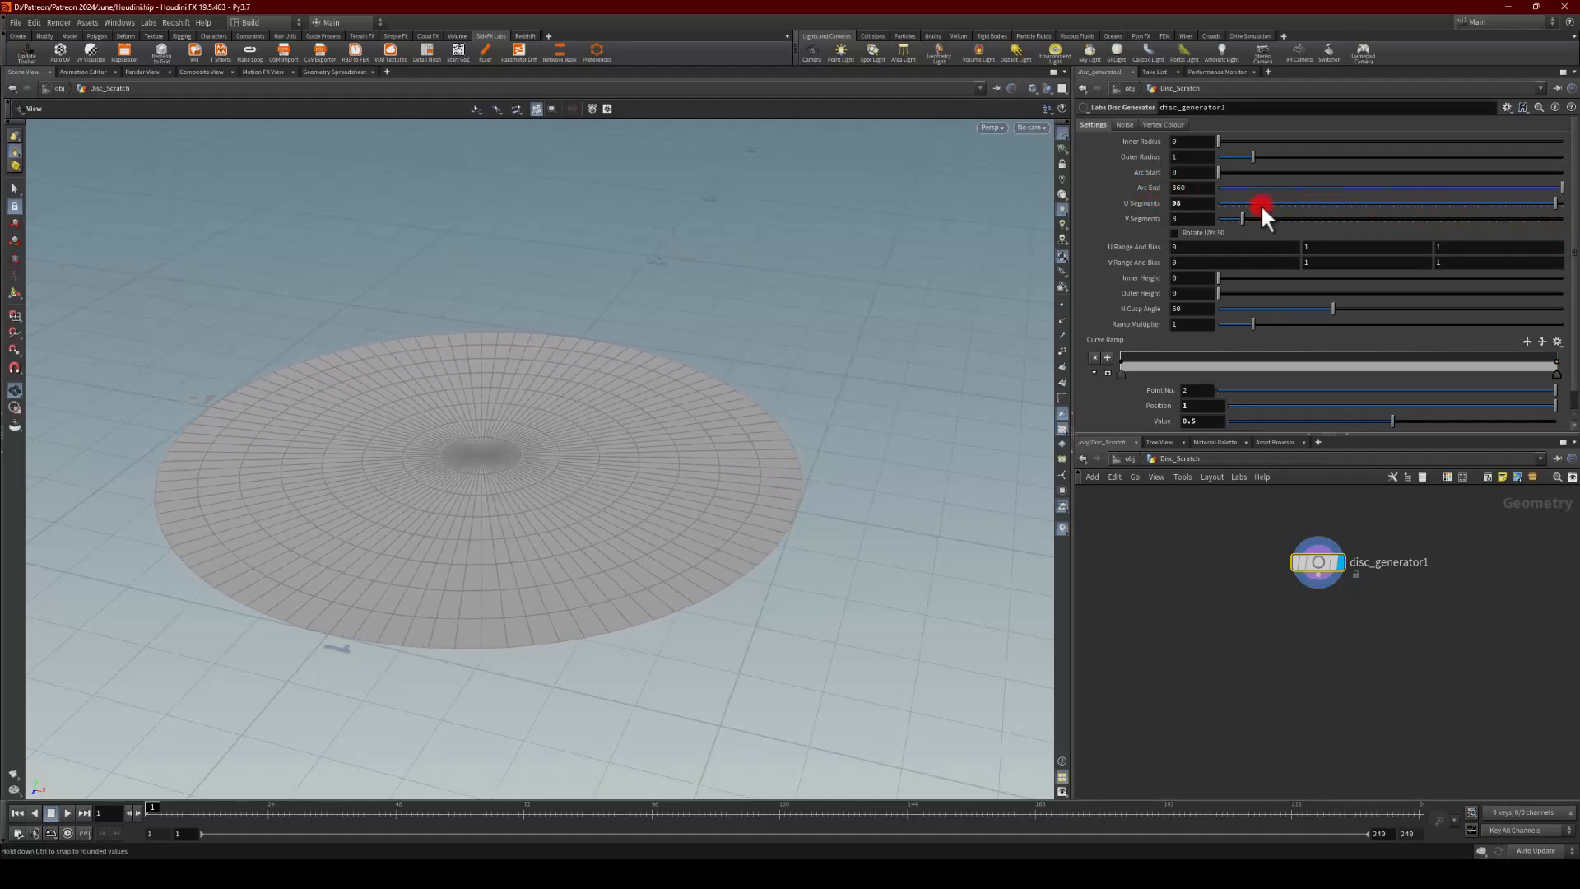
{"action": "left_click_drag", "start_coordinate": [1198, 205], "coordinate": [1068, 194]}
{"action": "type", "text": "50"}
{"action": "key", "text": "Return"}
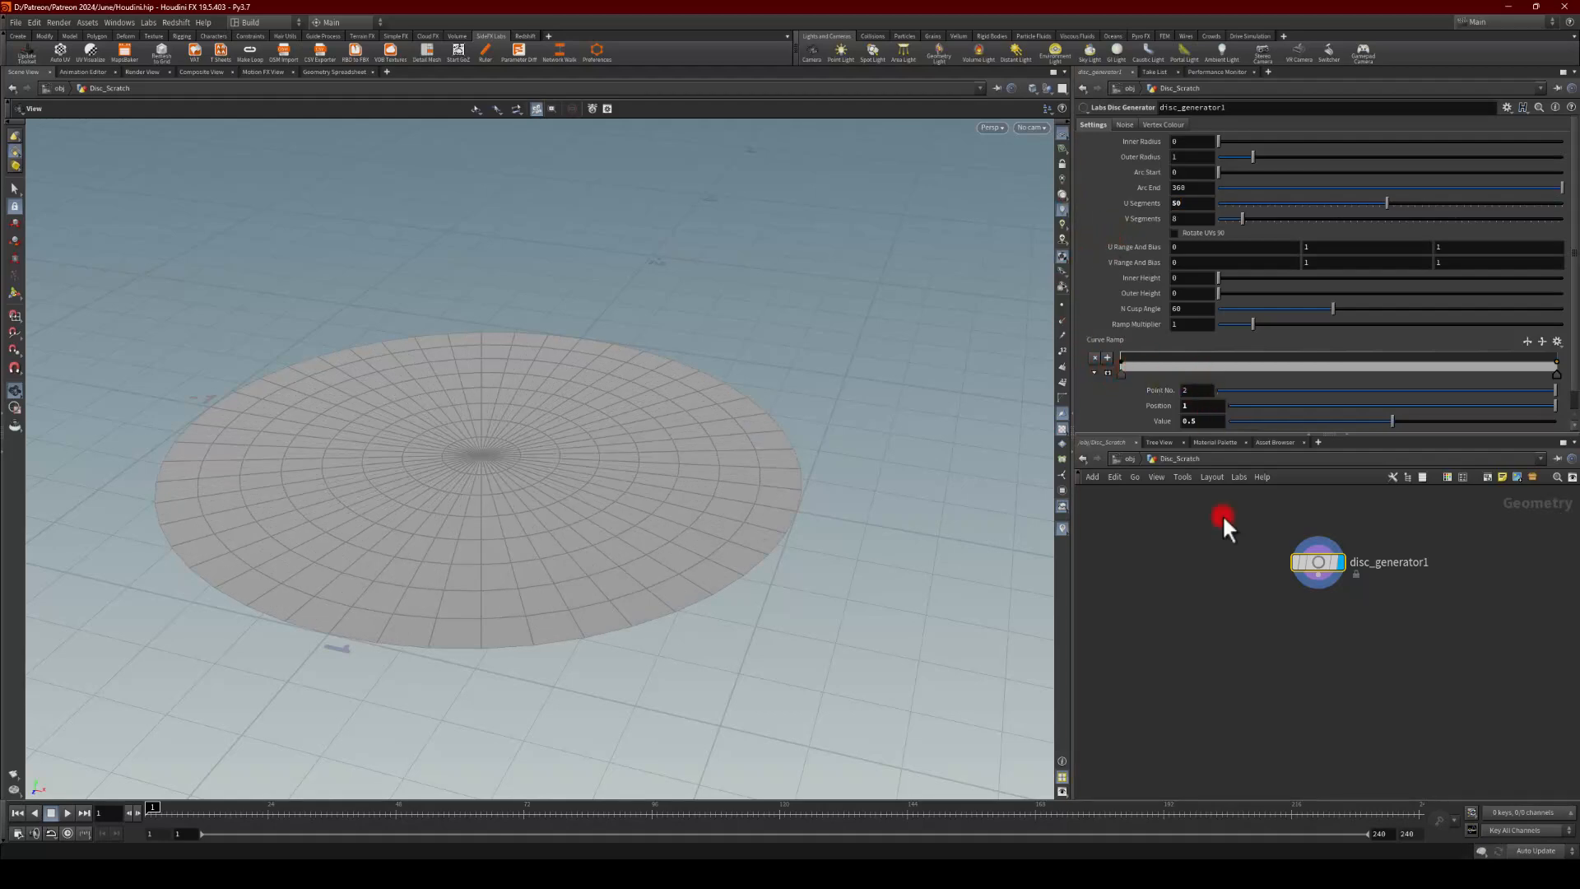
Step: Expand the disc generator's Curve Ramp and lower its first point to a value of about 0.22
{"action": "left_click_drag", "start_coordinate": [1120, 359], "coordinate": [1106, 367]}
{"action": "left_click", "coordinate": [1106, 369]}
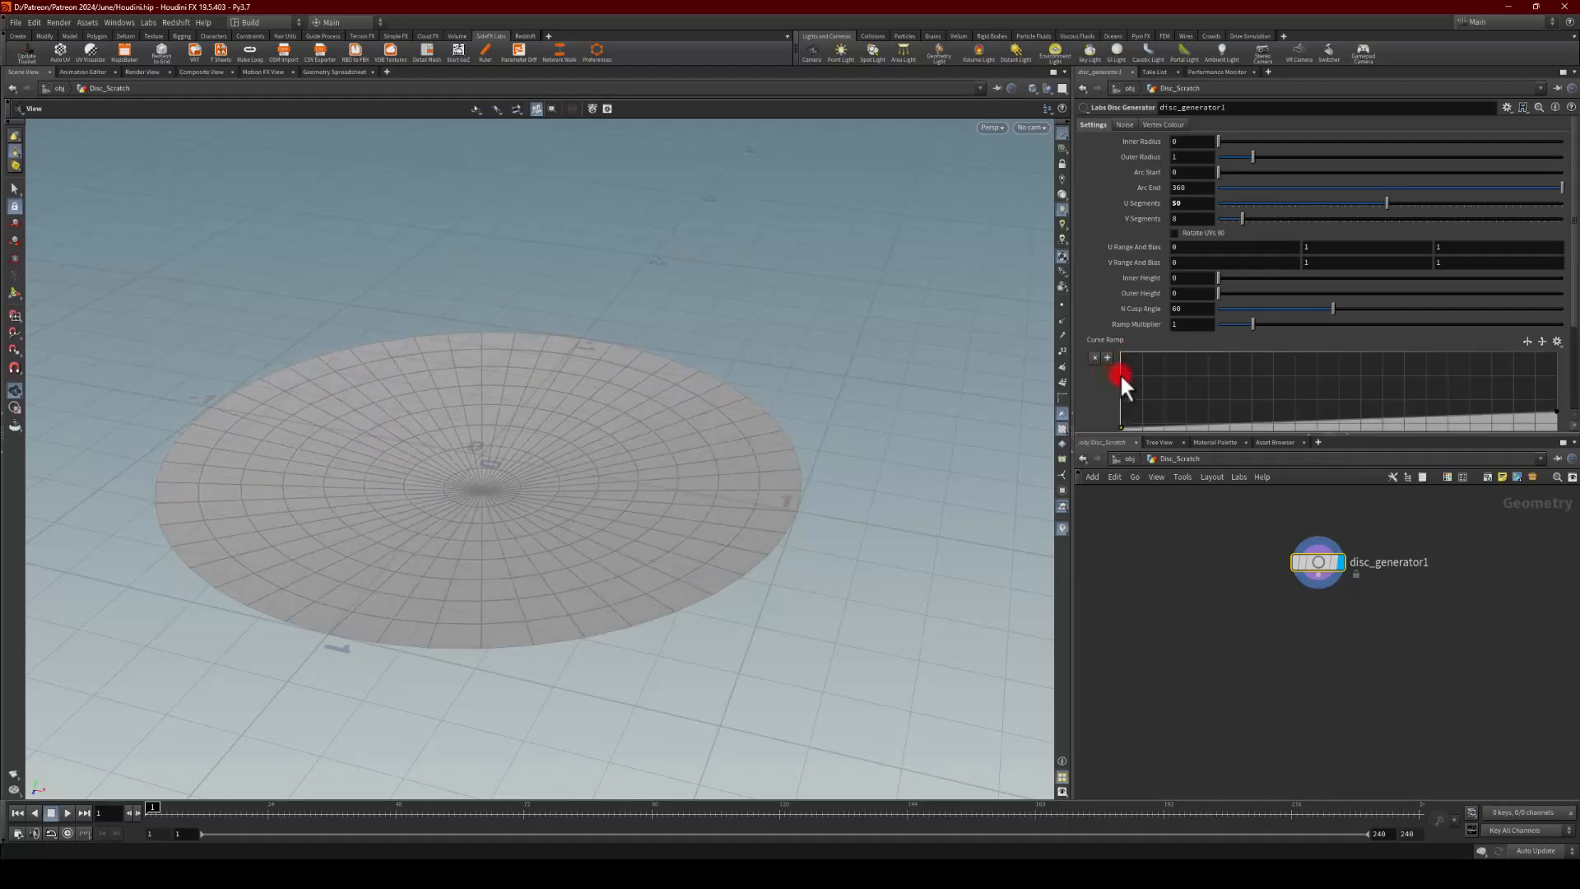
{"action": "scroll", "coordinate": [1104, 380], "scroll_direction": "down", "scroll_amount": 4}
{"action": "left_click_drag", "start_coordinate": [1136, 303], "coordinate": [1110, 320]}
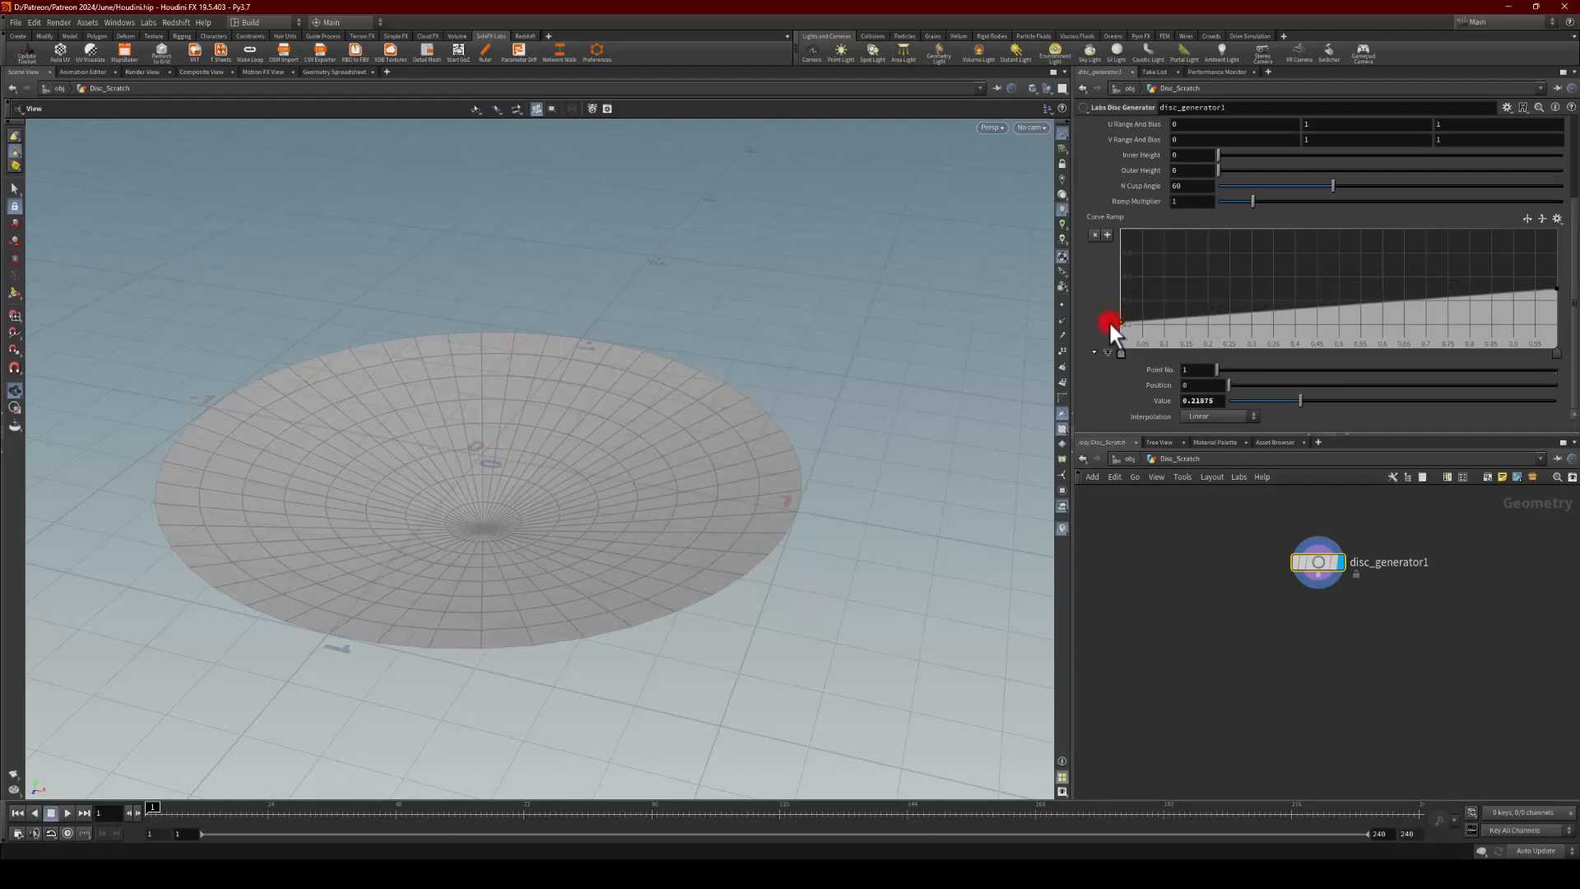
Step: Change the interpolation of the Curve Ramp's first and last points to Bezier
{"action": "left_click", "coordinate": [1198, 416]}
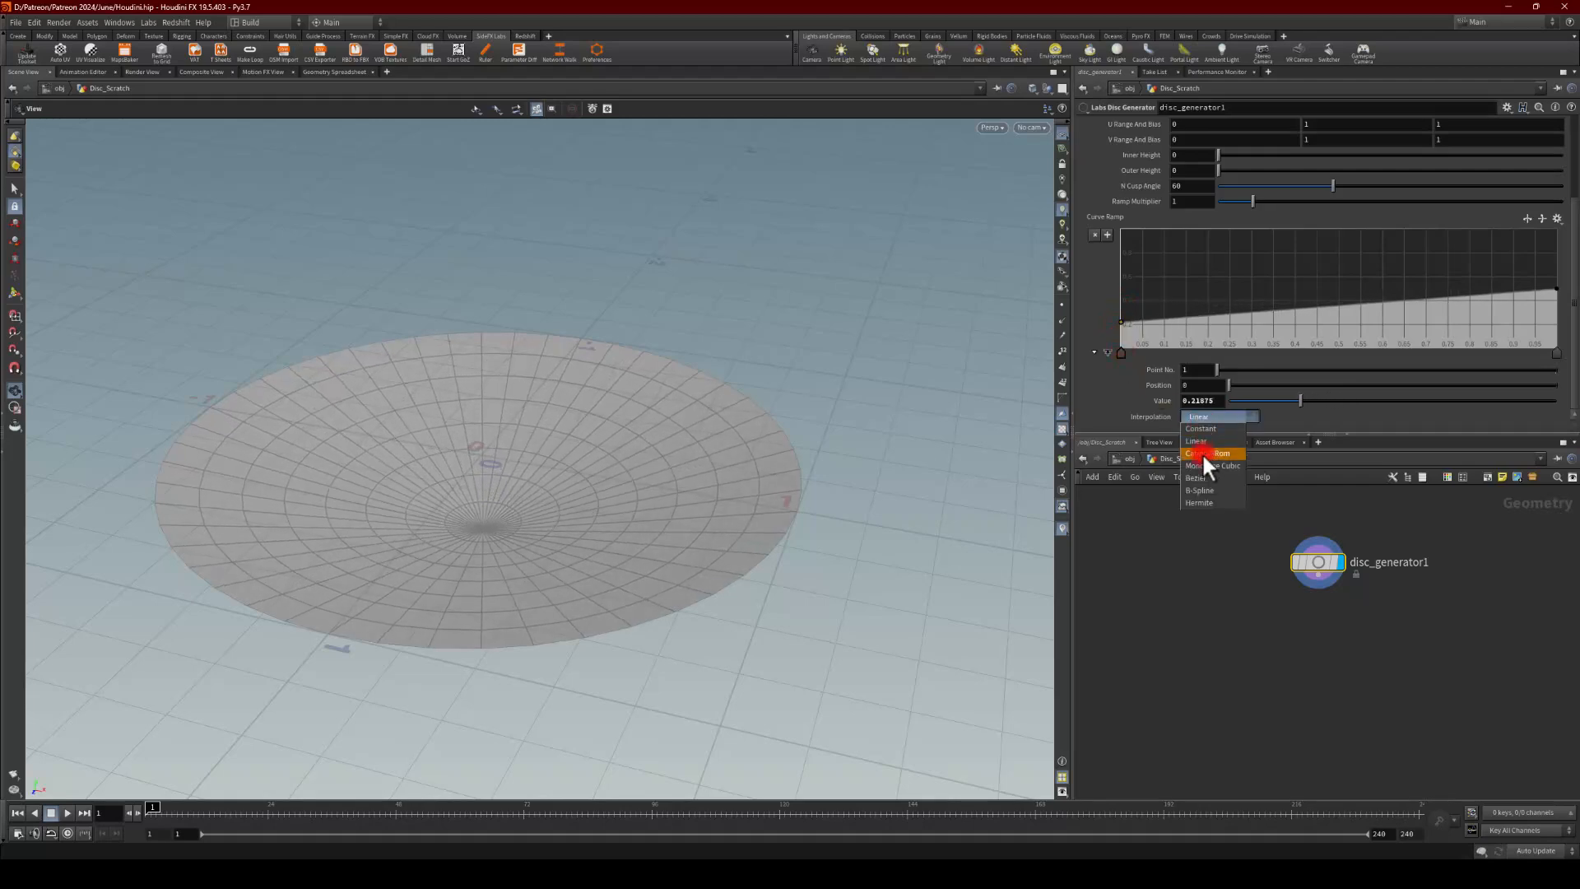
{"action": "left_click", "coordinate": [1195, 479]}
{"action": "left_click", "coordinate": [1555, 360]}
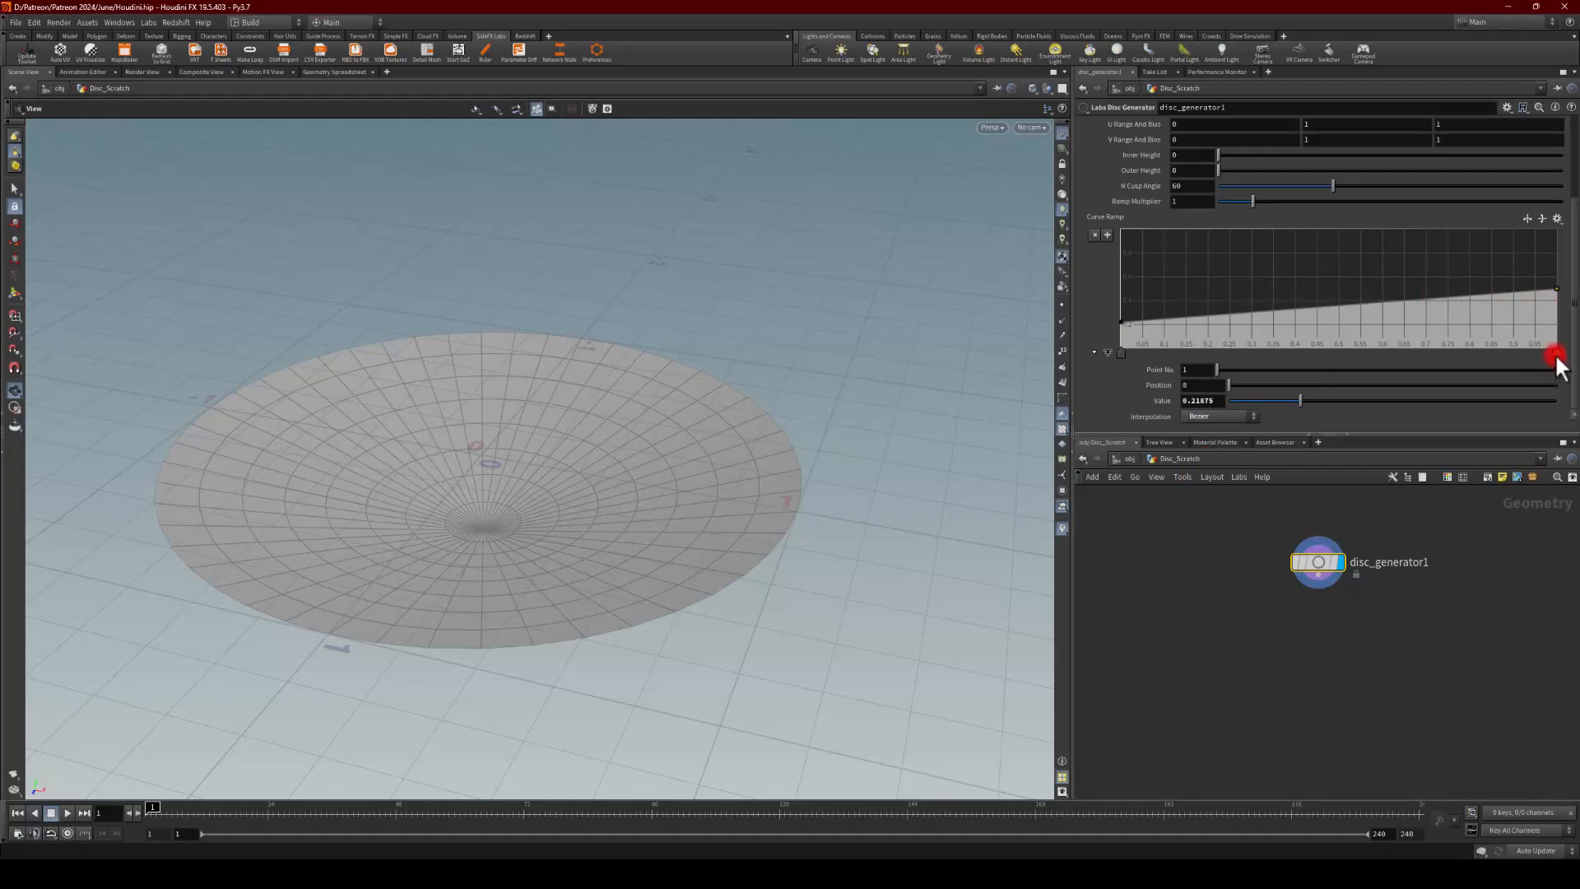
{"action": "left_click", "coordinate": [1213, 418]}
{"action": "left_click", "coordinate": [1200, 473]}
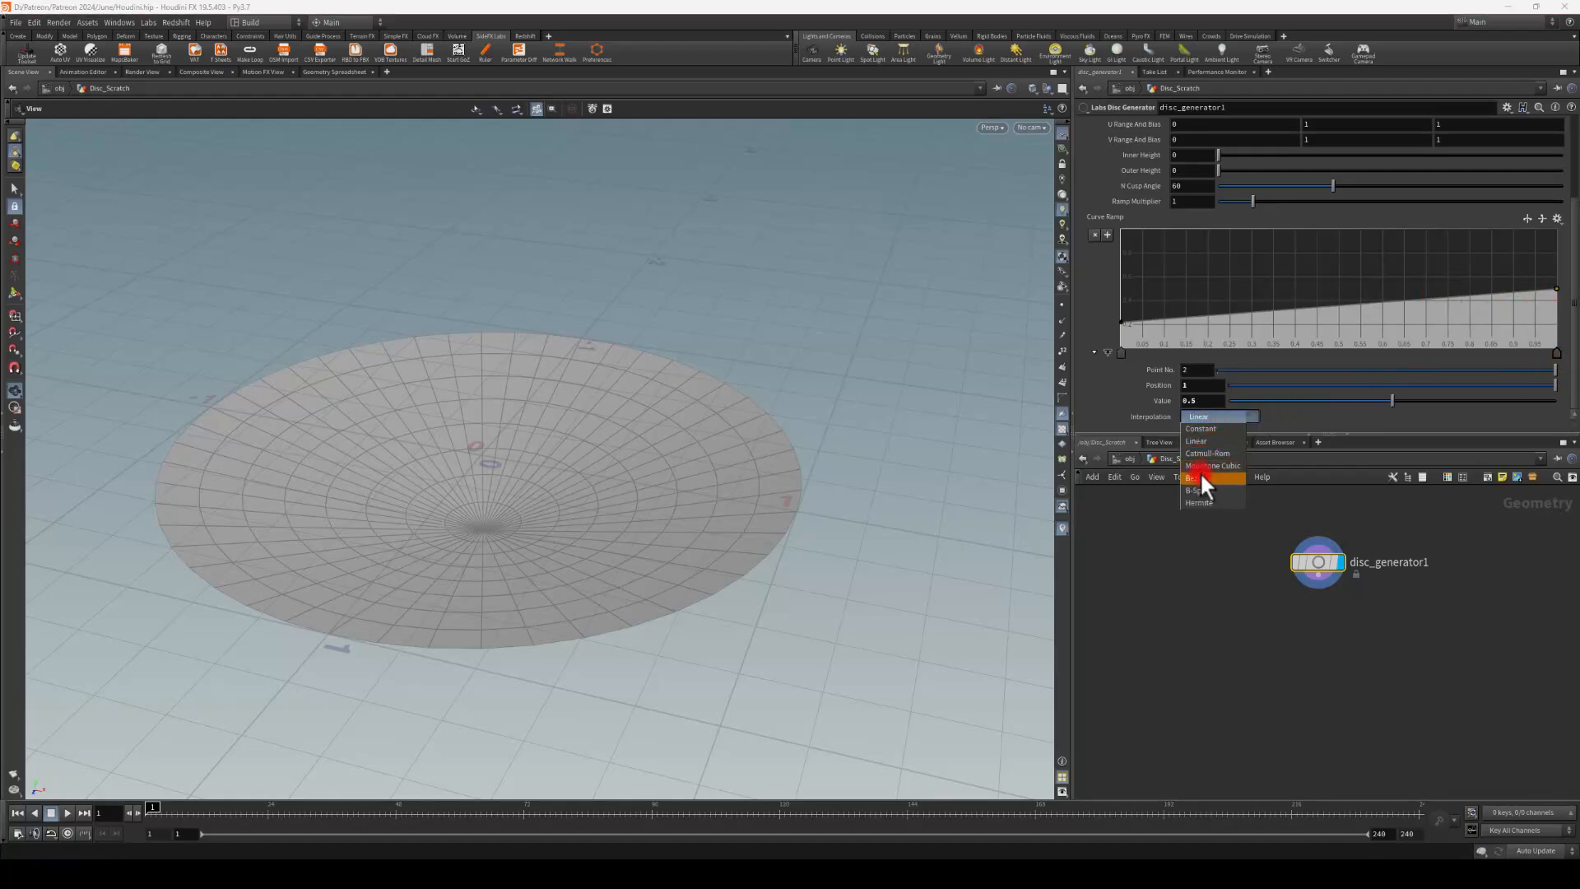
{"action": "left_click", "coordinate": [1203, 413]}
{"action": "left_click", "coordinate": [1202, 414]}
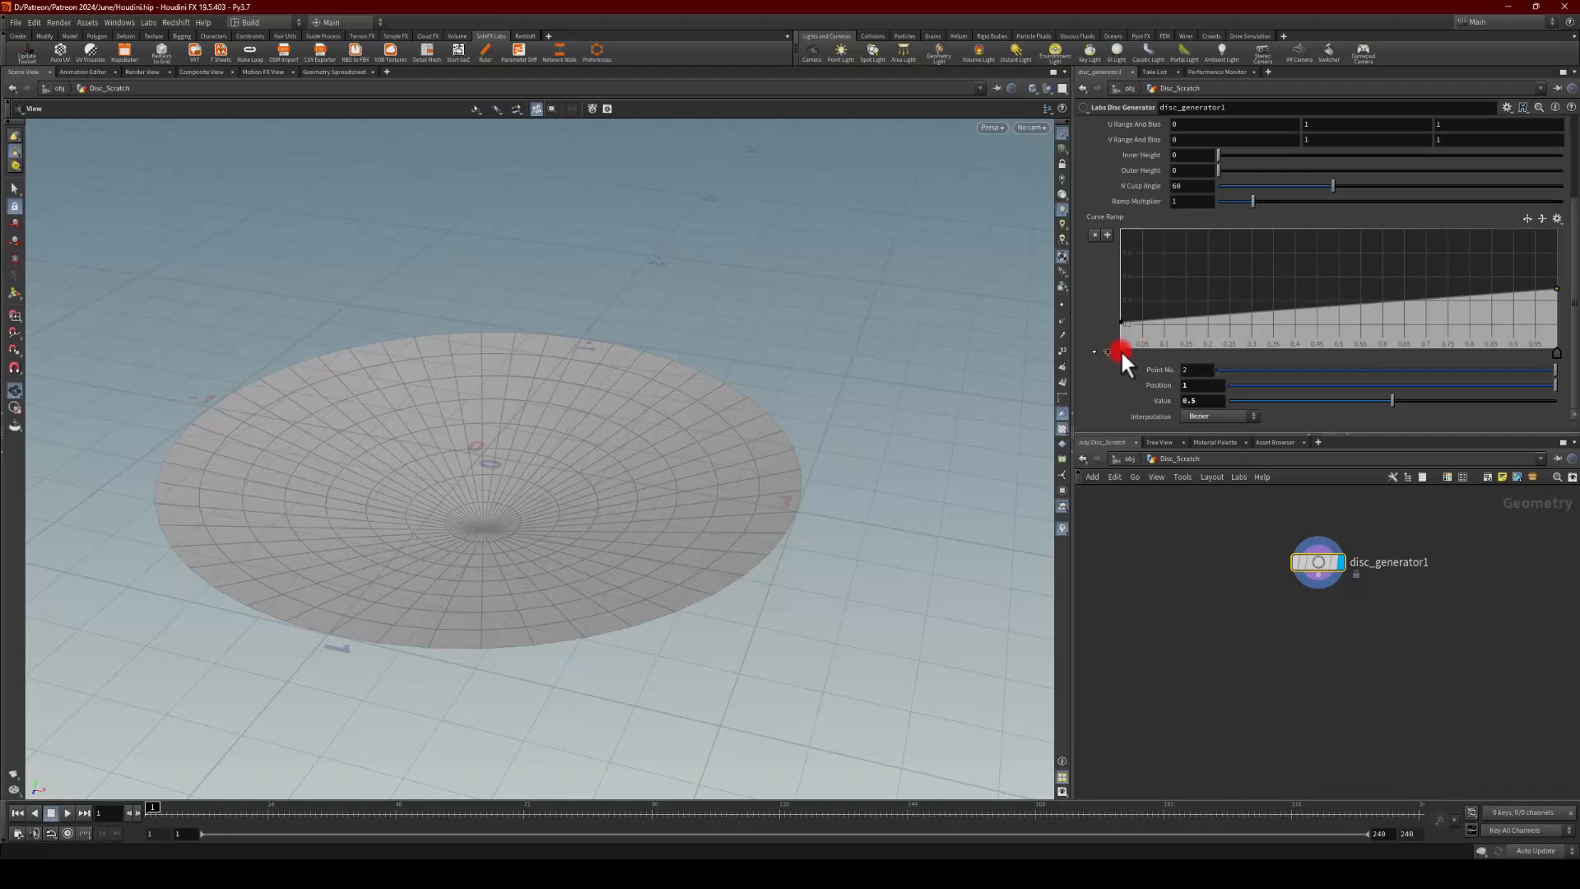
Step: Add a middle point to the Curve Ramp at position about 0.58 with a value of about 0.14
{"action": "left_click", "coordinate": [1121, 352]}
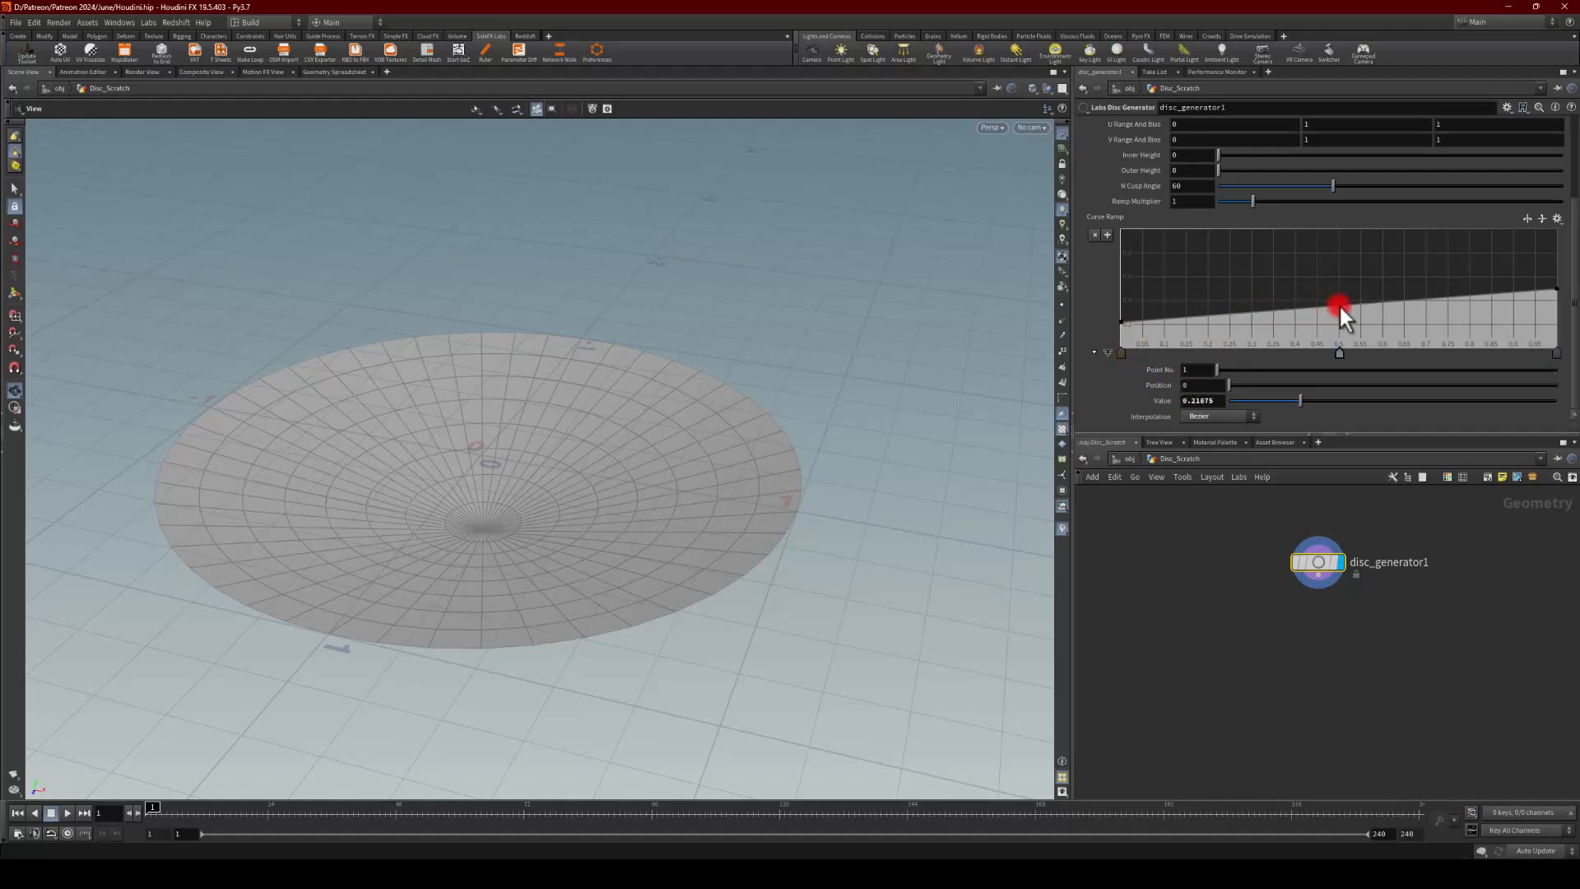
{"action": "left_click_drag", "start_coordinate": [1340, 304], "coordinate": [1371, 331]}
{"action": "left_click_drag", "start_coordinate": [430, 546], "coordinate": [437, 590]}
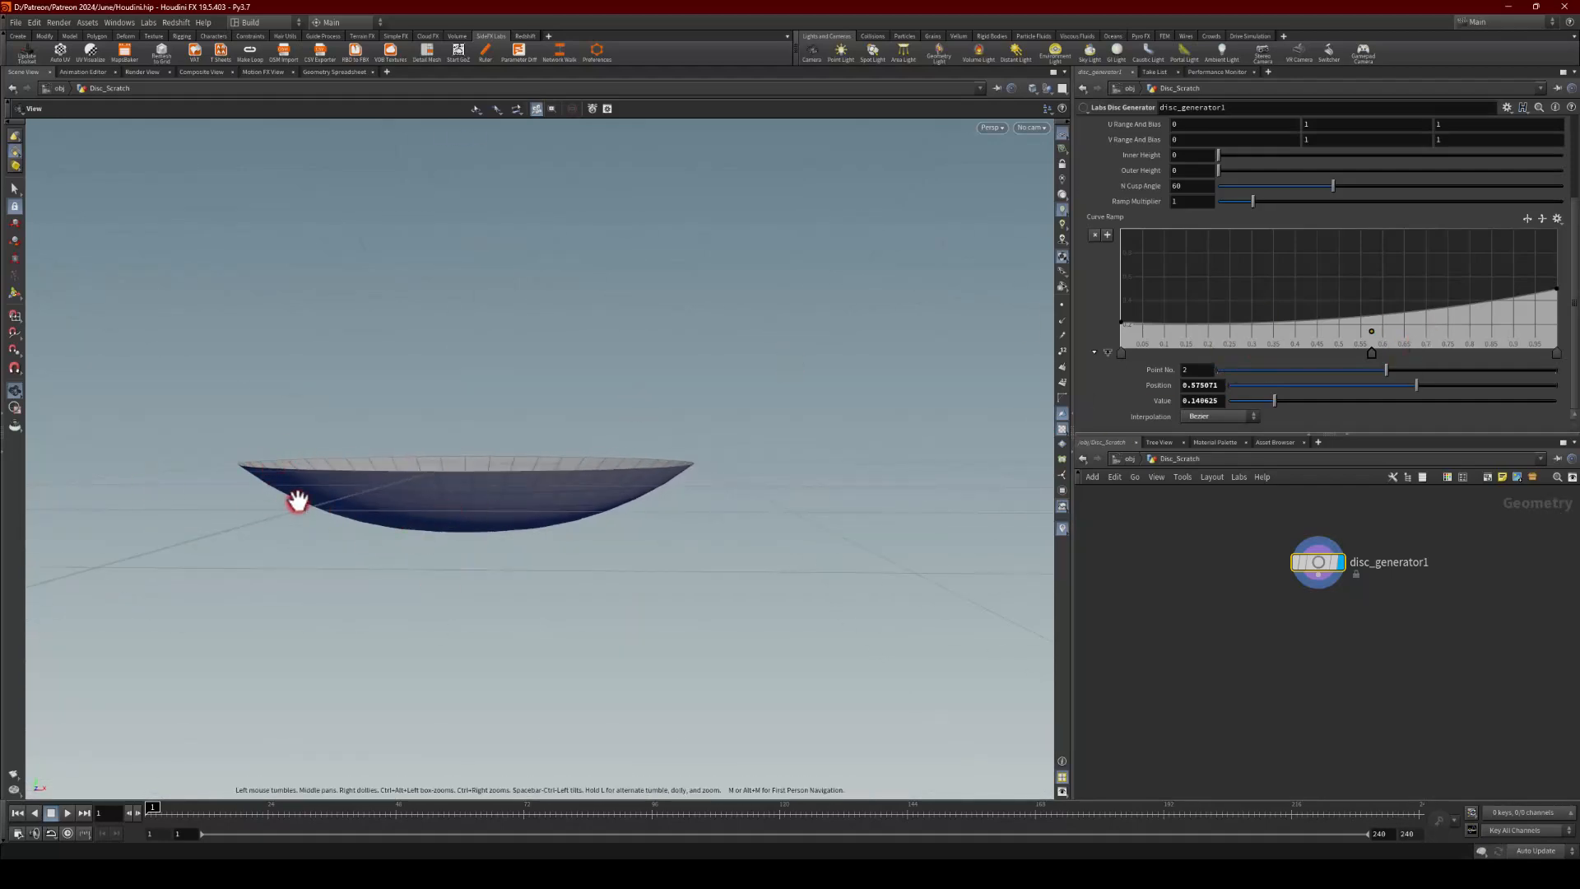
Step: Lower the last point of the Curve Ramp to a value of about 0.34
{"action": "left_click_drag", "start_coordinate": [1555, 288], "coordinate": [1567, 318]}
{"action": "key", "text": "ctrl+z"}
{"action": "left_click_drag", "start_coordinate": [579, 452], "coordinate": [582, 403]}
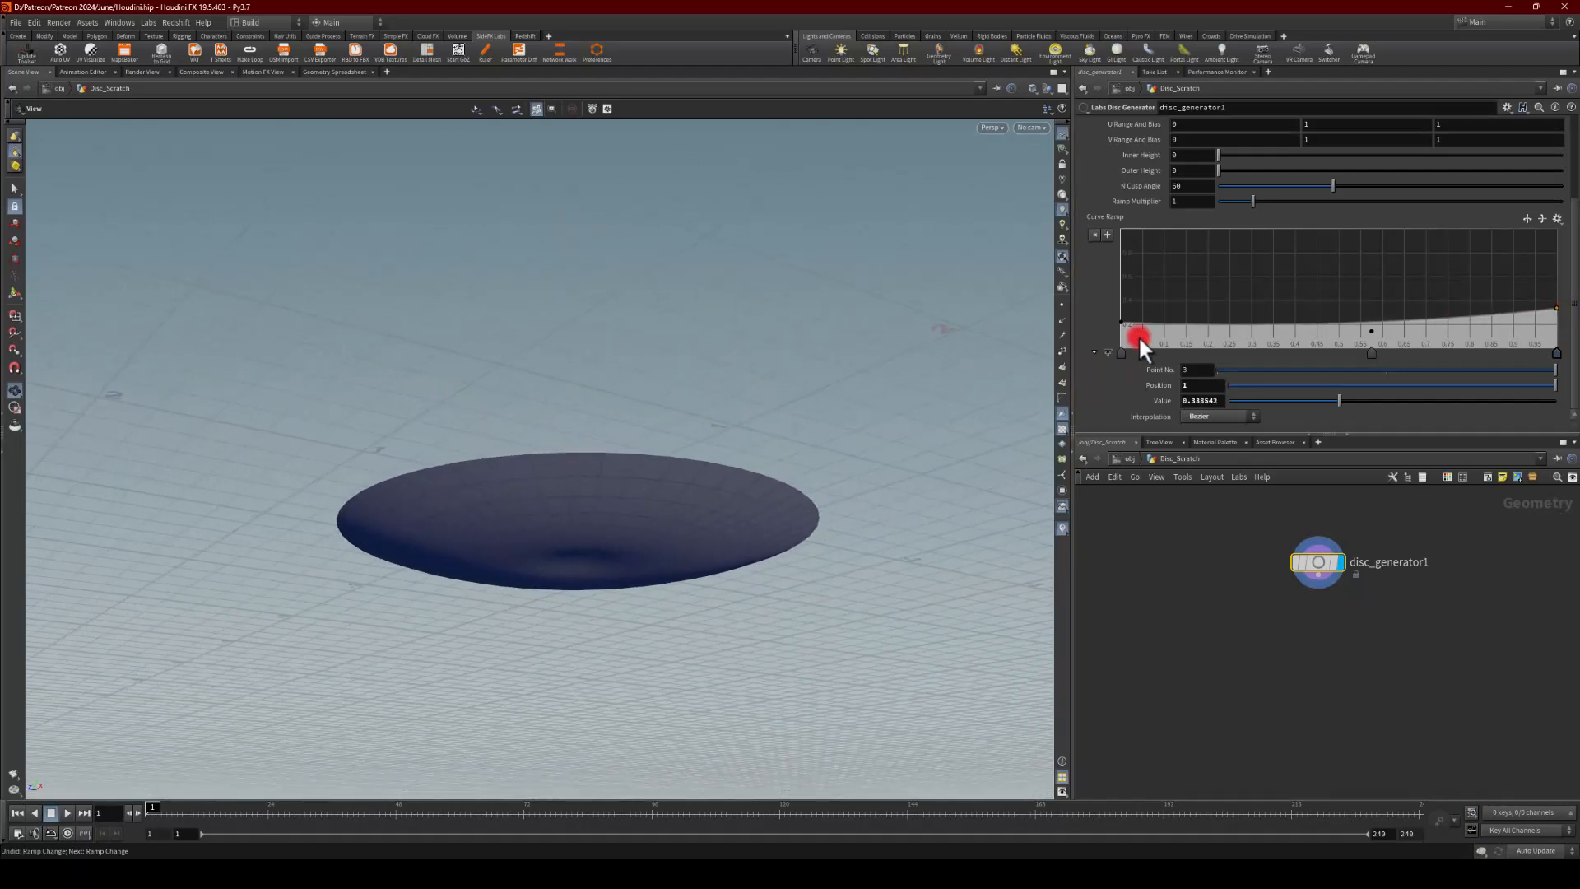
Step: Lower the Curve Ramp's first point slightly to deepen the disc's centre
{"action": "left_click_drag", "start_coordinate": [1122, 320], "coordinate": [1111, 327]}
{"action": "left_click_drag", "start_coordinate": [927, 359], "coordinate": [564, 485]}
{"action": "middle_click_drag", "start_coordinate": [1256, 620], "coordinate": [1262, 656]}
{"action": "scroll", "coordinate": [1100, 369], "scroll_direction": "up", "scroll_amount": 5}
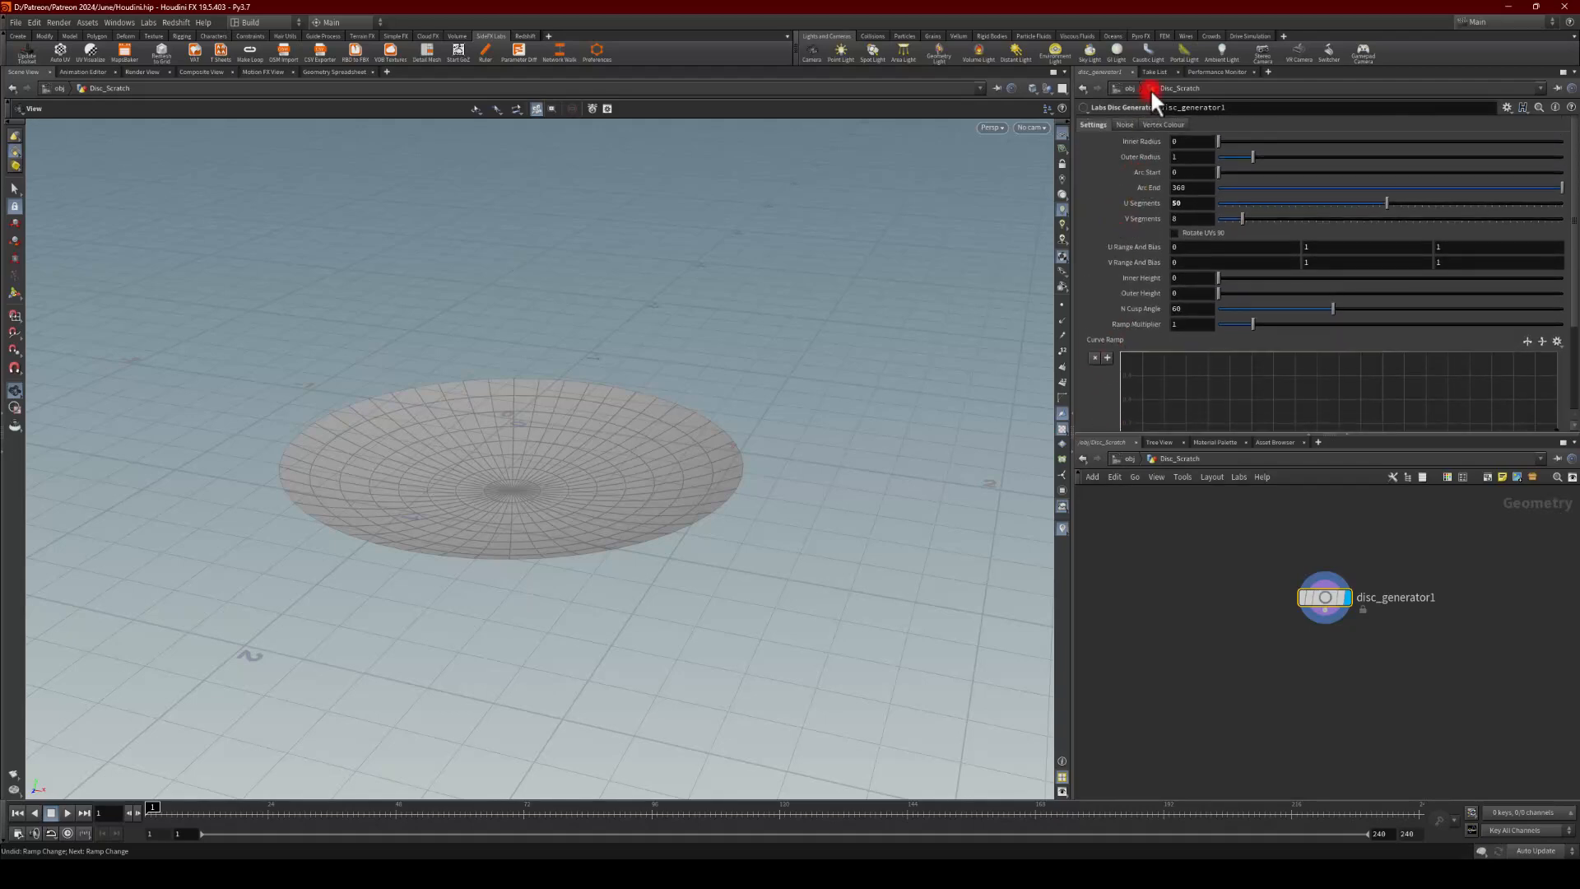
Step: Enable Add Colour in the disc generator's vertex colour settings and add a white Colour Ramp point at about 0.61
{"action": "left_click", "coordinate": [1163, 125]}
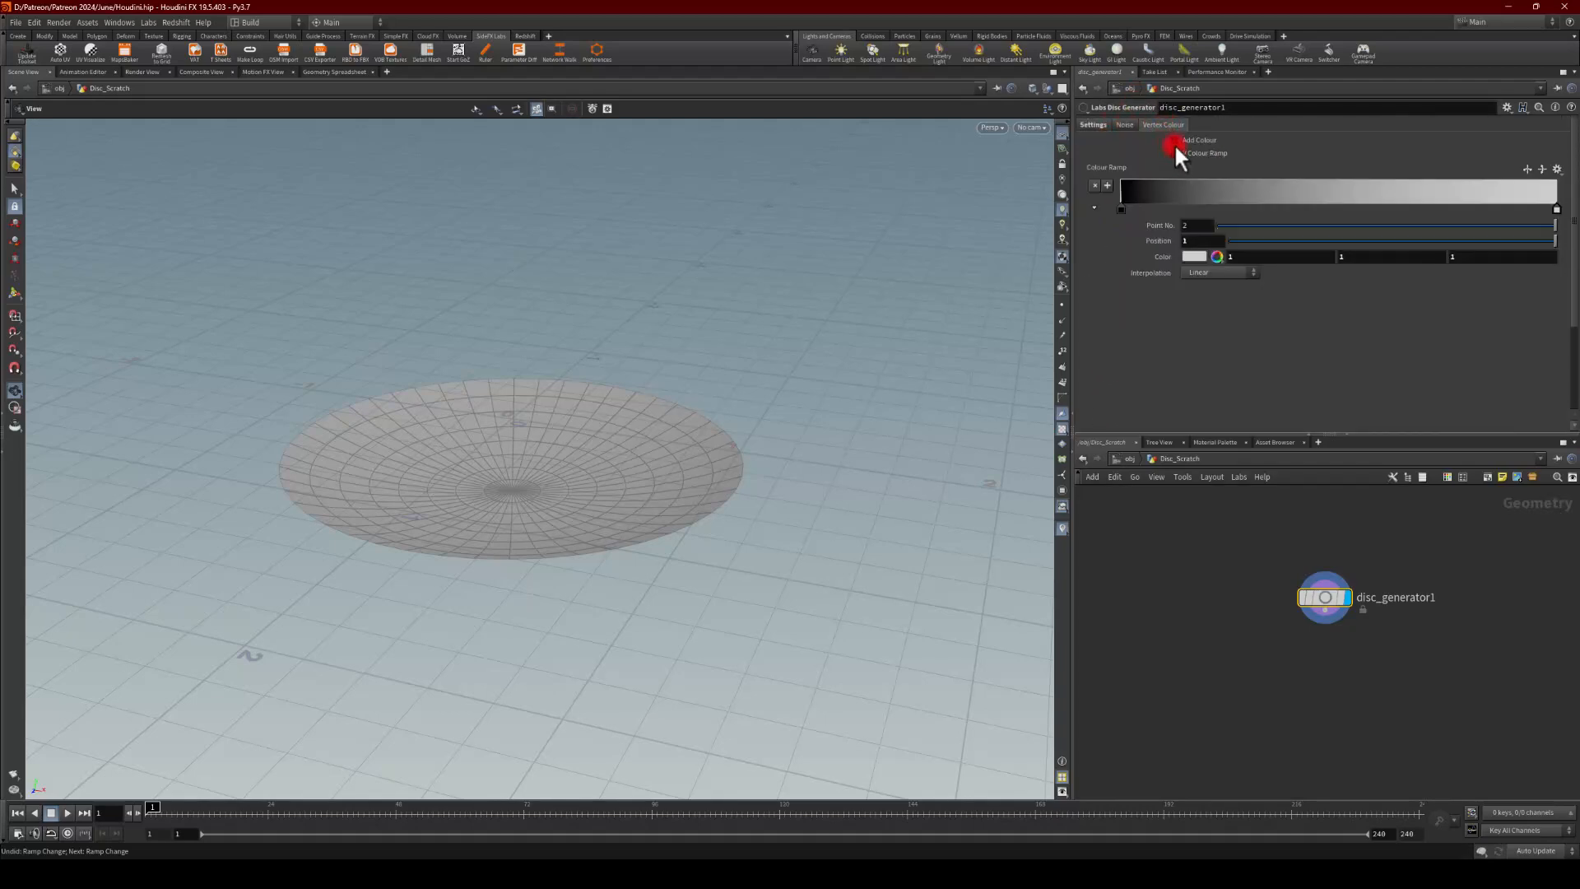
{"action": "left_click", "coordinate": [1175, 142]}
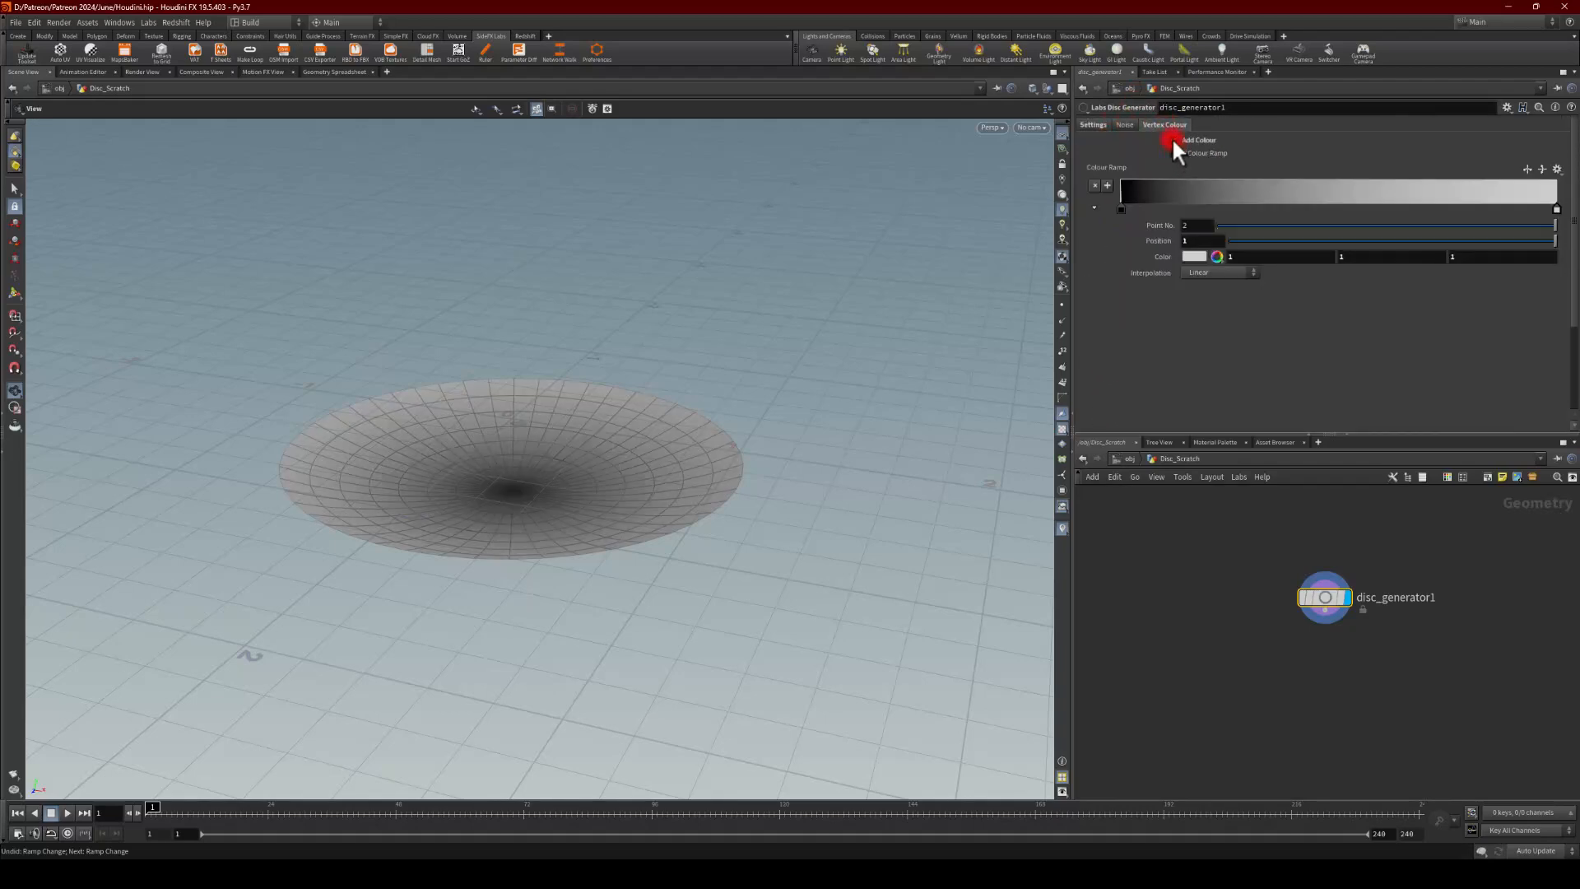
{"action": "left_click_drag", "start_coordinate": [1553, 209], "coordinate": [1380, 209]}
{"action": "left_click", "coordinate": [1553, 210]}
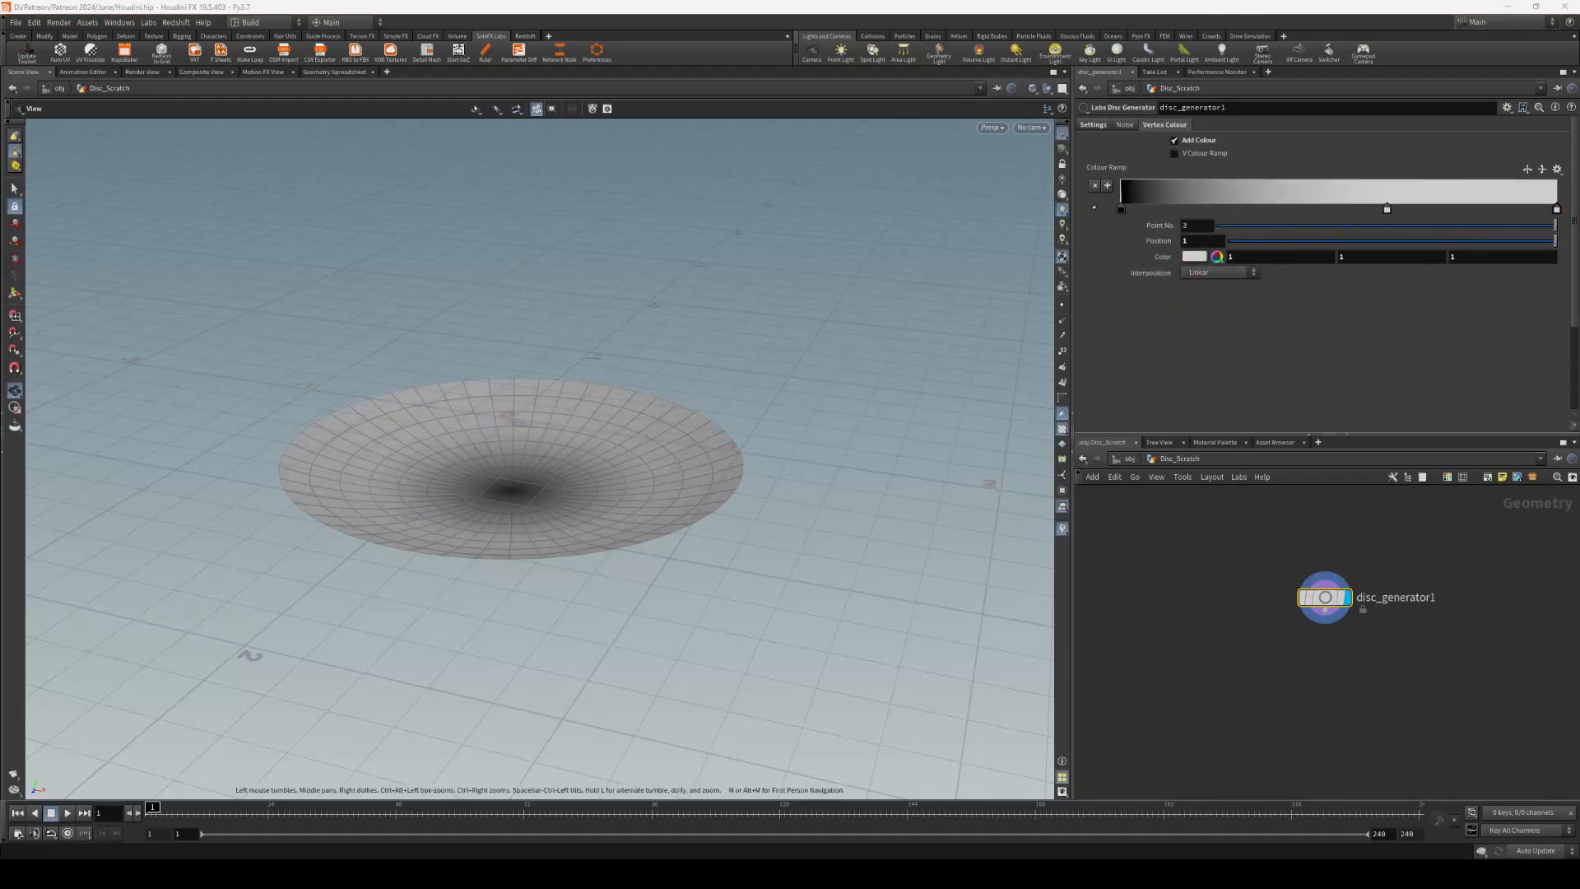
Step: Set the Colour Ramp's last point to black (0, 0, 0) so the disc's outer edge fades out
{"action": "left_click_drag", "start_coordinate": [0, 156], "coordinate": [420, 158]}
{"action": "left_click_drag", "start_coordinate": [529, 401], "coordinate": [430, 401]}
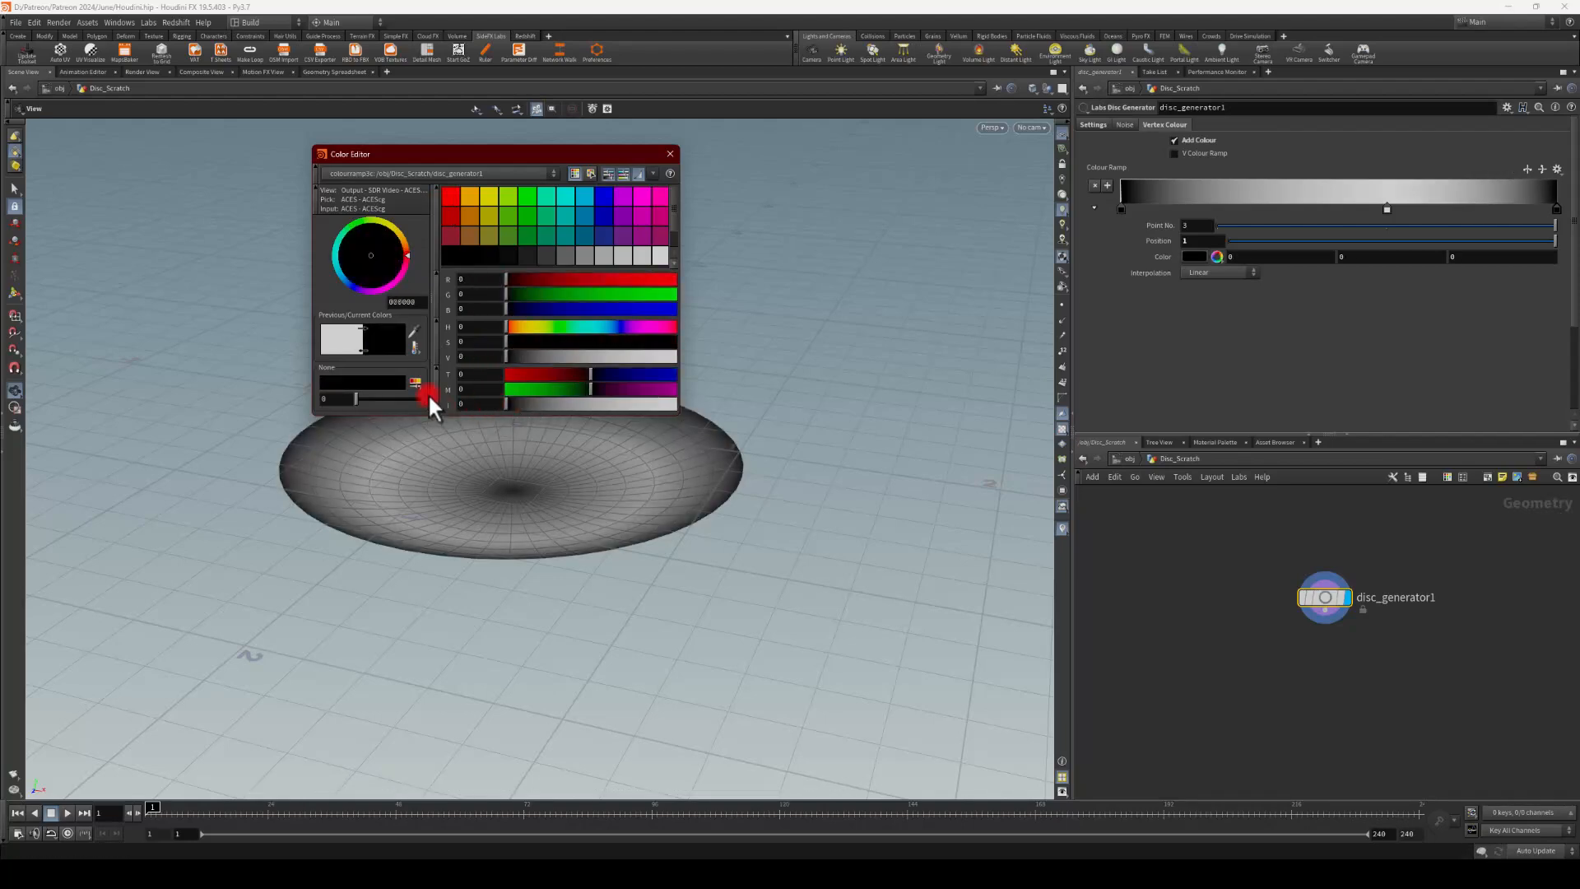
{"action": "left_click", "coordinate": [648, 160]}
{"action": "left_click_drag", "start_coordinate": [610, 309], "coordinate": [595, 333]}
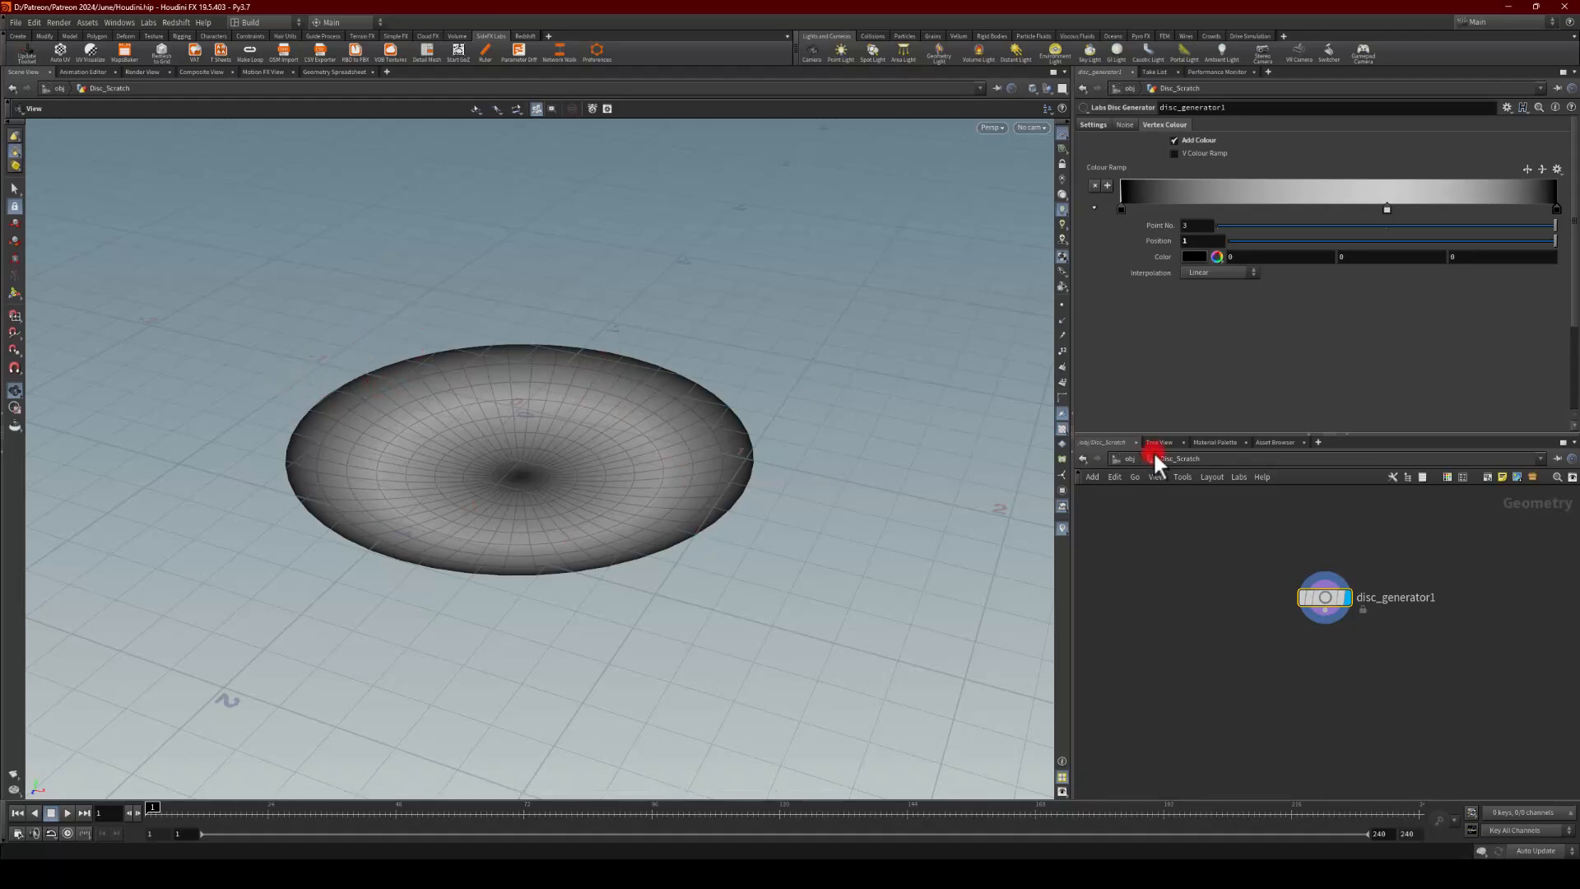
Step: Append a Match Size node to the disc generator and make it the displayed node
{"action": "middle_click_drag", "start_coordinate": [1253, 681], "coordinate": [1259, 617]}
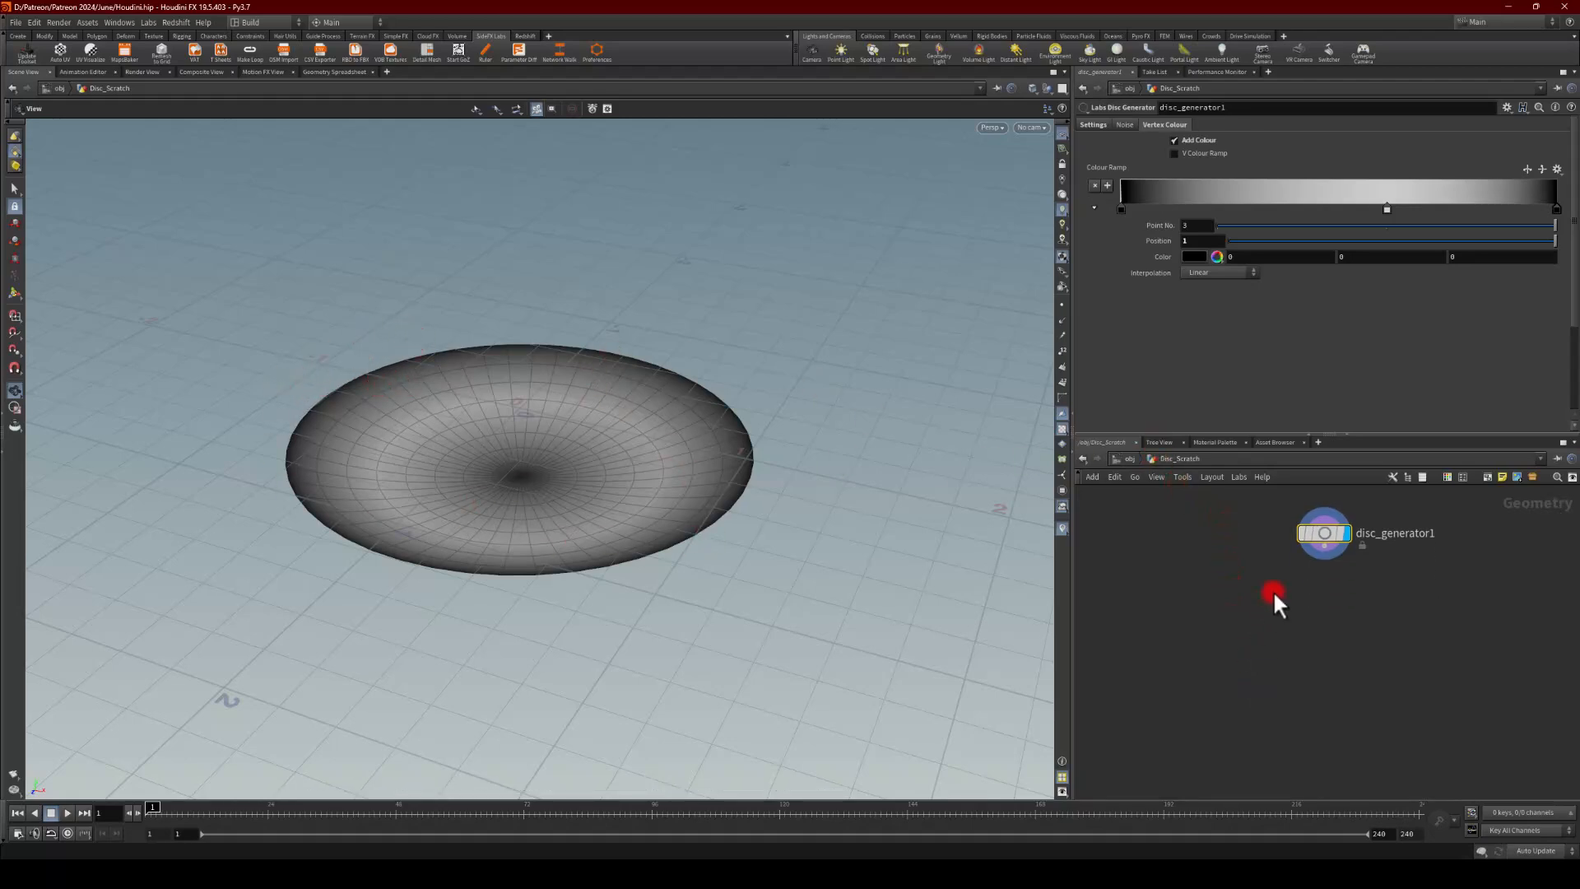
{"action": "left_click", "coordinate": [1324, 551]}
{"action": "left_click", "coordinate": [1302, 613]}
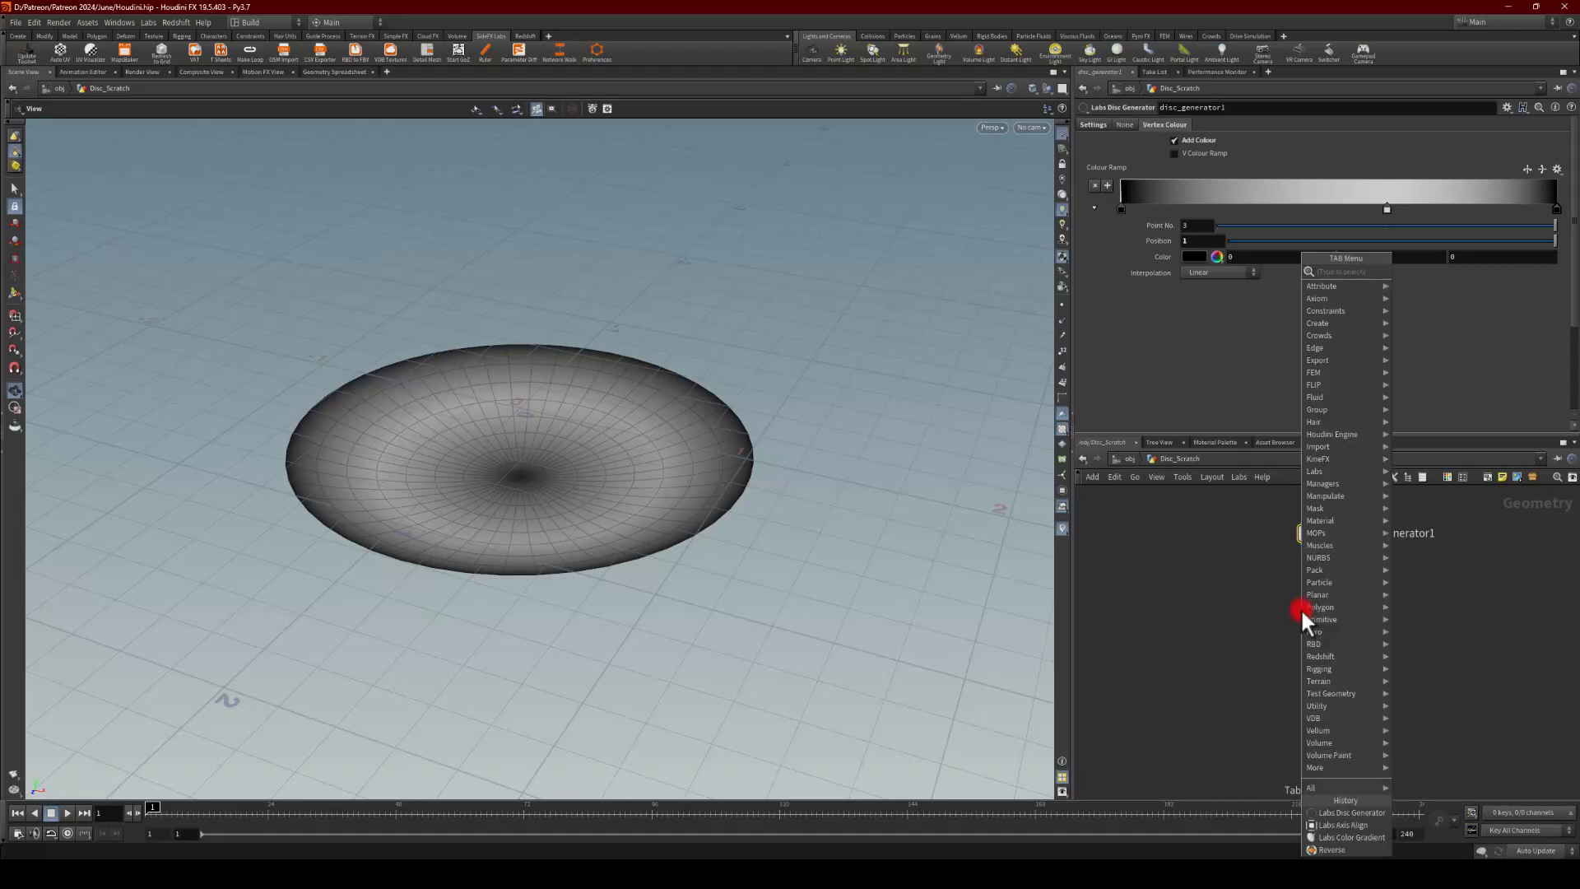
{"action": "type", "text": "match"}
{"action": "key", "text": "Return"}
{"action": "left_click", "coordinate": [1323, 611]}
{"action": "left_click_drag", "start_coordinate": [1298, 611], "coordinate": [1322, 590]}
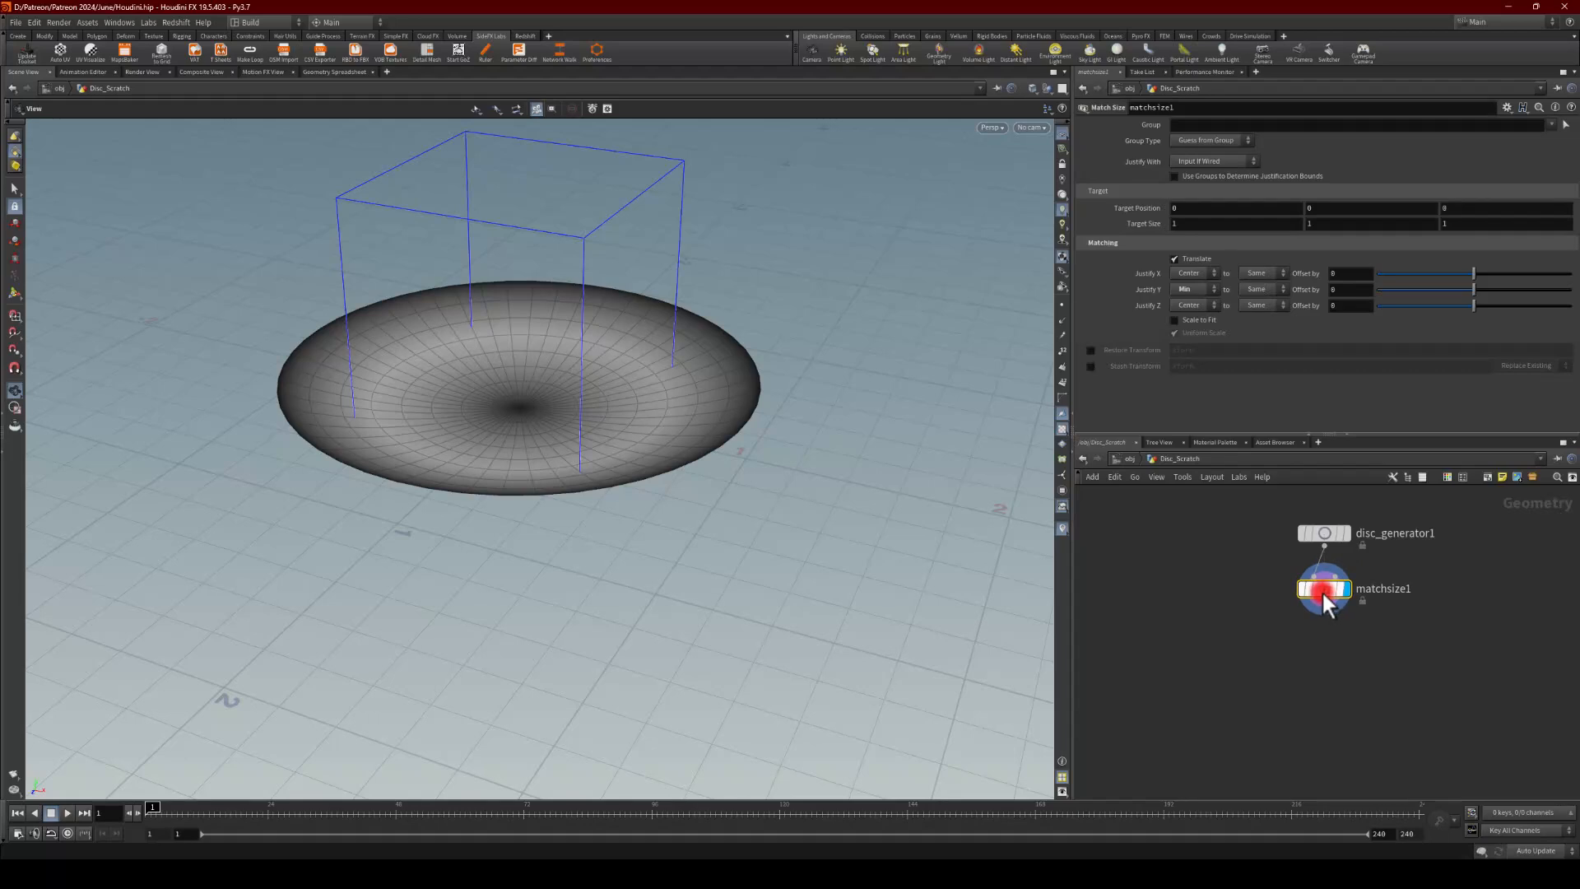
Step: Inspect the matched disc from the side, and view its uv vertex attribute in the UV viewport
{"action": "left_click_drag", "start_coordinate": [392, 461], "coordinate": [438, 470]}
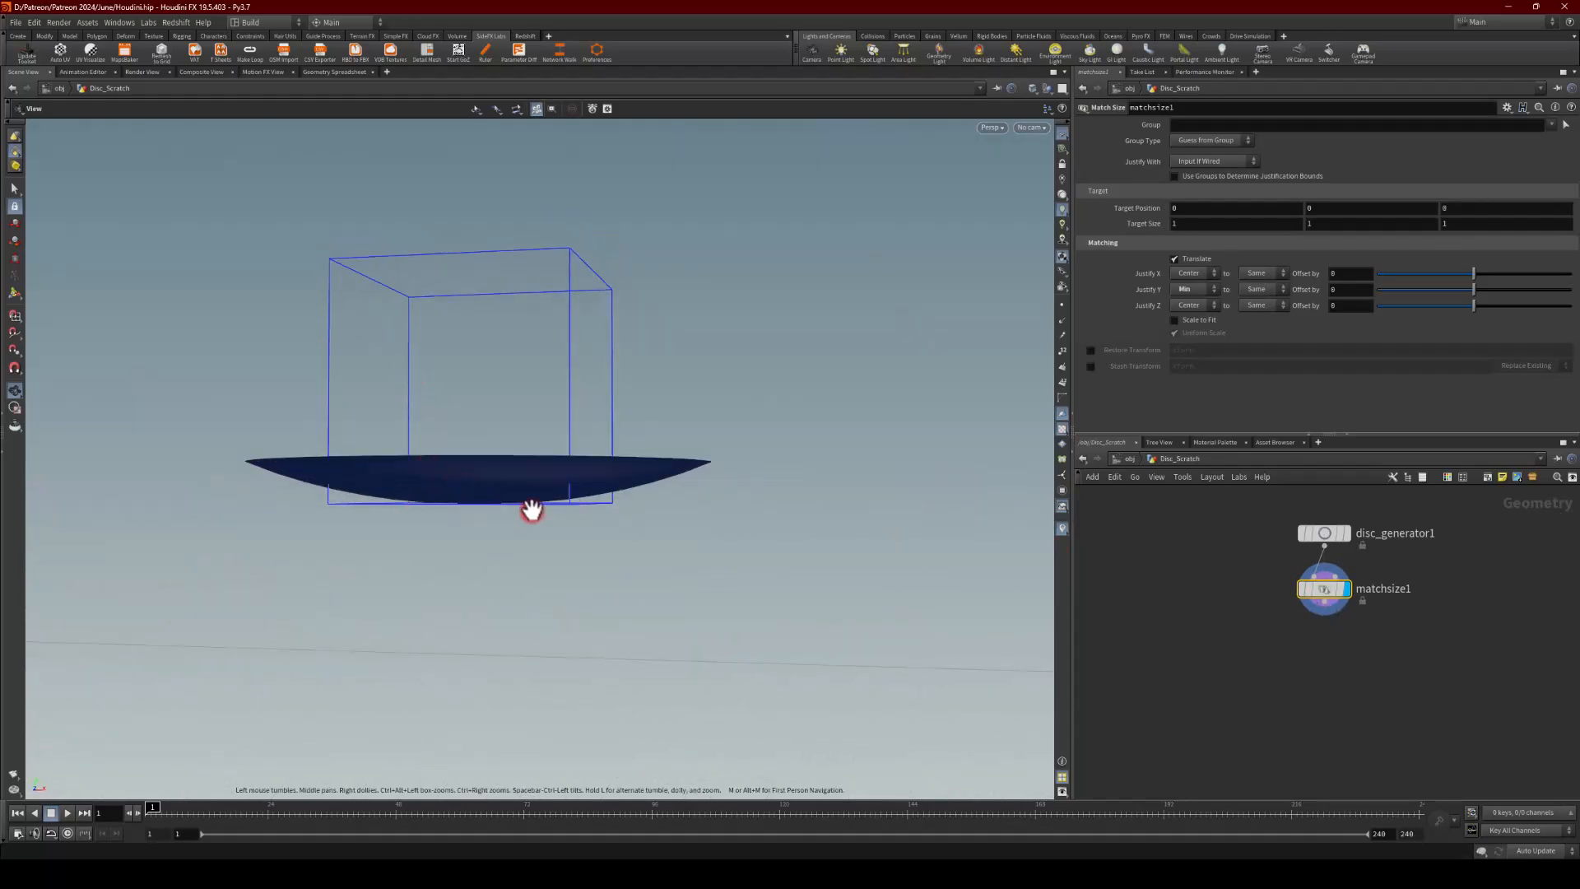
{"action": "mouse_move", "coordinate": [531, 511]}
{"action": "left_mouse_down"}
{"action": "mouse_move", "coordinate": [477, 461]}
{"action": "mouse_move", "coordinate": [473, 485]}
{"action": "left_mouse_up"}
{"action": "left_click_drag", "start_coordinate": [475, 382], "coordinate": [415, 556]}
{"action": "left_click", "coordinate": [998, 127]}
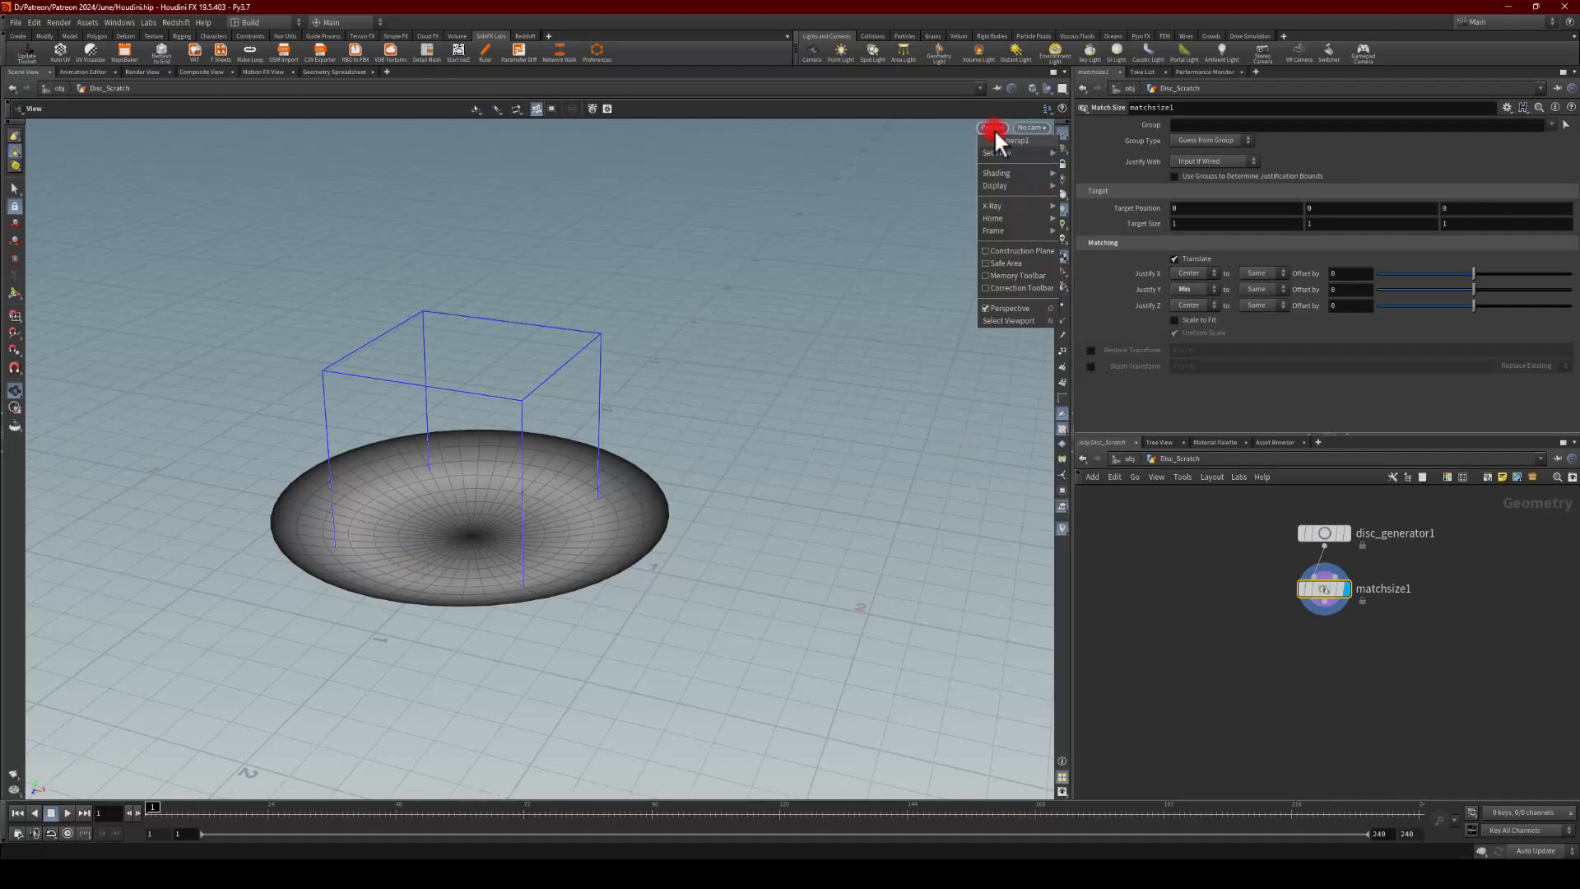
{"action": "mouse_move", "coordinate": [1072, 149]}
{"action": "left_click", "coordinate": [1075, 202]}
{"action": "left_click", "coordinate": [1020, 128]}
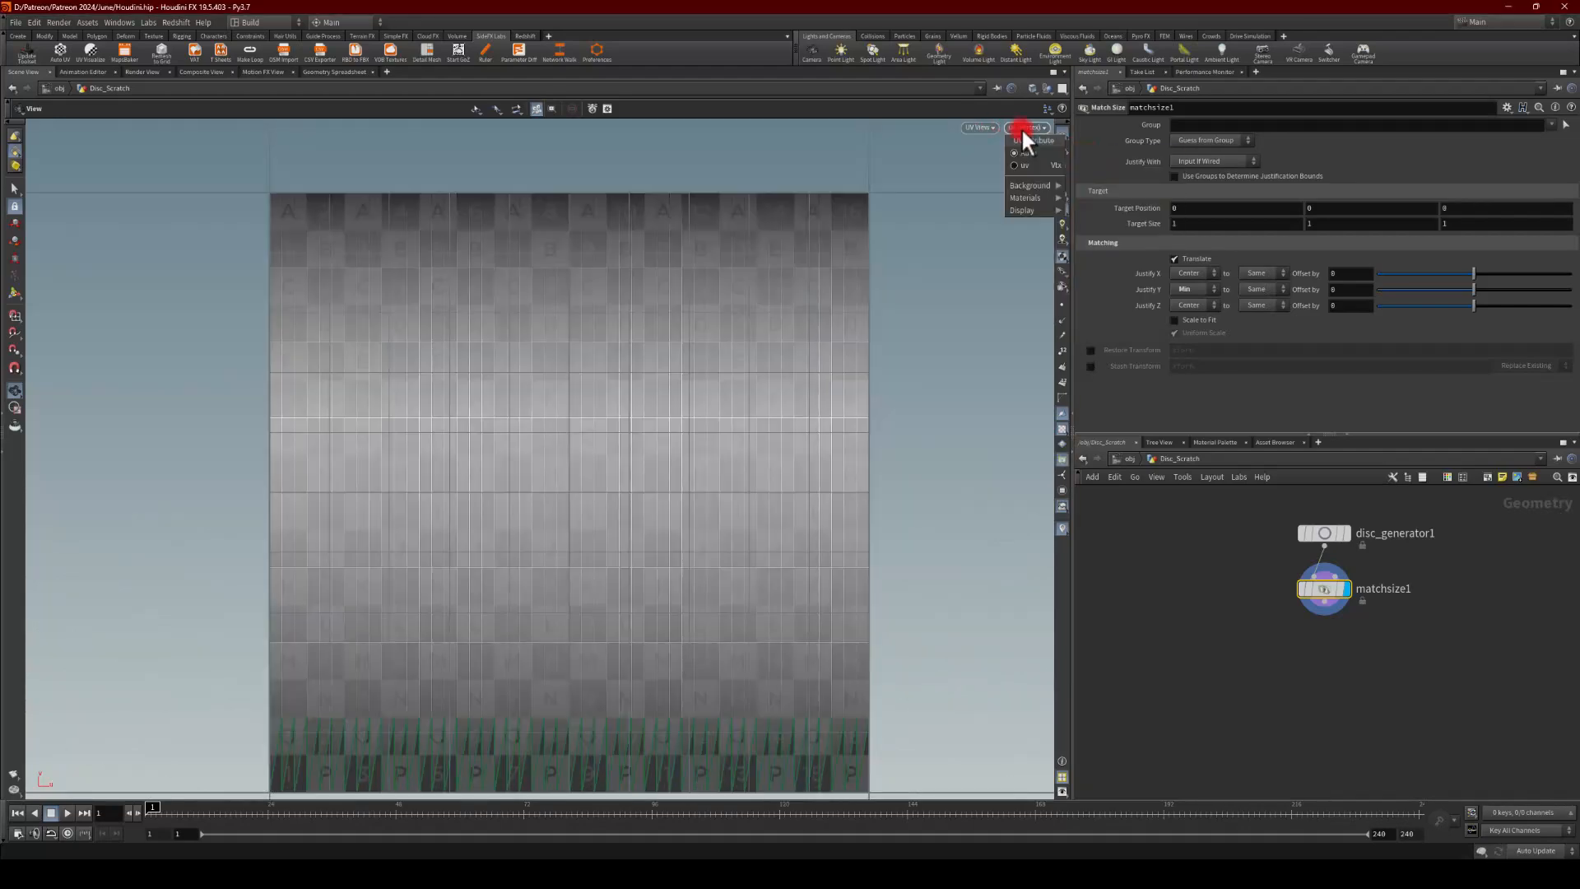
{"action": "left_click", "coordinate": [1020, 165]}
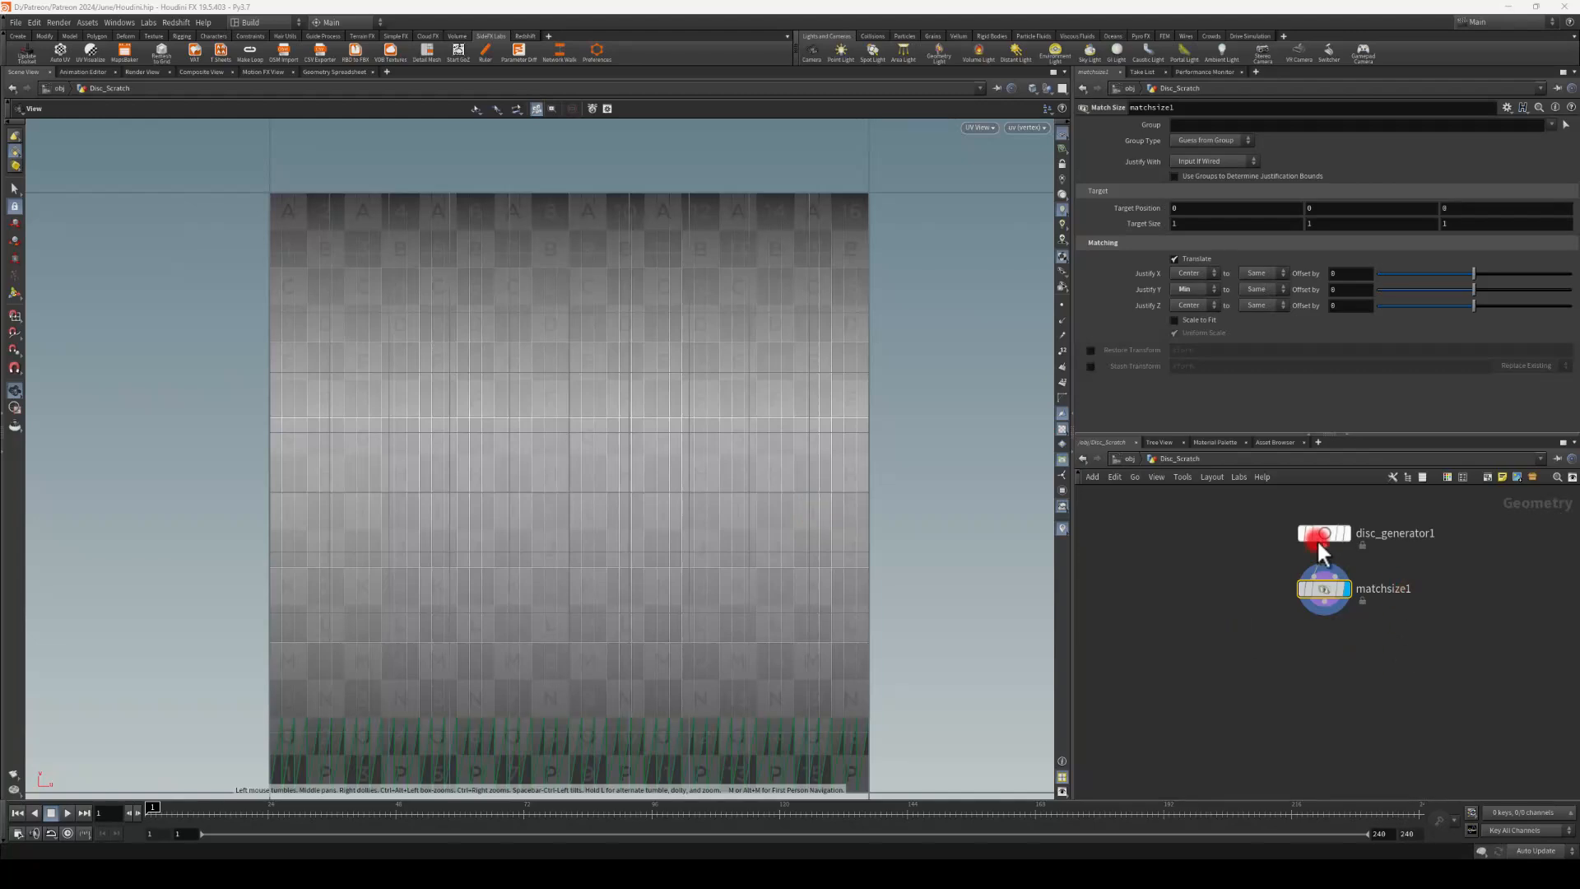
{"action": "mouse_move", "coordinate": [1317, 533]}
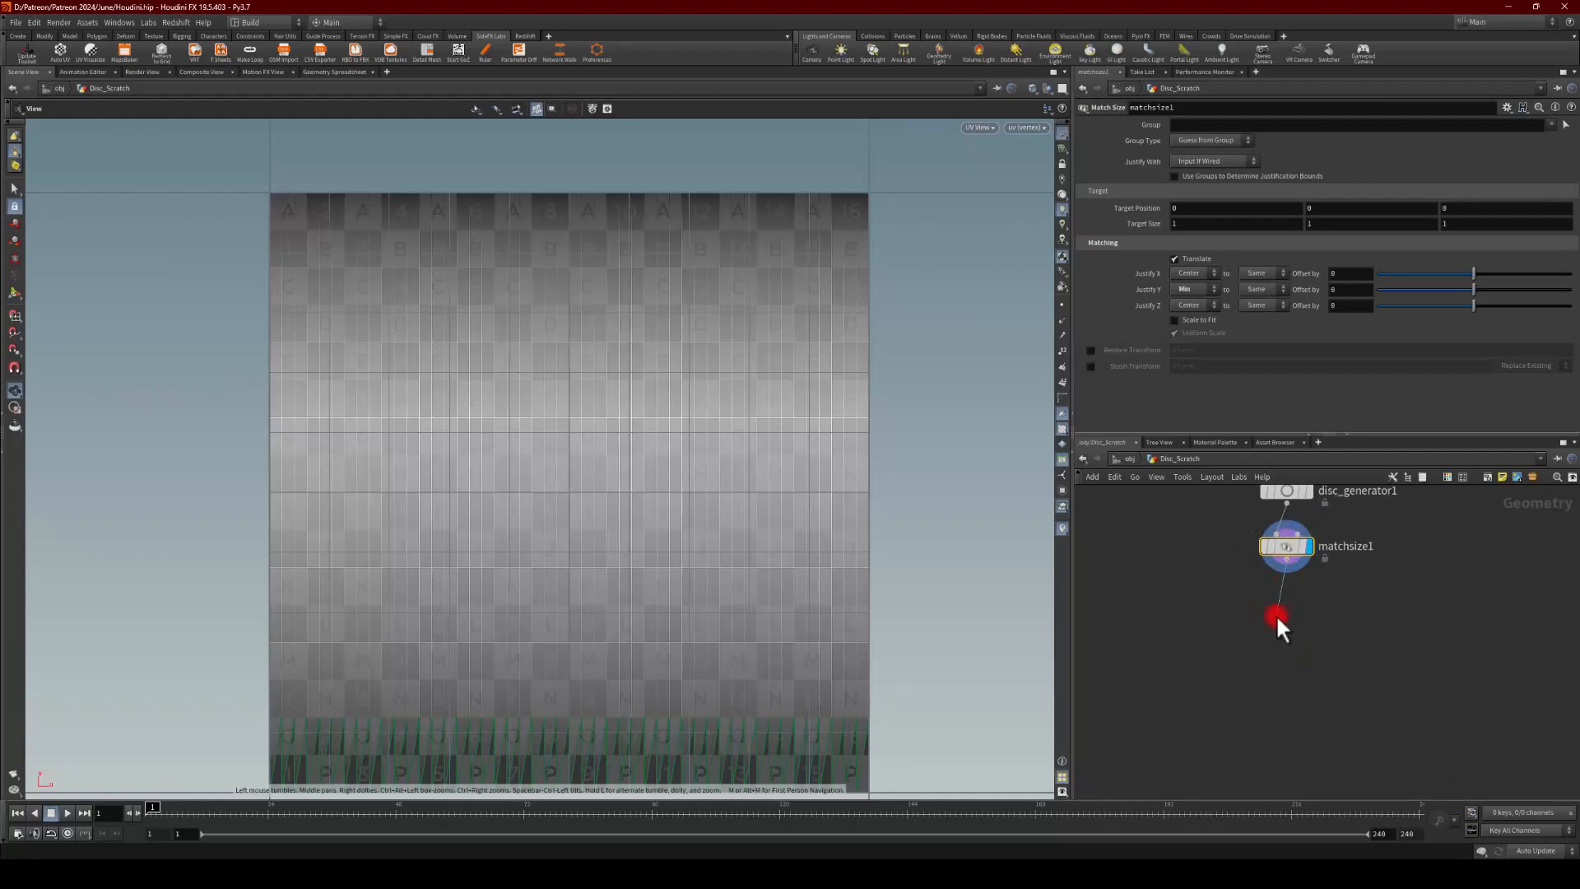
Step: Append a UV Project node to the Match Size node and make it the displayed node
{"action": "key", "text": "Tab"}
{"action": "type", "text": "uv"}
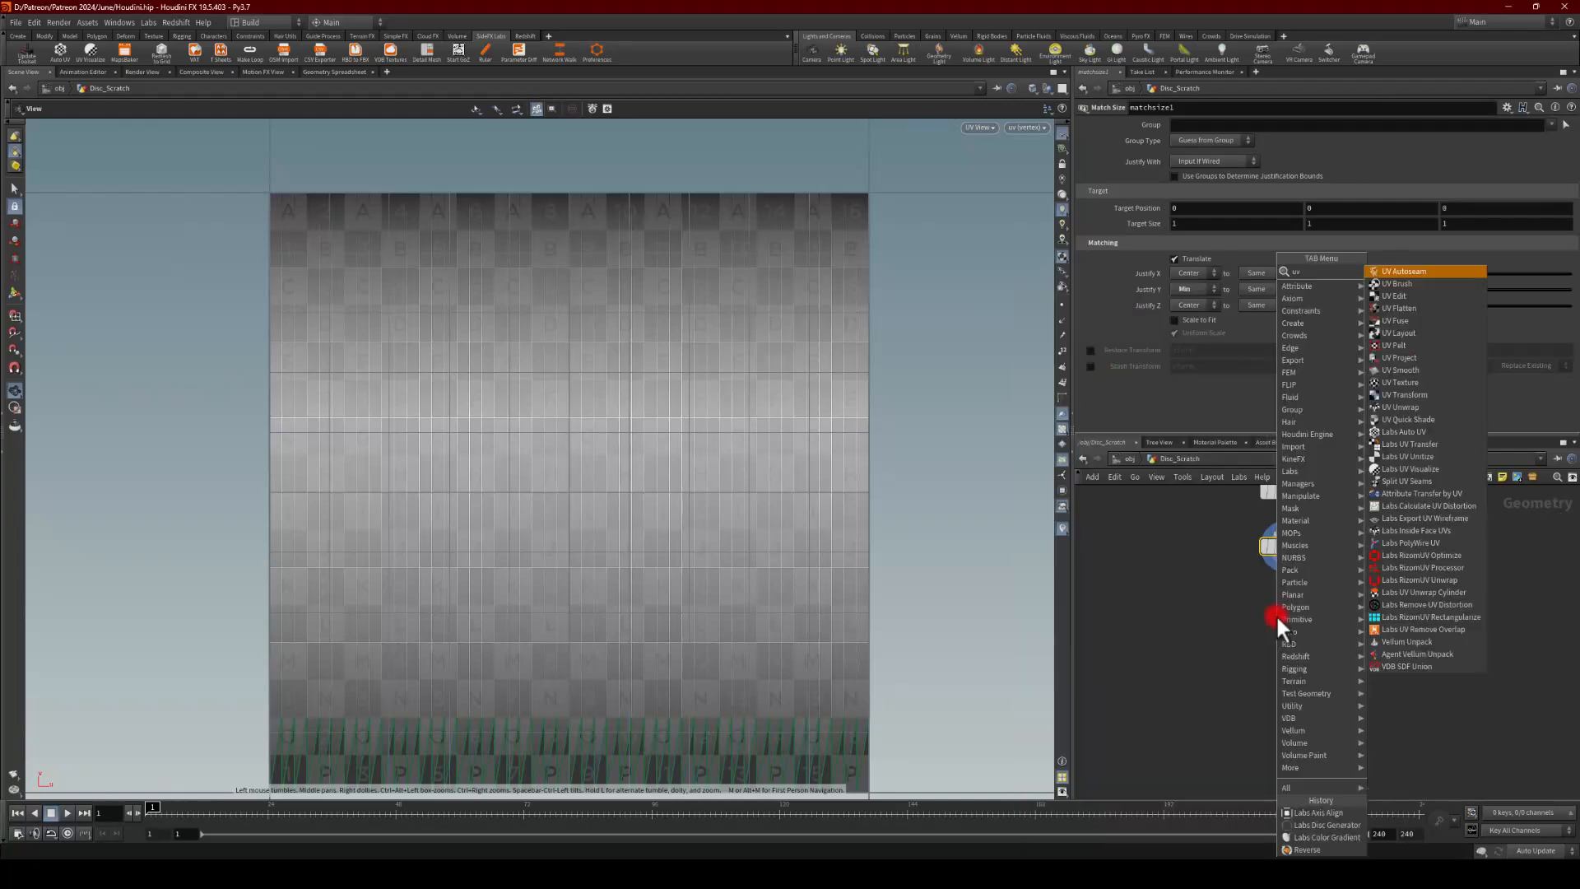
{"action": "type", "text": "pro"}
{"action": "key", "text": "Return"}
{"action": "left_click", "coordinate": [1257, 620]}
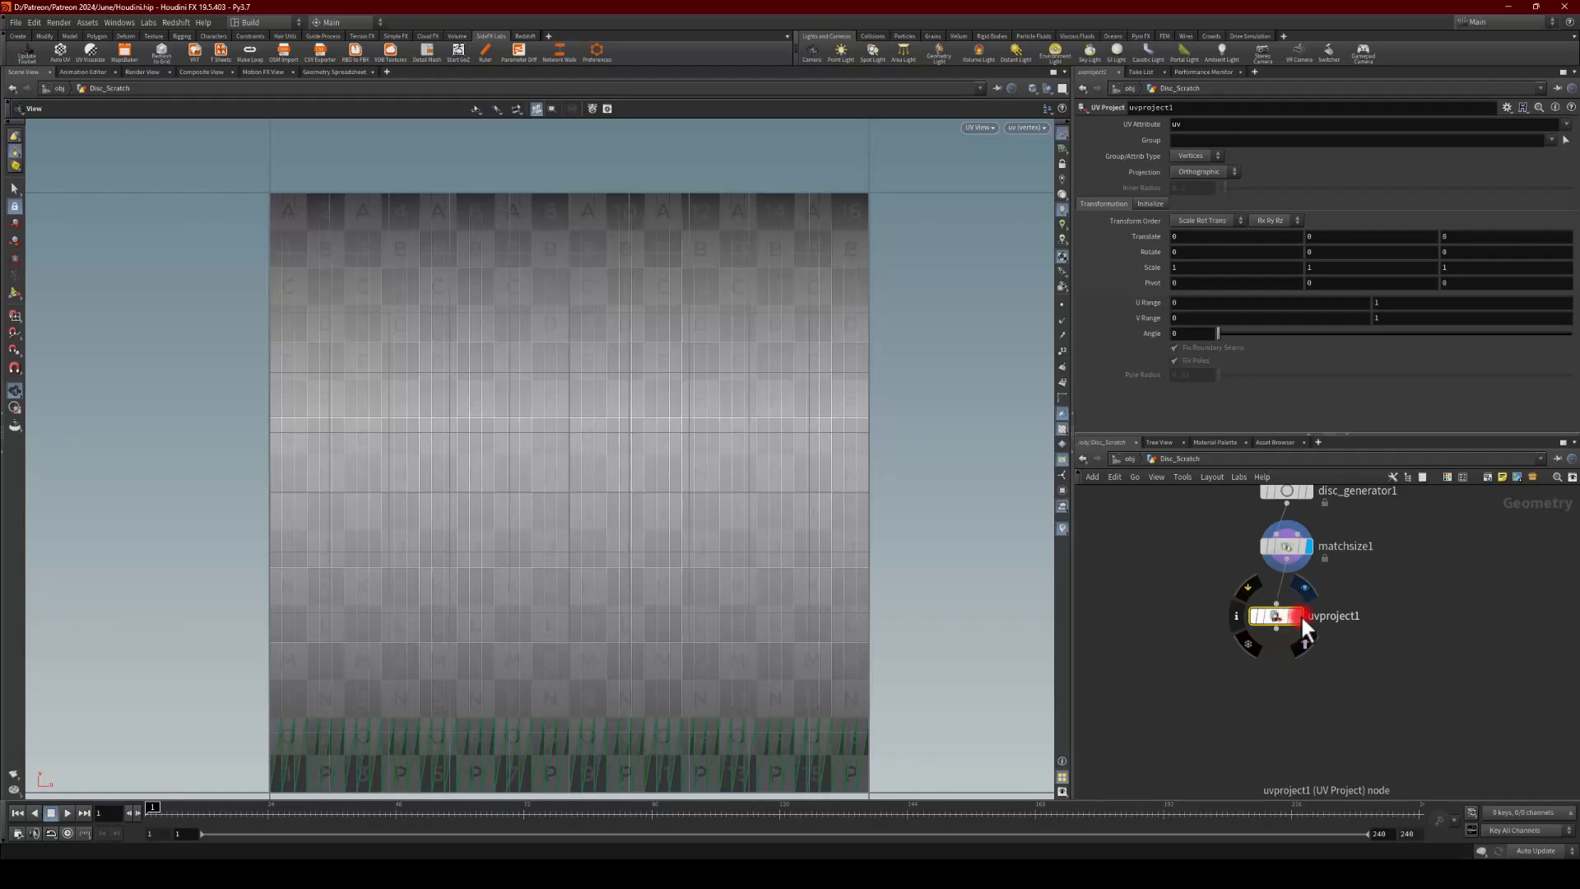
{"action": "left_click", "coordinate": [1303, 619]}
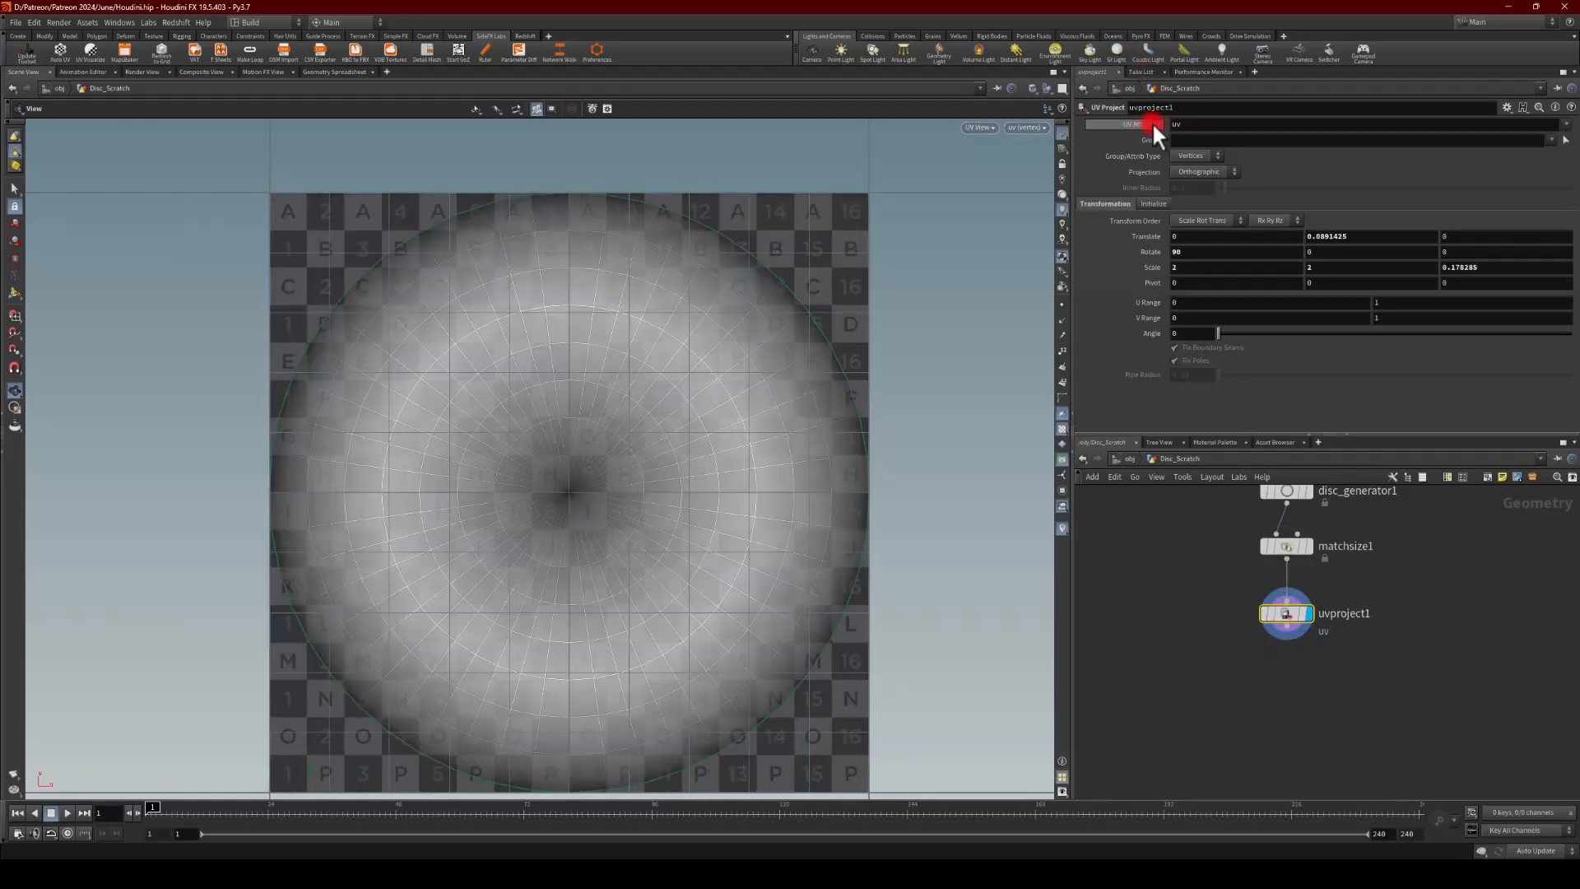
Step: Set the UV Project node's UV Attribute to uv2 and show that attribute in the UV viewport
{"action": "left_click", "coordinate": [1184, 123]}
{"action": "type", "text": "2"}
{"action": "key", "text": "Return"}
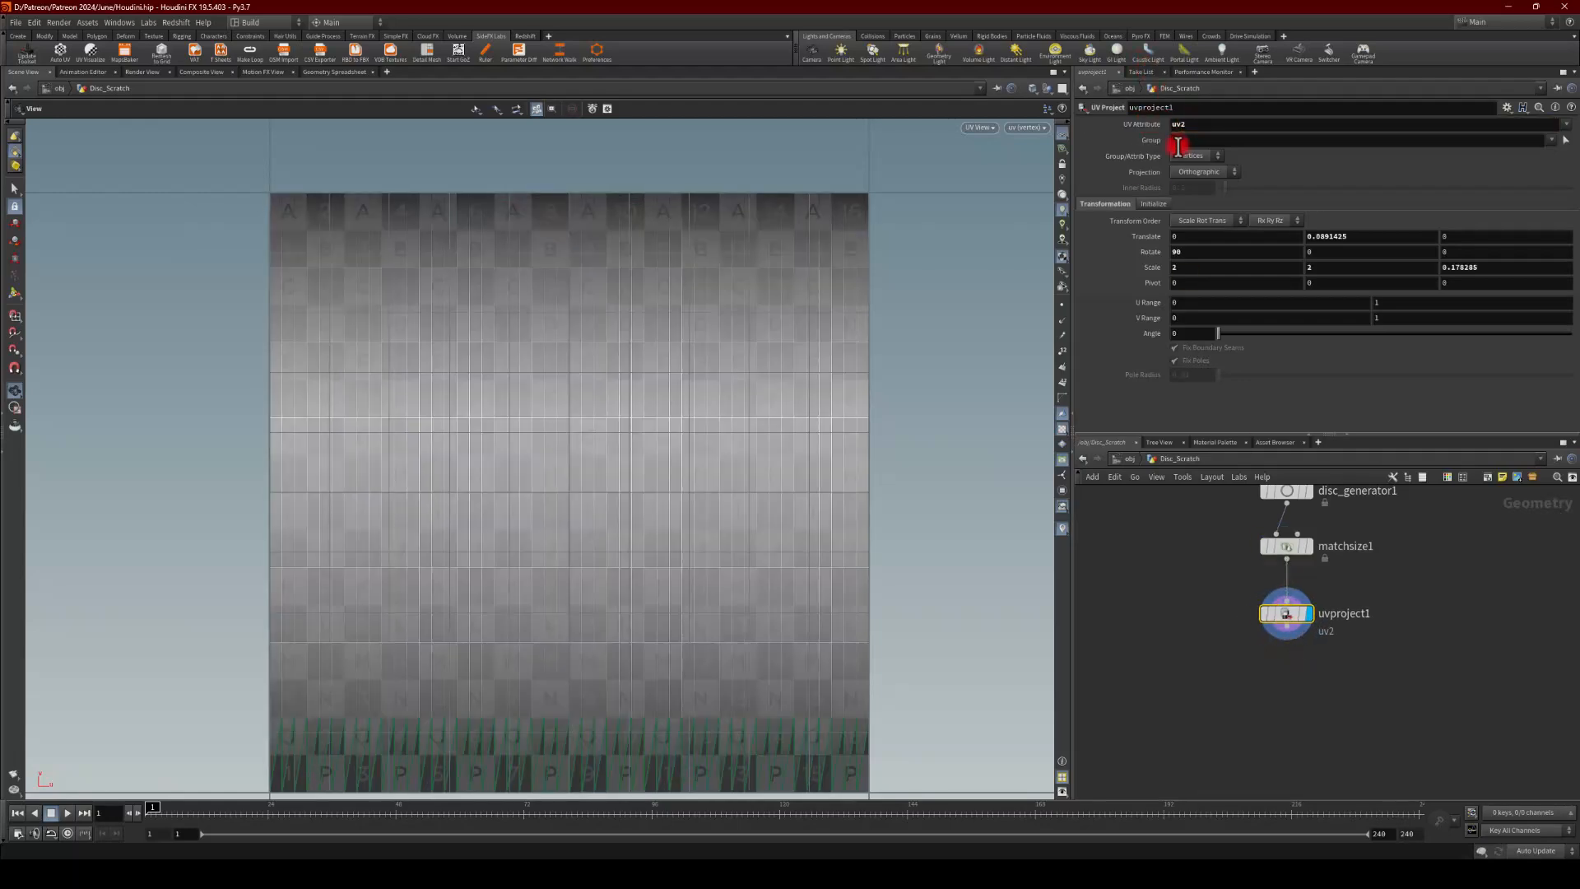
{"action": "left_click", "coordinate": [1027, 129]}
{"action": "left_click", "coordinate": [1026, 179]}
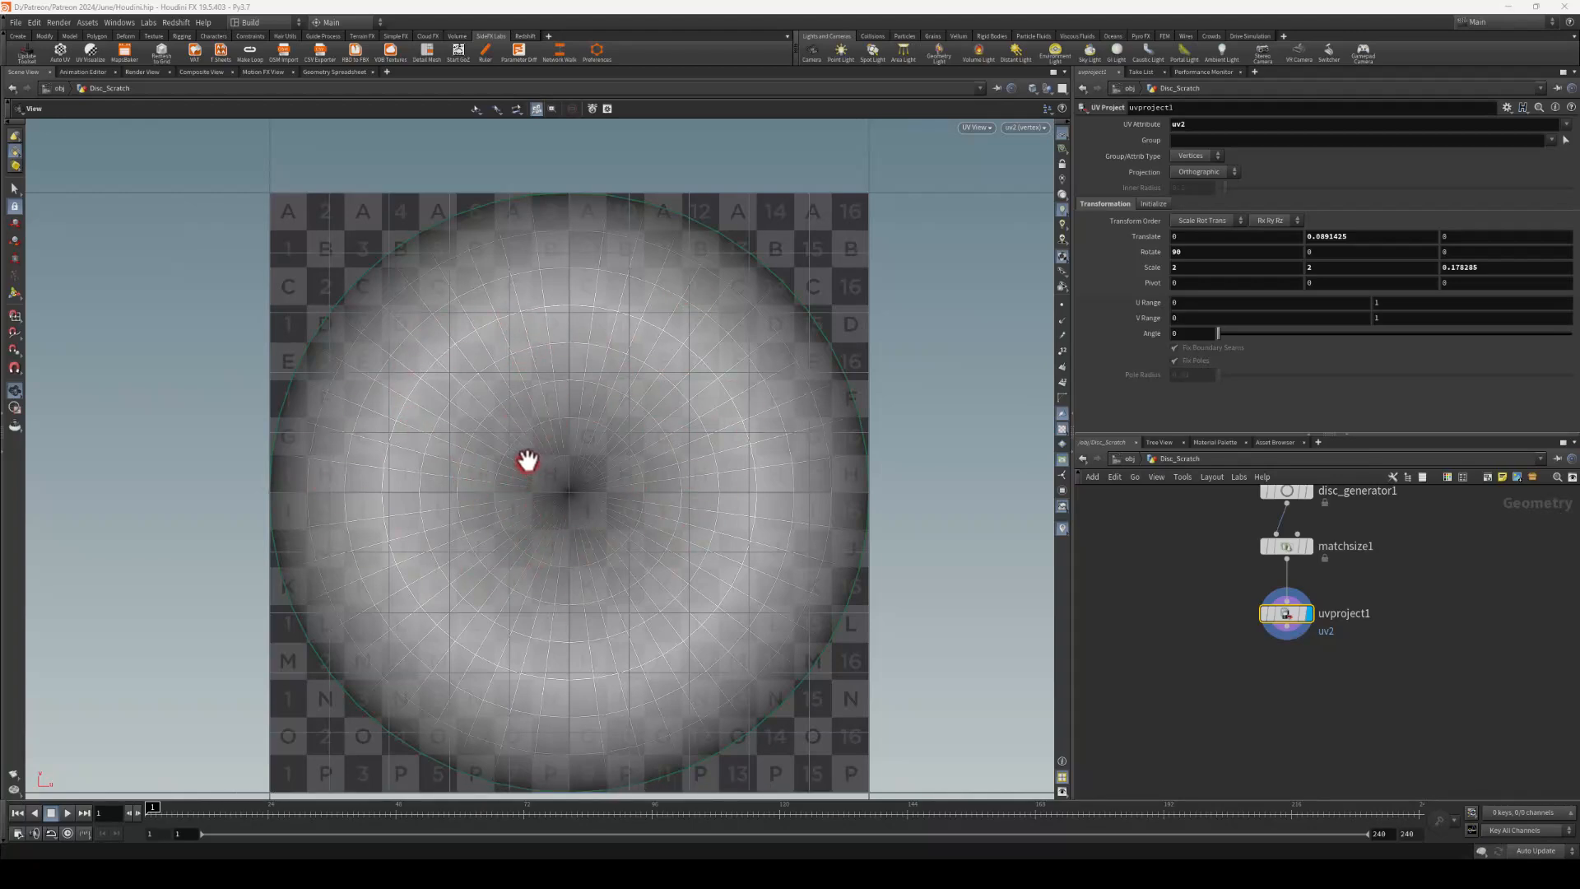
Step: Append a Transform node named transform1_EngineScale to the UV Project node and set its Uniform Scale to 50
{"action": "middle_click_drag", "start_coordinate": [1281, 649], "coordinate": [1272, 626]}
{"action": "right_click", "coordinate": [1250, 670]}
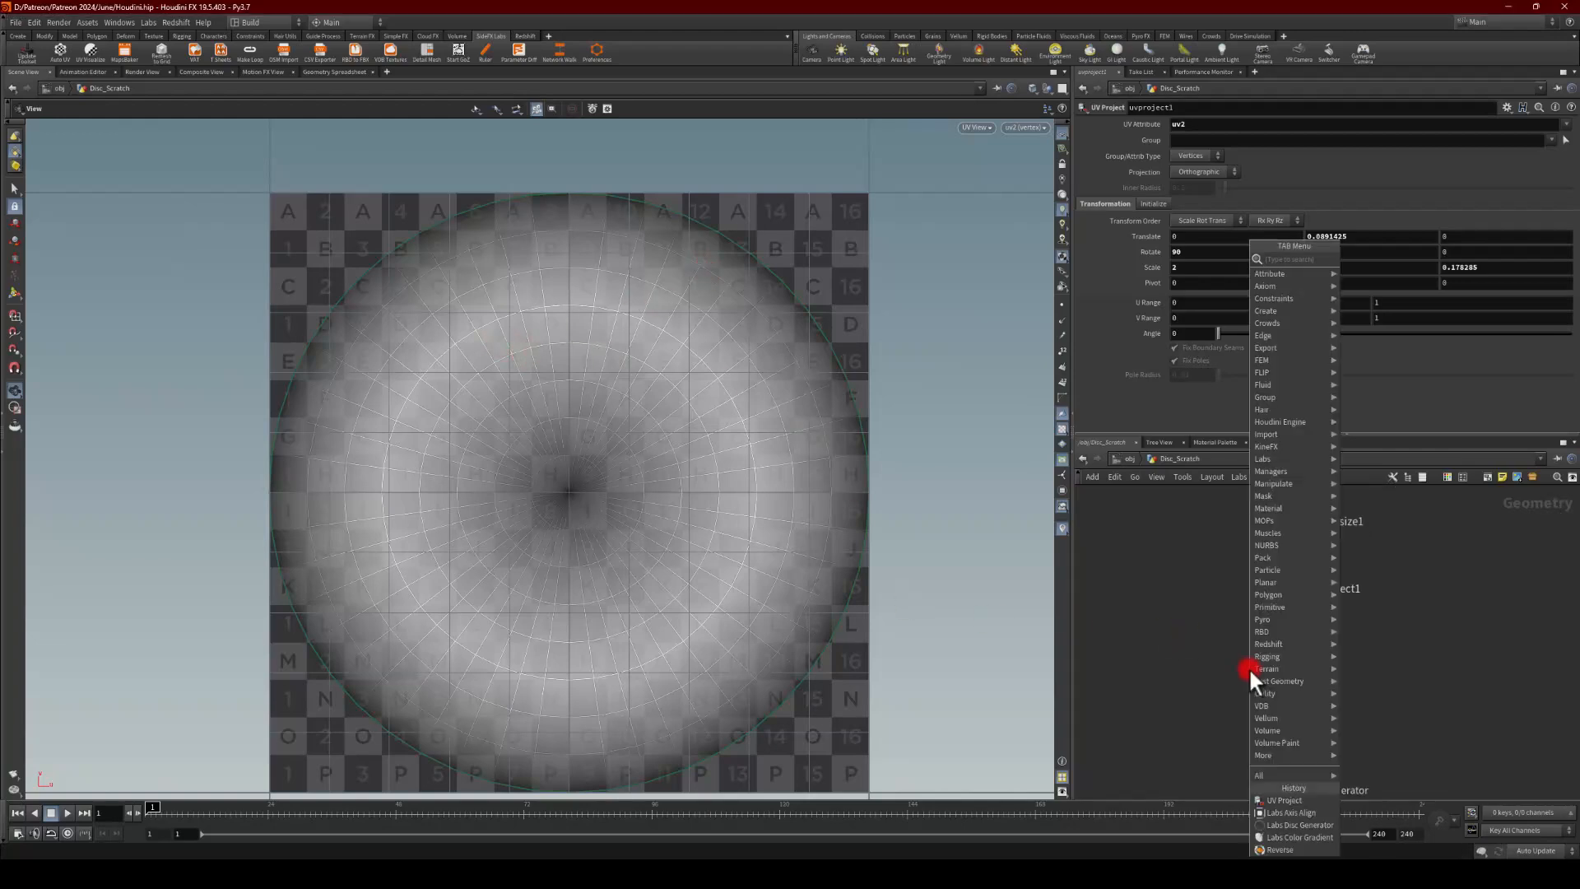
{"action": "type", "text": "tran"}
{"action": "key", "text": "Return"}
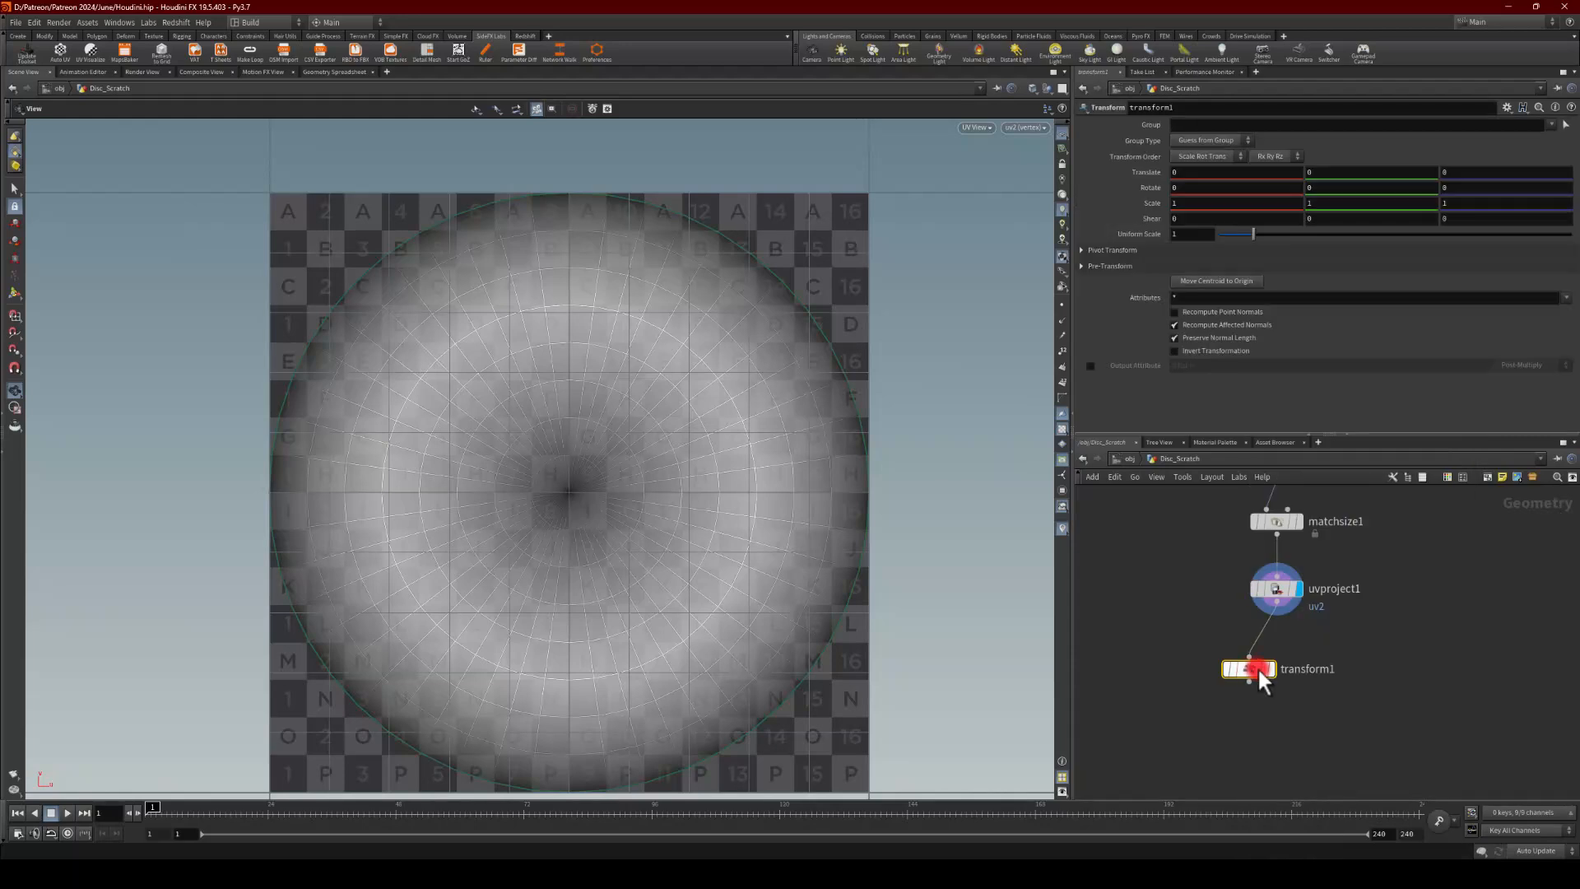
{"action": "left_click", "coordinate": [1303, 669]}
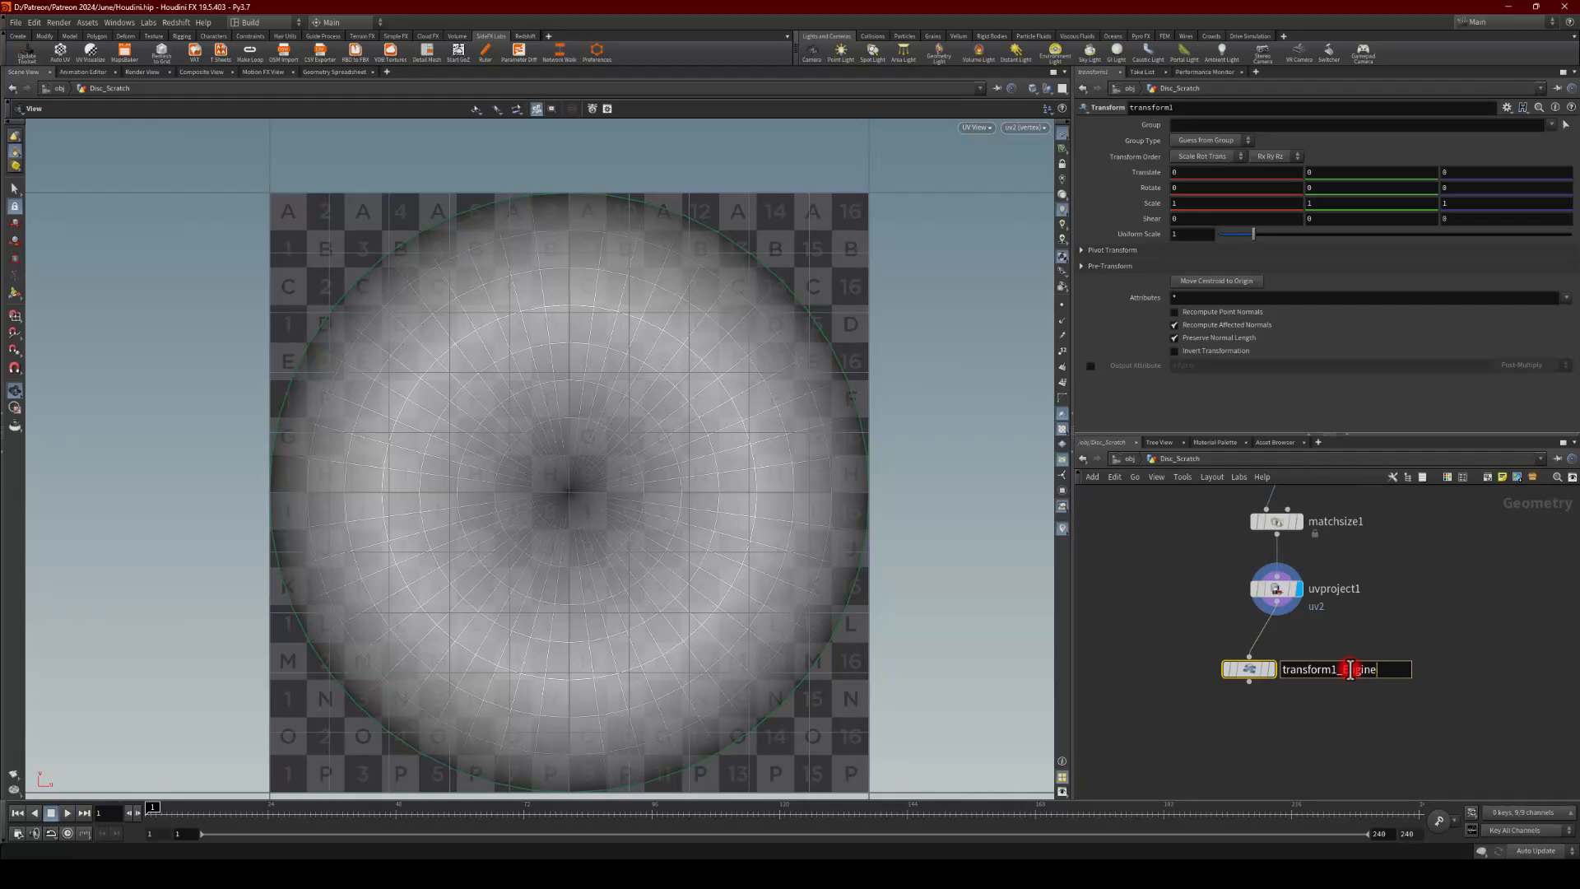
{"action": "key", "text": "Return"}
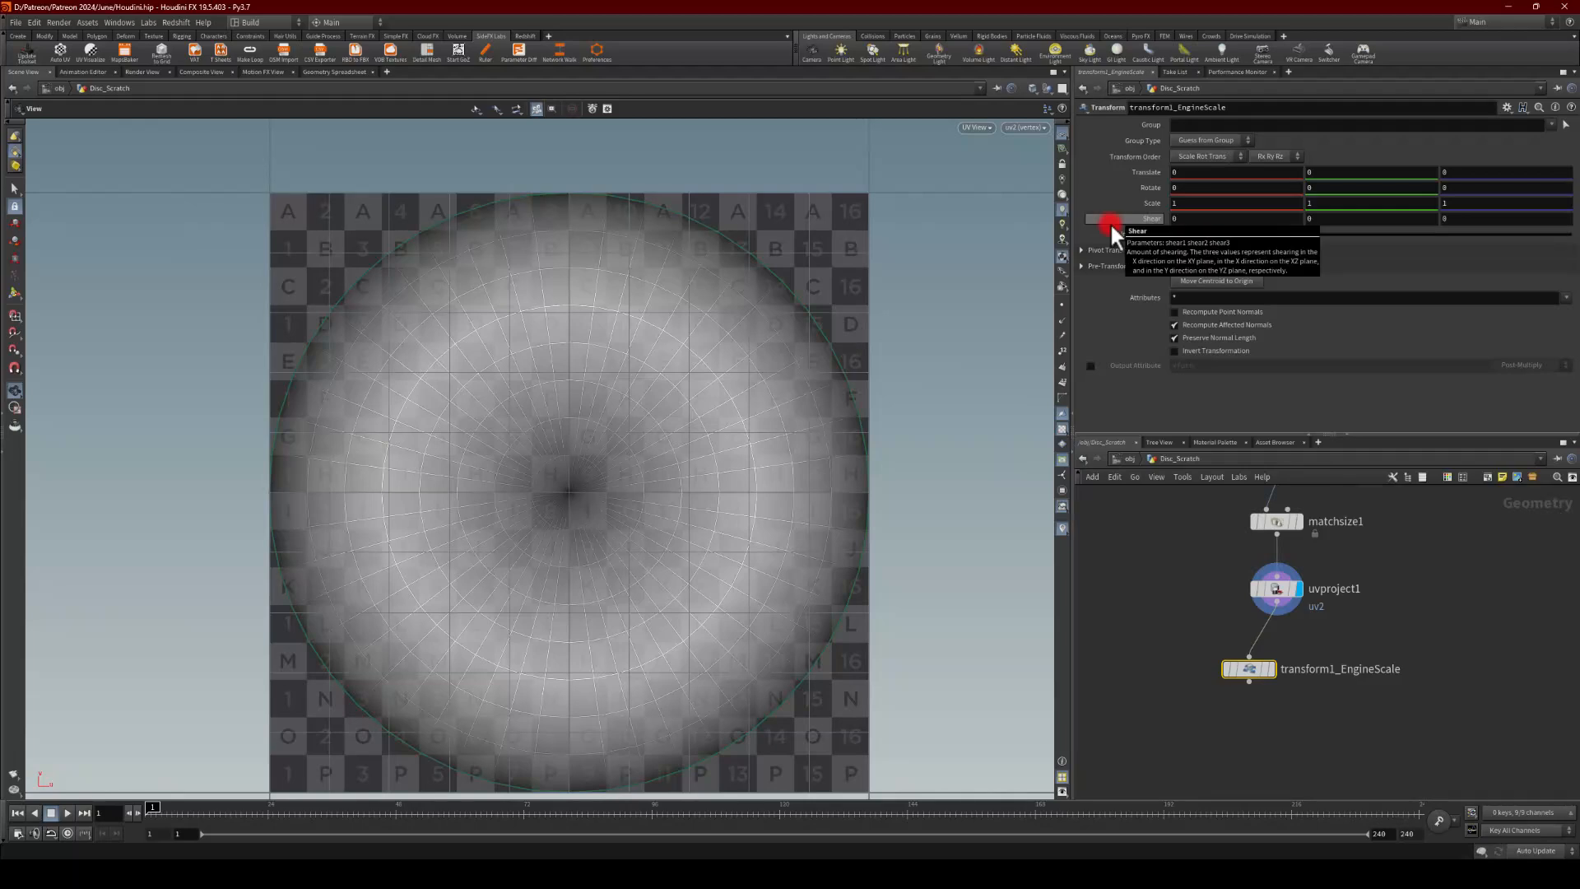
{"action": "type", "text": "50"}
{"action": "key", "text": "Return"}
Step: Append a Null node named EXPORT to the engine scale transform and make it the displayed node
{"action": "left_click", "coordinate": [1248, 682]}
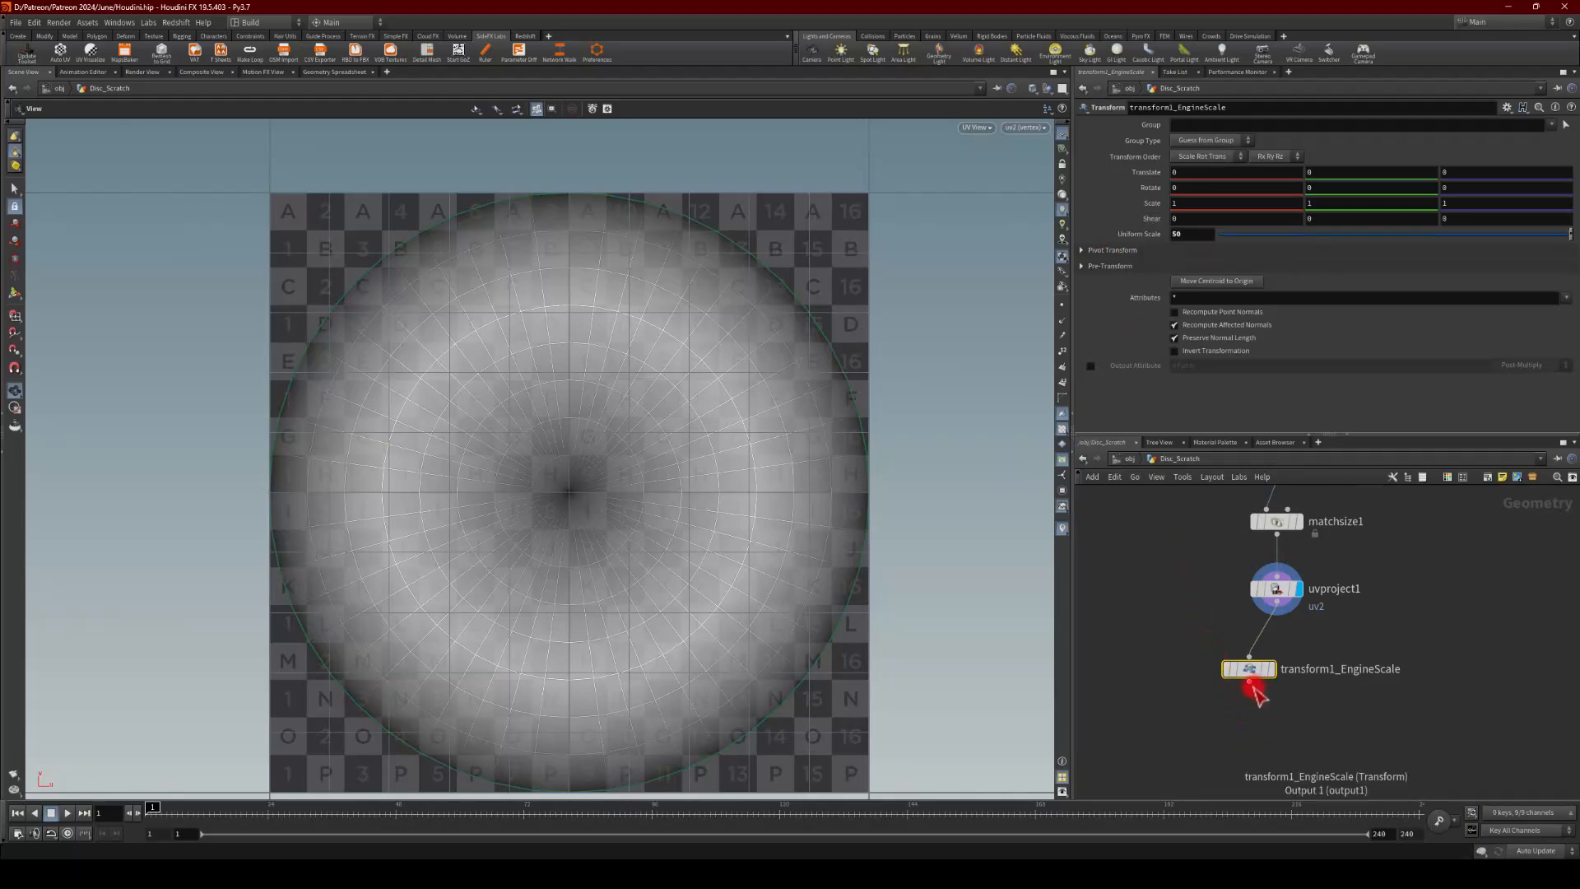
{"action": "key", "text": "Tab"}
{"action": "type", "text": "null"}
{"action": "key", "text": "Return"}
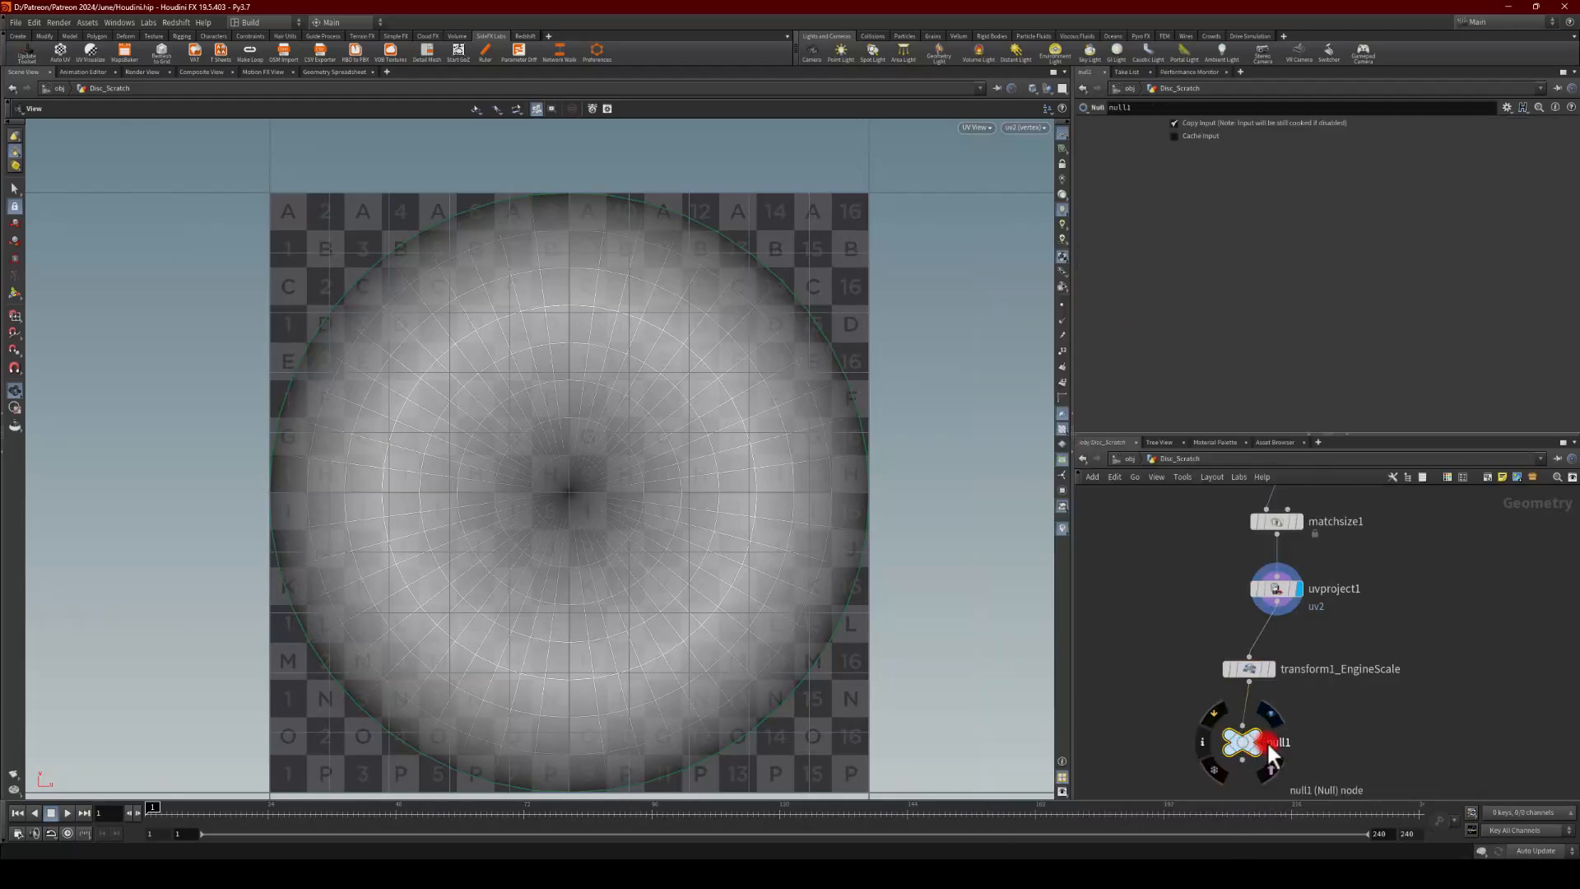
{"action": "double_click", "coordinate": [1274, 742]}
{"action": "type", "text": "EXPORT"}
{"action": "key", "text": "Return"}
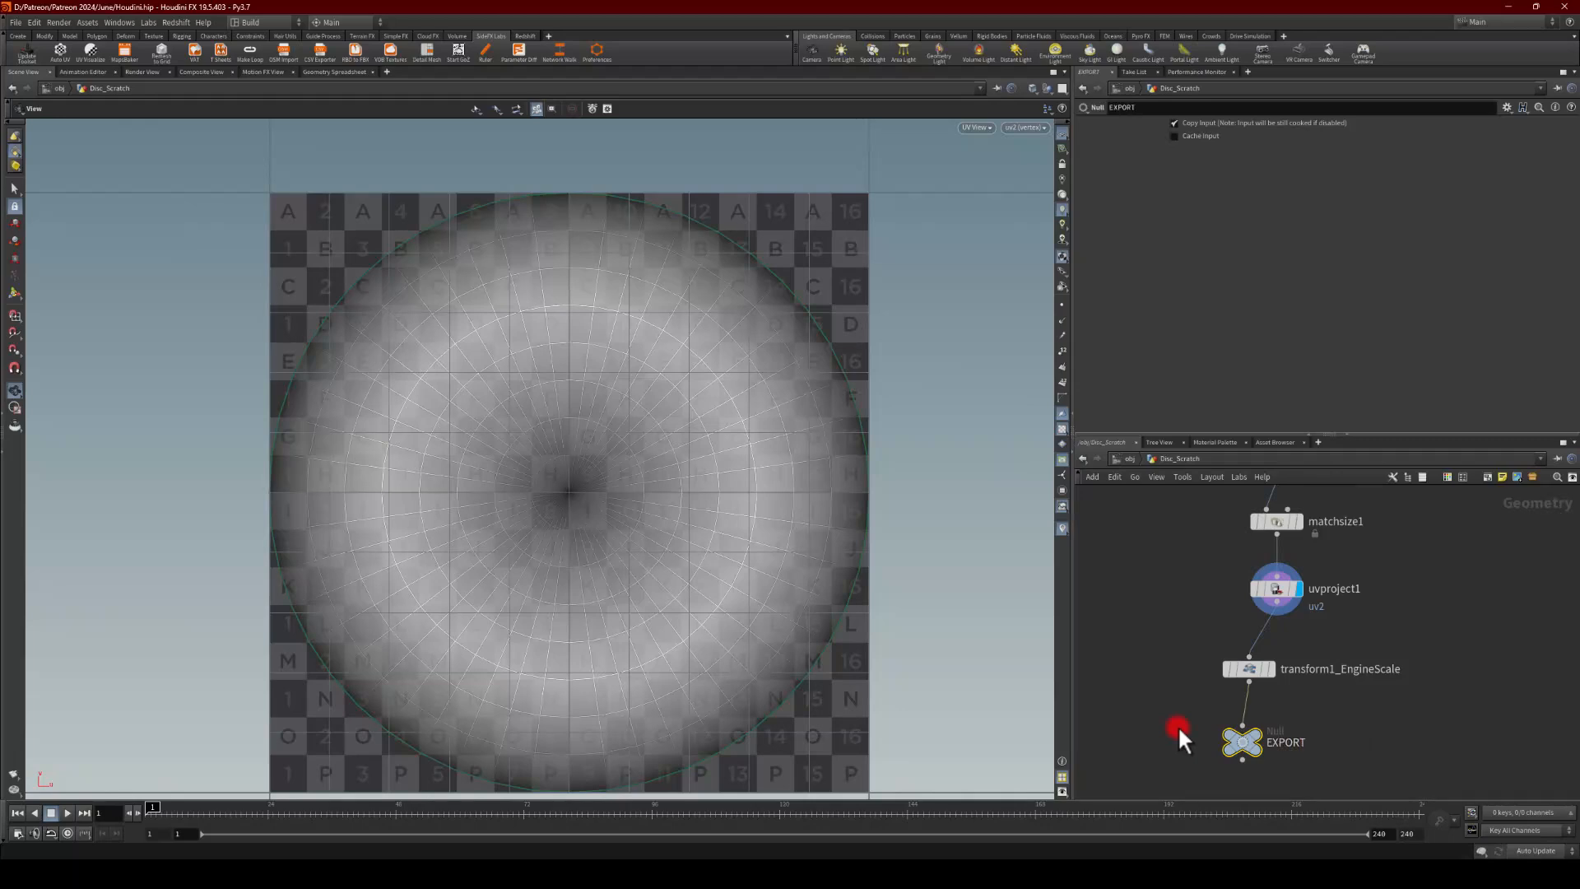
{"action": "left_click", "coordinate": [1254, 735]}
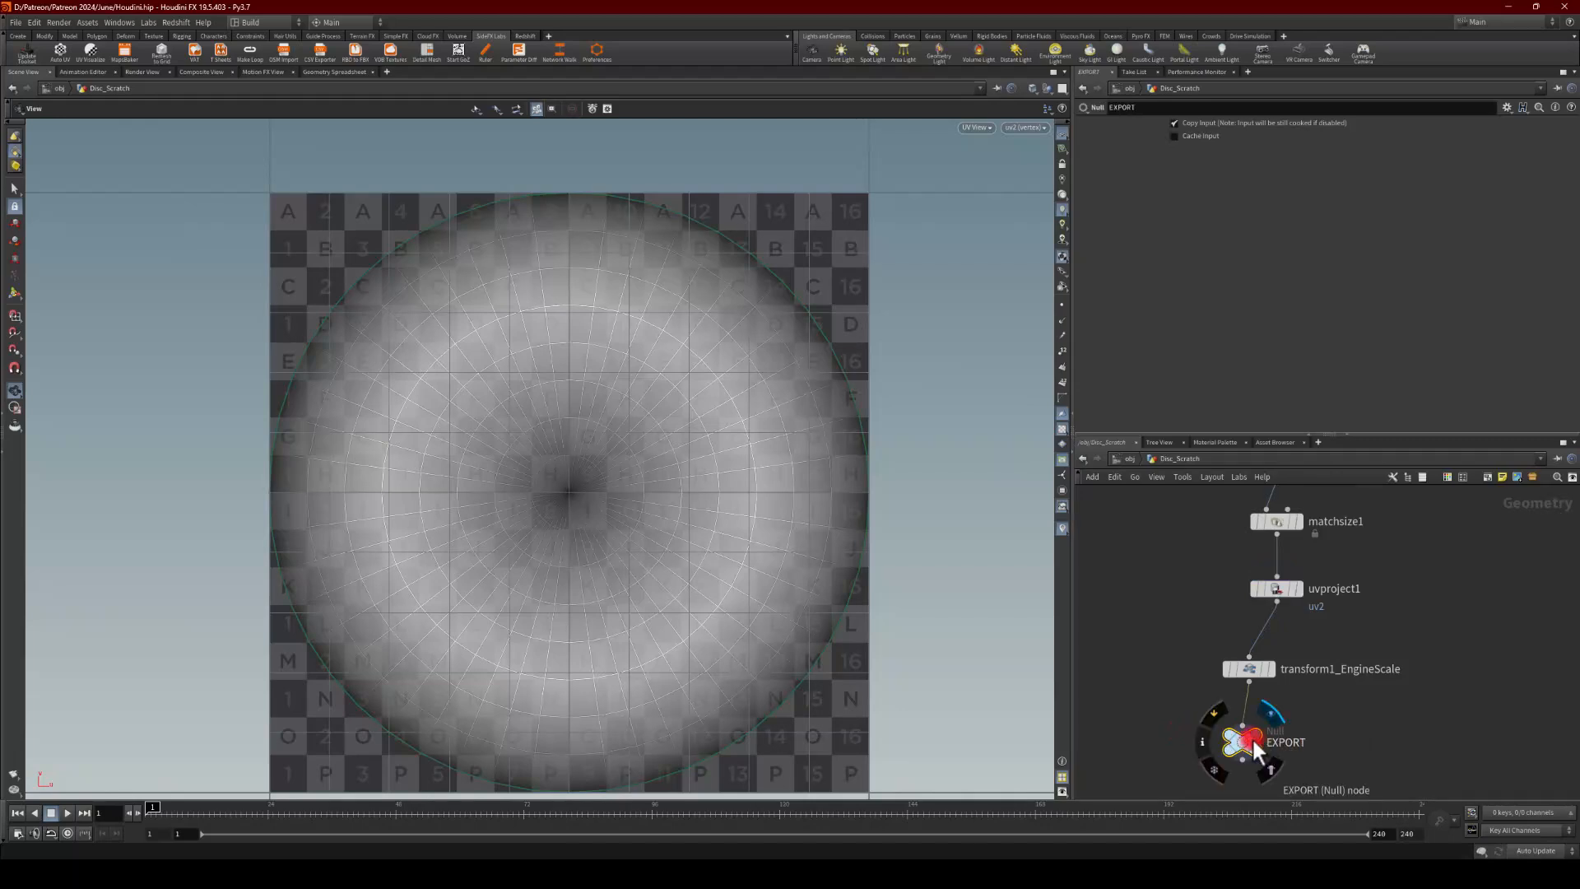
{"action": "left_click", "coordinate": [15, 23]}
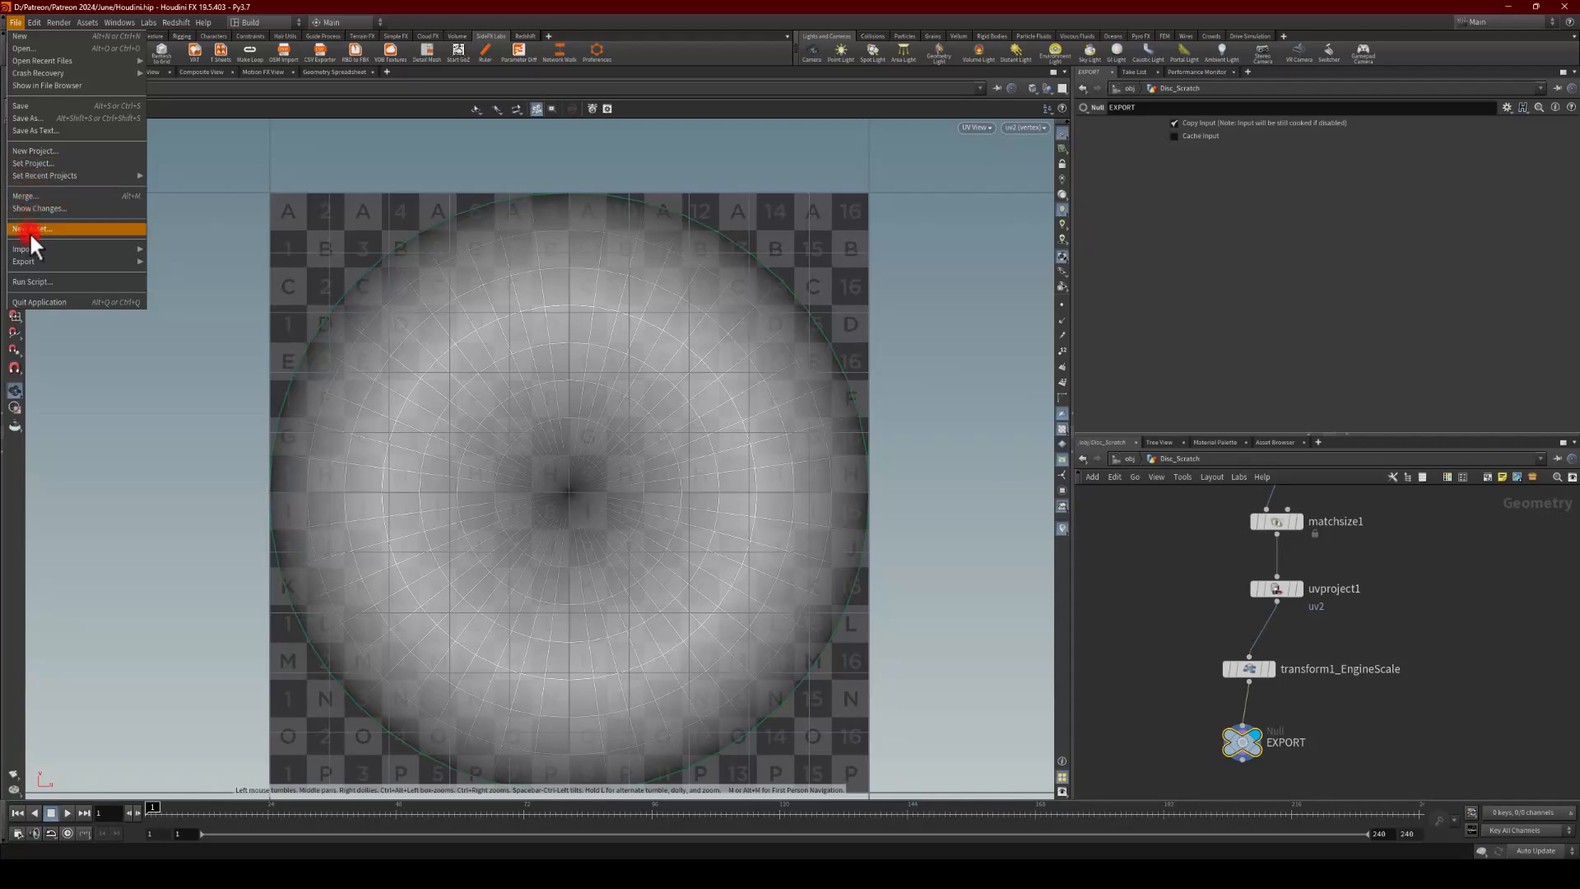
{"action": "mouse_move", "coordinate": [31, 262]}
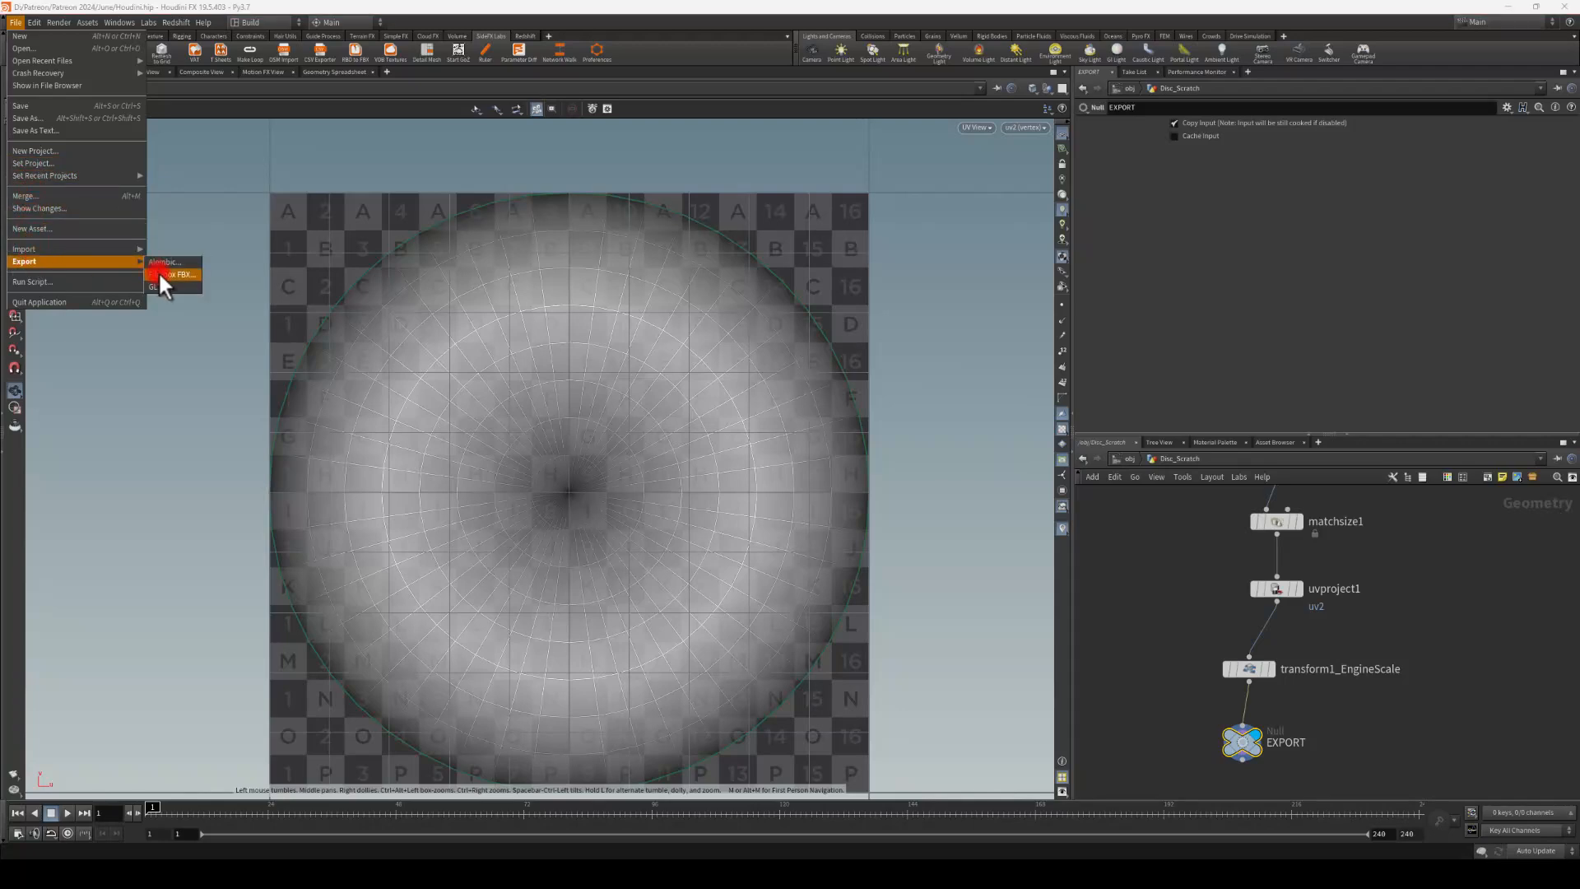
Step: Select the whole chain of five nodes and lay them out in a straight column
{"action": "middle_click", "coordinate": [1220, 582]}
{"action": "scroll", "coordinate": [1210, 599], "scroll_direction": "down", "scroll_amount": 3}
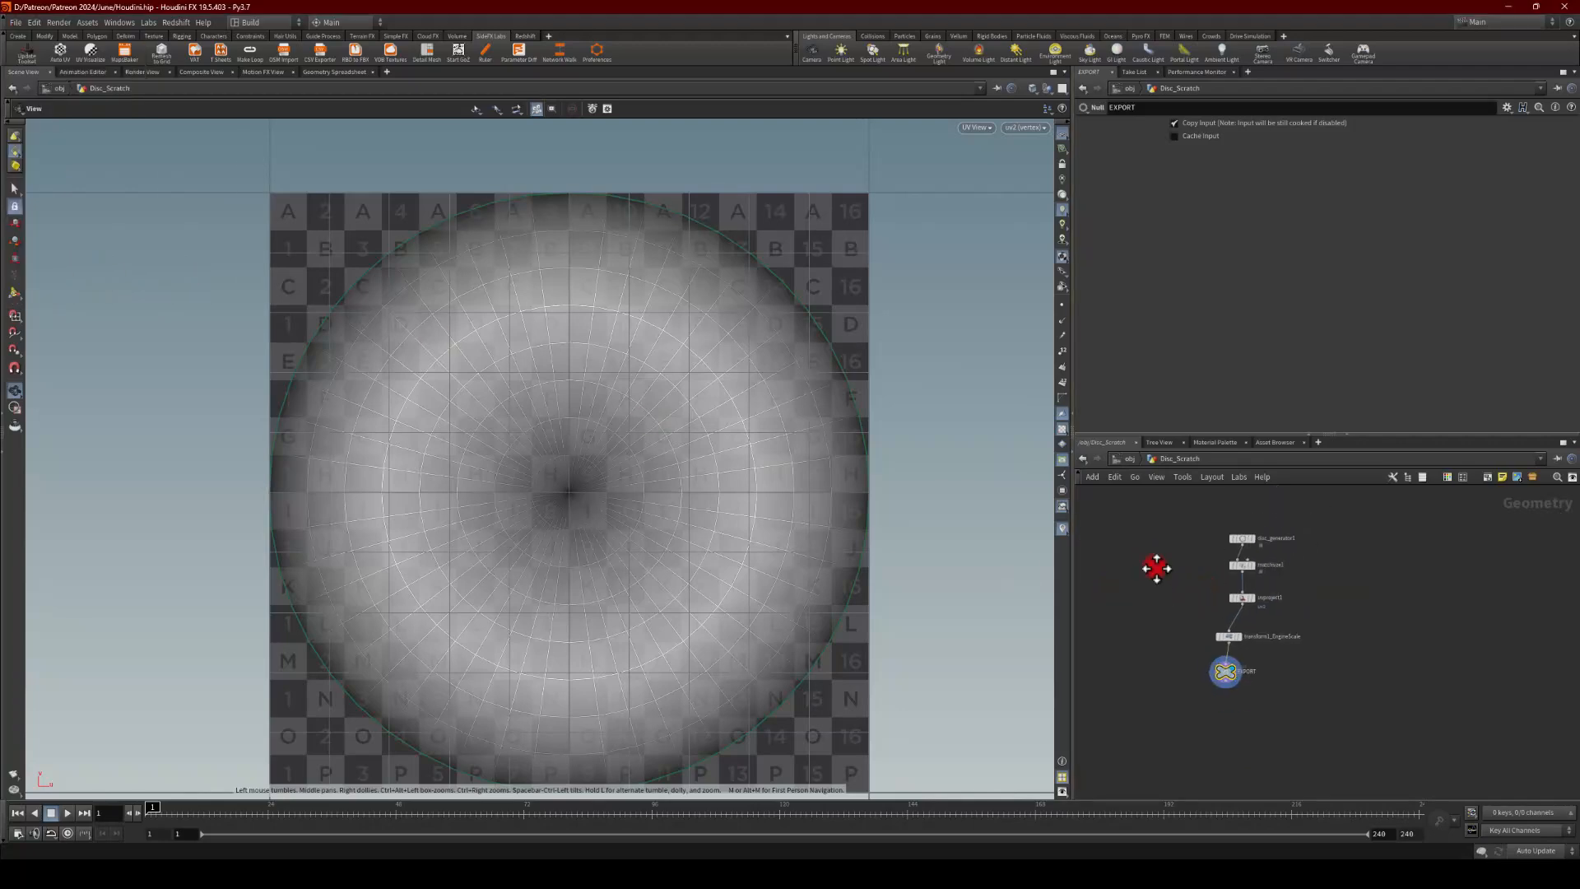
{"action": "middle_click_drag", "start_coordinate": [1157, 568], "coordinate": [1195, 623]}
{"action": "left_click_drag", "start_coordinate": [1205, 549], "coordinate": [1317, 735]}
{"action": "key", "text": "l"}
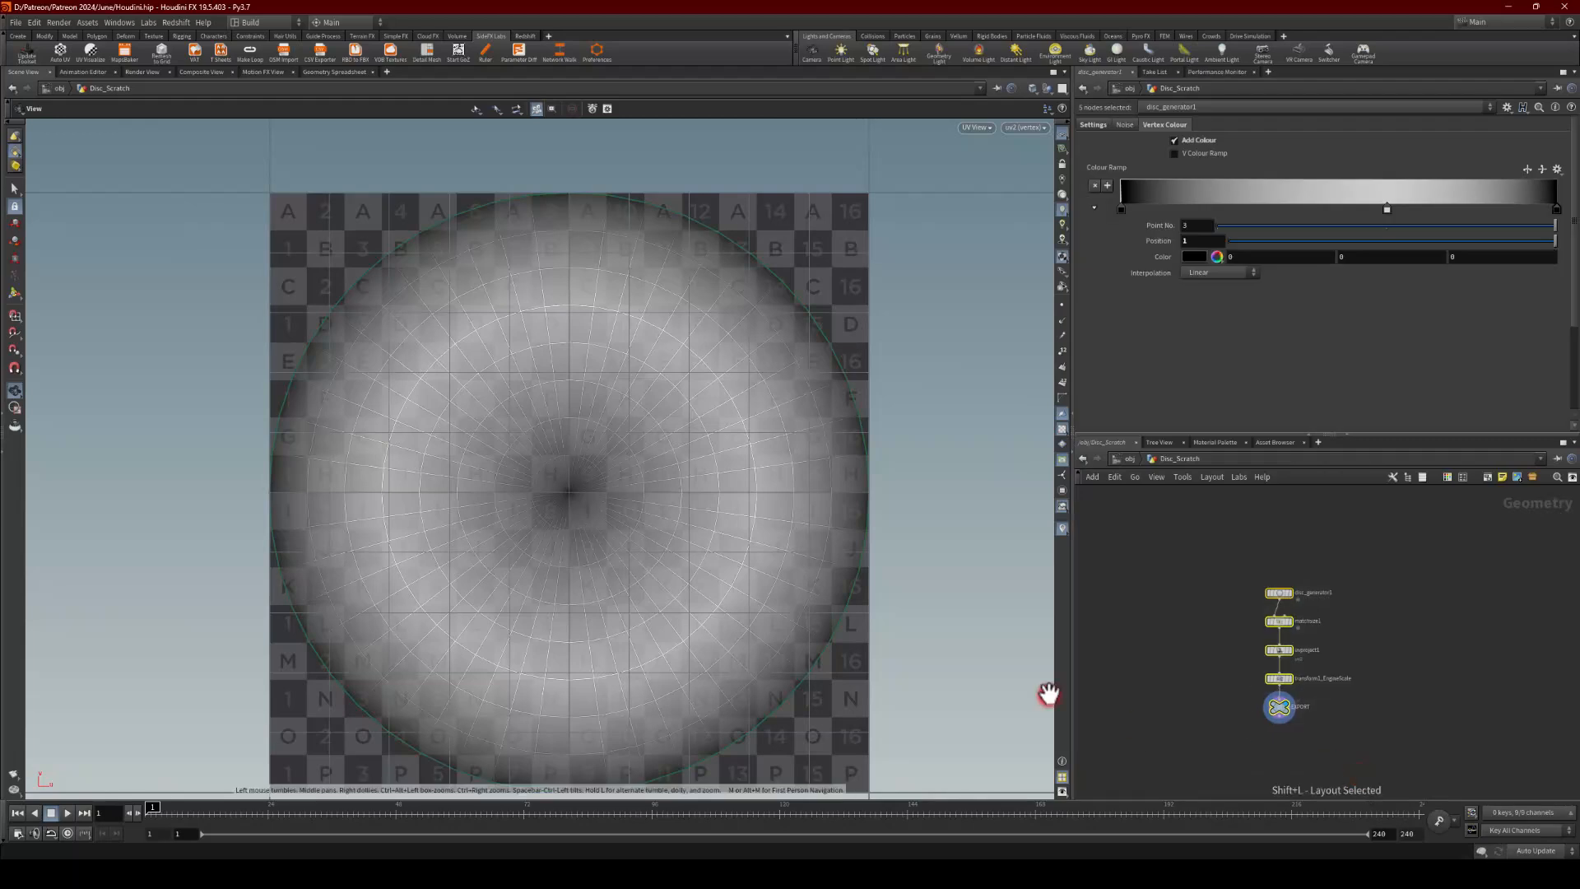
Step: Move the transform1_EngineScale and EXPORT nodes together well below the UV Project node to leave a gap
{"action": "middle_click_drag", "start_coordinate": [1209, 685], "coordinate": [1170, 582]}
{"action": "scroll", "coordinate": [1170, 582], "scroll_direction": "up", "scroll_amount": 3}
{"action": "left_click_drag", "start_coordinate": [1232, 557], "coordinate": [1301, 646]}
{"action": "left_click", "coordinate": [1244, 541]}
{"action": "left_click_drag", "start_coordinate": [1273, 572], "coordinate": [1201, 717]}
{"action": "middle_click_drag", "start_coordinate": [1160, 628], "coordinate": [1236, 564]}
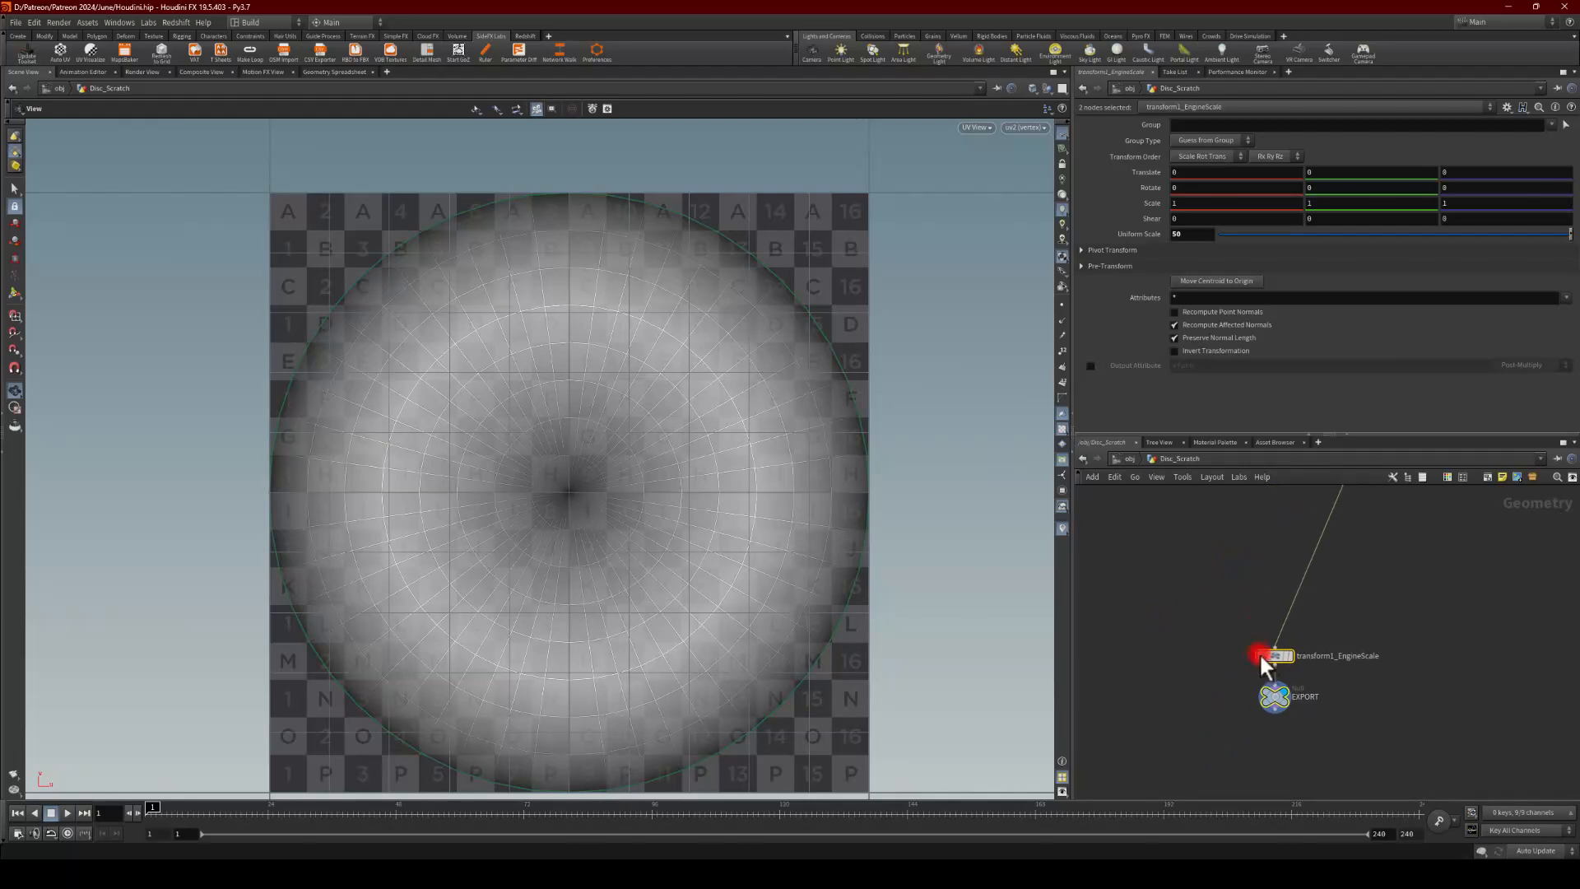
{"action": "left_click_drag", "start_coordinate": [1276, 653], "coordinate": [1250, 707]}
{"action": "left_click", "coordinate": [1233, 620]}
{"action": "scroll", "coordinate": [1203, 611], "scroll_direction": "down", "scroll_amount": 2}
{"action": "middle_click_drag", "start_coordinate": [1203, 611], "coordinate": [1210, 678]}
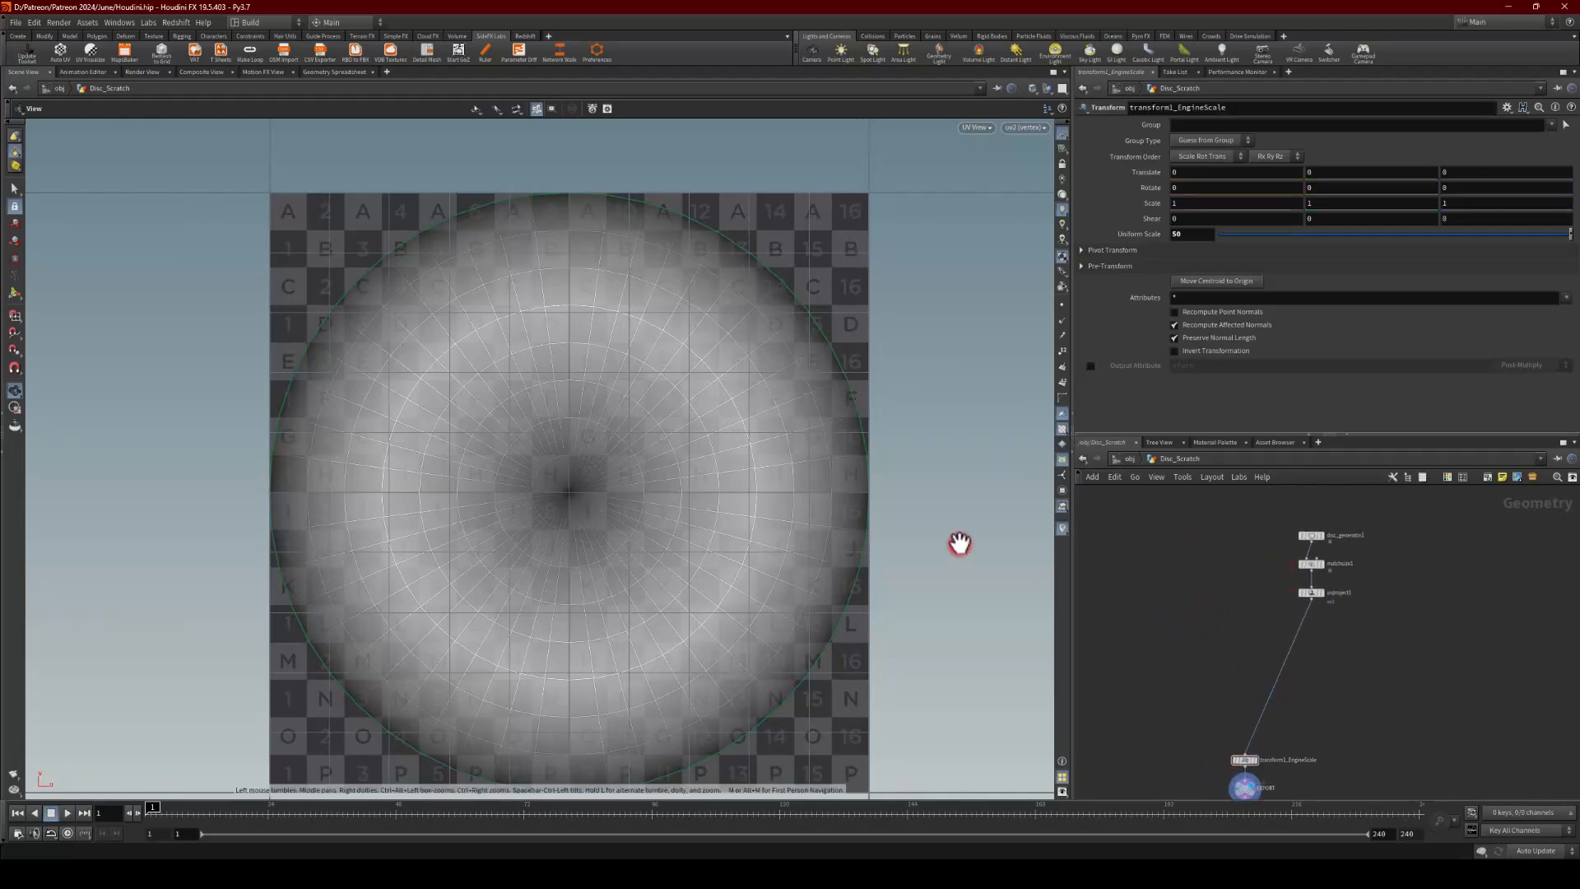
Step: Switch the viewport back to the perspective view to look at the scaled disc
{"action": "left_click", "coordinate": [968, 129]}
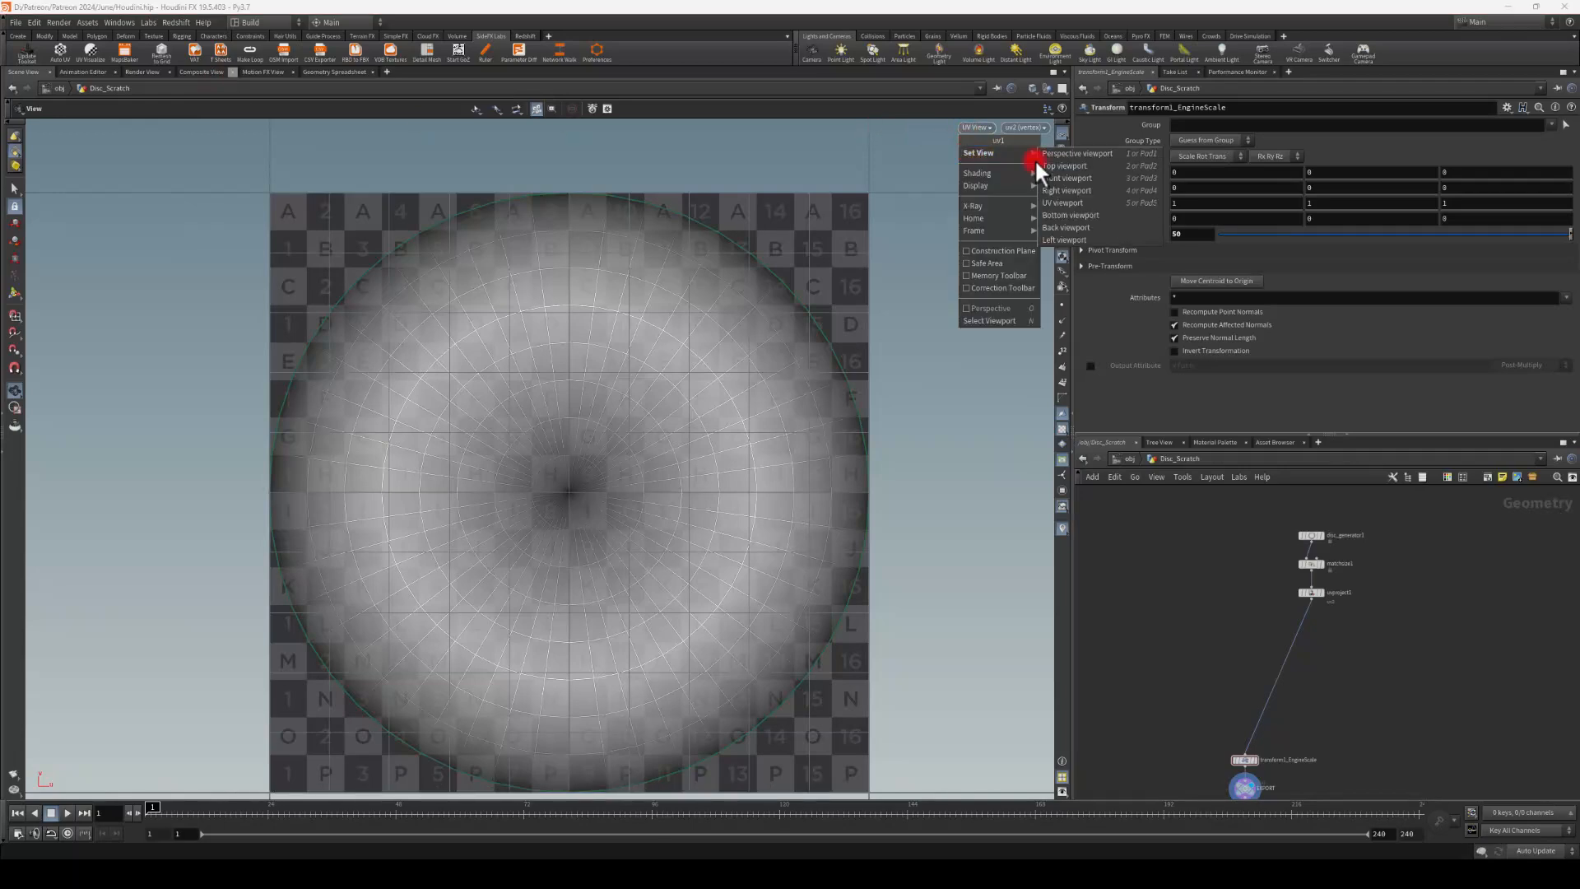
{"action": "left_click", "coordinate": [1035, 154]}
{"action": "left_click_drag", "start_coordinate": [682, 488], "coordinate": [646, 468]}
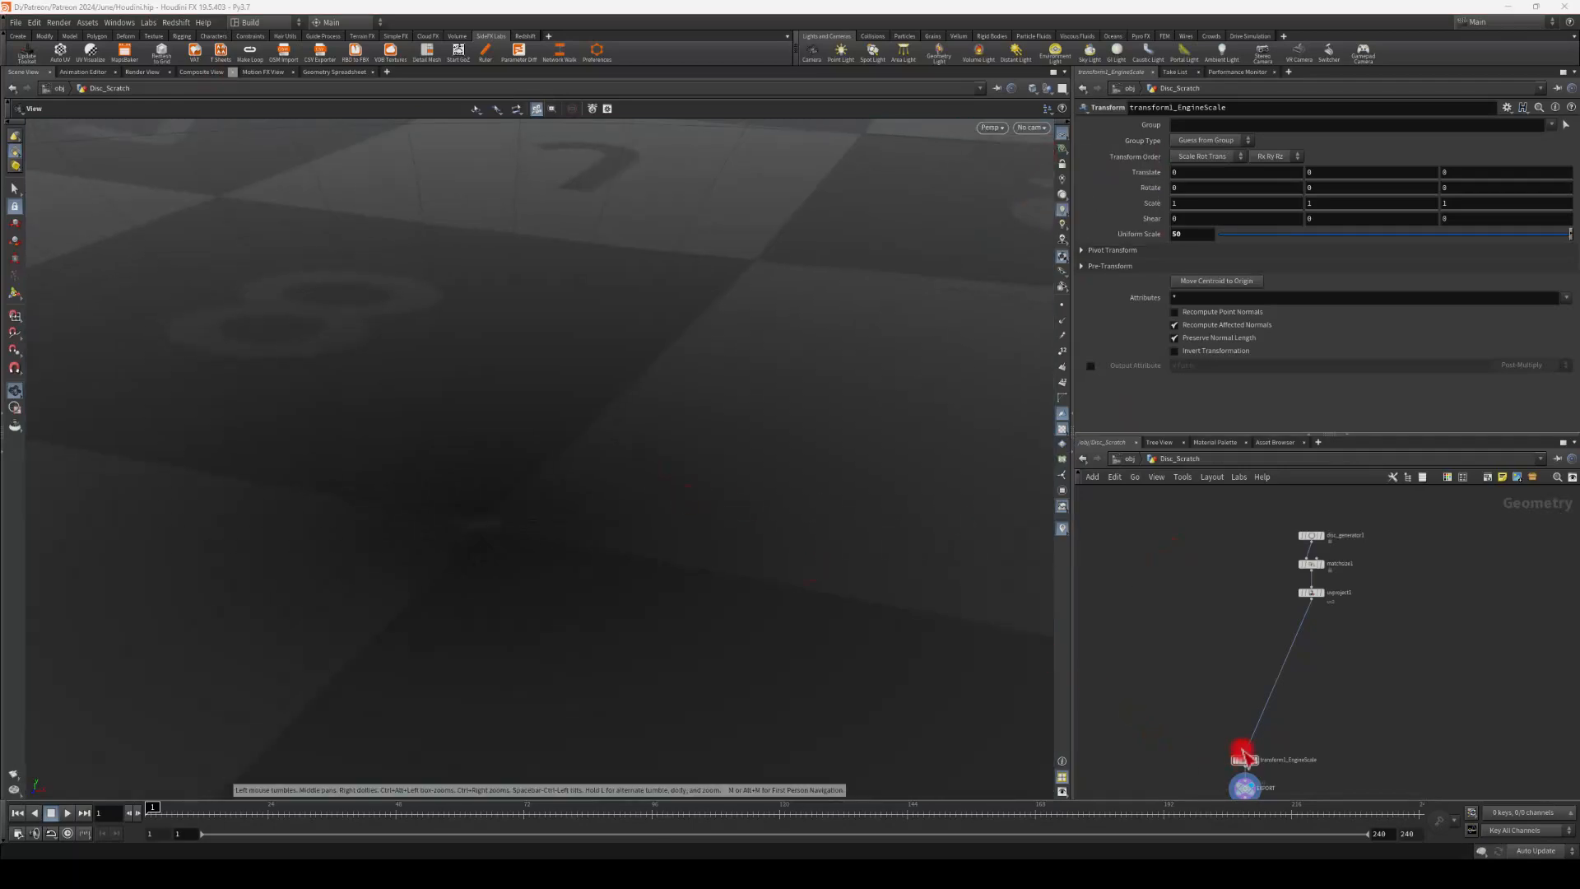
Step: Display the disc generator node's output and frame the disc to look at it from a tilted perspective angle
{"action": "mouse_move", "coordinate": [1229, 688]}
{"action": "middle_mouse_down"}
{"action": "mouse_move", "coordinate": [1208, 644]}
{"action": "mouse_move", "coordinate": [1226, 710]}
{"action": "middle_mouse_up"}
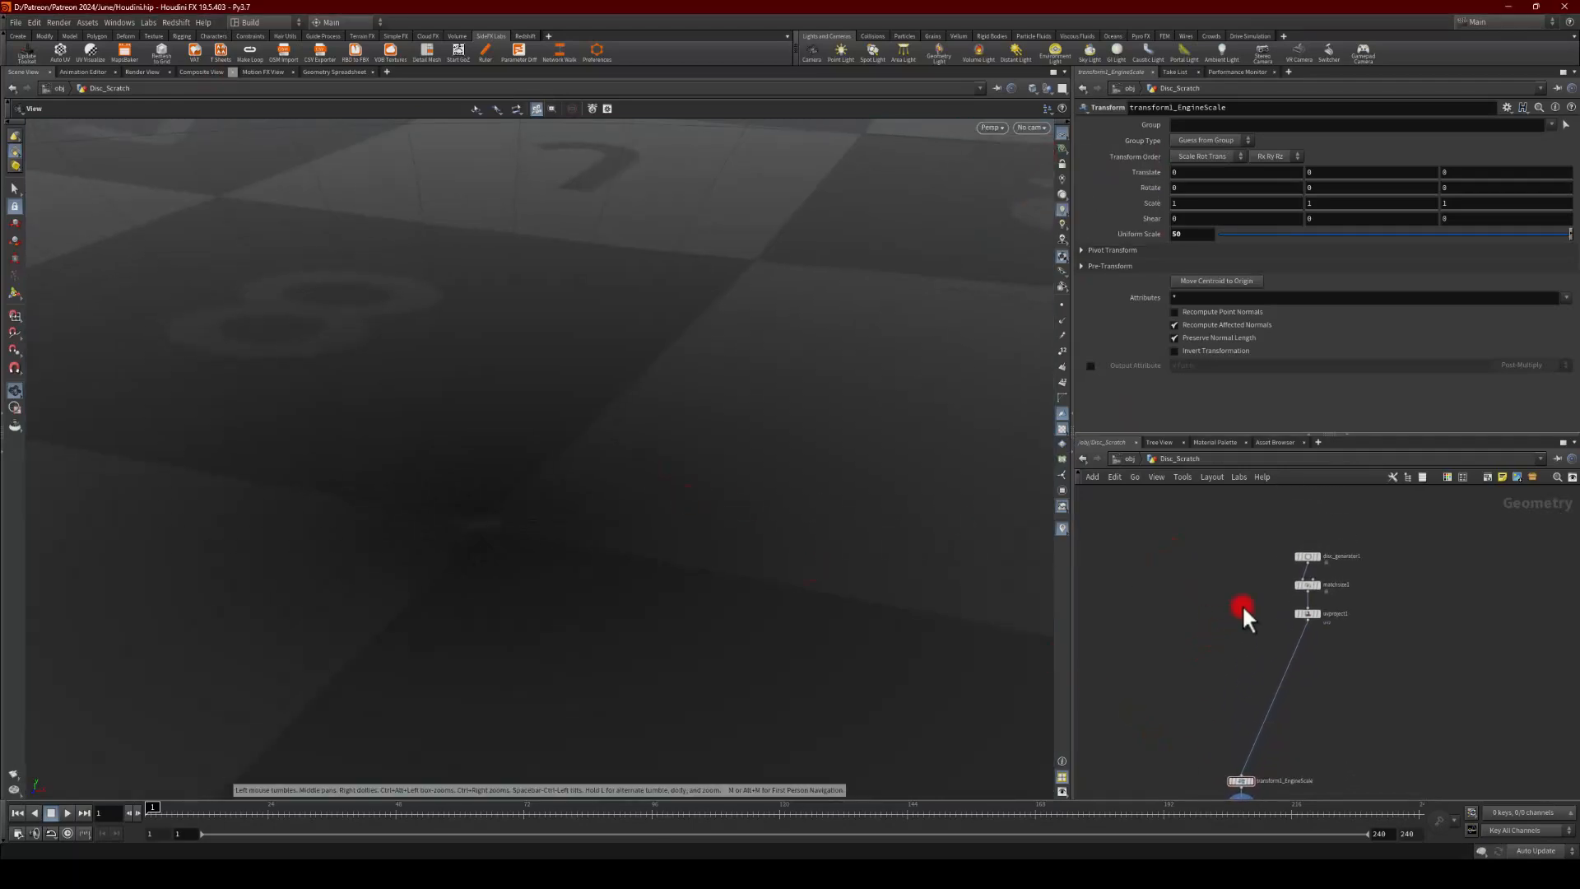
{"action": "left_click", "coordinate": [1319, 556]}
{"action": "key", "text": "f"}
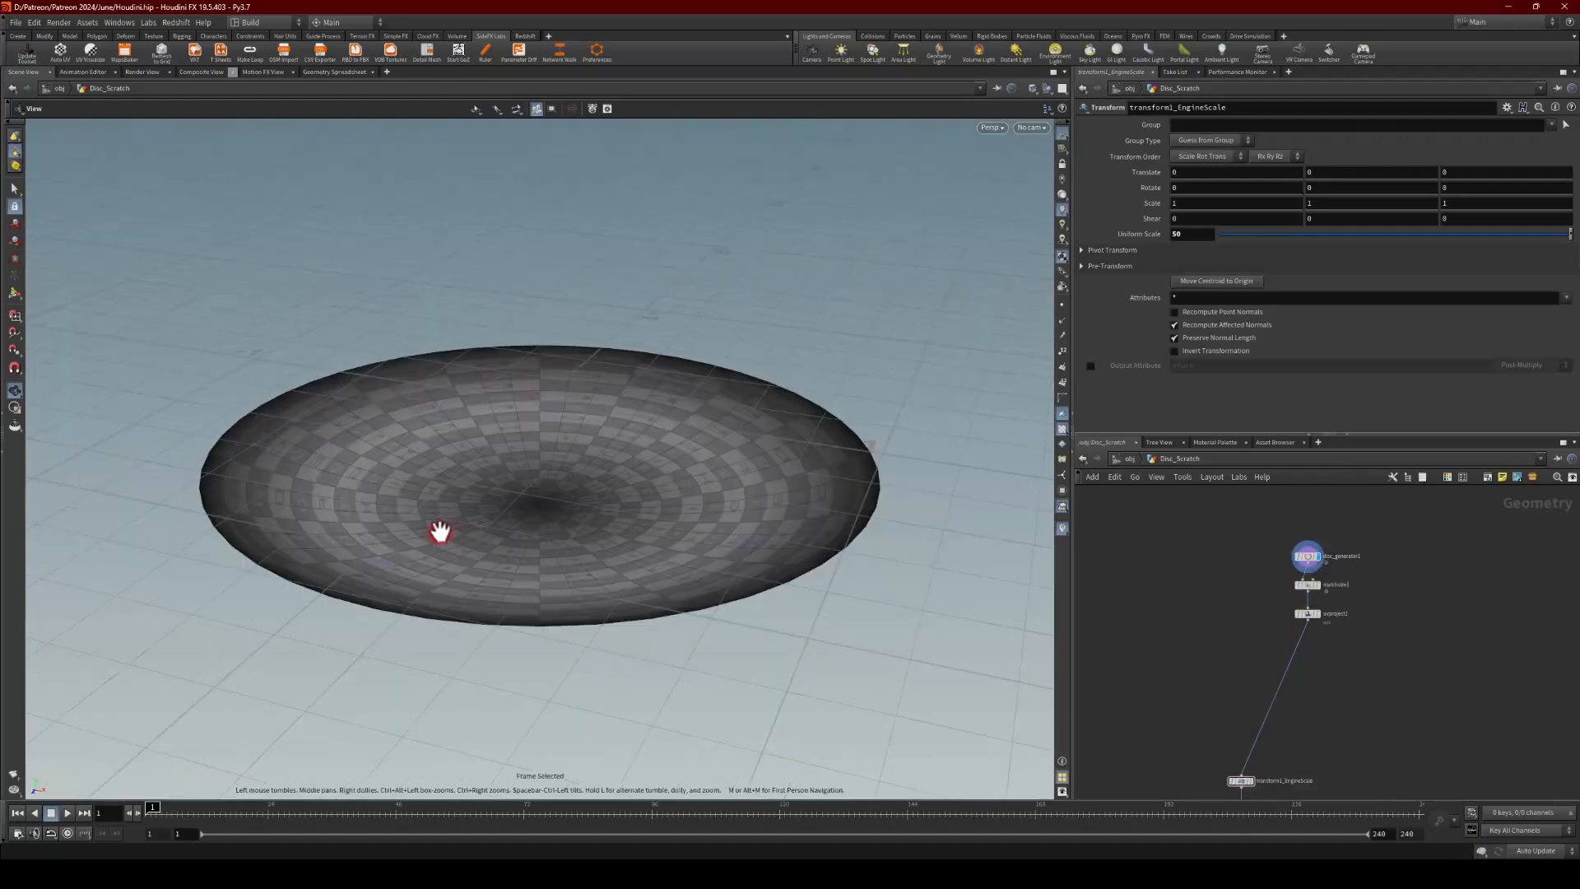
{"action": "left_click_drag", "start_coordinate": [441, 531], "coordinate": [392, 515]}
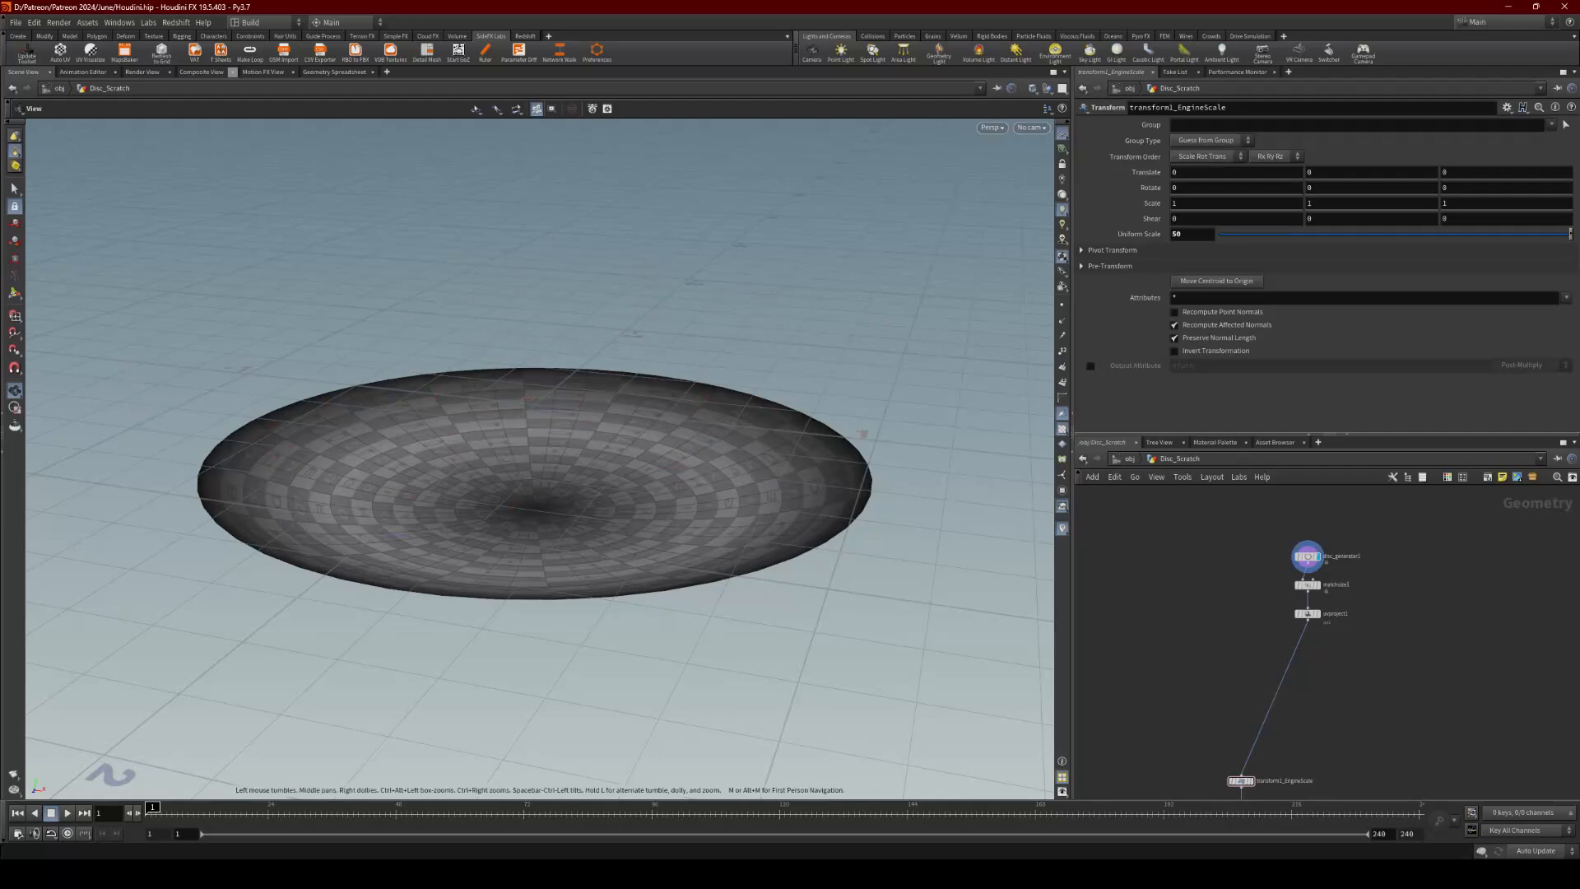
Step: Add a Sphere node in empty network space beside the disc generator chain and make it the displayed node
{"action": "middle_click_drag", "start_coordinate": [1187, 592], "coordinate": [1360, 561]}
{"action": "scroll", "coordinate": [1362, 560], "scroll_direction": "down", "scroll_amount": 1}
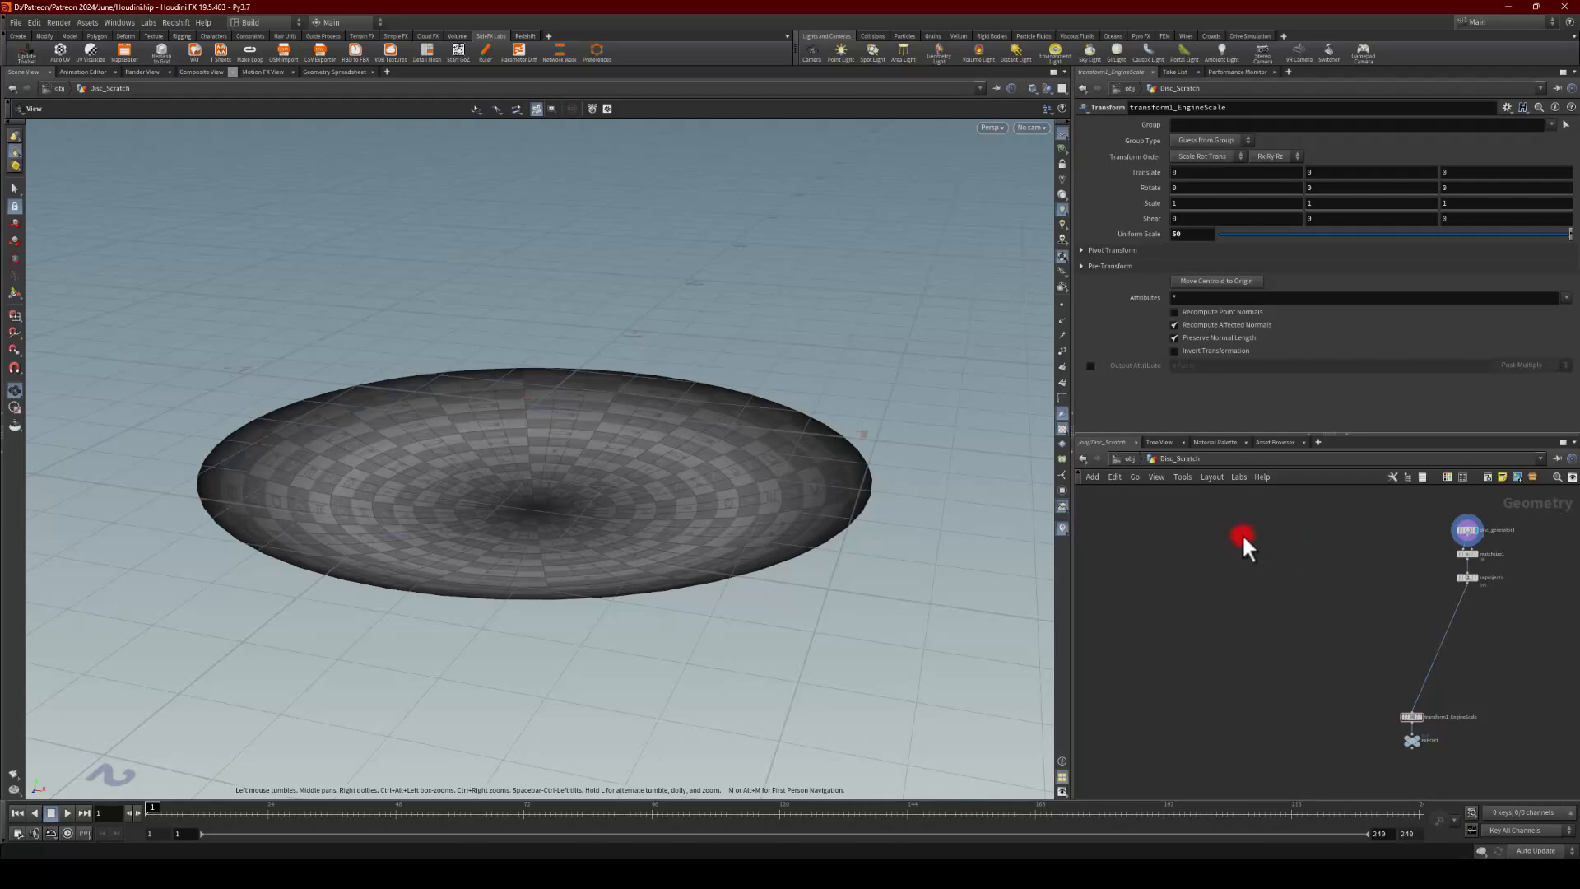
{"action": "key", "text": "Tab"}
{"action": "key", "text": "Tab"}
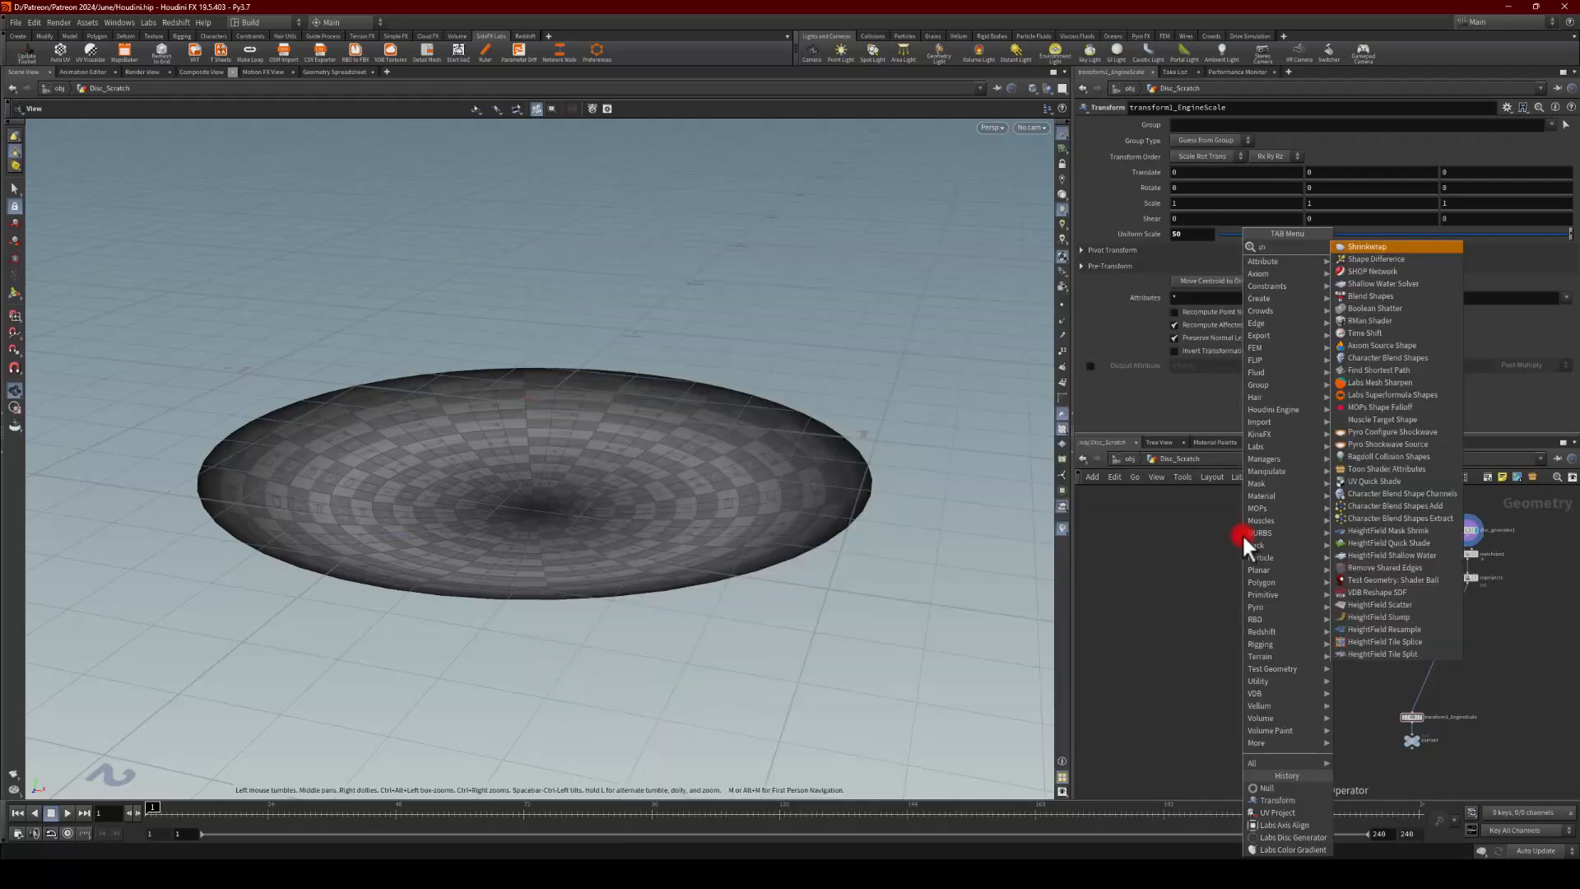
{"action": "type", "text": "sphere"}
{"action": "key", "text": "Return"}
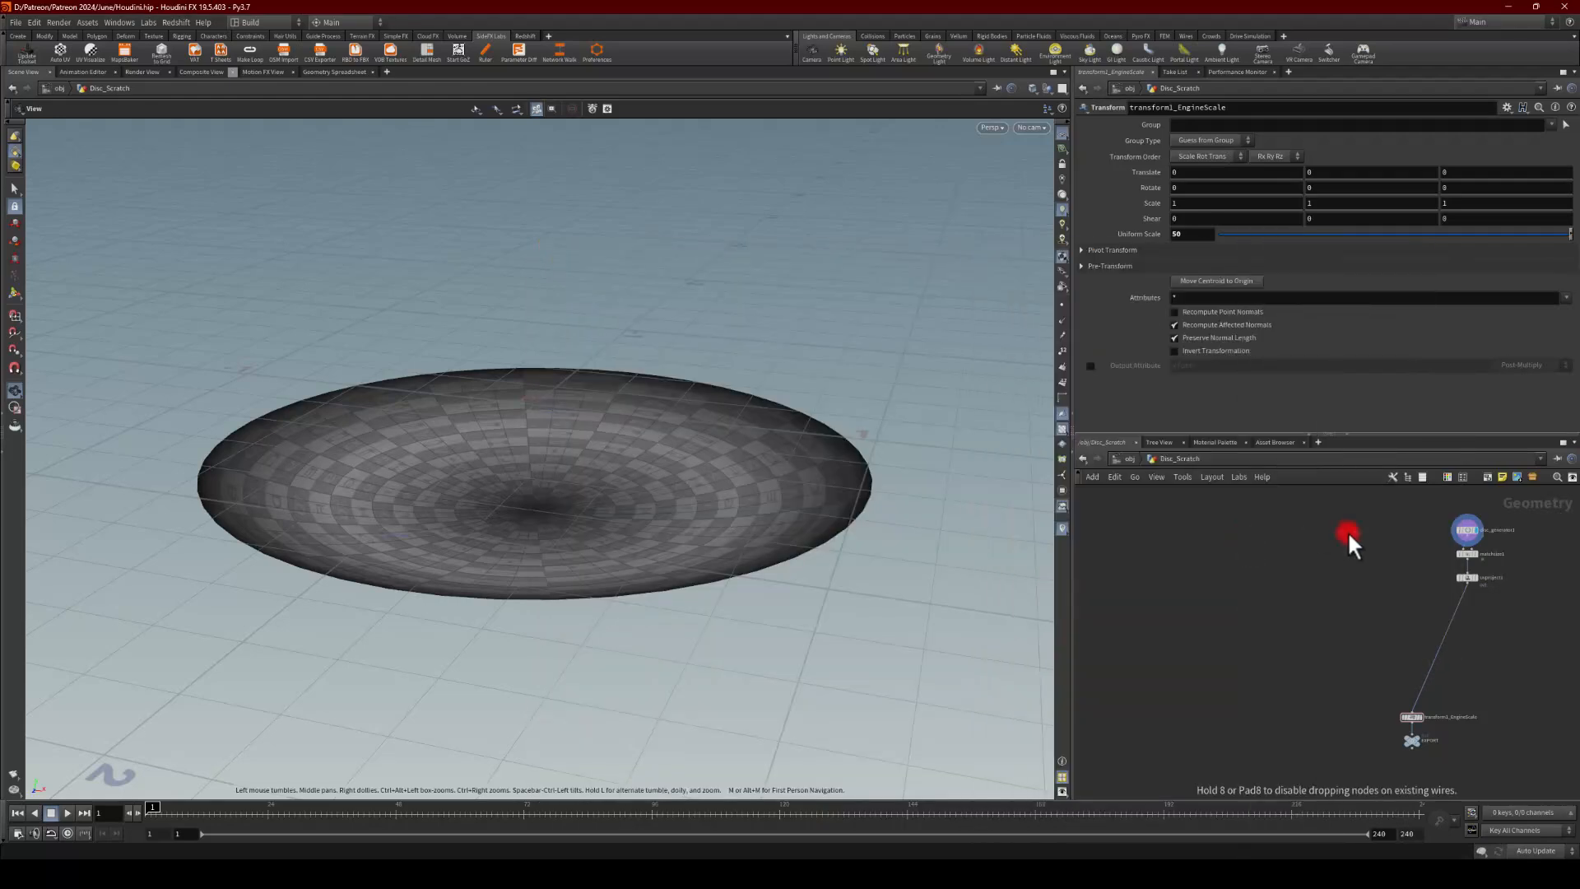
{"action": "left_click", "coordinate": [1348, 532]}
{"action": "scroll", "coordinate": [1386, 560], "scroll_direction": "up", "scroll_amount": 4}
{"action": "scroll", "coordinate": [1386, 560], "scroll_direction": "up", "scroll_amount": 1}
{"action": "middle_click_drag", "start_coordinate": [1386, 560], "coordinate": [1276, 572]}
{"action": "scroll", "coordinate": [1373, 655], "scroll_direction": "down", "scroll_amount": 4}
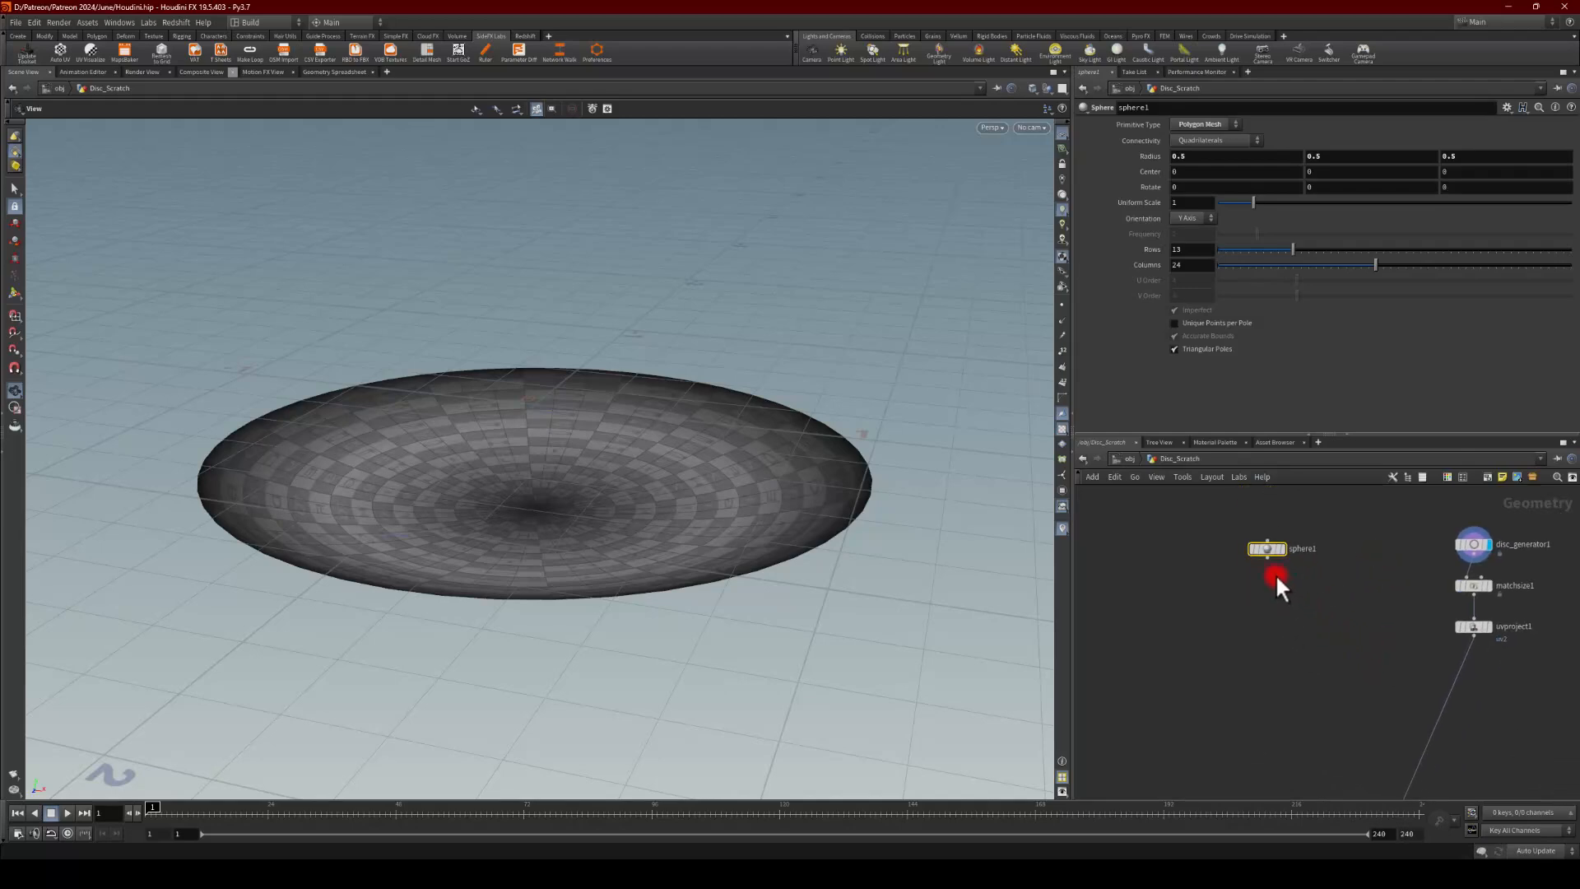
{"action": "scroll", "coordinate": [1237, 574], "scroll_direction": "up", "scroll_amount": 3}
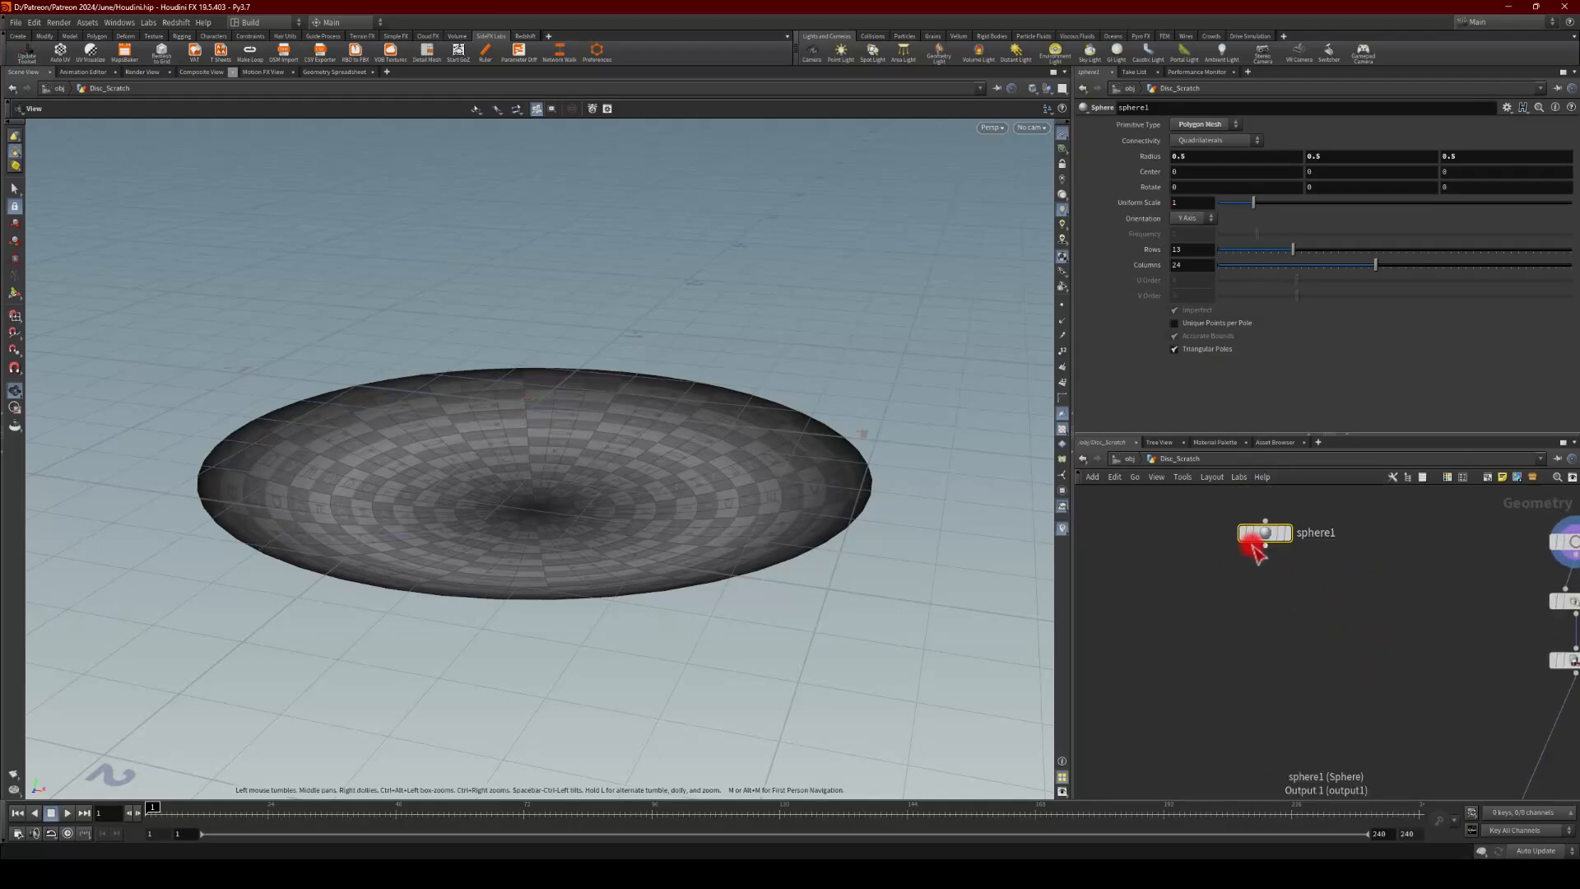
{"action": "left_click", "coordinate": [1291, 530]}
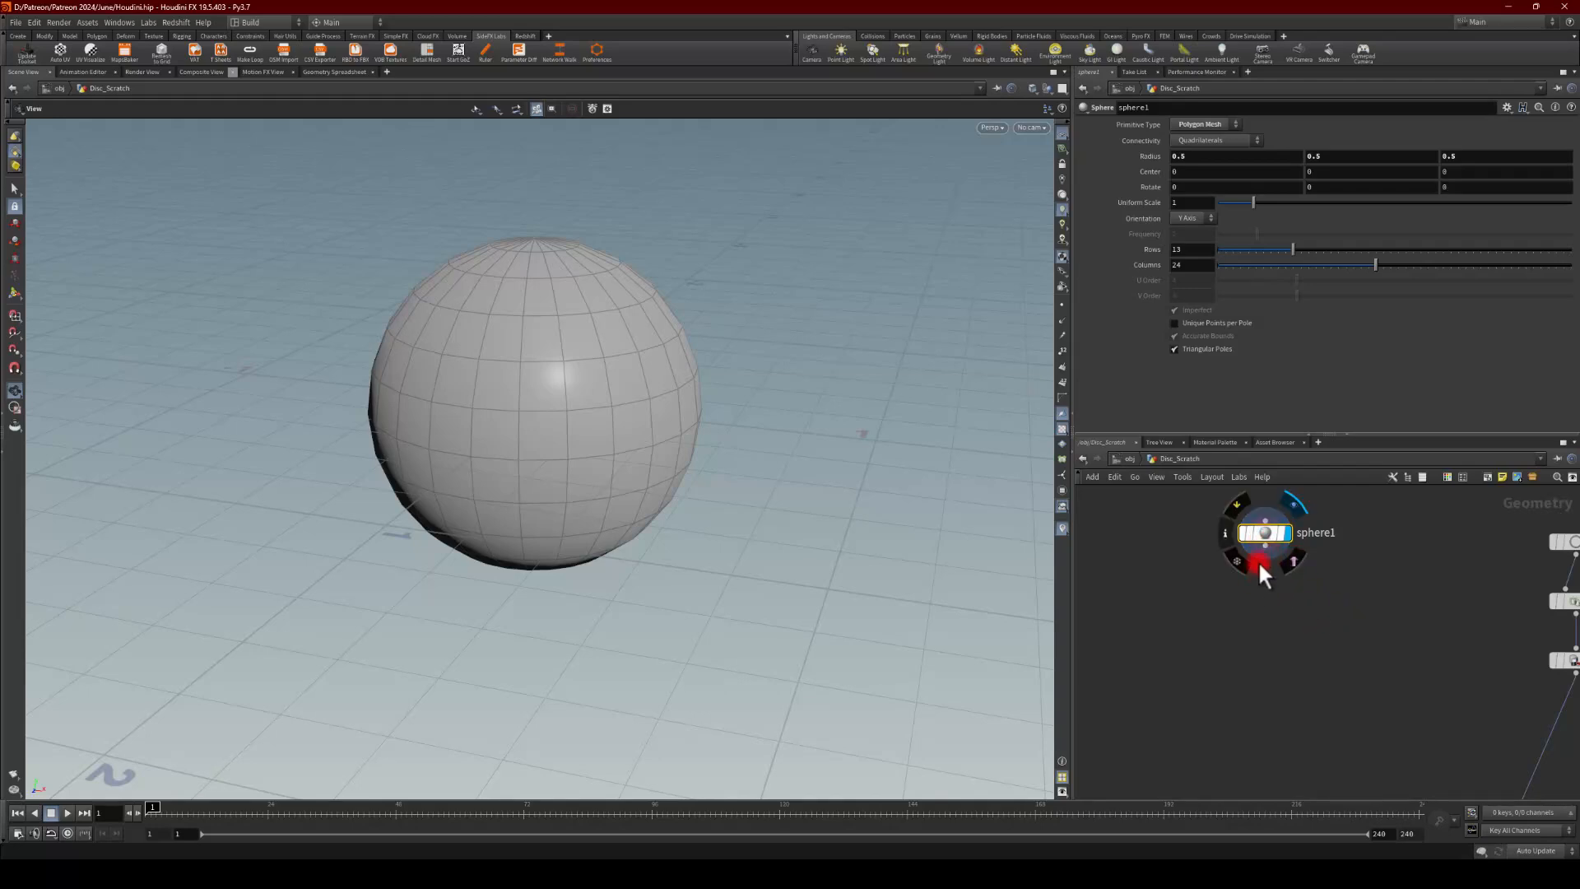
Step: Append a Clip node to the sphere, make it the displayed node and align it directly below
{"action": "left_click_drag", "start_coordinate": [1259, 560], "coordinate": [1252, 592]}
{"action": "key", "text": "Tab"}
{"action": "type", "text": "clip"}
{"action": "key", "text": "Return"}
{"action": "left_click", "coordinate": [1252, 592]}
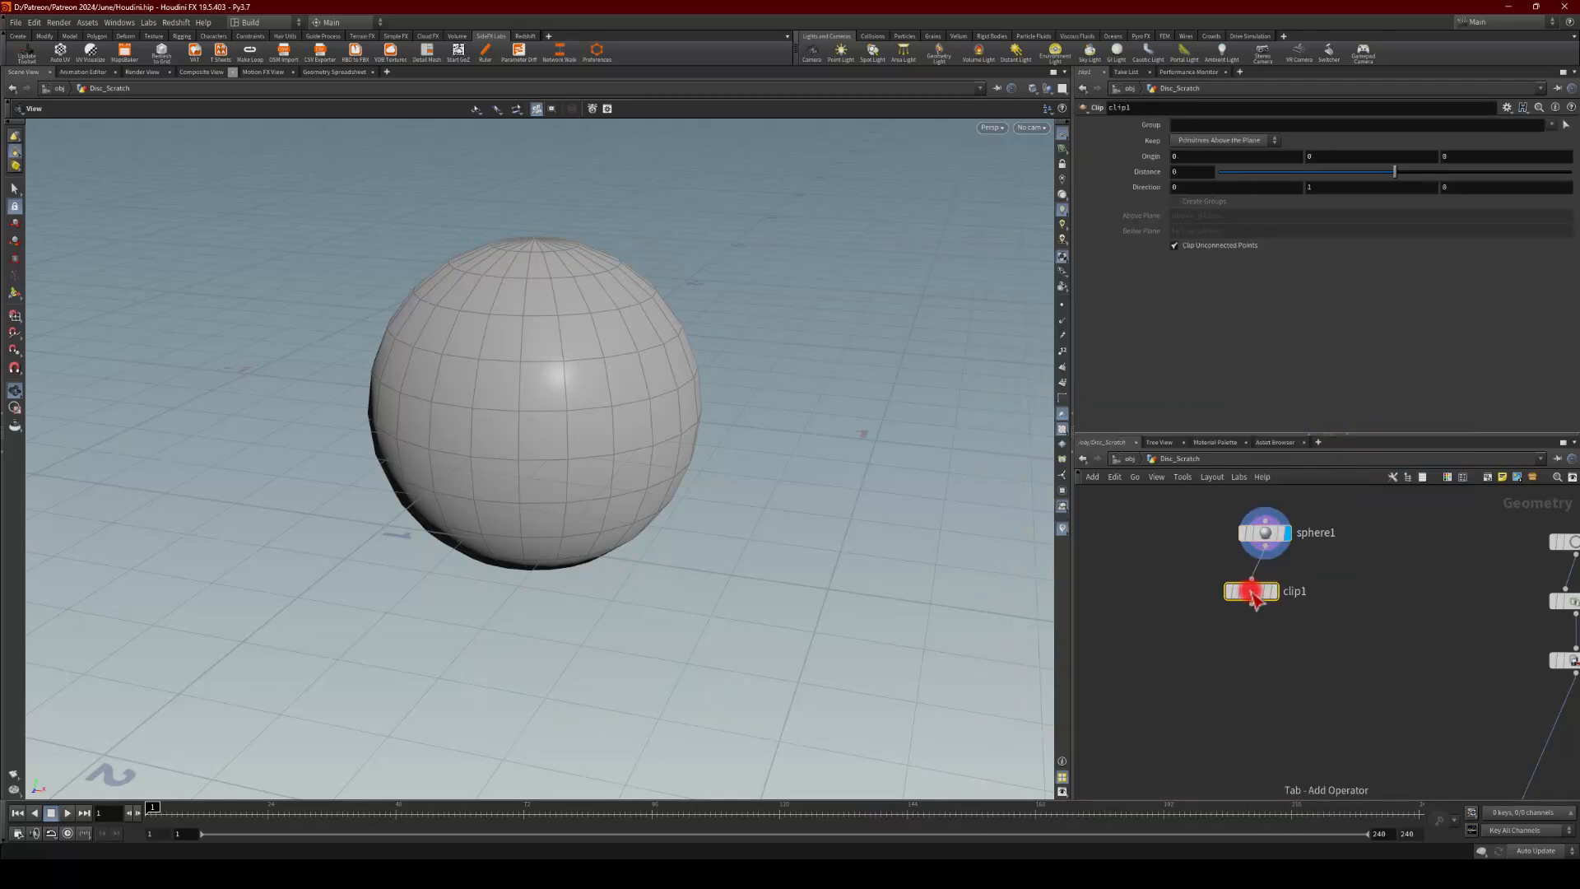
{"action": "left_click", "coordinate": [1278, 590]}
{"action": "left_click_drag", "start_coordinate": [1256, 590], "coordinate": [1263, 583]}
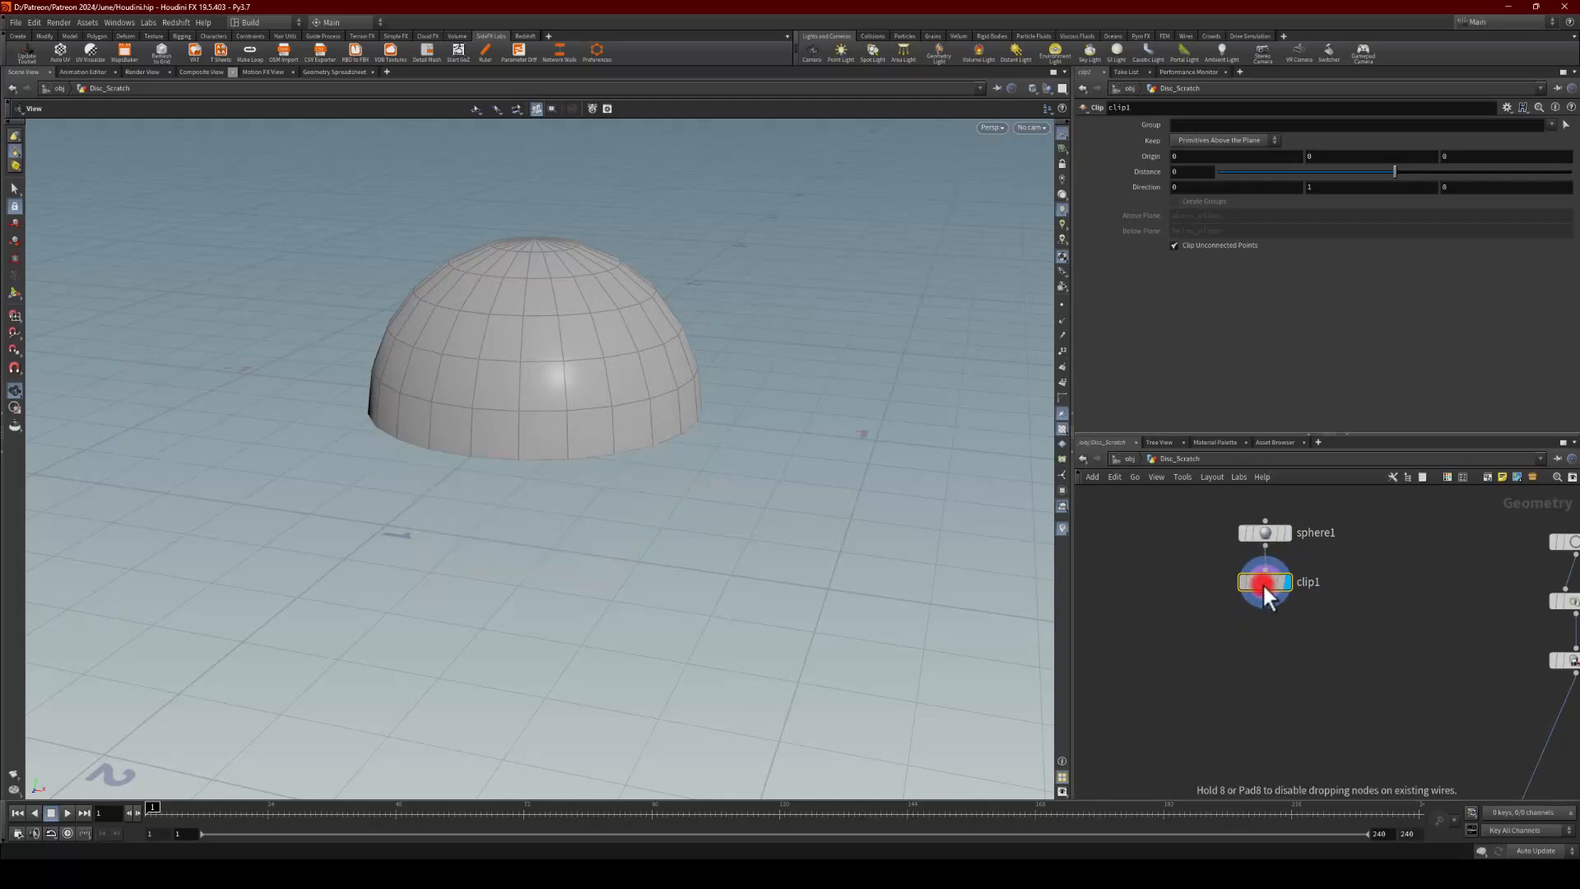
Step: Set the clip's Y direction to -1 and its distance to 0.2 to keep only the sphere's lower bowl
{"action": "left_click", "coordinate": [1337, 183]}
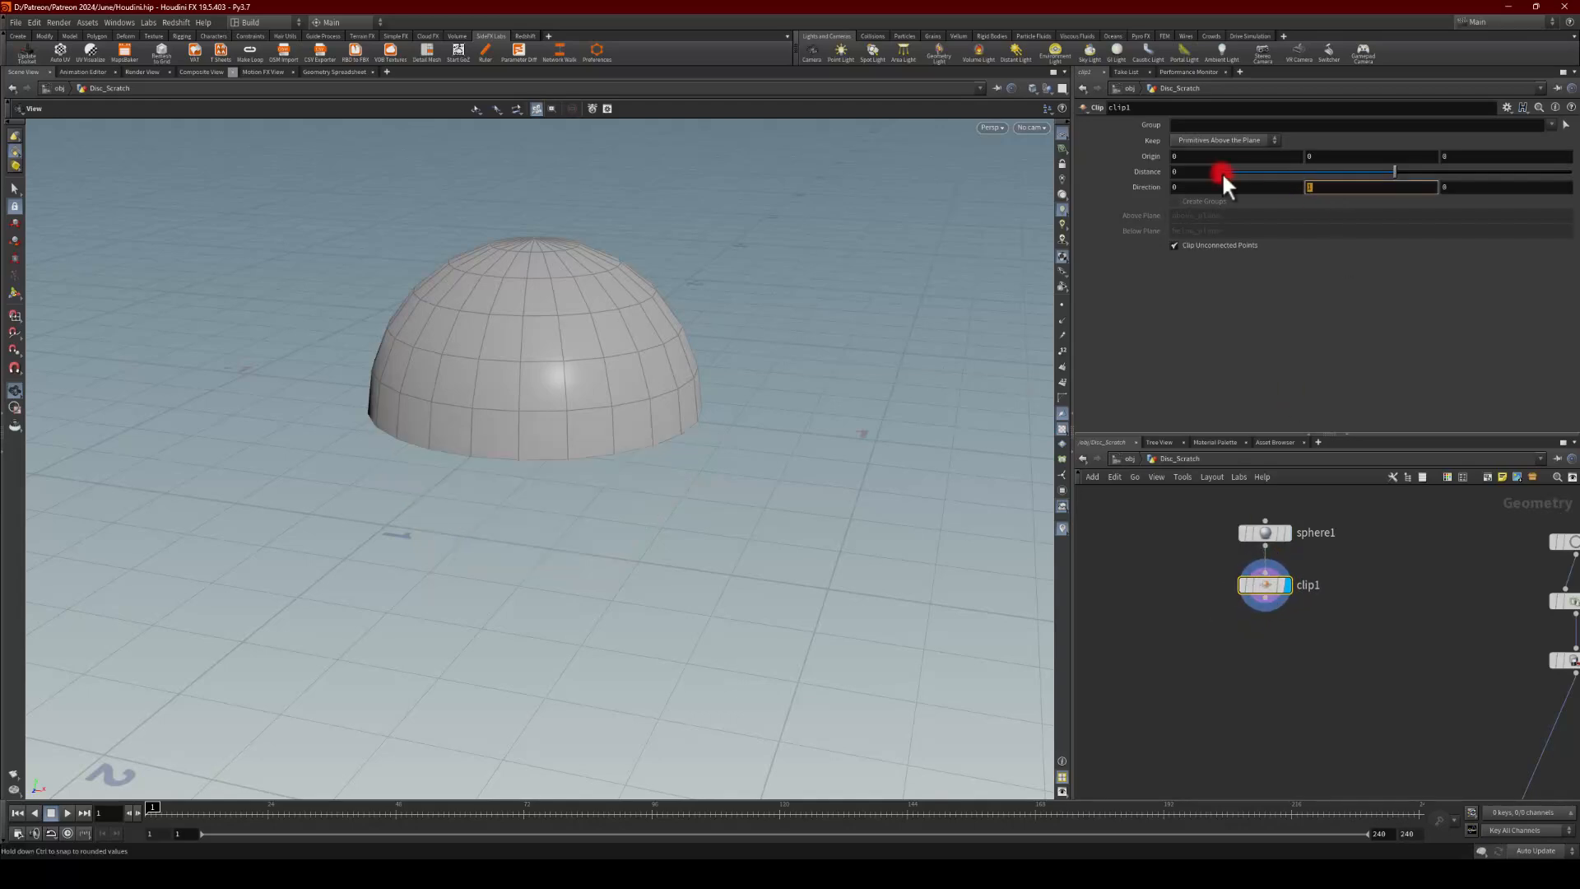
{"action": "type", "text": "-1"}
{"action": "key", "text": "Return"}
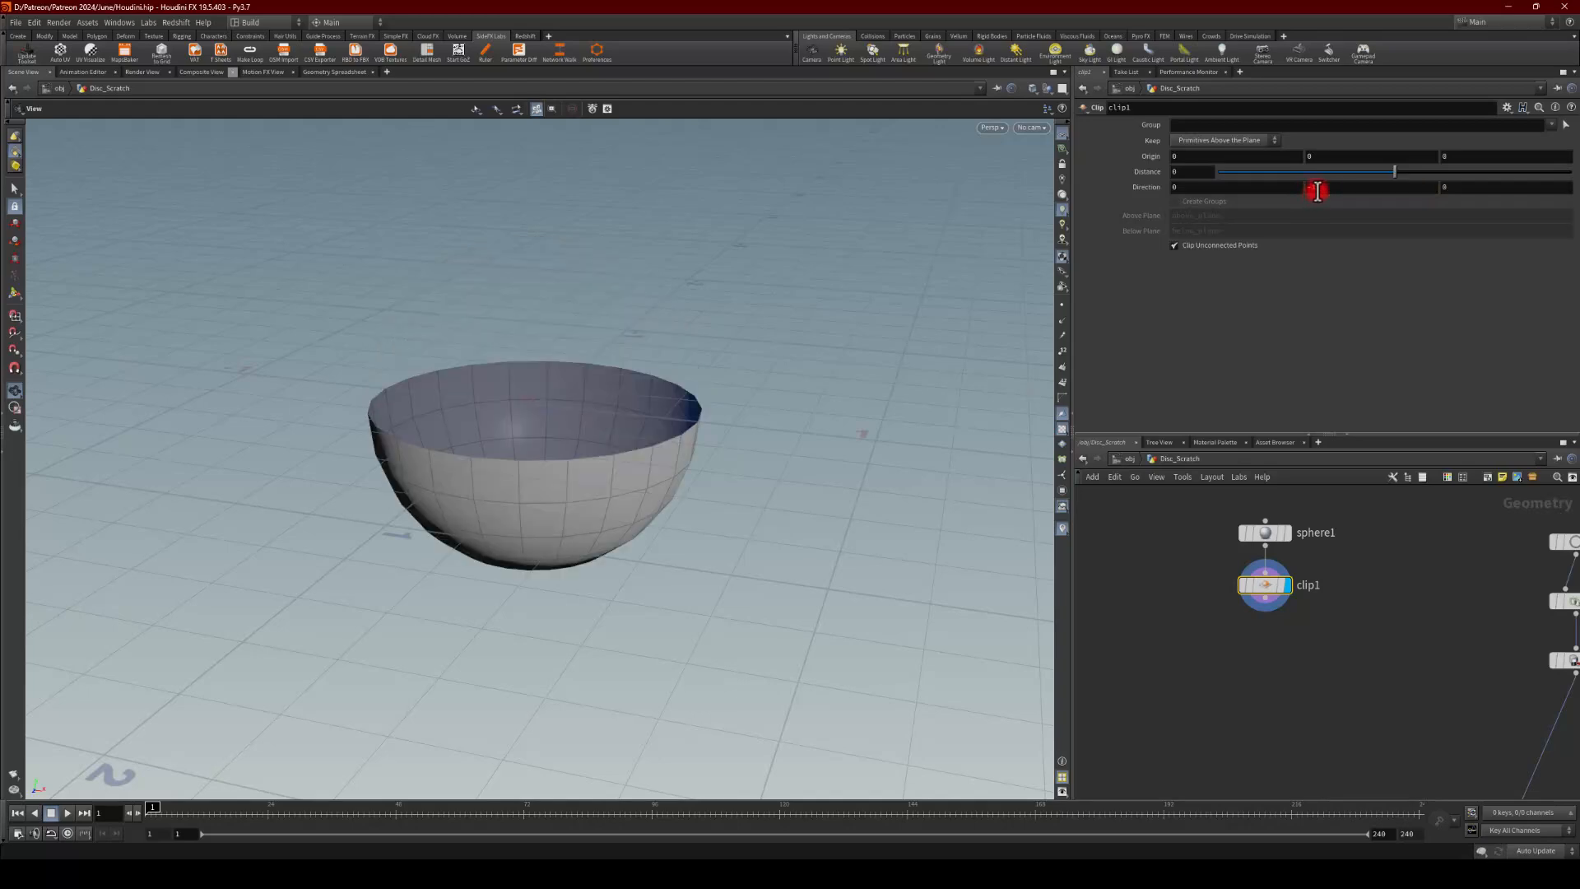
{"action": "left_click_drag", "start_coordinate": [1384, 171], "coordinate": [1399, 168]}
{"action": "left_click", "coordinate": [1190, 171]}
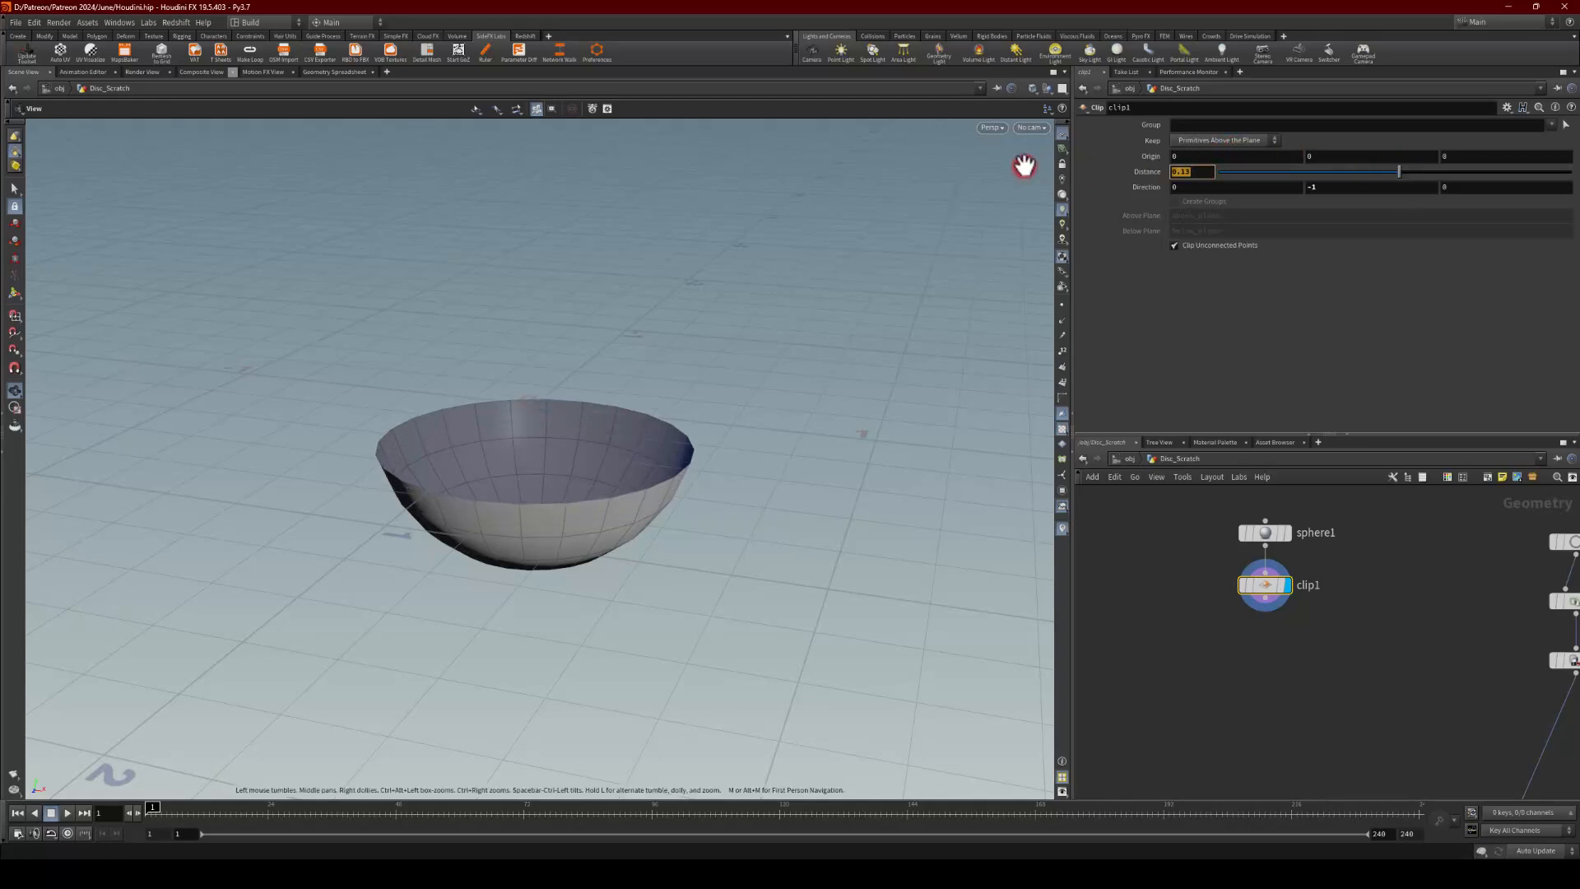
{"action": "type", "text": ".2"}
Step: Increase the sphere's mesh resolution to 17 rows and 50 columns
{"action": "left_click", "coordinate": [1276, 537]}
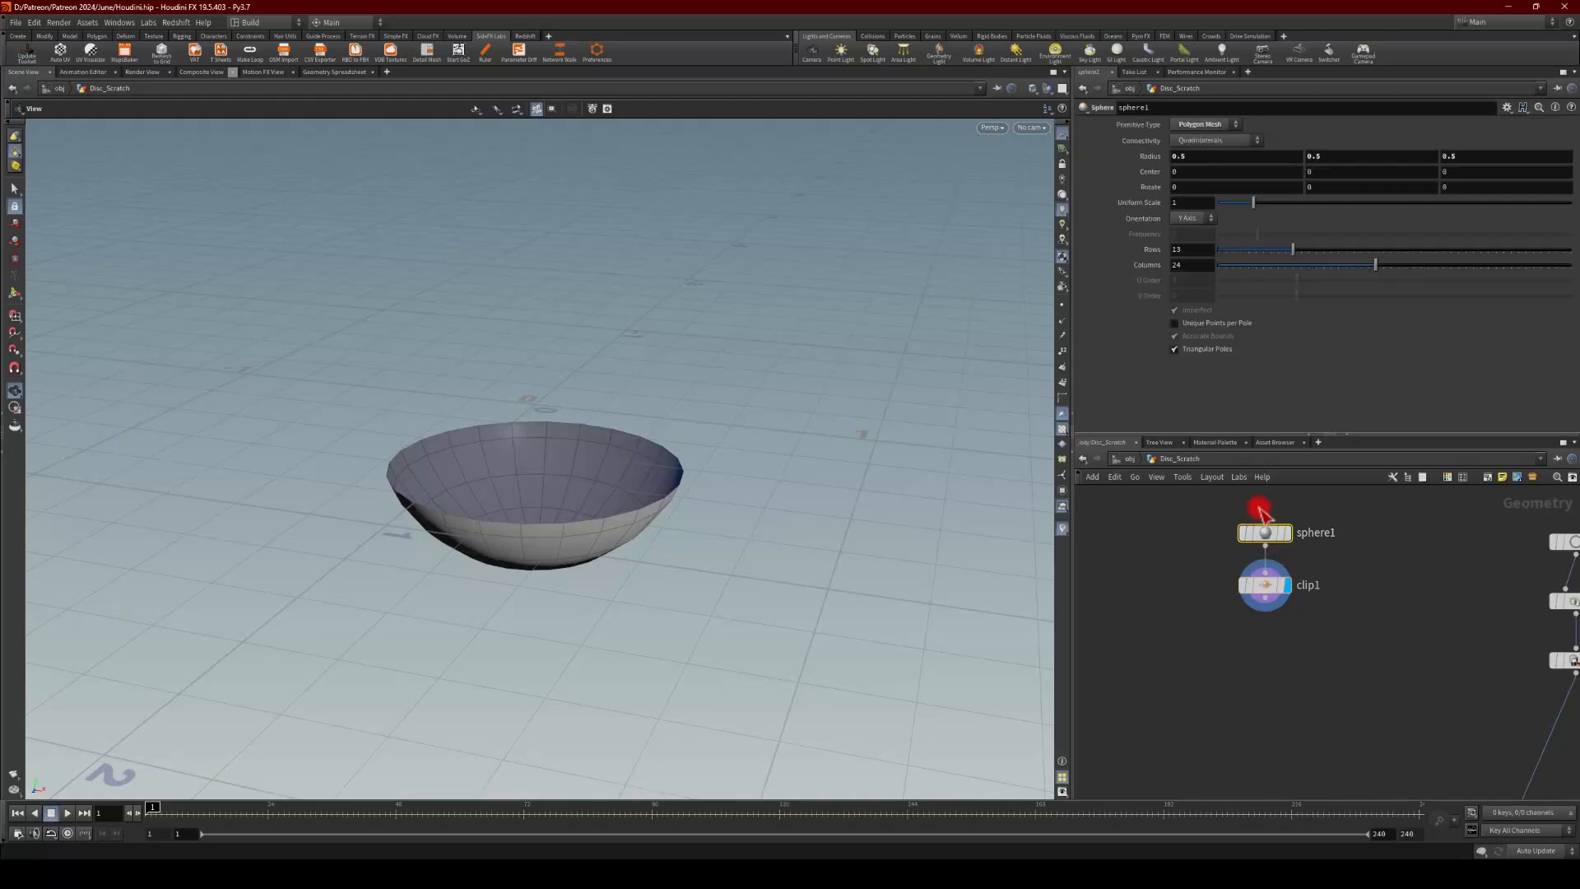
{"action": "left_click_drag", "start_coordinate": [1290, 246], "coordinate": [1400, 252]}
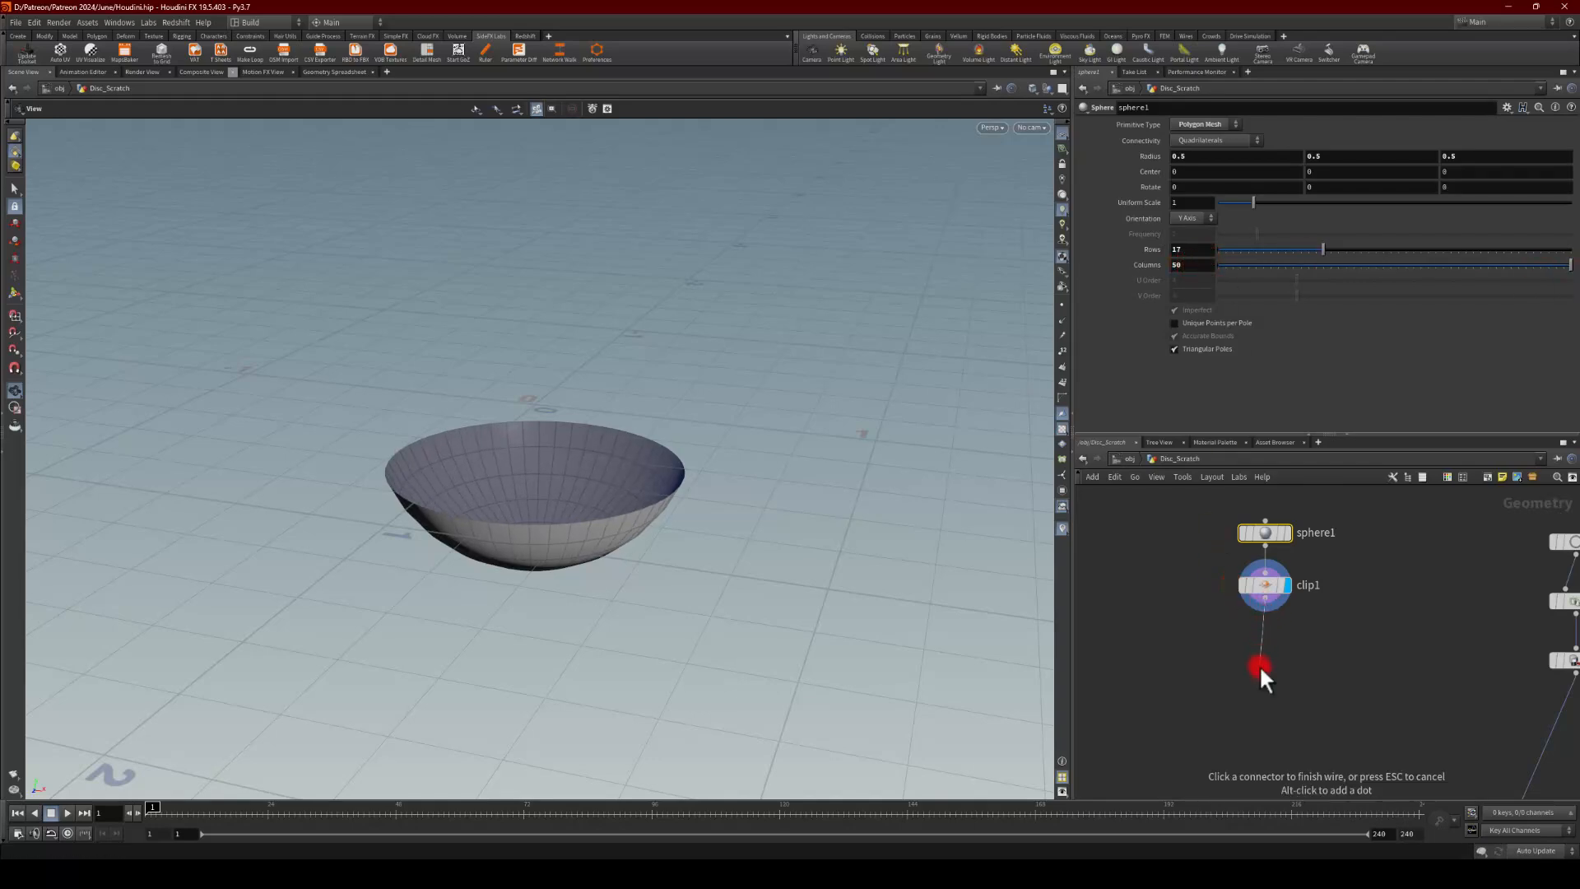
Step: Append a Transform node to the clip, make it the displayed node and align it in the column
{"action": "key", "text": "Tab"}
{"action": "type", "text": "trans"}
{"action": "key", "text": "Return"}
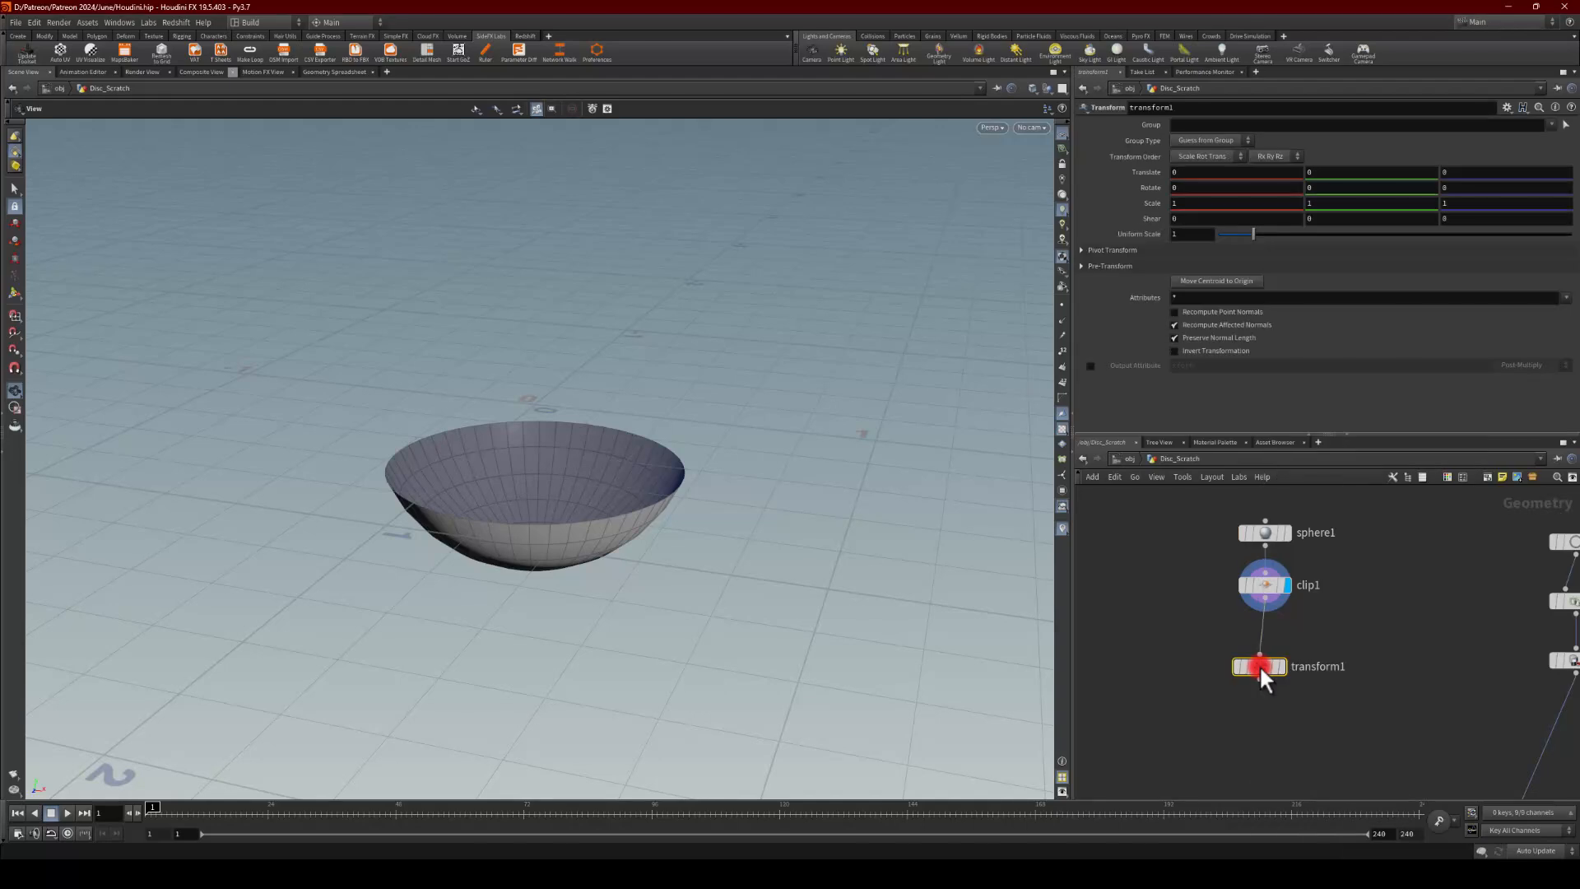
{"action": "left_click", "coordinate": [1282, 665]}
{"action": "left_click_drag", "start_coordinate": [1274, 671], "coordinate": [1271, 647]}
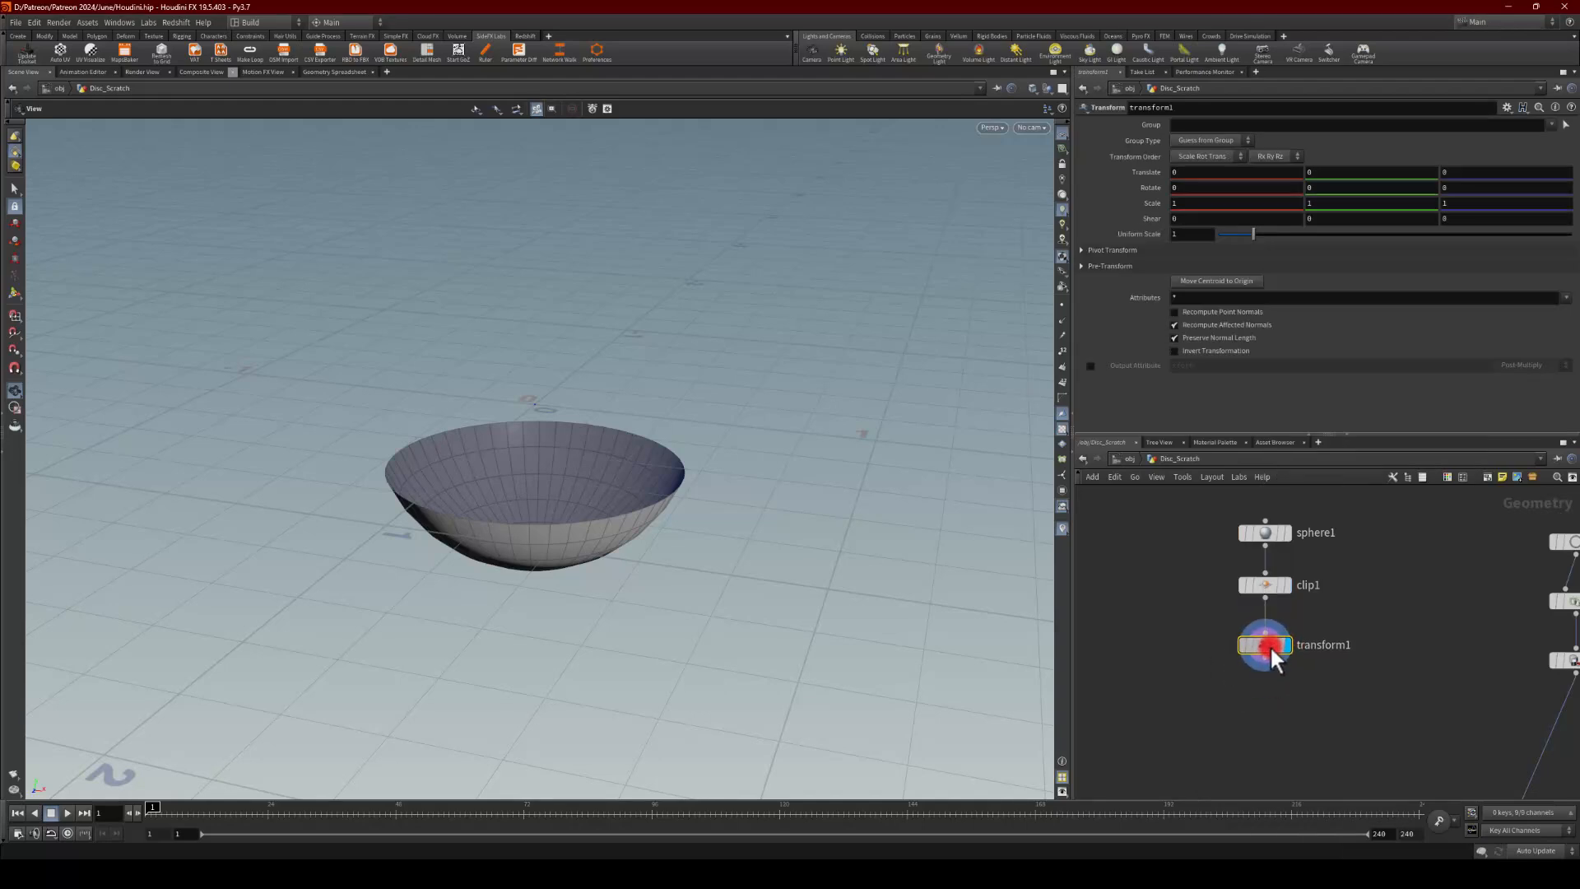
Step: Flatten the bowl by setting the transform's Y scale to 0.2
{"action": "left_click_drag", "start_coordinate": [1317, 204], "coordinate": [1235, 200]}
{"action": "type", "text": ".2"}
{"action": "key", "text": "Return"}
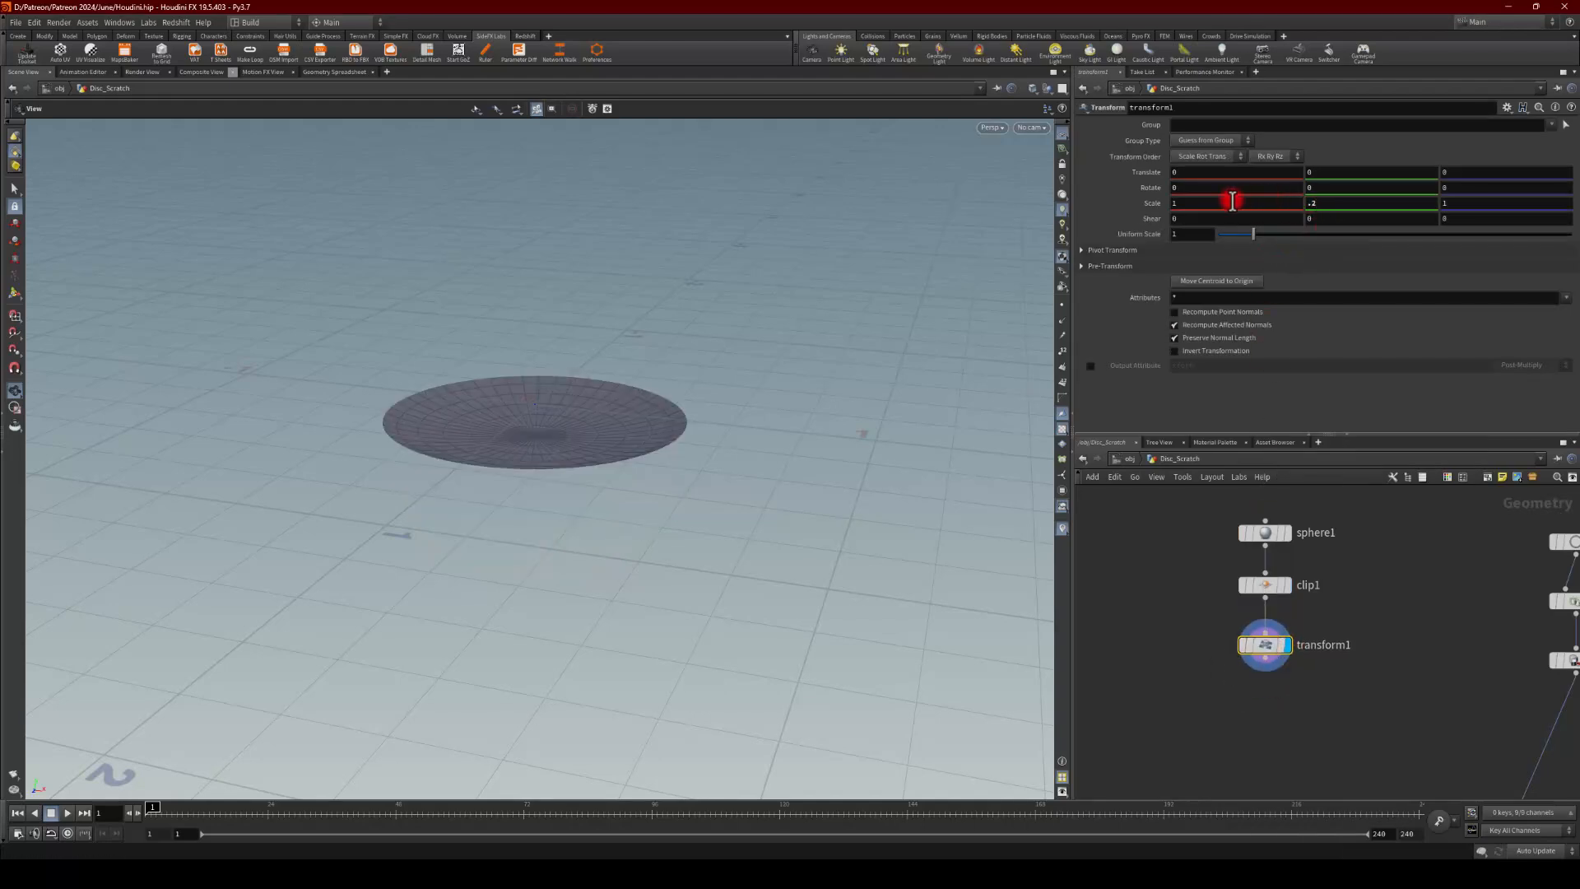
{"action": "mouse_move", "coordinate": [409, 461]}
{"action": "left_mouse_down"}
{"action": "mouse_move", "coordinate": [446, 397]}
{"action": "mouse_move", "coordinate": [436, 449]}
{"action": "left_mouse_up"}
Step: Append a Reverse node to the transform to flip the bowl's faces, display it and align it in the column
{"action": "middle_click_drag", "start_coordinate": [1199, 660], "coordinate": [1164, 622]}
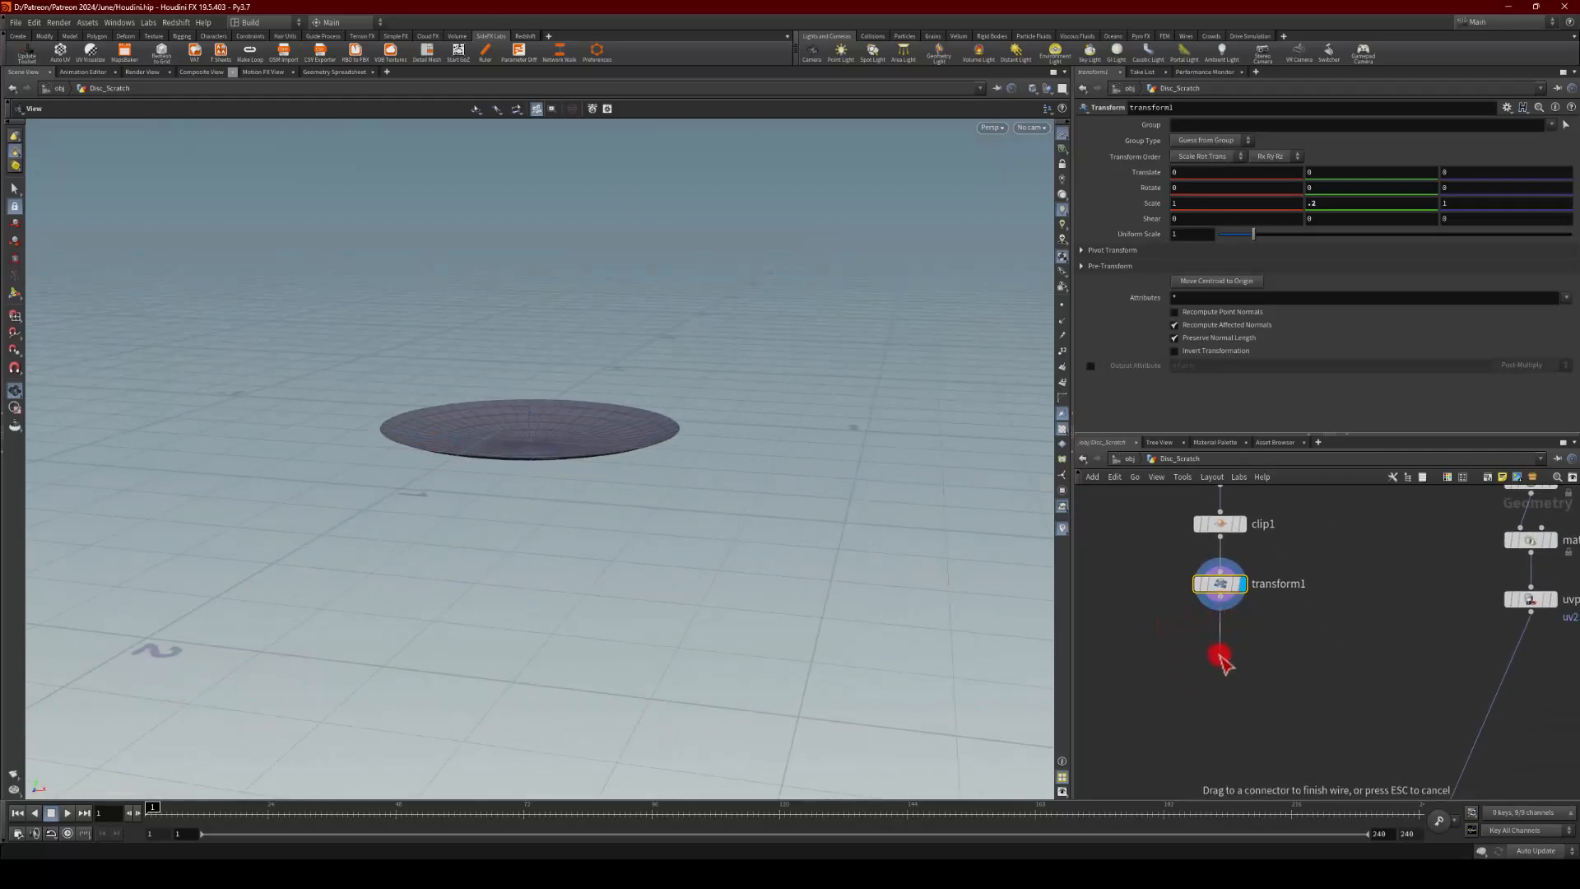
{"action": "left_click_drag", "start_coordinate": [804, 551], "coordinate": [381, 448]}
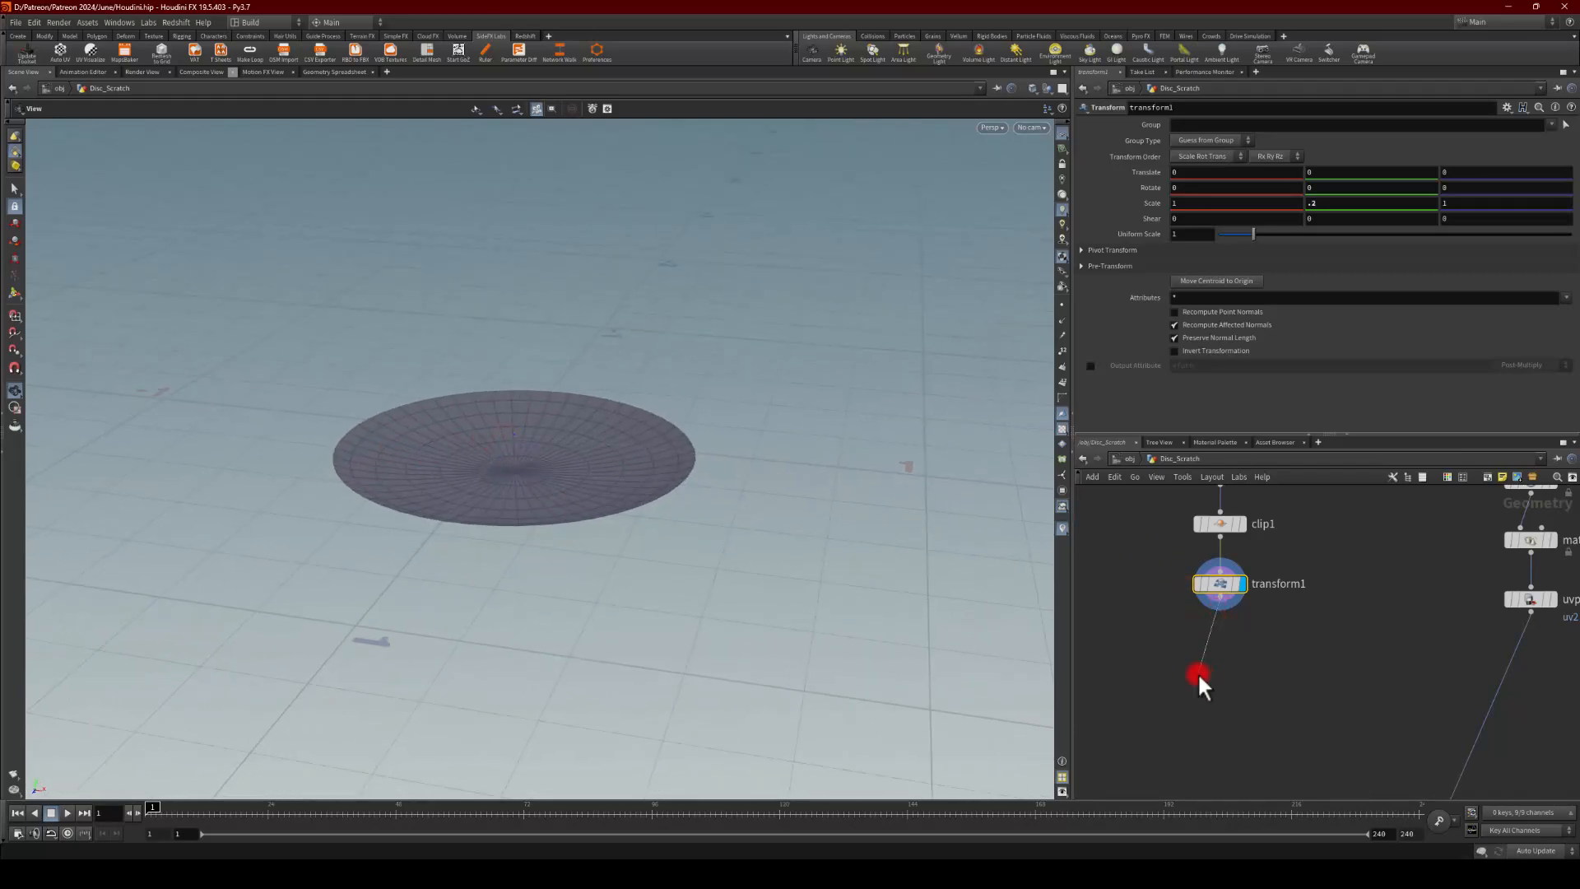
{"action": "key", "text": "Tab"}
{"action": "type", "text": "rese"}
{"action": "key", "text": "BackSpace"}
{"action": "key", "text": "BackSpace"}
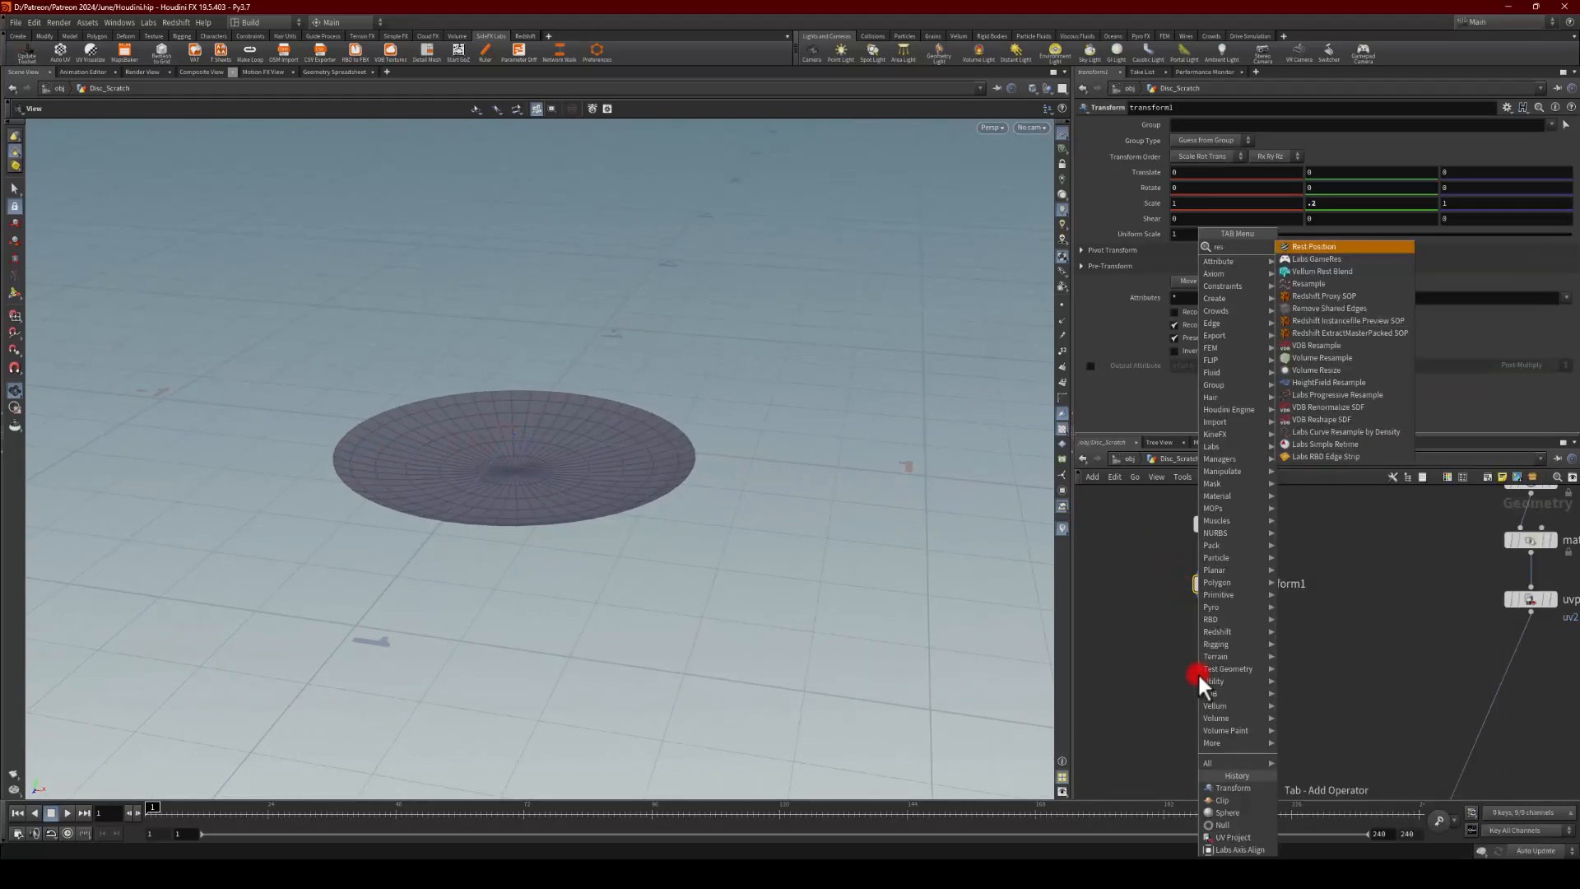
{"action": "type", "text": "ve"}
{"action": "key", "text": "Return"}
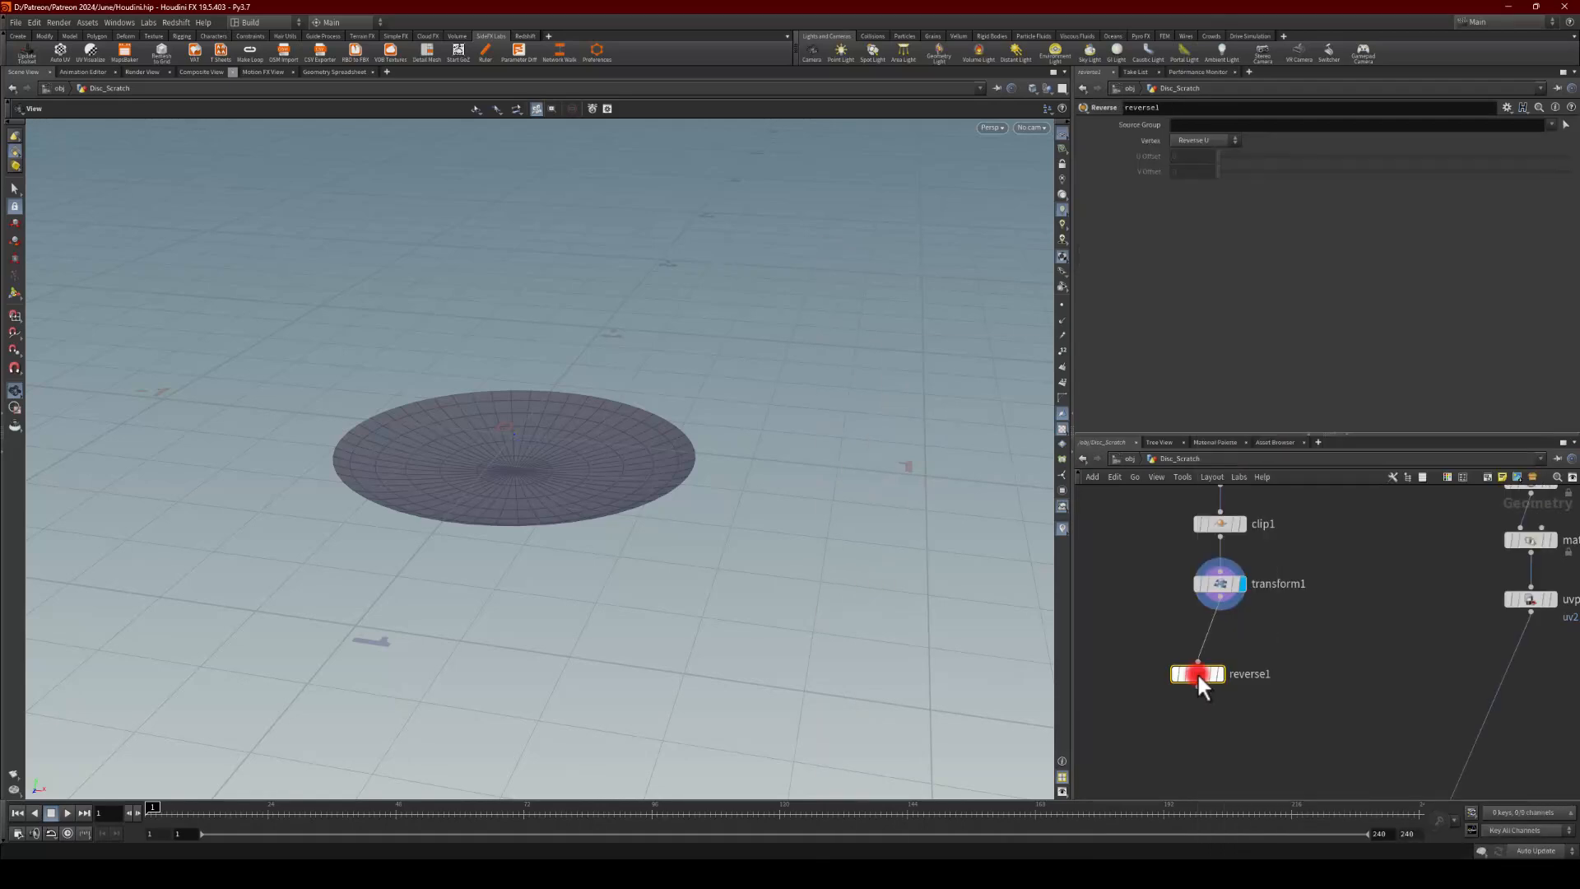
{"action": "left_click", "coordinate": [1198, 673]}
{"action": "left_click_drag", "start_coordinate": [1193, 670], "coordinate": [1216, 630]}
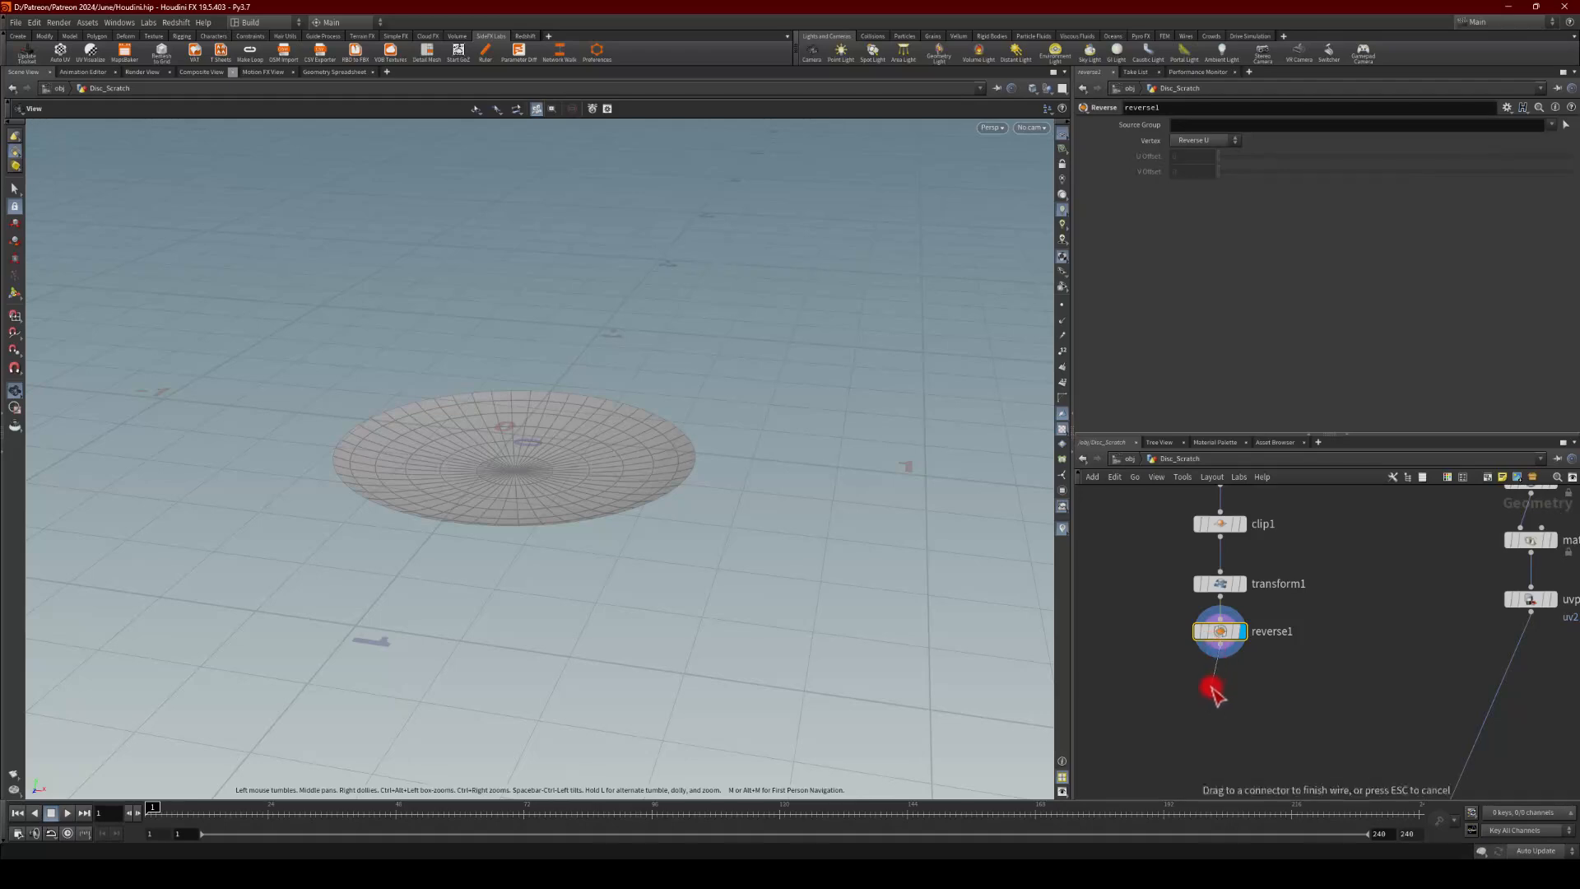
Step: Append a Labs Axis Align node to the reverse node and make it the displayed node
{"action": "key", "text": "Tab"}
{"action": "type", "text": "axis"}
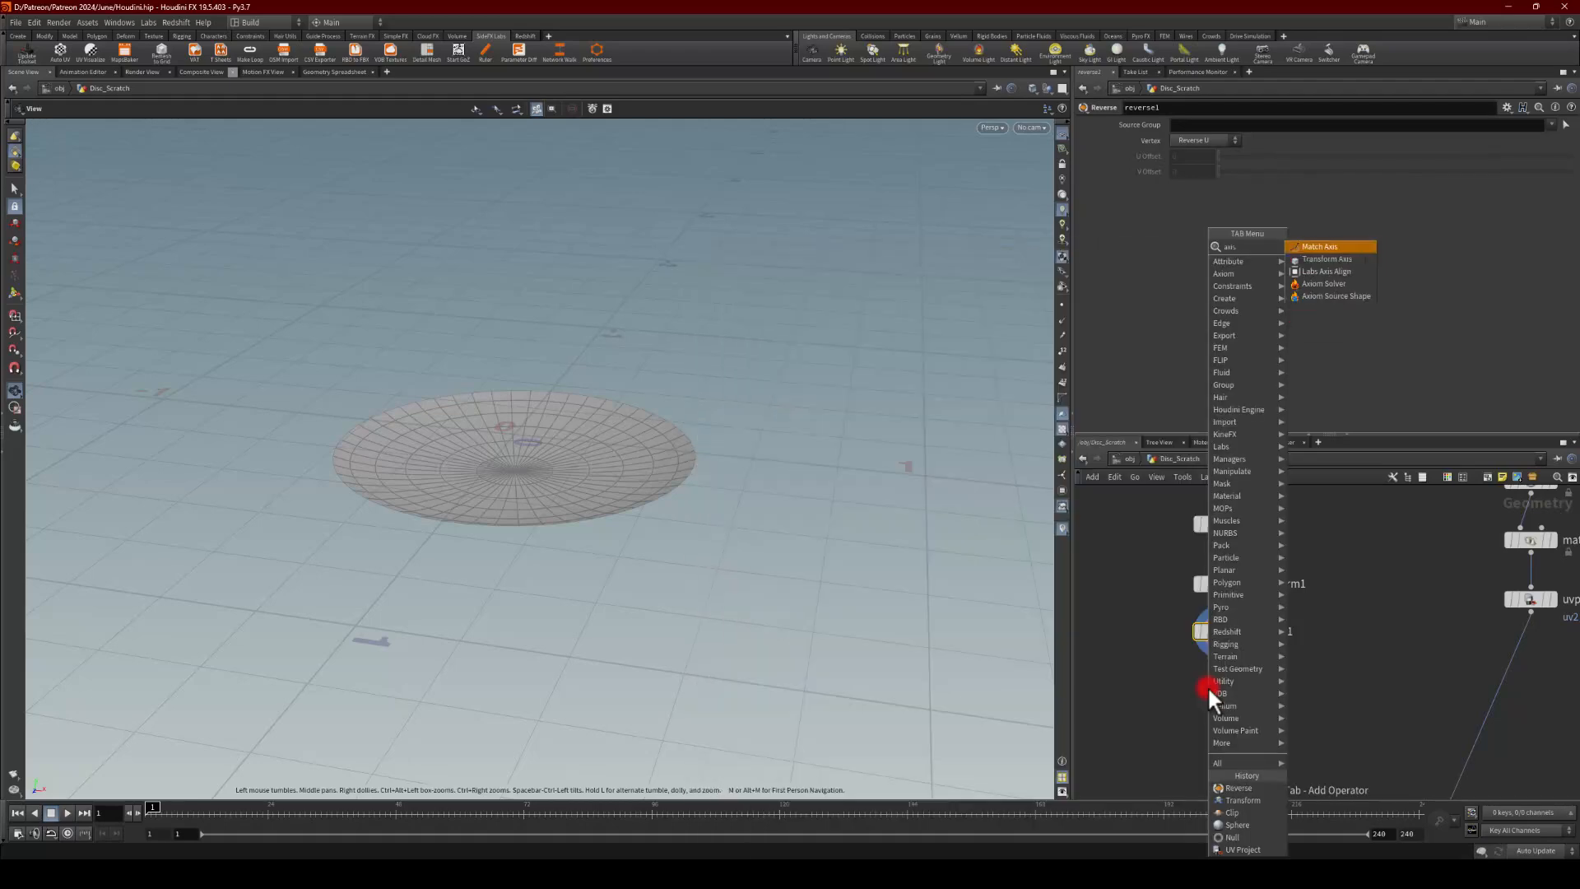
{"action": "key", "text": "Down"}
{"action": "key", "text": "Down"}
{"action": "key", "text": "Return"}
{"action": "left_click", "coordinate": [1208, 688]}
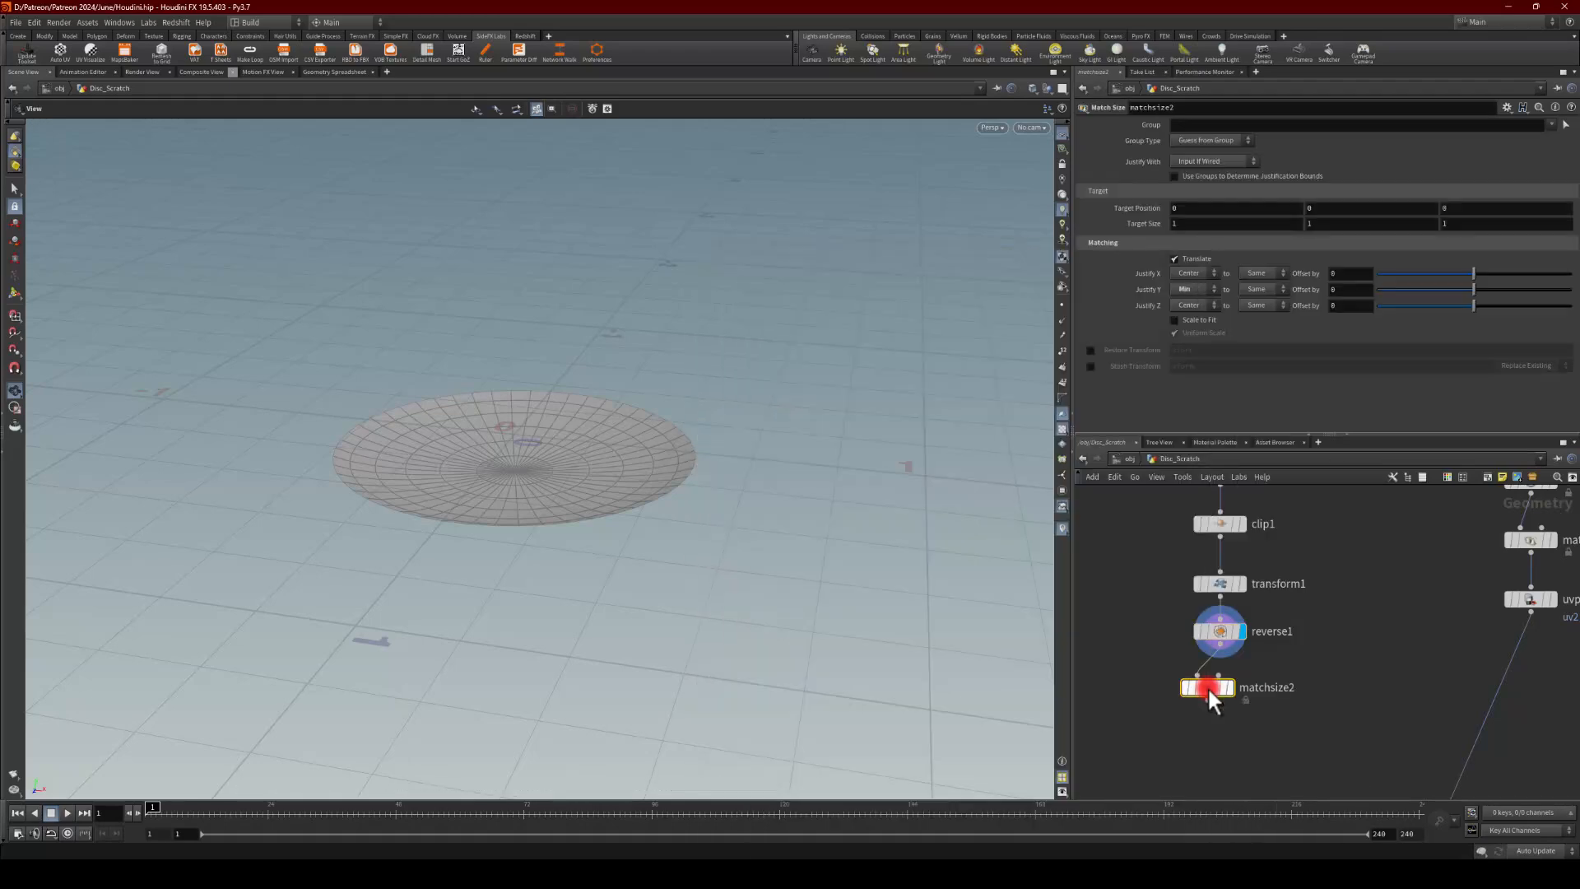
{"action": "left_click", "coordinate": [1233, 686]}
{"action": "left_click_drag", "start_coordinate": [416, 504], "coordinate": [543, 543]}
Step: Template the UV Project node so the original disc overlays as a wireframe, and compare it with the bowl
{"action": "middle_click_drag", "start_coordinate": [1323, 684], "coordinate": [1261, 659]}
{"action": "middle_click_drag", "start_coordinate": [1262, 642], "coordinate": [1257, 640]}
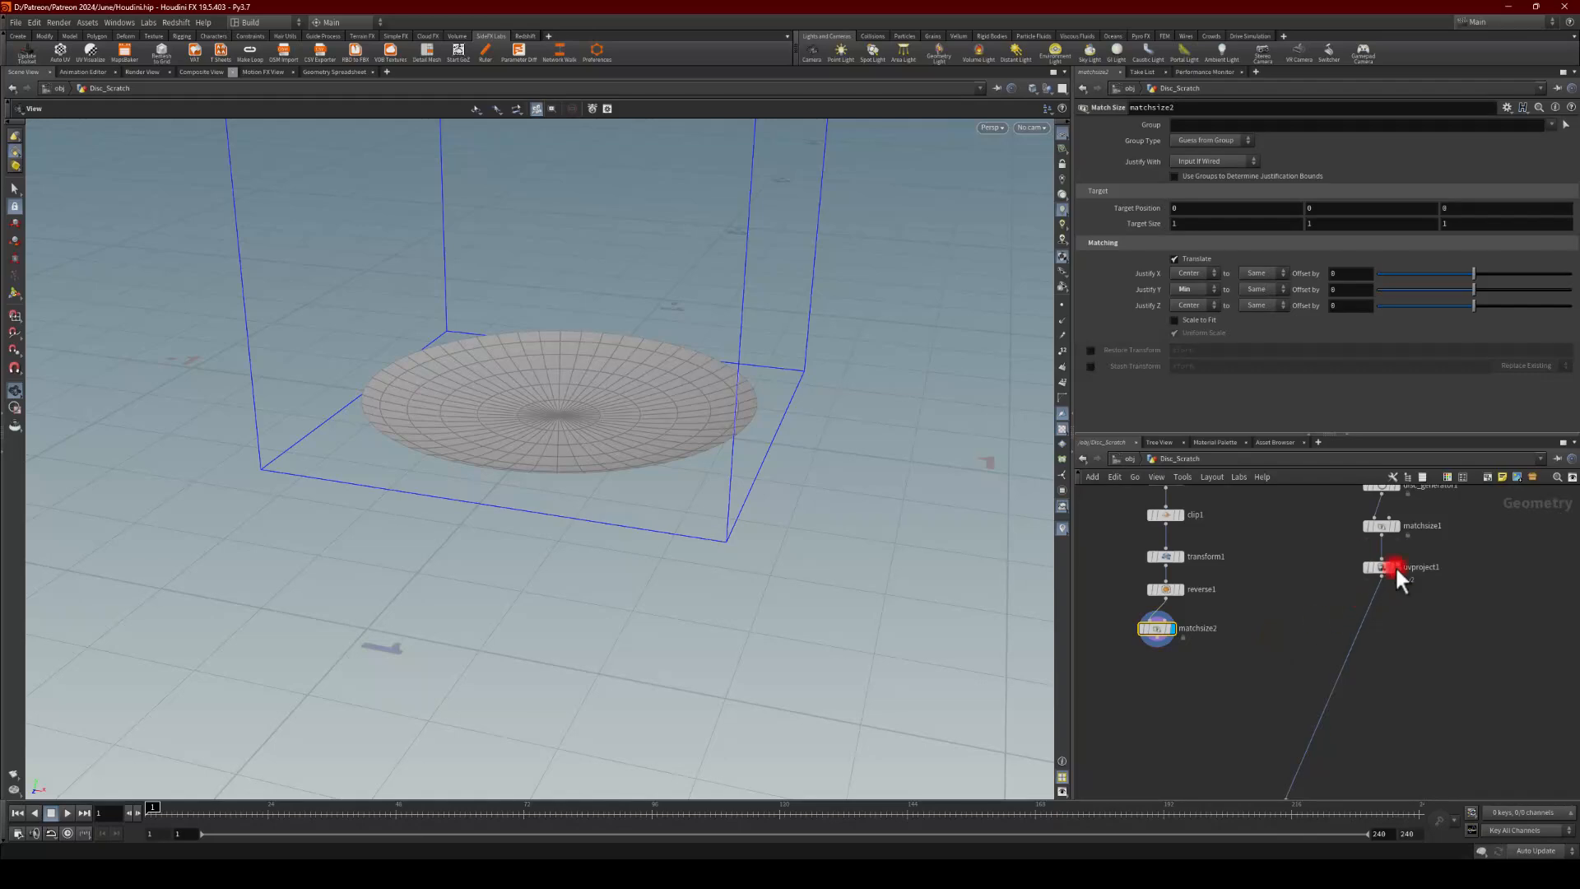
{"action": "left_click", "coordinate": [1393, 567]}
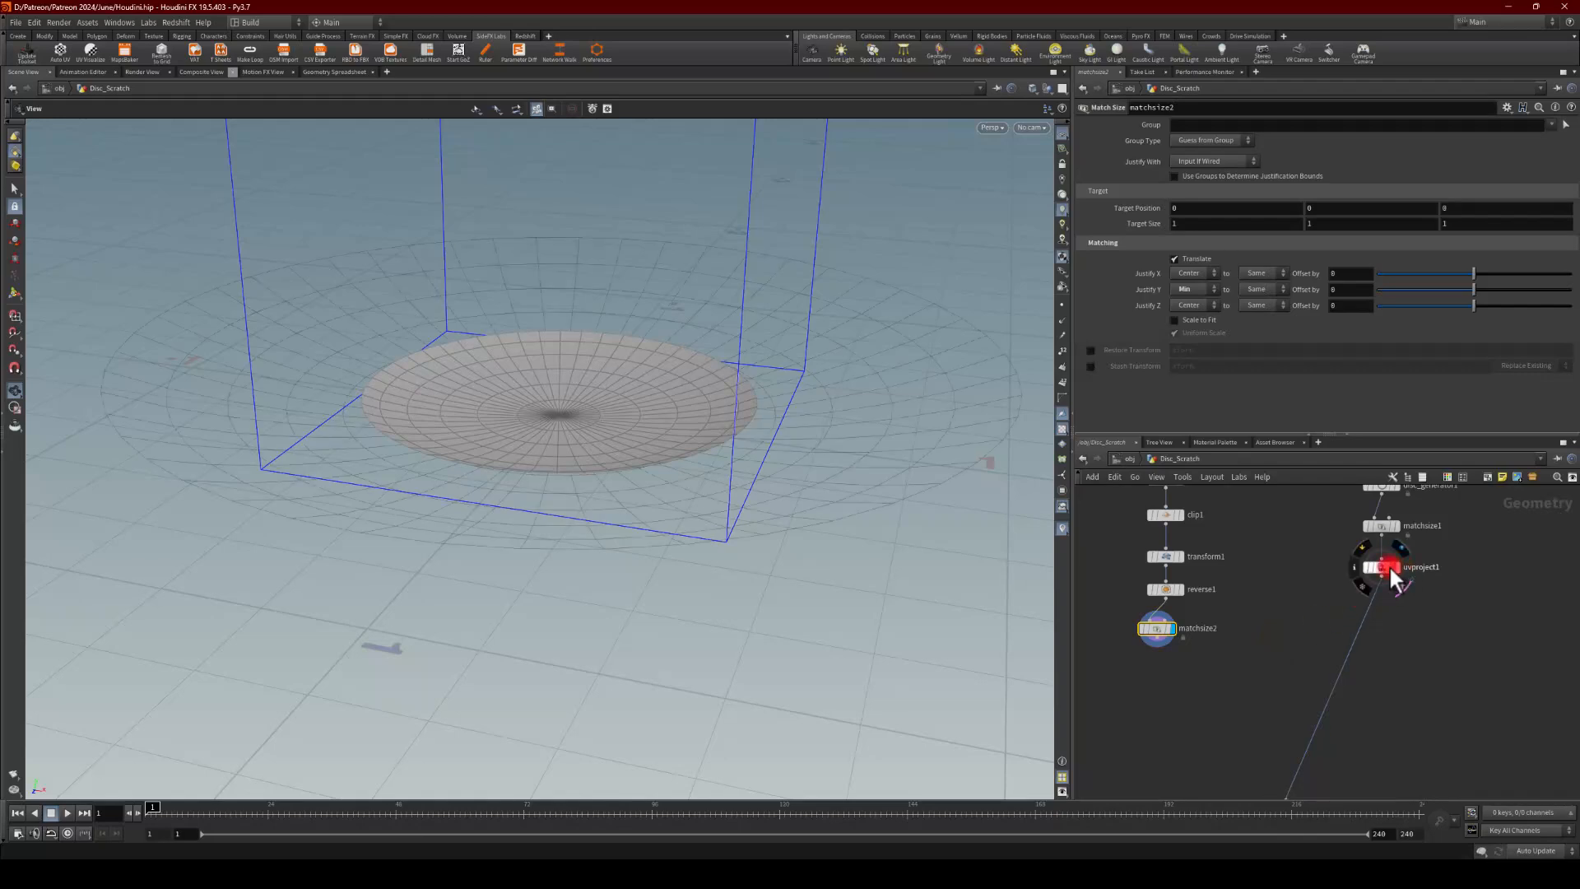
{"action": "left_click_drag", "start_coordinate": [494, 469], "coordinate": [534, 428]}
Step: Enlarge the sphere to a uniform scale of 2.07 to match the original disc's size
{"action": "middle_click_drag", "start_coordinate": [1131, 503], "coordinate": [1160, 614]}
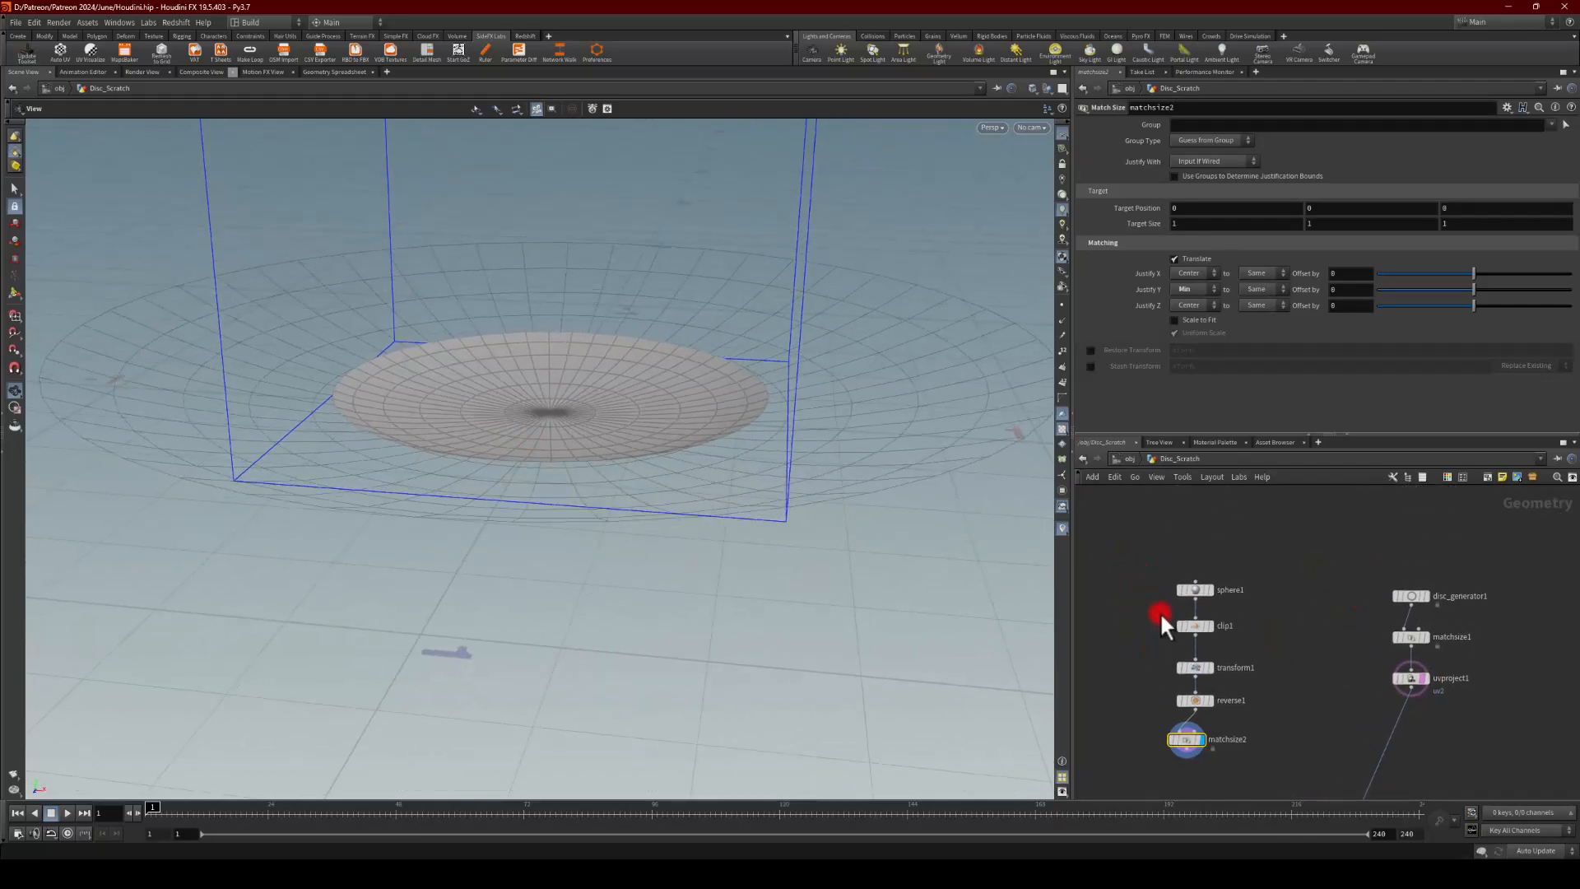
{"action": "left_click", "coordinate": [1199, 589]}
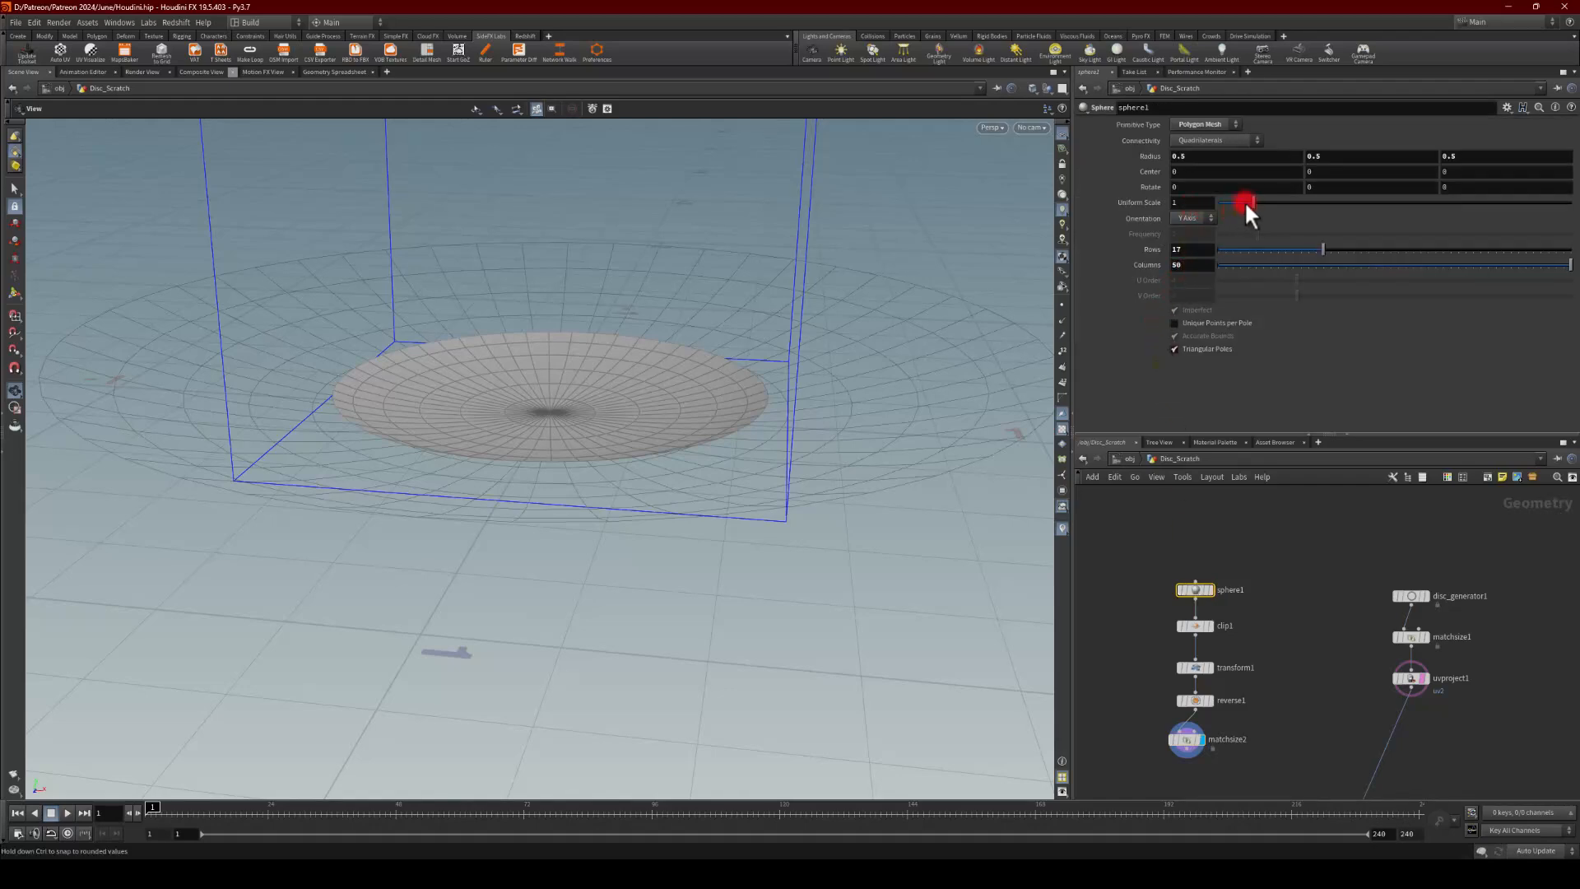
{"action": "left_click_drag", "start_coordinate": [1252, 201], "coordinate": [1290, 206]}
{"action": "left_click_drag", "start_coordinate": [649, 367], "coordinate": [422, 379]}
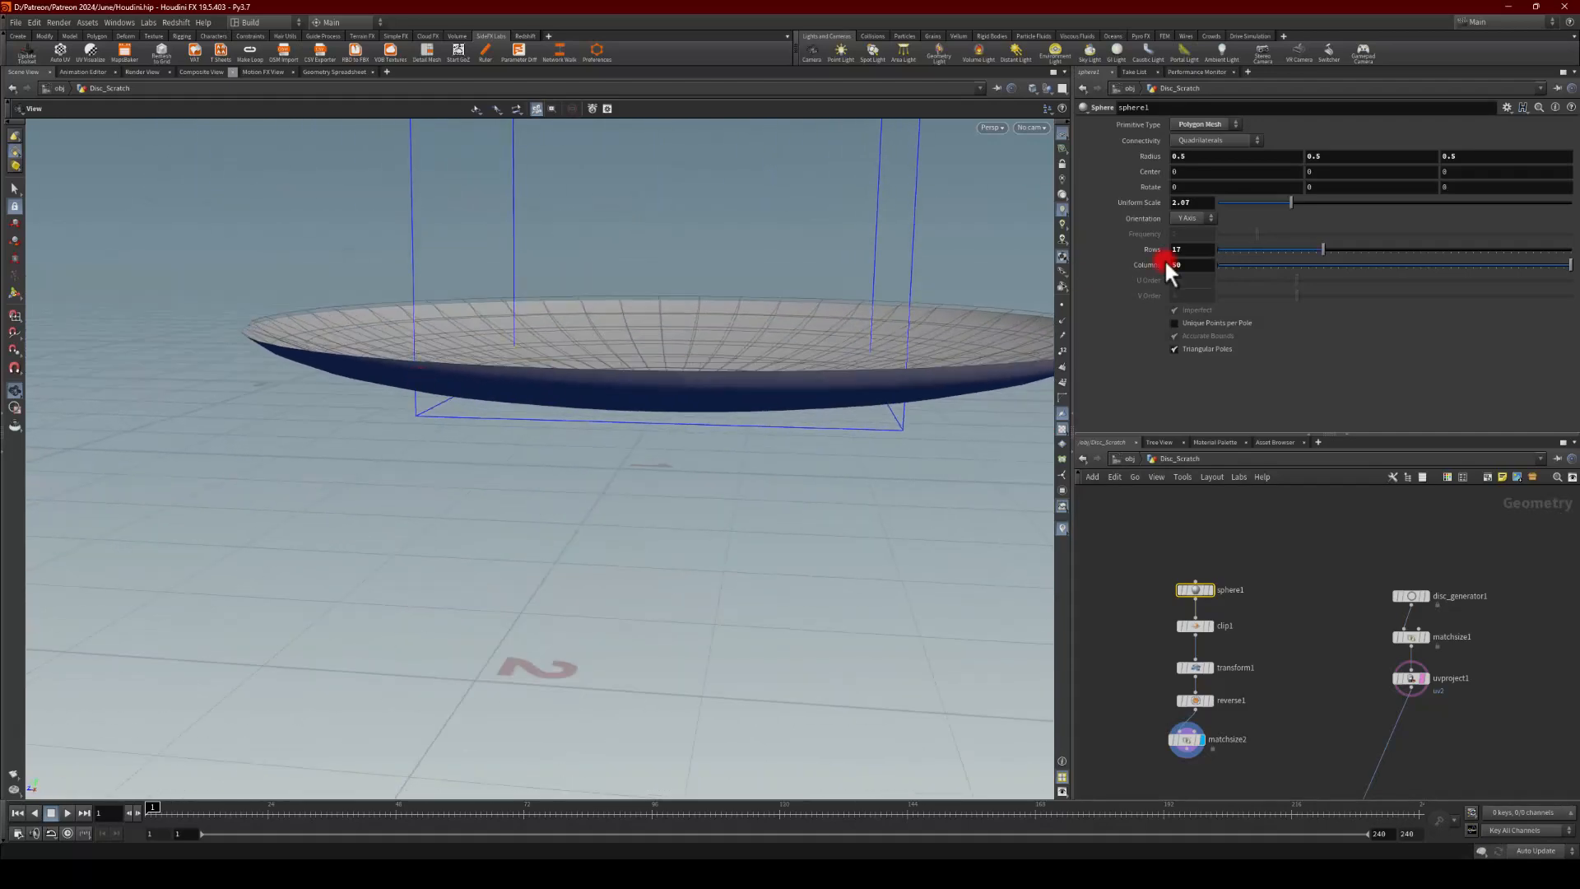
Step: Set the clip's distance to 0.1 to fit the bowl's rim to the templated disc
{"action": "left_click", "coordinate": [1196, 625]}
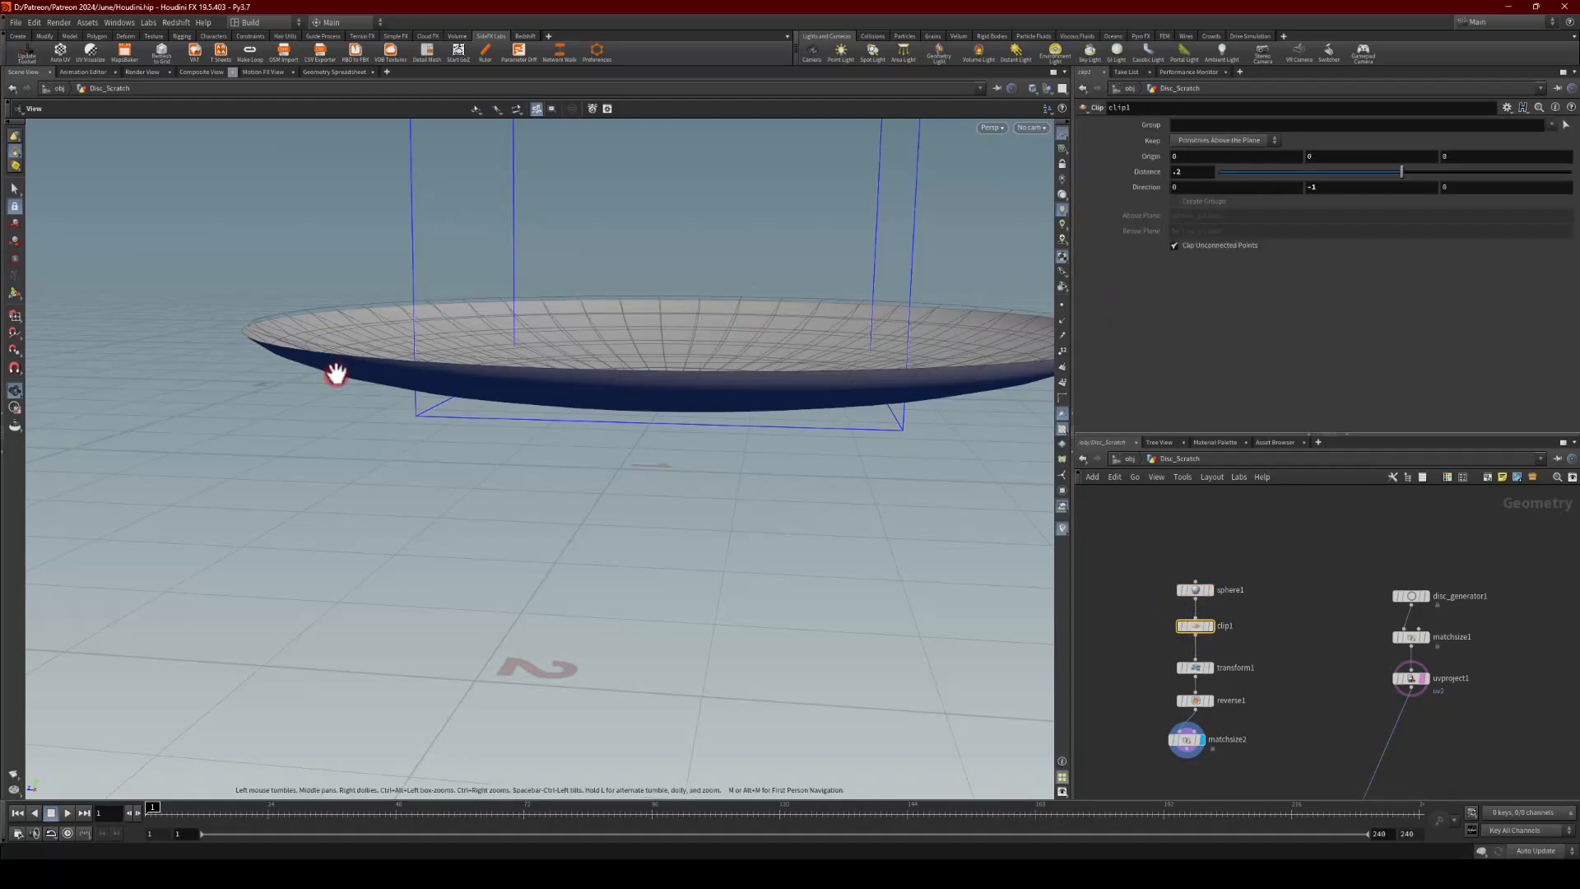
{"action": "left_click_drag", "start_coordinate": [335, 370], "coordinate": [381, 377]}
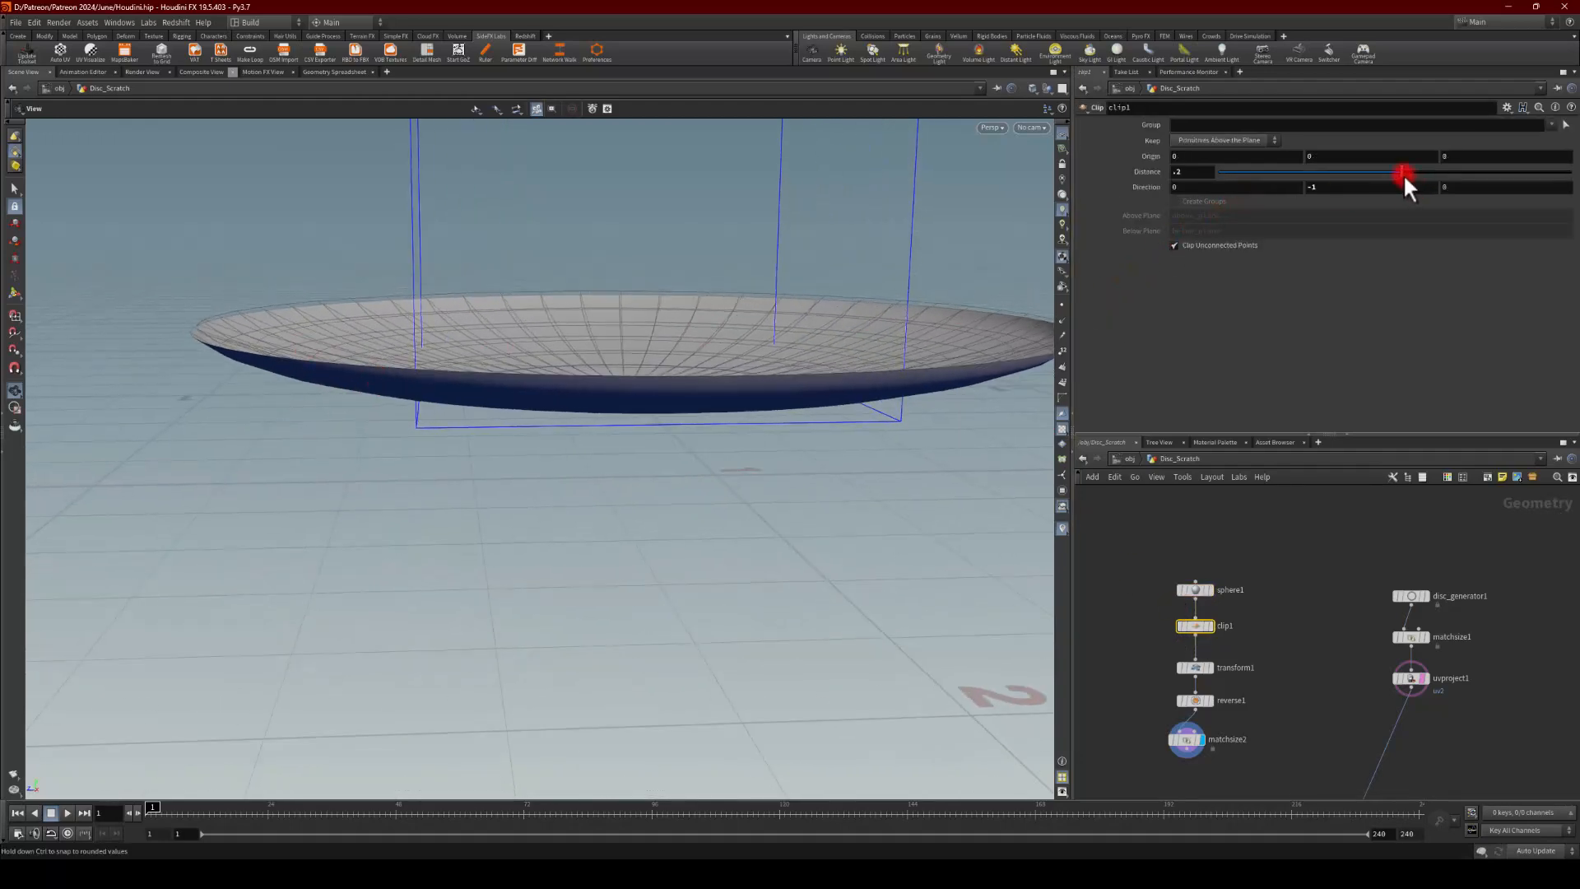
{"action": "left_click_drag", "start_coordinate": [1404, 174], "coordinate": [1401, 168]}
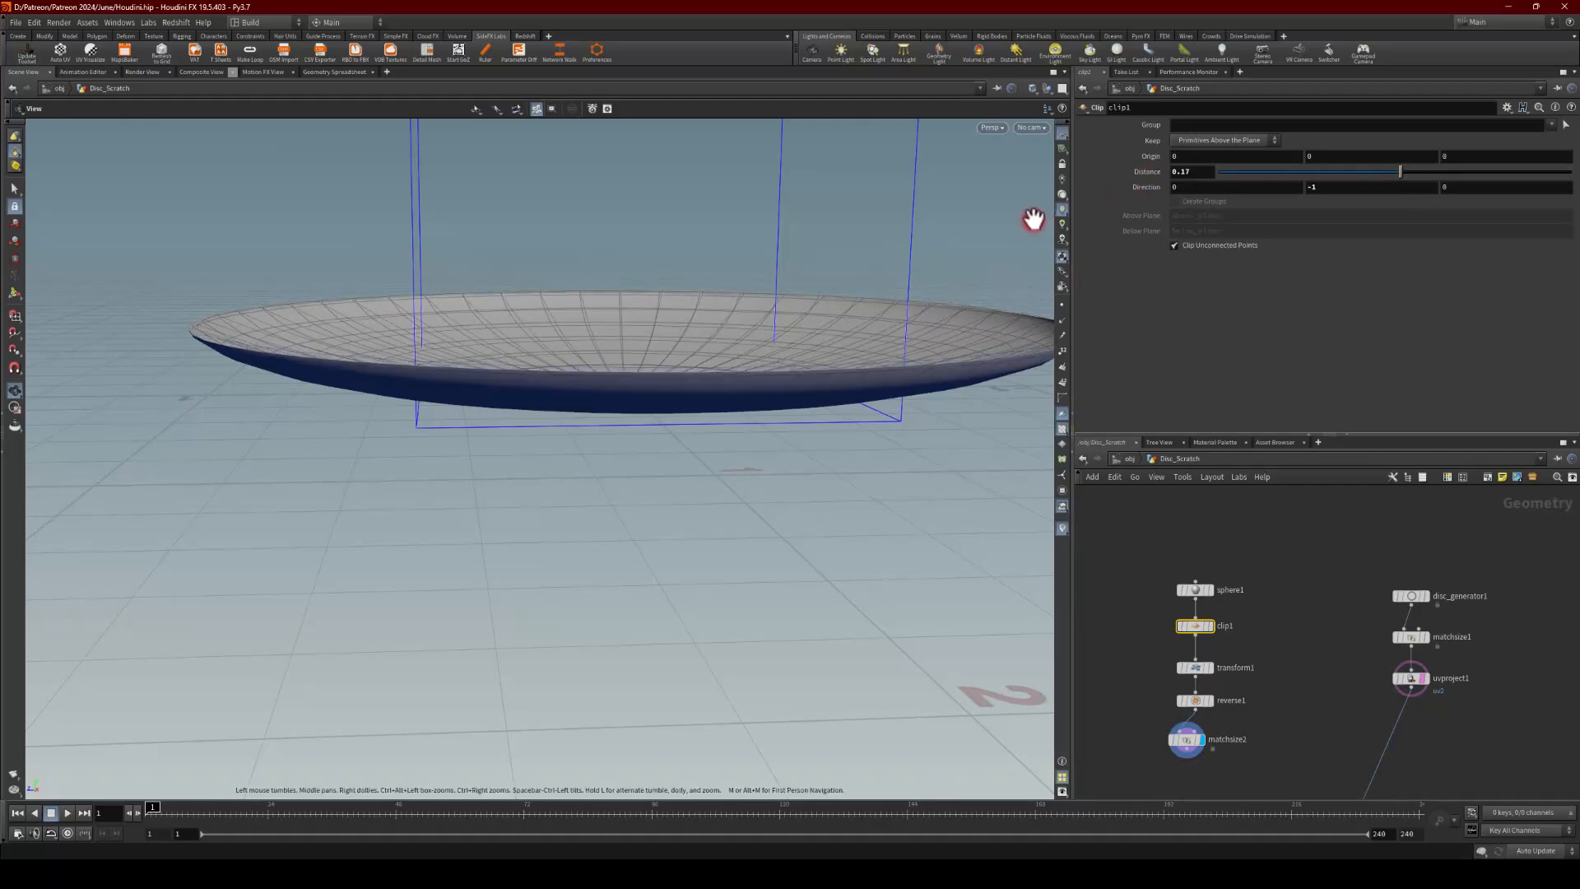
{"action": "left_click_drag", "start_coordinate": [1399, 170], "coordinate": [1398, 169]}
{"action": "left_click_drag", "start_coordinate": [683, 239], "coordinate": [568, 305]}
{"action": "right_click_drag", "start_coordinate": [568, 330], "coordinate": [626, 485]}
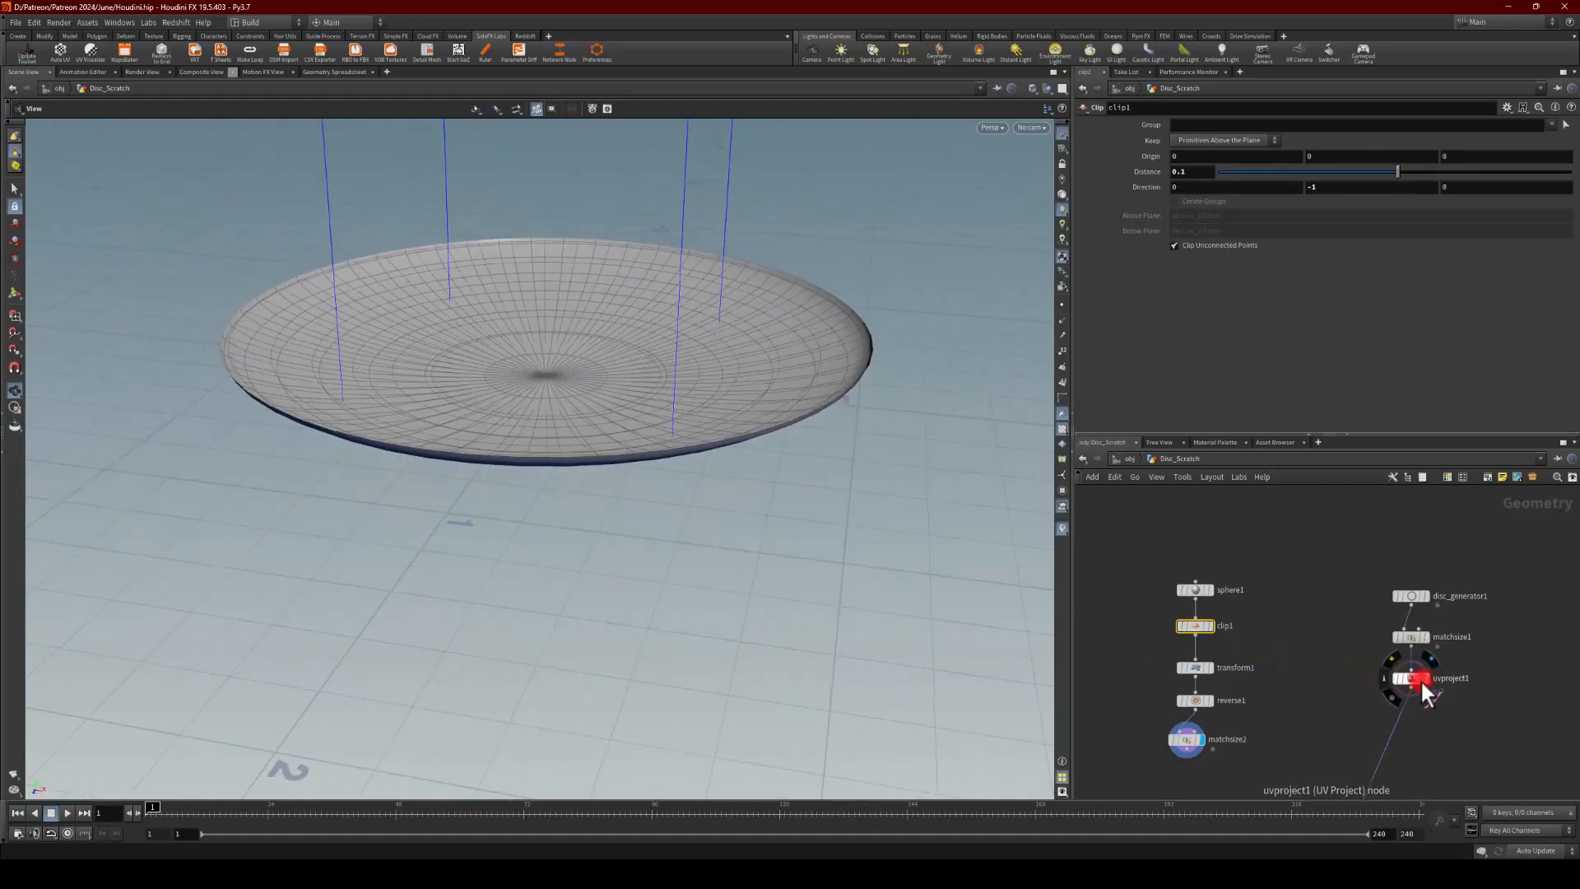
Step: Append a UV Project node to the match-size node at the end of the clipped-sphere chain and make it the displayed node
{"action": "middle_click_drag", "start_coordinate": [1317, 650], "coordinate": [1332, 562]}
{"action": "left_click_drag", "start_coordinate": [342, 465], "coordinate": [381, 371]}
{"action": "middle_click_drag", "start_coordinate": [1220, 731], "coordinate": [1214, 698]}
{"action": "left_click_drag", "start_coordinate": [1198, 638], "coordinate": [1197, 674]}
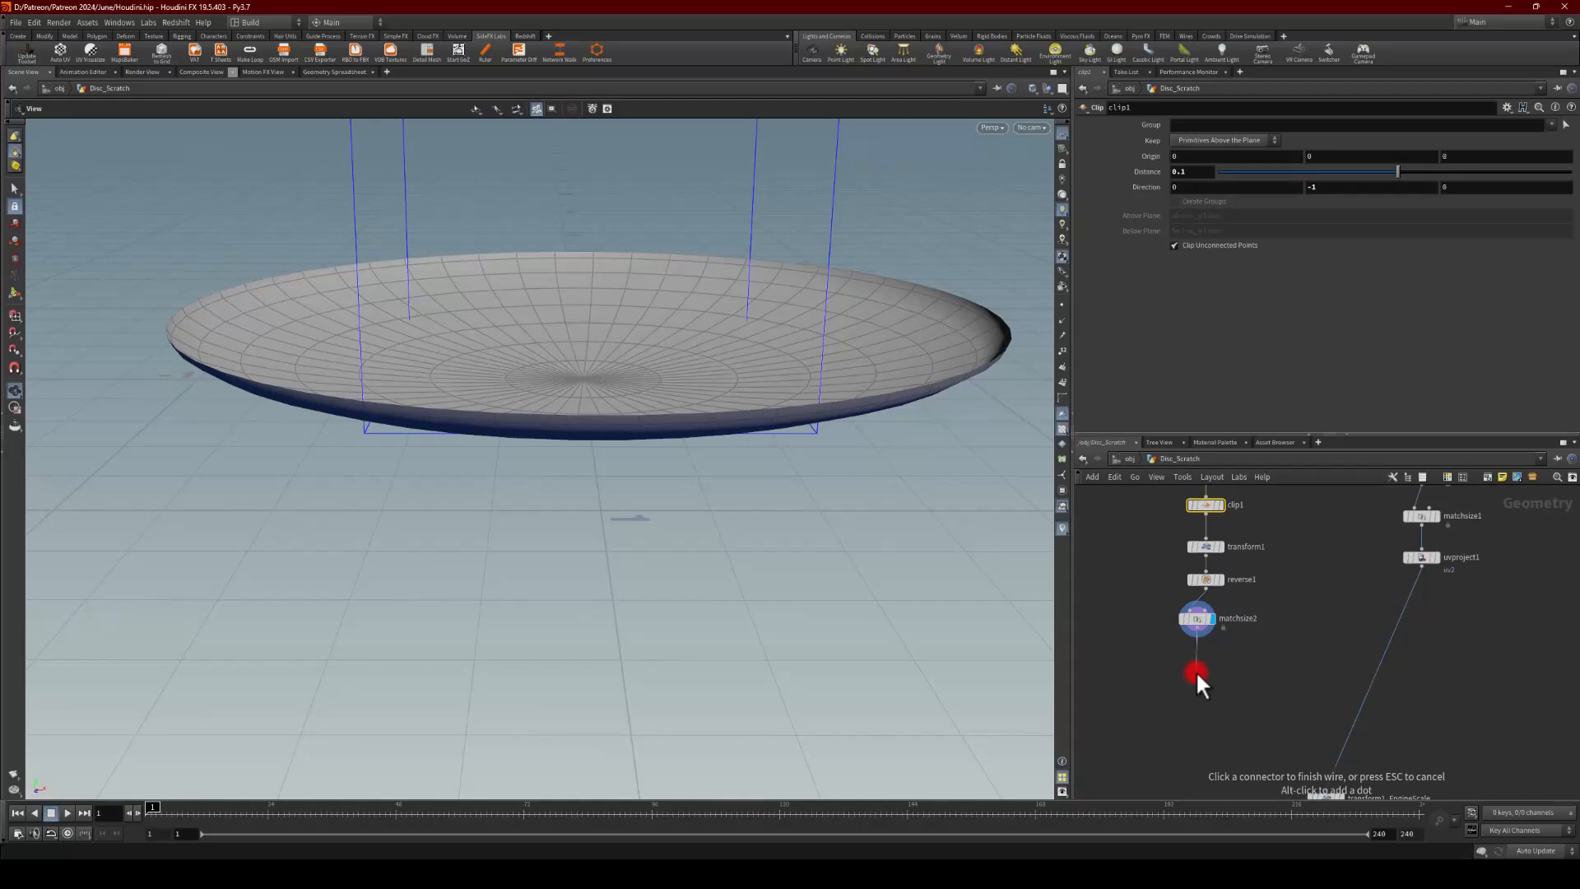
{"action": "key", "text": "Tab"}
{"action": "type", "text": "uvpr"}
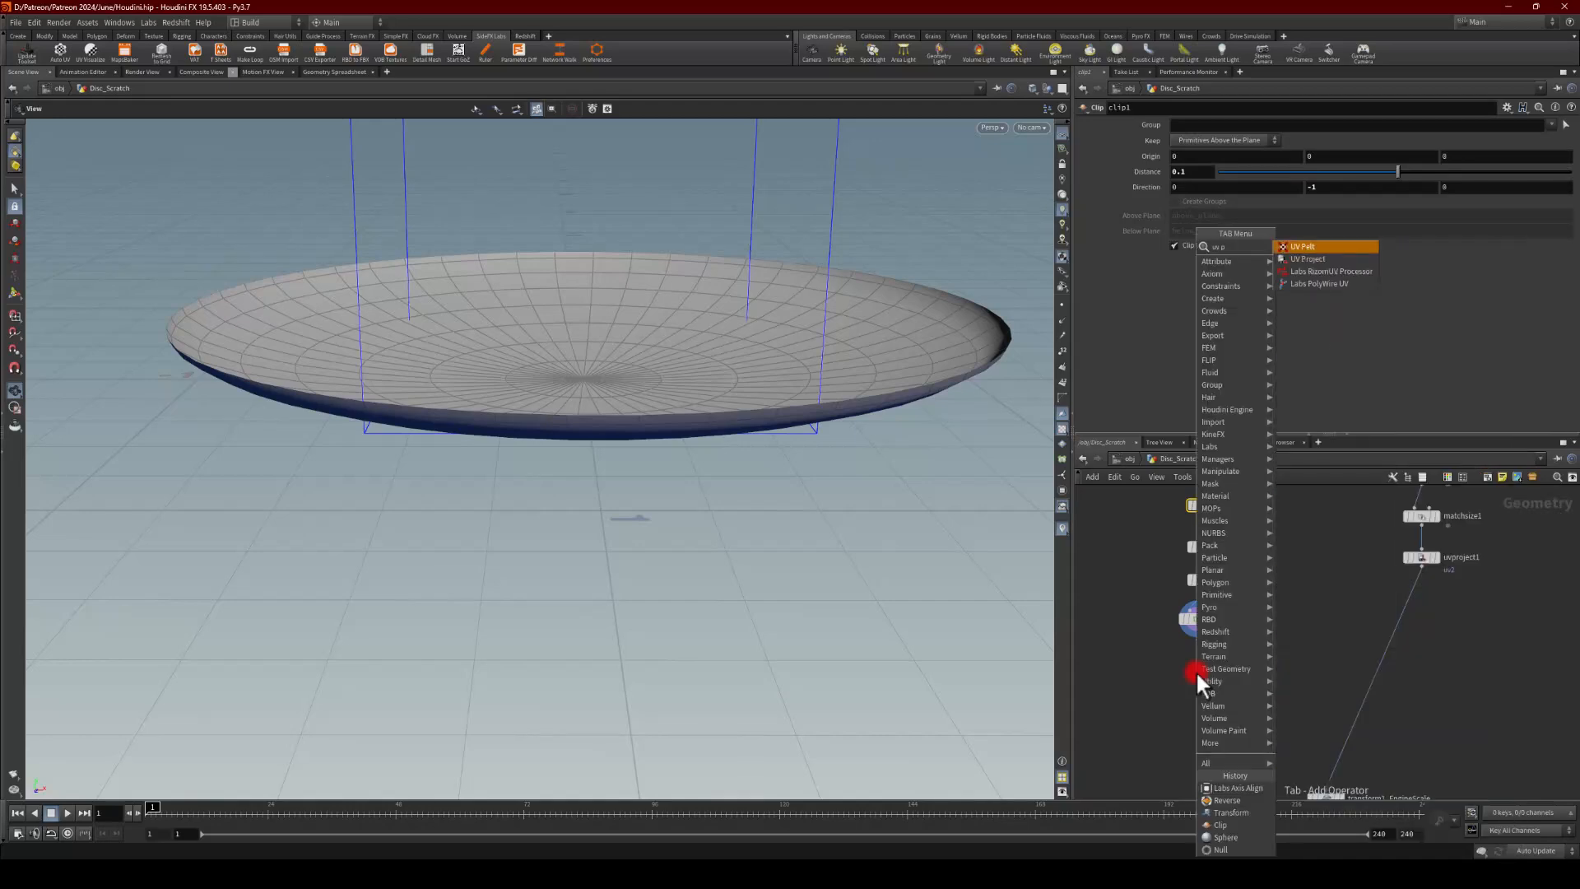
{"action": "key", "text": "Return"}
{"action": "left_click", "coordinate": [1210, 671]}
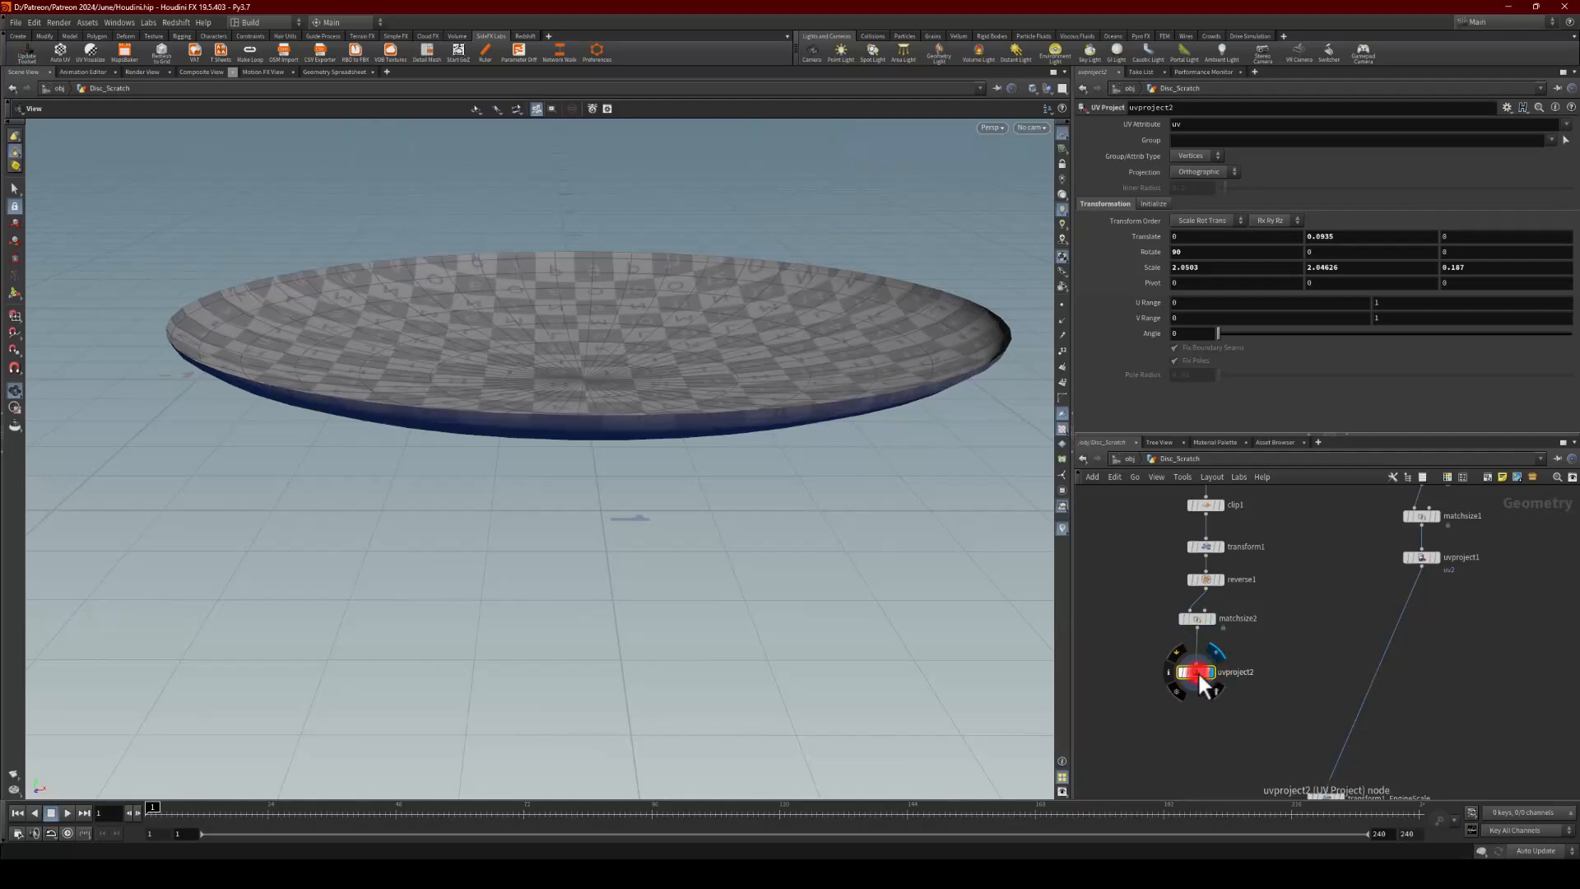
Step: Show the disc's UV layout in the viewport and set the UV Project node's UV attribute to uv2
{"action": "left_click", "coordinate": [991, 129]}
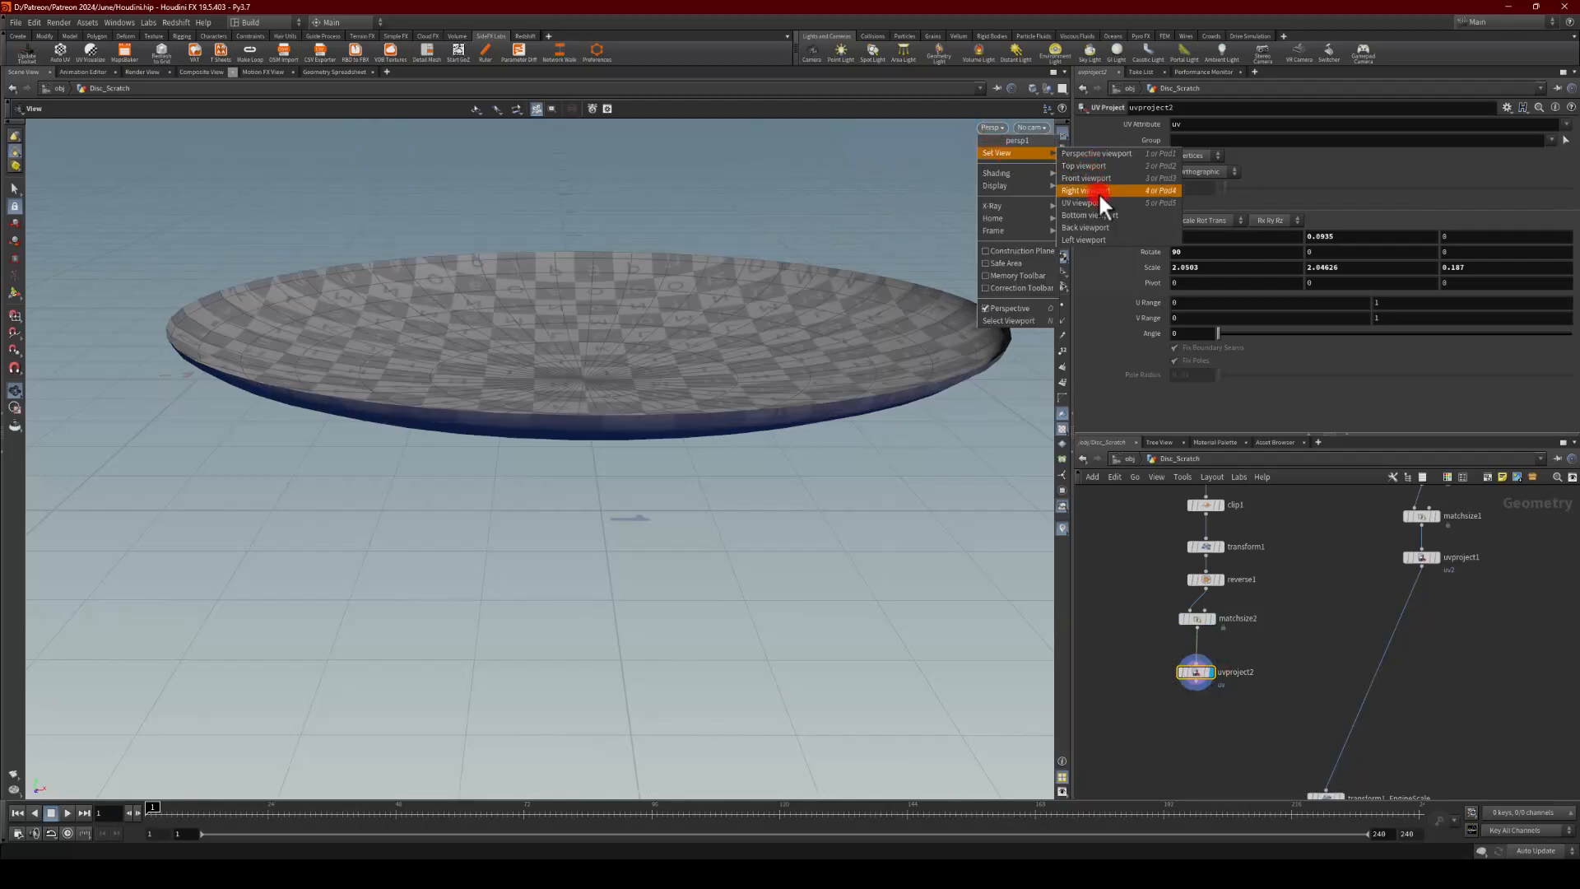
{"action": "left_click", "coordinate": [1084, 194]}
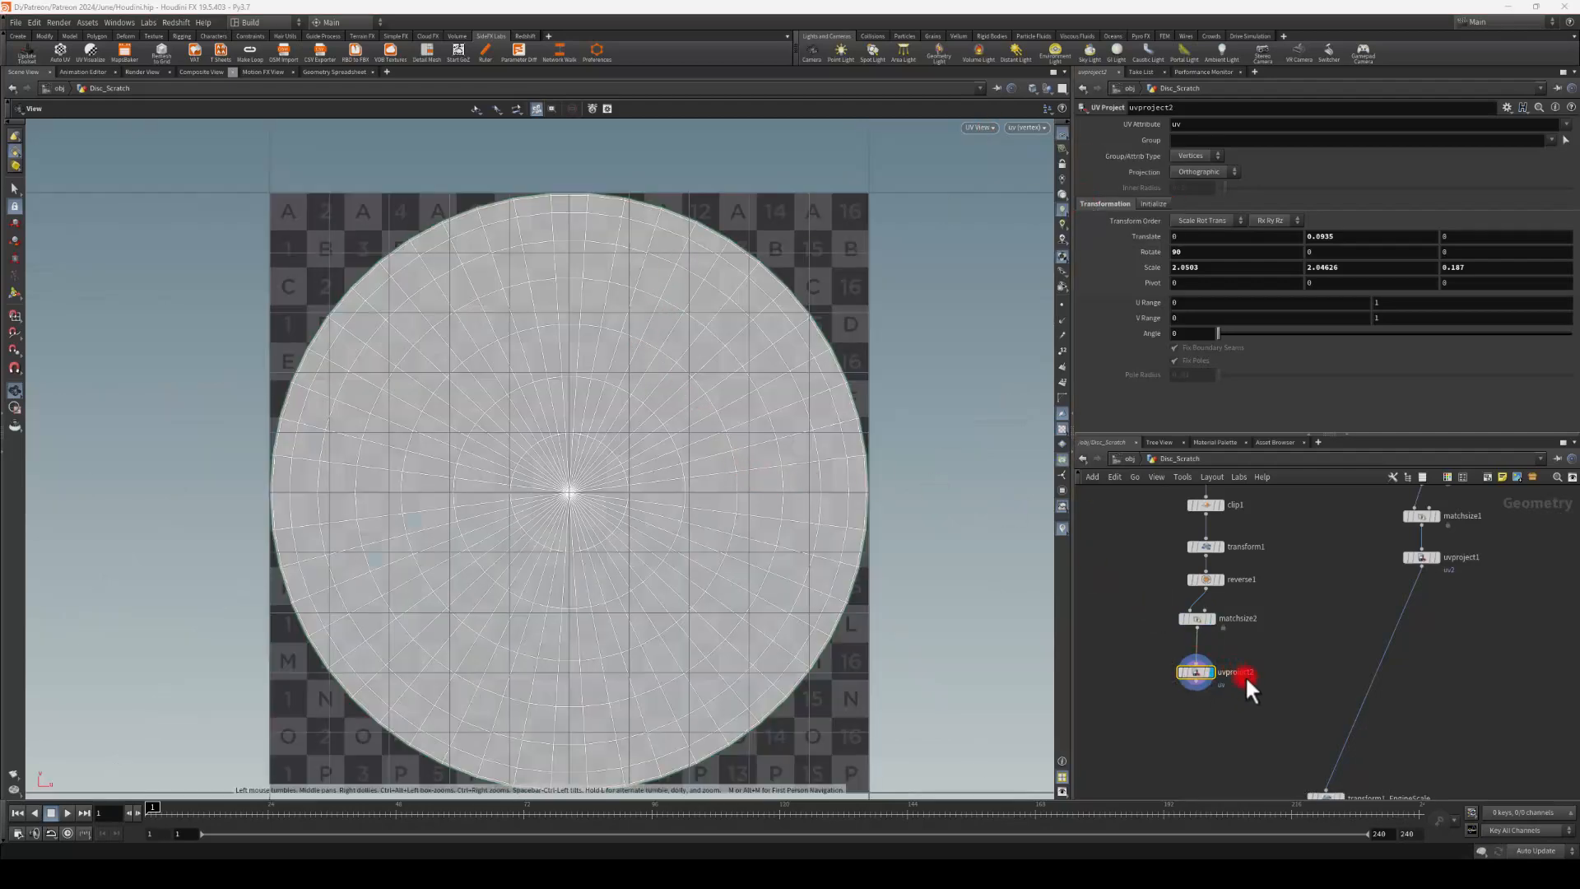
{"action": "left_click_drag", "start_coordinate": [1198, 670], "coordinate": [1203, 659]}
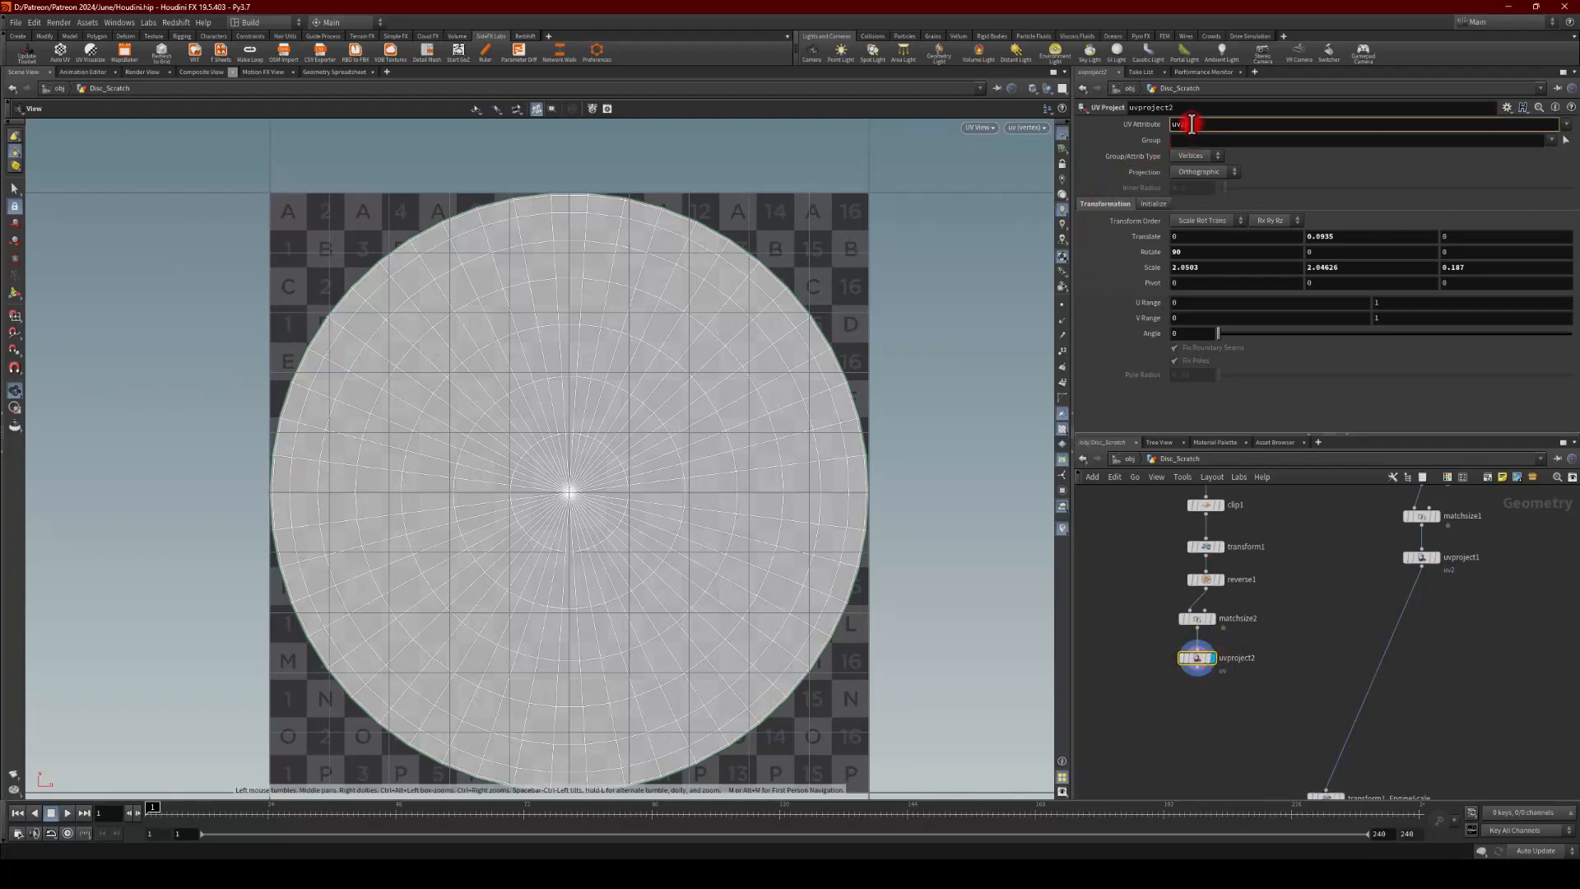
{"action": "type", "text": "2"}
{"action": "key", "text": "Return"}
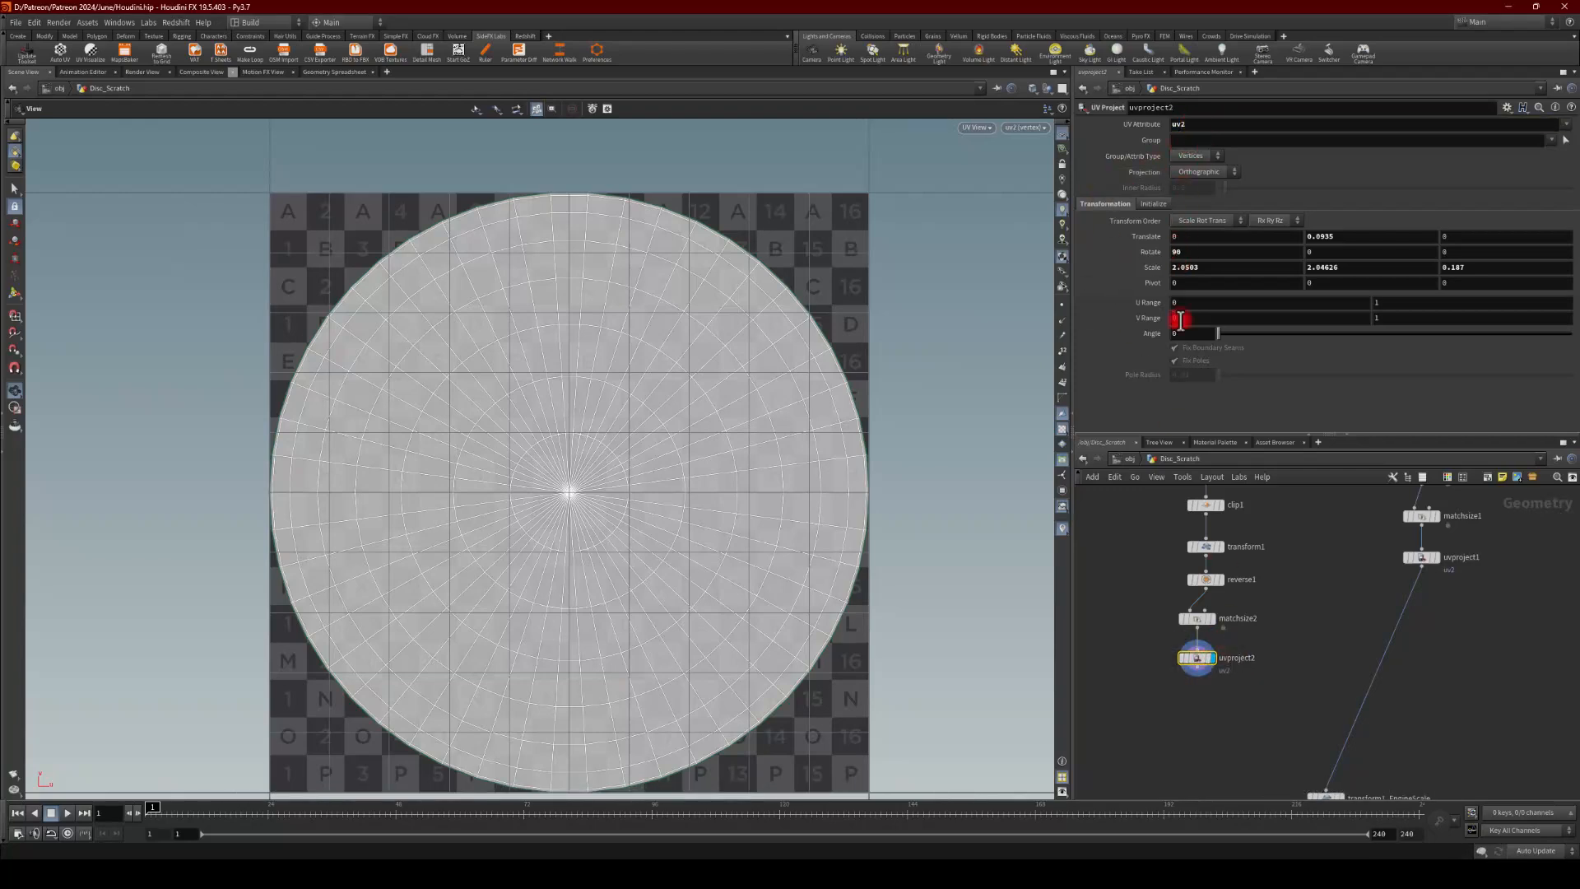
Step: Initialize the uv2 projection using the To Best Plane method
{"action": "left_click", "coordinate": [1154, 204]}
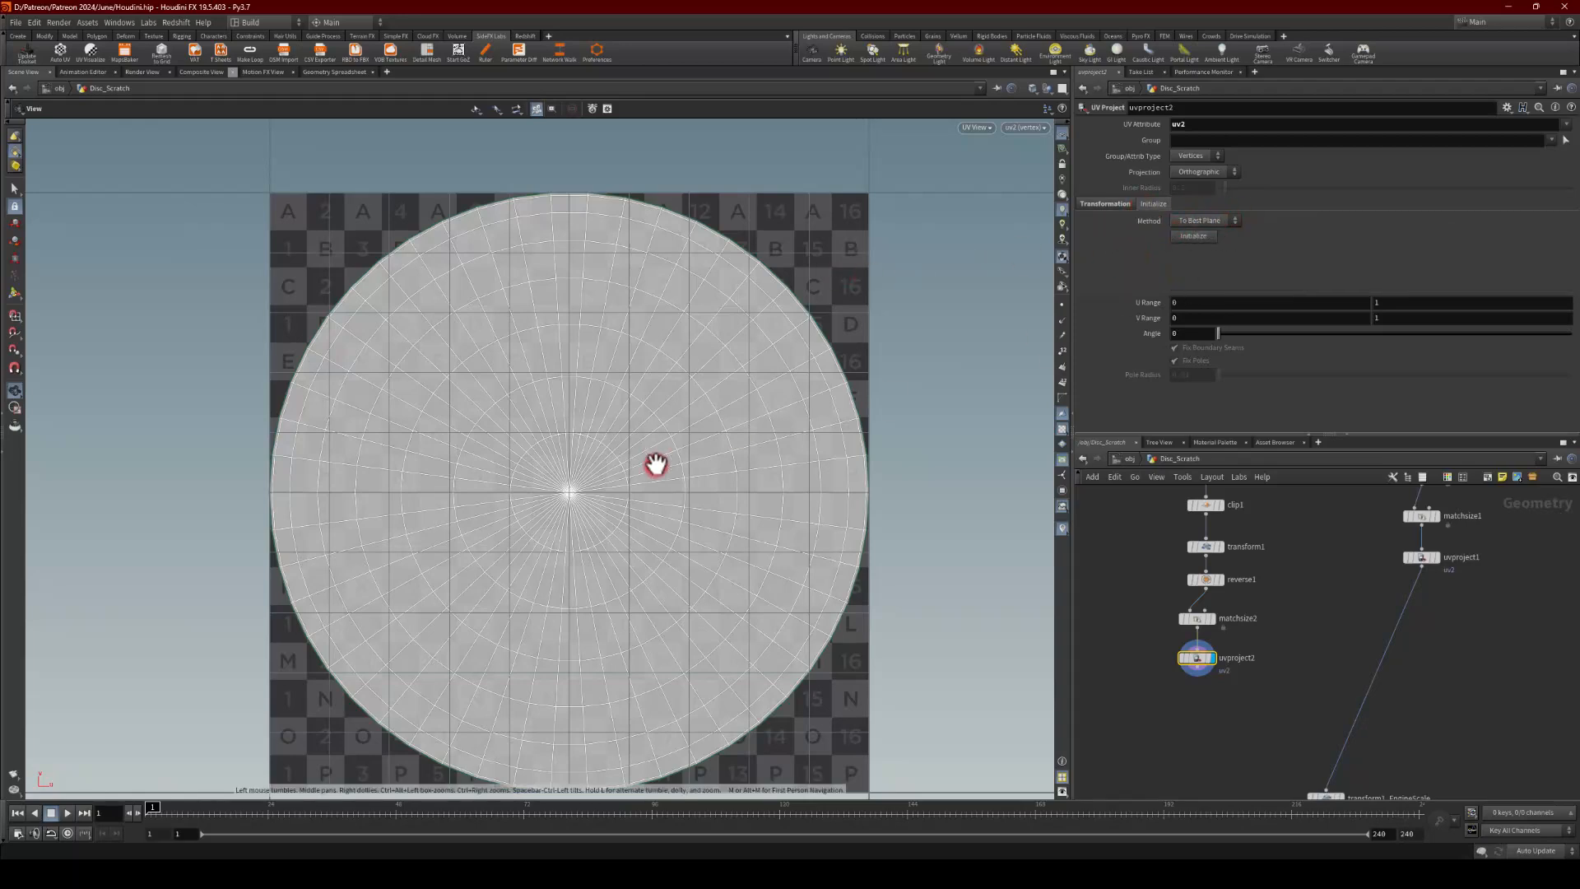
{"action": "scroll", "coordinate": [656, 465], "scroll_direction": "down", "scroll_amount": 1}
{"action": "middle_click_drag", "start_coordinate": [628, 459], "coordinate": [632, 418]}
{"action": "left_click", "coordinate": [1192, 238]}
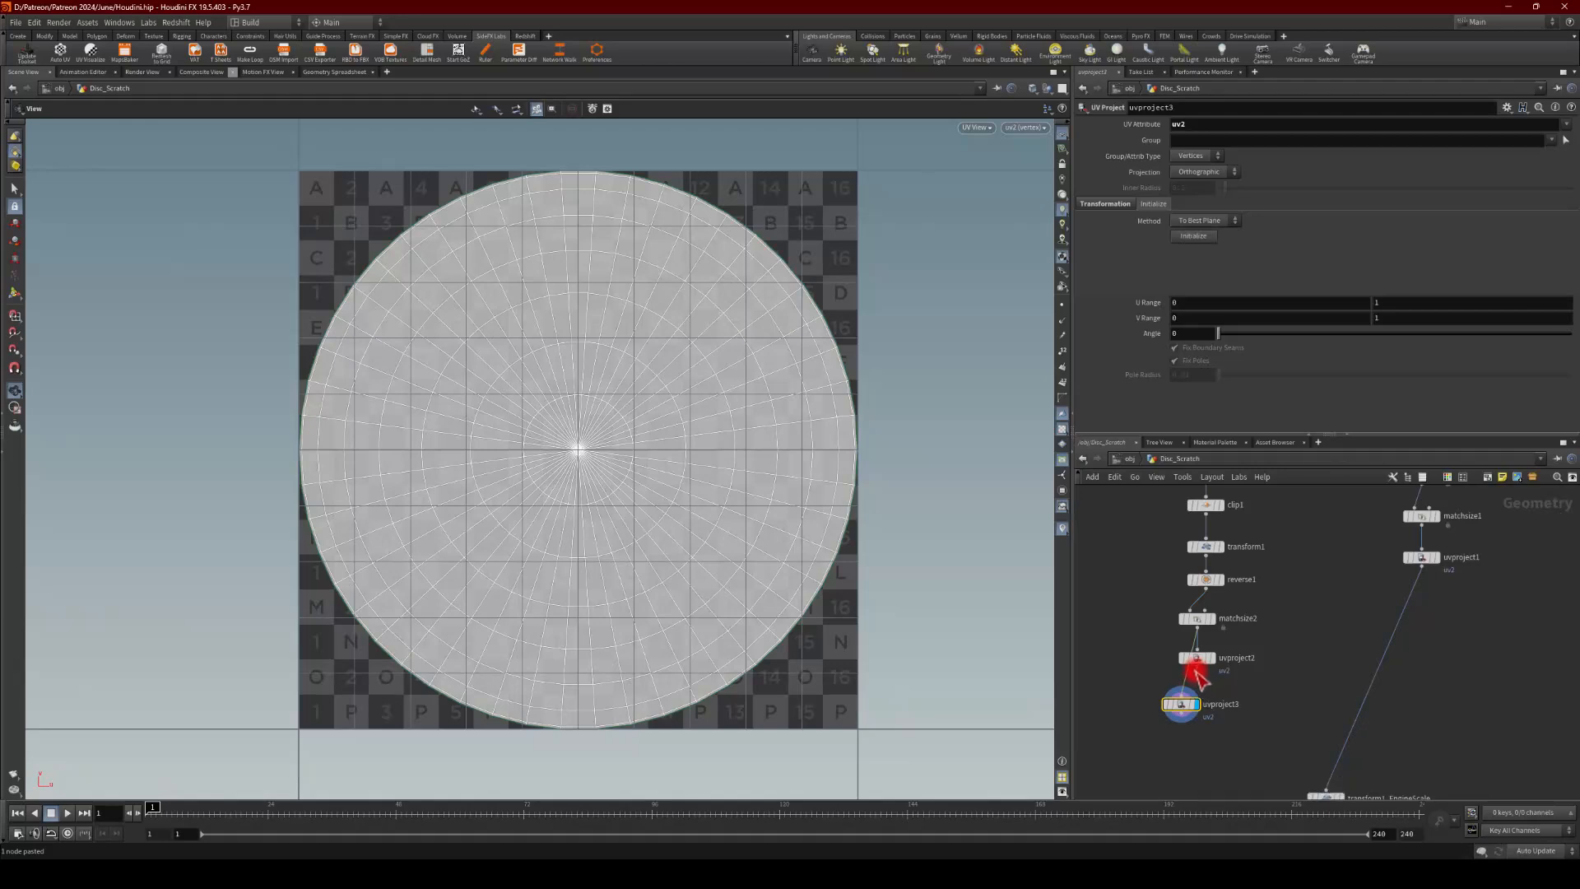
Step: Duplicate the UV Project node below the first one, set its UV attribute to uv and its projection to Polar
{"action": "key", "text": "ctrl+v"}
{"action": "left_click_drag", "start_coordinate": [1177, 713], "coordinate": [1194, 701]}
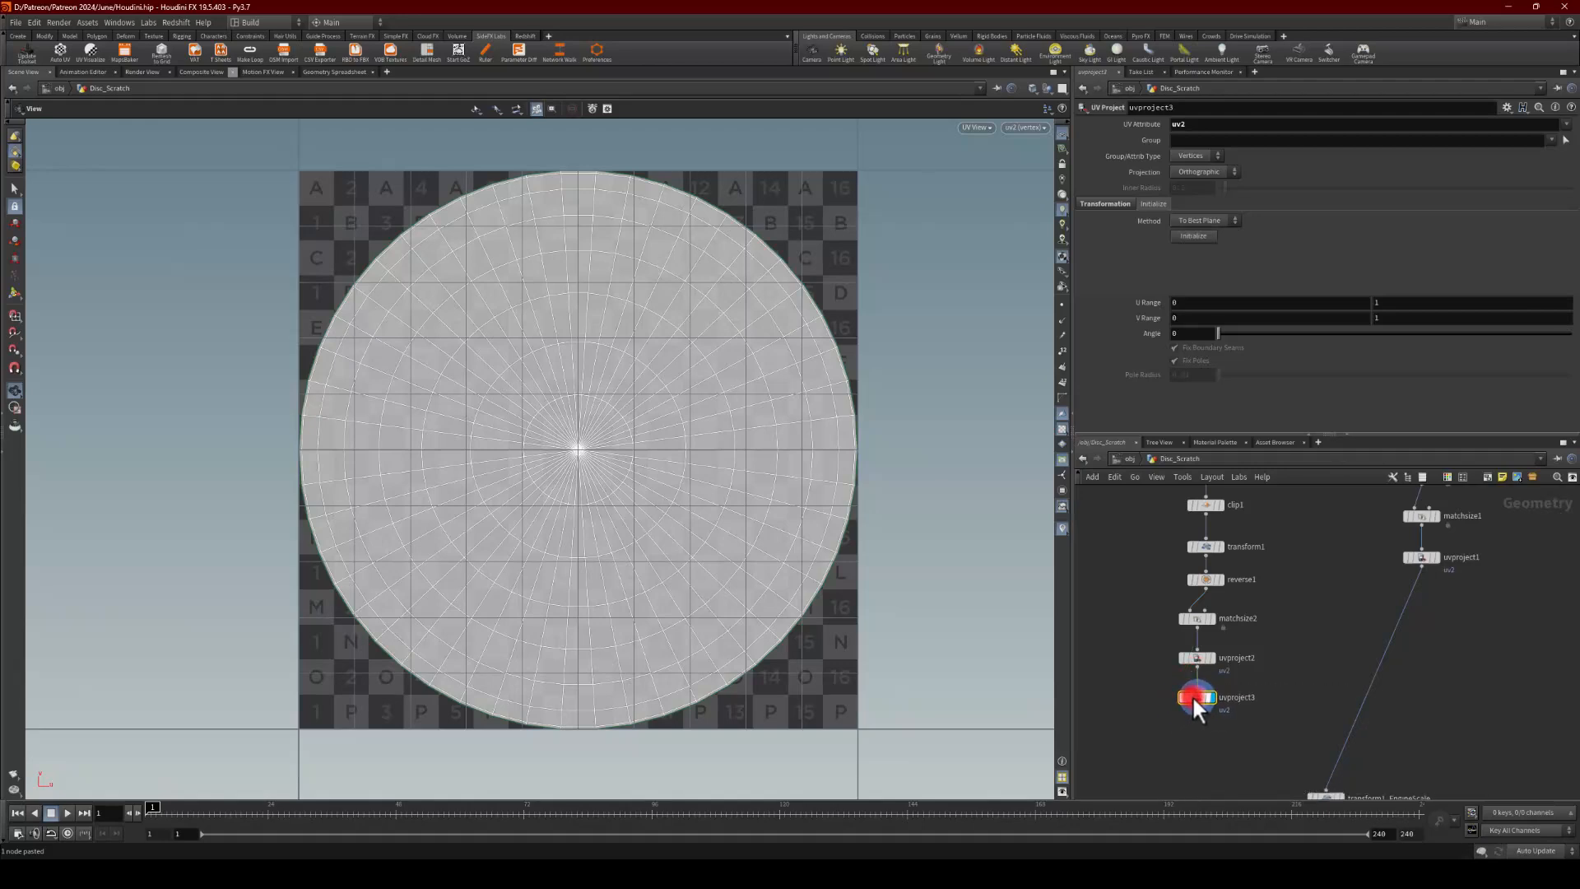
{"action": "left_click", "coordinate": [1200, 123]}
{"action": "key", "text": "BackSpace"}
{"action": "key", "text": "Return"}
{"action": "left_click", "coordinate": [1185, 196]}
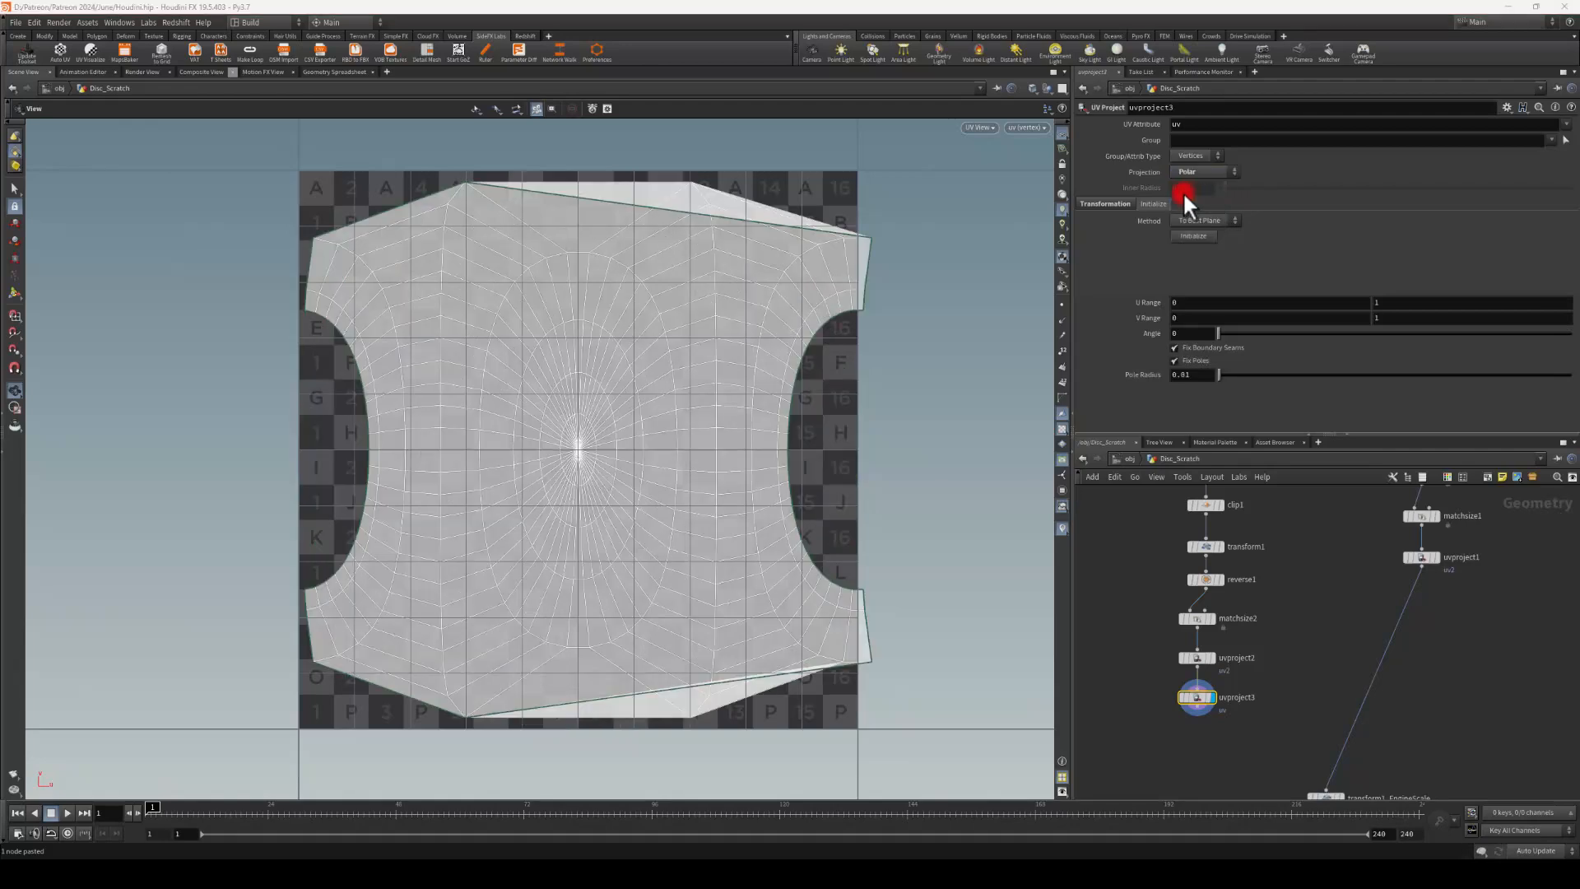
Step: Try initializing the polar projection to the best plane and to the XY plane
{"action": "left_click", "coordinate": [1185, 235]}
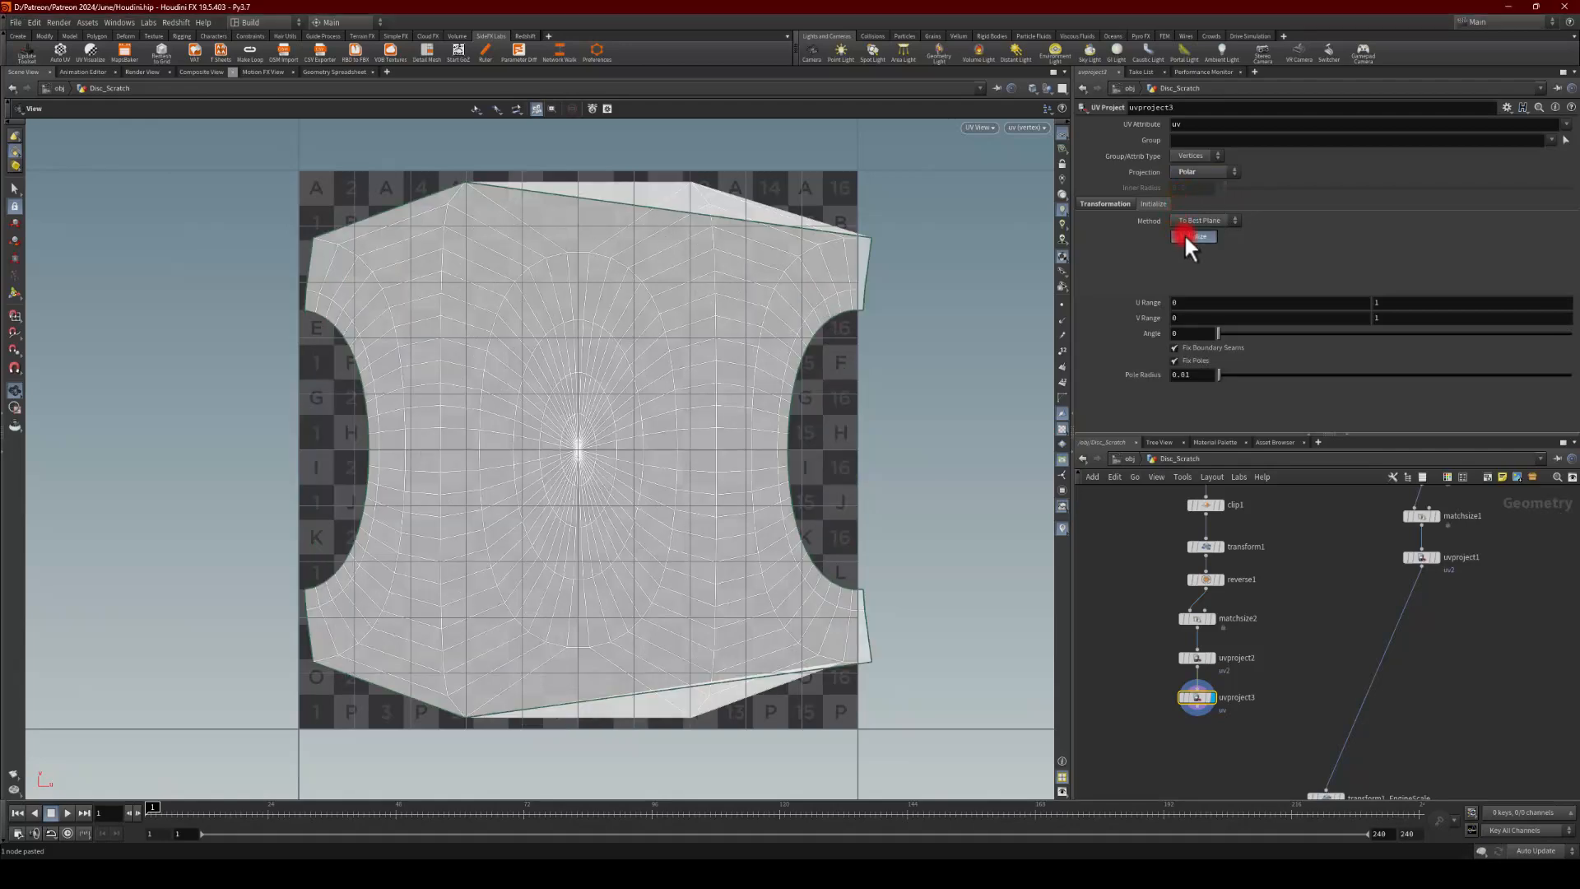
{"action": "left_click", "coordinate": [1182, 222]}
{"action": "left_click", "coordinate": [1183, 231]}
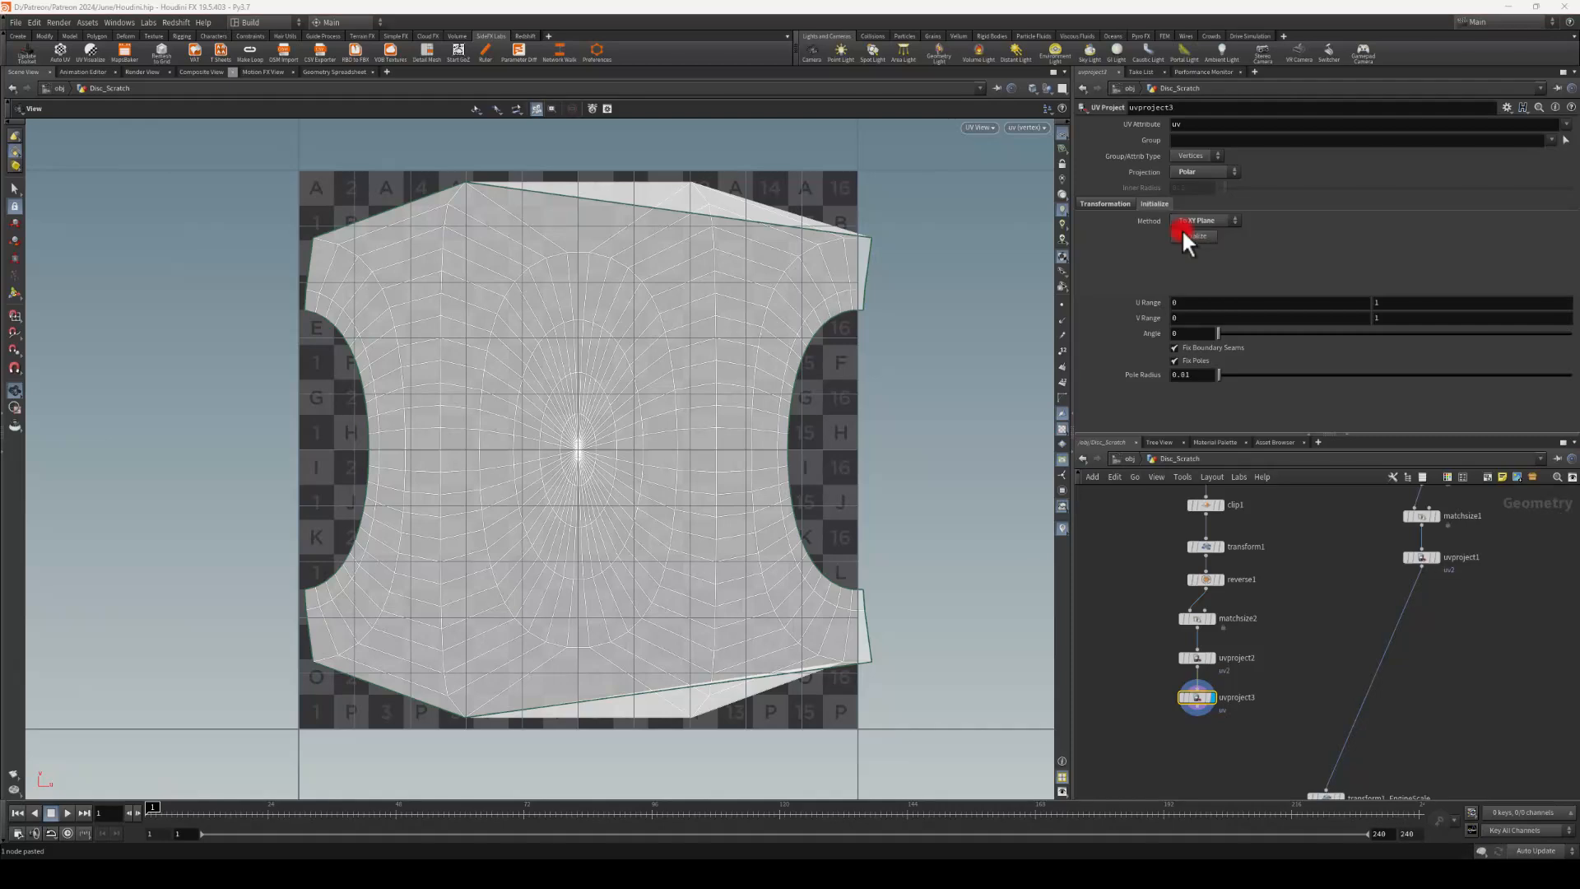
{"action": "left_click", "coordinate": [1186, 235]}
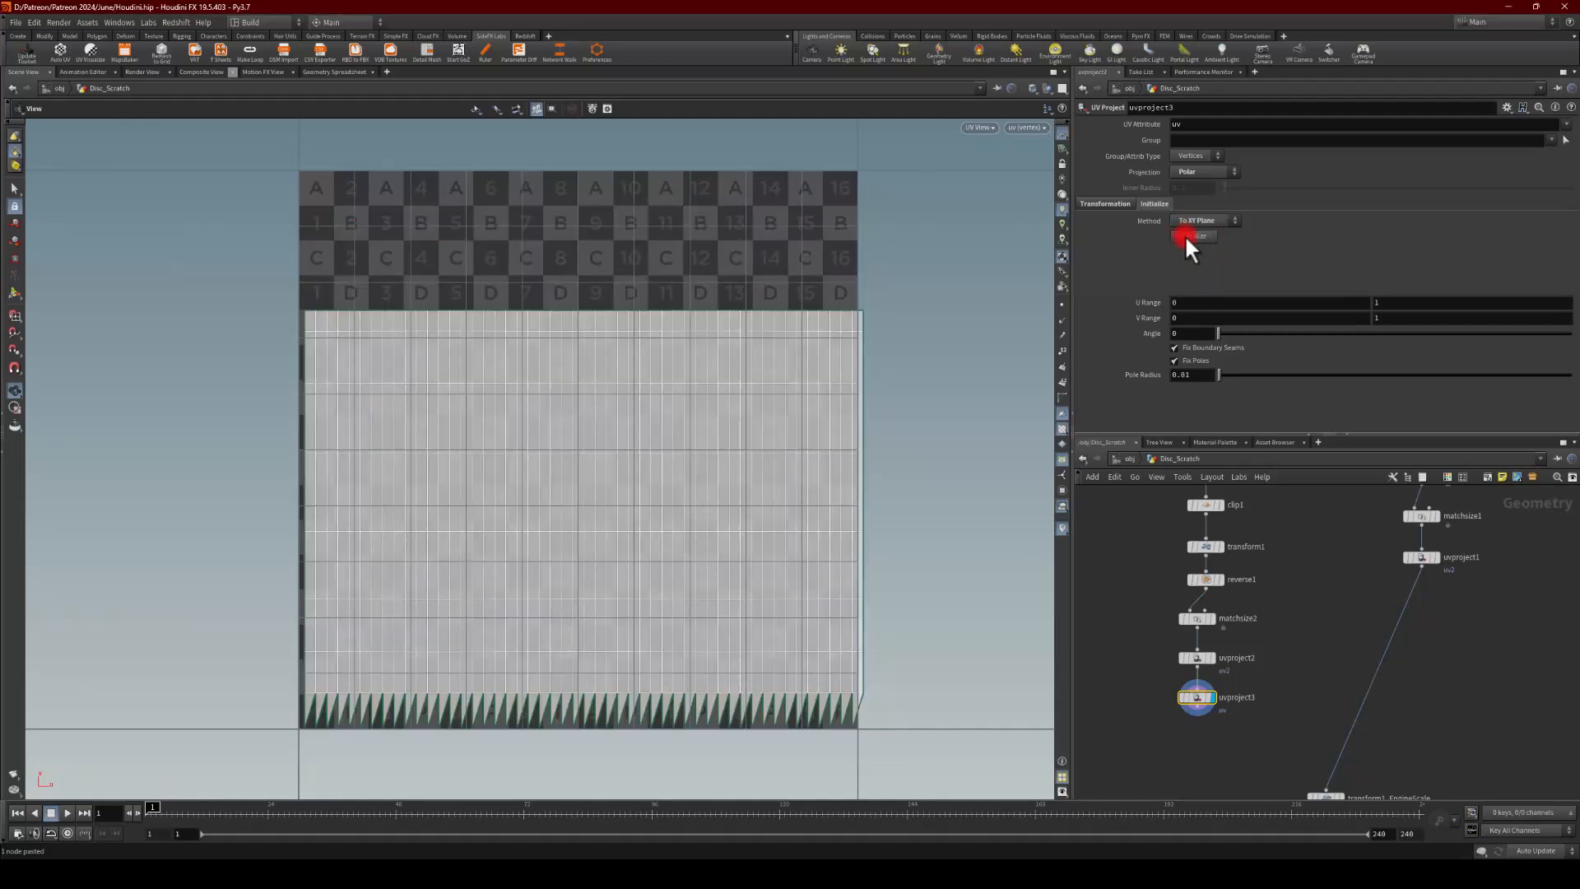
Step: Initialize the polar projection using the To YZ Plane method
{"action": "left_click", "coordinate": [1187, 221]}
{"action": "left_click", "coordinate": [1187, 240]}
{"action": "left_click", "coordinate": [1186, 235]}
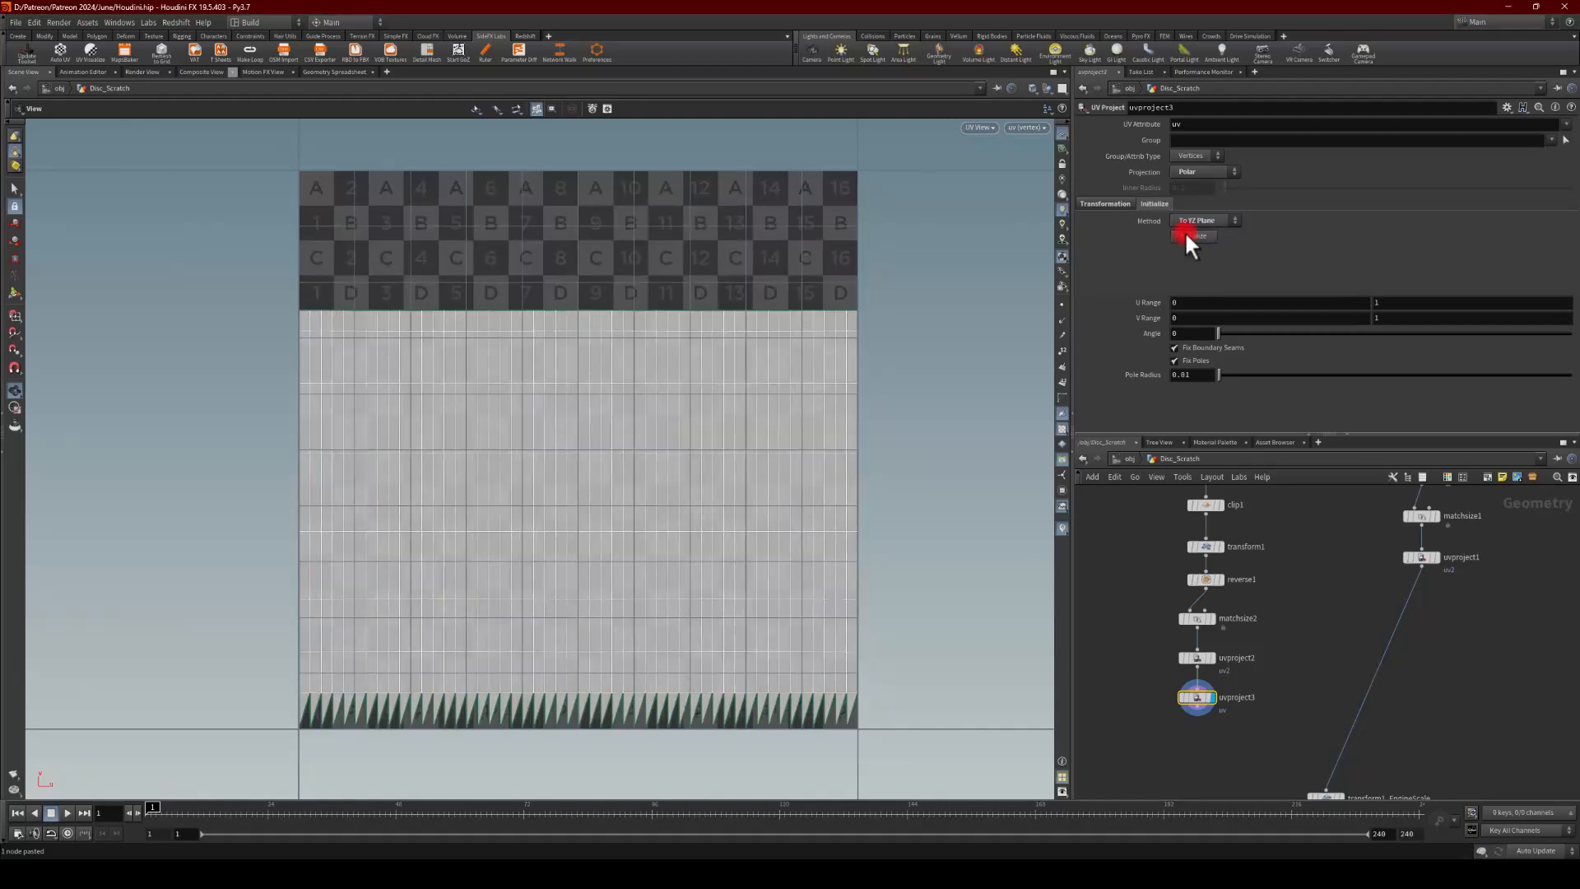
{"action": "left_click", "coordinate": [1183, 239]}
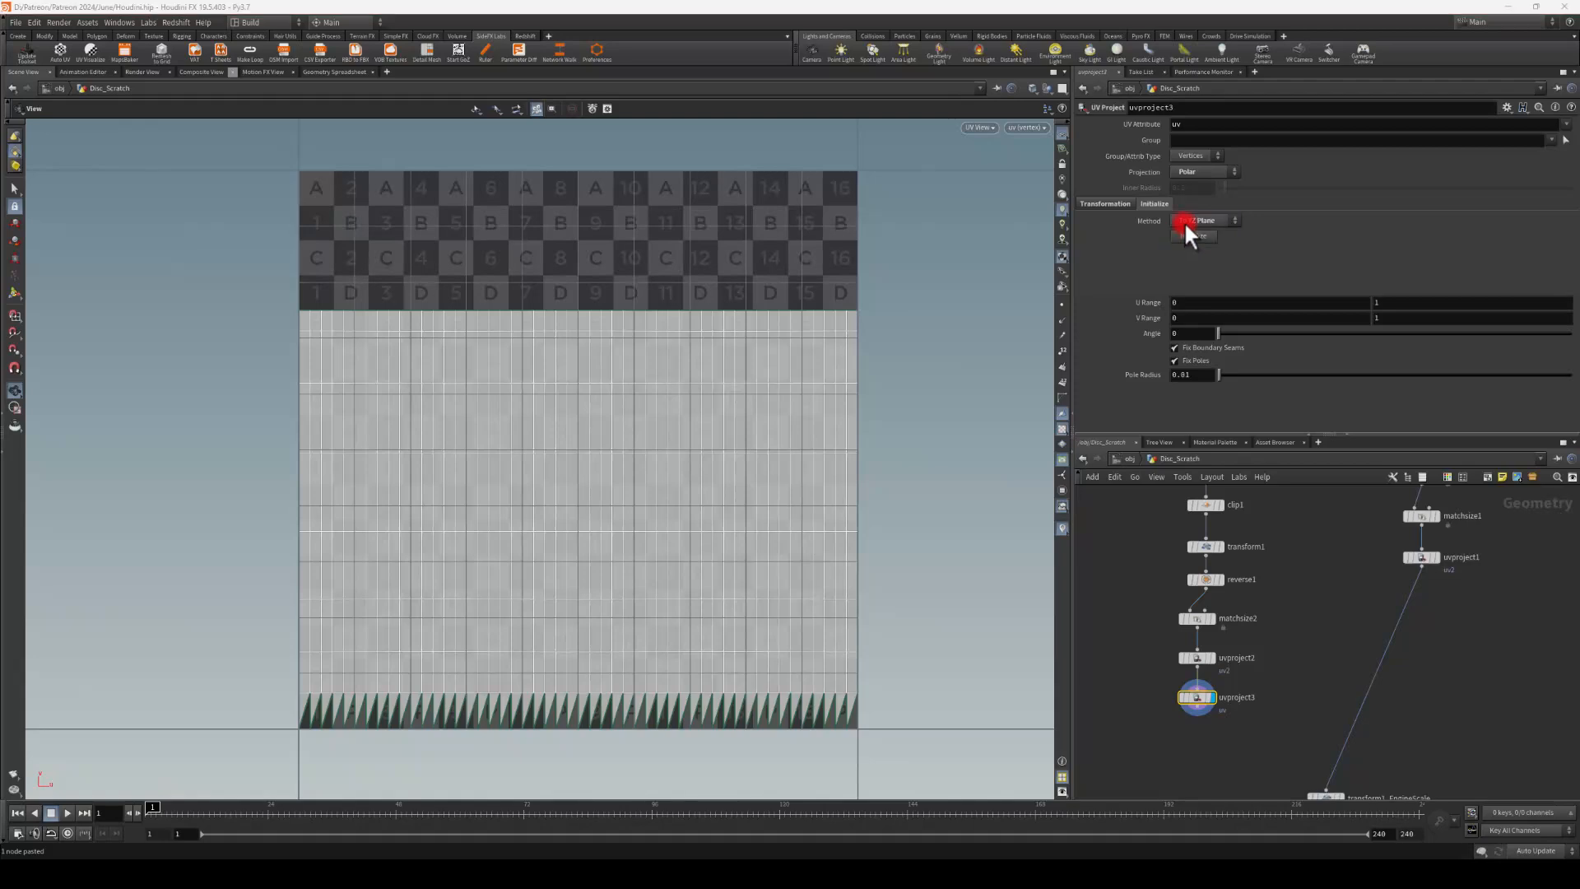
Step: Append a UV Transform node to the polar UV Project node, align it in the chain and display it
{"action": "scroll", "coordinate": [1200, 724], "scroll_direction": "up", "scroll_amount": 3}
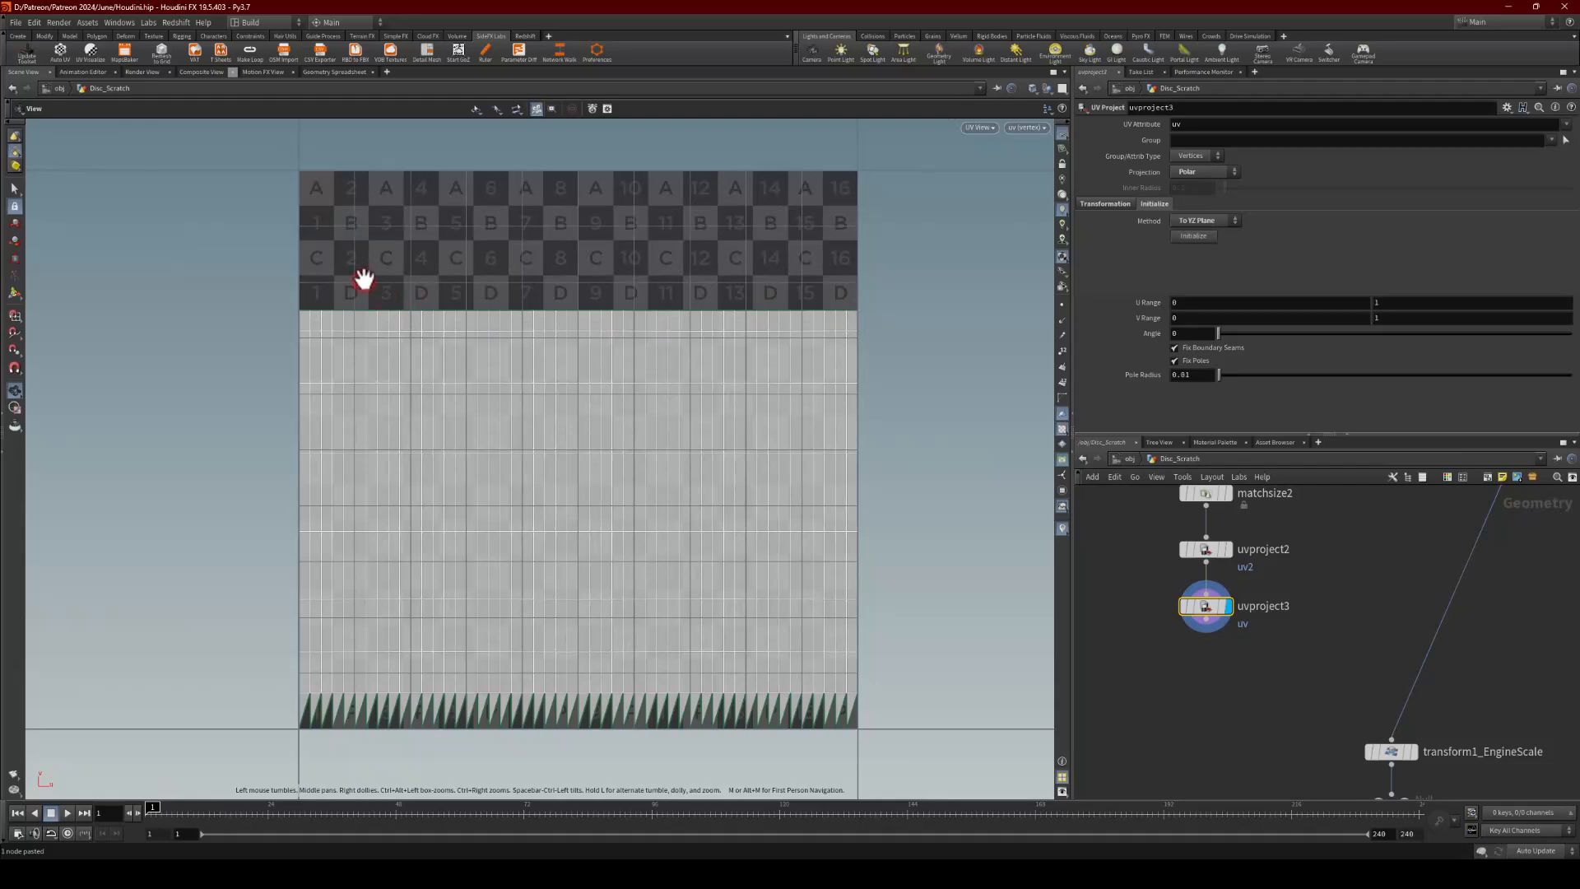
{"action": "key", "text": "Tab"}
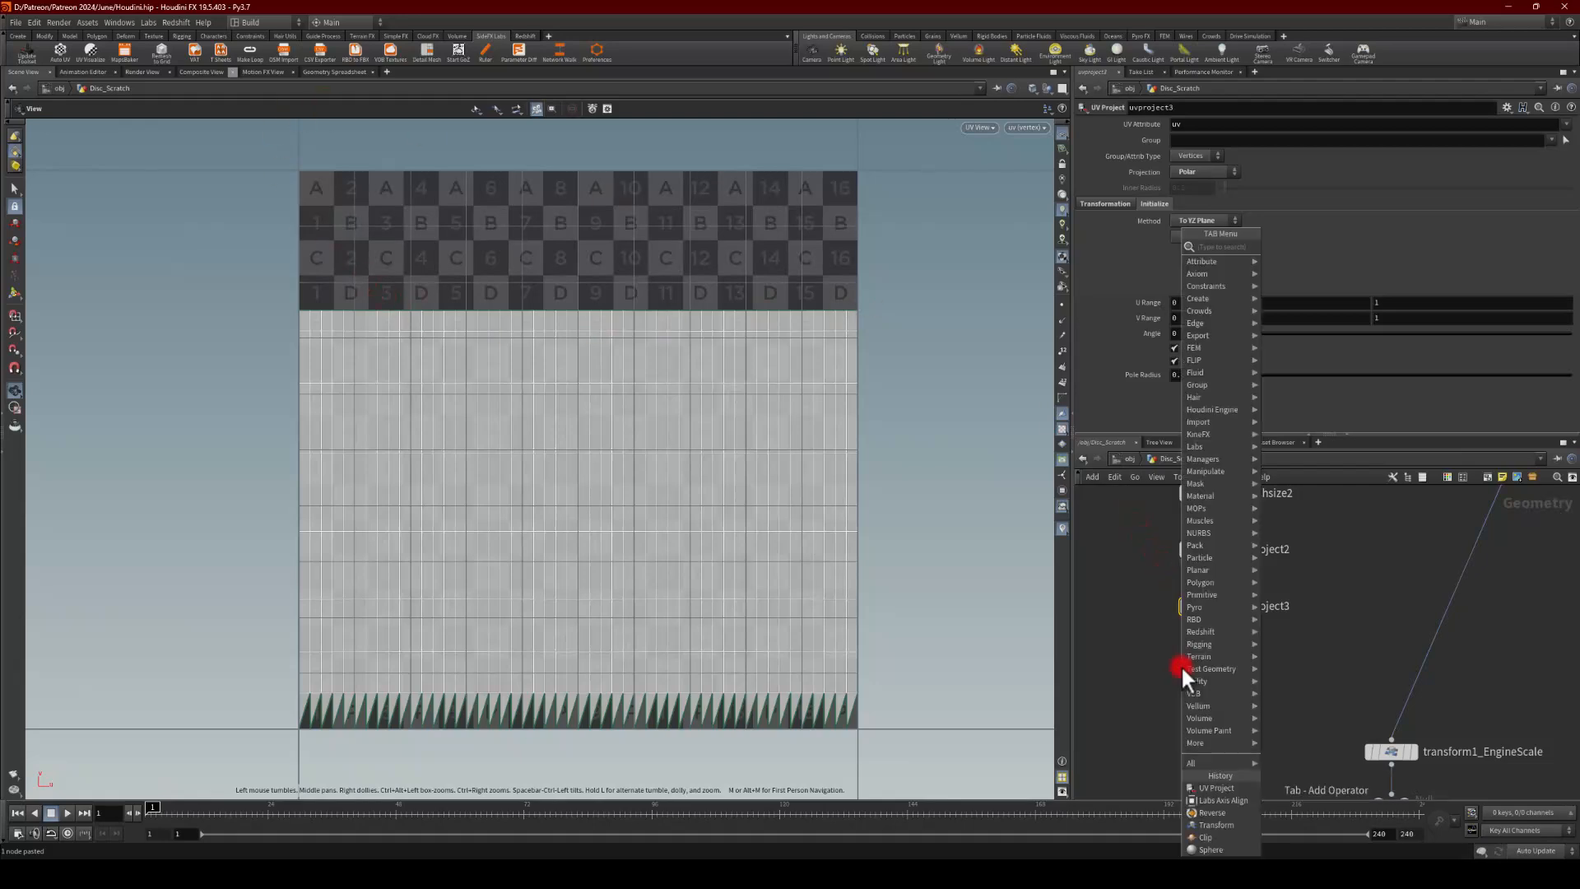
{"action": "type", "text": "uv trans"}
{"action": "key", "text": "Return"}
{"action": "left_click", "coordinate": [1182, 665]}
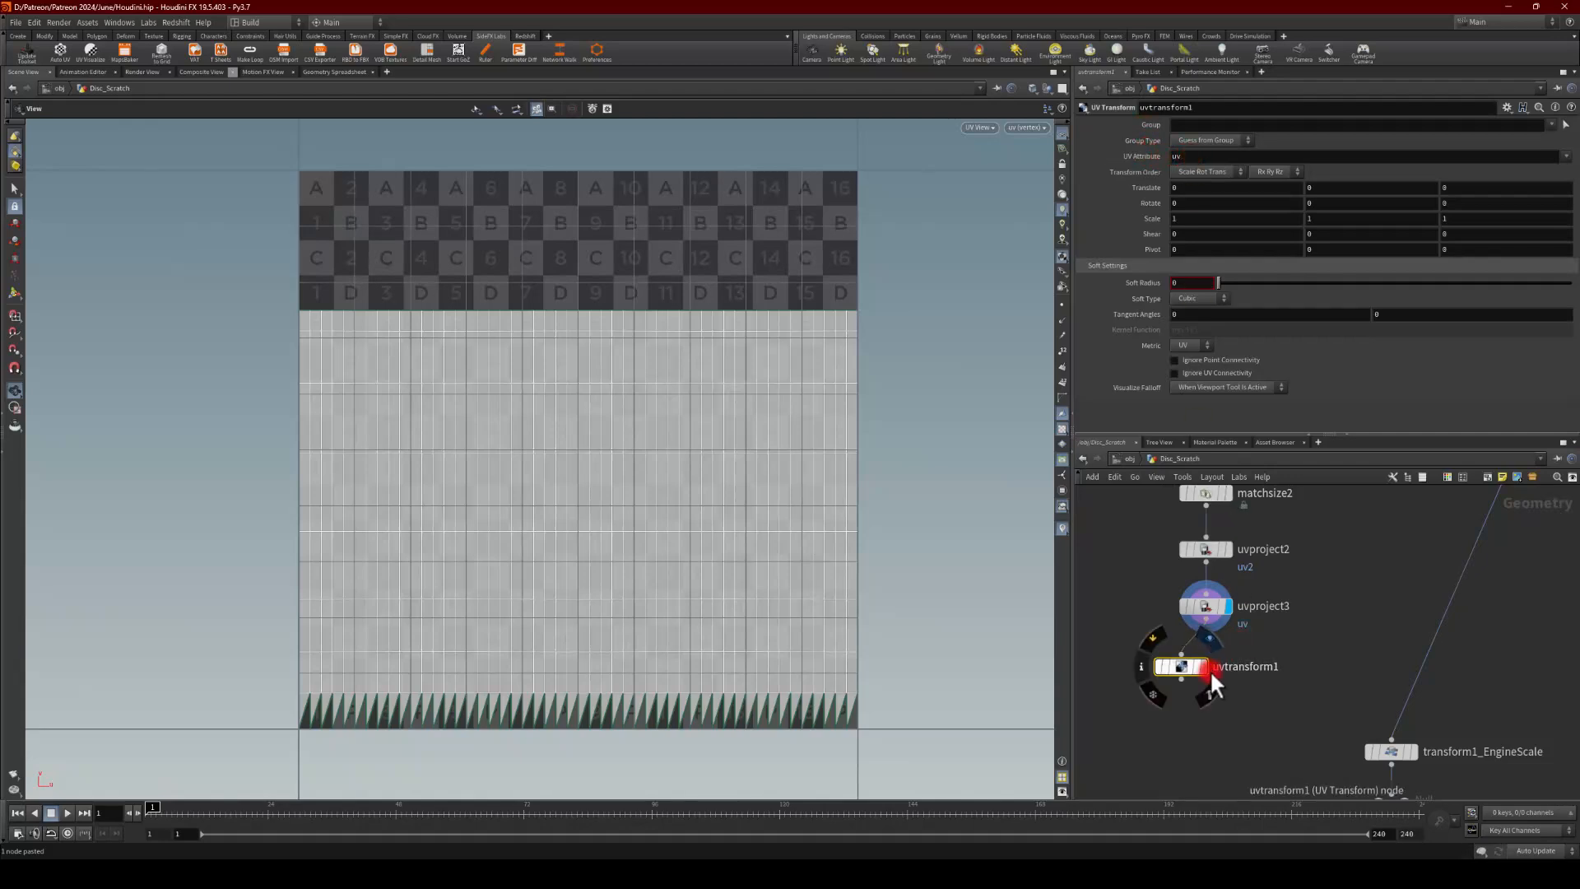
{"action": "mouse_move", "coordinate": [1205, 669]}
{"action": "left_mouse_down"}
{"action": "mouse_move", "coordinate": [1185, 665]}
{"action": "mouse_move", "coordinate": [1207, 667]}
{"action": "left_mouse_up"}
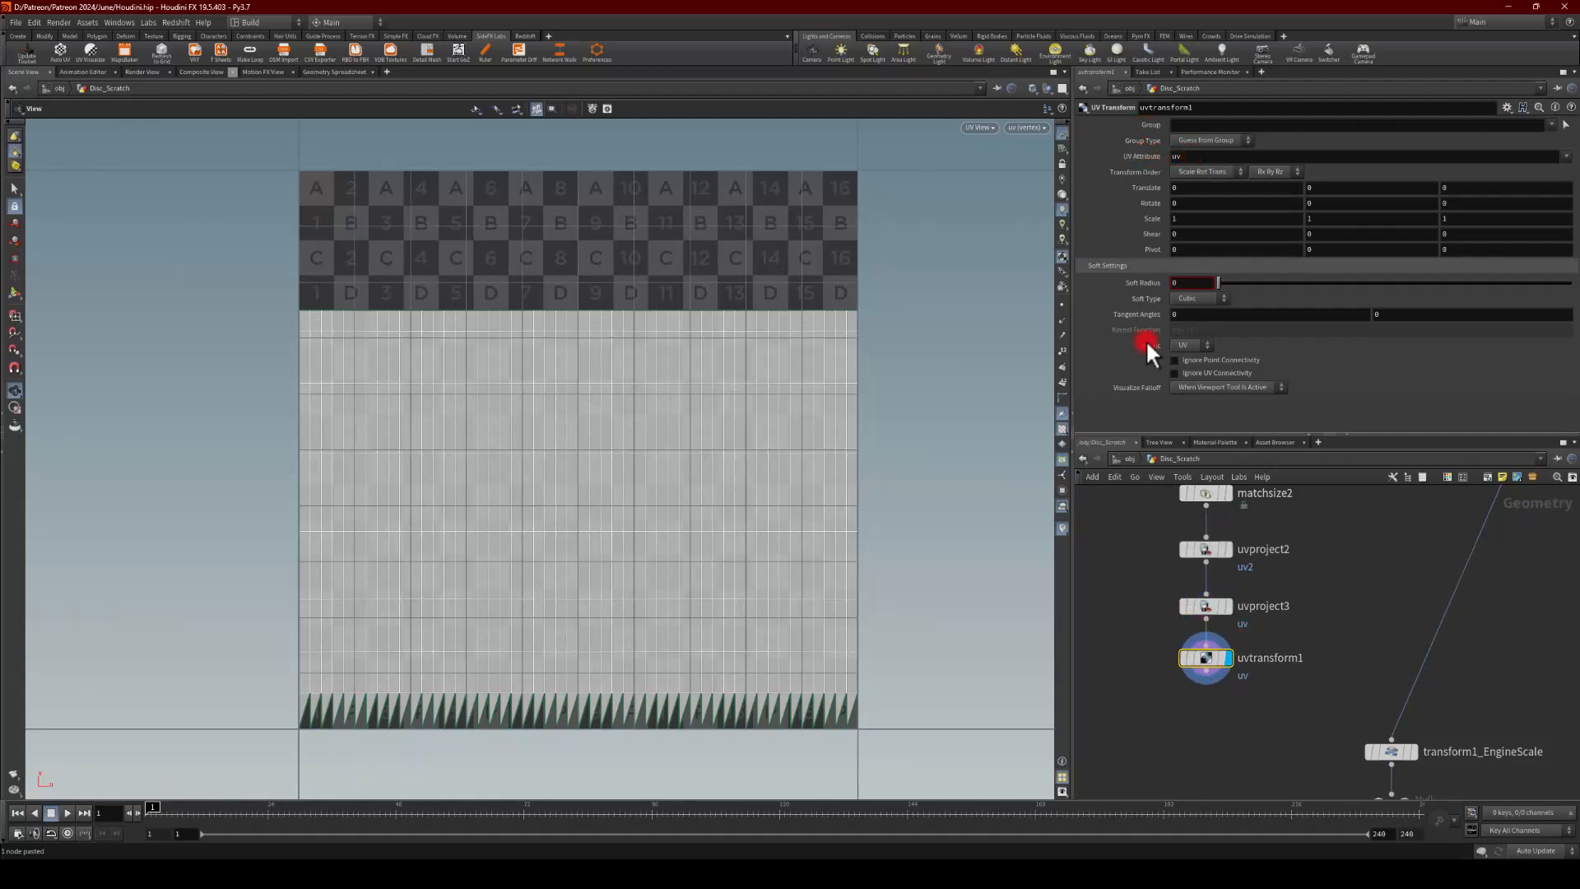
Step: Set the UV Transform's X scale to the expression 1/$SIZEX
{"action": "left_click", "coordinate": [1183, 219]}
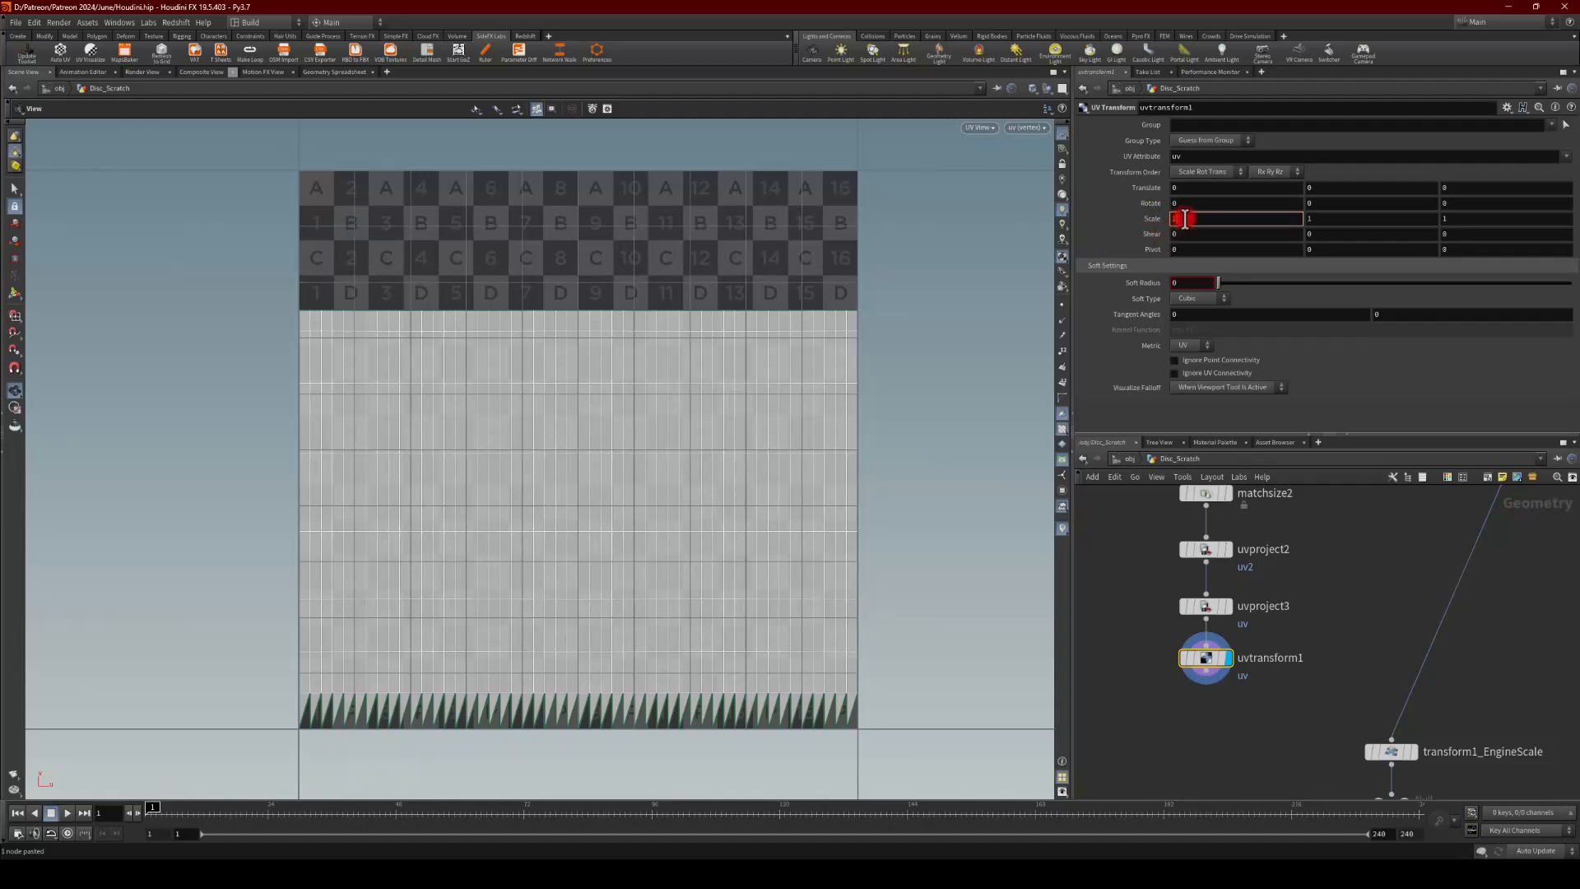
{"action": "type", "text": "1/"}
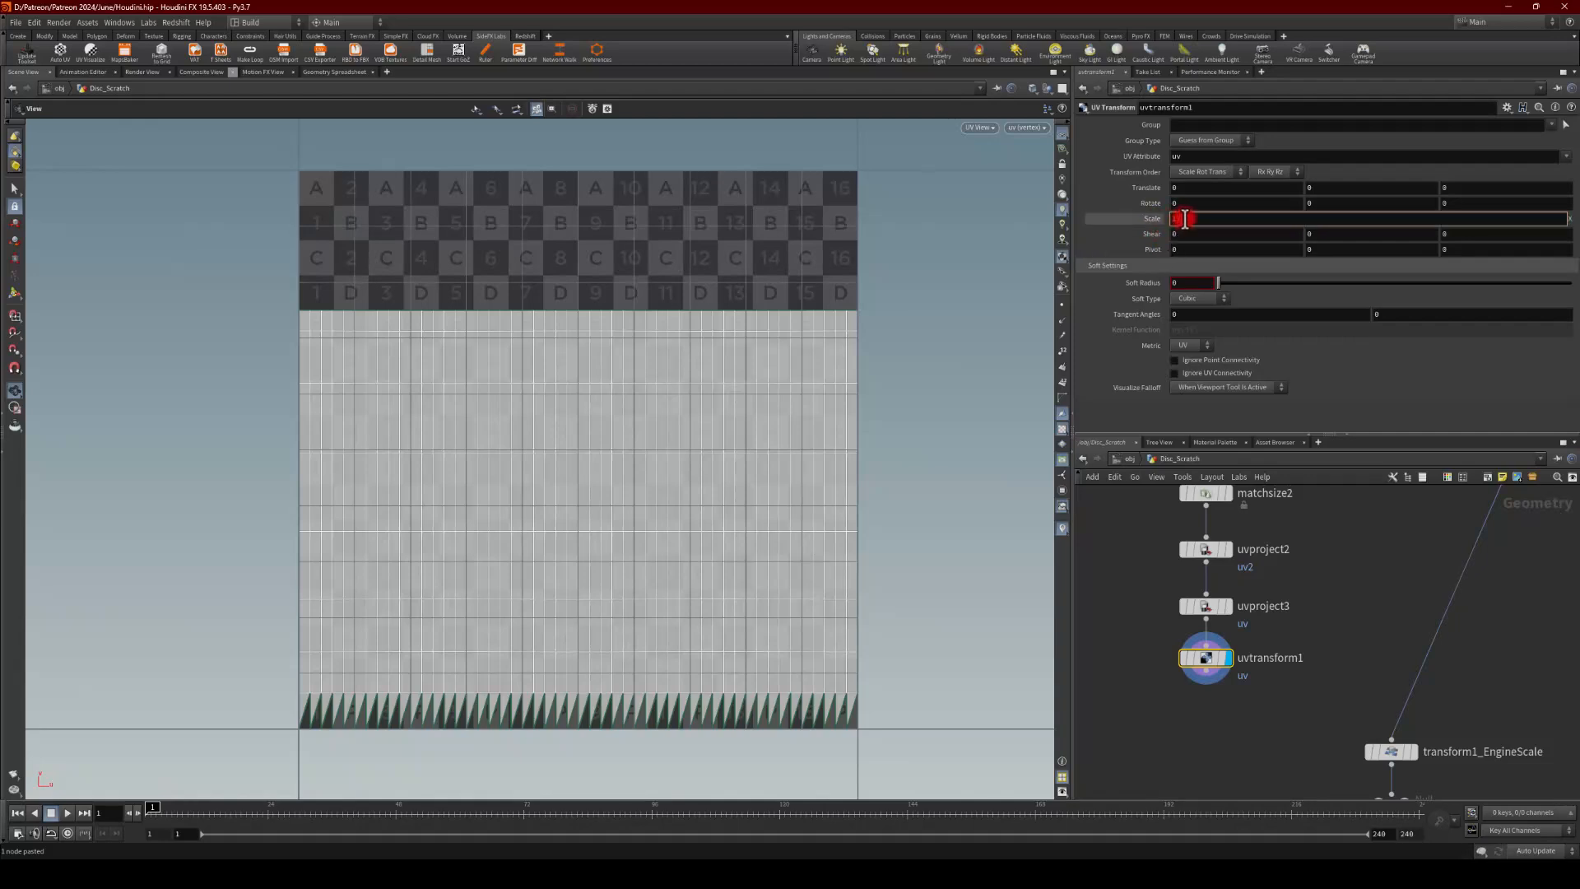
{"action": "type", "text": "$"}
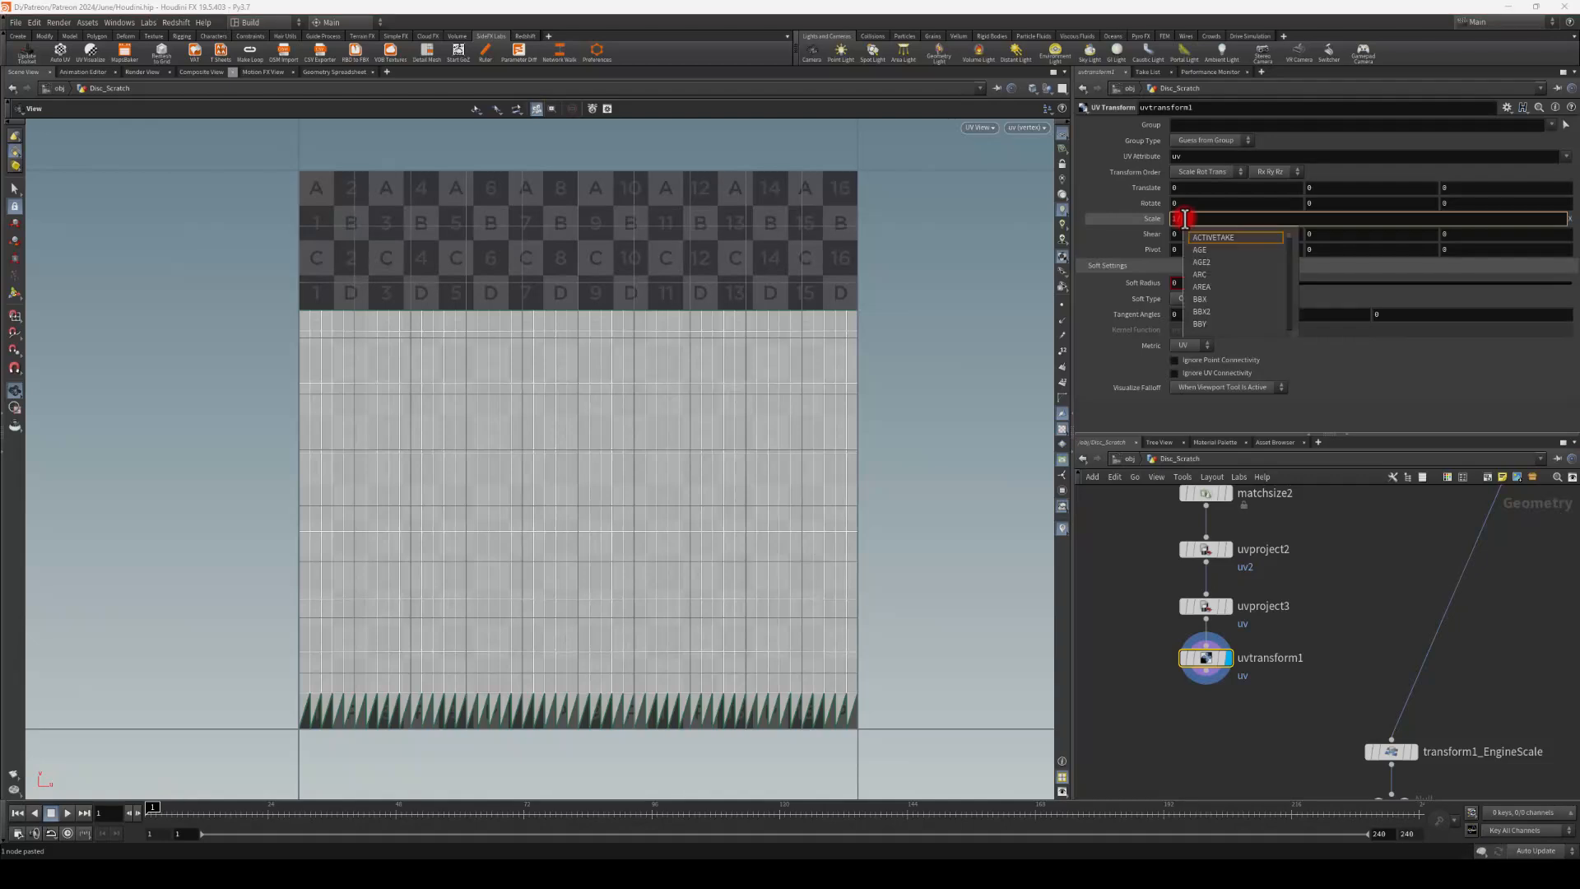
{"action": "type", "text": "SIZE"}
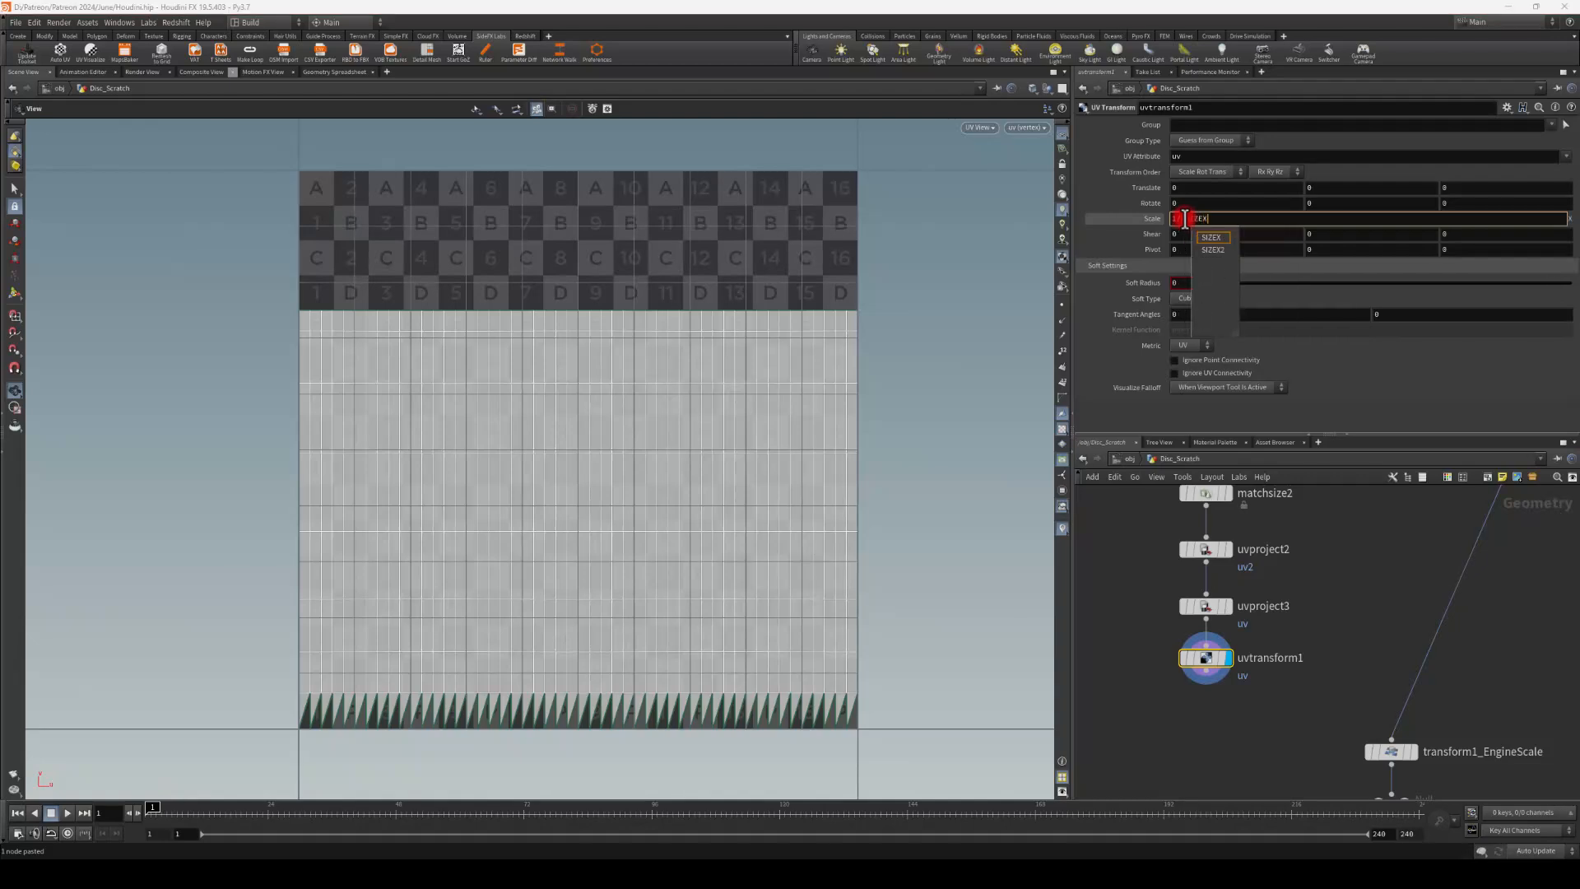
{"action": "type", "text": "X"}
{"action": "key", "text": "Return"}
Step: Reuse the X scale expression for the UV Transform's Y scale, changed to 1/$SIZEY
{"action": "left_click_drag", "start_coordinate": [1219, 224], "coordinate": [1147, 225]}
{"action": "left_click", "coordinate": [1335, 246]}
{"action": "left_click_drag", "start_coordinate": [1307, 215], "coordinate": [1289, 224]}
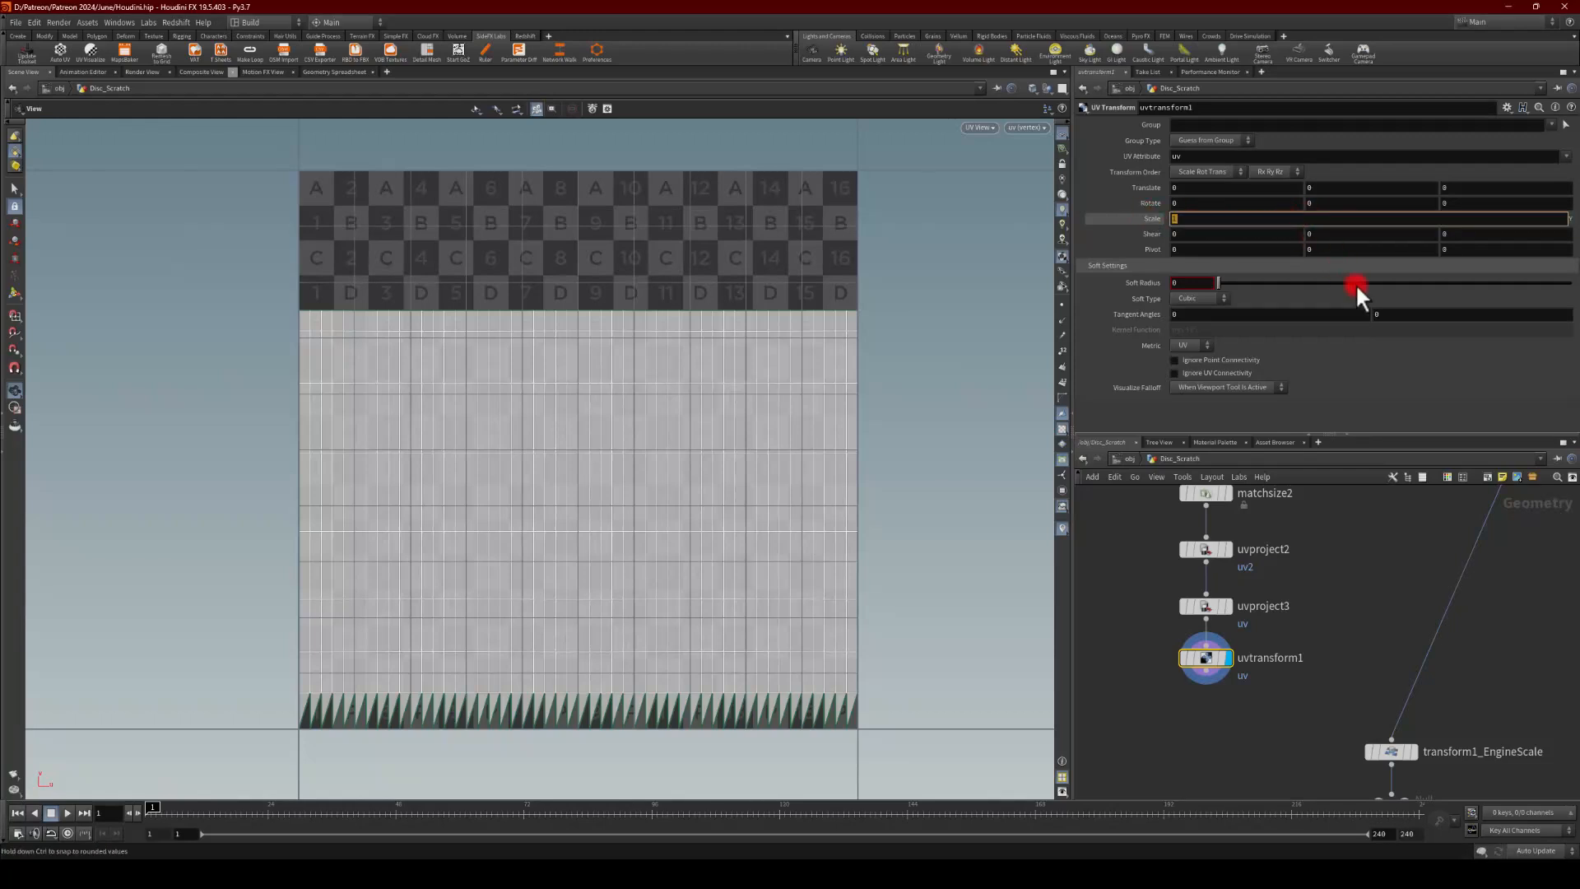
{"action": "key", "text": "BackSpace"}
{"action": "type", "text": "Y"}
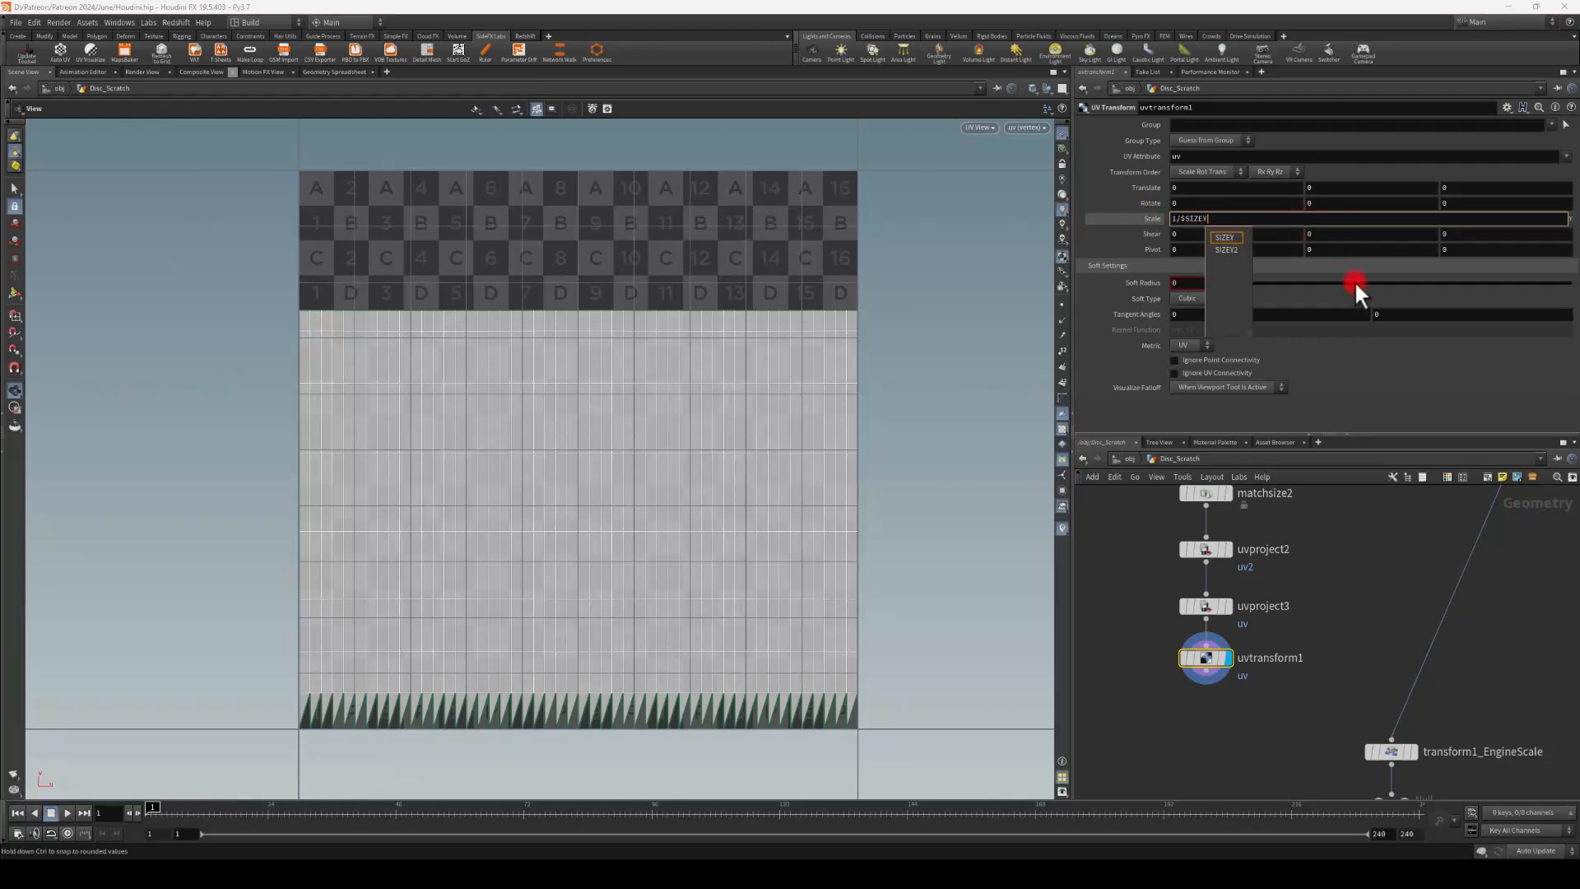
{"action": "key", "text": "Return"}
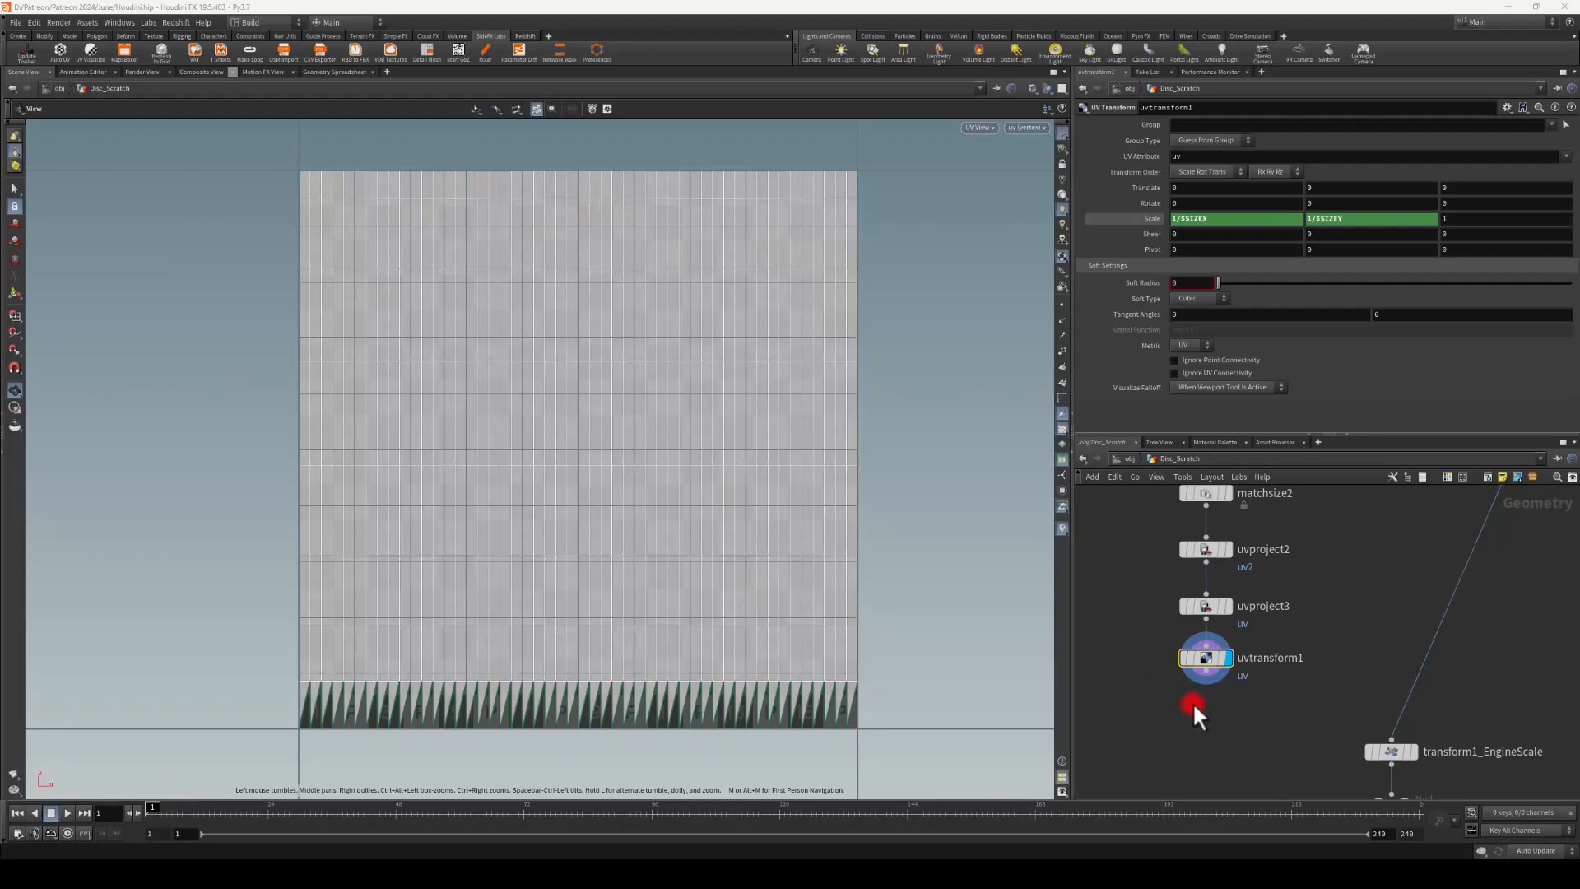
Step: Check the uv2 layout in the UV view and switch back to the uv layout
{"action": "middle_click_drag", "start_coordinate": [1167, 675], "coordinate": [1185, 702]}
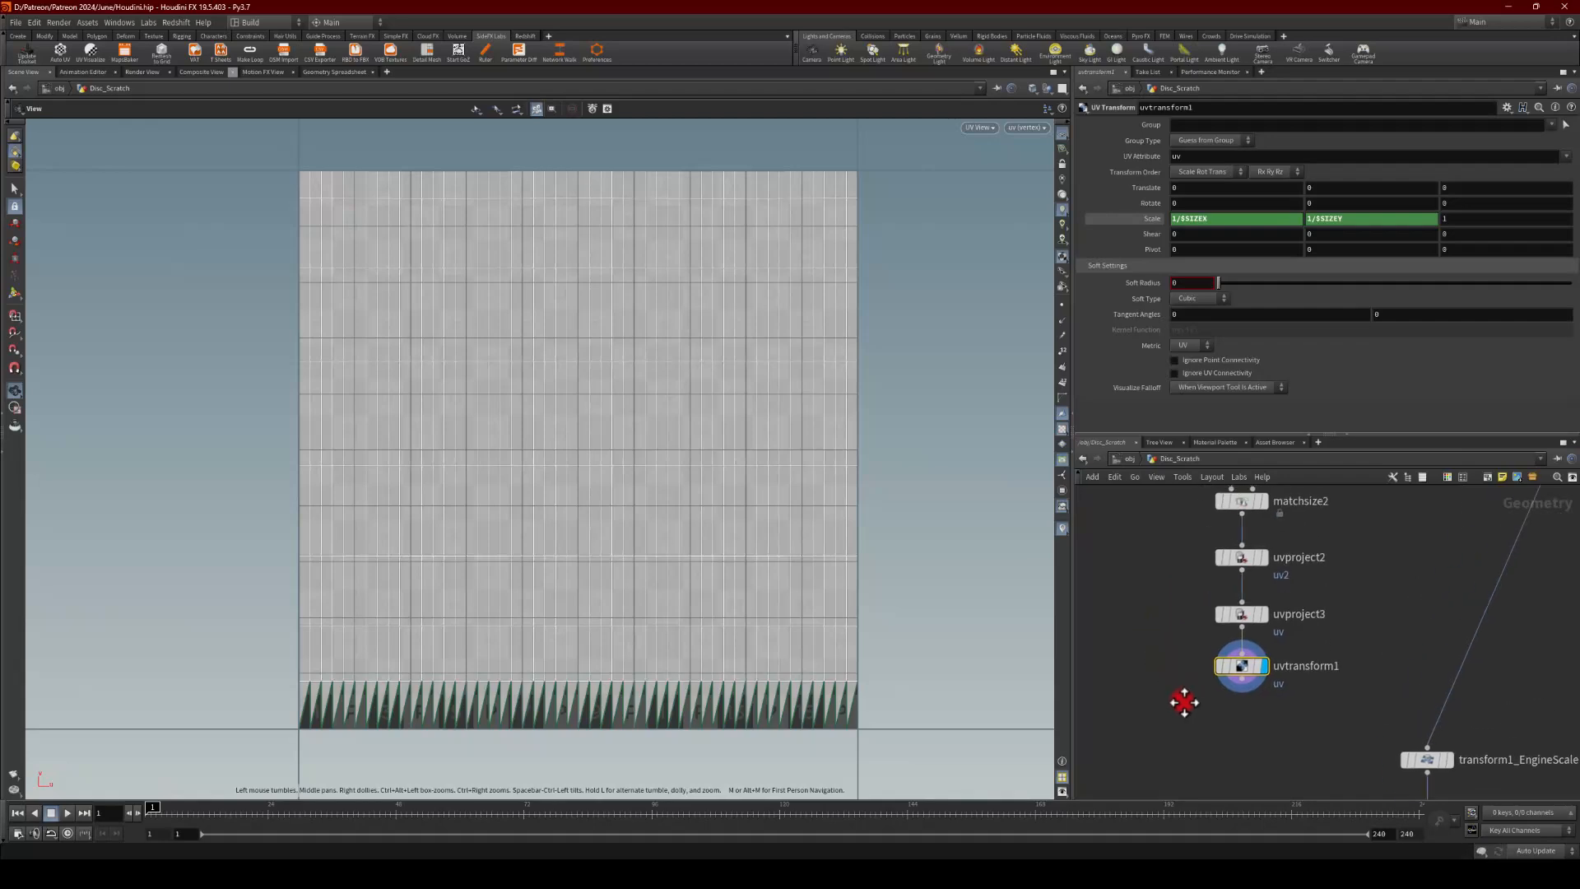
{"action": "left_click", "coordinate": [1019, 125]}
{"action": "left_click", "coordinate": [1024, 174]}
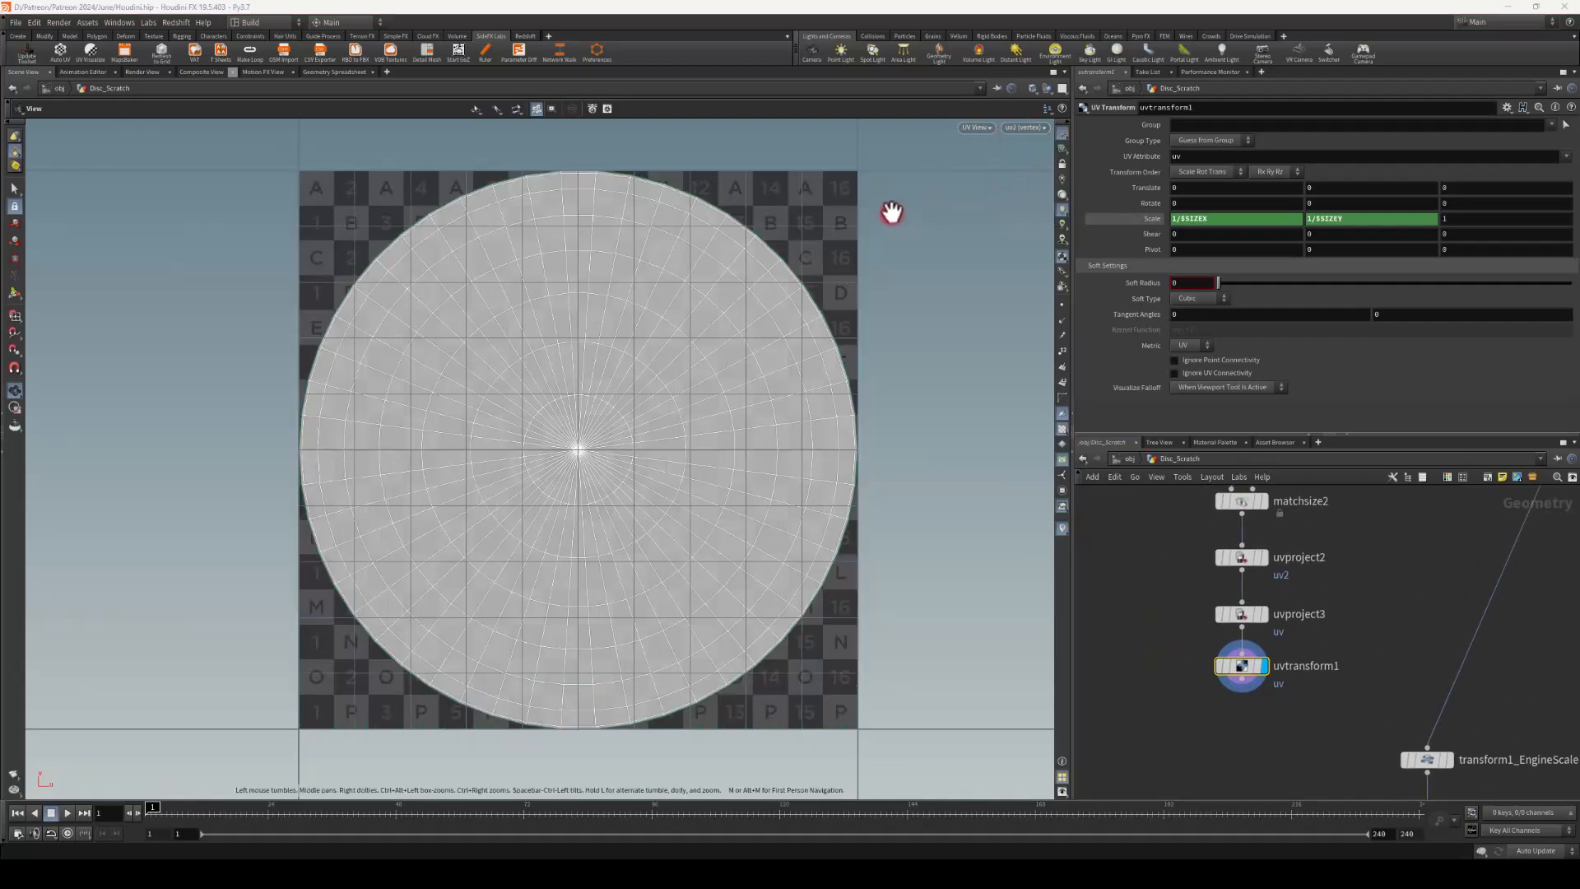
{"action": "left_click", "coordinate": [998, 128]}
{"action": "left_click", "coordinate": [1019, 160]}
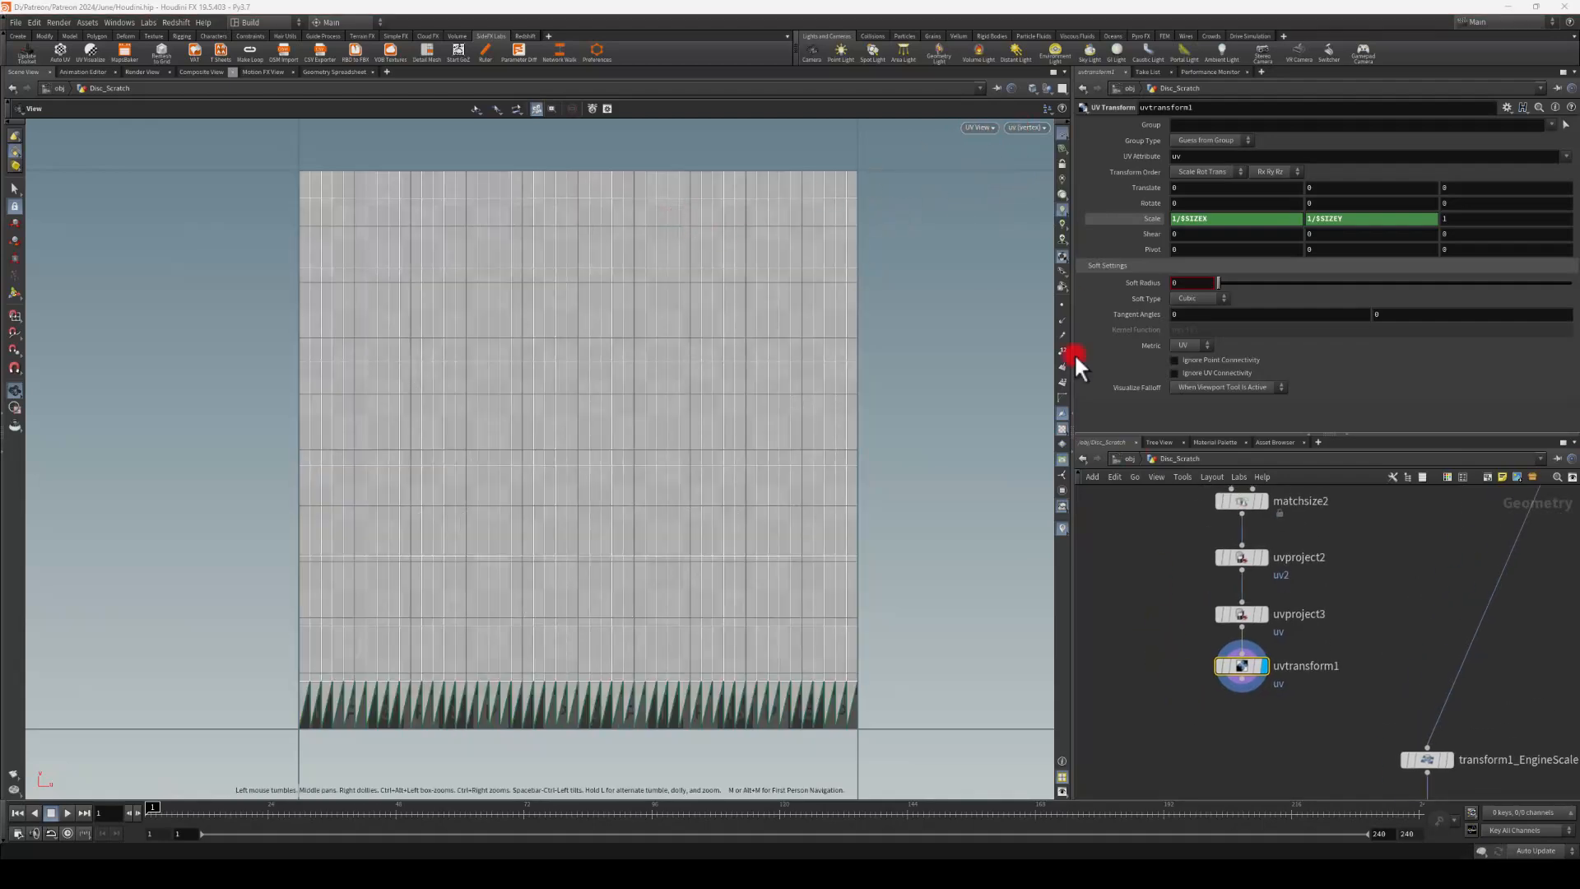
Step: Return to the perspective view and append a displayed Attribute Adjust Color node to the UV Transform, with a Bounding Box pattern
{"action": "middle_click_drag", "start_coordinate": [1143, 615], "coordinate": [1140, 571]}
{"action": "scroll", "coordinate": [1137, 565], "scroll_direction": "down", "scroll_amount": 3}
{"action": "middle_click_drag", "start_coordinate": [1205, 670], "coordinate": [1181, 667]}
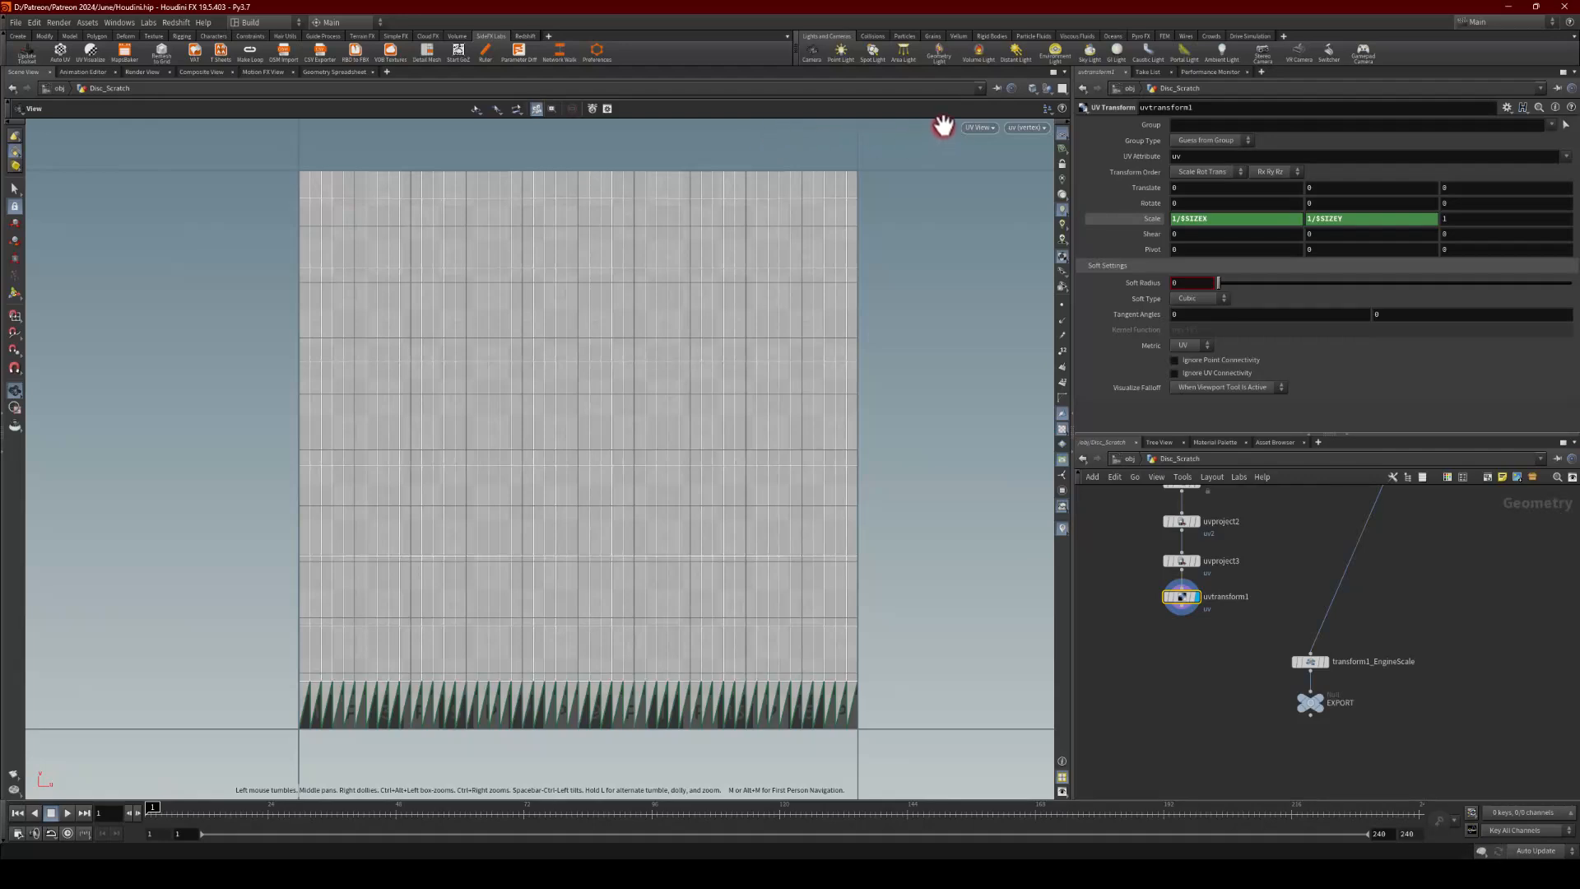
{"action": "left_click", "coordinate": [979, 127]}
{"action": "mouse_move", "coordinate": [982, 156]}
{"action": "left_click", "coordinate": [1079, 153]}
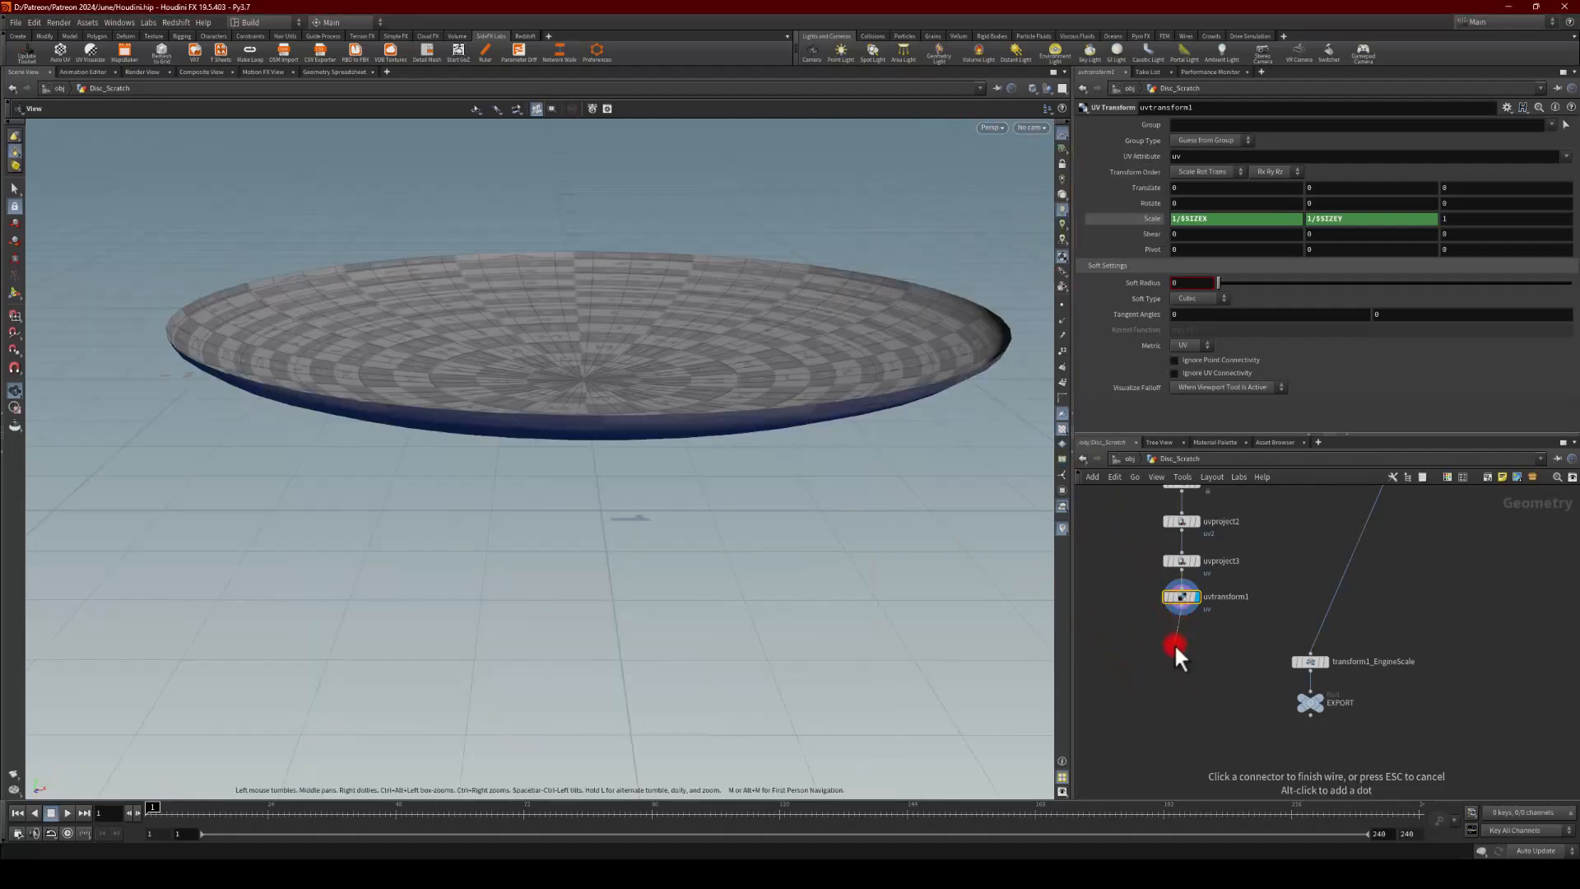
{"action": "key", "text": "Tab"}
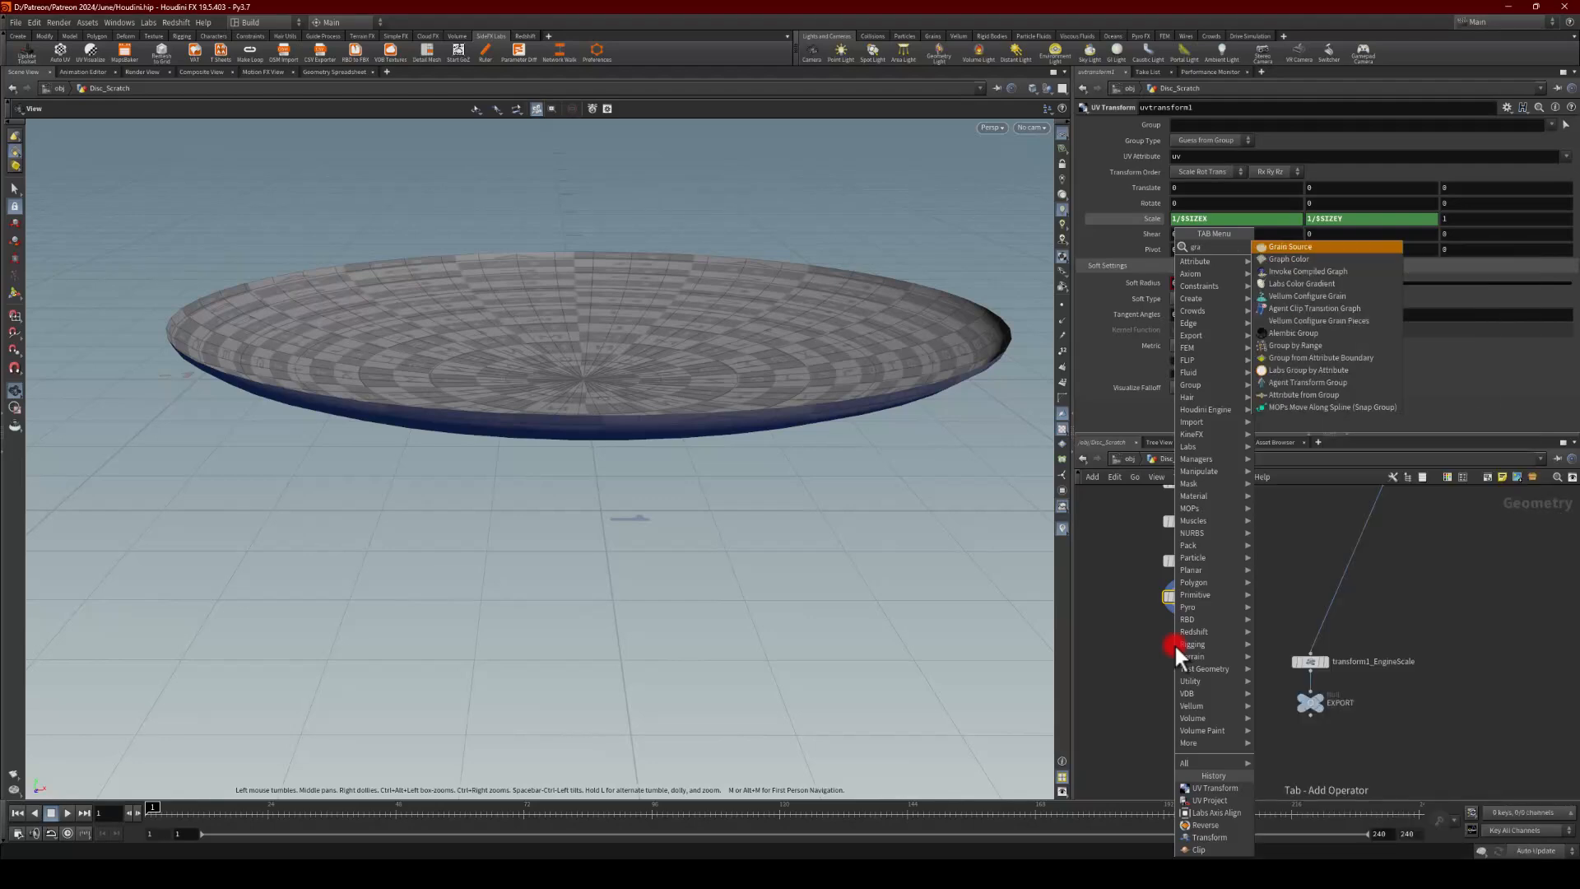
{"action": "type", "text": "color g"}
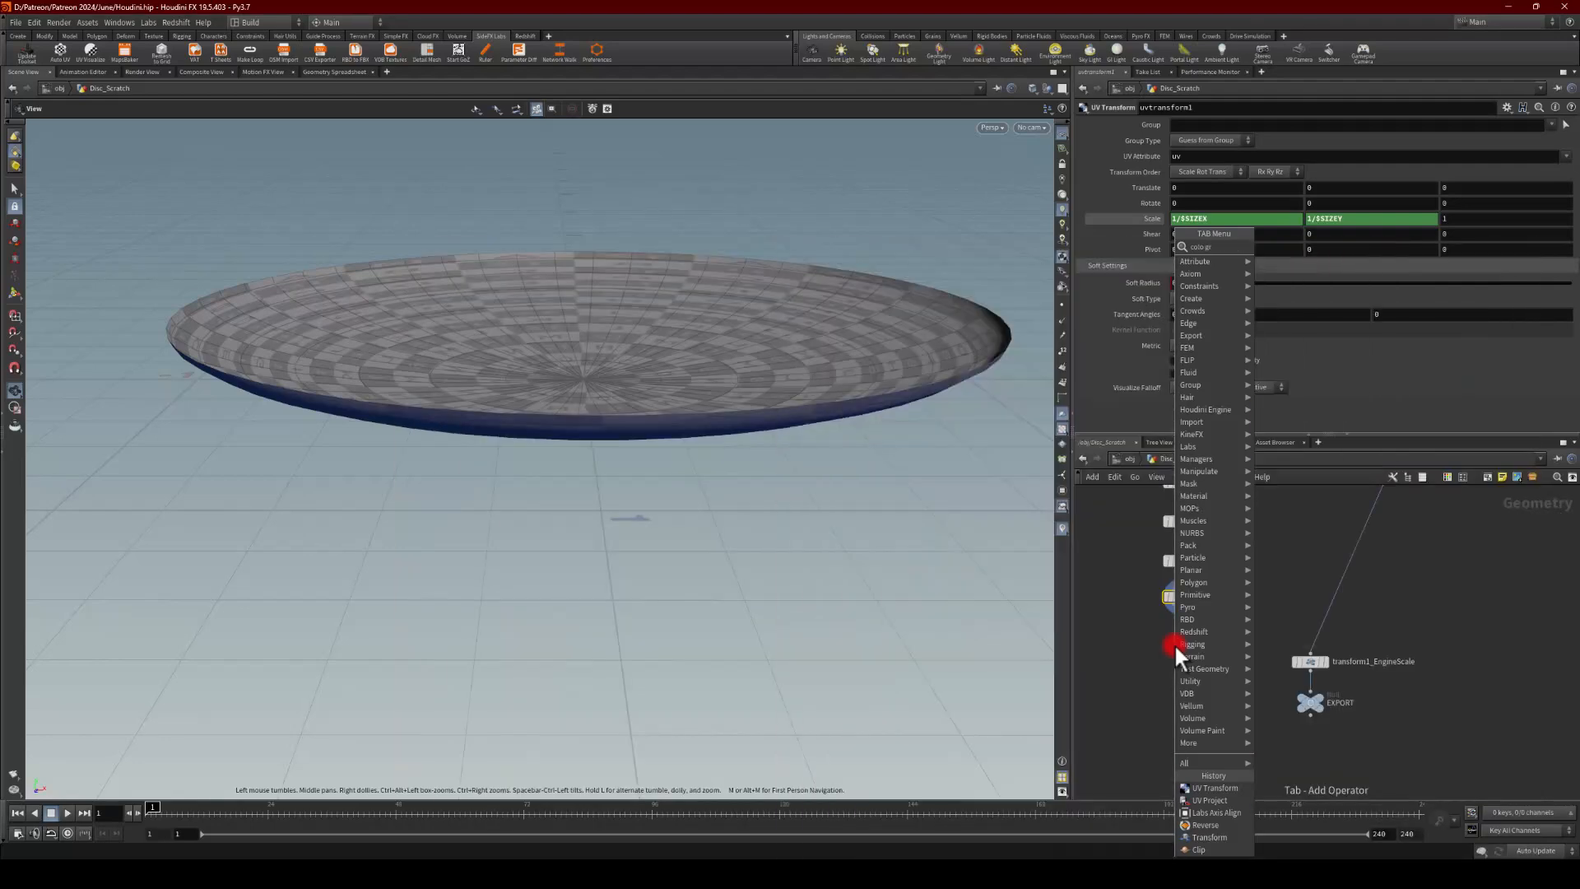
{"action": "key", "text": "Return"}
{"action": "left_click", "coordinate": [1192, 646]}
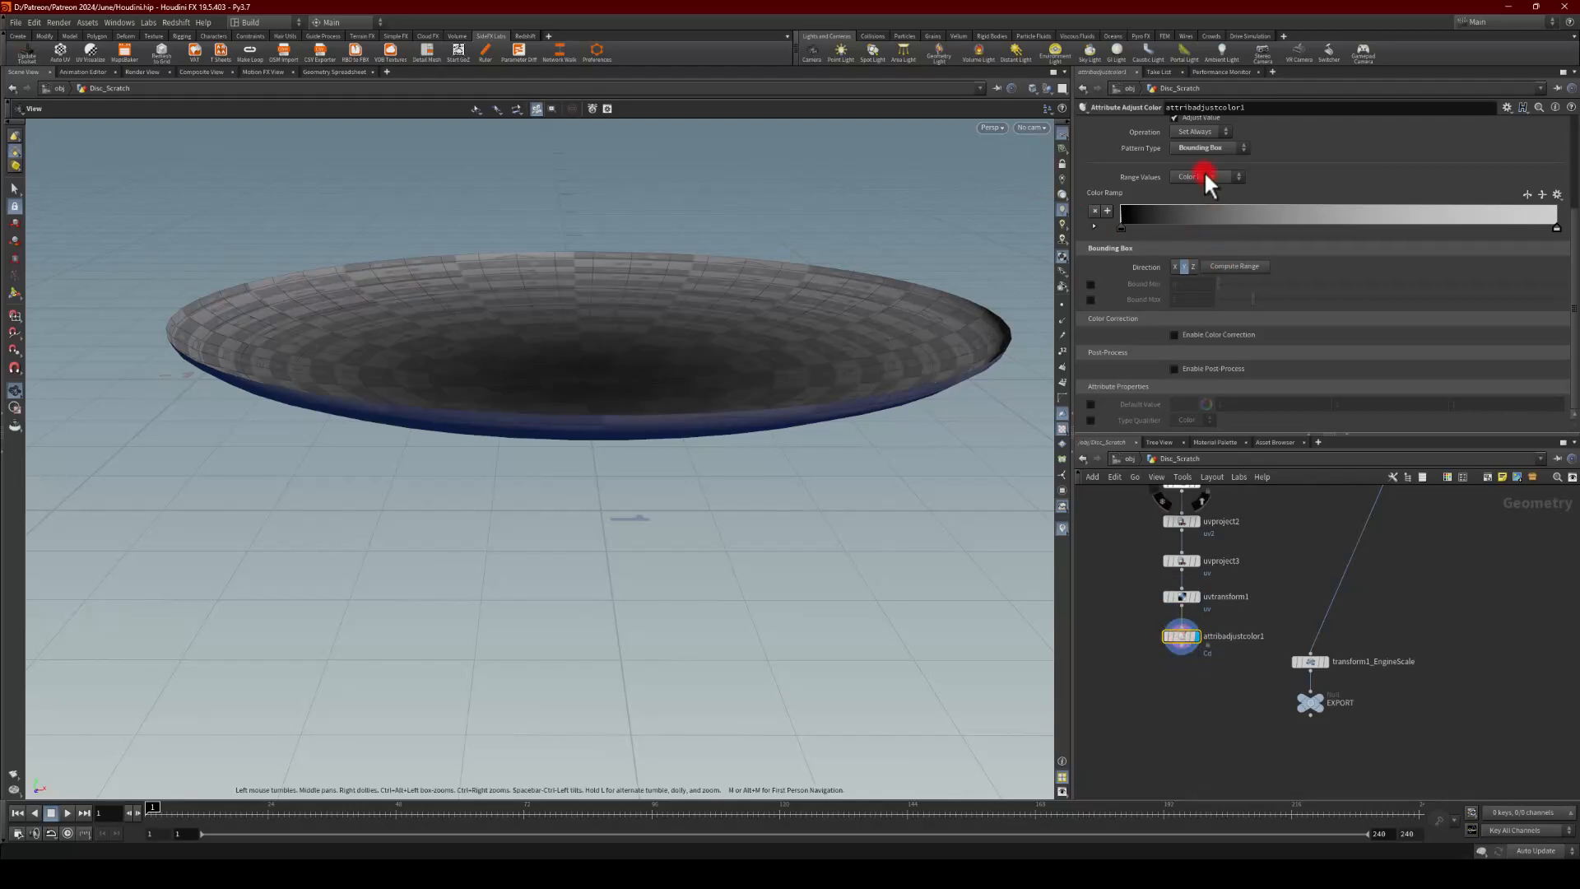
Step: Switch the Attribute Adjust Color node's pattern type to Radial and set its End Position X to 1
{"action": "left_click", "coordinate": [1236, 267]}
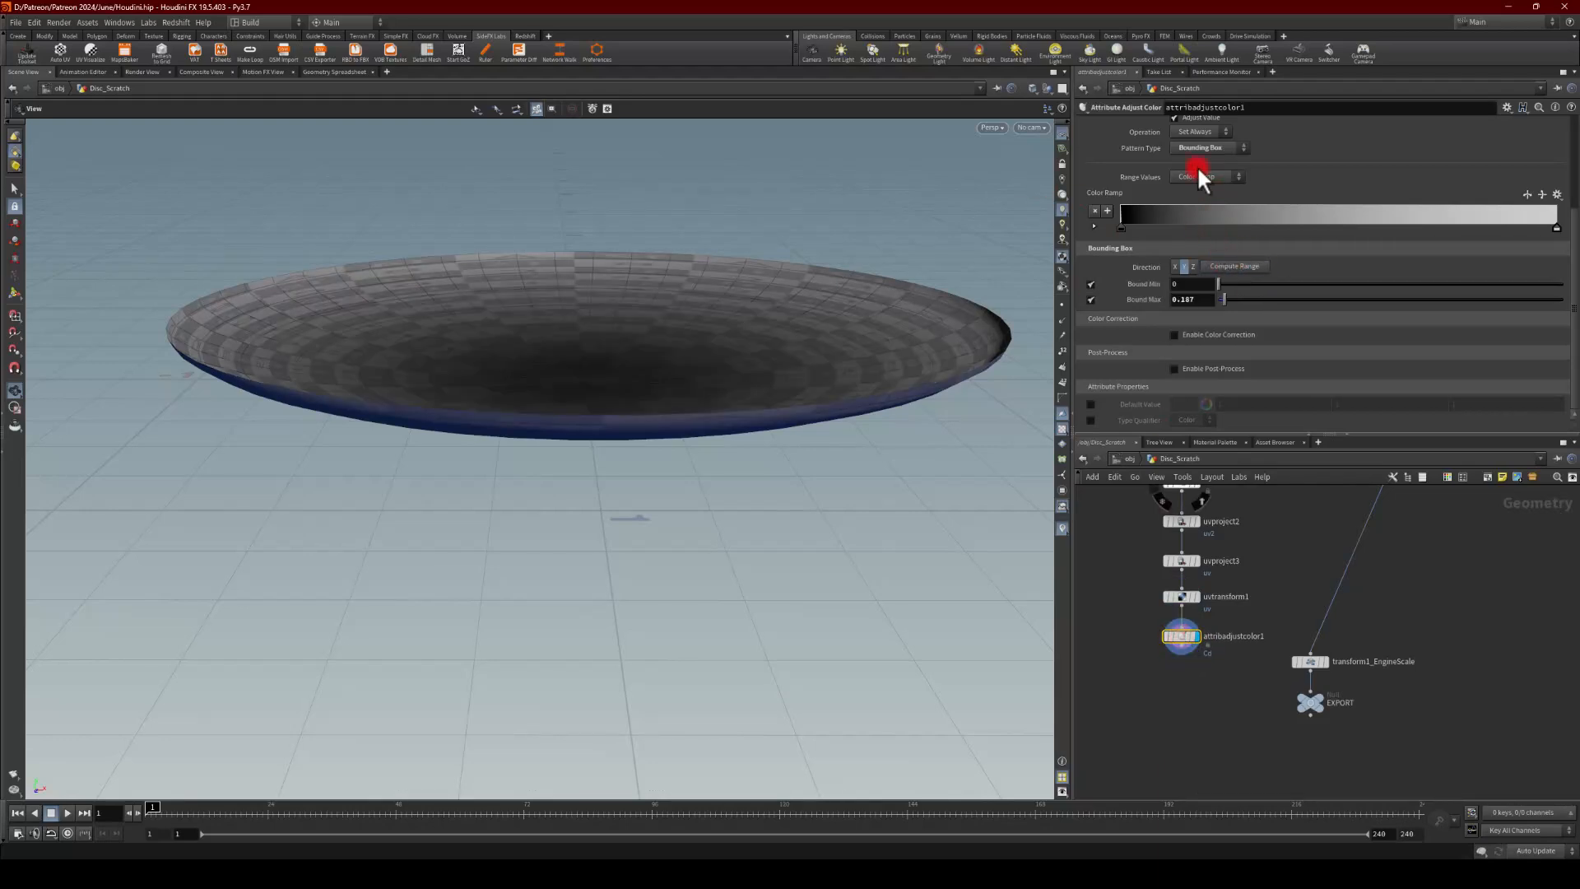
{"action": "left_click", "coordinate": [1189, 149]}
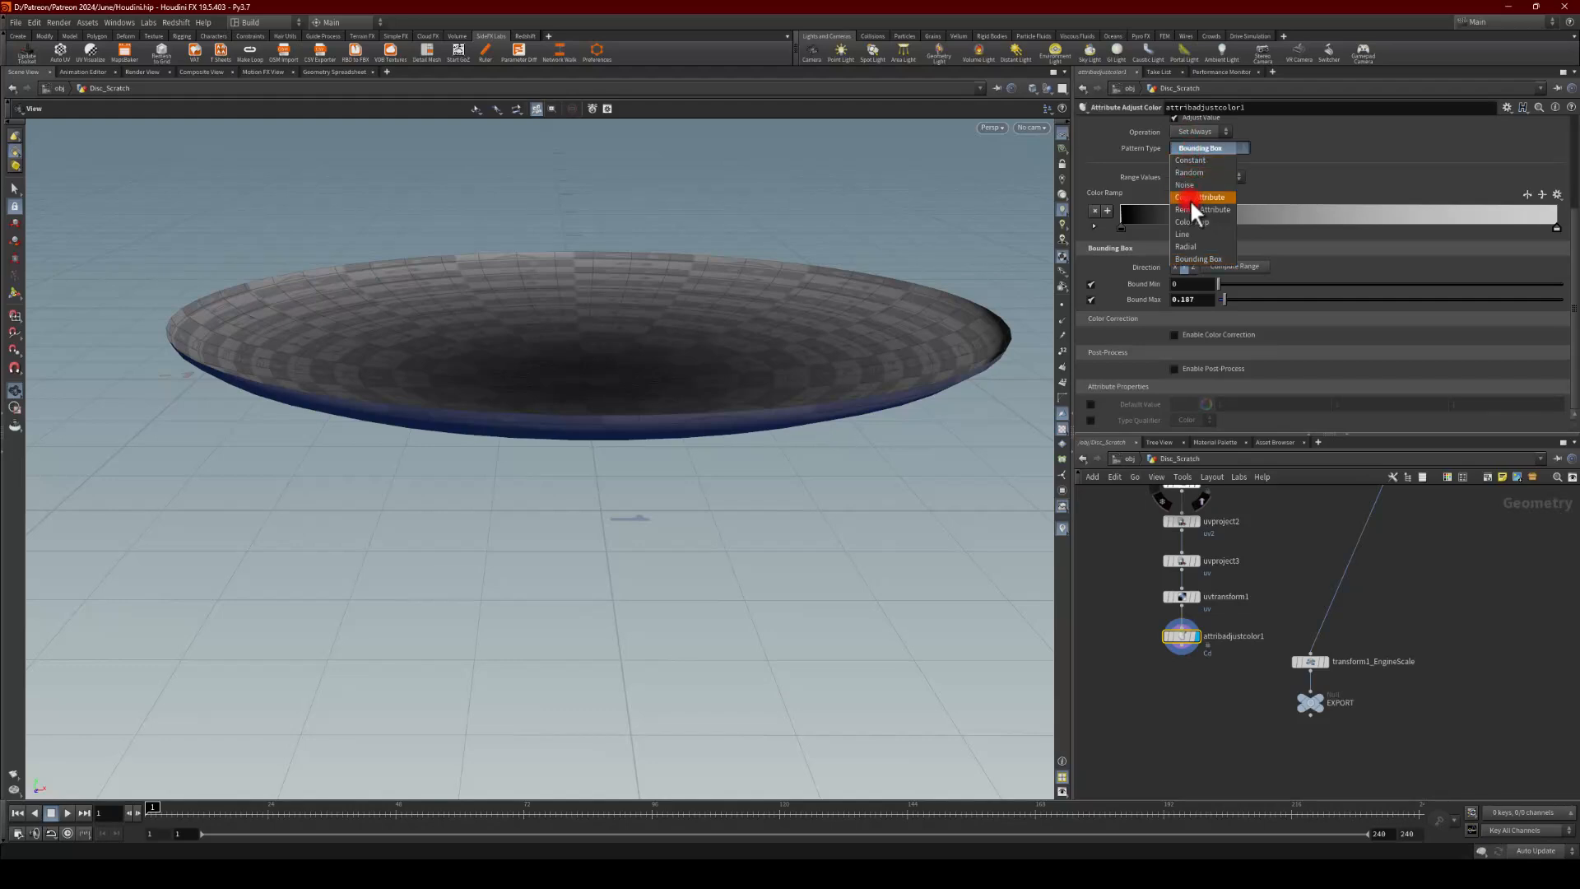
{"action": "left_click", "coordinate": [1191, 247]}
{"action": "left_click_drag", "start_coordinate": [569, 257], "coordinate": [620, 521]}
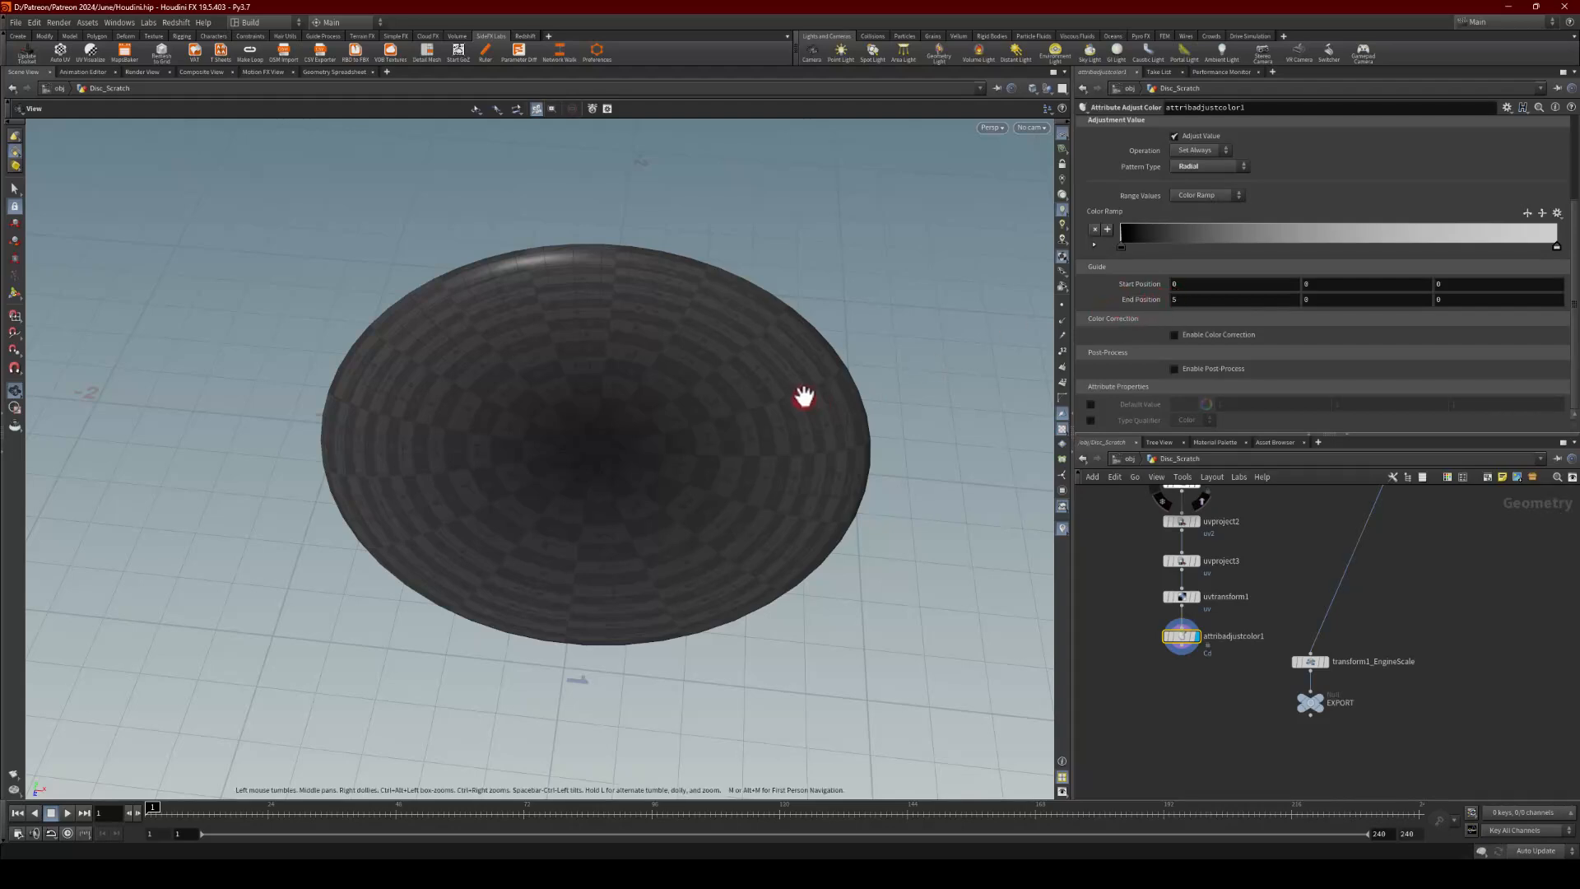
{"action": "left_click_drag", "start_coordinate": [804, 395], "coordinate": [367, 524]}
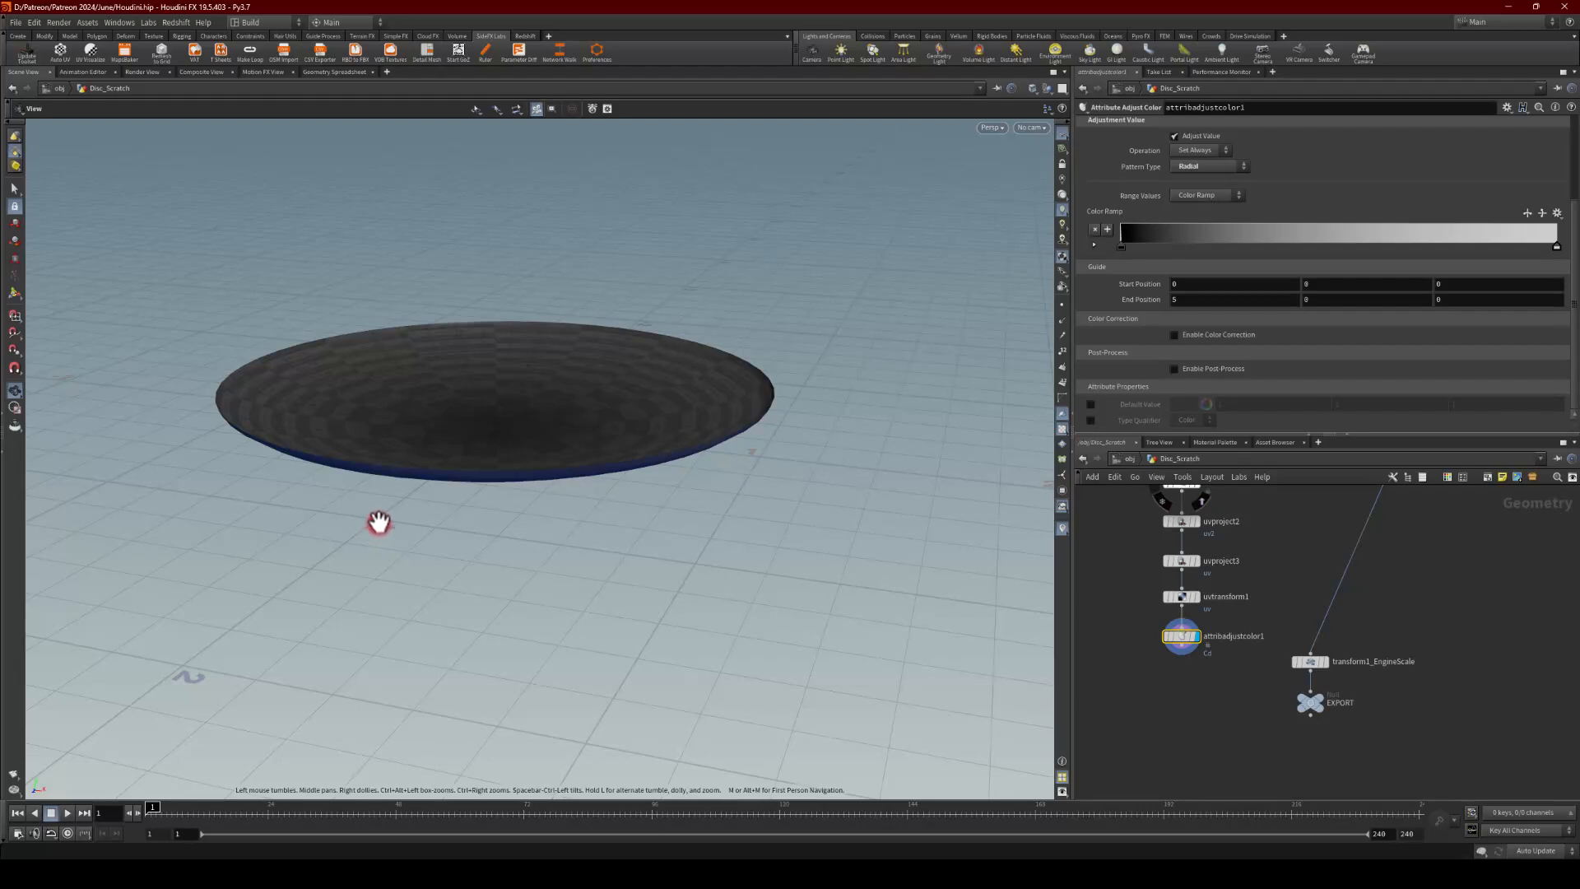
{"action": "left_click", "coordinate": [1188, 298]}
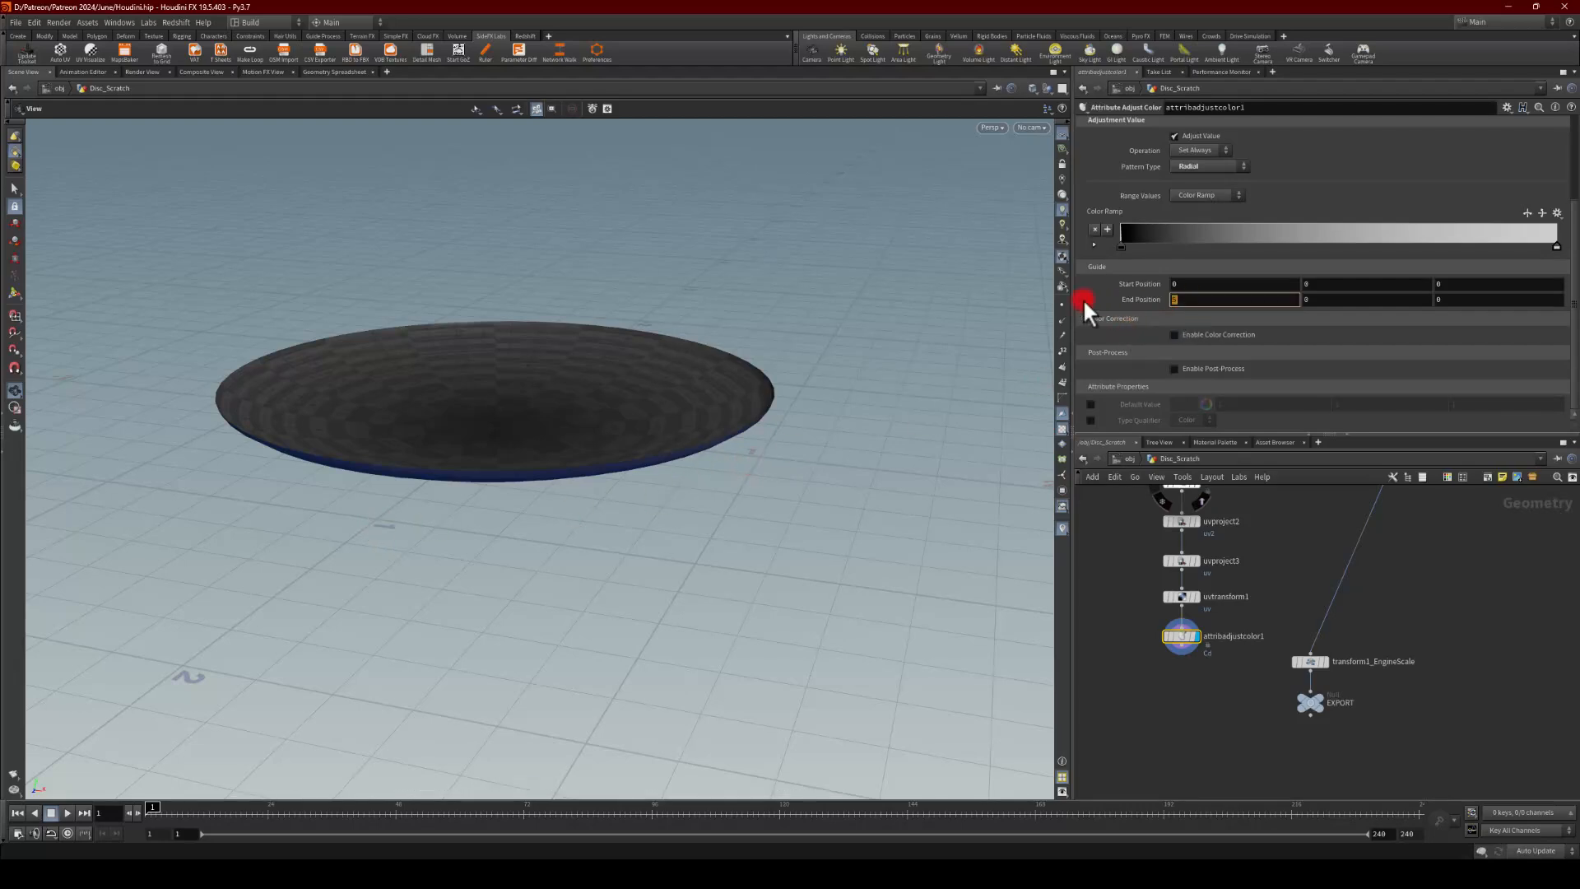
{"action": "left_click_drag", "start_coordinate": [496, 377], "coordinate": [523, 465]}
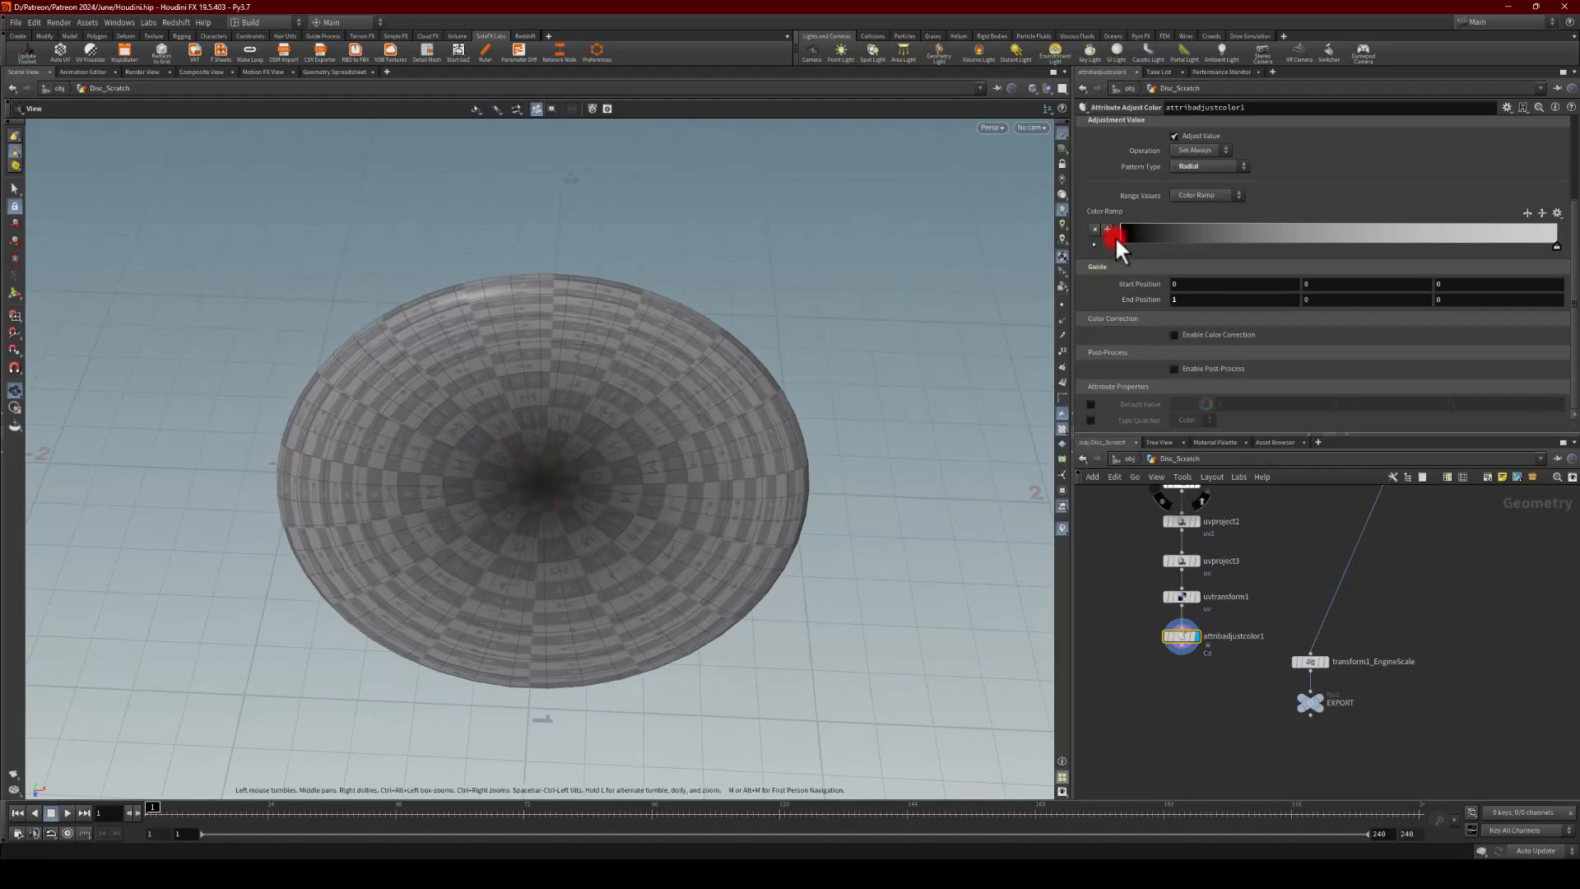
Step: Reshape the color ramp: black start key slightly inward, white key near the middle, and a black key at the end
{"action": "left_click_drag", "start_coordinate": [1126, 247], "coordinate": [1147, 253]}
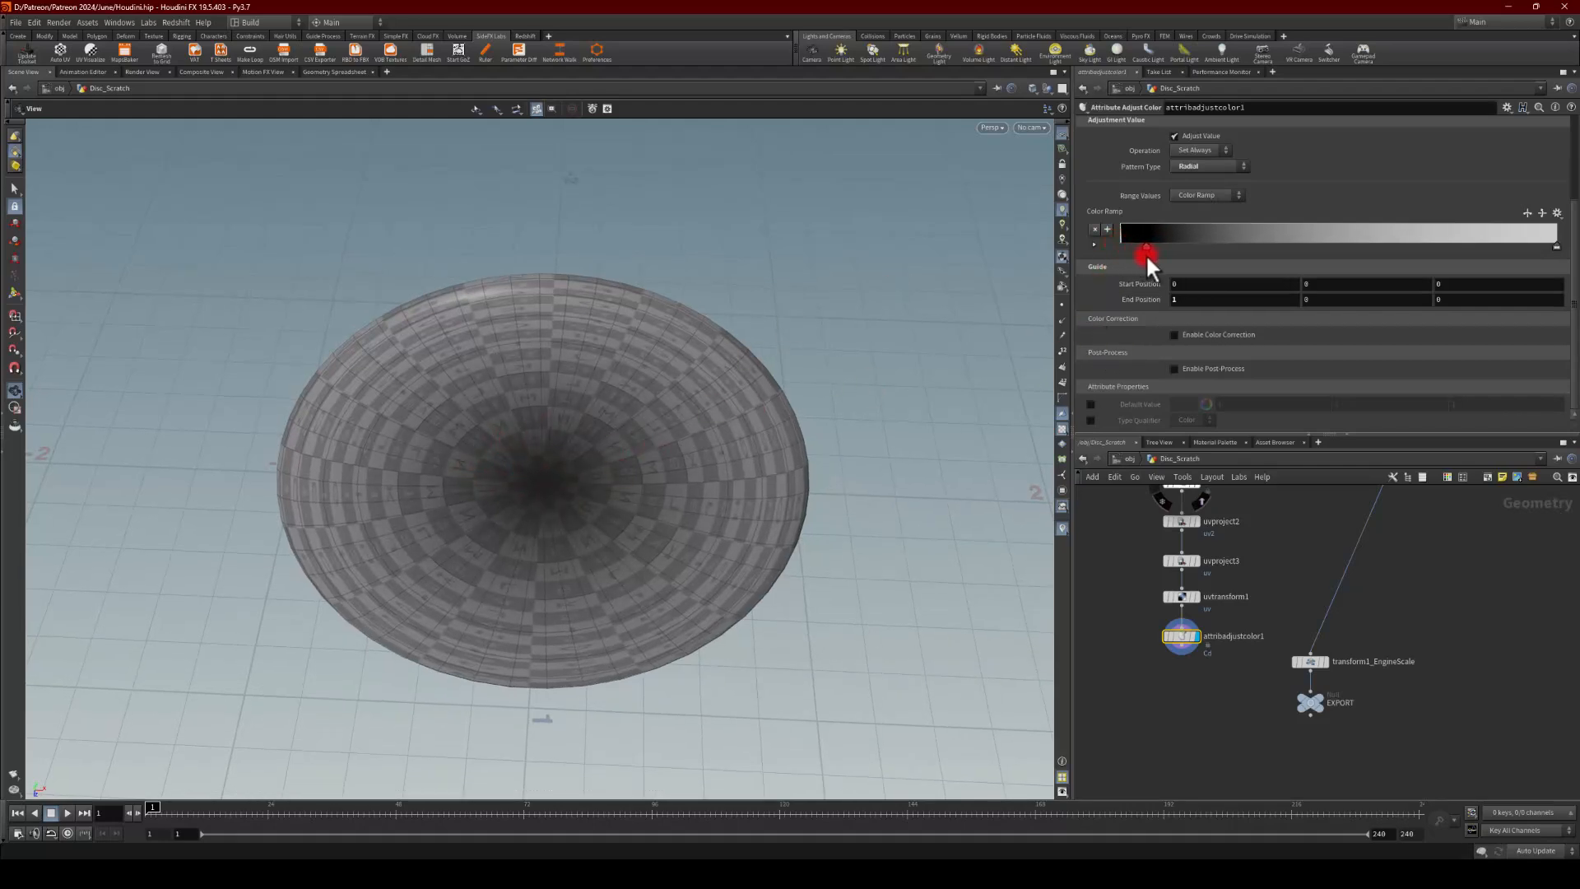
{"action": "mouse_move", "coordinate": [1551, 247]}
{"action": "left_mouse_down"}
{"action": "mouse_move", "coordinate": [1353, 247]}
{"action": "mouse_move", "coordinate": [1558, 255]}
{"action": "left_mouse_up"}
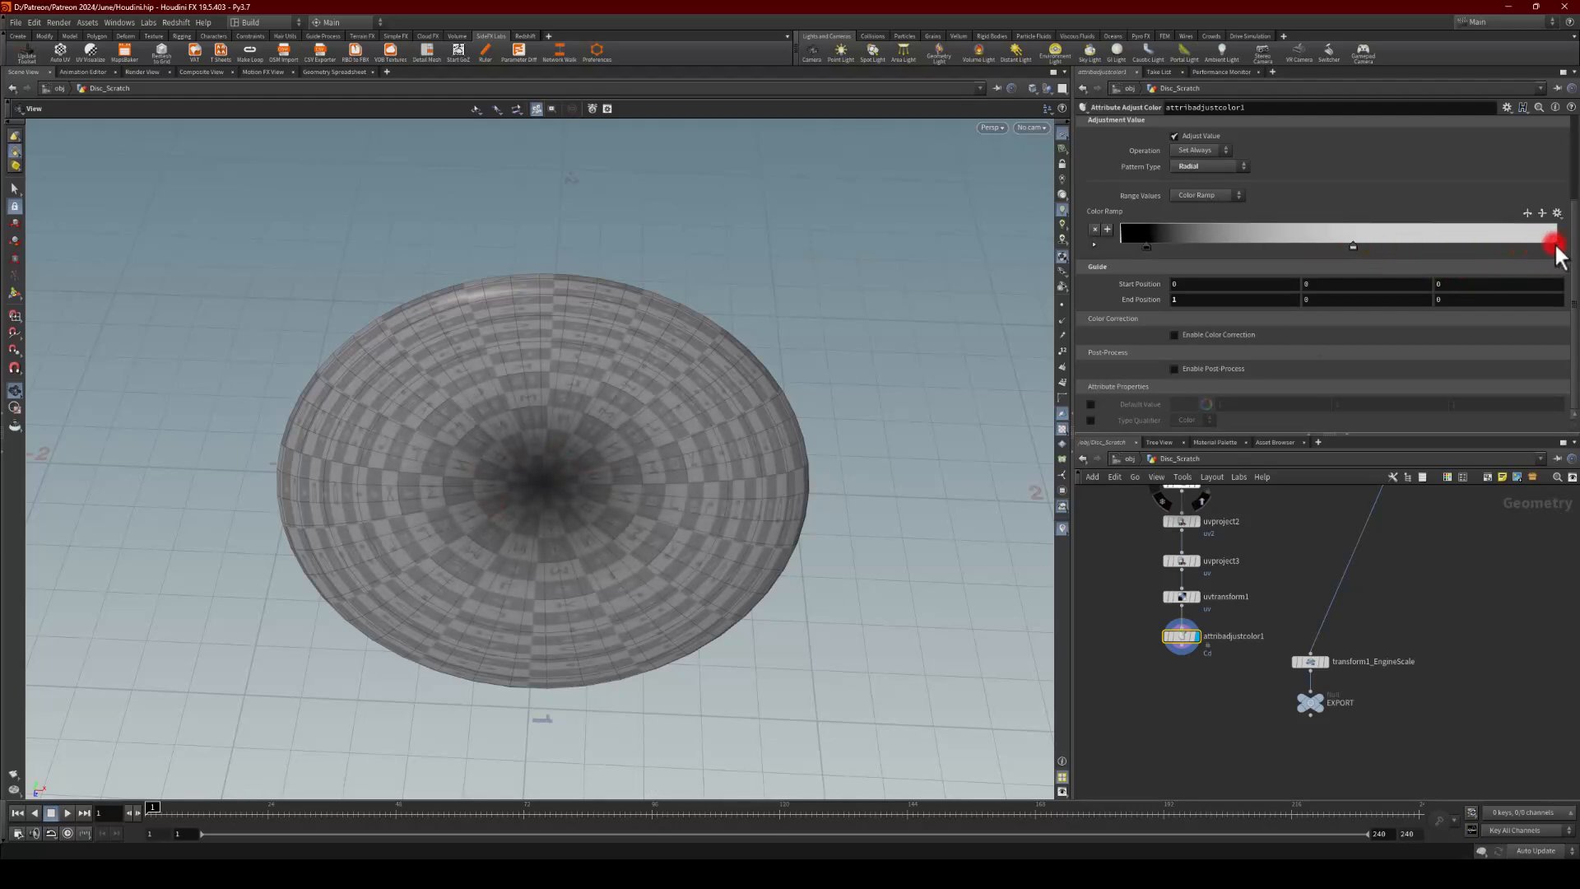
{"action": "double_click", "coordinate": [1557, 247]}
{"action": "left_click_drag", "start_coordinate": [547, 398], "coordinate": [433, 412]}
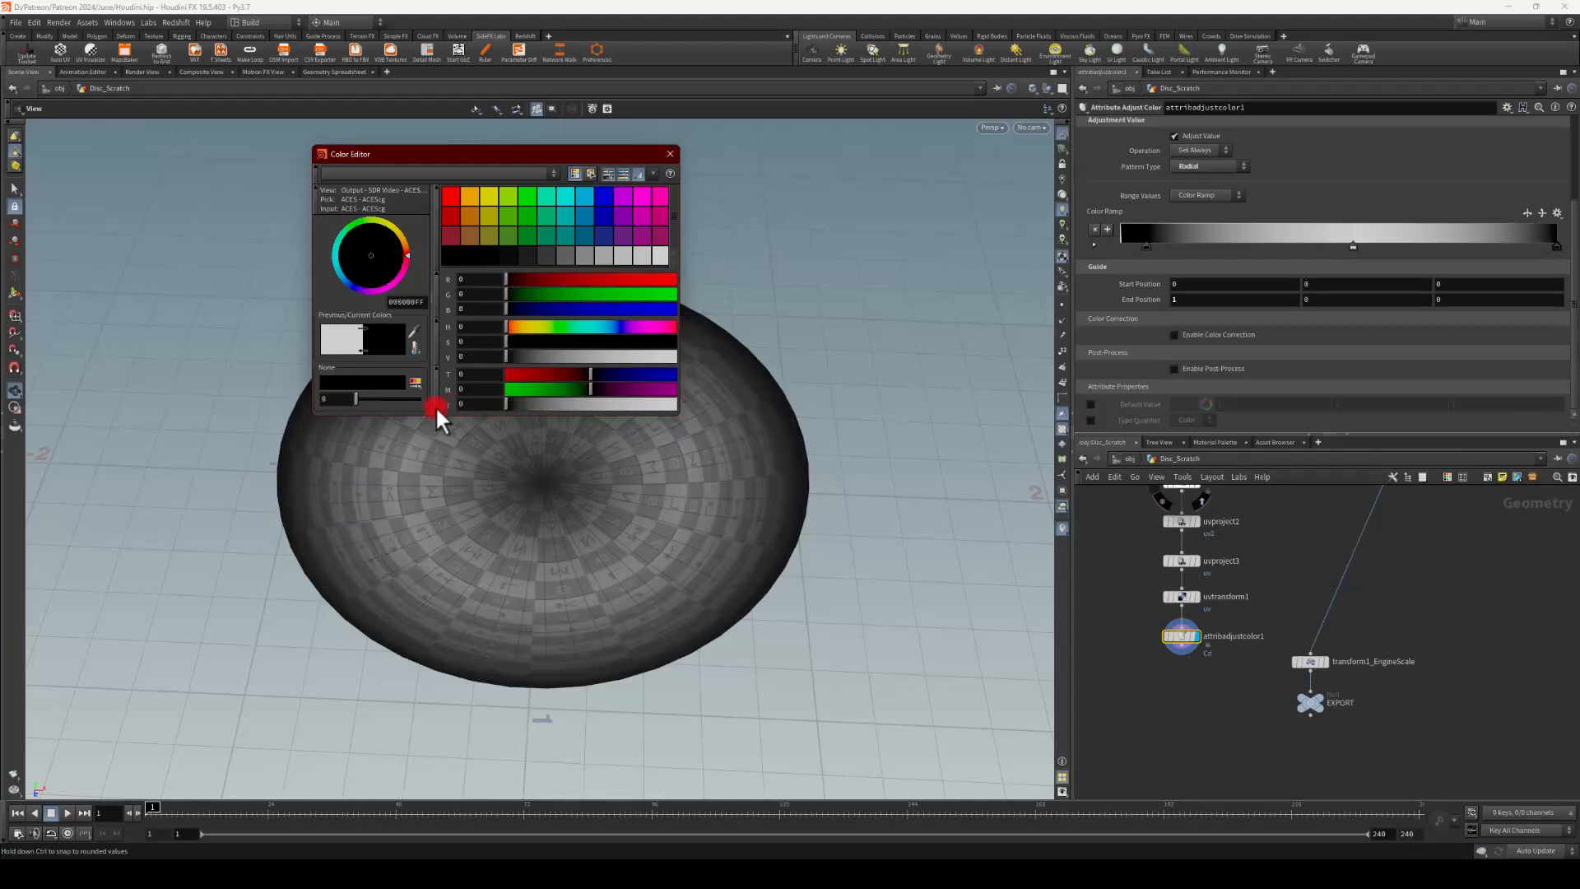
{"action": "left_click", "coordinate": [668, 154]}
{"action": "left_click_drag", "start_coordinate": [529, 299], "coordinate": [519, 428], "text": "alt"}
{"action": "mouse_move", "coordinate": [1558, 250]}
{"action": "left_mouse_down"}
{"action": "mouse_move", "coordinate": [1517, 248]}
{"action": "mouse_move", "coordinate": [1560, 251]}
{"action": "left_mouse_up"}
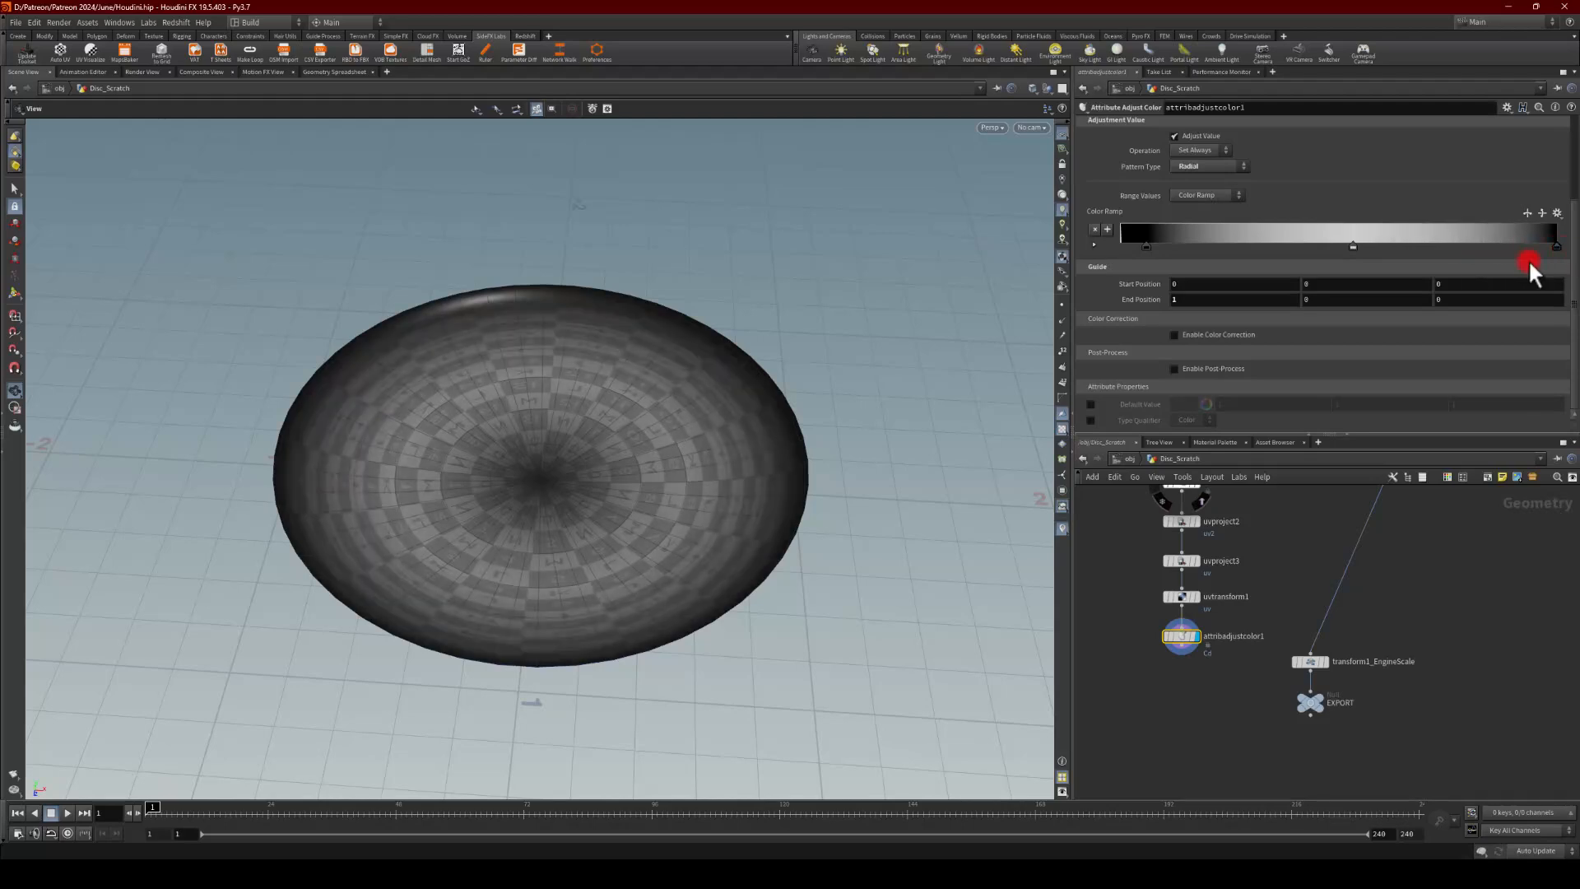
{"action": "left_click_drag", "start_coordinate": [469, 448], "coordinate": [991, 600], "text": "alt"}
Step: Compare the colored clipped-sphere disc with the disc generator branch's UV Project node
{"action": "middle_click_drag", "start_coordinate": [1359, 585], "coordinate": [1310, 753]}
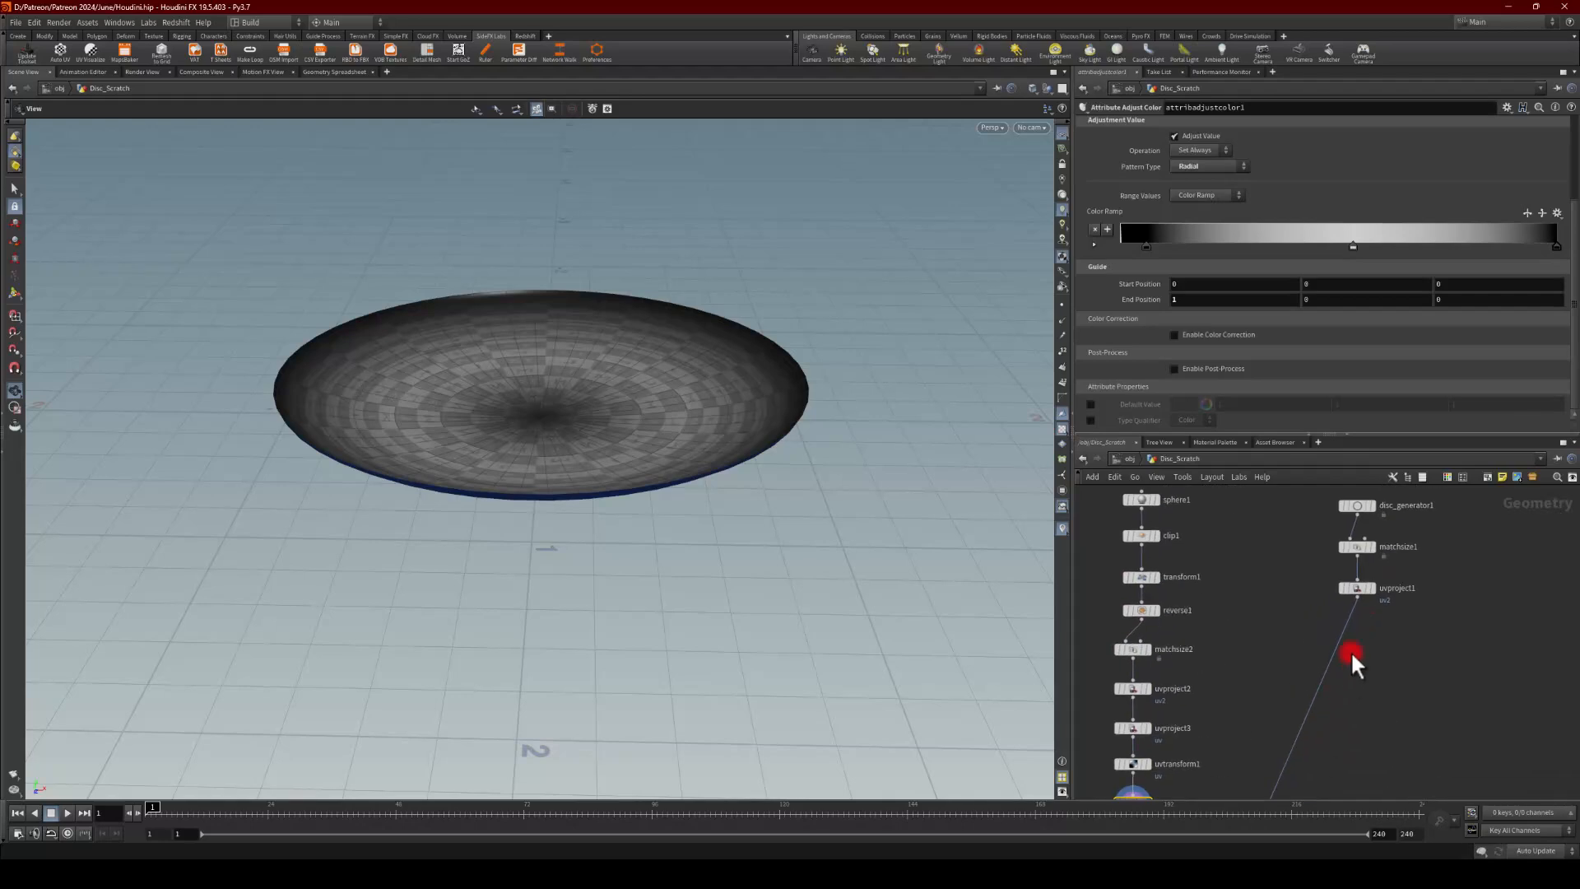
{"action": "left_click", "coordinate": [1368, 589]}
{"action": "left_click_drag", "start_coordinate": [1024, 535], "coordinate": [544, 390]}
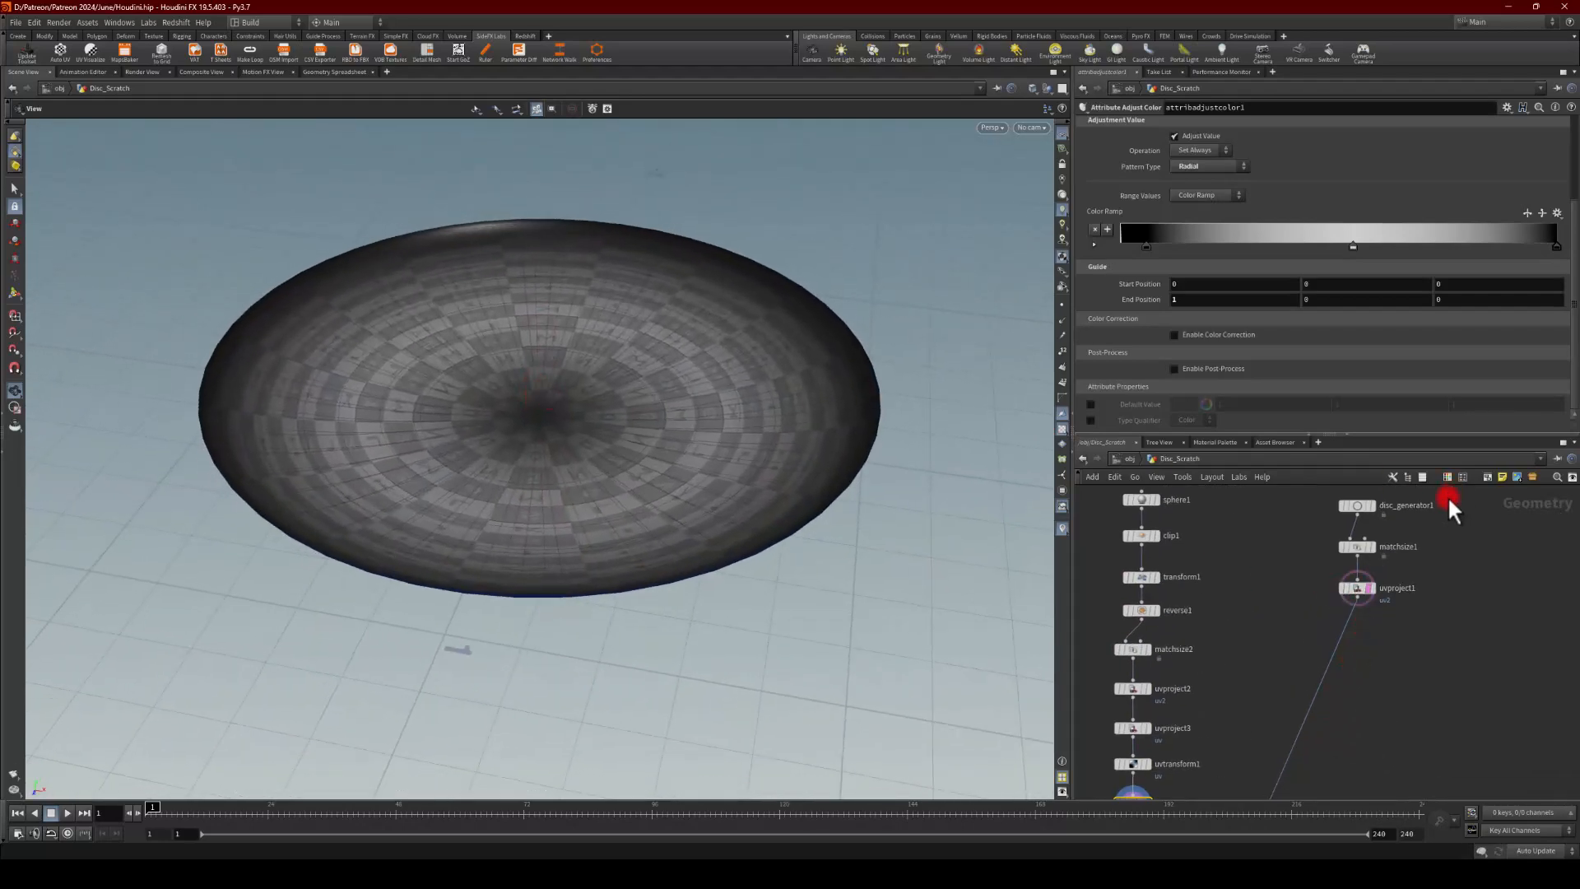
Step: Set the mesh resolution of the sphere at the start of the chain to 29 rows and 37 columns
{"action": "middle_click_drag", "start_coordinate": [1288, 656], "coordinate": [1304, 573]}
{"action": "scroll", "coordinate": [1304, 573], "scroll_direction": "down", "scroll_amount": 3}
{"action": "middle_click_drag", "start_coordinate": [1152, 697], "coordinate": [1146, 645]}
{"action": "middle_click_drag", "start_coordinate": [1151, 588], "coordinate": [1166, 769]}
{"action": "scroll", "coordinate": [1221, 628], "scroll_direction": "up", "scroll_amount": 5}
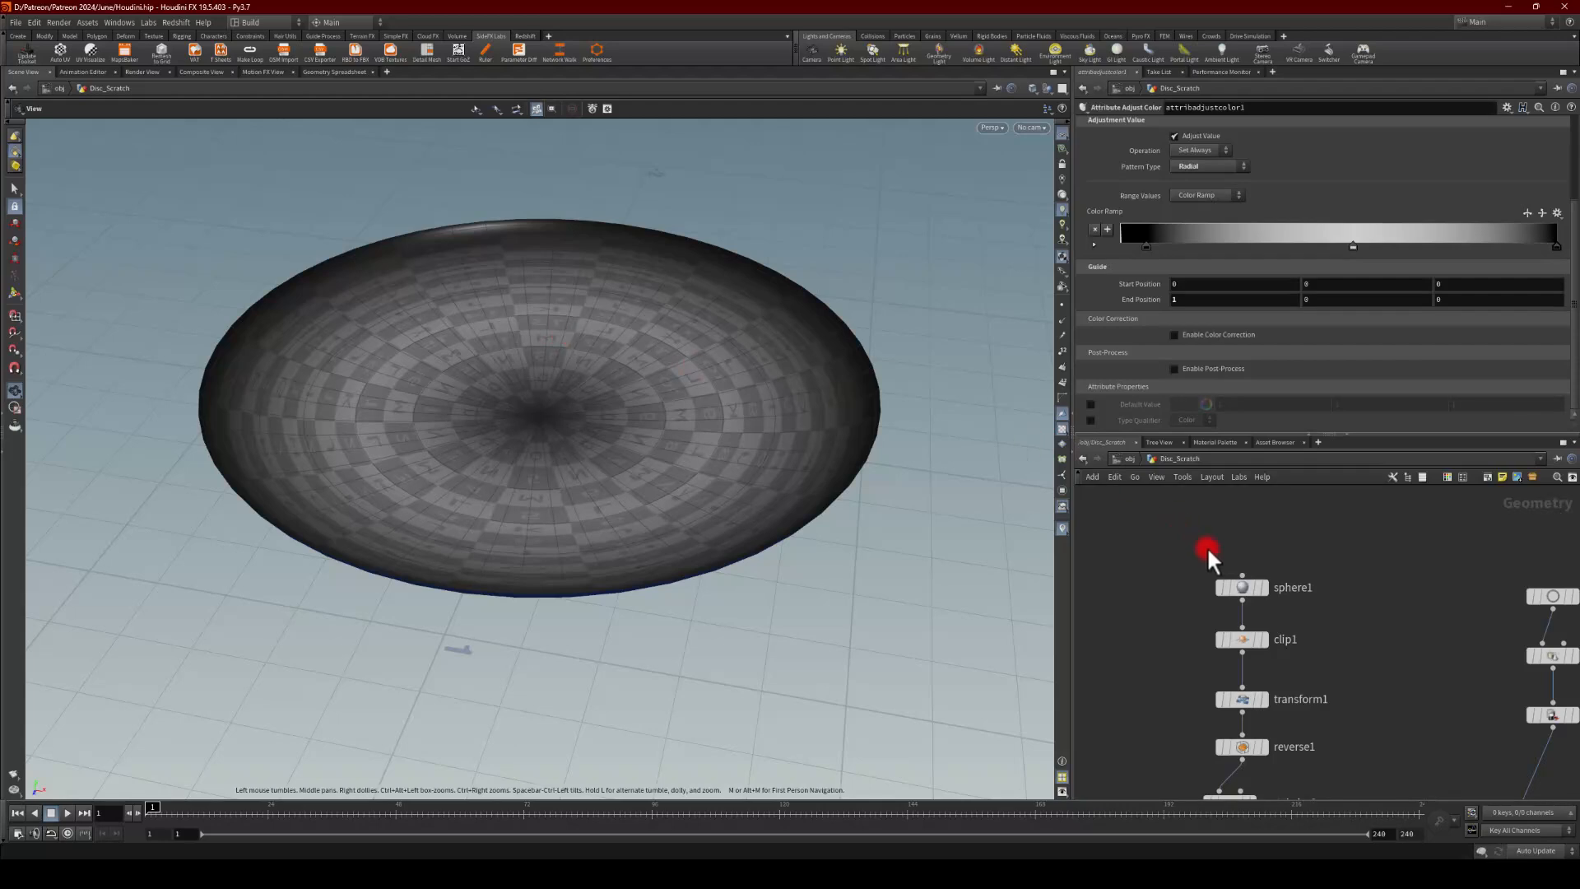
{"action": "left_click", "coordinate": [1243, 590]}
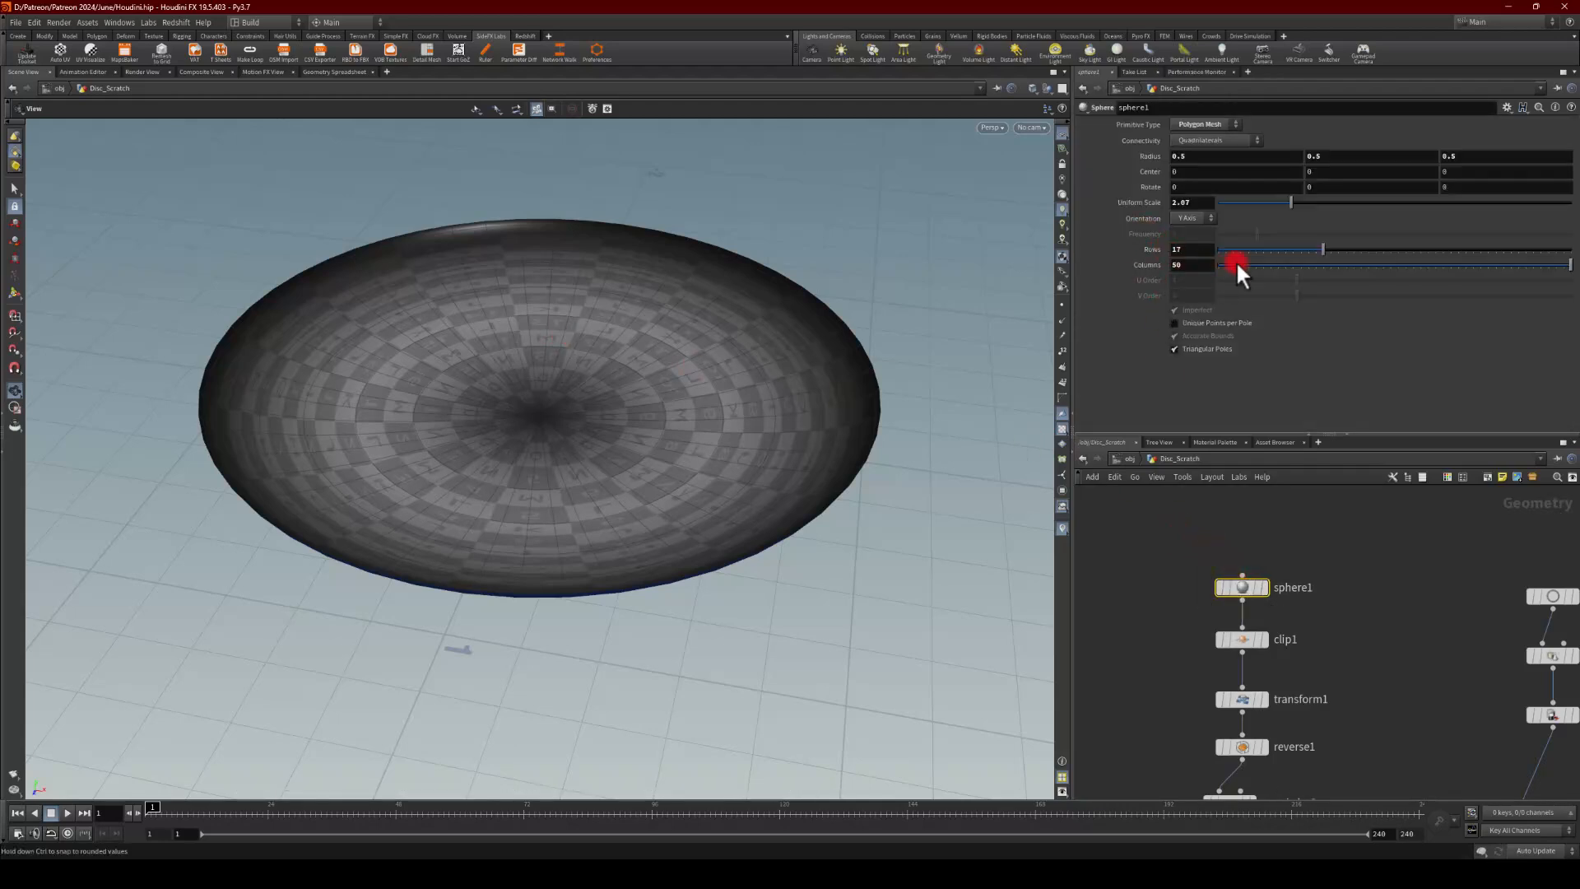
{"action": "left_click_drag", "start_coordinate": [1316, 248], "coordinate": [1474, 268]}
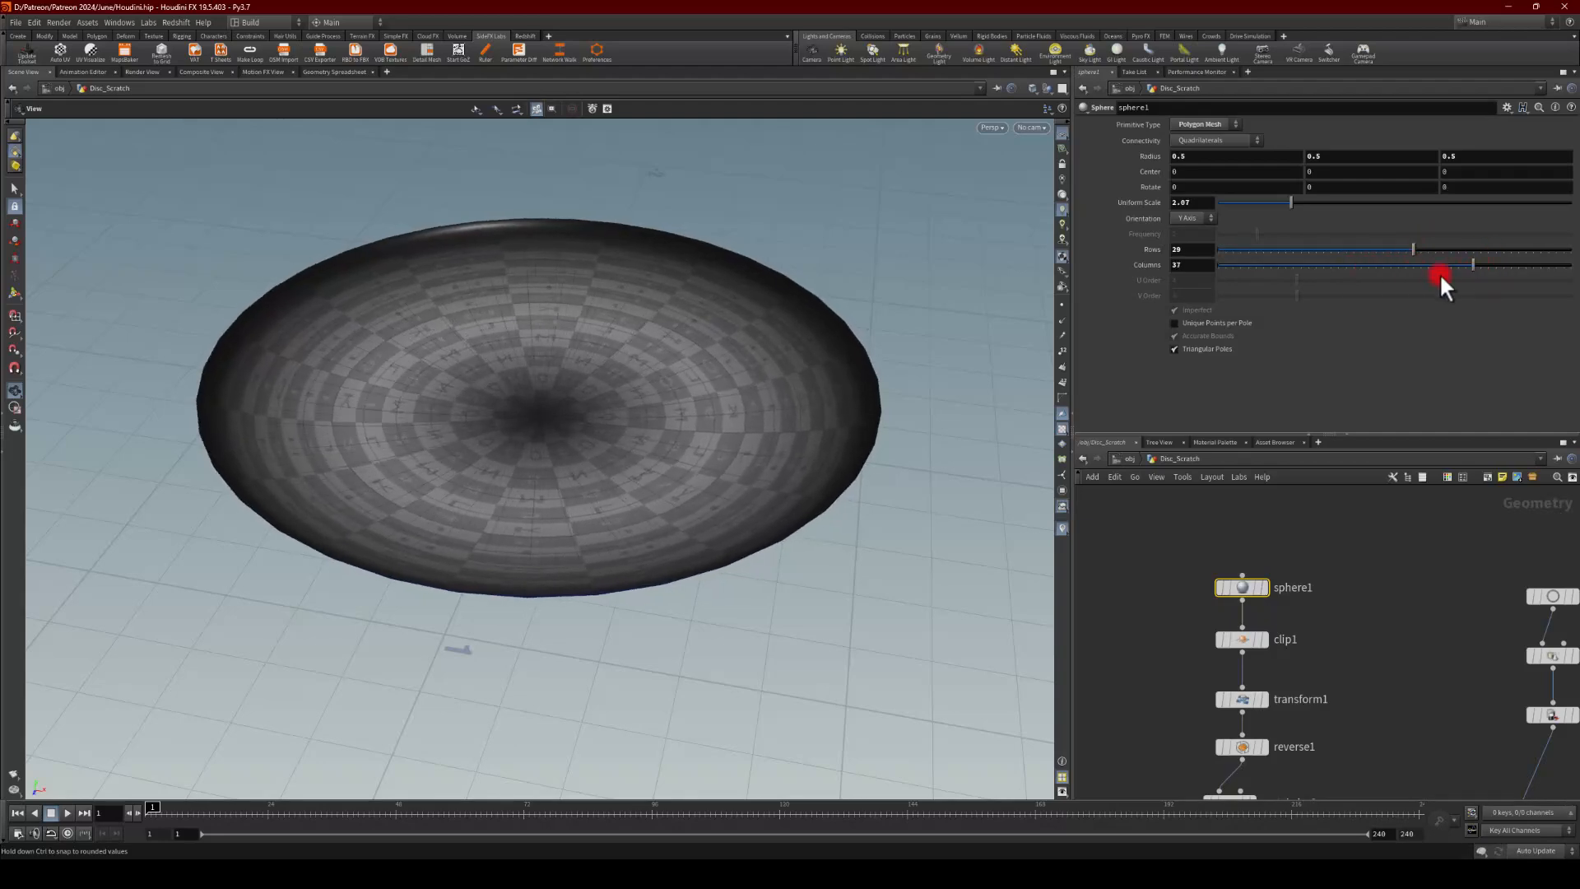
{"action": "mouse_move", "coordinate": [632, 371]}
{"action": "left_mouse_down"}
{"action": "mouse_move", "coordinate": [635, 250]}
{"action": "mouse_move", "coordinate": [603, 372]}
{"action": "left_mouse_up"}
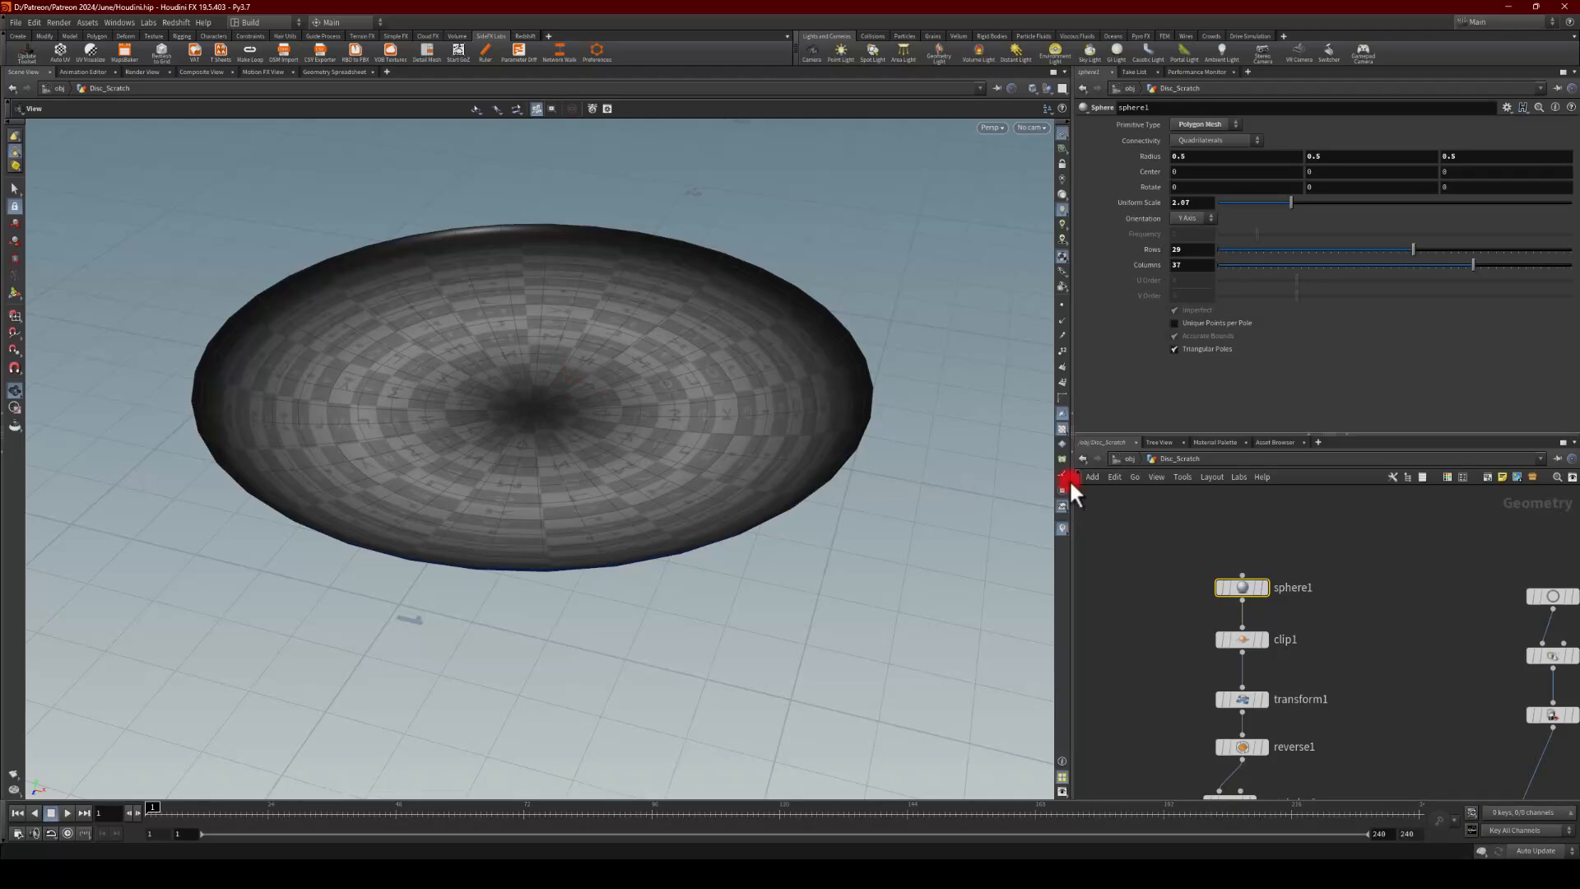
Step: Wire the Attribute Adjust Color node into transform1_EngineScale and display the EXPORT null, framed in the viewport
{"action": "mouse_move", "coordinate": [1187, 665]}
{"action": "middle_mouse_down"}
{"action": "mouse_move", "coordinate": [1210, 444]}
{"action": "mouse_move", "coordinate": [1168, 617]}
{"action": "middle_mouse_up"}
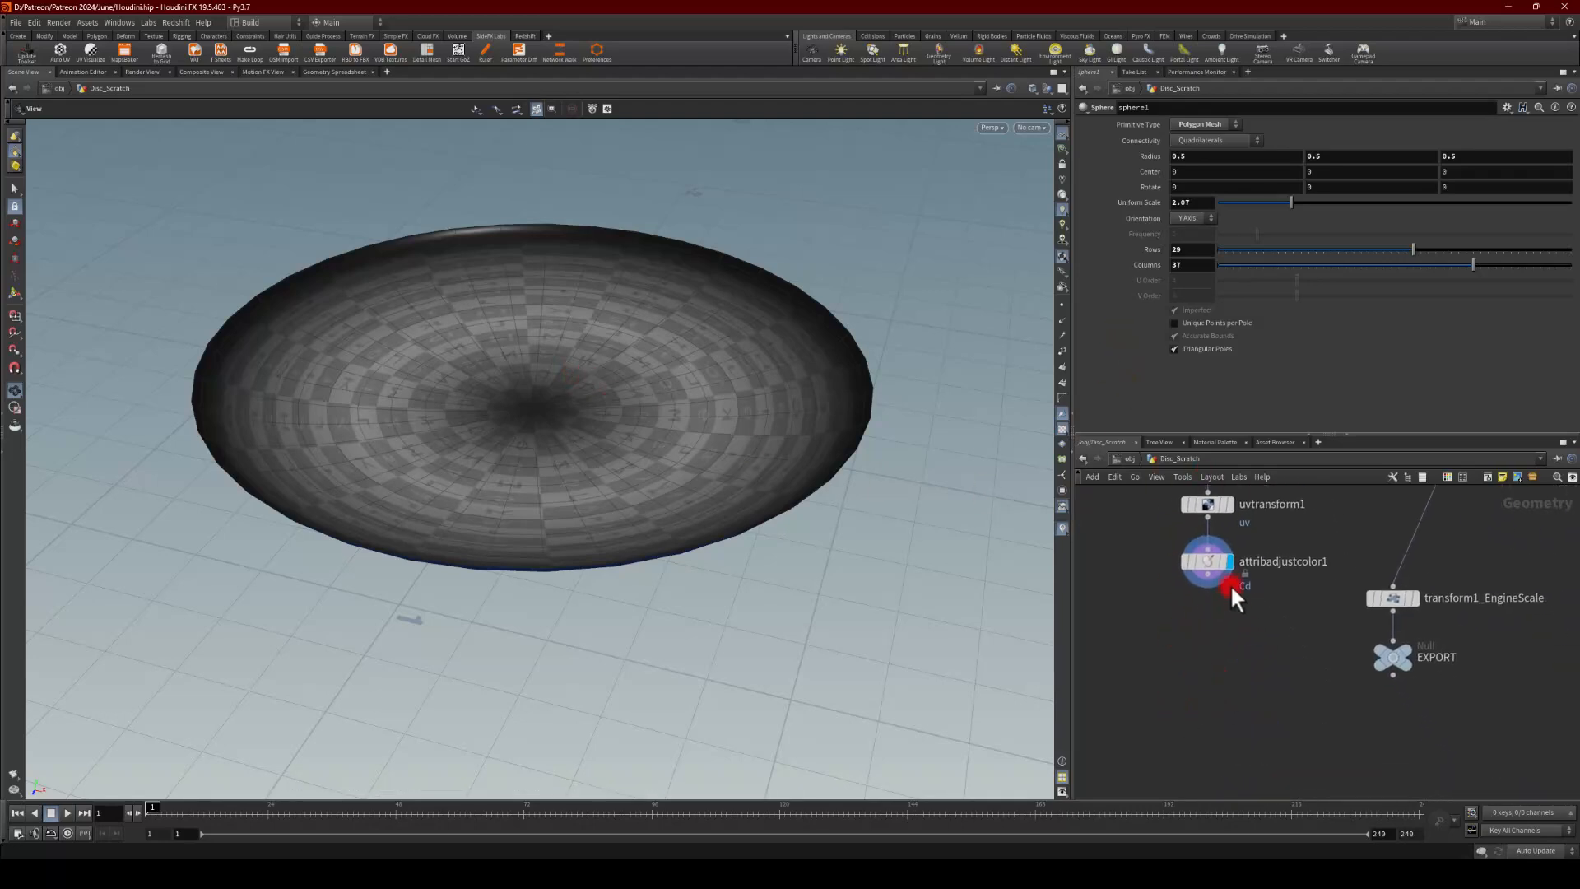
{"action": "left_click_drag", "start_coordinate": [1218, 582], "coordinate": [1380, 589]}
{"action": "left_click", "coordinate": [1405, 650]}
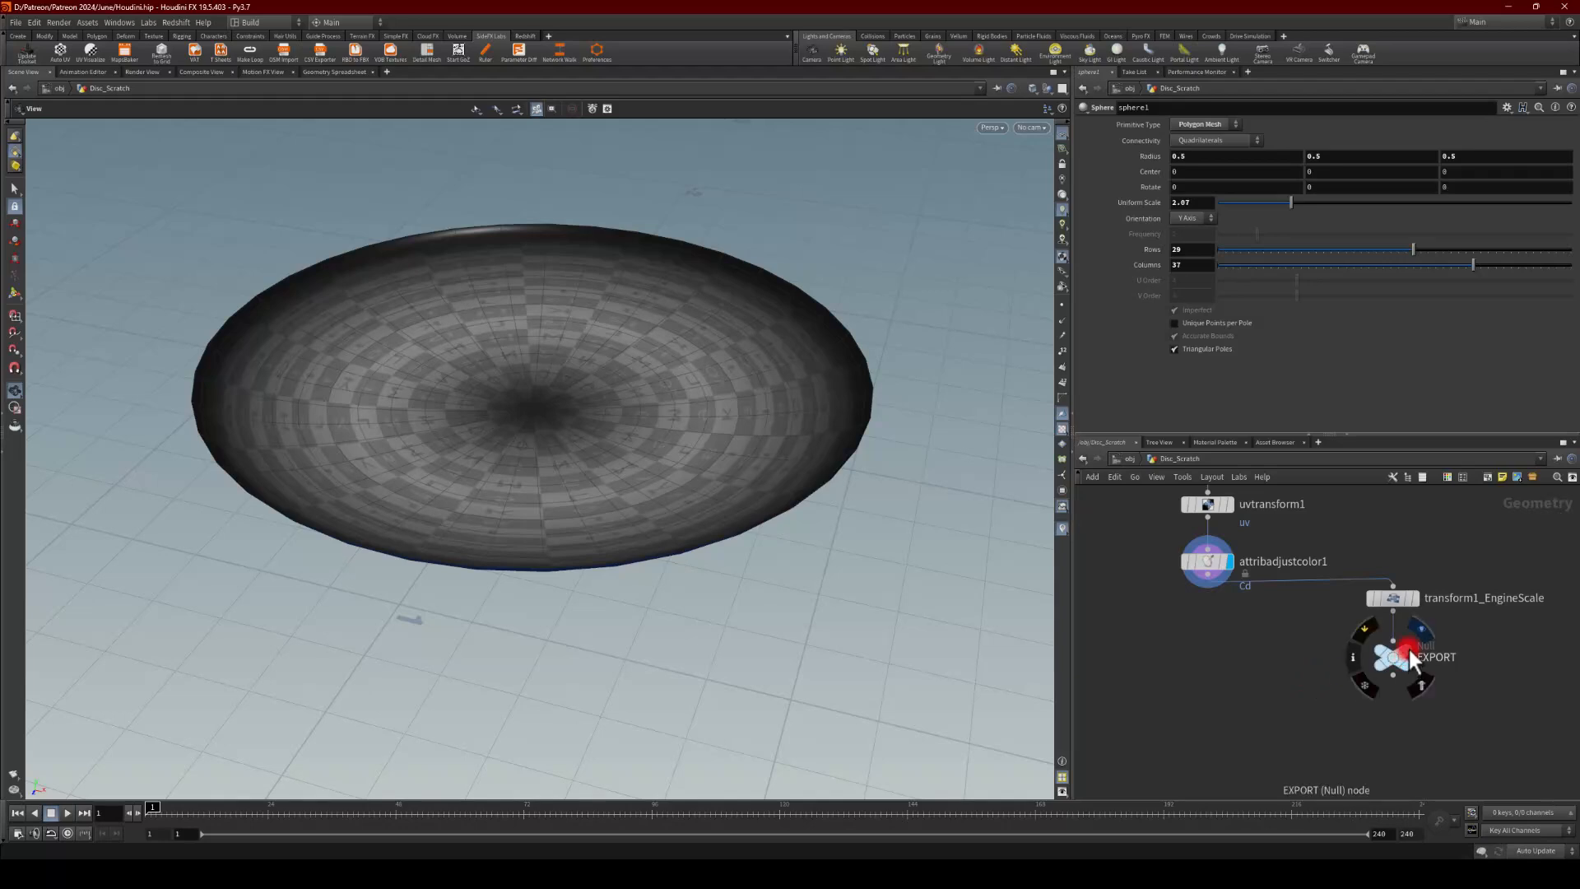
{"action": "key", "text": "f"}
{"action": "mouse_move", "coordinate": [371, 474]}
{"action": "left_mouse_down"}
{"action": "mouse_move", "coordinate": [367, 367]}
{"action": "mouse_move", "coordinate": [376, 483]}
{"action": "left_mouse_up"}
Step: Display the original sphere node and frame it in the viewport to inspect its base mesh
{"action": "middle_click_drag", "start_coordinate": [1130, 620], "coordinate": [1182, 661]}
{"action": "middle_click_drag", "start_coordinate": [1195, 641], "coordinate": [1203, 686]}
{"action": "middle_click_drag", "start_coordinate": [1186, 527], "coordinate": [1235, 729]}
{"action": "left_click", "coordinate": [1314, 621]}
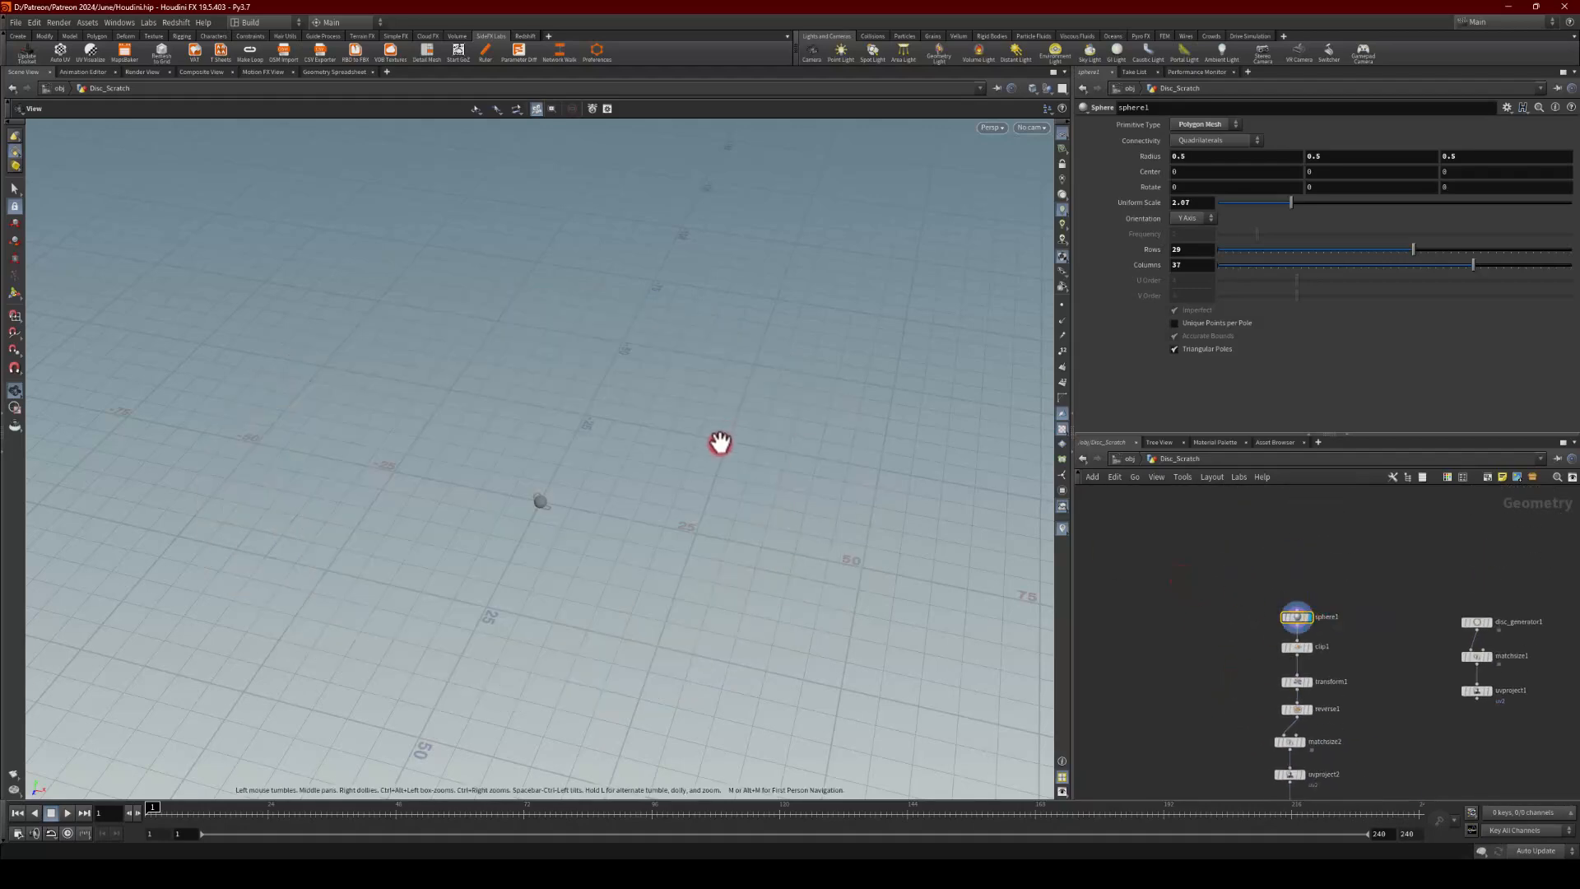
{"action": "key", "text": "f"}
{"action": "left_click_drag", "start_coordinate": [473, 453], "coordinate": [497, 427]}
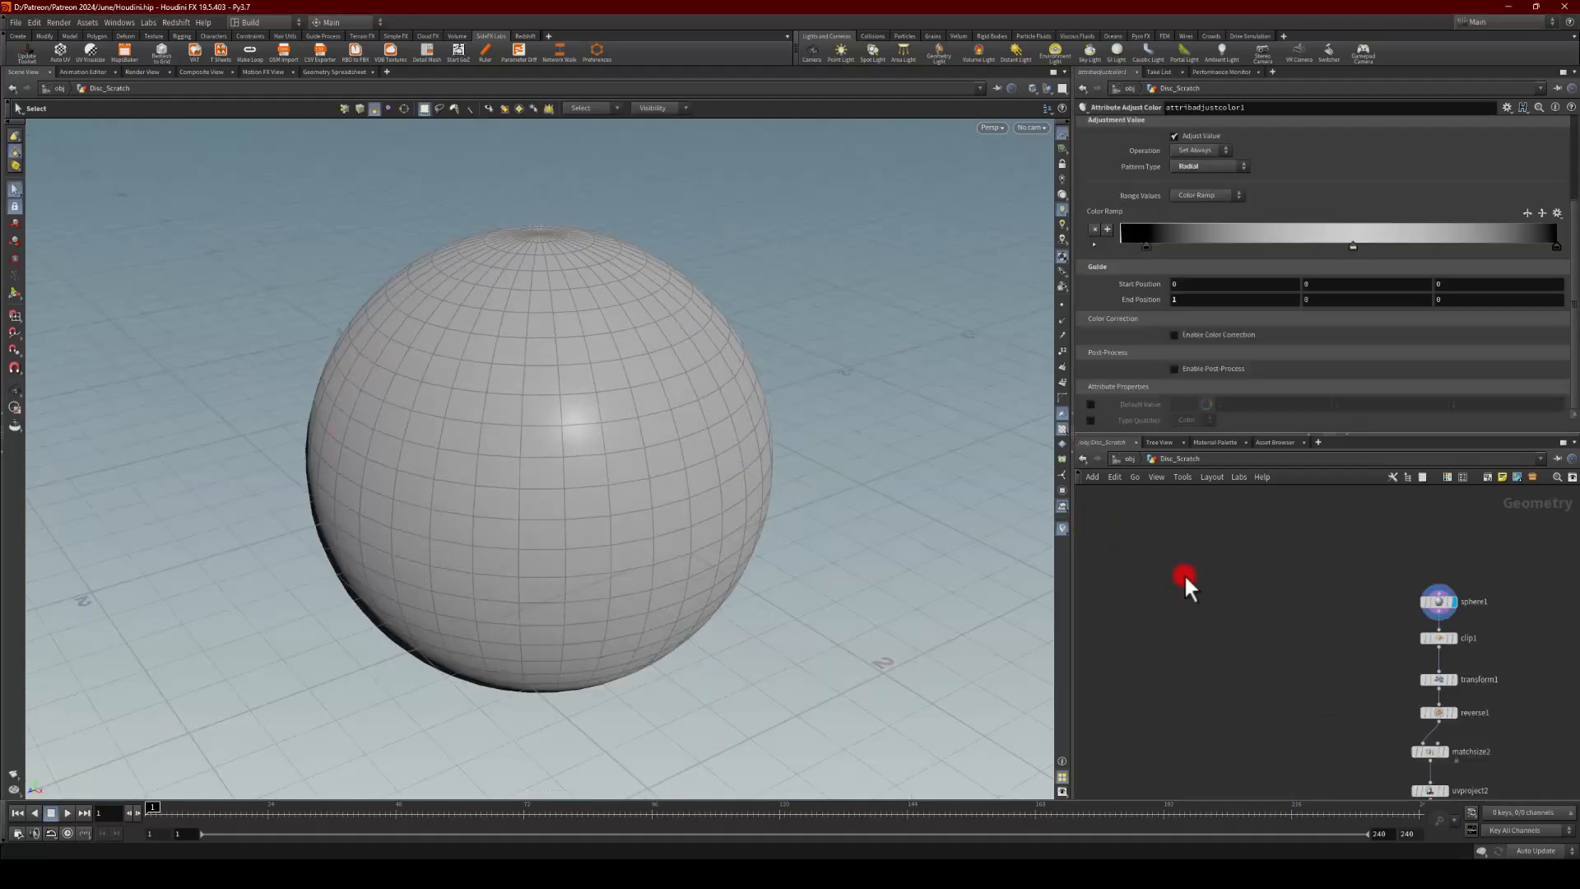
Step: Create a displayed Grid node in empty network space beside the sphere chain
{"action": "key", "text": "Tab"}
{"action": "type", "text": "gri"}
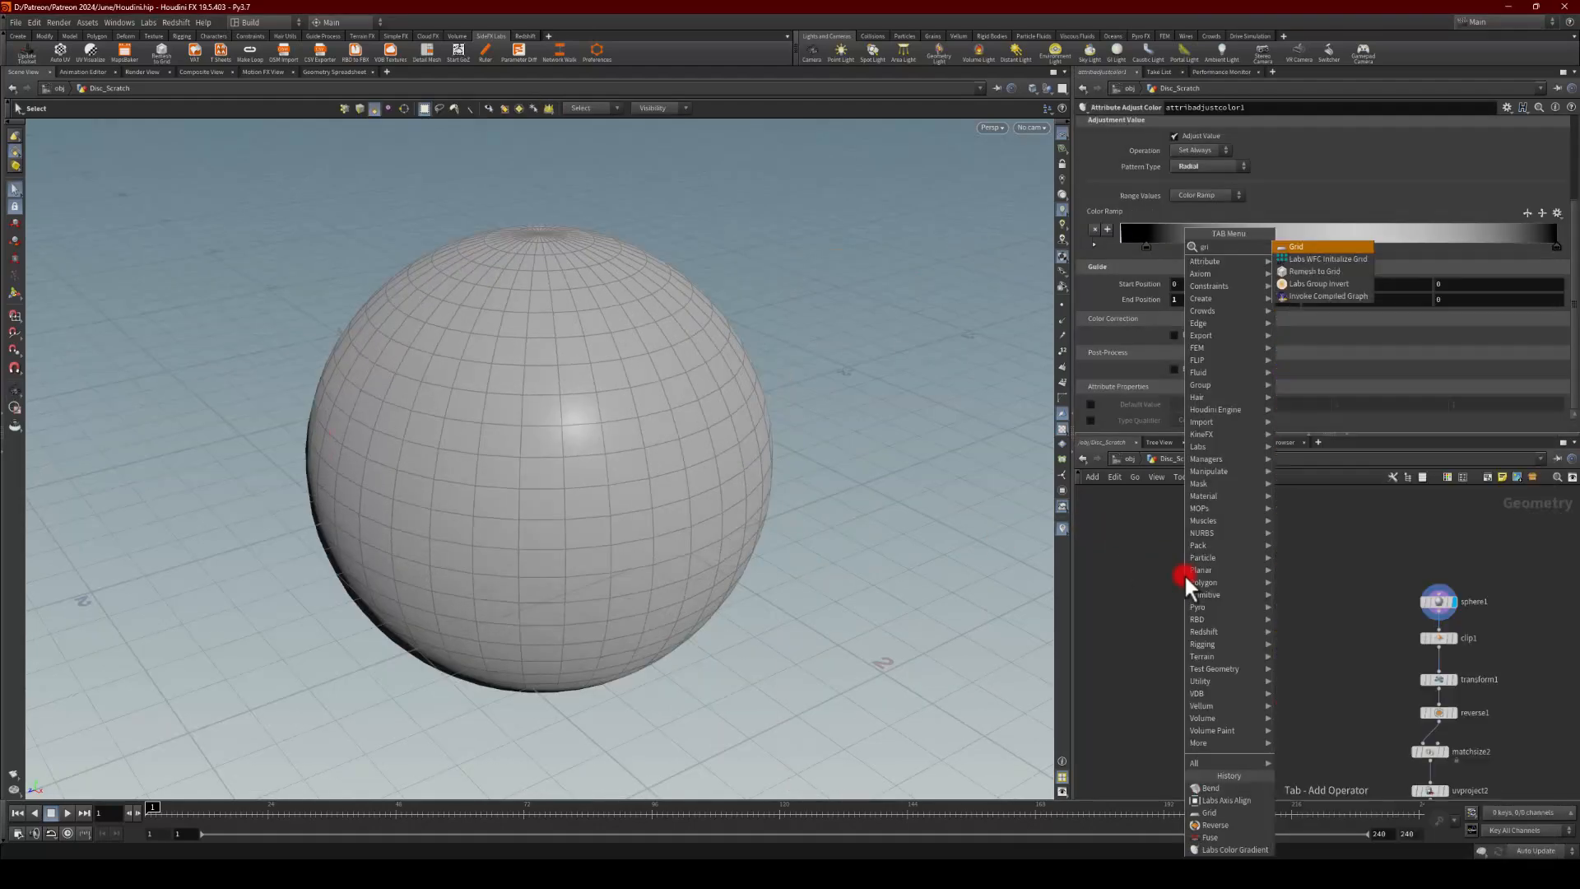
{"action": "key", "text": "Return"}
{"action": "left_click", "coordinate": [1185, 575]}
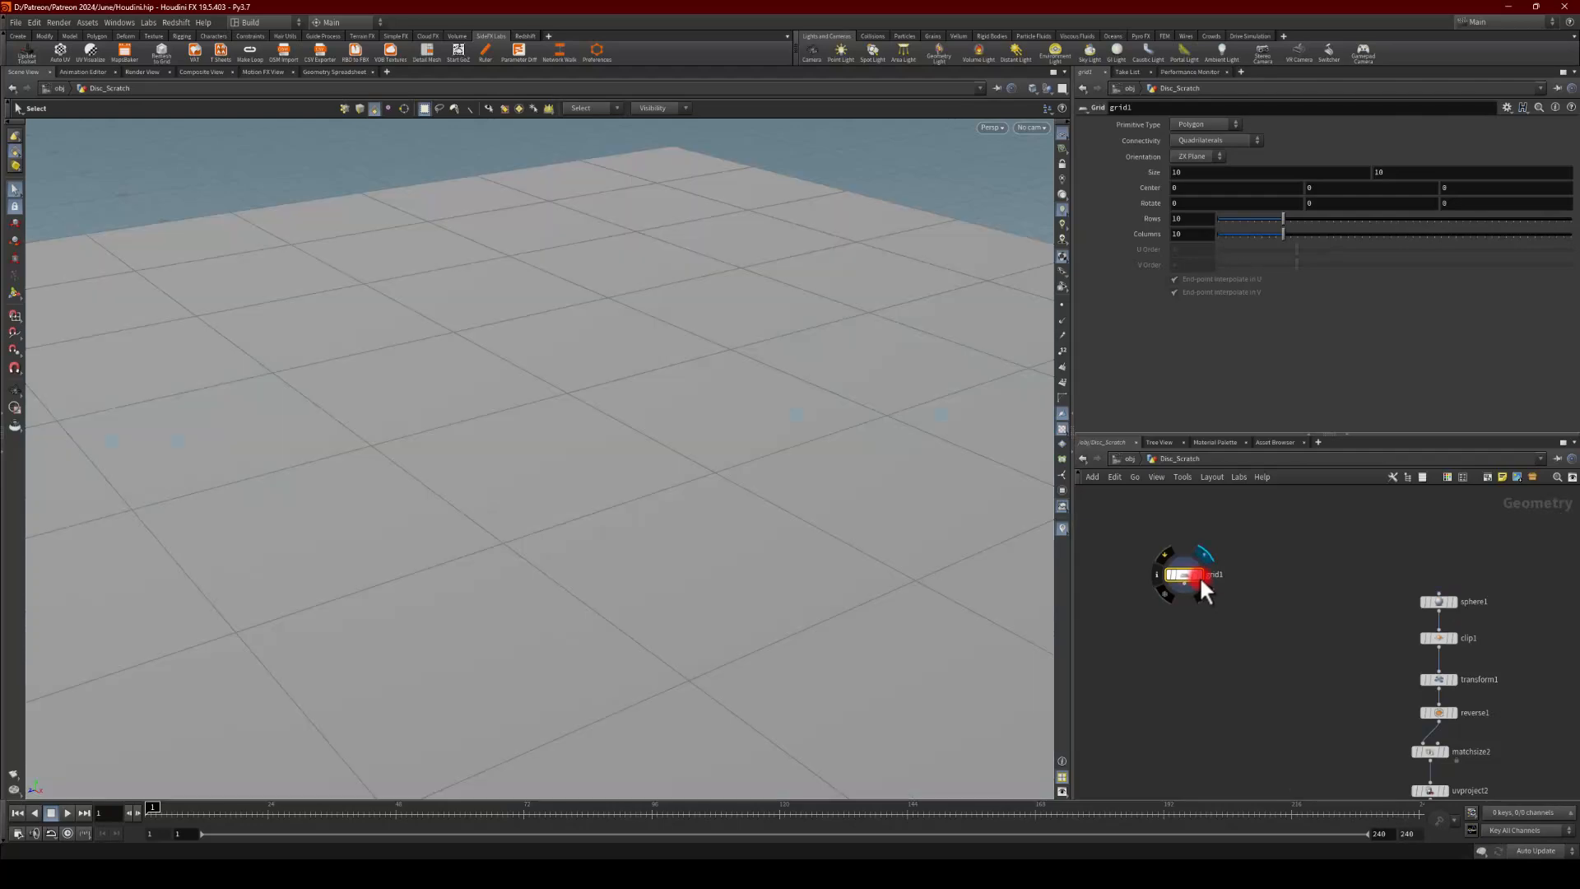
{"action": "left_click_drag", "start_coordinate": [1200, 577], "coordinate": [1230, 587]}
Step: Set the grid's size to 1 by 1 and its columns to 30
{"action": "left_click", "coordinate": [1186, 173]}
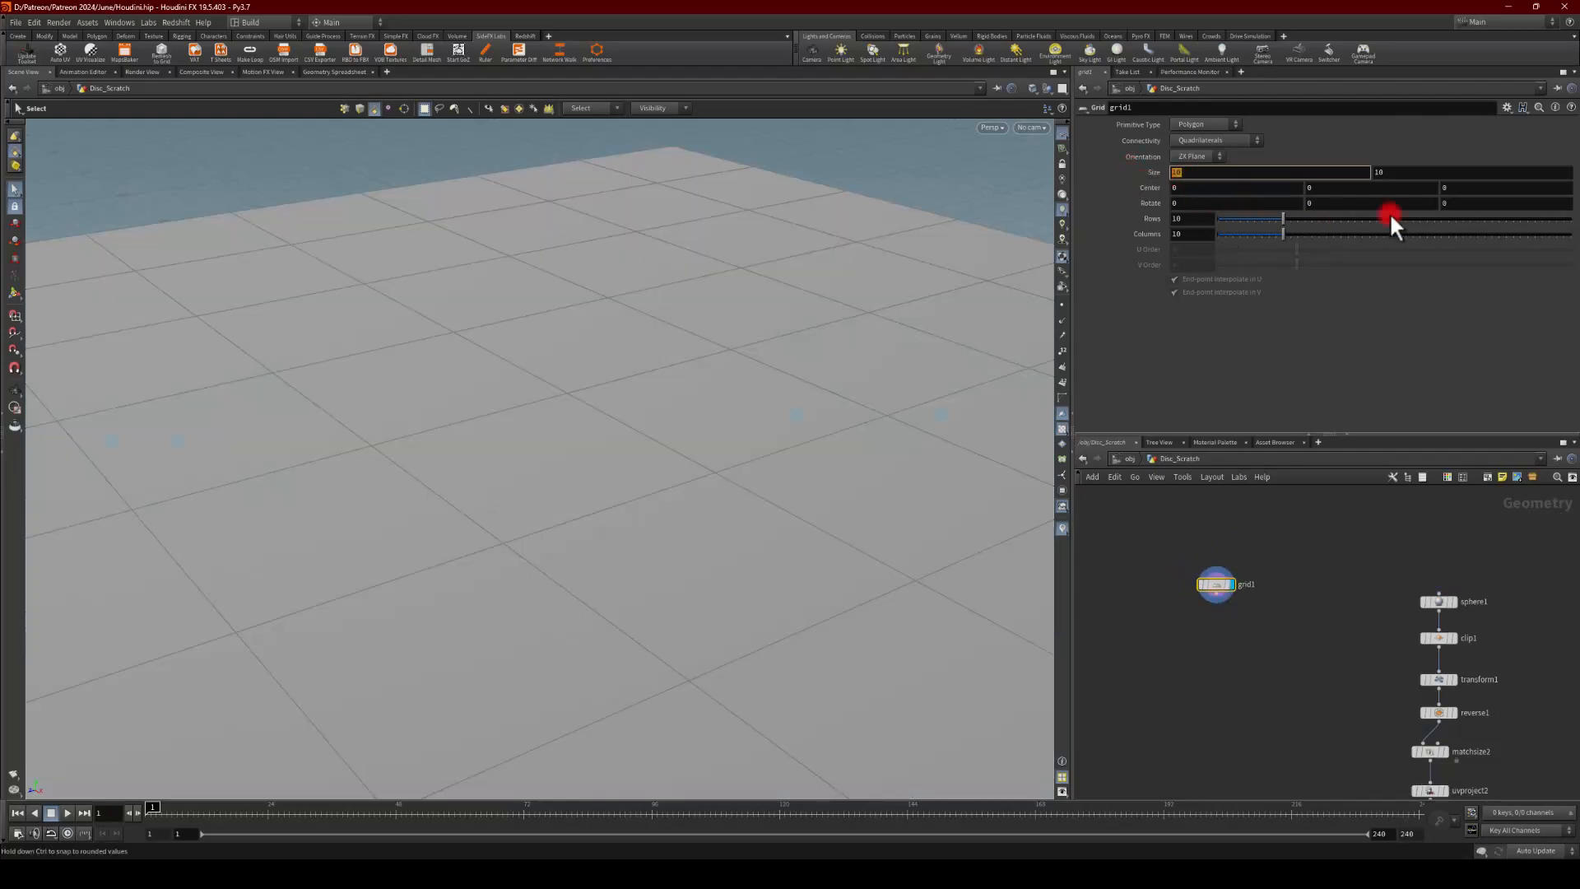
{"action": "type", "text": "1"}
{"action": "key", "text": "Tab"}
{"action": "key", "text": "Return"}
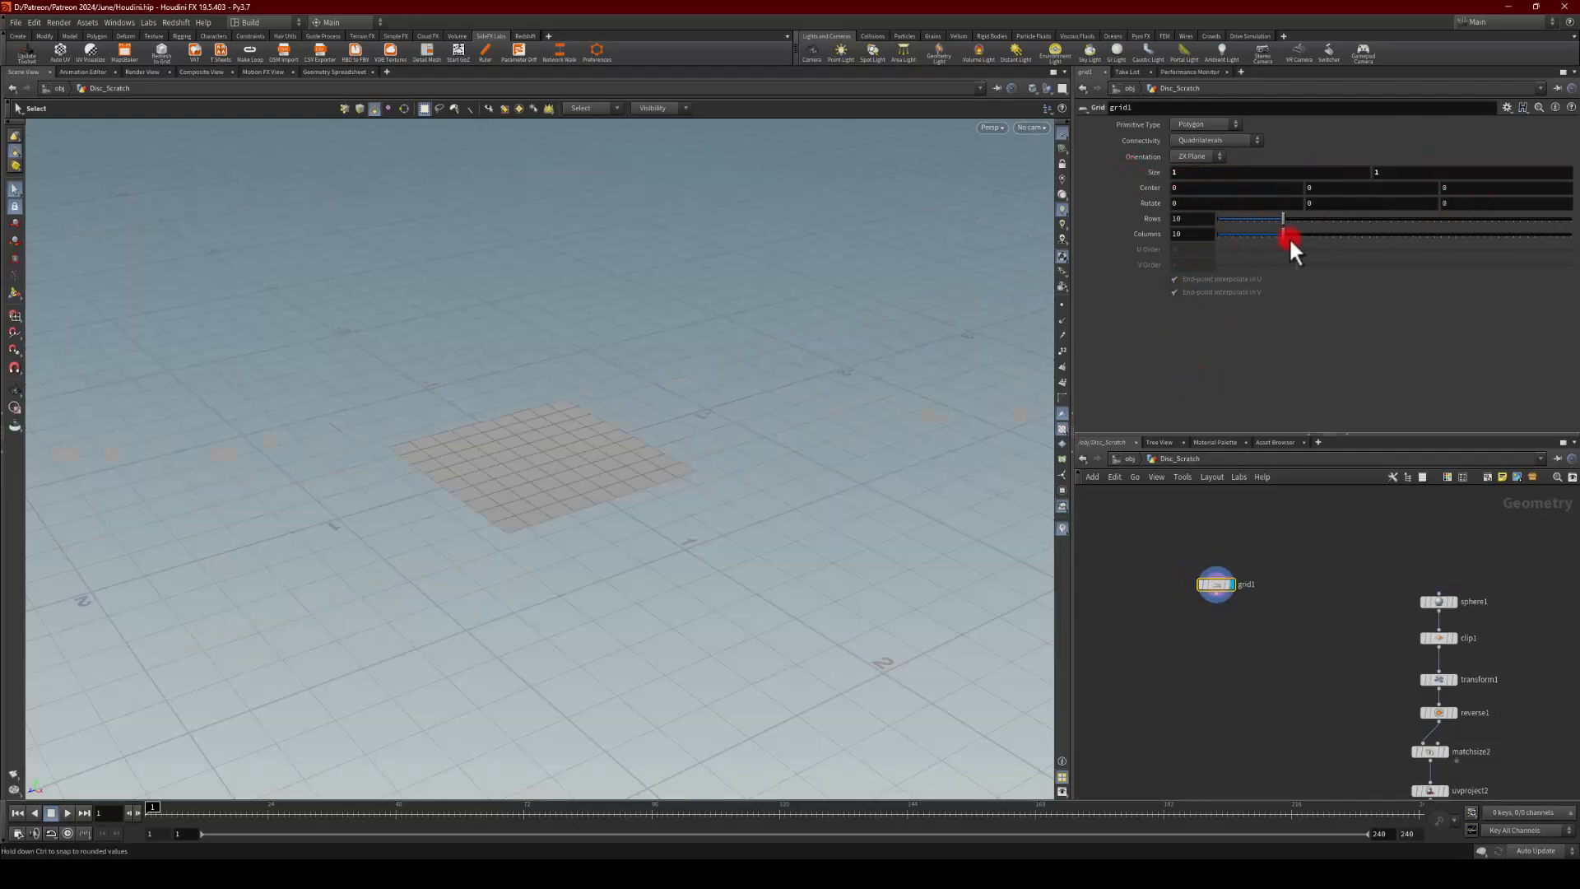
{"action": "left_click_drag", "start_coordinate": [1287, 237], "coordinate": [1427, 235]}
Step: Append a Bend node to the grid, display it, and leave space between the two nodes
{"action": "scroll", "coordinate": [1225, 589], "scroll_direction": "up", "scroll_amount": 3}
{"action": "left_click", "coordinate": [1213, 619]}
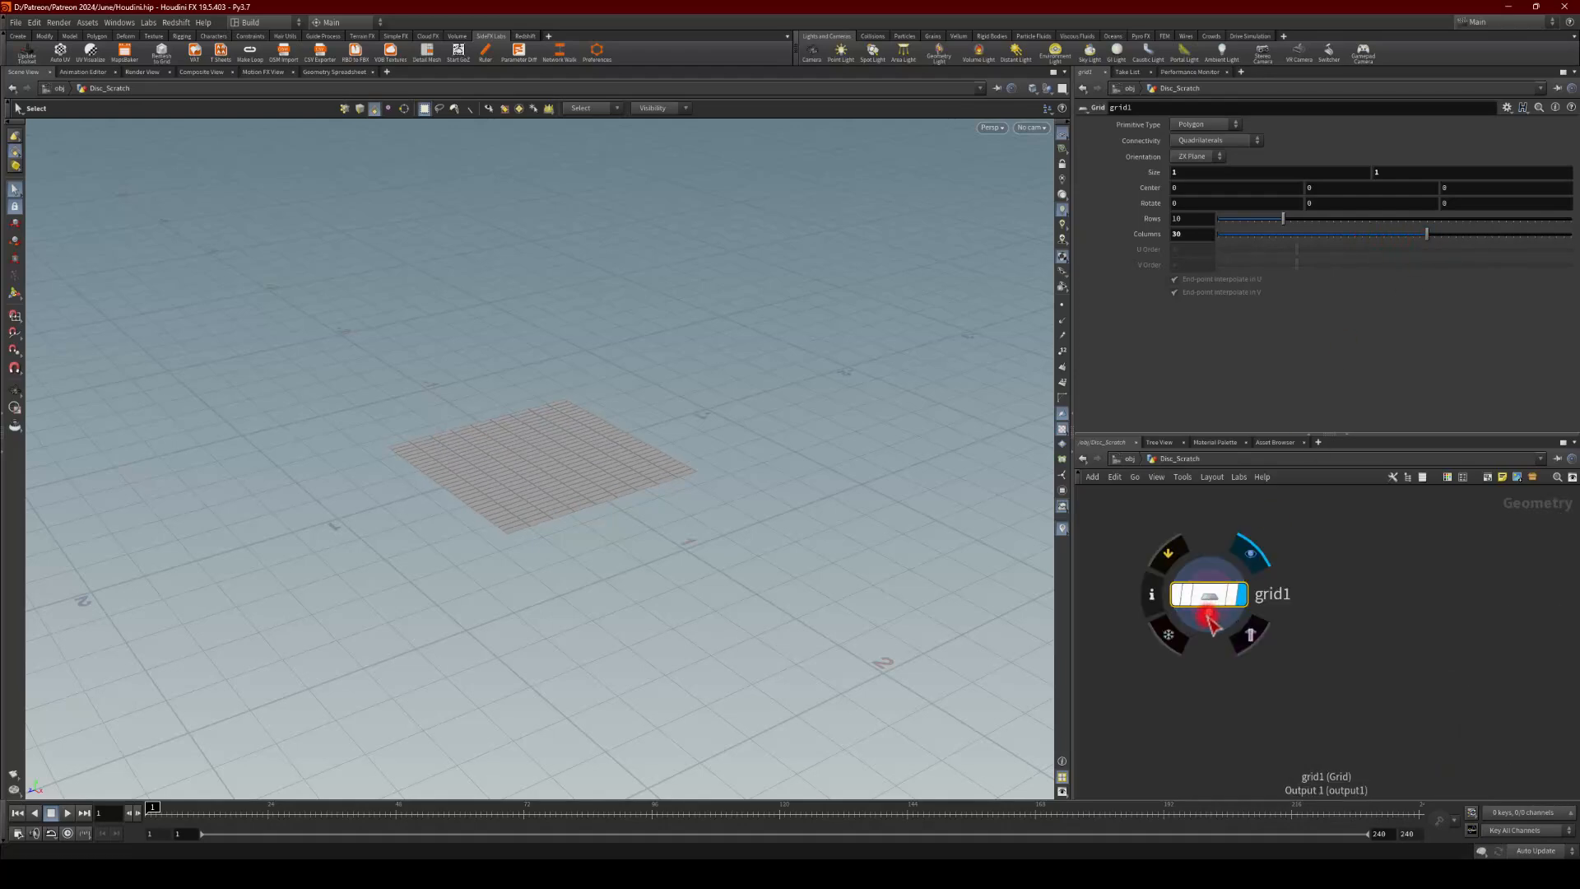
{"action": "key", "text": "Tab"}
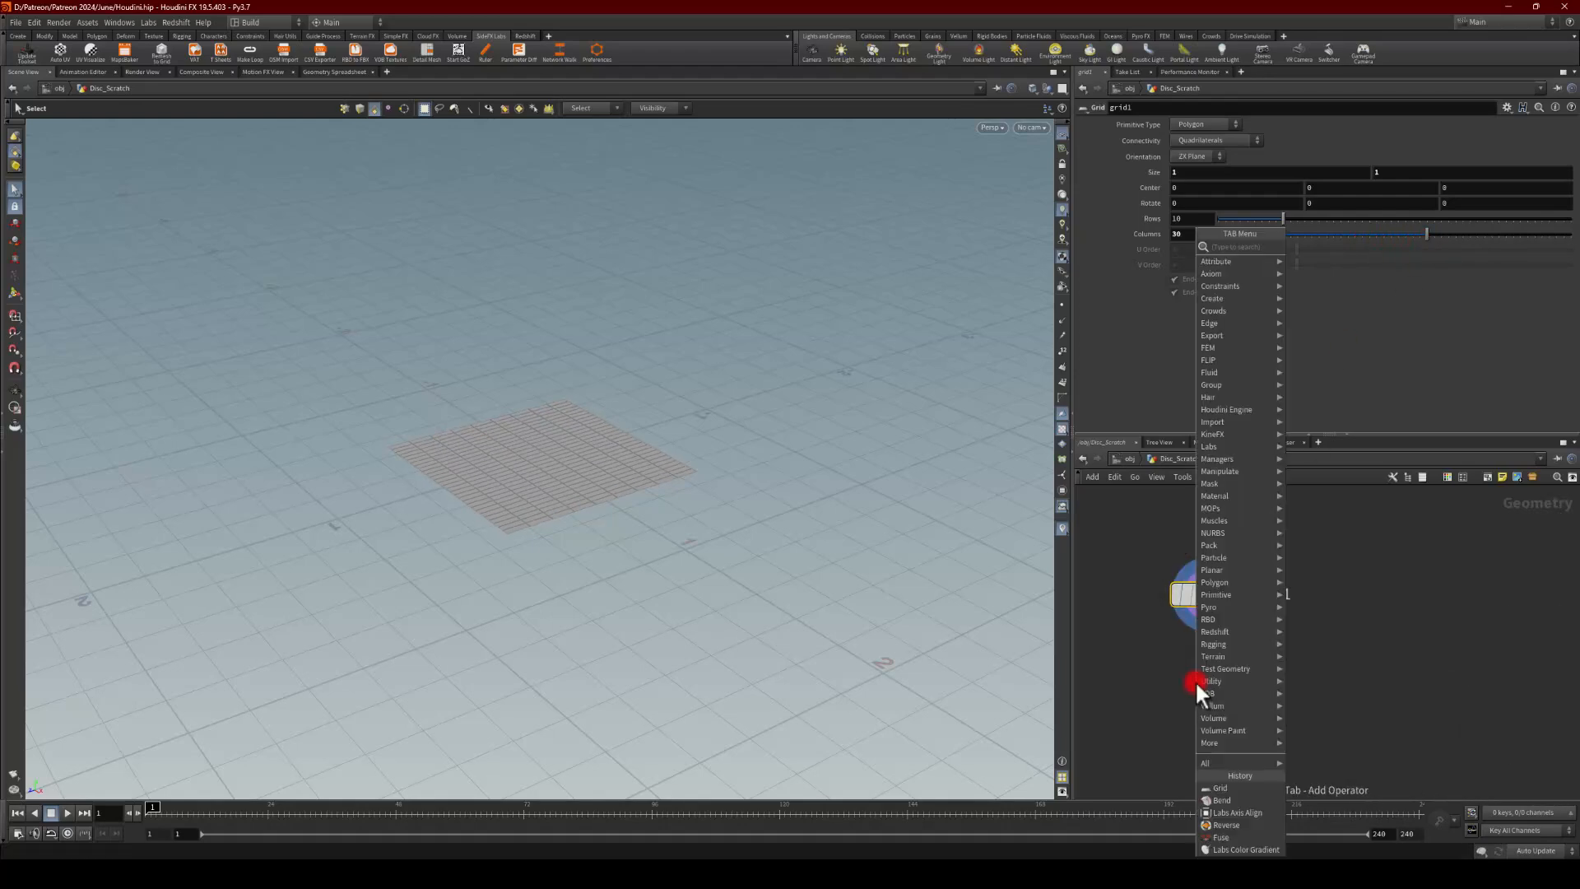
{"action": "type", "text": "bend"}
{"action": "key", "text": "Return"}
{"action": "left_click", "coordinate": [1201, 689]}
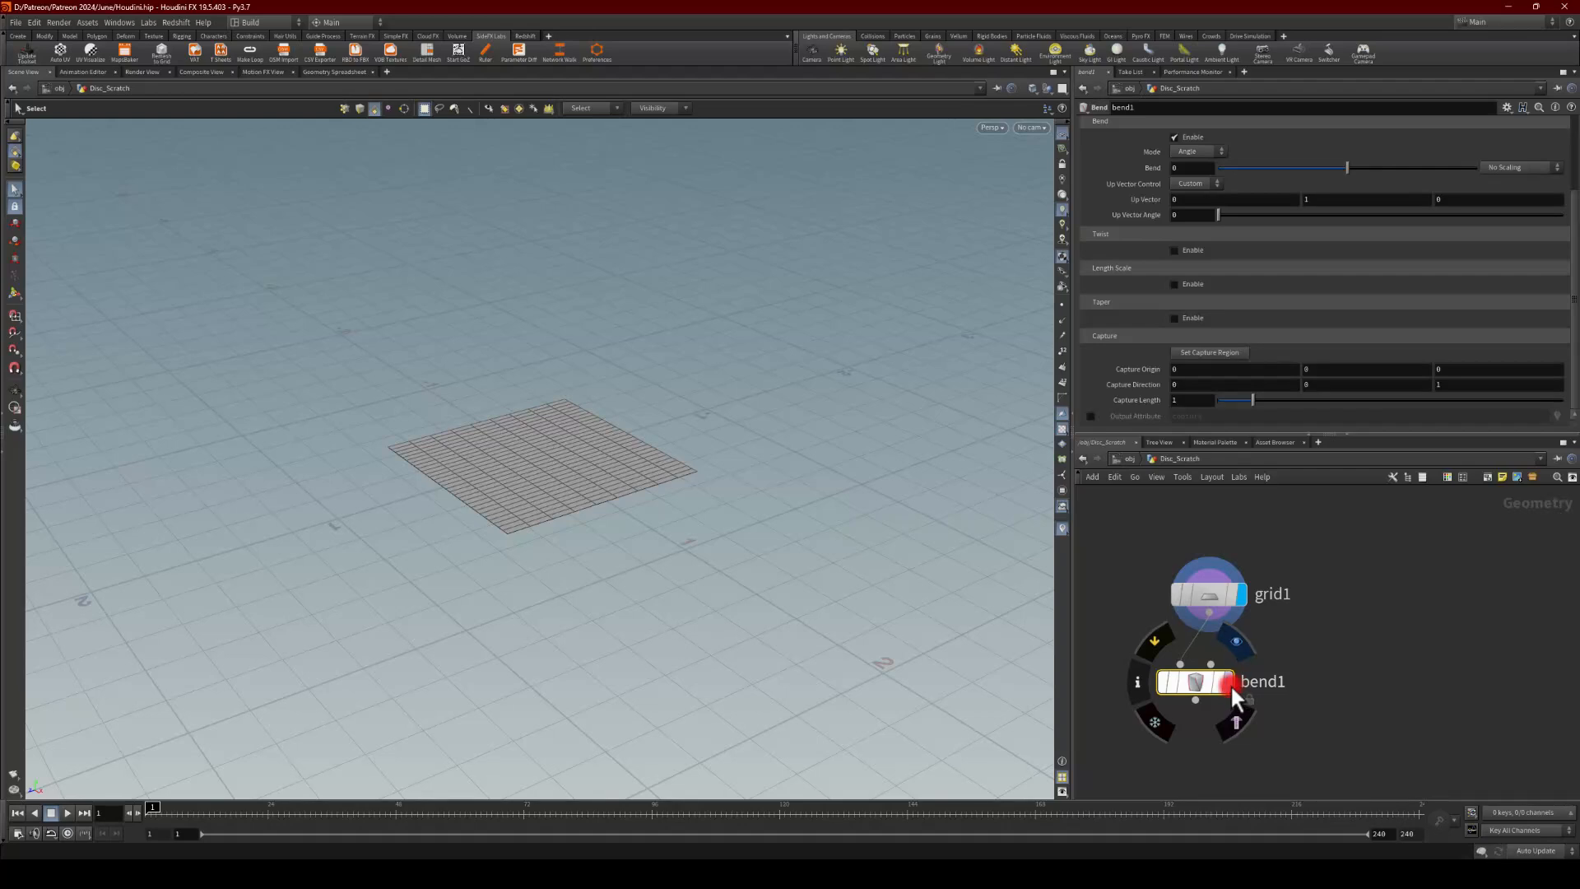
{"action": "left_click", "coordinate": [1231, 683]}
{"action": "left_click_drag", "start_coordinate": [1195, 682], "coordinate": [1195, 735]}
Step: Insert a Labs Axis Align (Match Size) node between the grid and the Bend node
{"action": "middle_click_drag", "start_coordinate": [1180, 639], "coordinate": [1186, 566]}
{"action": "left_click", "coordinate": [1206, 568]}
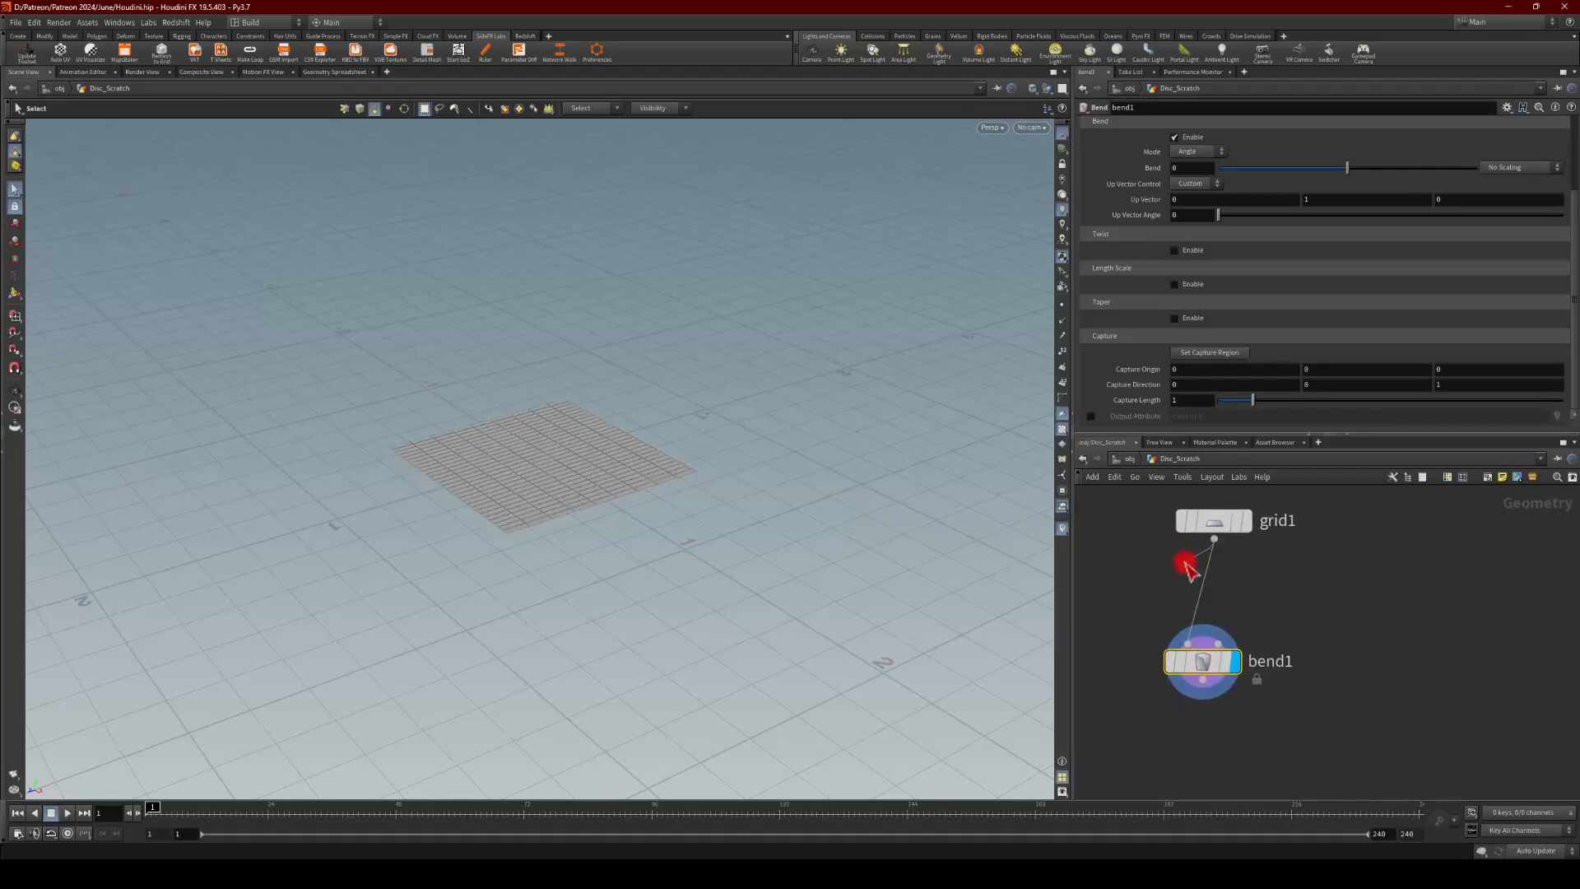
{"action": "key", "text": "Tab"}
{"action": "type", "text": "axis al"}
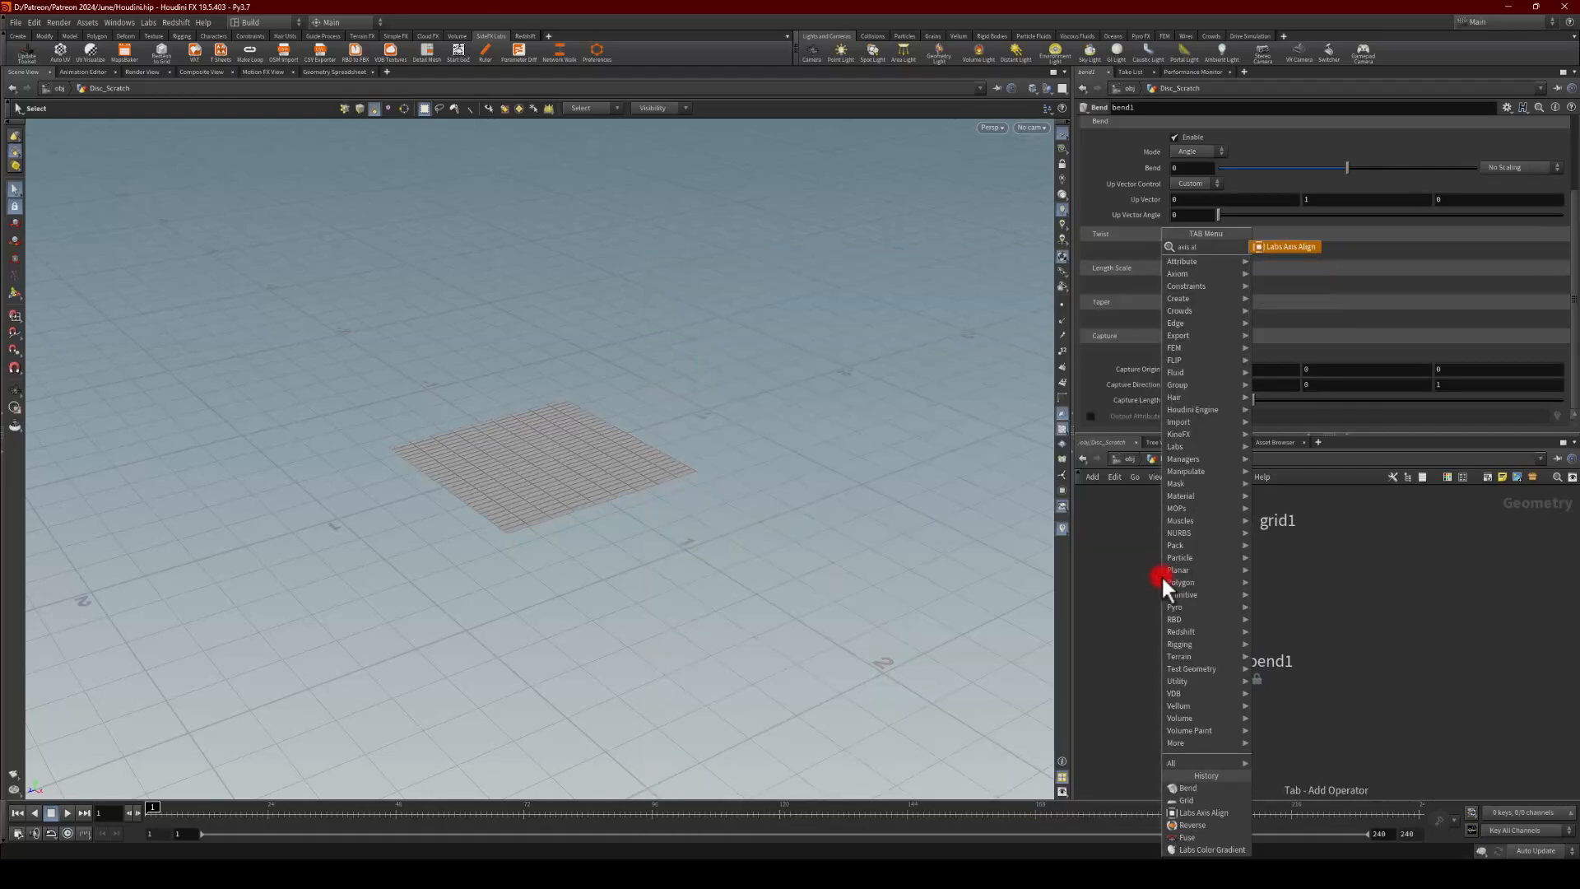
{"action": "key", "text": "Return"}
{"action": "left_click_drag", "start_coordinate": [1163, 594], "coordinate": [1204, 614]}
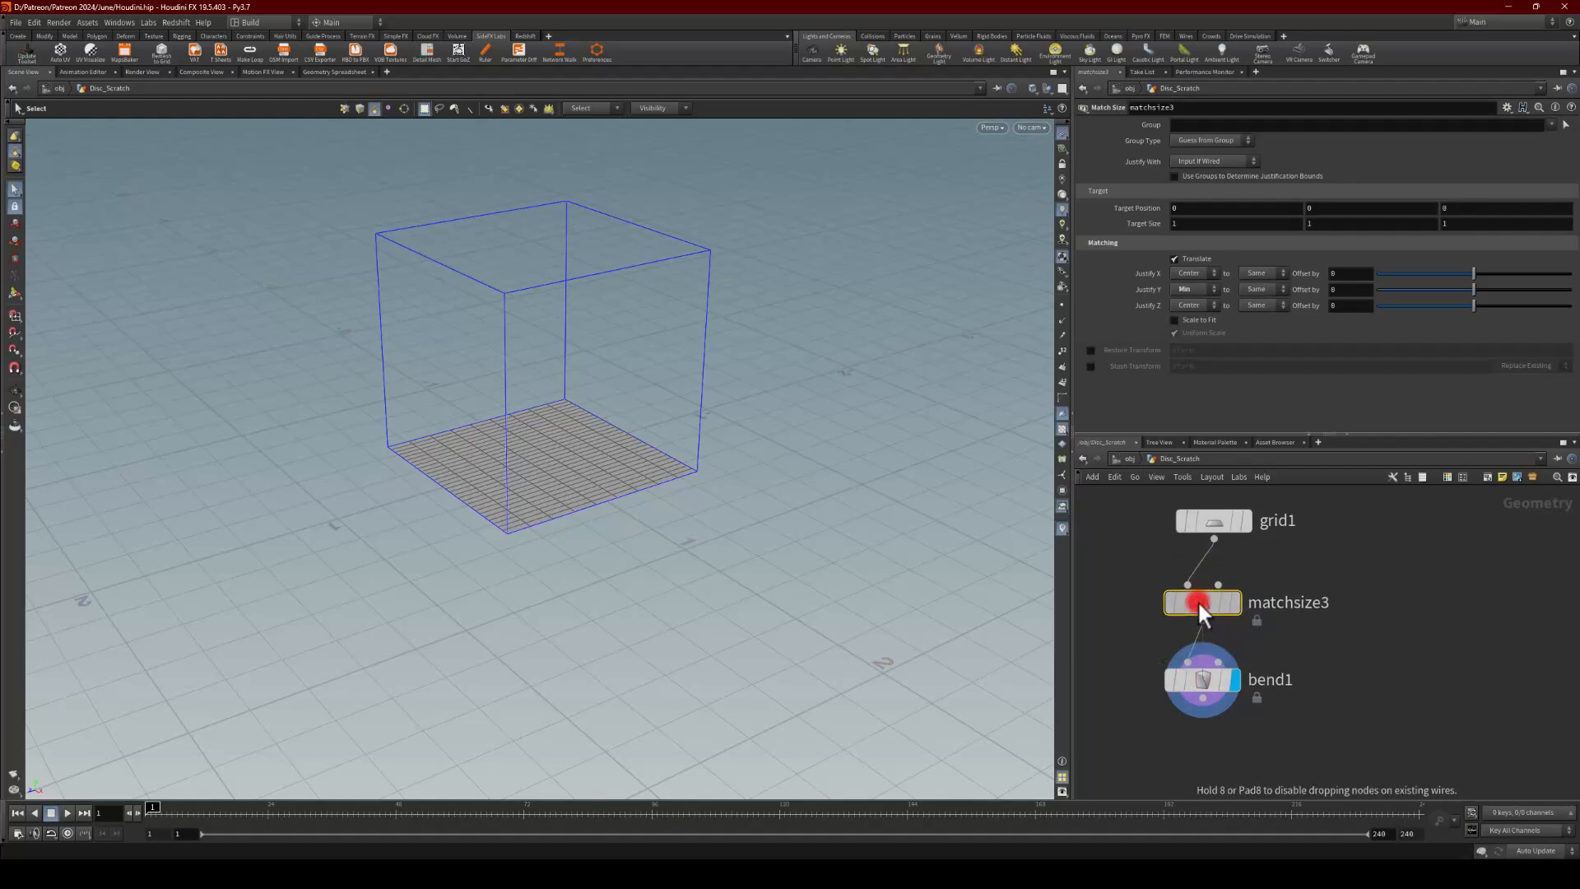
Step: Keep Translate enabled on the Match Size node and justify X to Min, Y to None and Z to Max
{"action": "left_click", "coordinate": [1183, 260]}
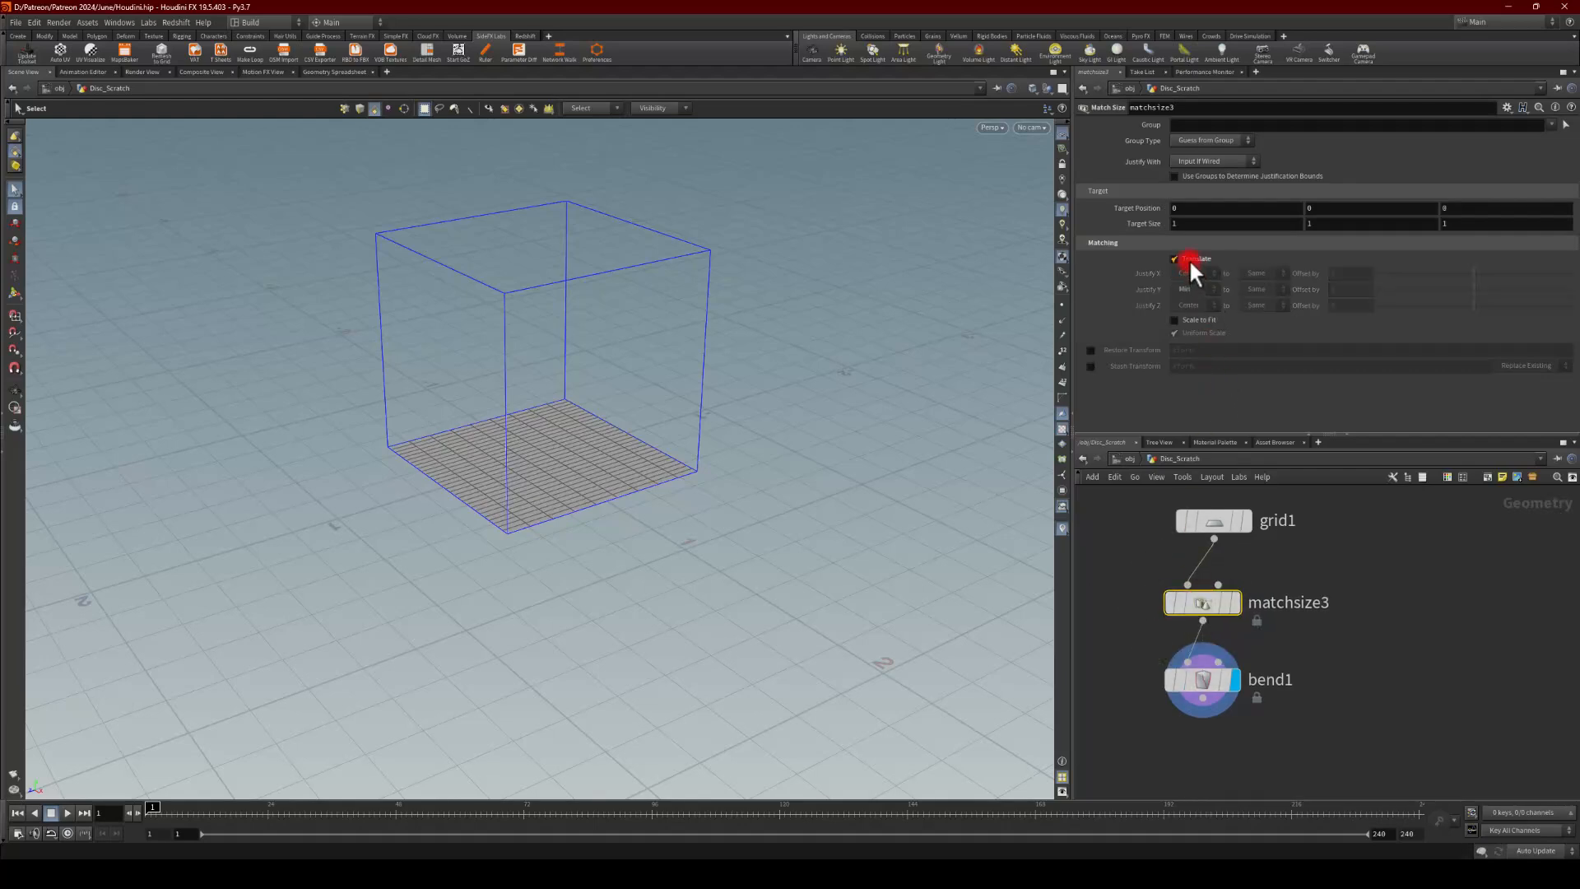
{"action": "left_click", "coordinate": [1189, 259]}
{"action": "left_click", "coordinate": [1185, 274]}
{"action": "left_click", "coordinate": [1180, 296]}
{"action": "left_click", "coordinate": [1183, 288]}
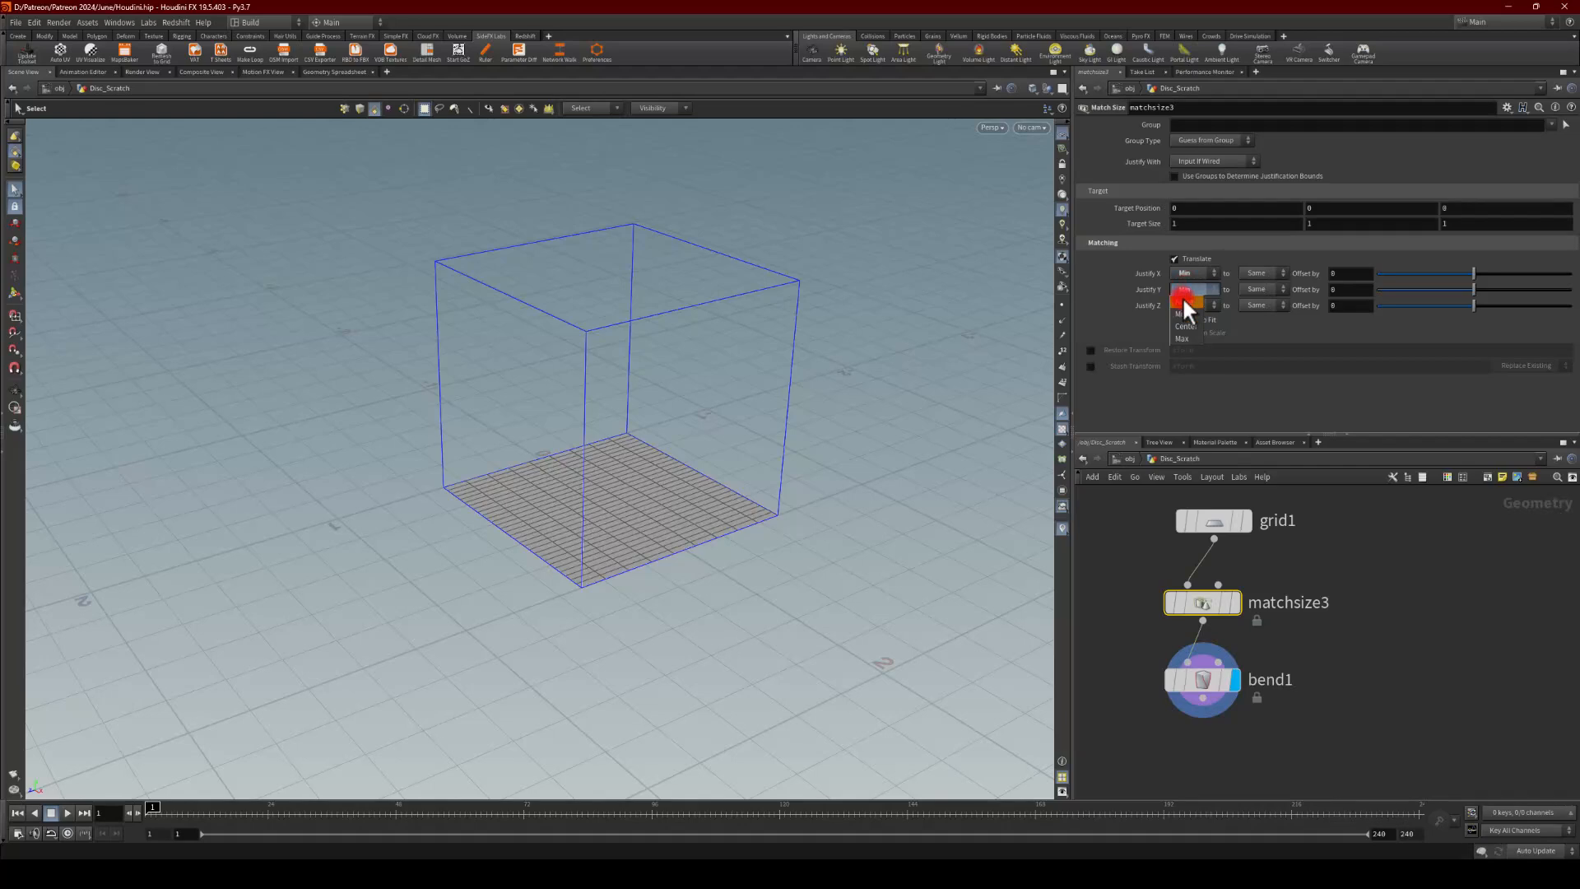
{"action": "left_click", "coordinate": [1182, 298]}
{"action": "left_click", "coordinate": [1187, 306]}
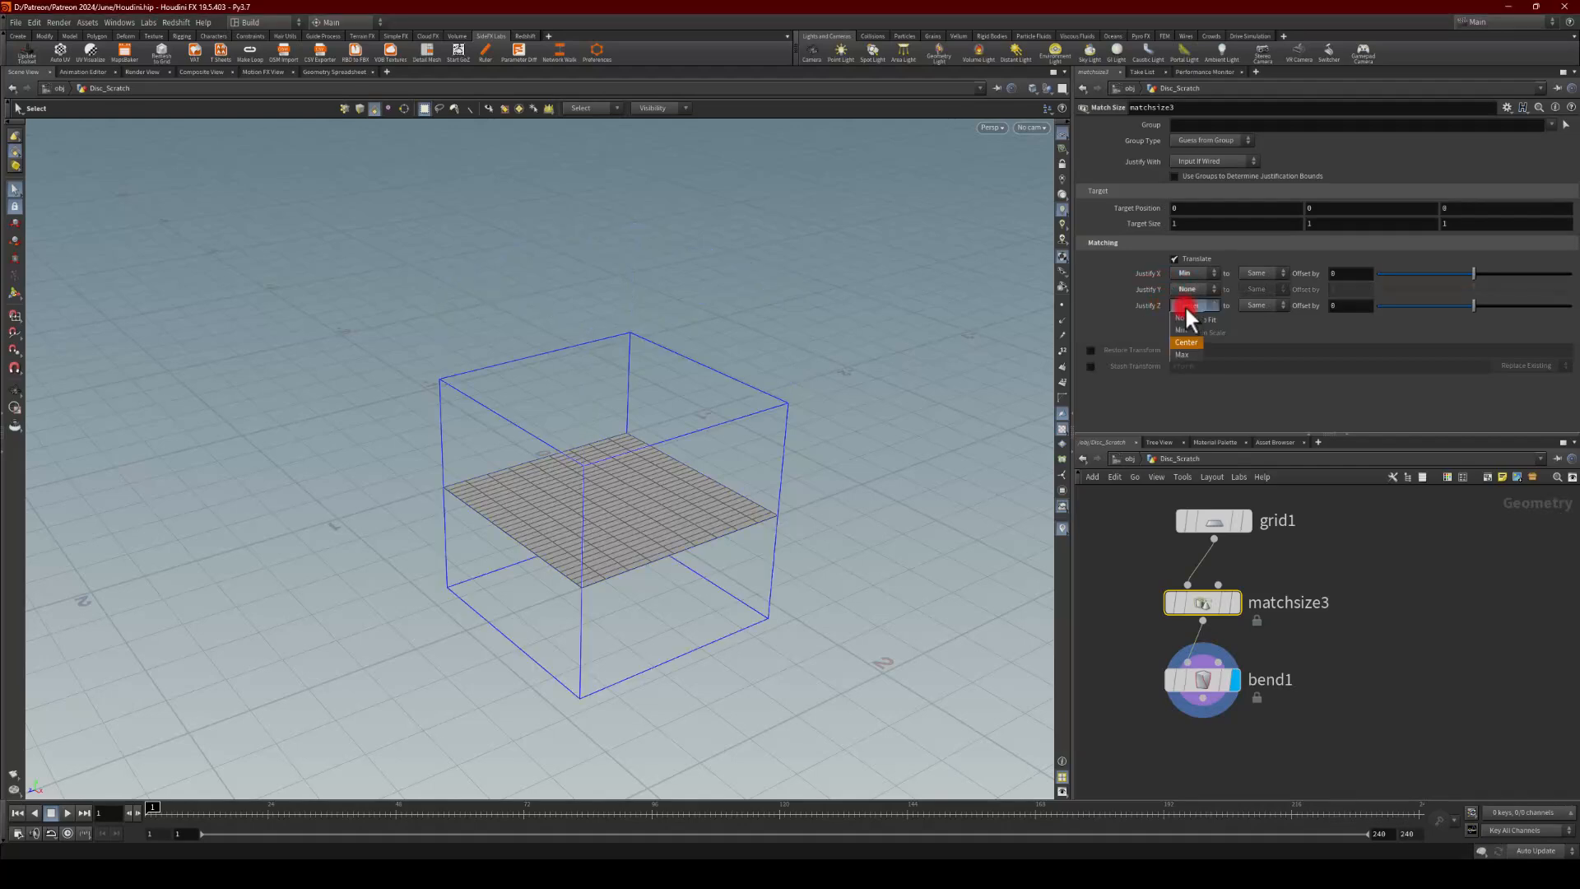
{"action": "left_click", "coordinate": [1182, 354]}
Step: Set the Bend node's angle to 360 and its up vector to 0, 0, 1
{"action": "left_click", "coordinate": [1203, 678]}
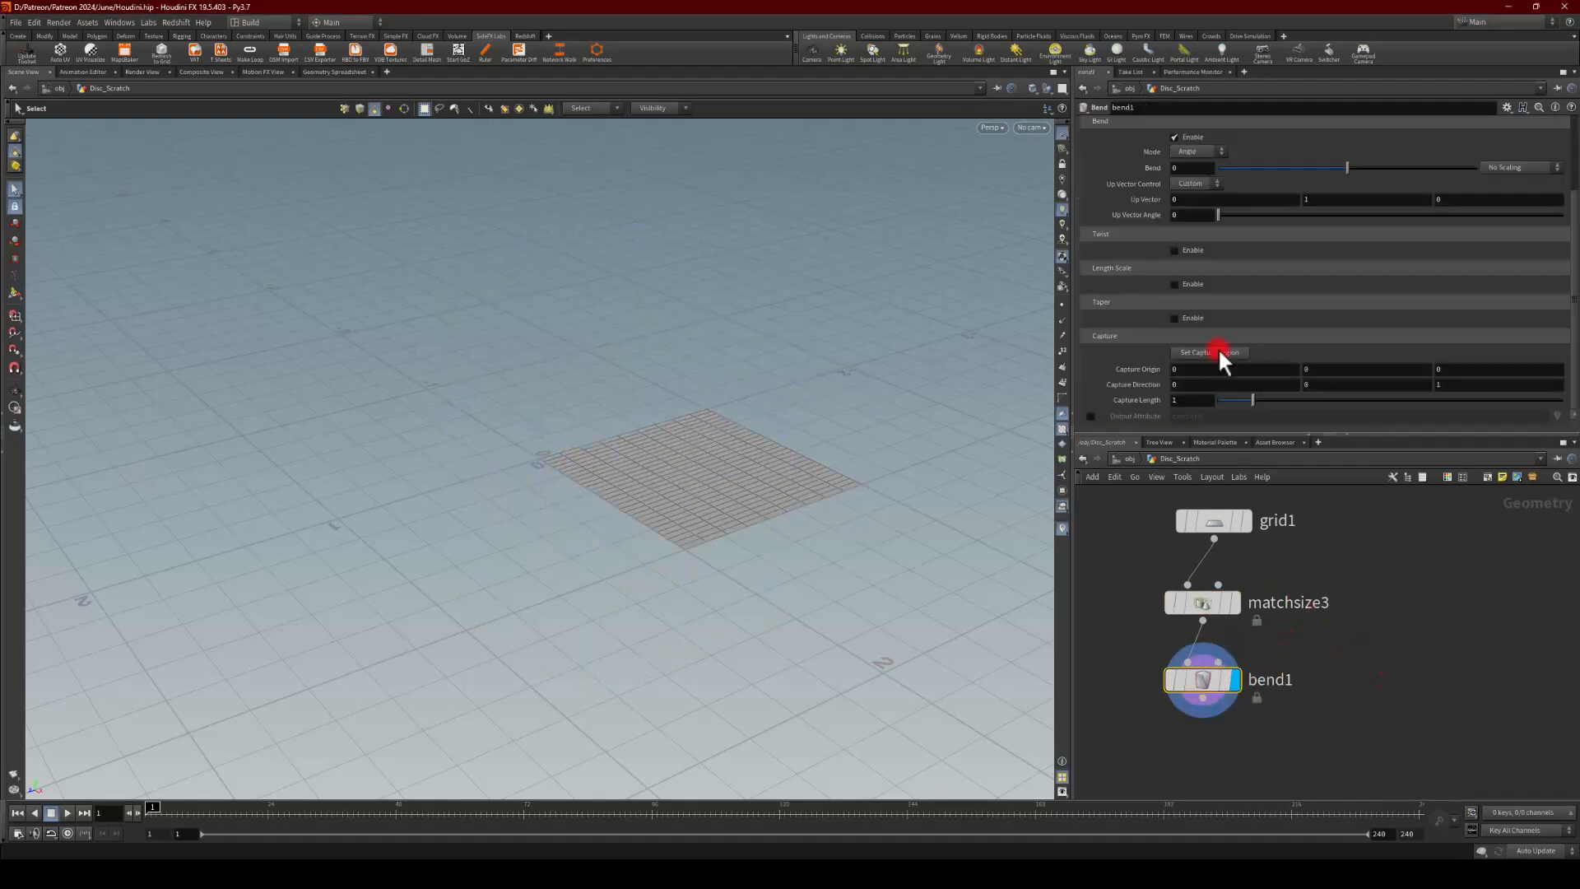
{"action": "left_click", "coordinate": [1192, 168]}
{"action": "type", "text": "36"}
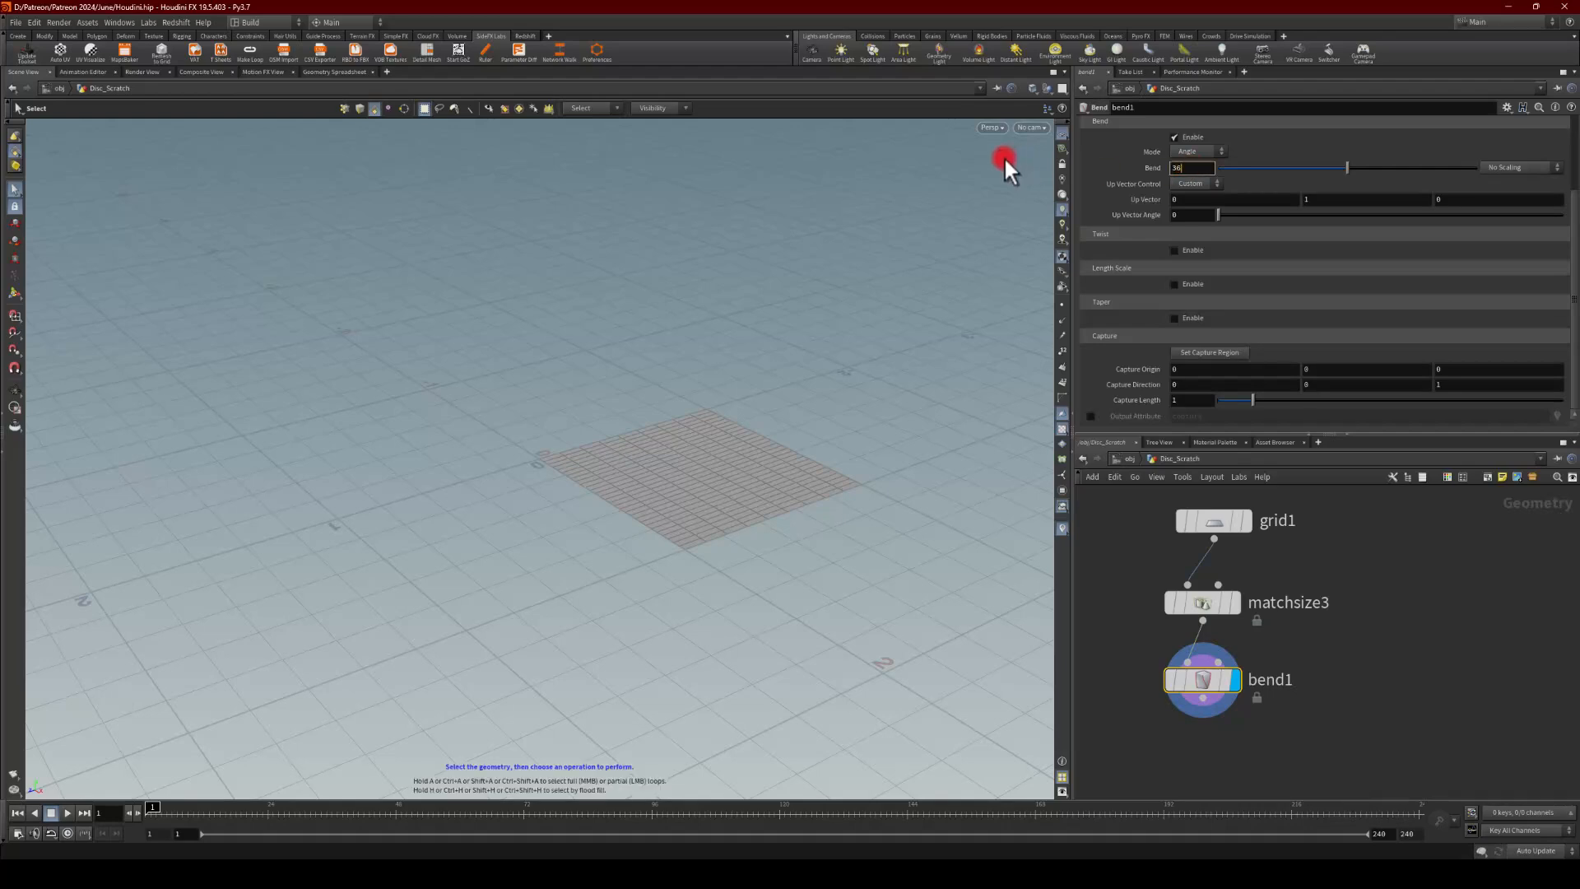
{"action": "type", "text": "0"}
{"action": "key", "text": "Return"}
{"action": "left_click", "coordinate": [1363, 203]}
{"action": "type", "text": "0"}
{"action": "key", "text": "Tab"}
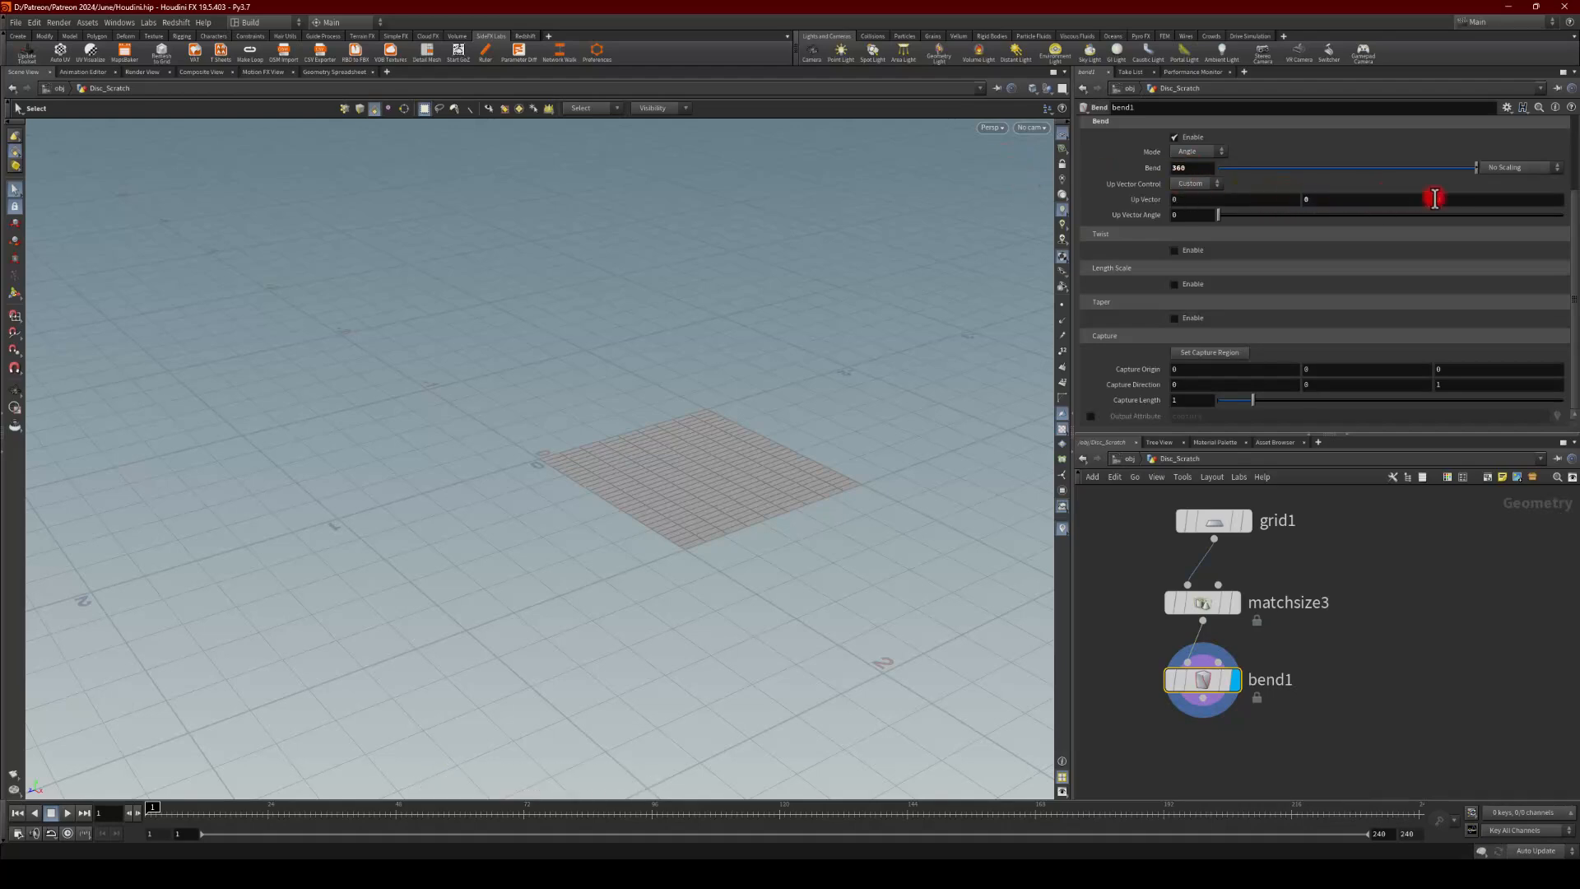
{"action": "type", "text": "1"}
{"action": "key", "text": "Return"}
Step: Set the Bend node's capture direction to 1, 0, 0 so the grid wraps into a flat disc
{"action": "left_click", "coordinate": [1442, 384]}
{"action": "type", "text": "0"}
{"action": "key", "text": "Return"}
{"action": "left_click_drag", "start_coordinate": [1201, 385], "coordinate": [1072, 385]}
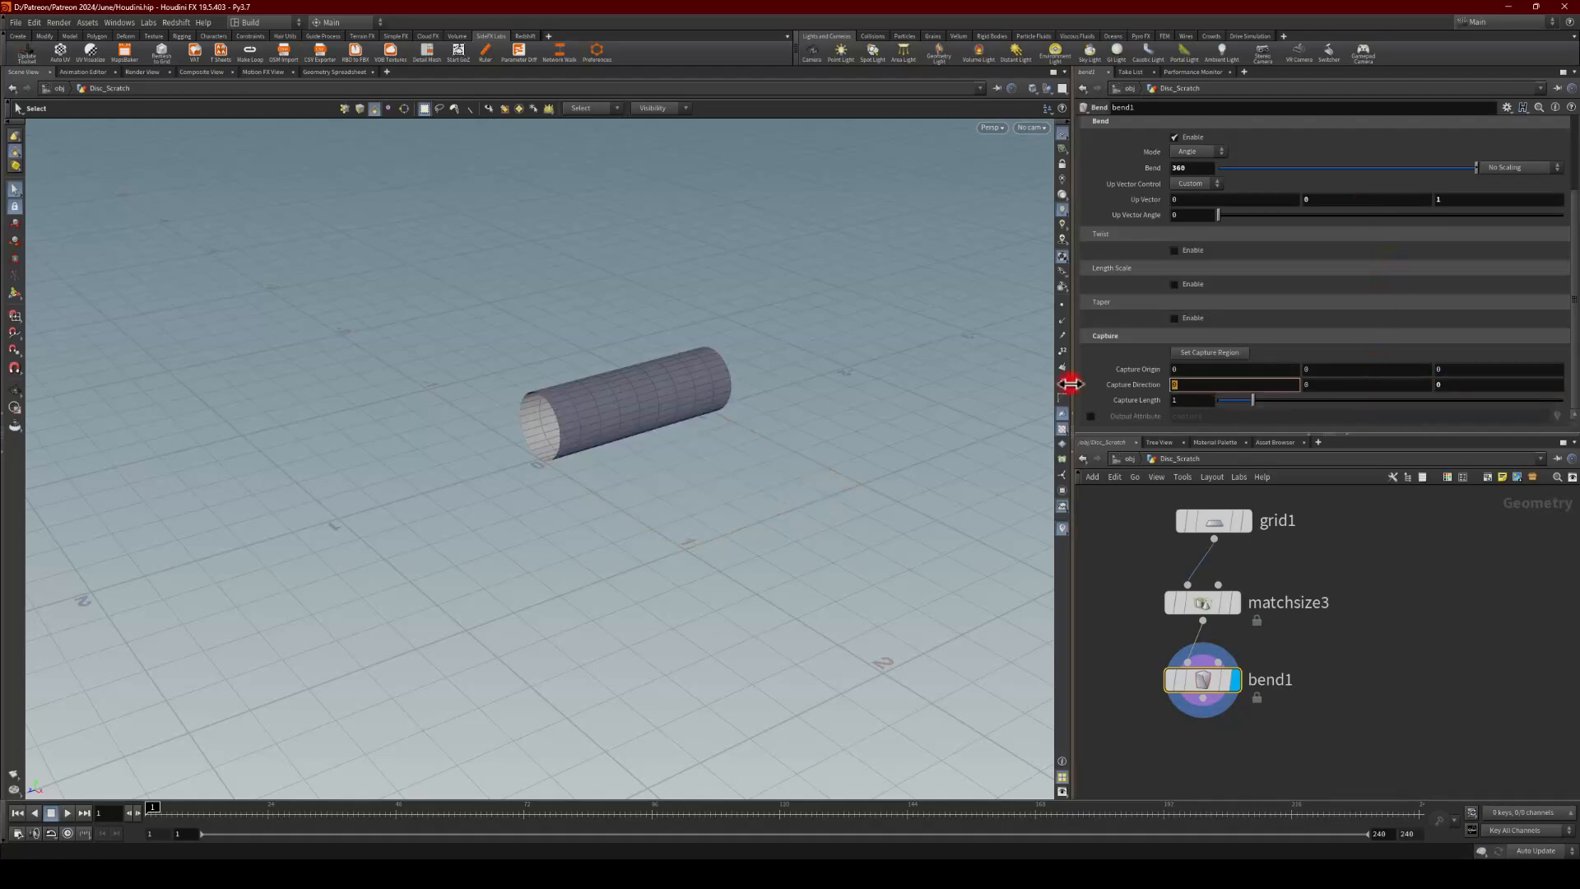
{"action": "type", "text": "1"}
{"action": "key", "text": "Return"}
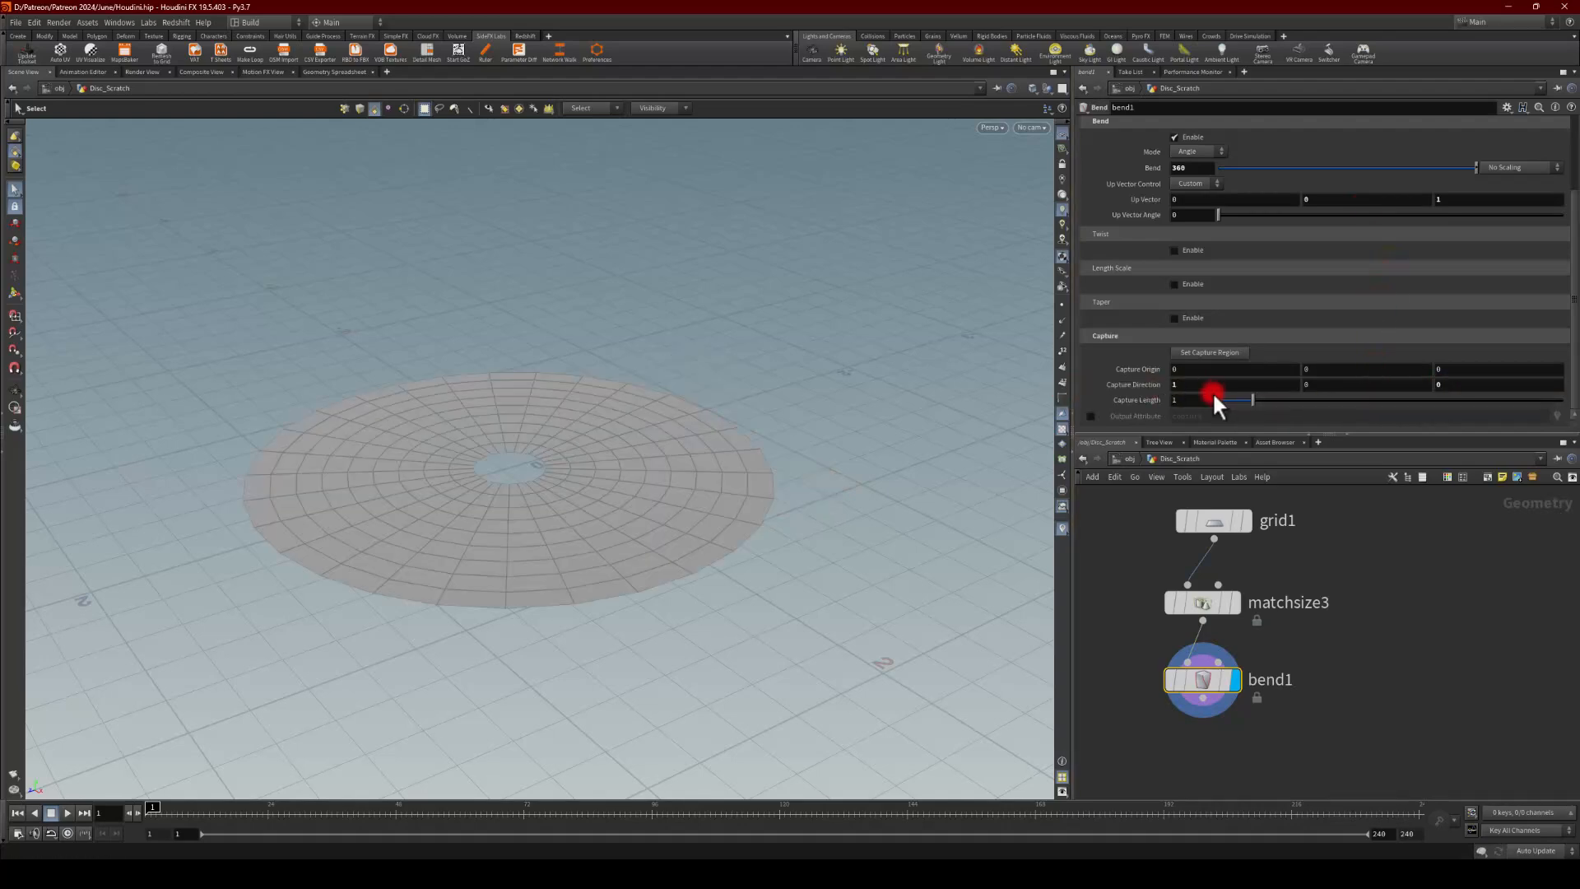
Step: Close the hole at the disc's centre by setting the Match Size node's Justify Z offset to 0.16
{"action": "left_click", "coordinate": [471, 502]}
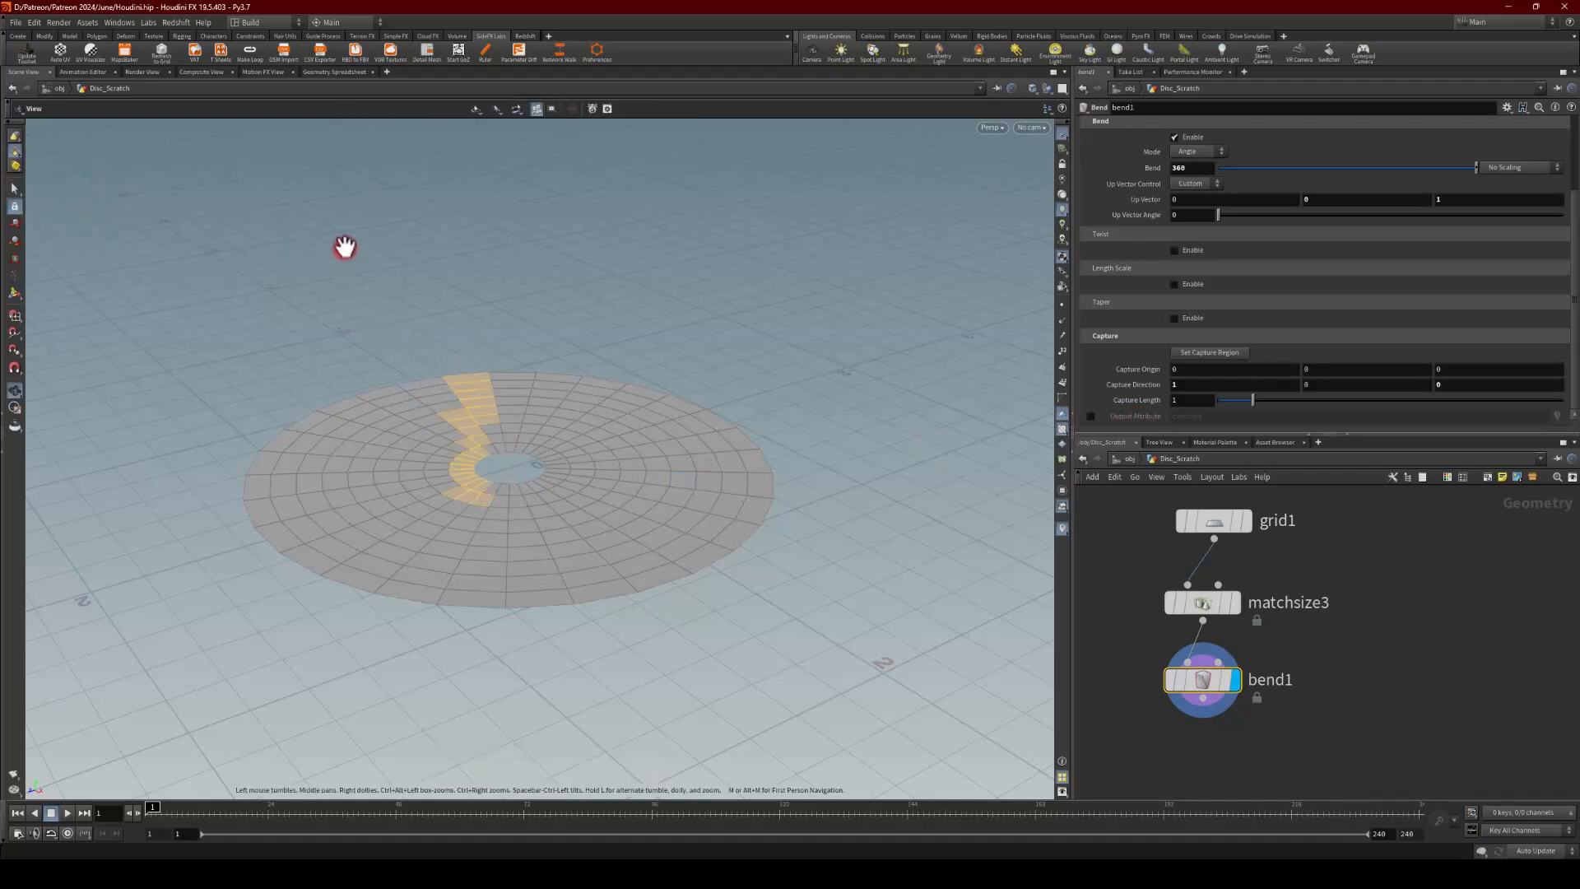
{"action": "left_click_drag", "start_coordinate": [346, 247], "coordinate": [341, 329]}
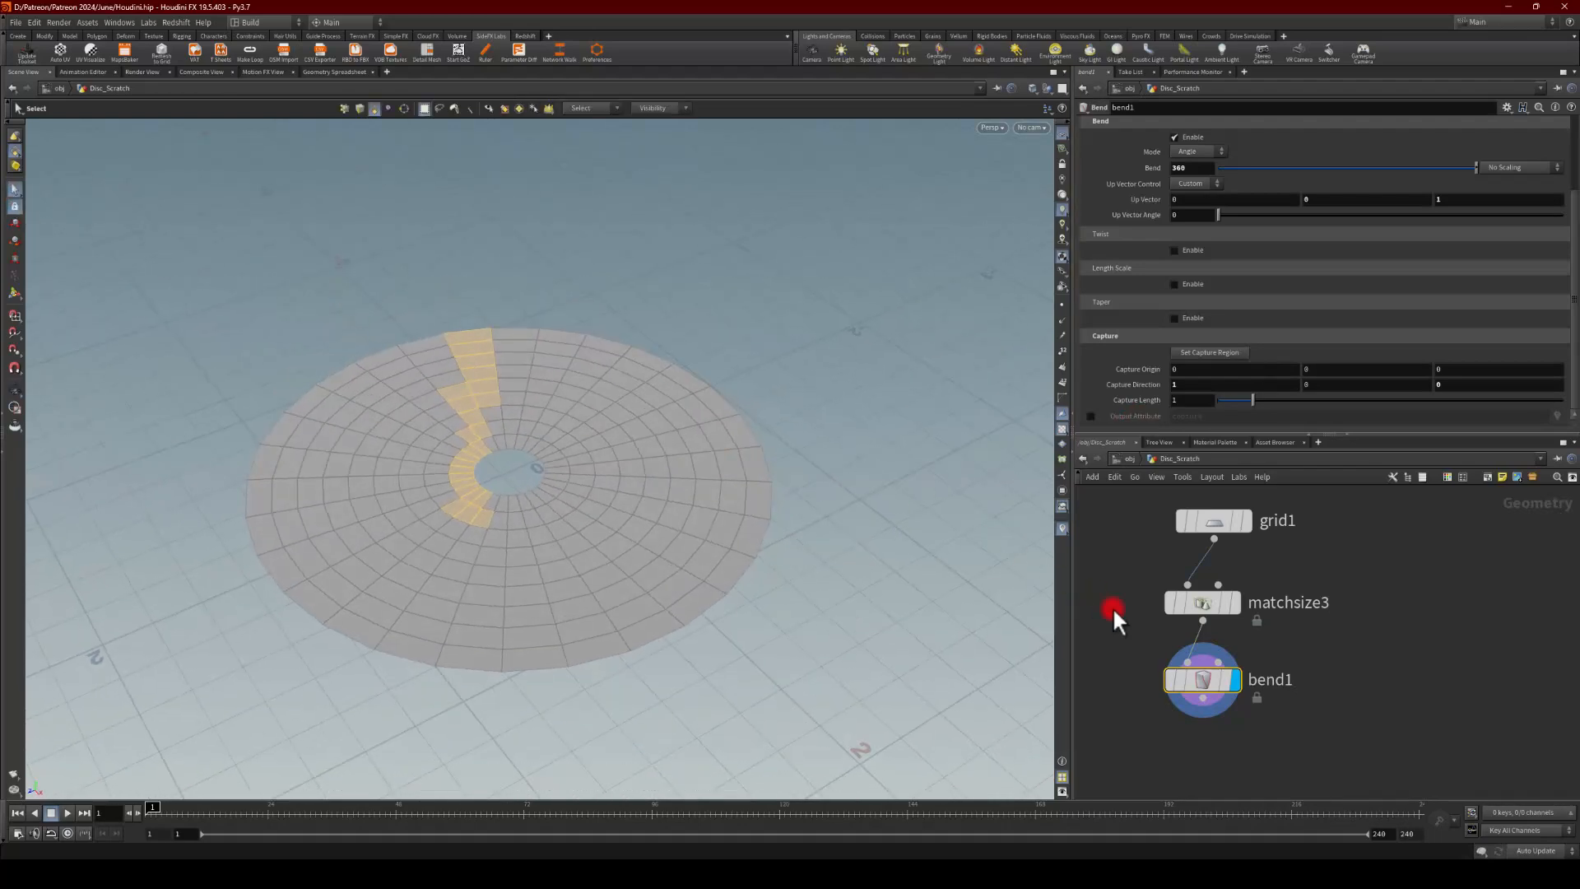
{"action": "left_click", "coordinate": [1202, 603]}
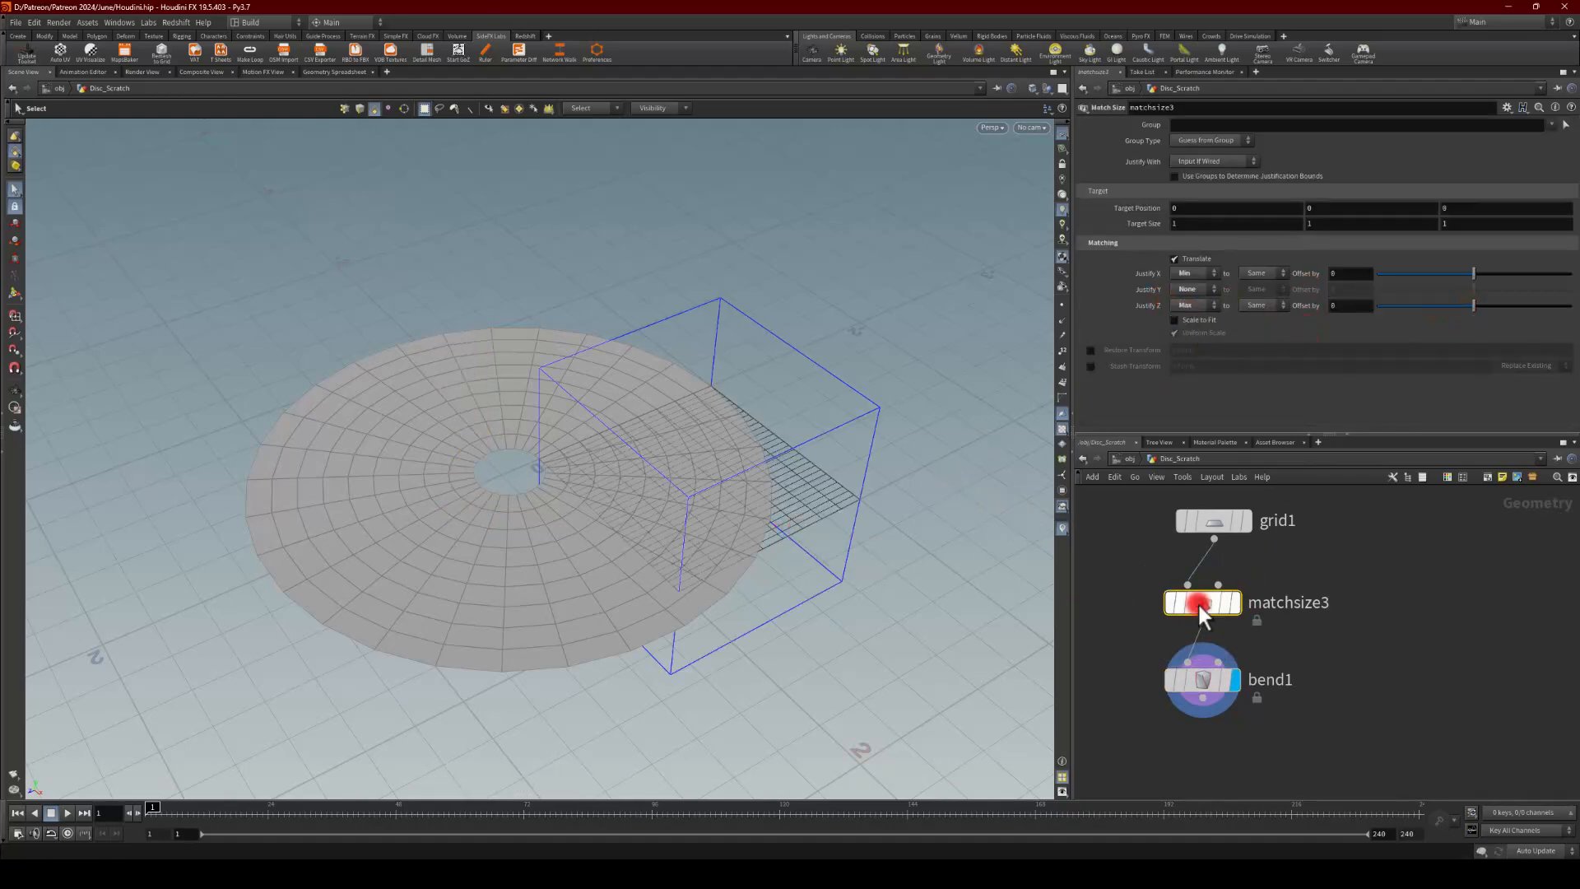
{"action": "mouse_move", "coordinate": [1479, 313]}
{"action": "left_mouse_down"}
{"action": "mouse_move", "coordinate": [1458, 303]}
{"action": "mouse_move", "coordinate": [1486, 303]}
{"action": "left_mouse_up"}
{"action": "left_click_drag", "start_coordinate": [414, 359], "coordinate": [424, 504], "text": "alt"}
{"action": "right_click_drag", "start_coordinate": [488, 218], "coordinate": [447, 391], "text": "alt"}
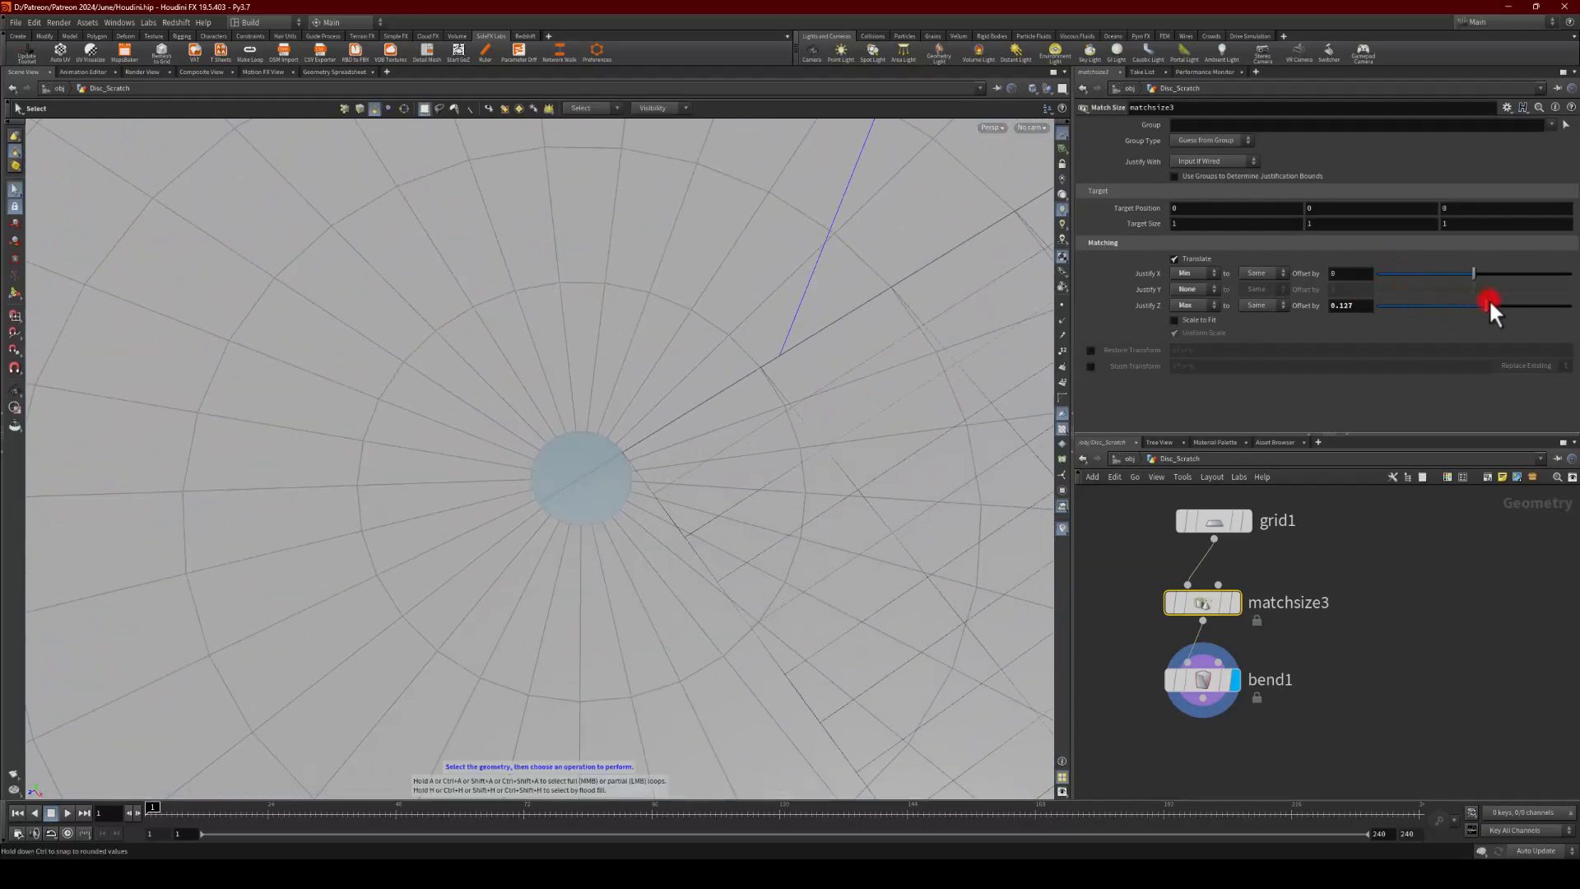
{"action": "left_click_drag", "start_coordinate": [1489, 304], "coordinate": [1488, 303]}
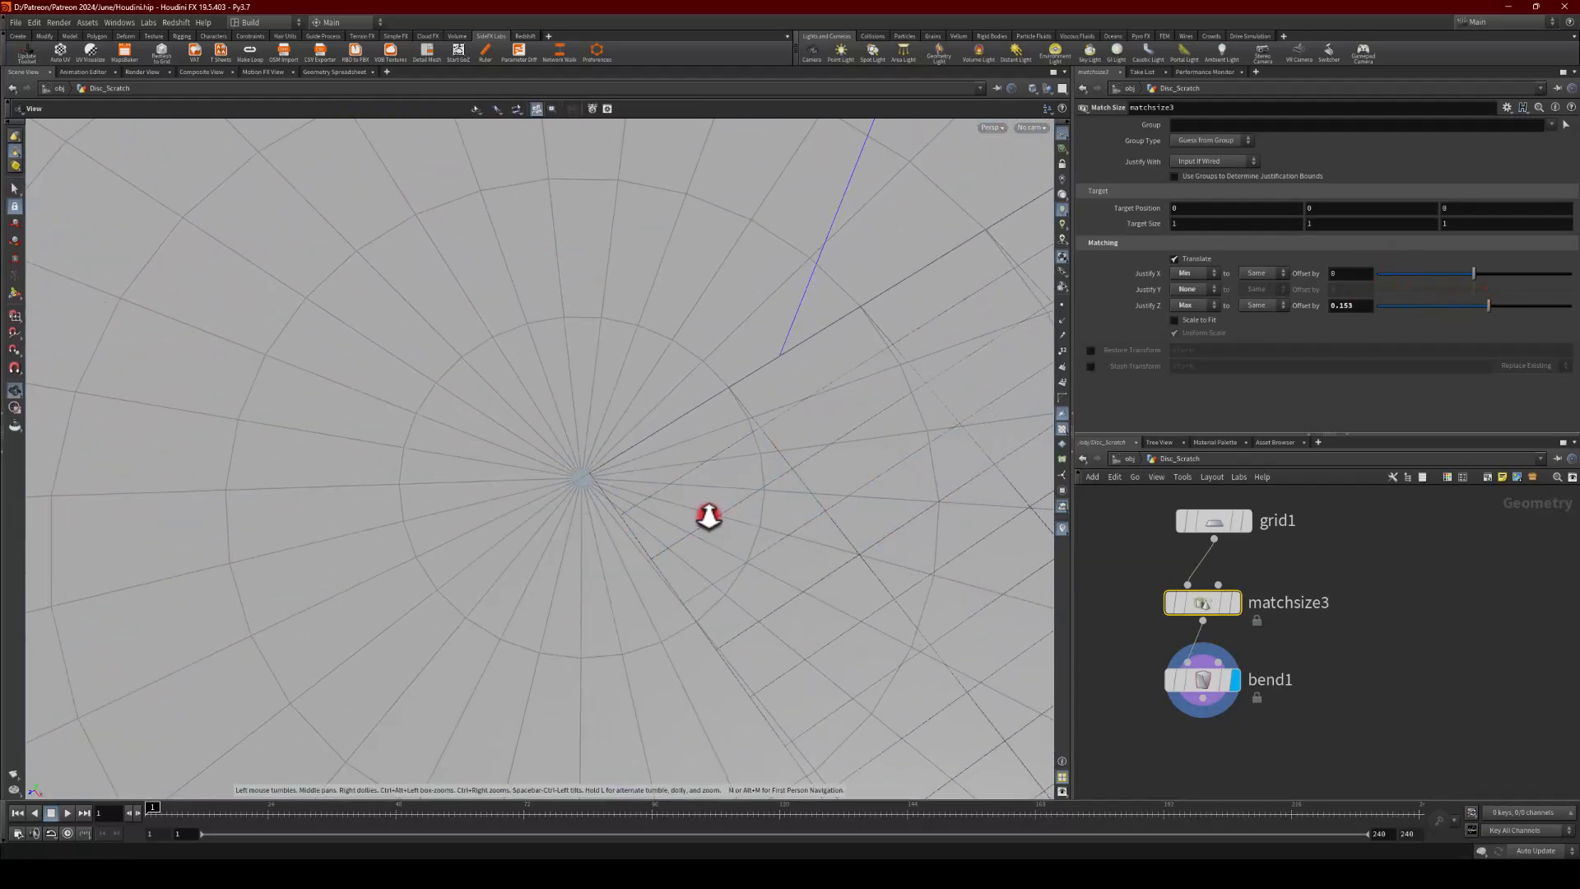
{"action": "left_click_drag", "start_coordinate": [709, 516], "coordinate": [420, 360]}
{"action": "middle_click_drag", "start_coordinate": [420, 360], "coordinate": [511, 402]}
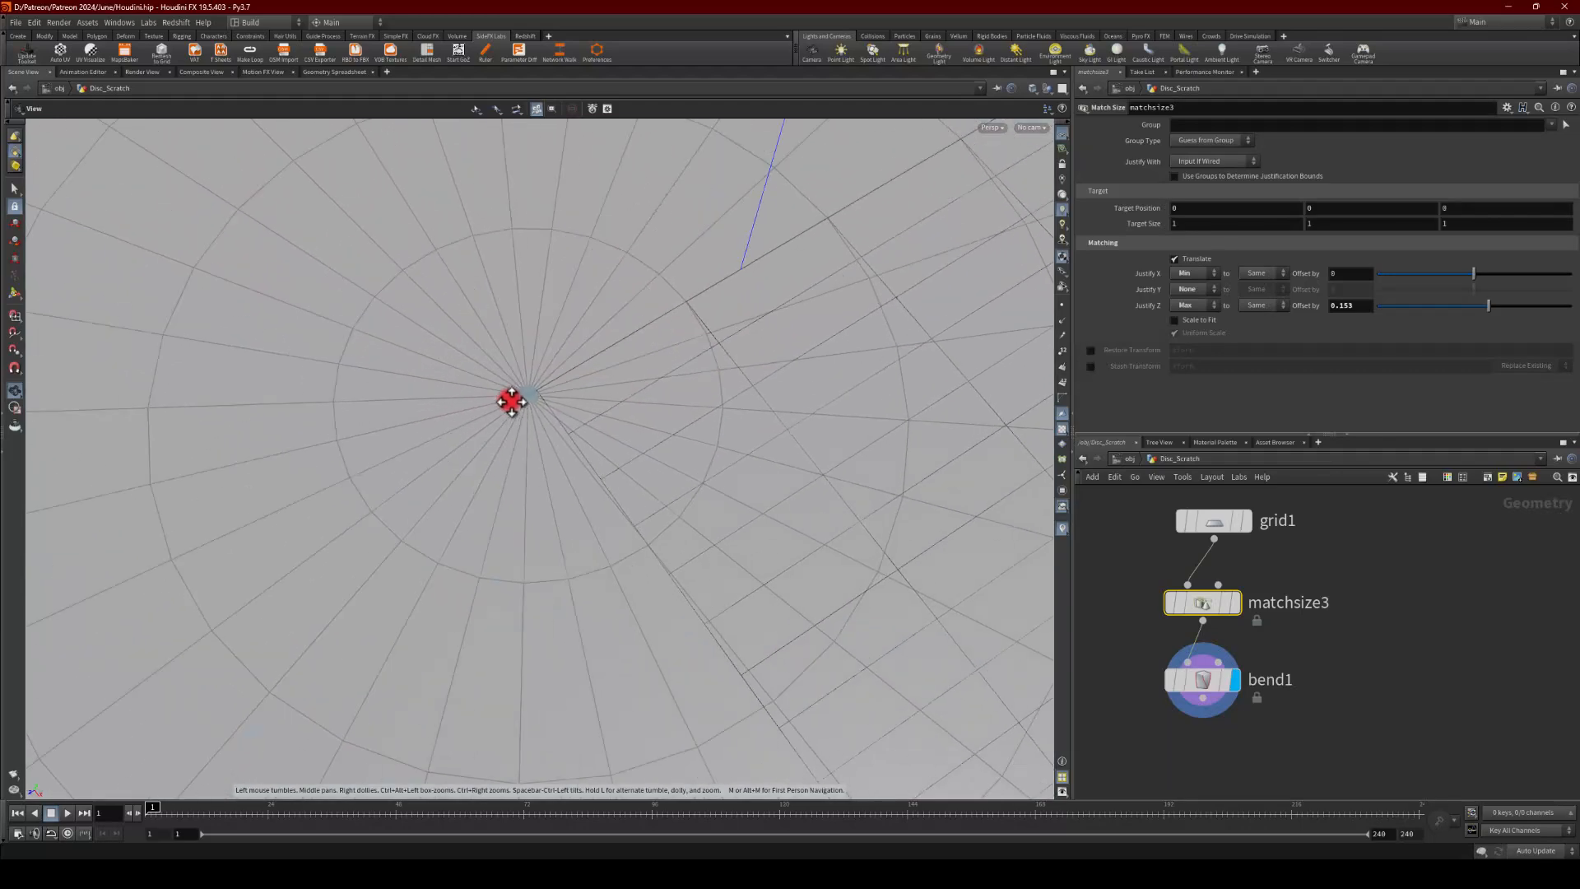
{"action": "scroll", "coordinate": [519, 394], "scroll_direction": "up", "scroll_amount": 4}
{"action": "left_click_drag", "start_coordinate": [1488, 304], "coordinate": [1489, 299]}
{"action": "left_click", "coordinate": [1339, 305]}
{"action": "left_click", "coordinate": [1354, 307]}
{"action": "left_click_drag", "start_coordinate": [1357, 306], "coordinate": [1344, 307]}
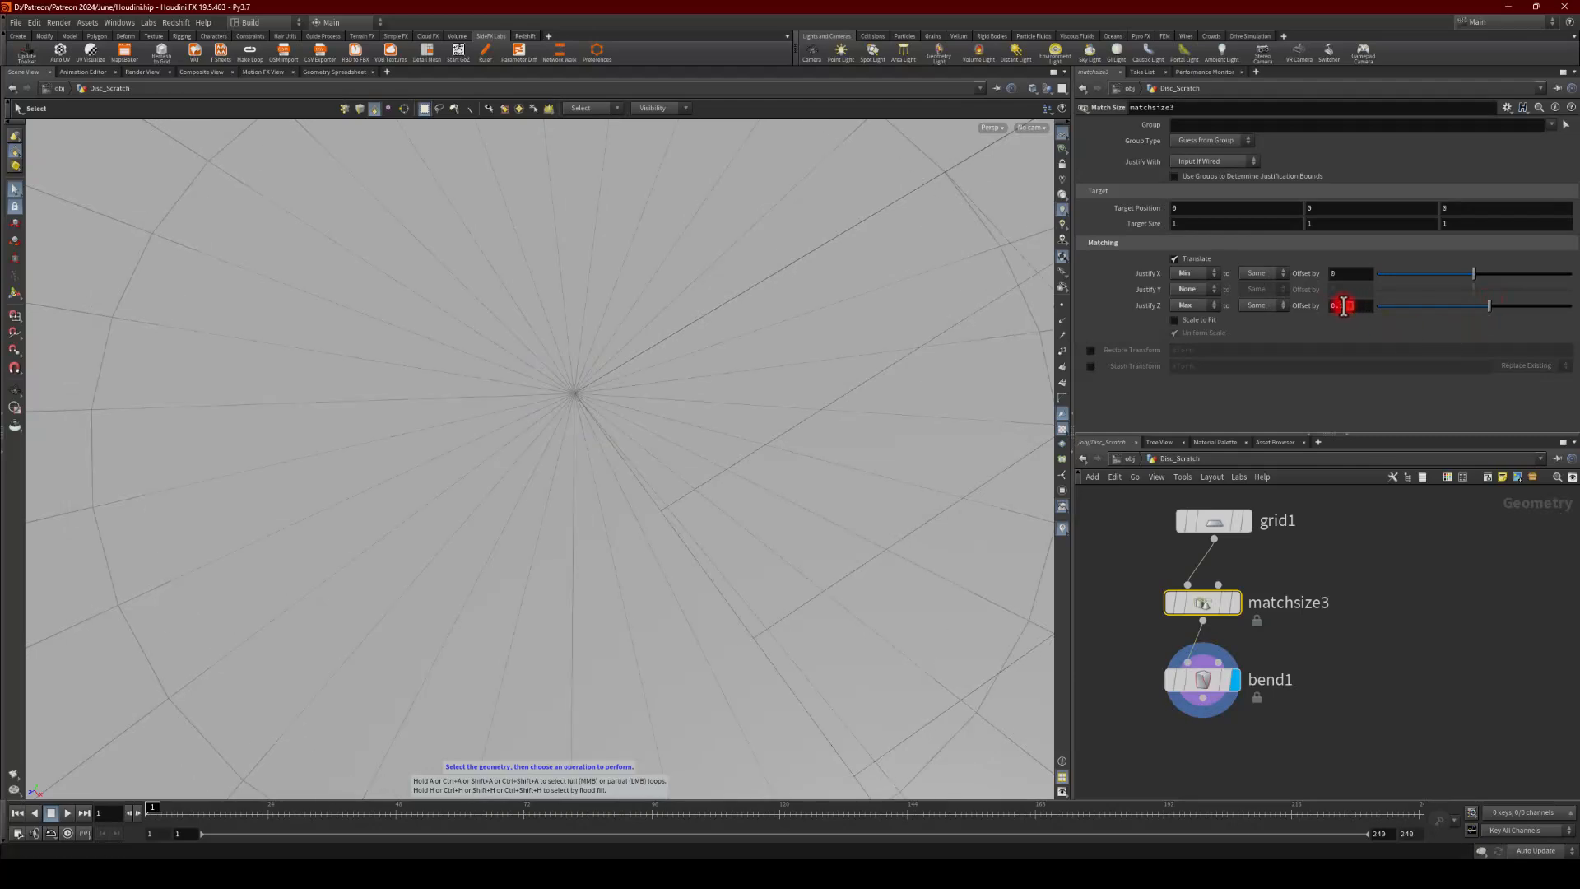
{"action": "type", "text": "6"}
{"action": "key", "text": "Return"}
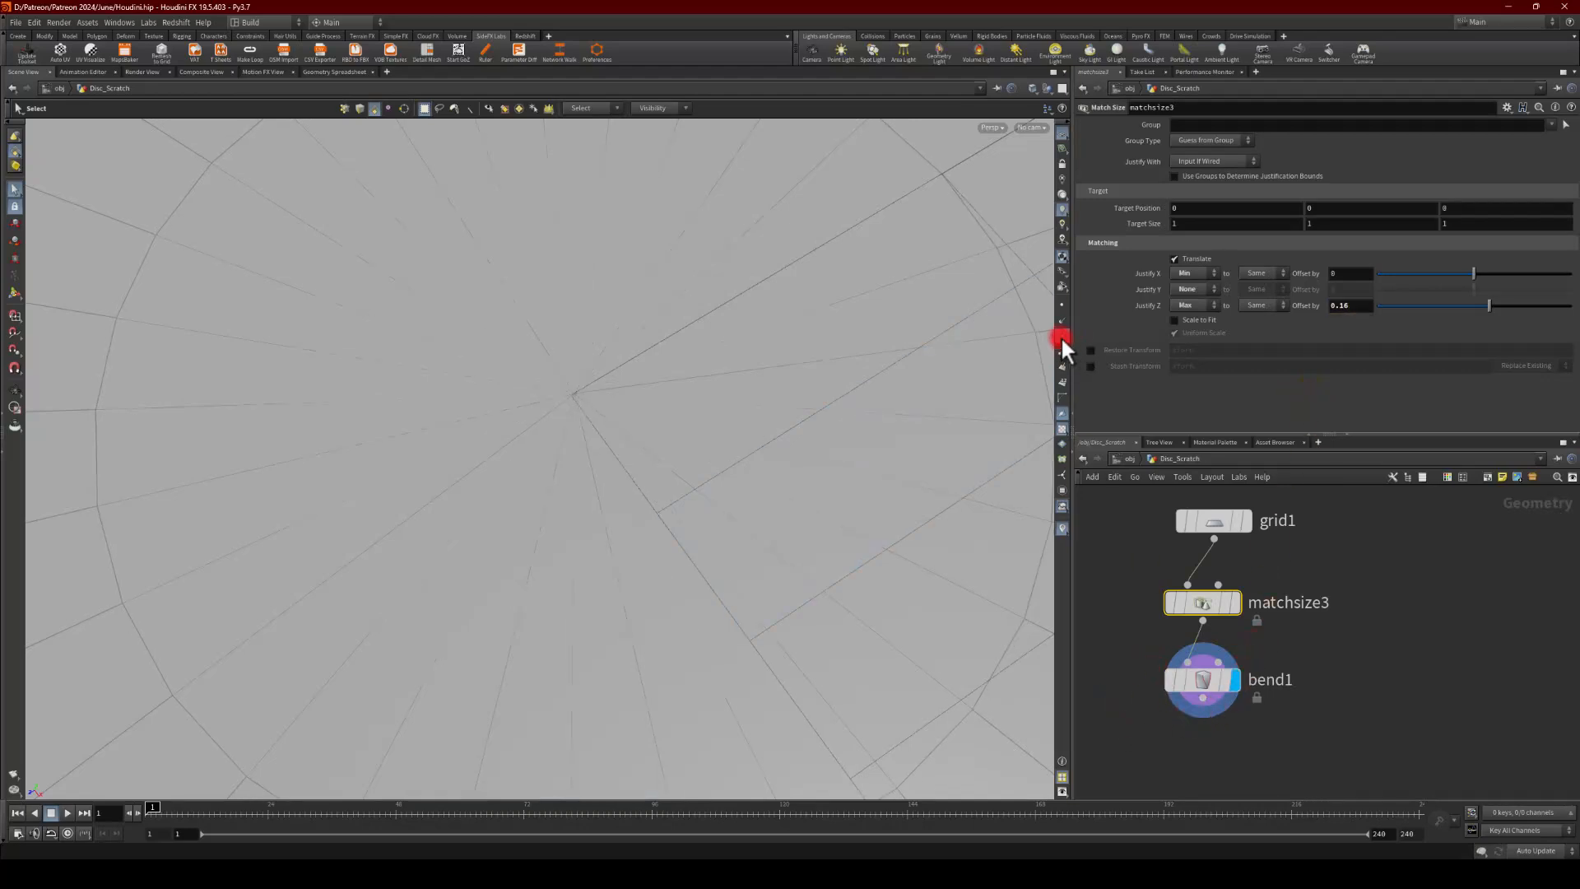
Step: Turn on point display in the viewport, then append a Fuse node to the Bend node and display it
{"action": "left_click", "coordinate": [1061, 304]}
{"action": "left_click", "coordinate": [575, 405]}
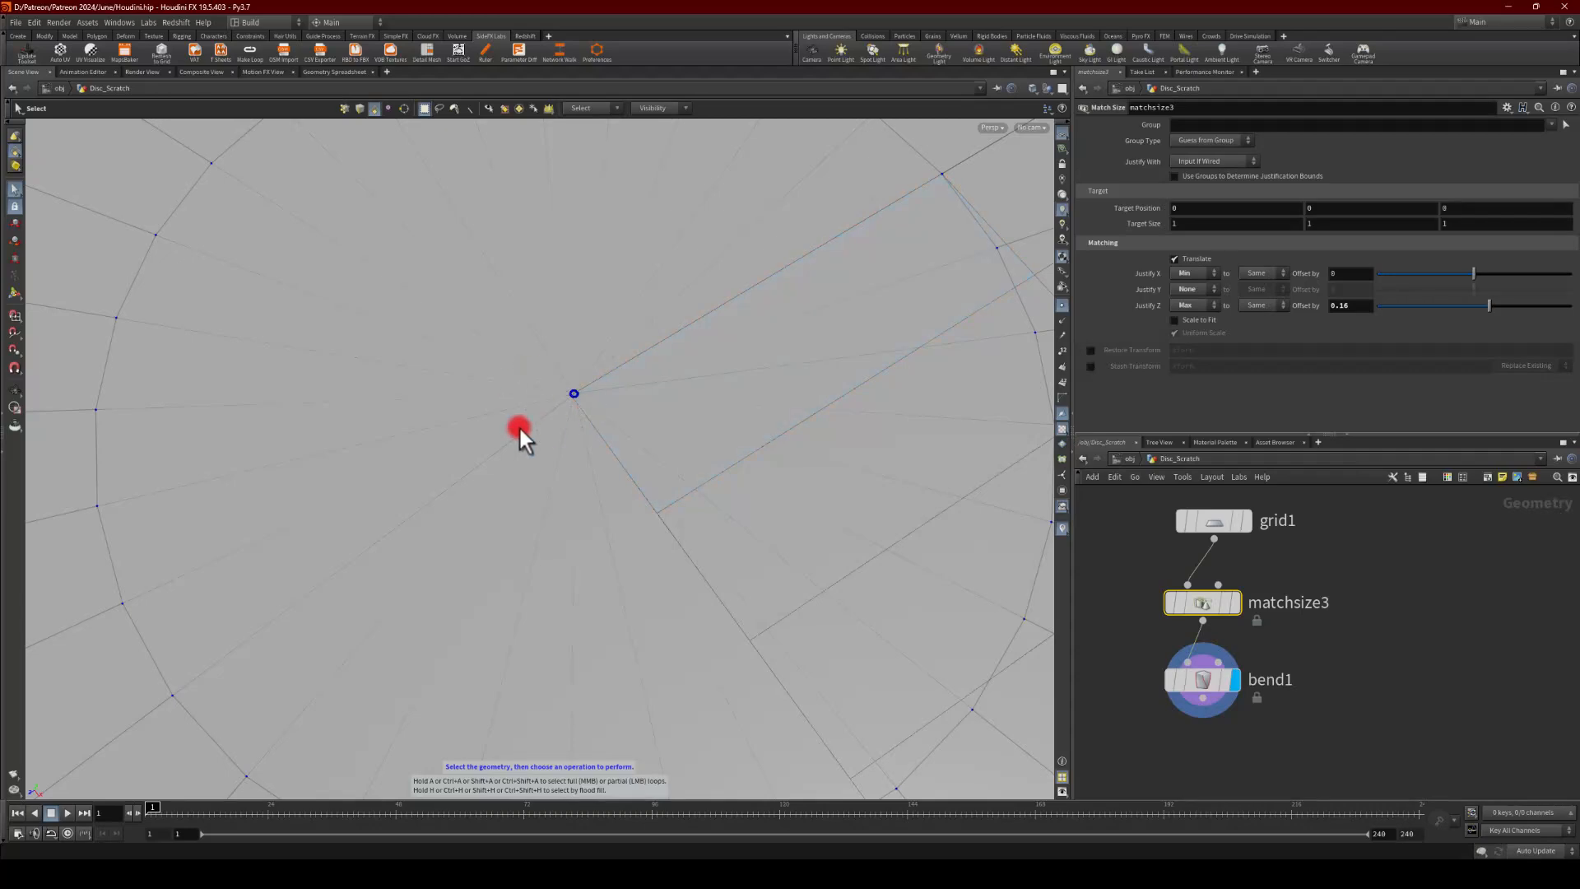
{"action": "key", "text": "Tab"}
{"action": "type", "text": "fuse"}
{"action": "key", "text": "Return"}
{"action": "left_click", "coordinate": [1187, 767]}
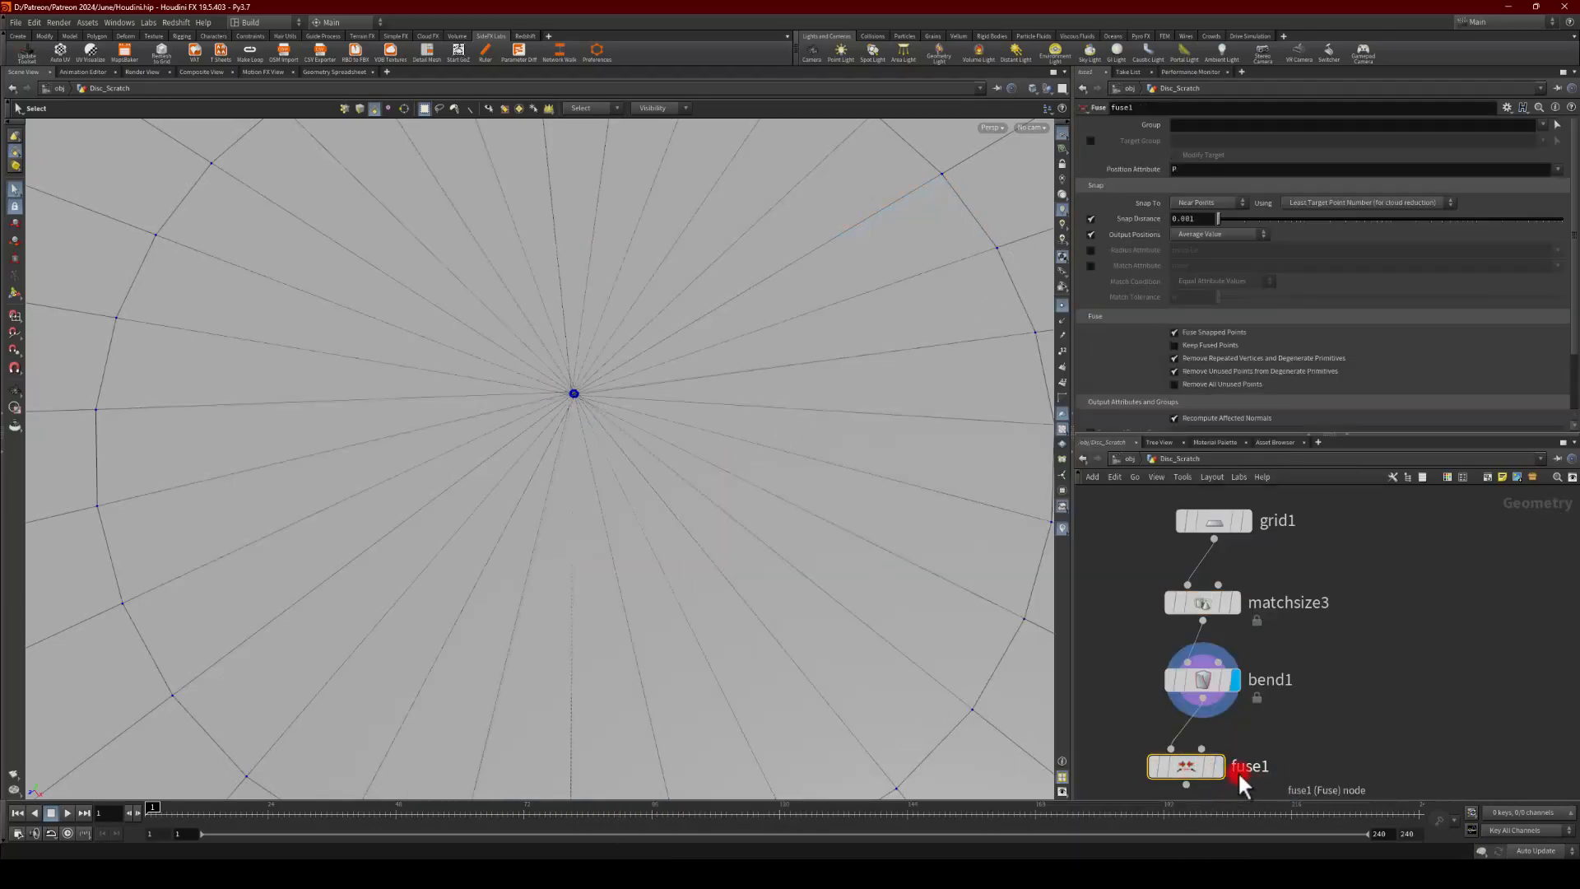
{"action": "left_click", "coordinate": [1218, 767]}
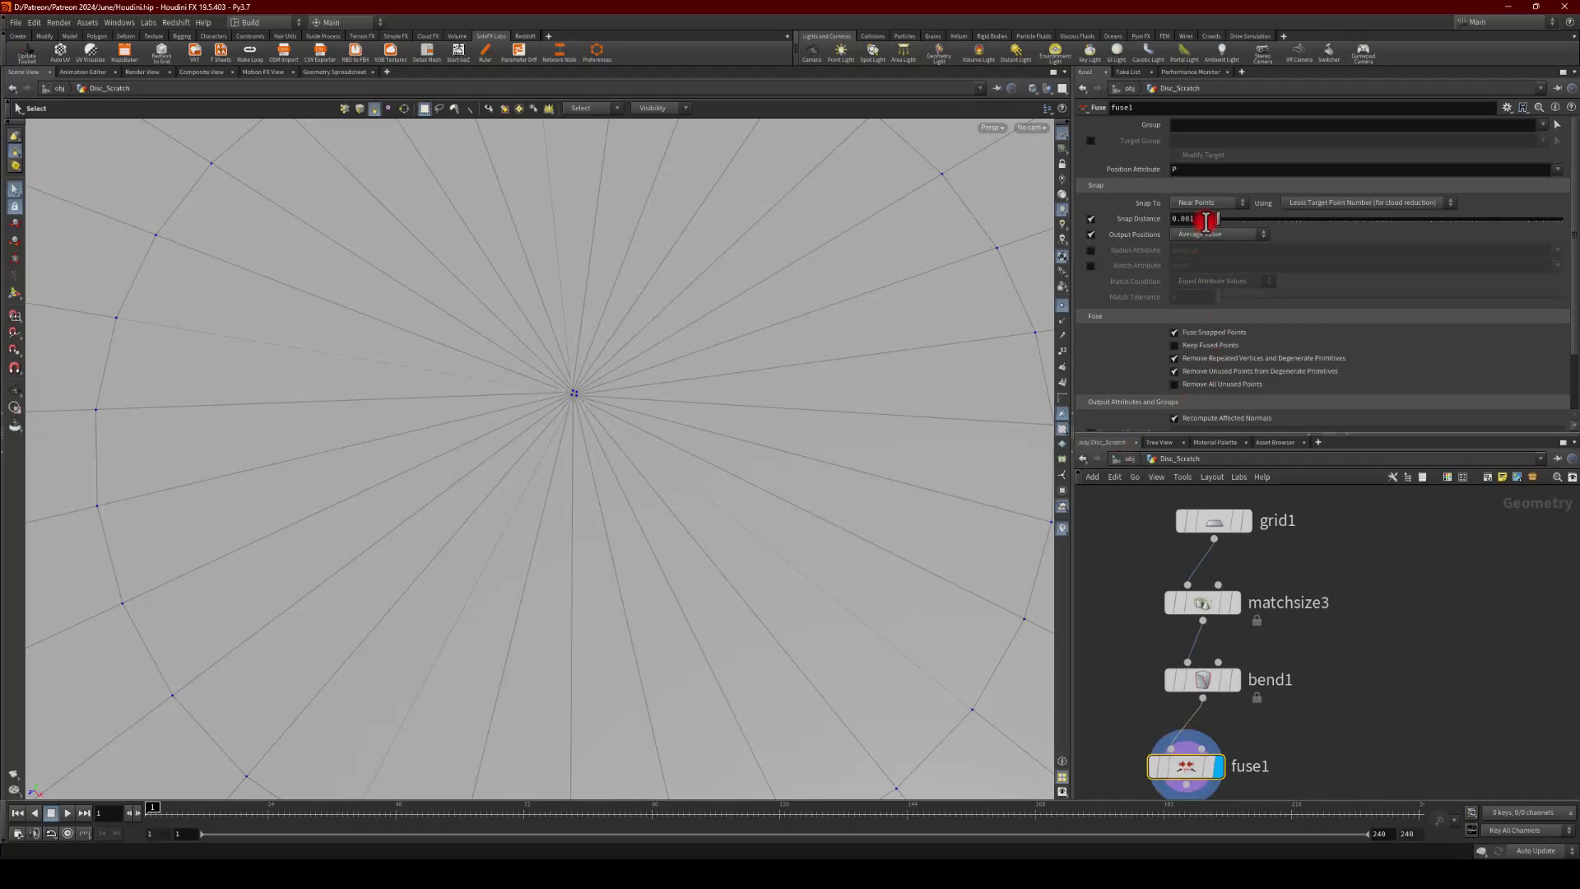
Step: Increase the Fuse node's snap distance until the points at the disc's centre merge, then inspect the whole disc
{"action": "left_click_drag", "start_coordinate": [1215, 219], "coordinate": [1279, 220]}
{"action": "left_click", "coordinate": [877, 421]}
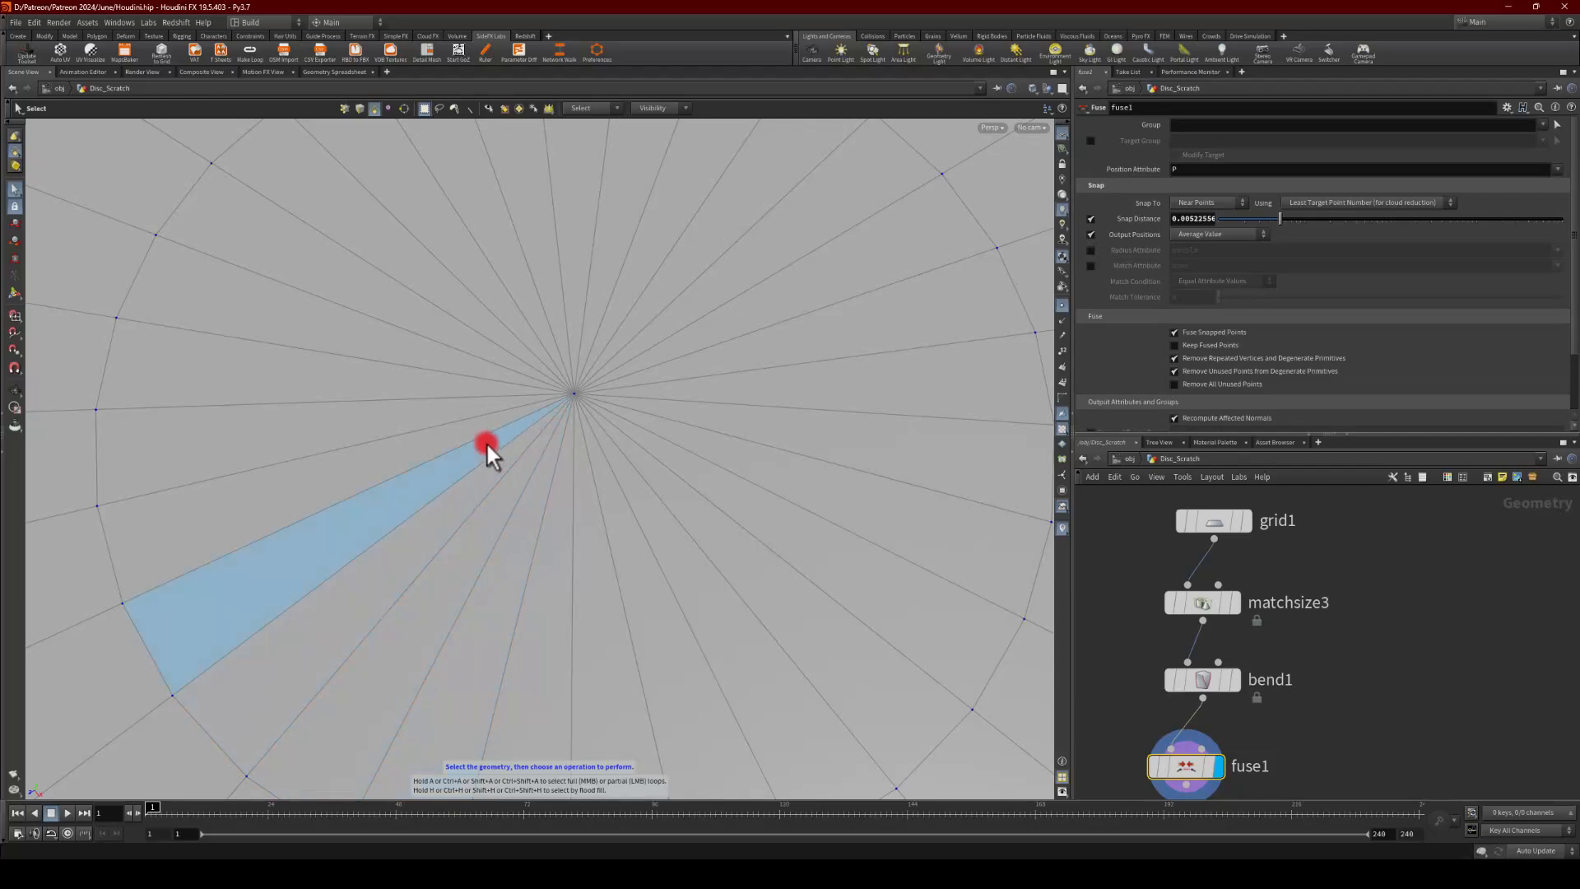
{"action": "key", "text": "space+g"}
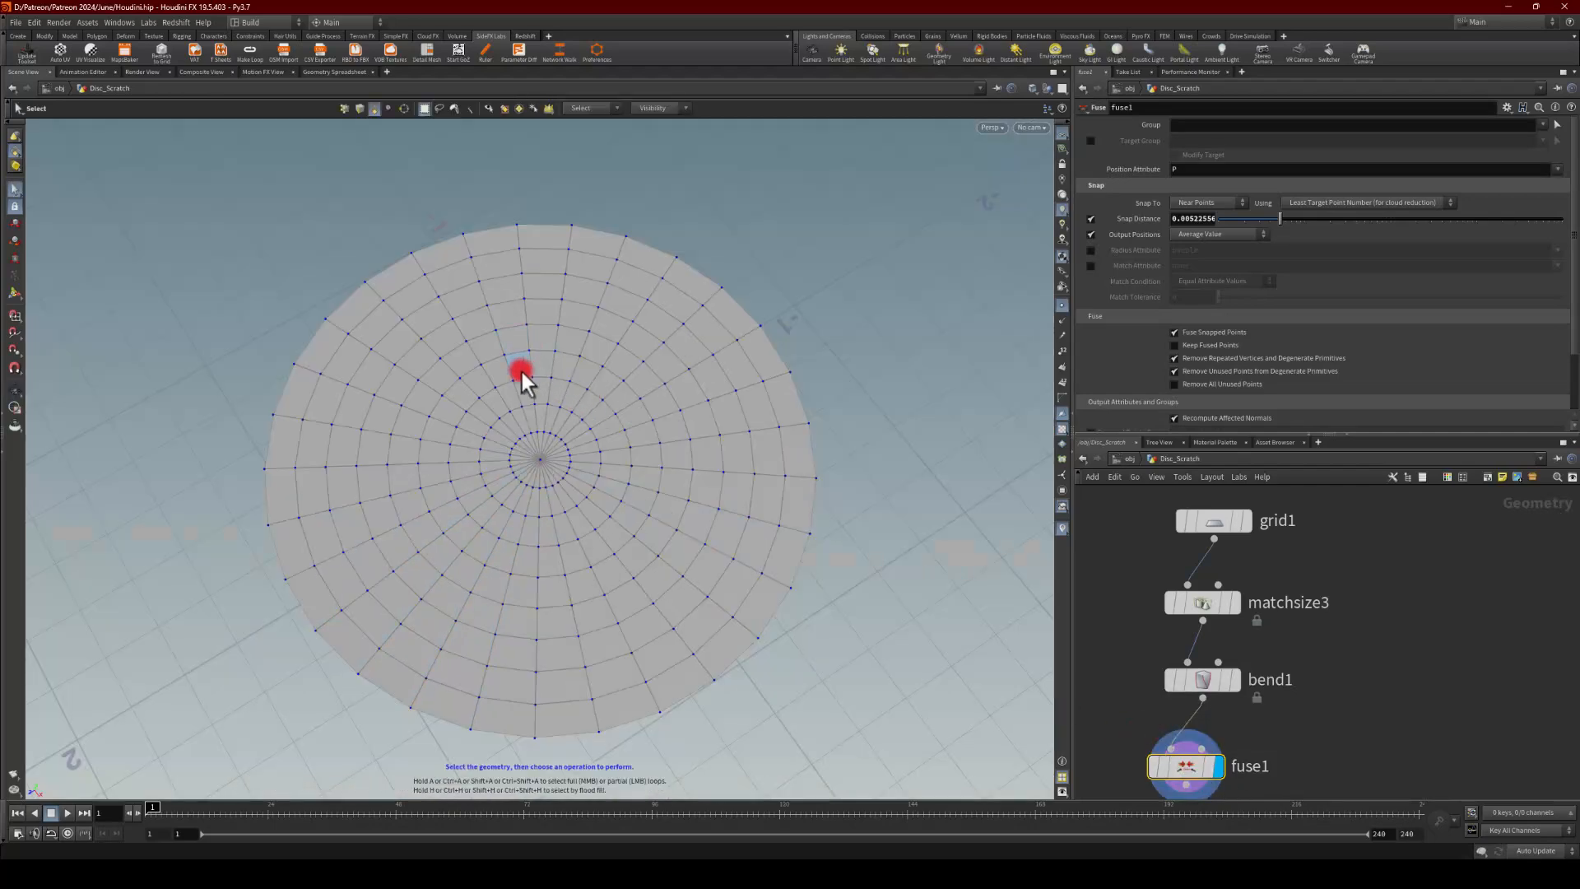
{"action": "left_click_drag", "start_coordinate": [522, 372], "coordinate": [484, 386]}
Step: Make room below the grid and insert a second Bend node between the grid and the Match Size node
{"action": "middle_click_drag", "start_coordinate": [1147, 532], "coordinate": [1180, 643]}
{"action": "left_click_drag", "start_coordinate": [1248, 632], "coordinate": [1235, 520]}
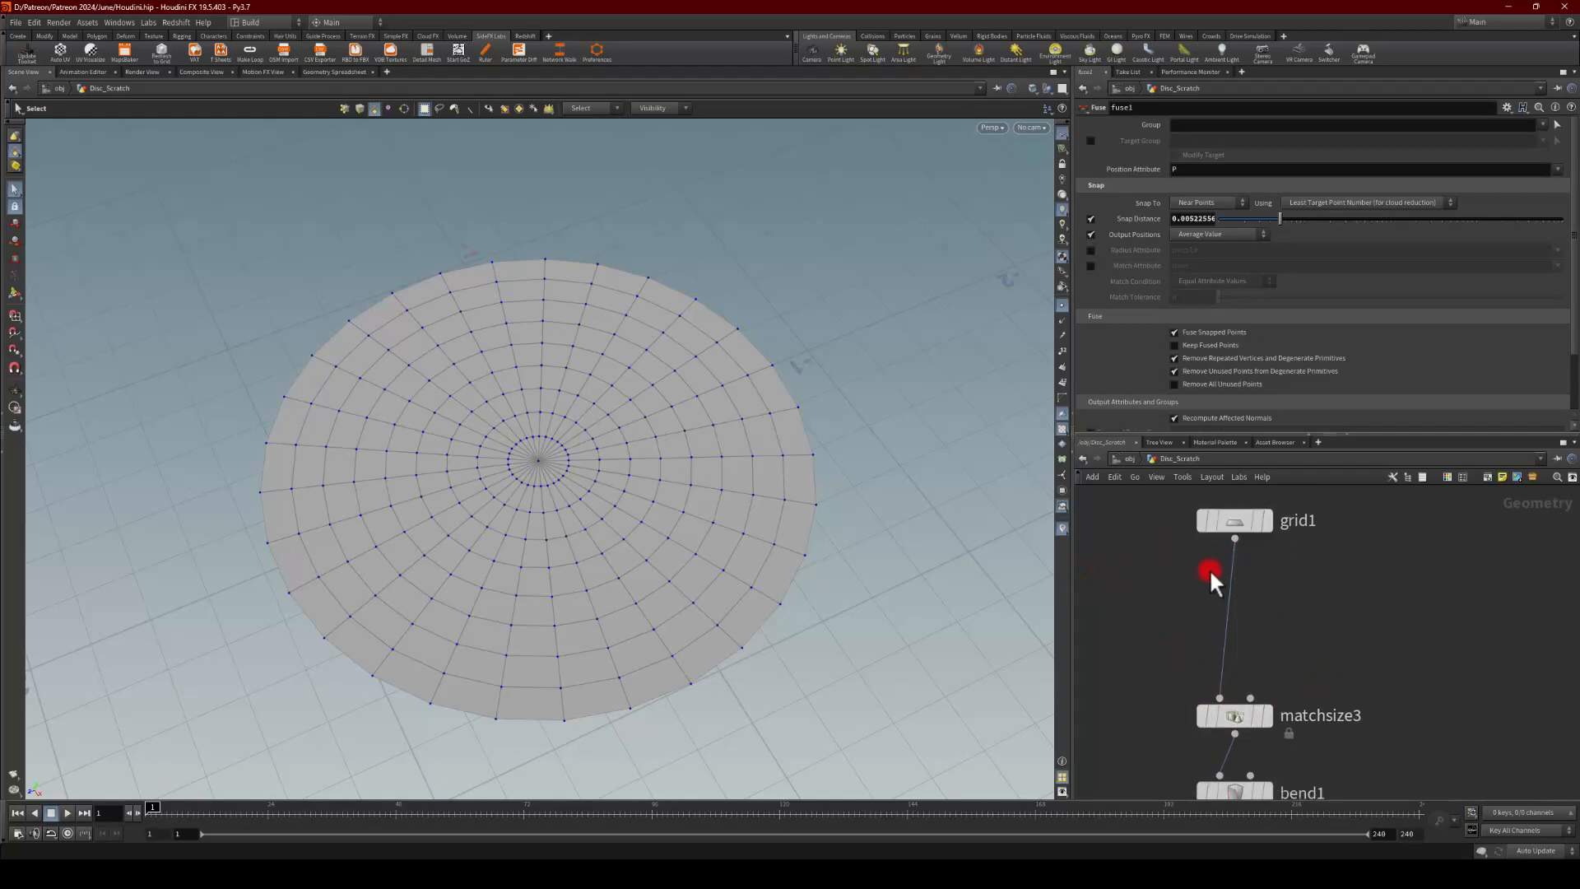
{"action": "key", "text": "Tab"}
{"action": "type", "text": "ben"}
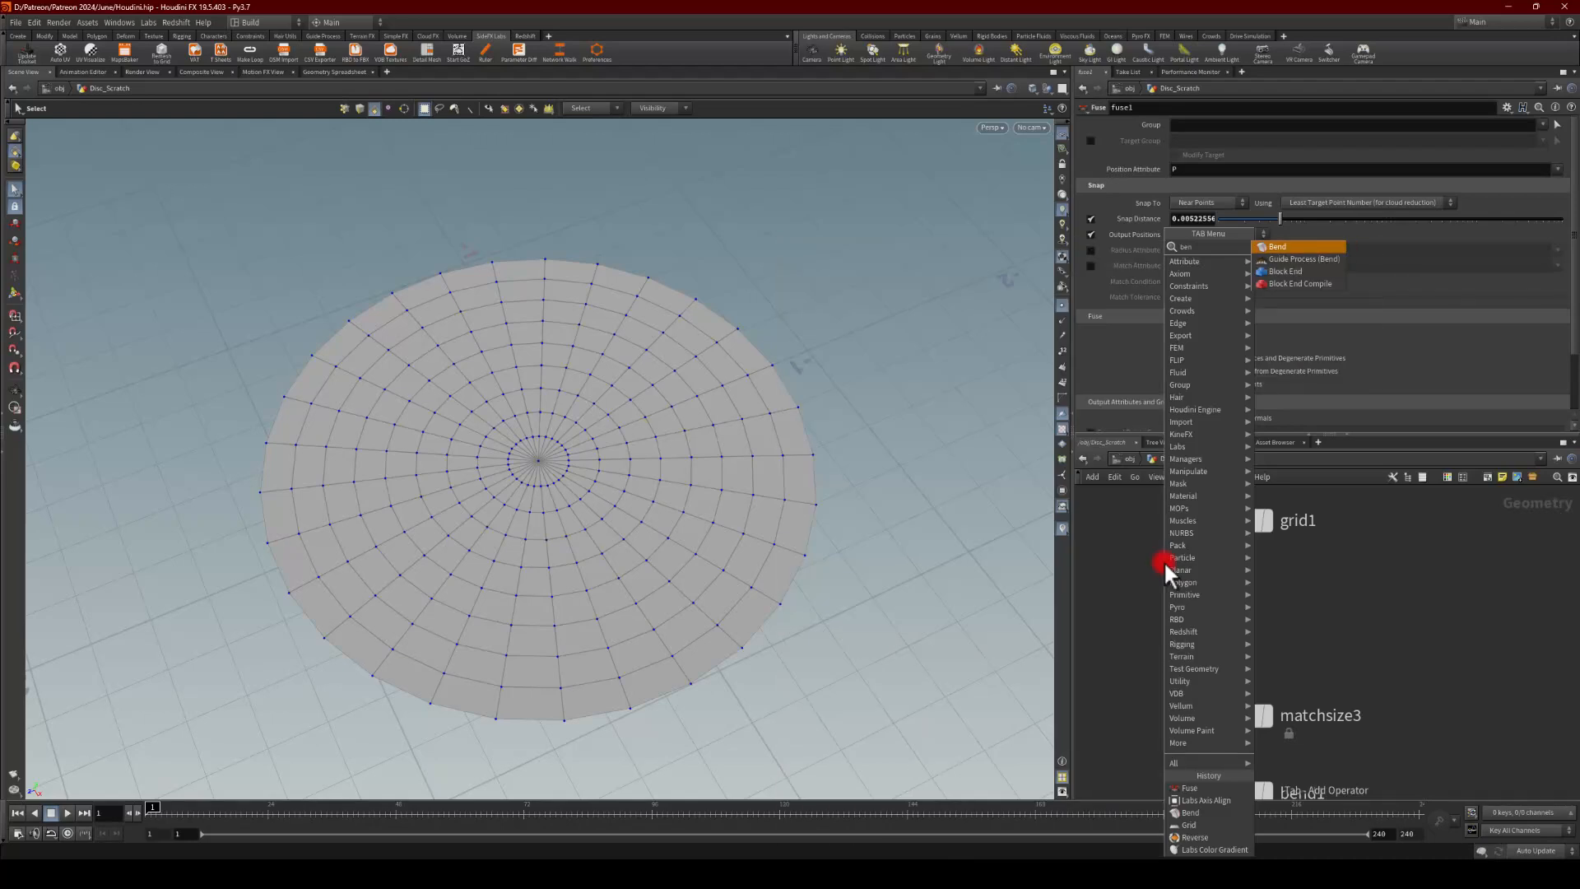
{"action": "key", "text": "Return"}
{"action": "left_click", "coordinate": [1157, 605]}
{"action": "left_click_drag", "start_coordinate": [1156, 609], "coordinate": [1226, 614]}
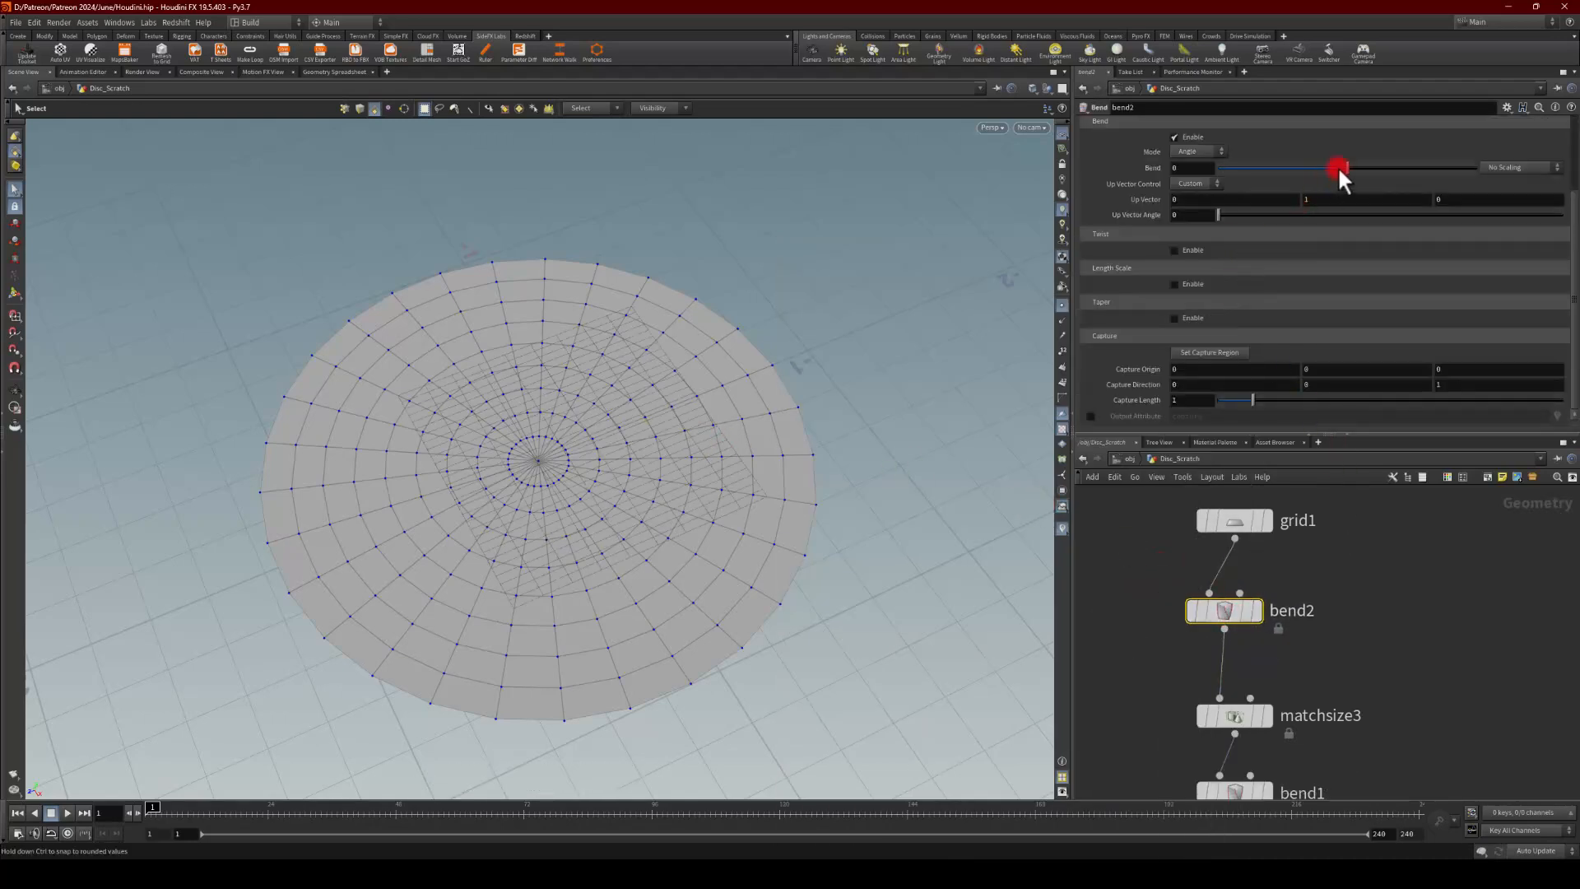
Step: Set the second Bend node's capture length to 1.8 and its bend angle to -180
{"action": "left_click_drag", "start_coordinate": [1338, 169], "coordinate": [1489, 166]}
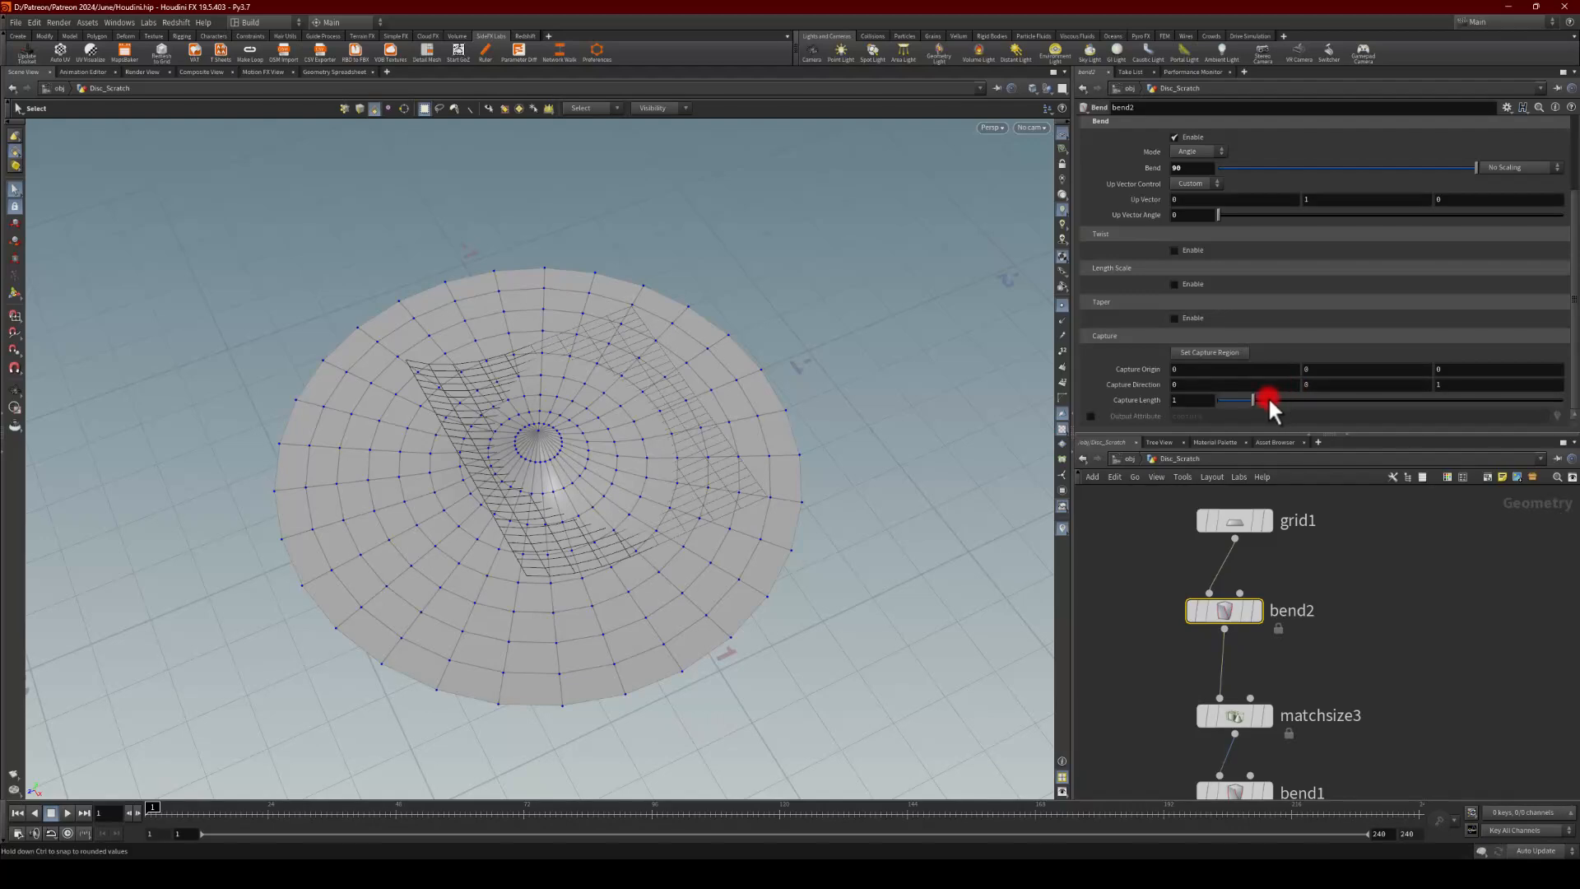
{"action": "mouse_move", "coordinate": [1253, 400]}
{"action": "left_mouse_down"}
{"action": "mouse_move", "coordinate": [1352, 395]}
{"action": "mouse_move", "coordinate": [1279, 395]}
{"action": "left_mouse_up"}
{"action": "left_click_drag", "start_coordinate": [1194, 166], "coordinate": [1058, 162]}
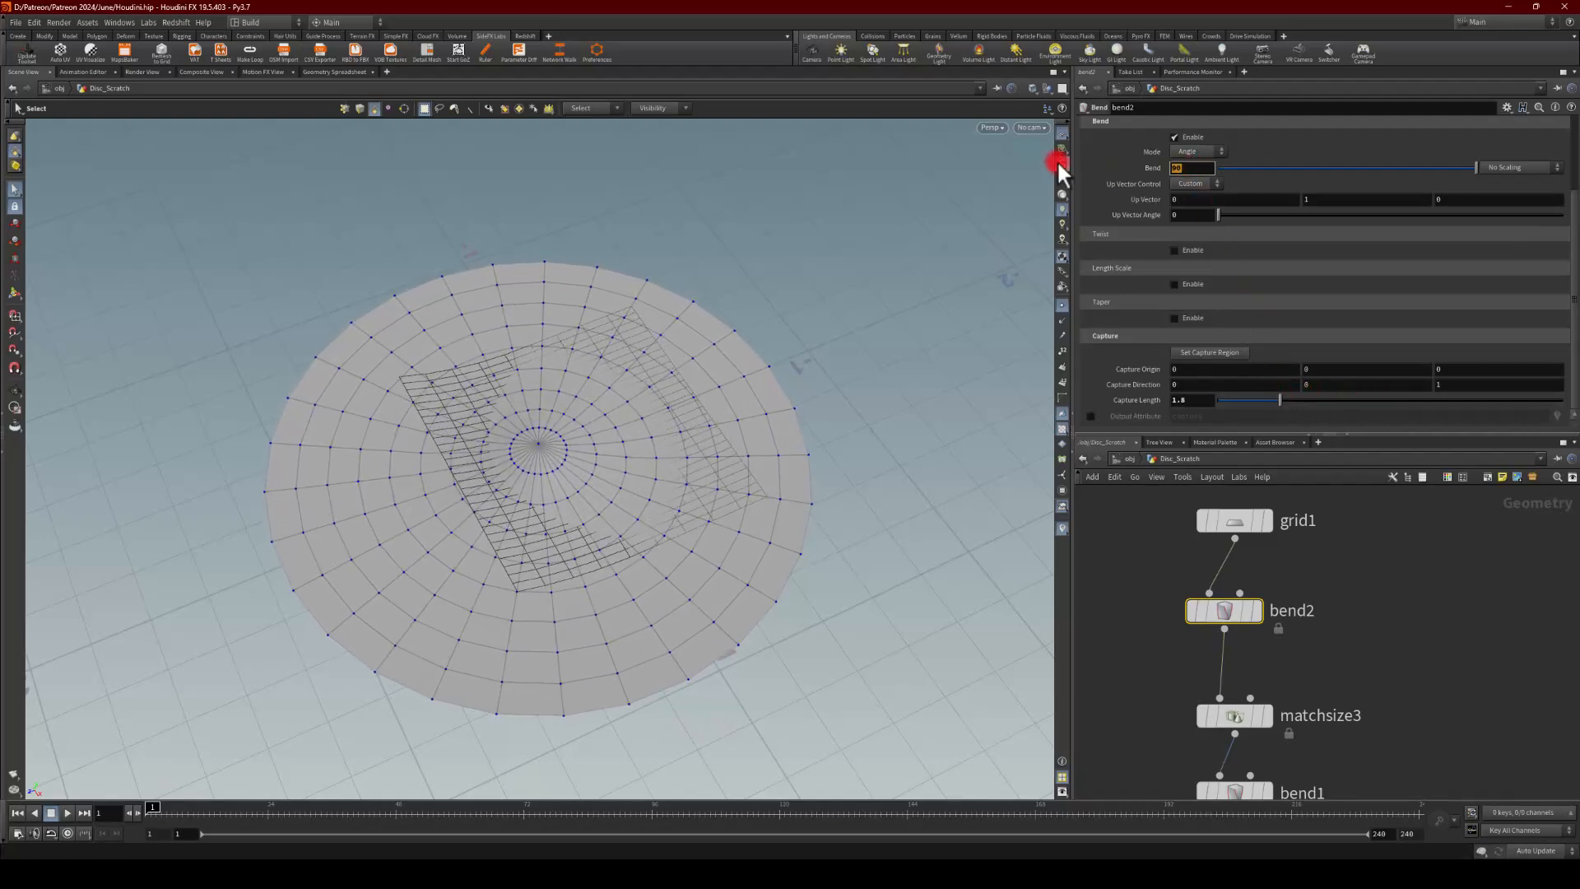
{"action": "type", "text": "-180"}
{"action": "key", "text": "Return"}
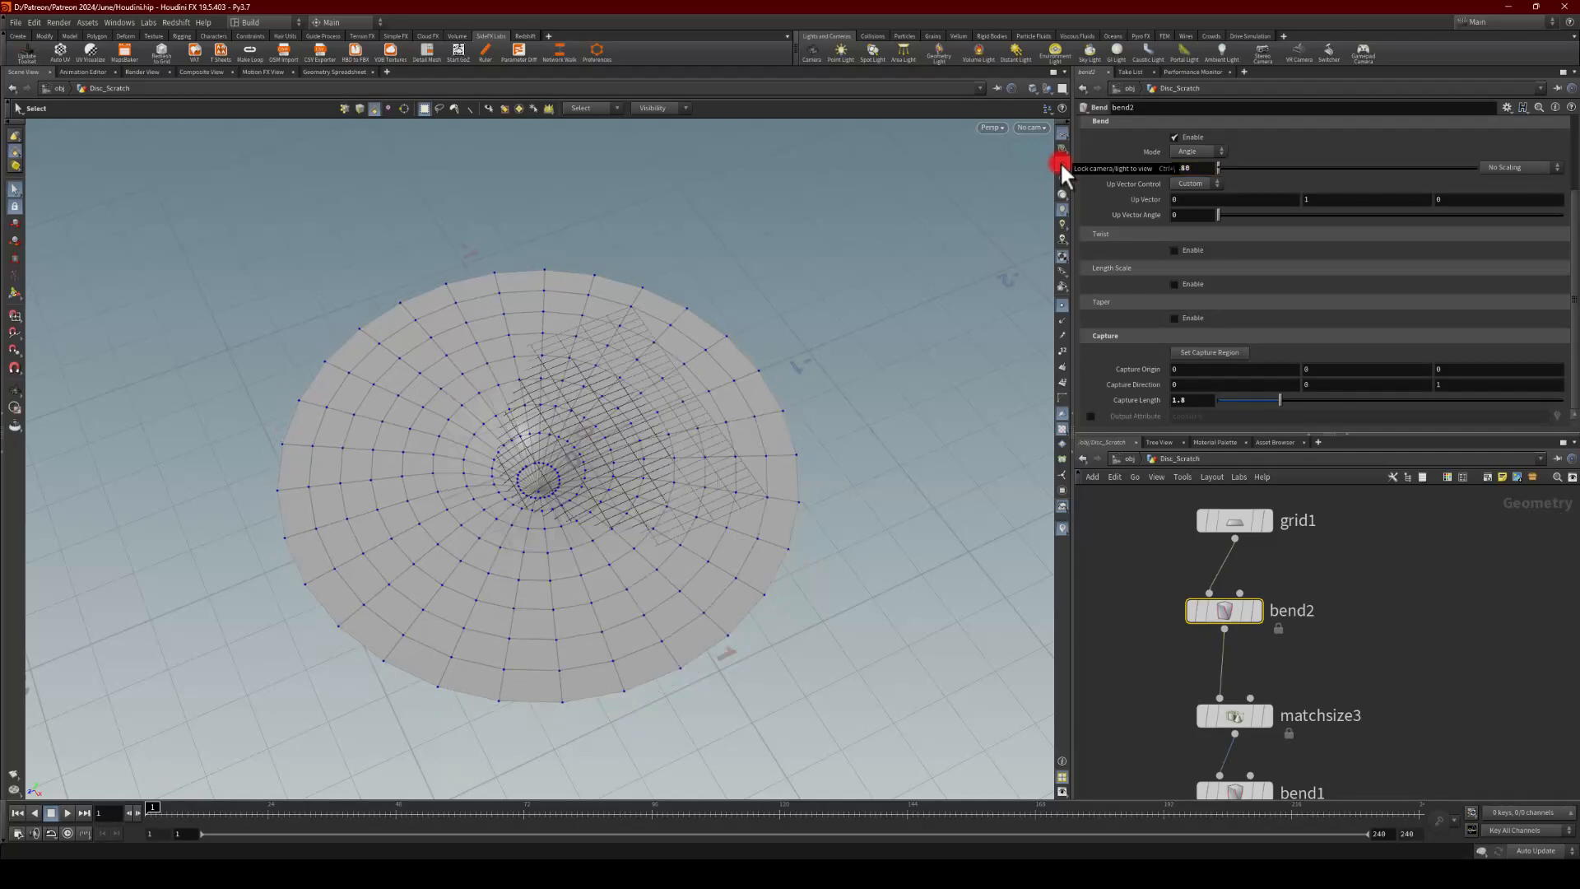
{"action": "key", "text": "Escape"}
{"action": "left_click_drag", "start_coordinate": [586, 398], "coordinate": [484, 368]}
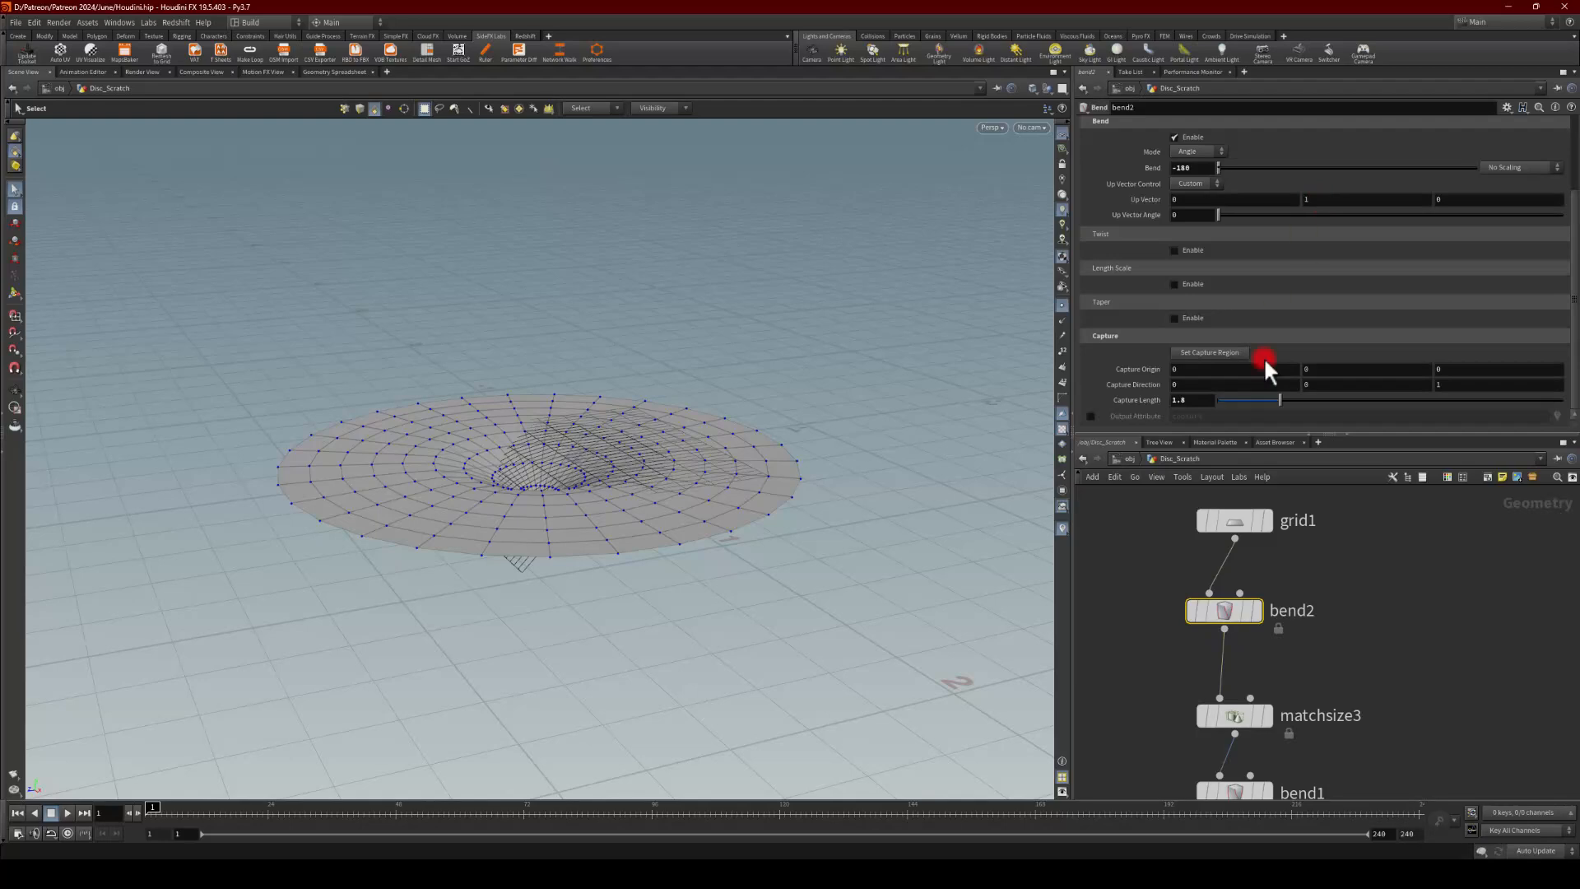
Step: Try other capture direction values on the second Bend node and return the direction to 0, 0, 1
{"action": "left_click_drag", "start_coordinate": [1447, 387], "coordinate": [1380, 389]}
{"action": "type", "text": "0"}
{"action": "key", "text": "Return"}
{"action": "left_click_drag", "start_coordinate": [1212, 385], "coordinate": [1065, 393]}
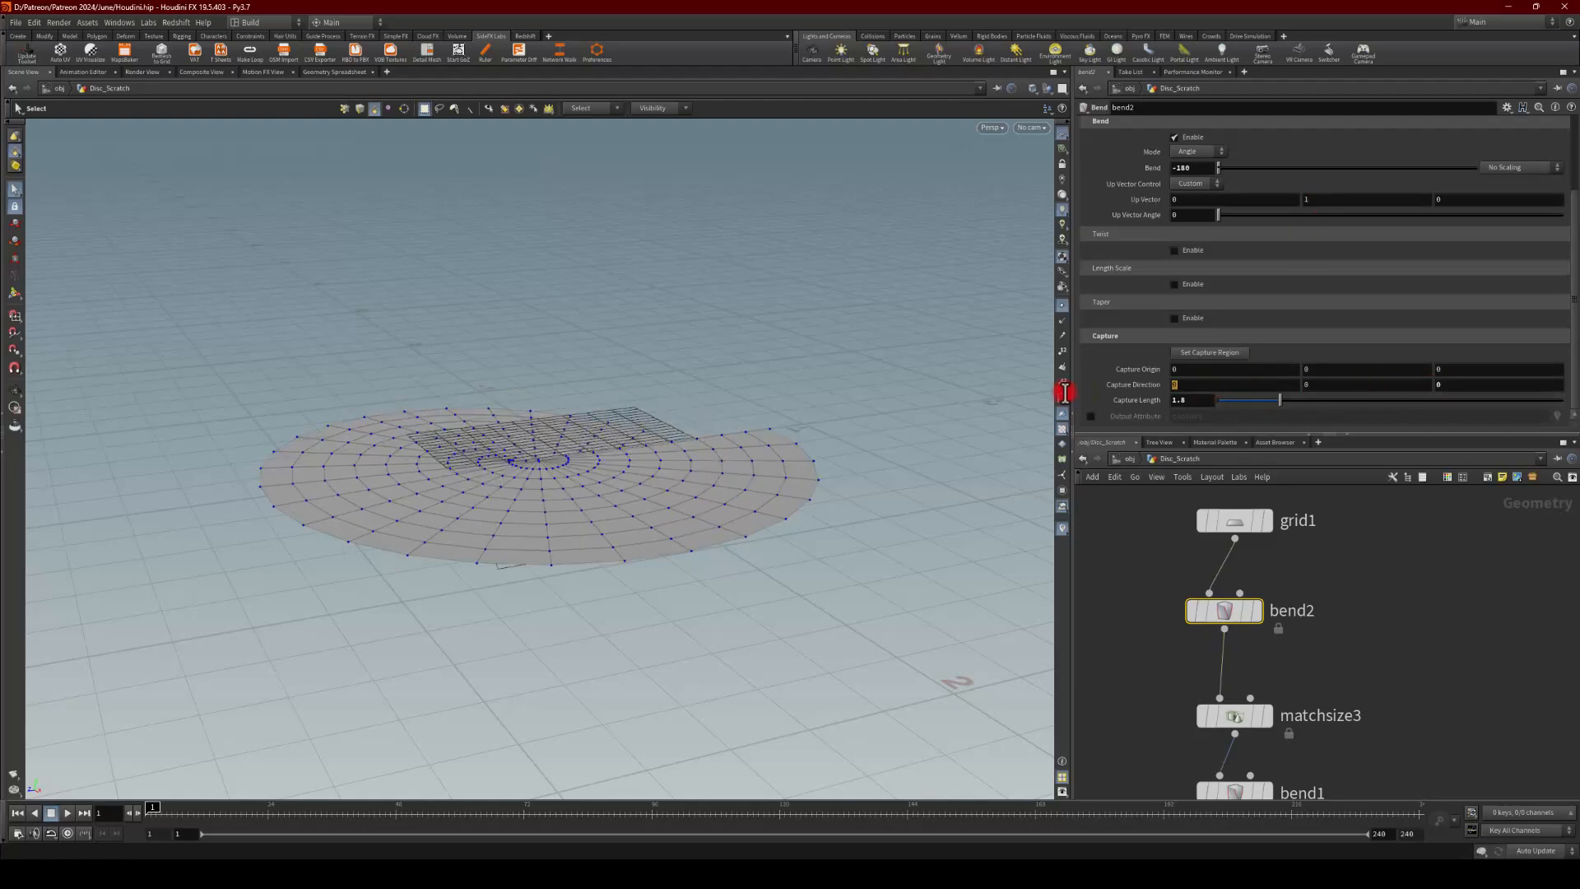
{"action": "type", "text": "18"}
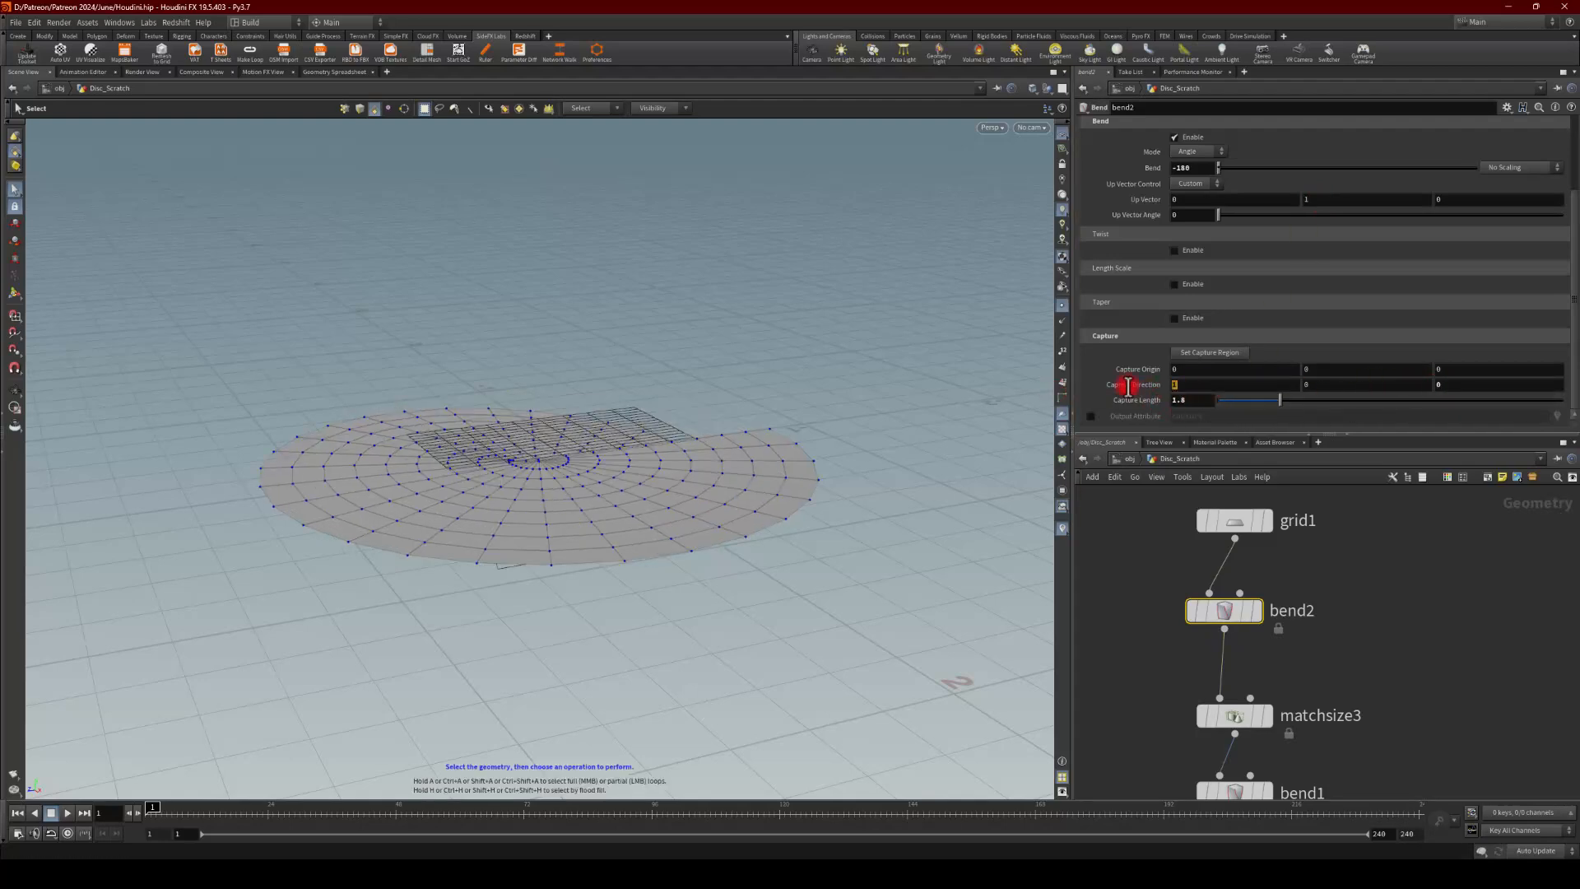
{"action": "type", "text": "0"}
{"action": "key", "text": "Return"}
{"action": "type", "text": "0"}
{"action": "left_click_drag", "start_coordinate": [1327, 200], "coordinate": [1018, 193]}
{"action": "key", "text": "Return"}
{"action": "type", "text": "1"}
{"action": "key", "text": "Return"}
{"action": "left_click_drag", "start_coordinate": [1471, 387], "coordinate": [1410, 385]}
{"action": "type", "text": "1"}
{"action": "key", "text": "Return"}
Step: Set the second Bend node's up vector to 0, 0, 1
{"action": "left_click_drag", "start_coordinate": [708, 365], "coordinate": [596, 354]}
{"action": "left_click_drag", "start_coordinate": [1184, 198], "coordinate": [1159, 197]}
{"action": "type", "text": "0"}
{"action": "key", "text": "Return"}
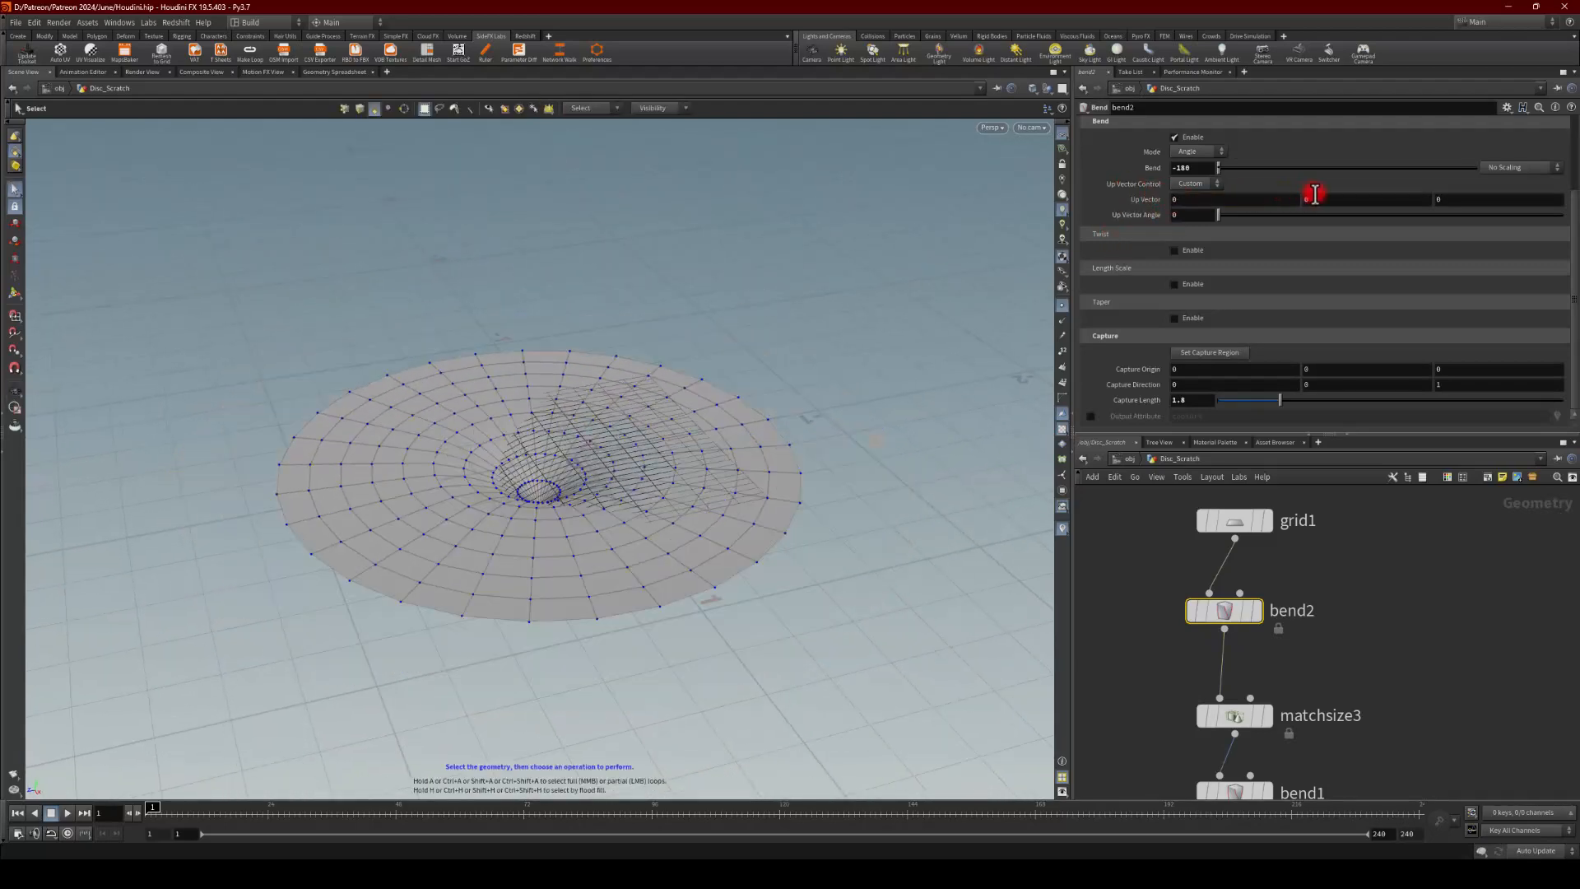
{"action": "left_click_drag", "start_coordinate": [1315, 195], "coordinate": [1099, 185]}
{"action": "type", "text": "1"}
{"action": "key", "text": "Return"}
{"action": "left_click", "coordinate": [1459, 196]}
{"action": "type", "text": "1"}
{"action": "key", "text": "Return"}
Step: Try a capture direction of 1, 0, 0 on the second Bend node
{"action": "left_click_drag", "start_coordinate": [1443, 385], "coordinate": [1060, 388]}
{"action": "type", "text": "0"}
{"action": "key", "text": "Return"}
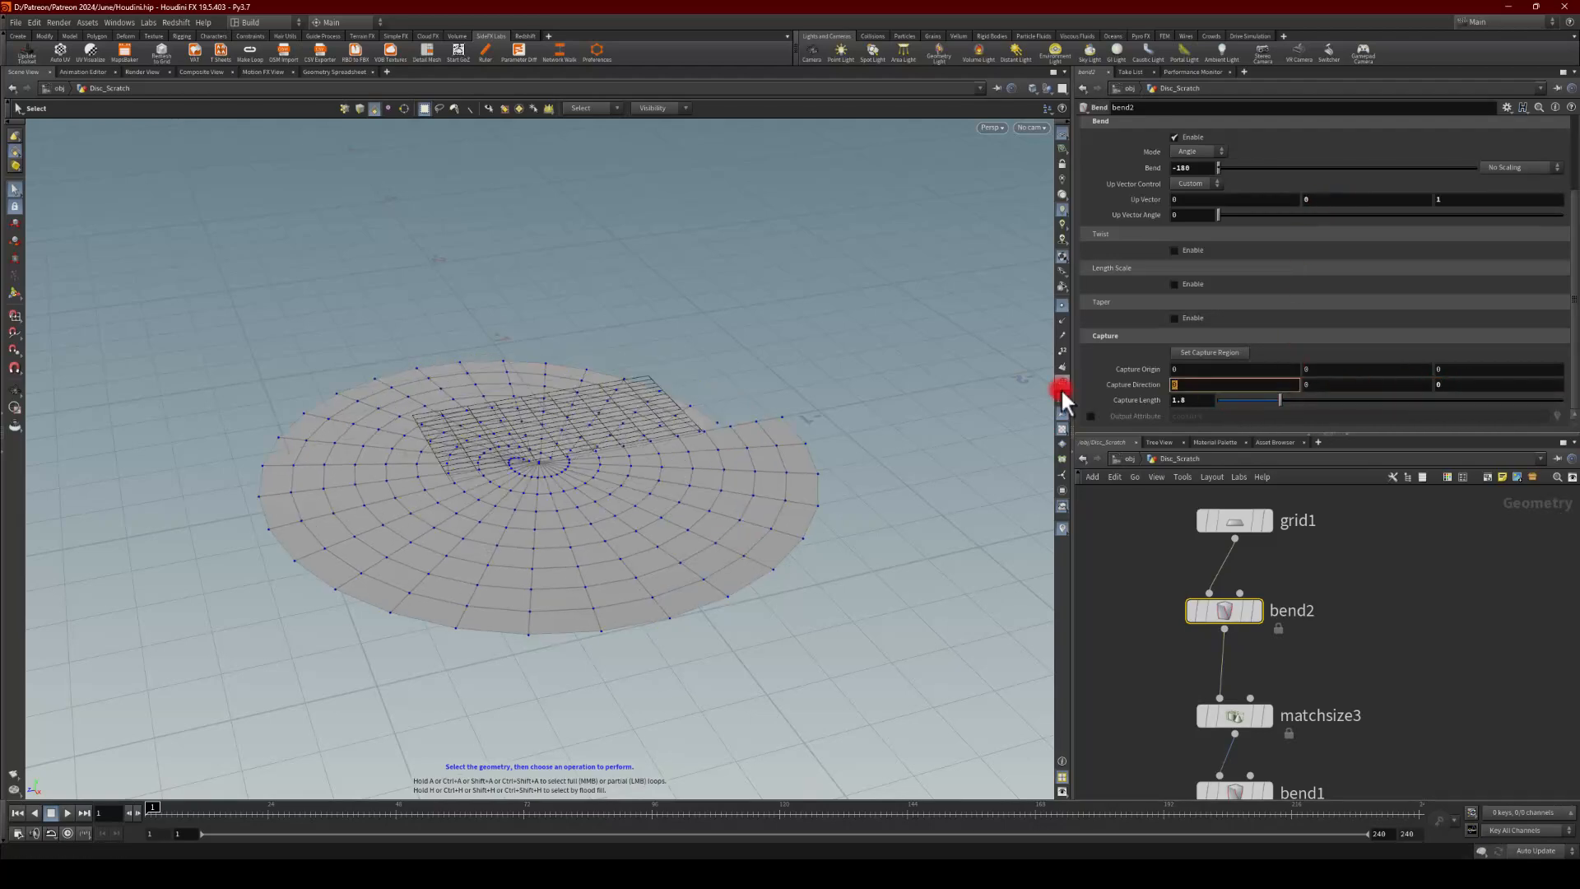
{"action": "type", "text": "1"}
{"action": "key", "text": "Return"}
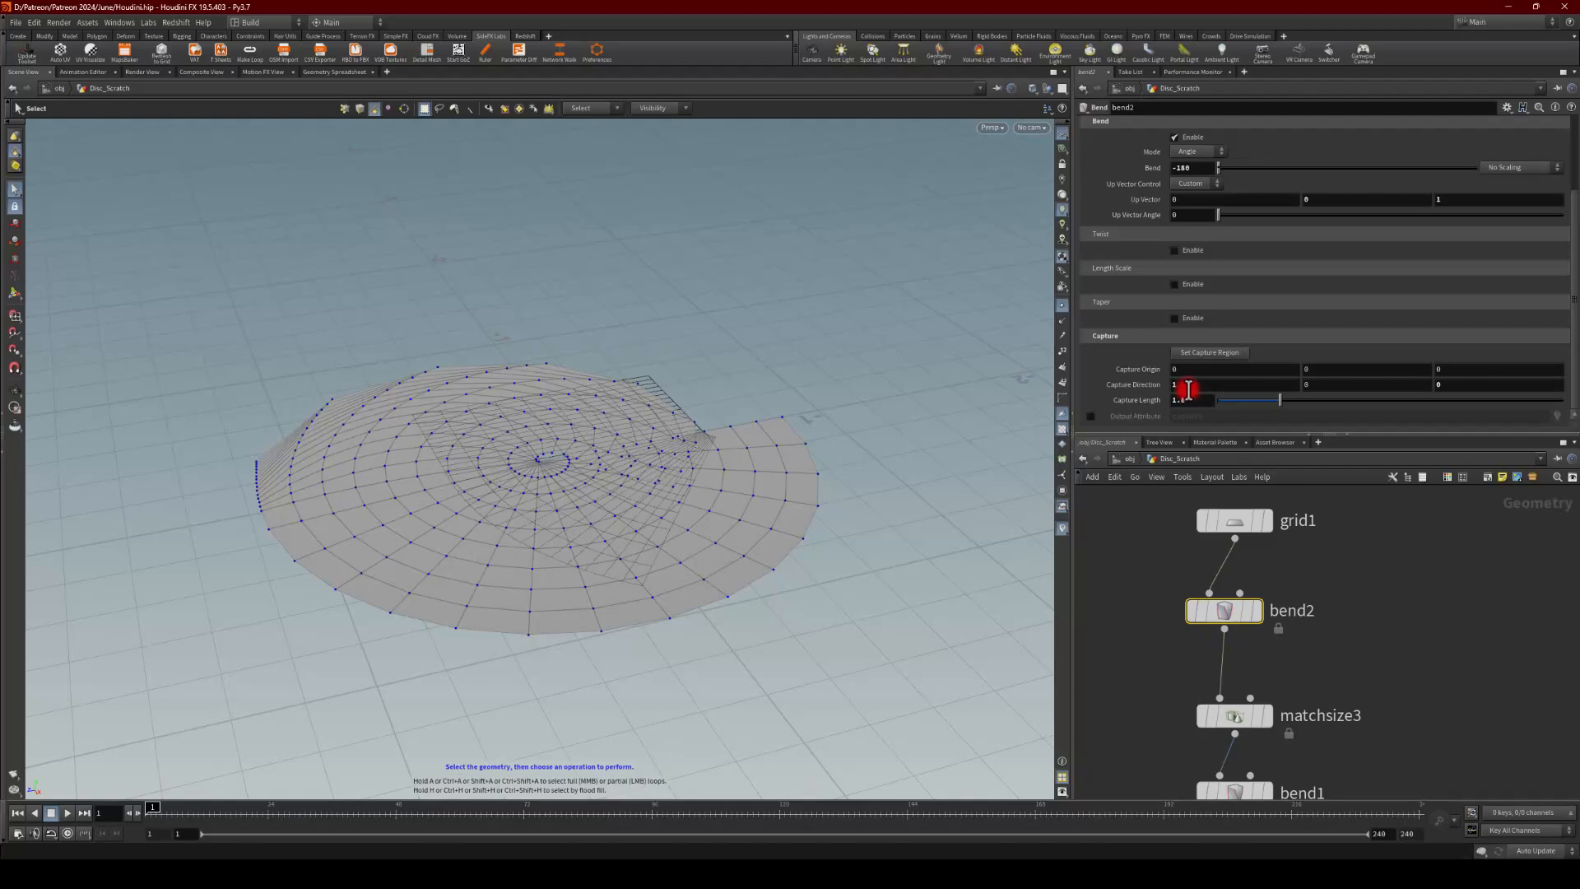
Step: Set the second Bend node's capture direction to 0, 1, 0
{"action": "left_click_drag", "start_coordinate": [1190, 388], "coordinate": [1076, 378]}
{"action": "type", "text": "0"}
{"action": "key", "text": "Return"}
{"action": "left_click_drag", "start_coordinate": [1333, 380], "coordinate": [1195, 383]}
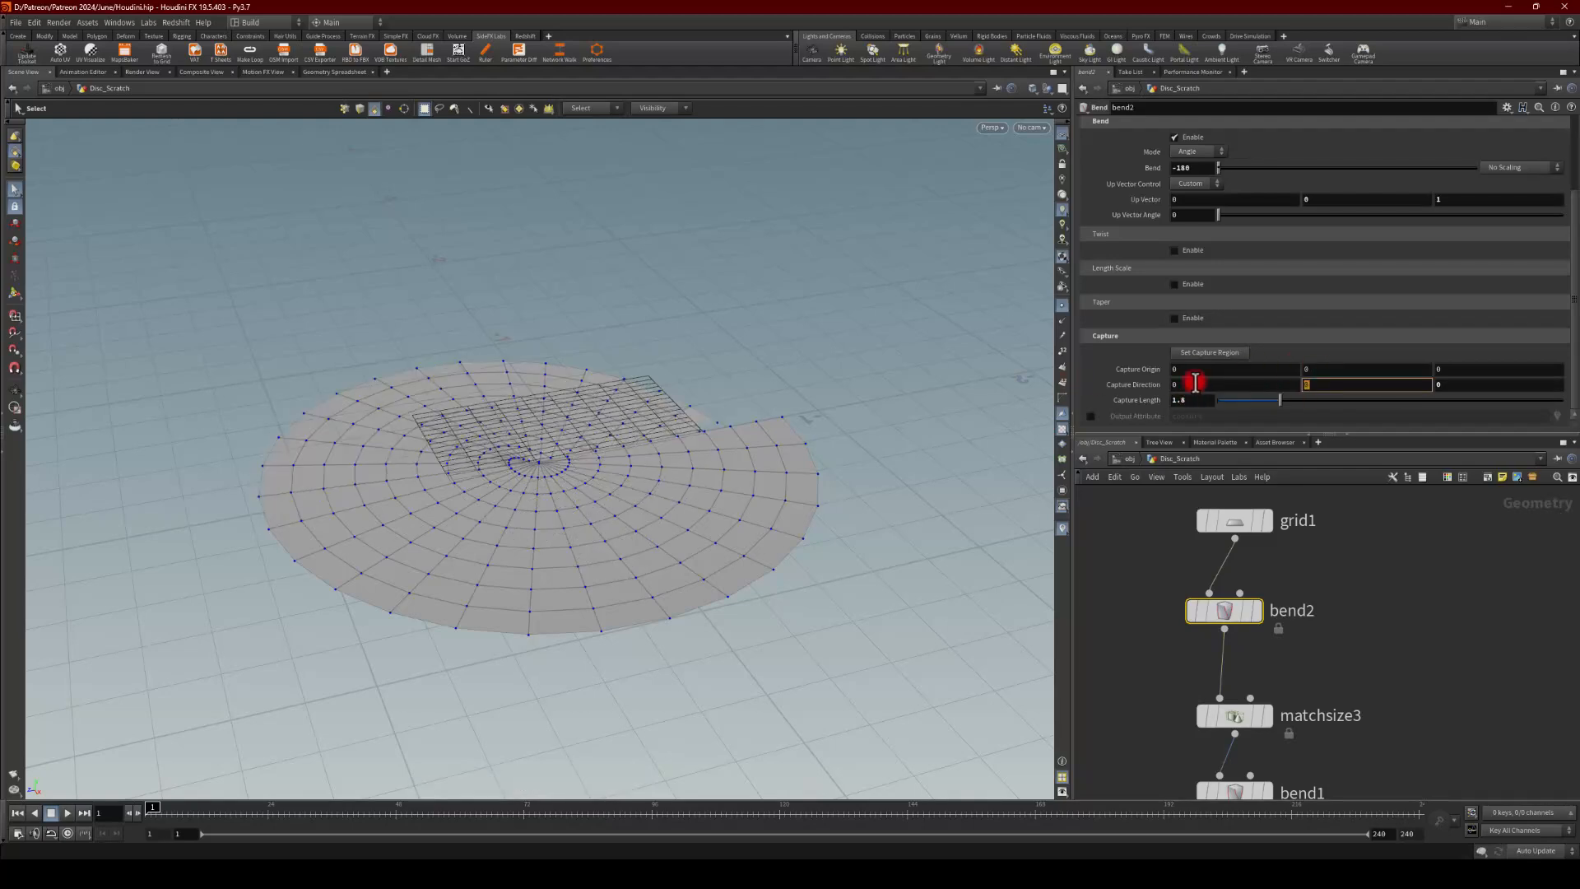
{"action": "type", "text": "1"}
{"action": "key", "text": "Return"}
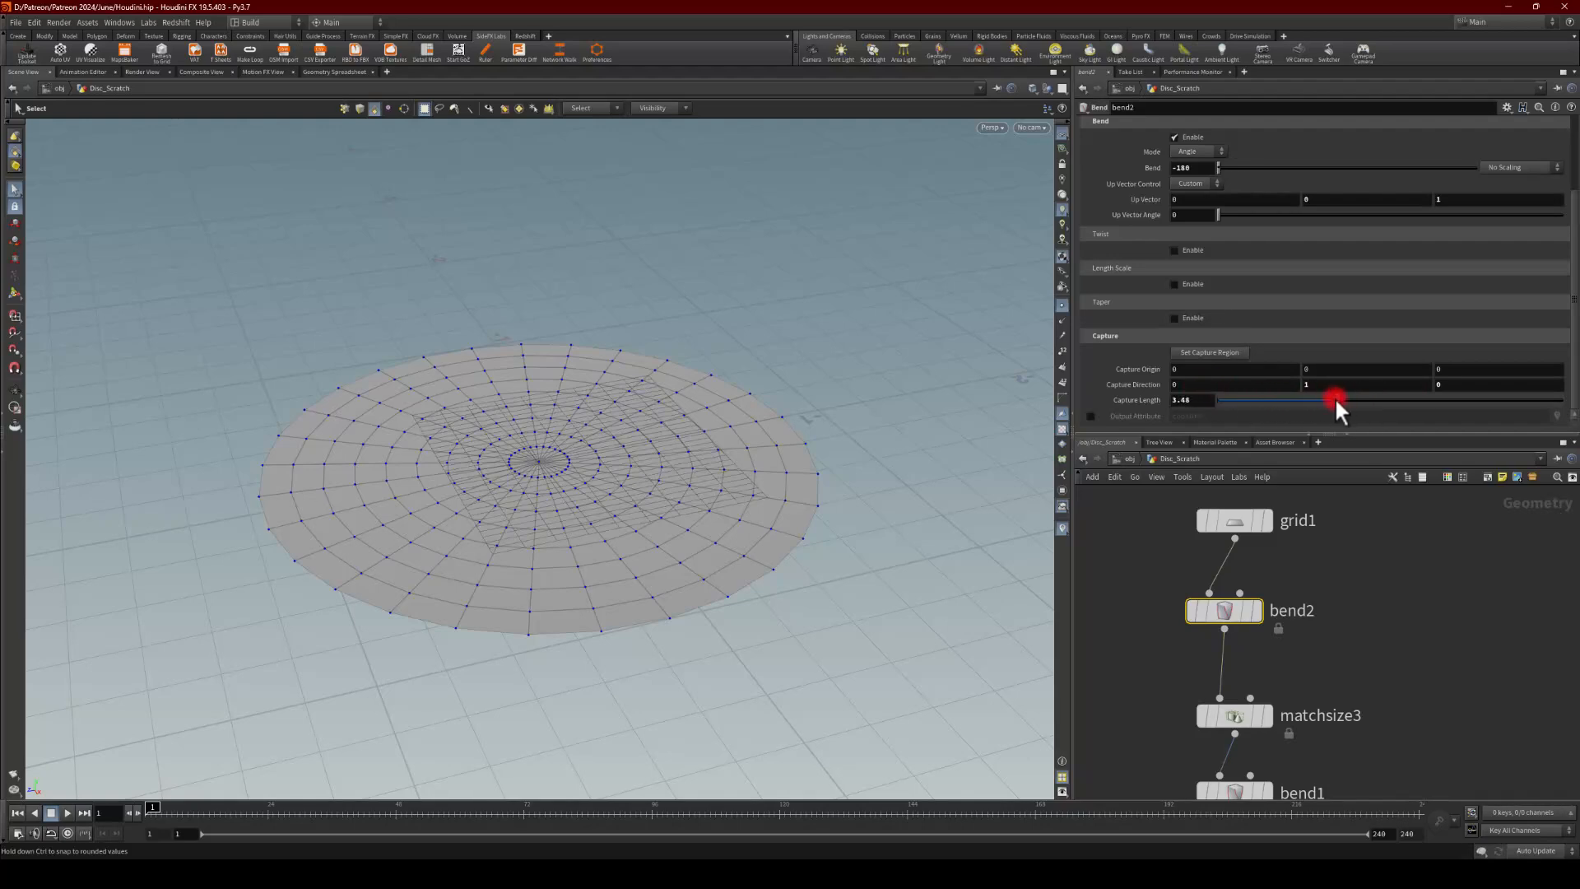
Step: Raise the second Bend node's capture length to about 3.72 and display that node's output
{"action": "left_click_drag", "start_coordinate": [1329, 388], "coordinate": [1347, 390]}
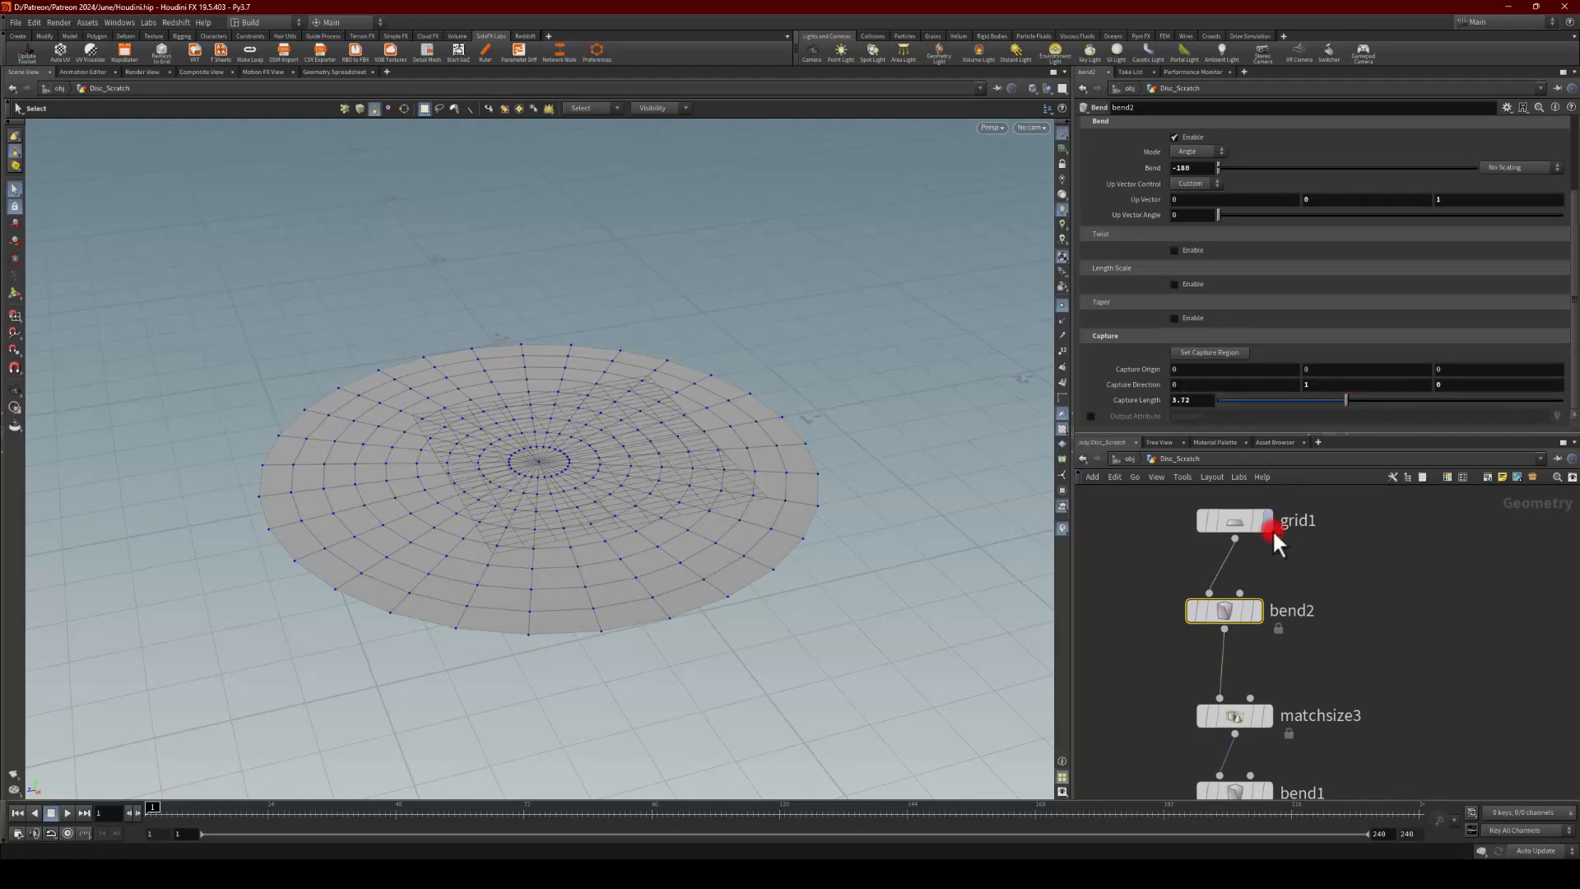
{"action": "left_click", "coordinate": [1260, 610]}
{"action": "left_click_drag", "start_coordinate": [714, 505], "coordinate": [451, 488], "text": "alt"}
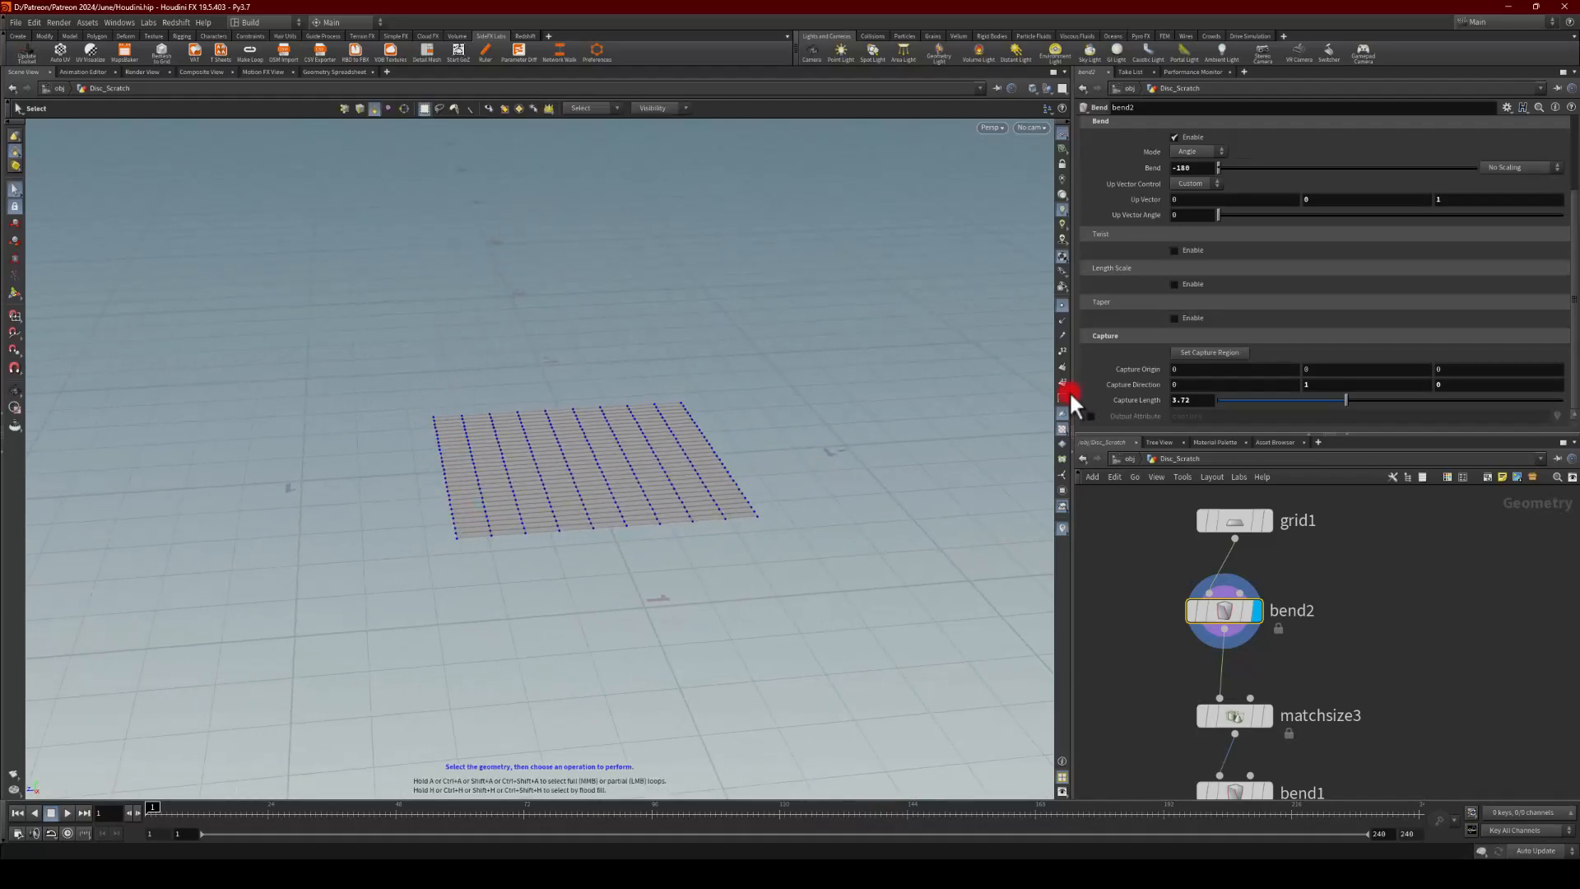
Step: Set the second Bend node's angle to 90 and its up vector to 0, 1, 0
{"action": "mouse_move", "coordinate": [1214, 166]}
{"action": "left_mouse_down"}
{"action": "mouse_move", "coordinate": [1315, 182]}
{"action": "mouse_move", "coordinate": [1448, 169]}
{"action": "mouse_move", "coordinate": [1443, 198]}
{"action": "mouse_move", "coordinate": [1204, 201]}
{"action": "left_mouse_up"}
{"action": "type", "text": "1"}
{"action": "key", "text": "Return"}
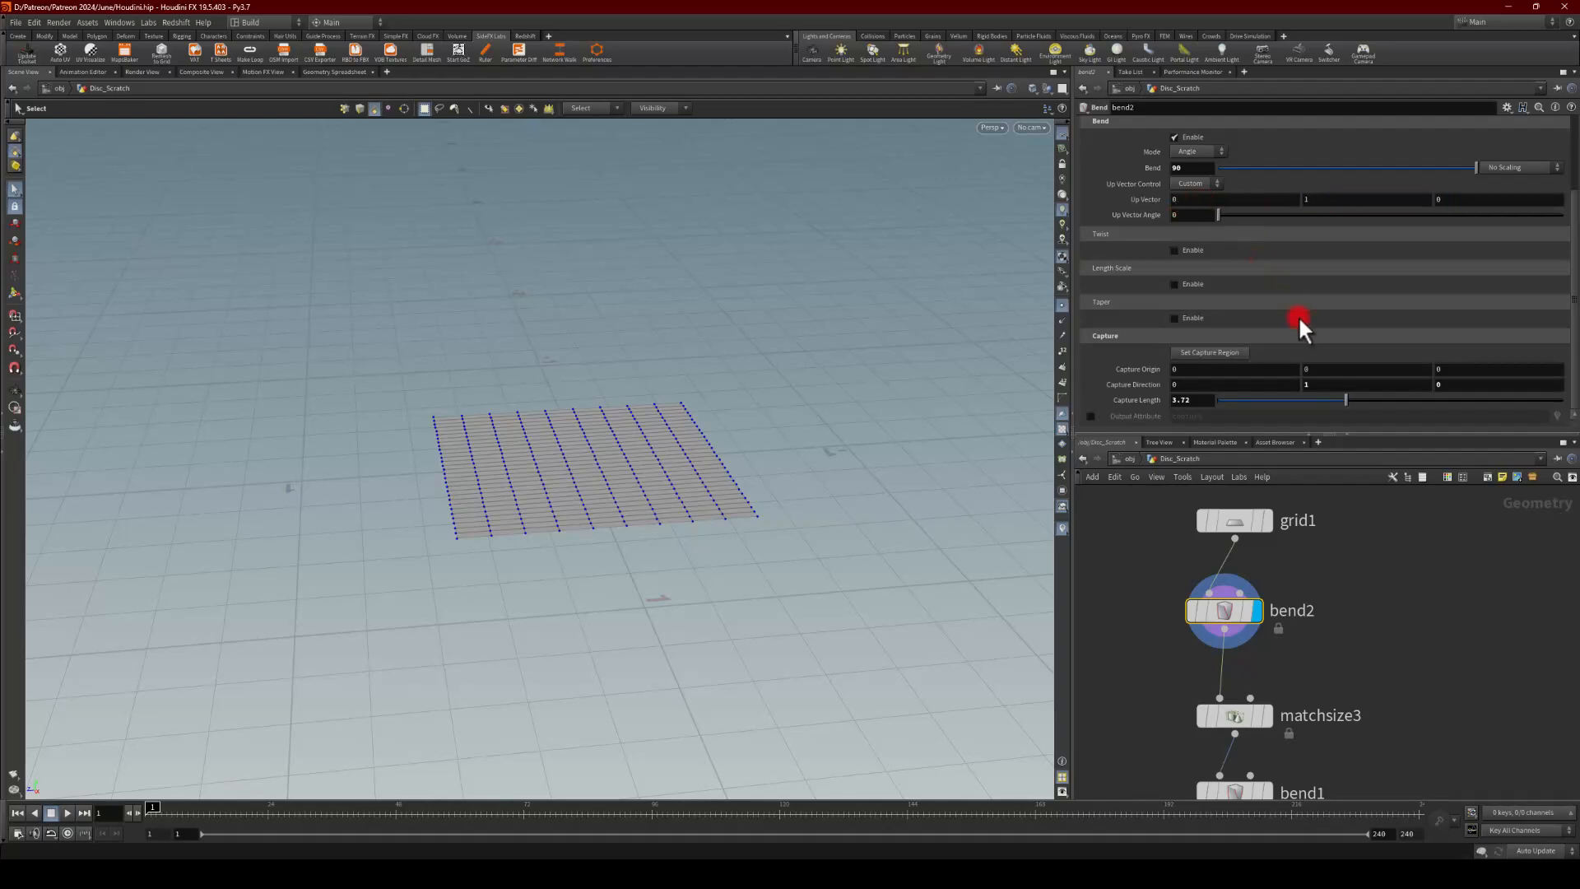
Step: Set the second Bend node's capture direction to 0, 0, 0 and its capture length to 1
{"action": "left_click_drag", "start_coordinate": [1345, 400], "coordinate": [1143, 398]}
{"action": "type", "text": "0"}
{"action": "key", "text": "Return"}
{"action": "type", "text": "1"}
{"action": "key", "text": "Return"}
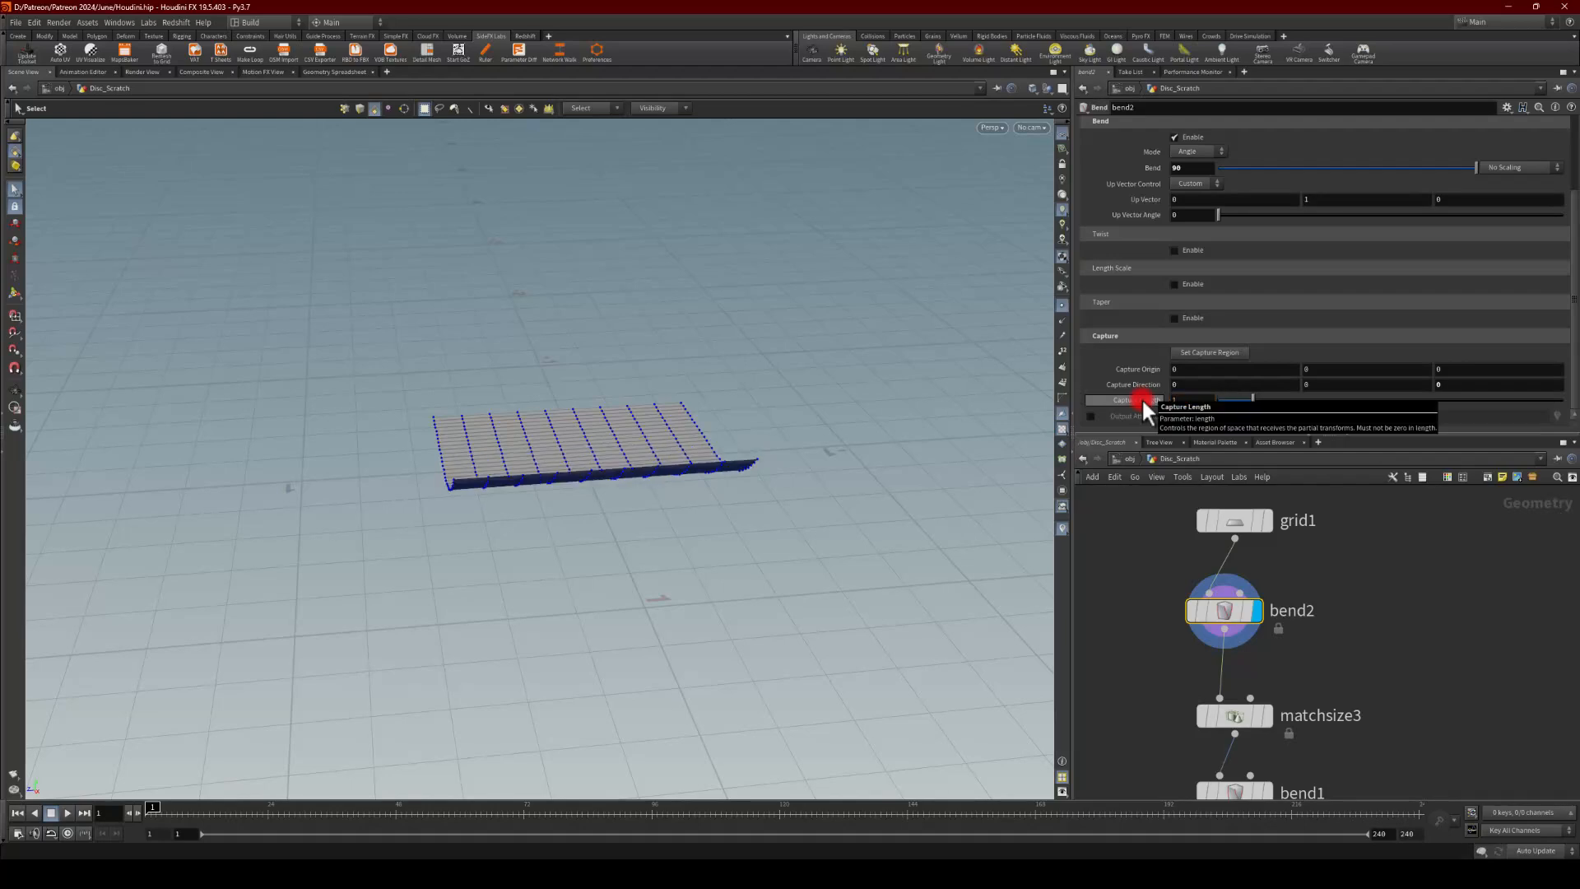
Step: Check how the bend affects the disc by displaying the Fuse node, and return the display to the second Bend node
{"action": "middle_click_drag", "start_coordinate": [1165, 683], "coordinate": [1149, 514]}
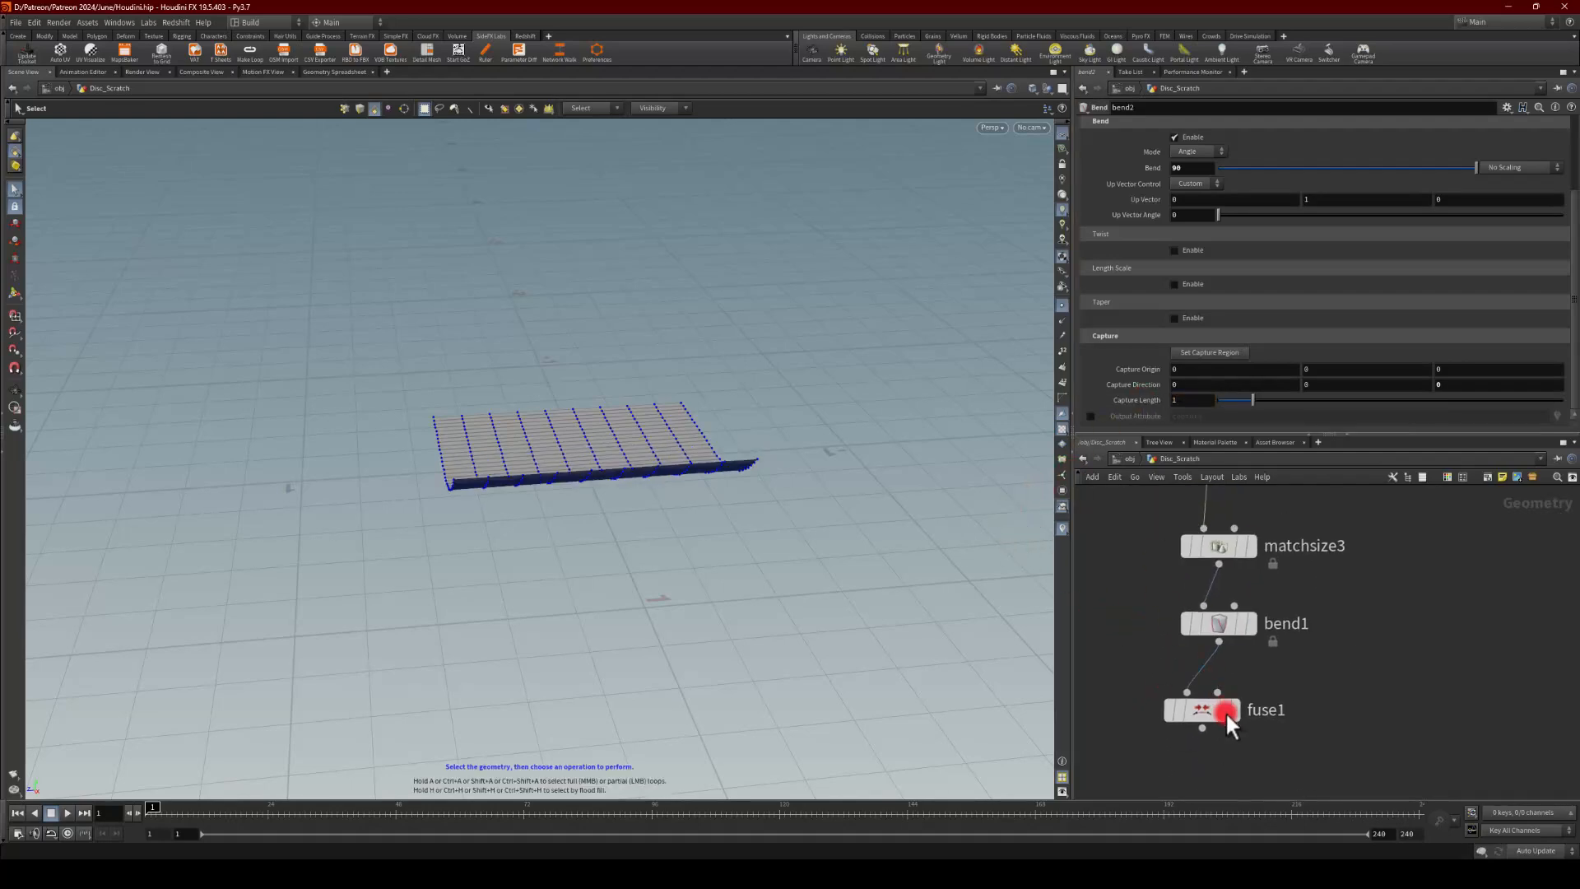
{"action": "left_click", "coordinate": [1237, 712]}
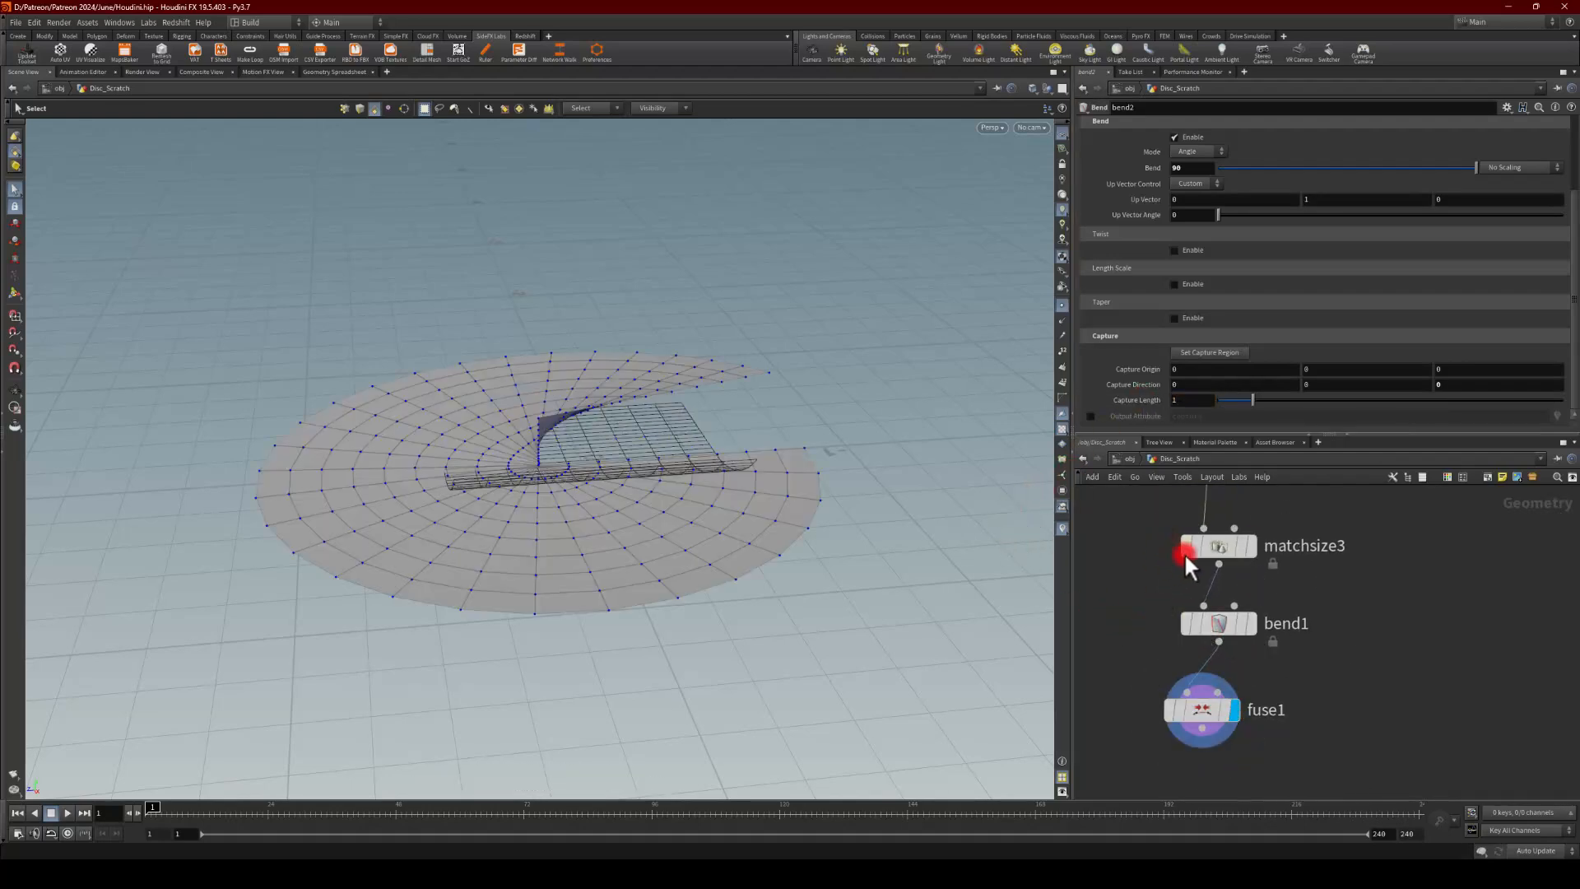
{"action": "middle_click_drag", "start_coordinate": [1164, 545], "coordinate": [1166, 664]}
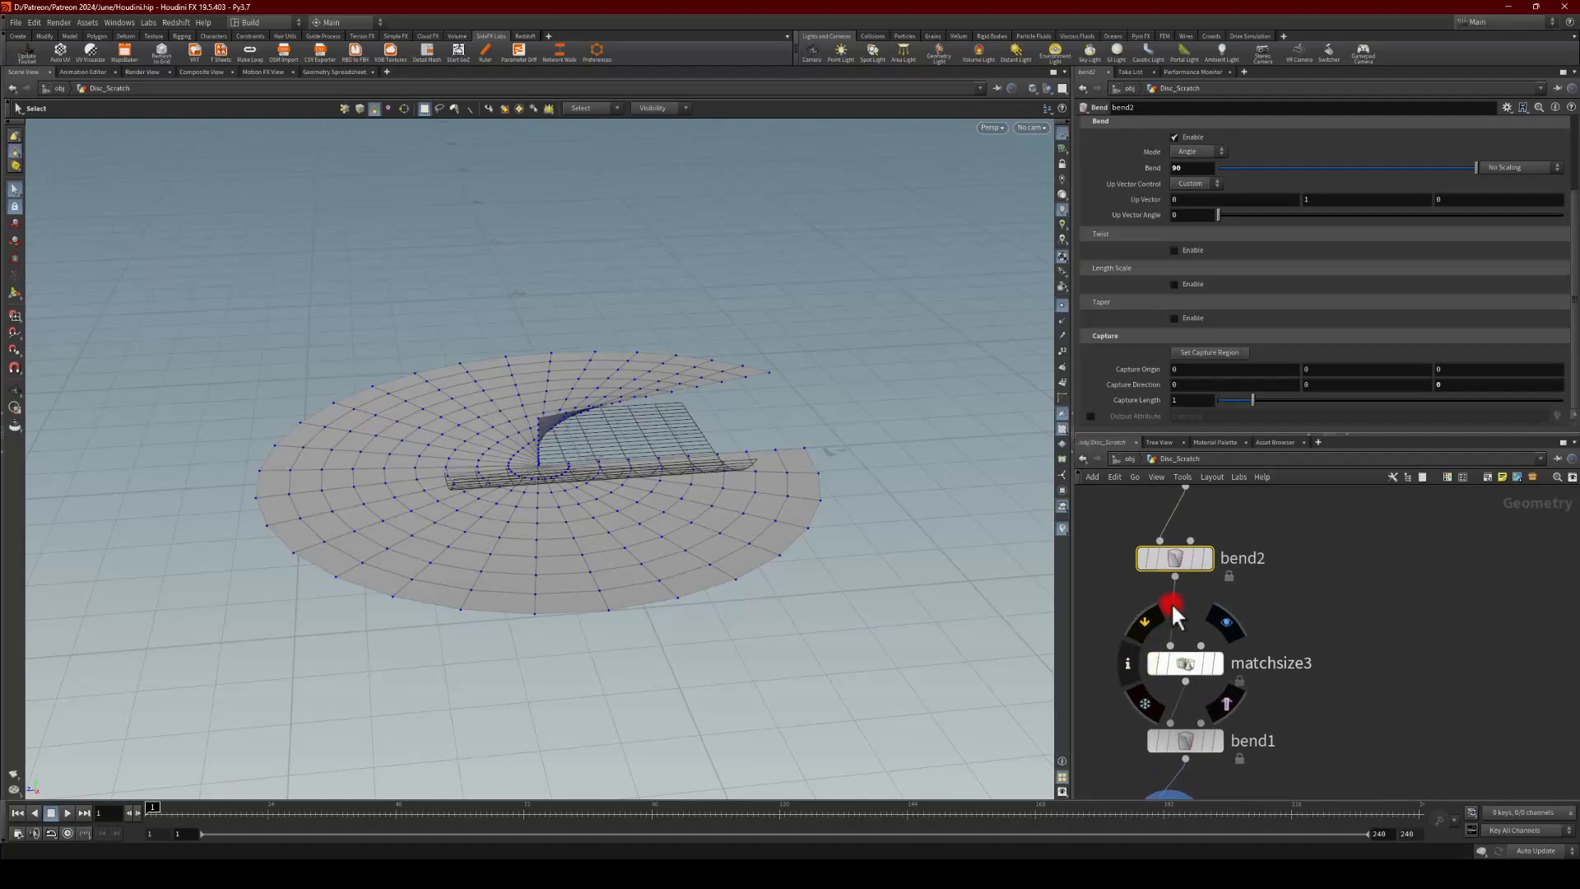
{"action": "left_click", "coordinate": [1208, 562]}
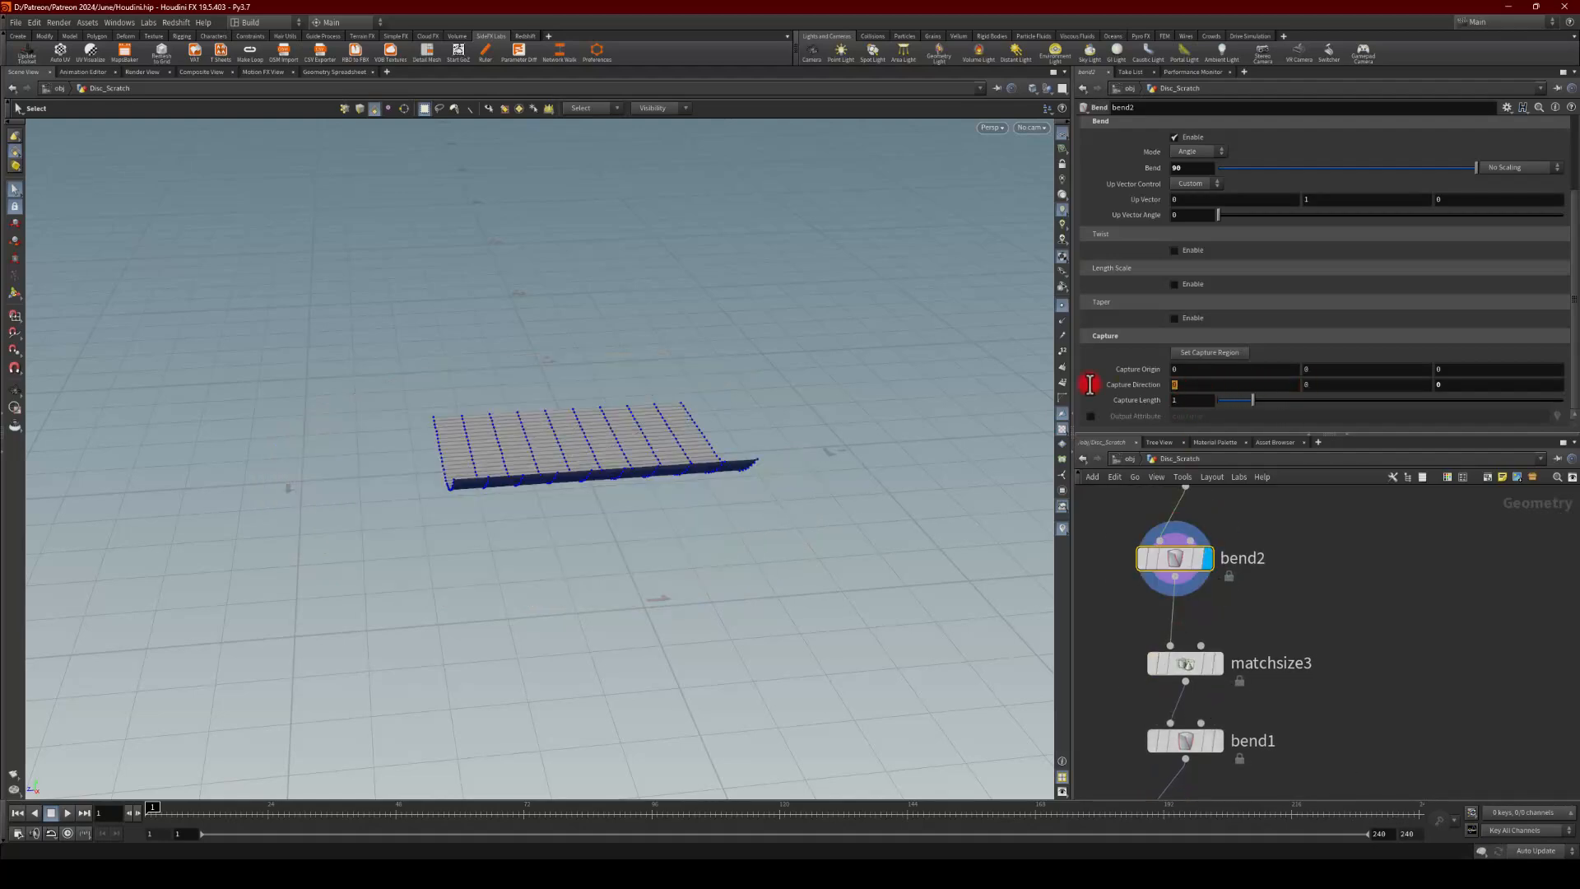
Step: Try a value of 1 for the X component of the second Bend node's capture direction
{"action": "left_click", "coordinate": [1125, 198]}
{"action": "left_click_drag", "start_coordinate": [1249, 202], "coordinate": [1128, 205]}
{"action": "type", "text": "0"}
{"action": "key", "text": "Return"}
{"action": "left_click_drag", "start_coordinate": [1204, 384], "coordinate": [1041, 384]}
{"action": "type", "text": "1"}
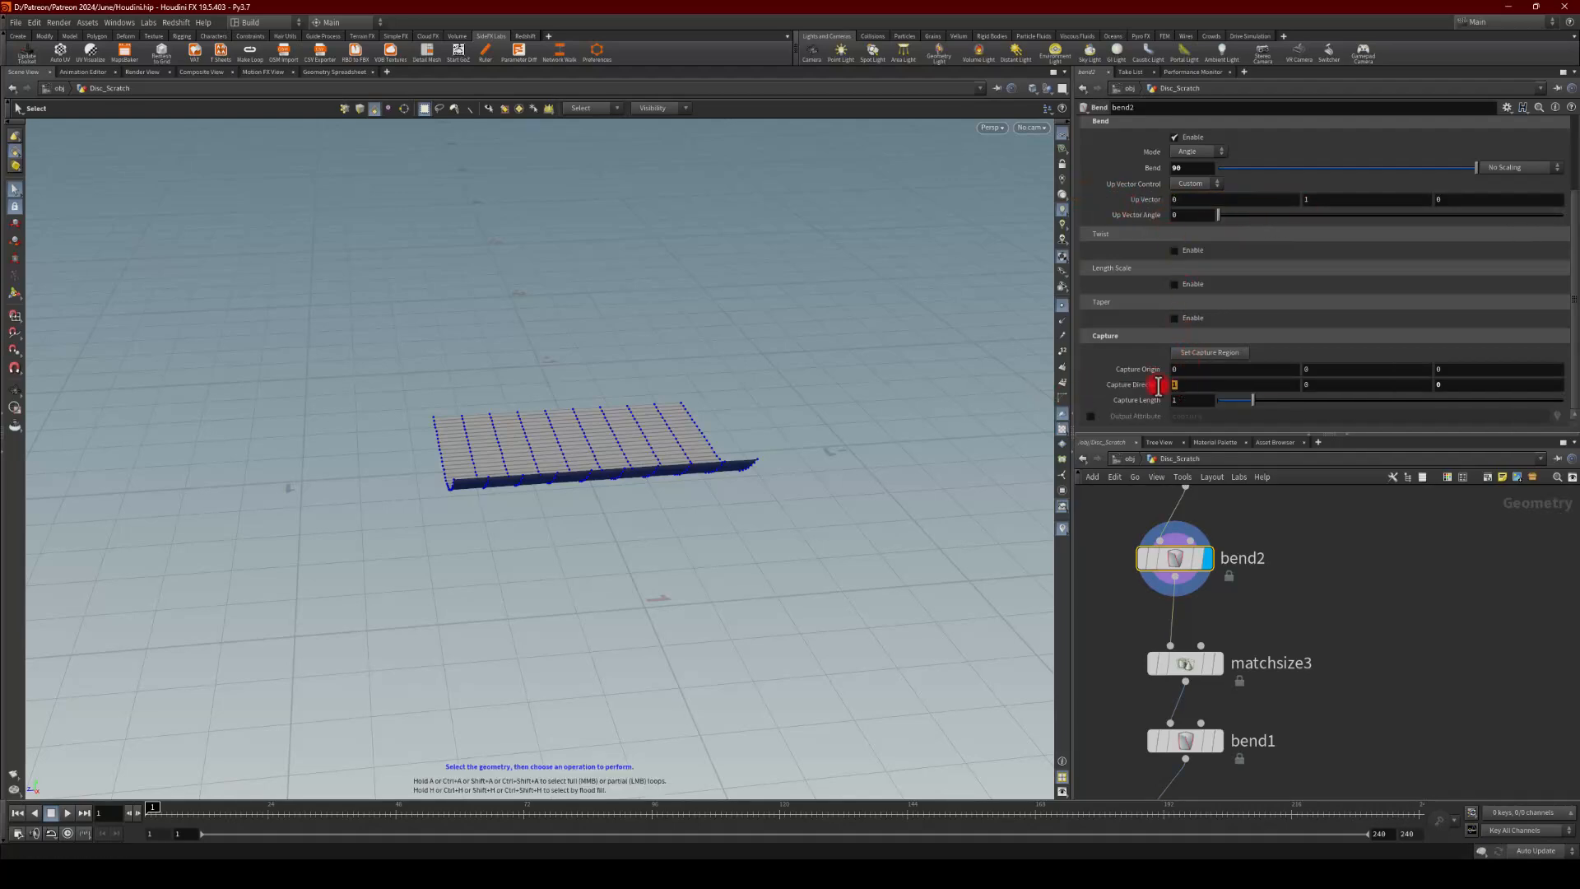
Step: Set the second Bend node's capture direction to 0, 0, 1 and display the Fuse node's disc
{"action": "type", "text": "0"}
{"action": "key", "text": "Tab"}
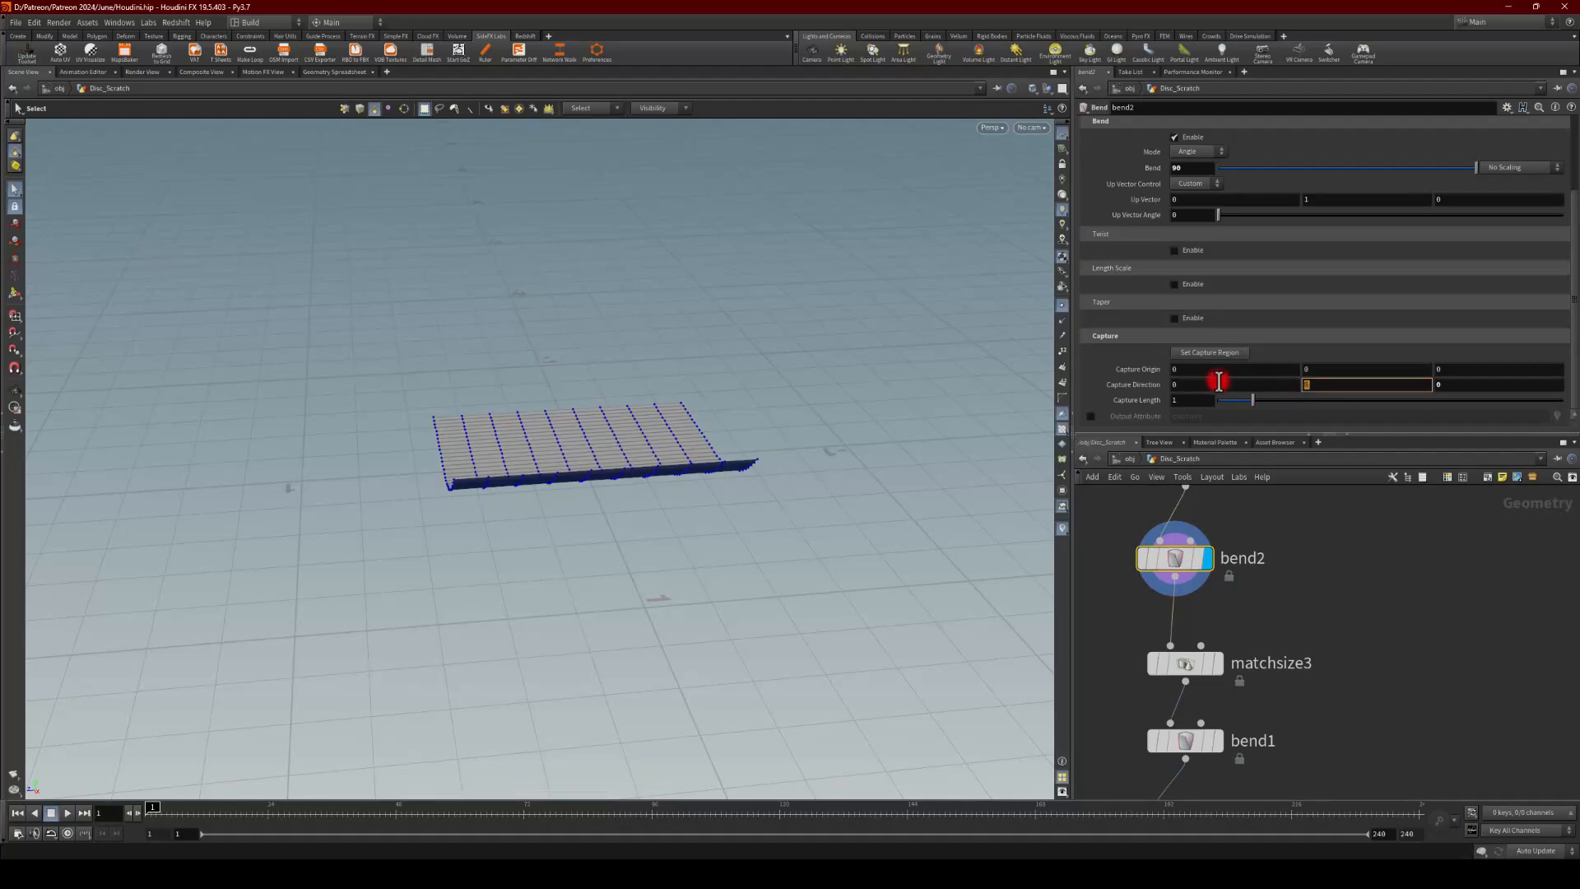
{"action": "type", "text": "1"}
{"action": "key", "text": "Return"}
{"action": "type", "text": "0"}
{"action": "key", "text": "Tab"}
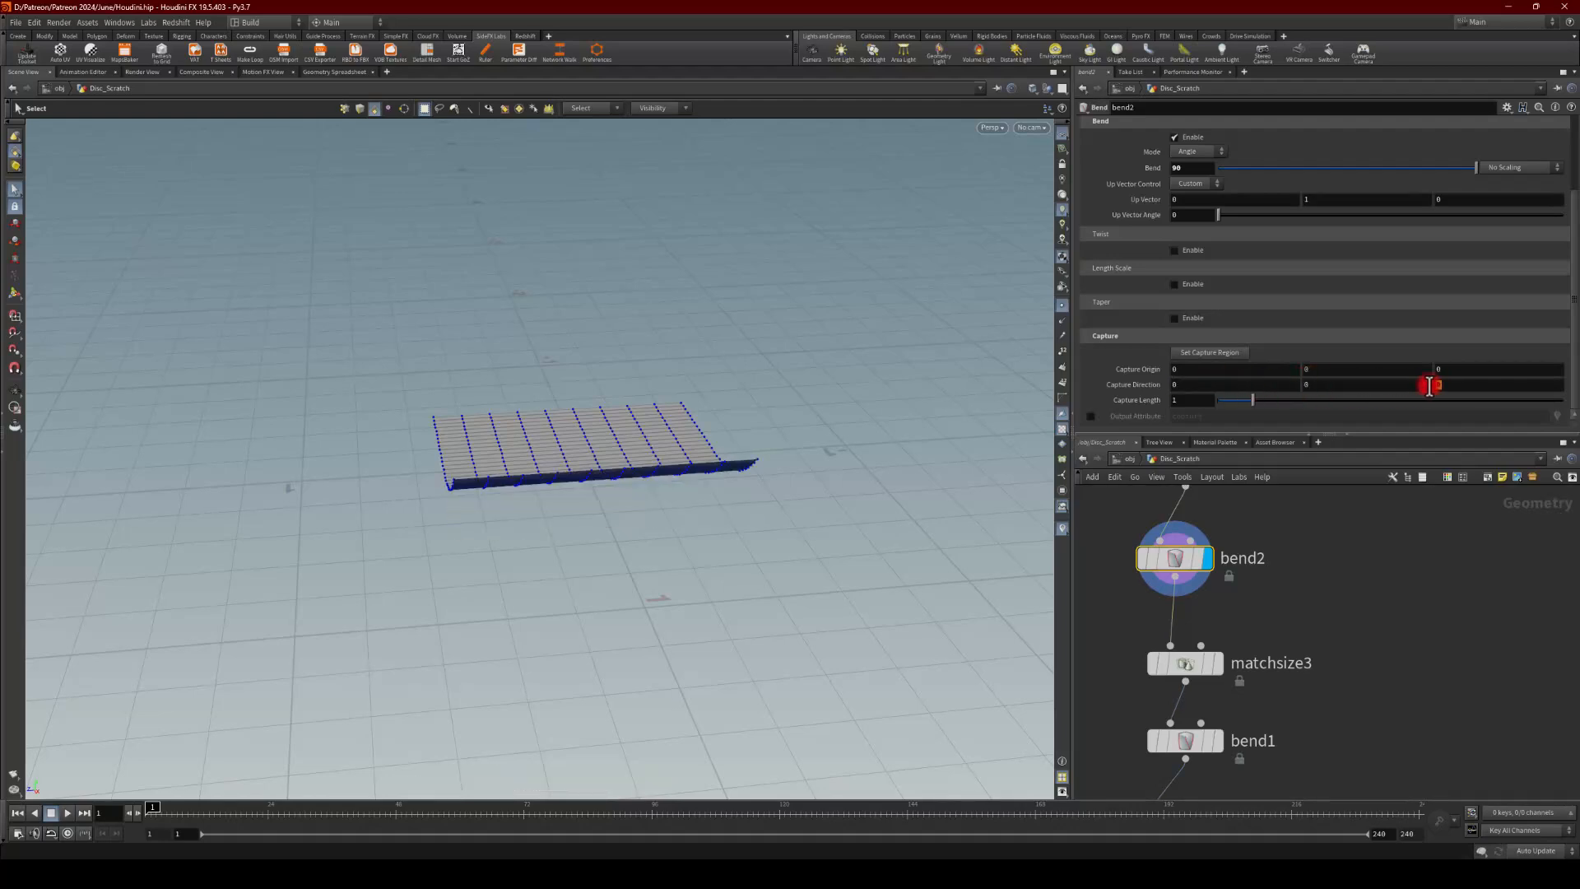
{"action": "type", "text": "1"}
{"action": "key", "text": "Return"}
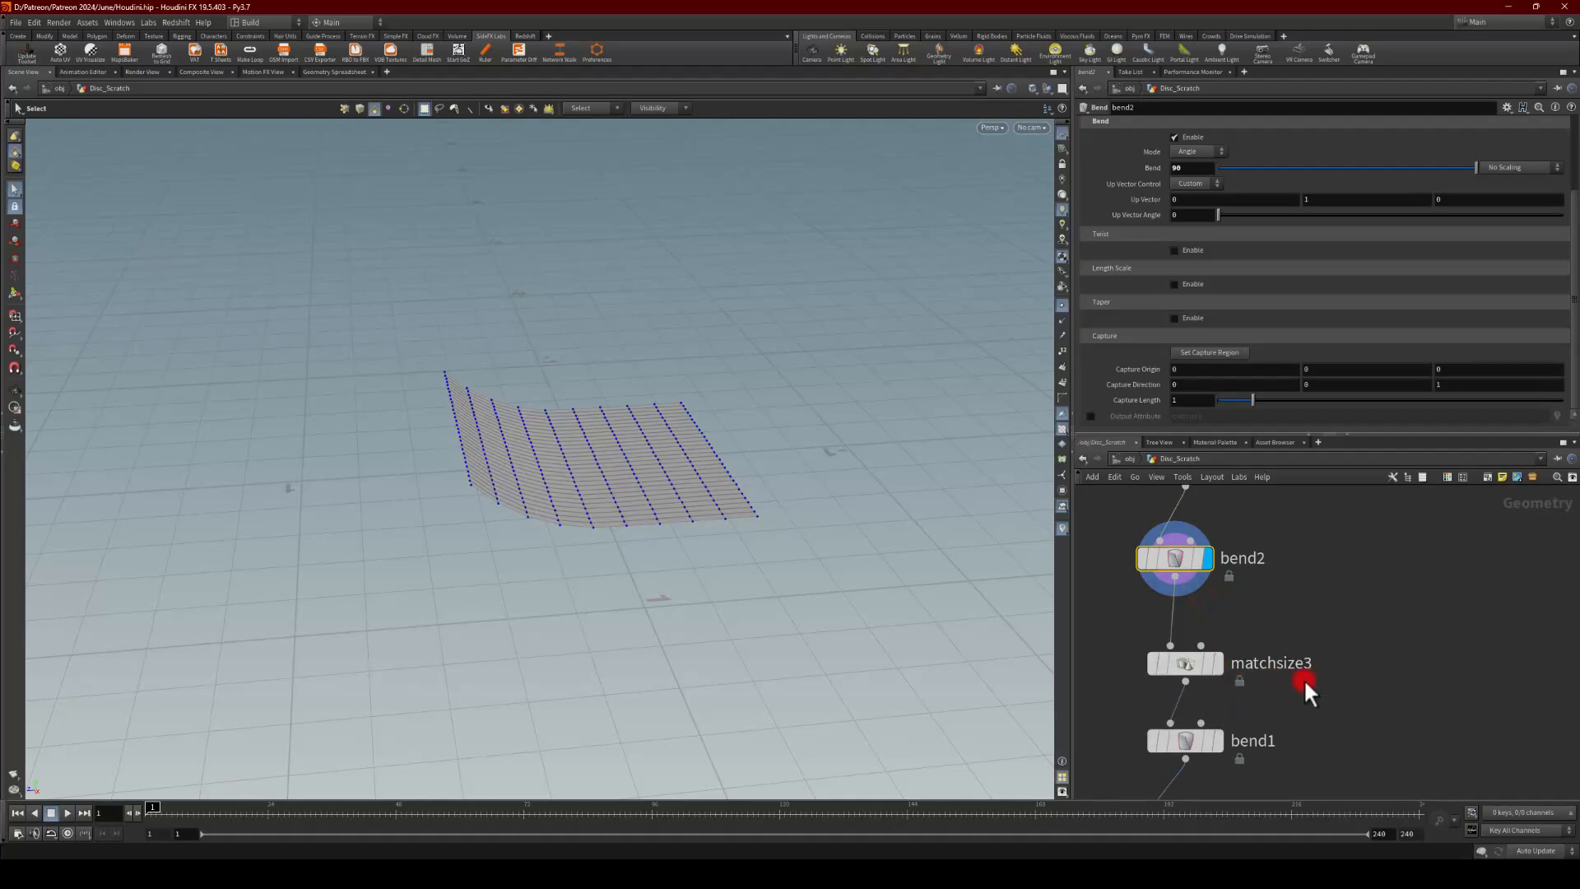
{"action": "scroll", "coordinate": [1304, 678], "scroll_direction": "down", "scroll_amount": 3}
{"action": "left_click", "coordinate": [1236, 698]}
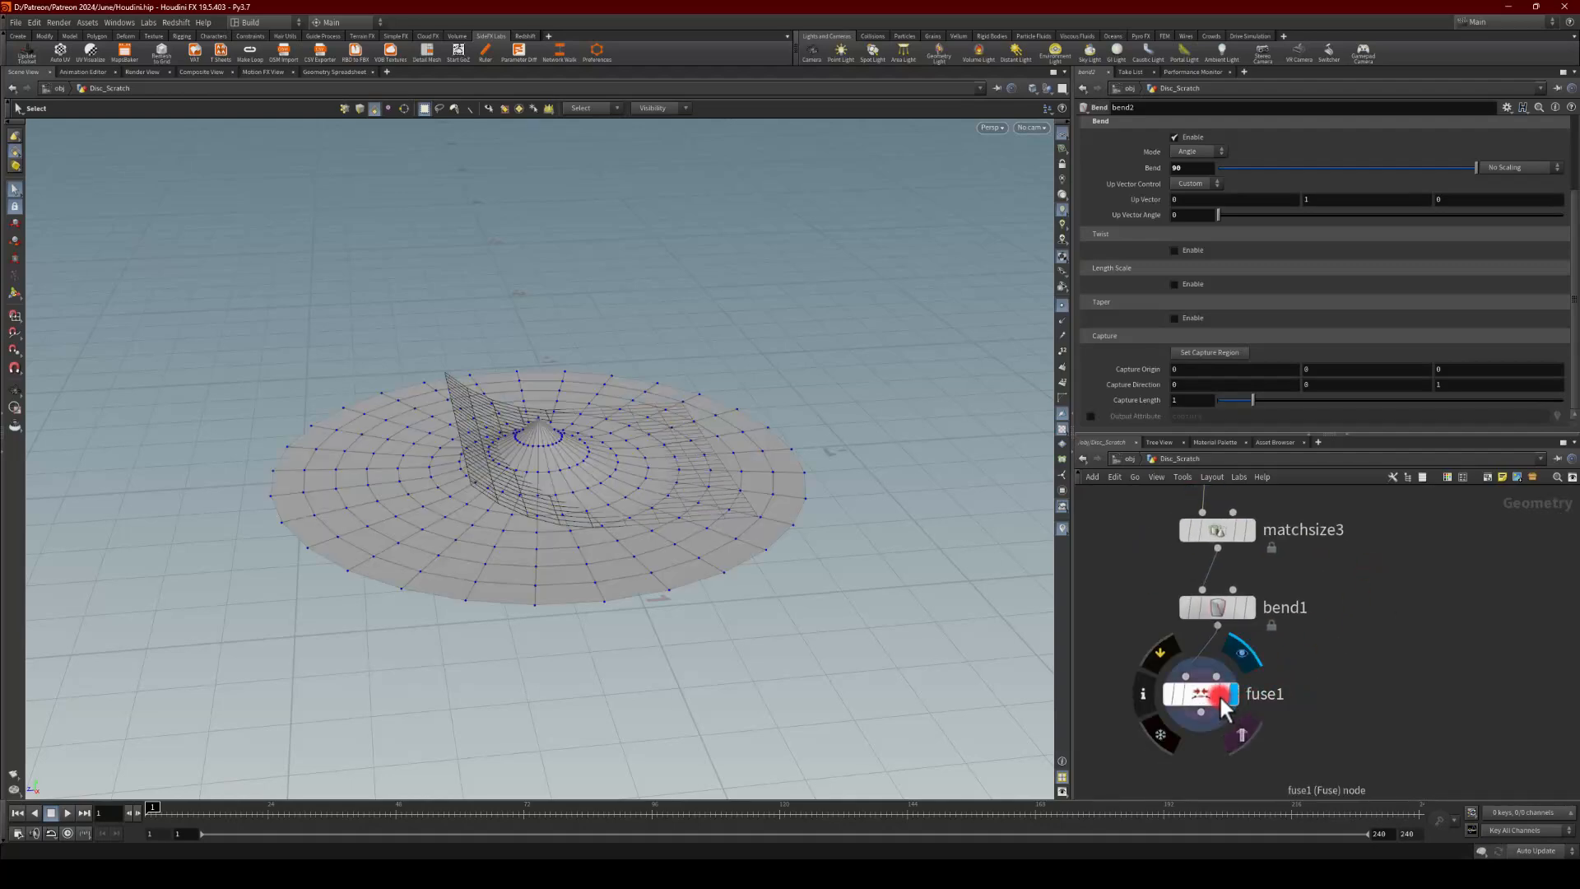
Step: Flip the second Bend node's capture direction to 0, 0, -1
{"action": "middle_click_drag", "start_coordinate": [1148, 533], "coordinate": [1147, 636]}
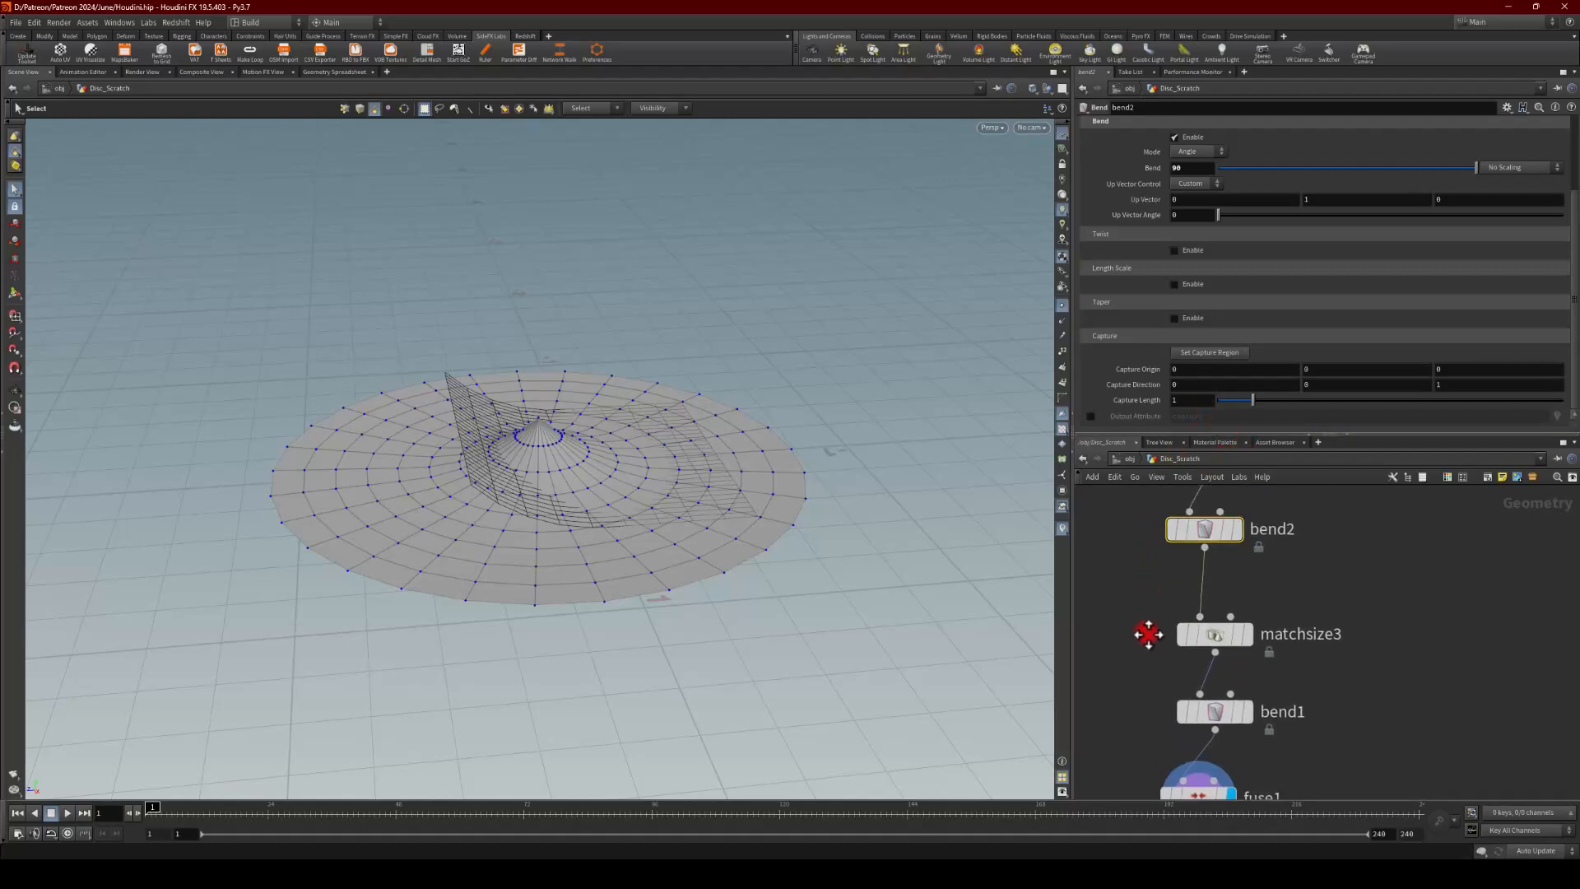
{"action": "left_click_drag", "start_coordinate": [1454, 386], "coordinate": [1386, 385]}
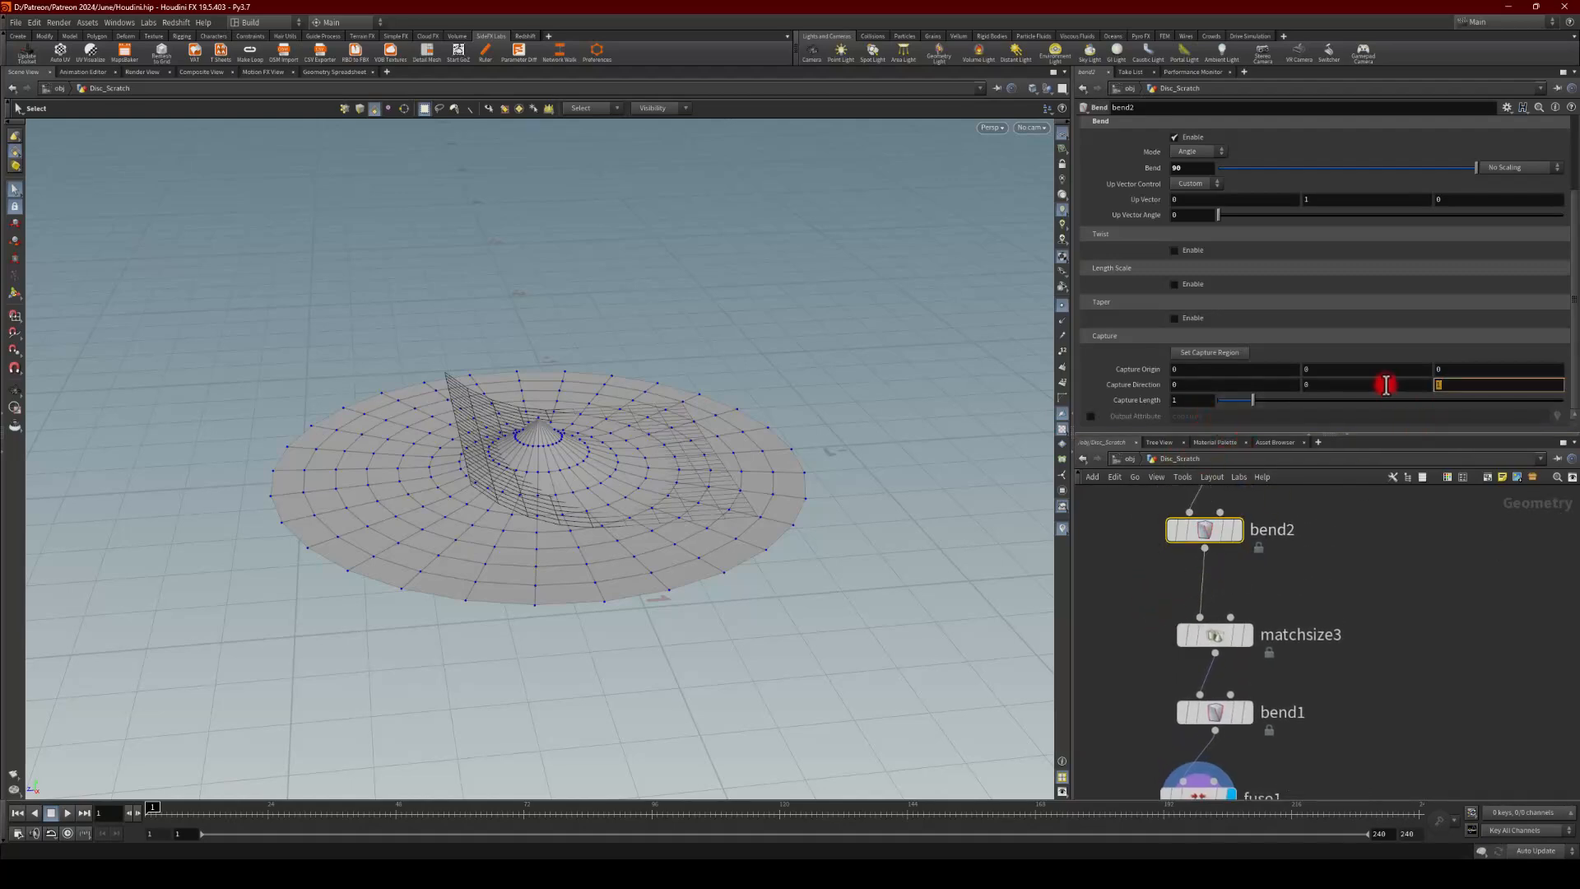
{"action": "type", "text": "-1"}
{"action": "key", "text": "Return"}
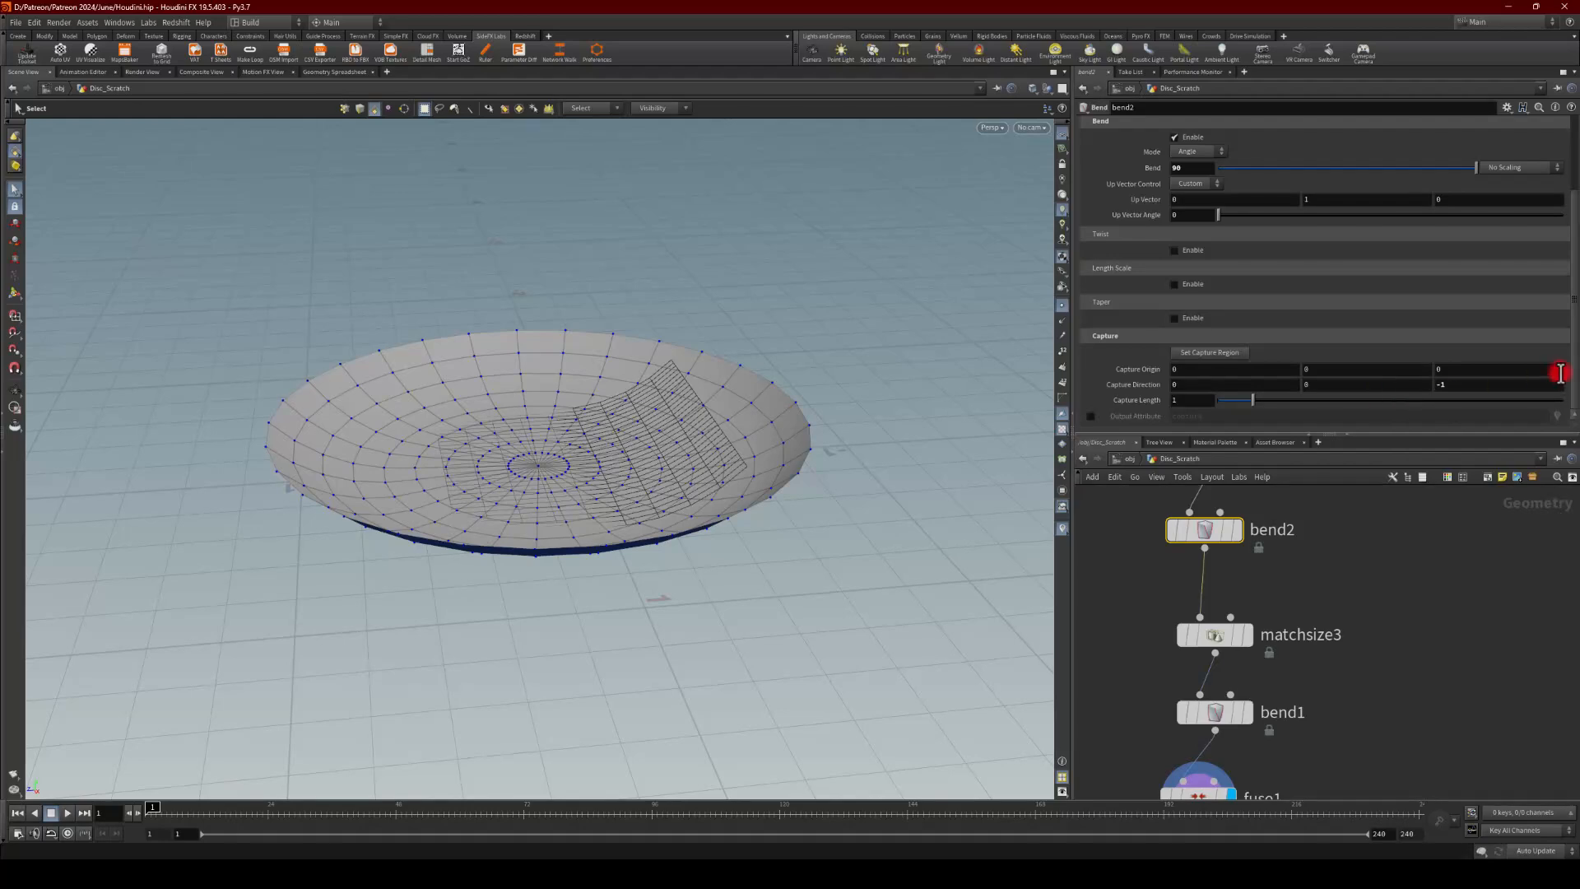
Step: Adjust the second Bend node's capture length to about 2.37 while checking the disc's side profile
{"action": "key", "text": "Escape"}
{"action": "left_click_drag", "start_coordinate": [642, 412], "coordinate": [504, 336]}
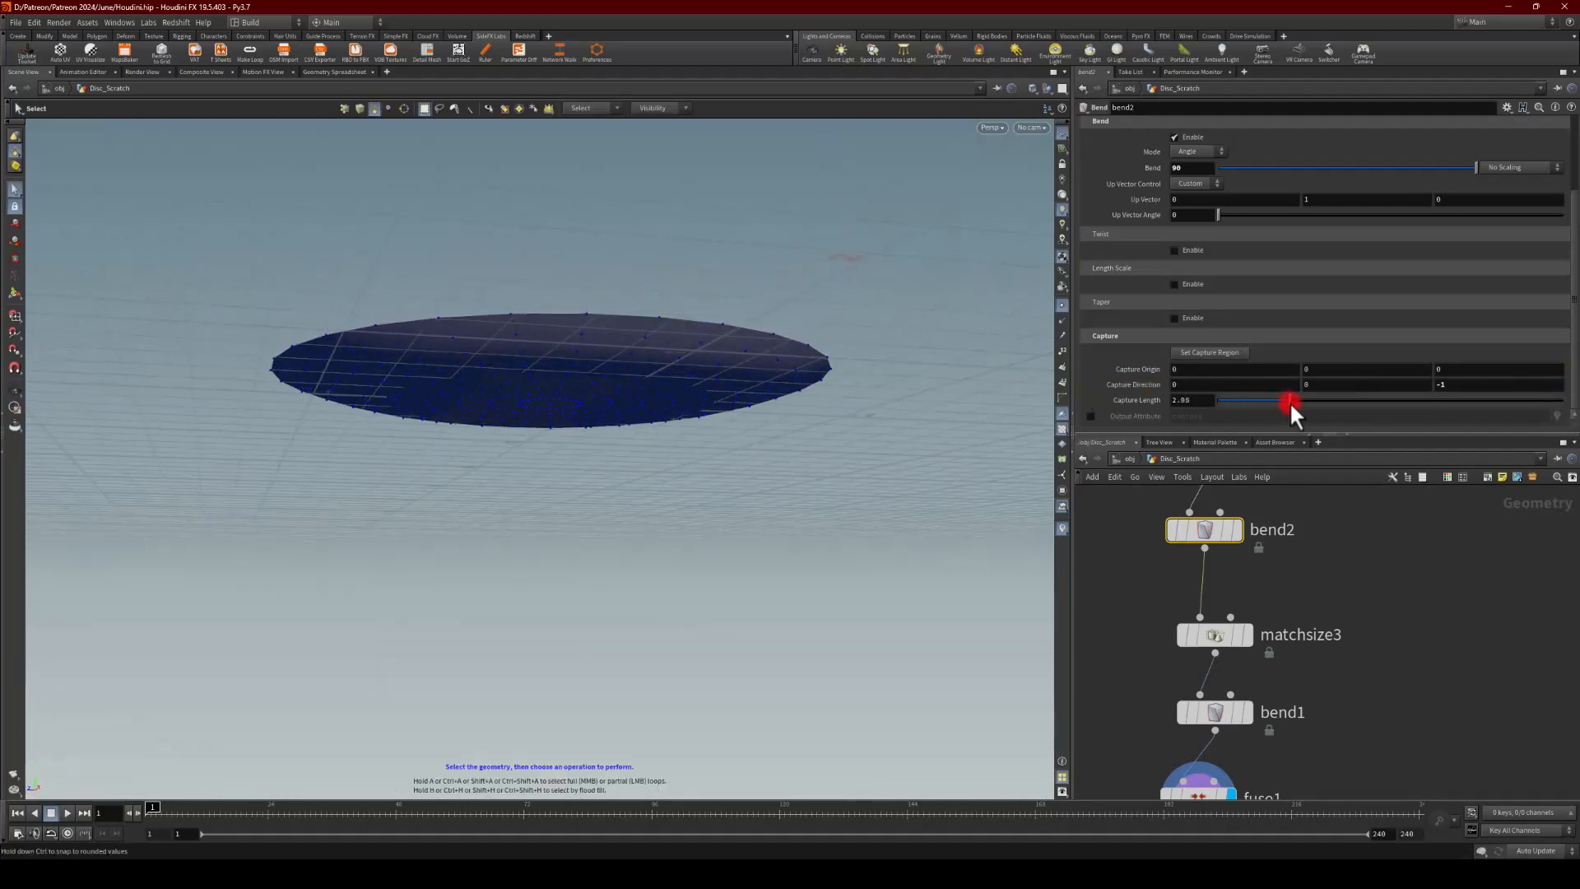
{"action": "left_click_drag", "start_coordinate": [1290, 402], "coordinate": [1302, 402]}
{"action": "key", "text": "Escape"}
{"action": "left_click_drag", "start_coordinate": [479, 307], "coordinate": [453, 384]}
{"action": "left_click_drag", "start_coordinate": [620, 399], "coordinate": [561, 419], "text": "alt"}
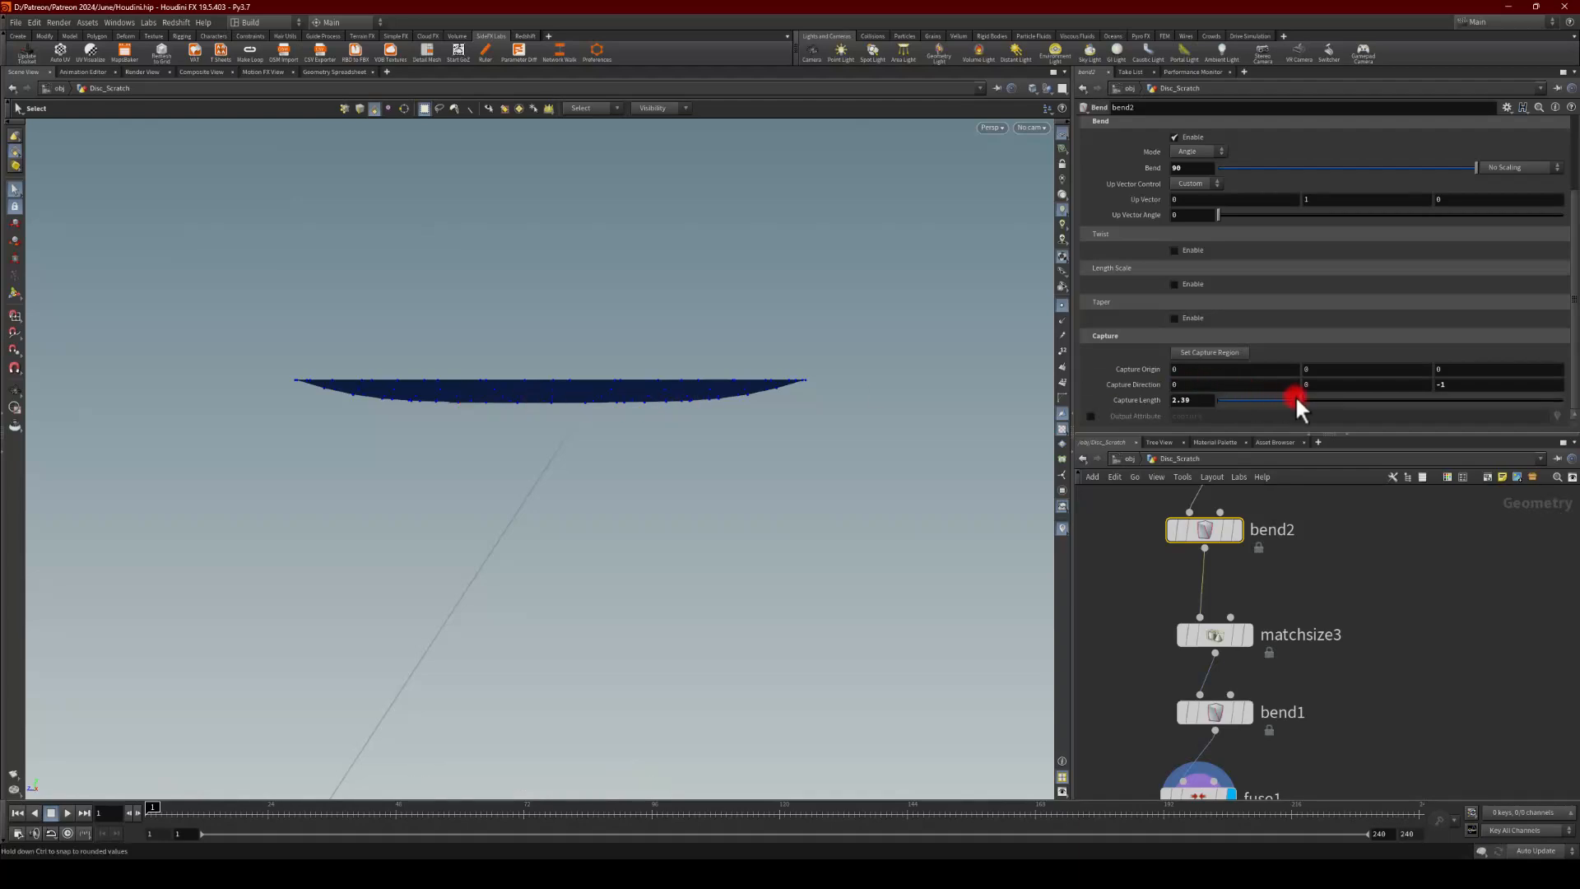
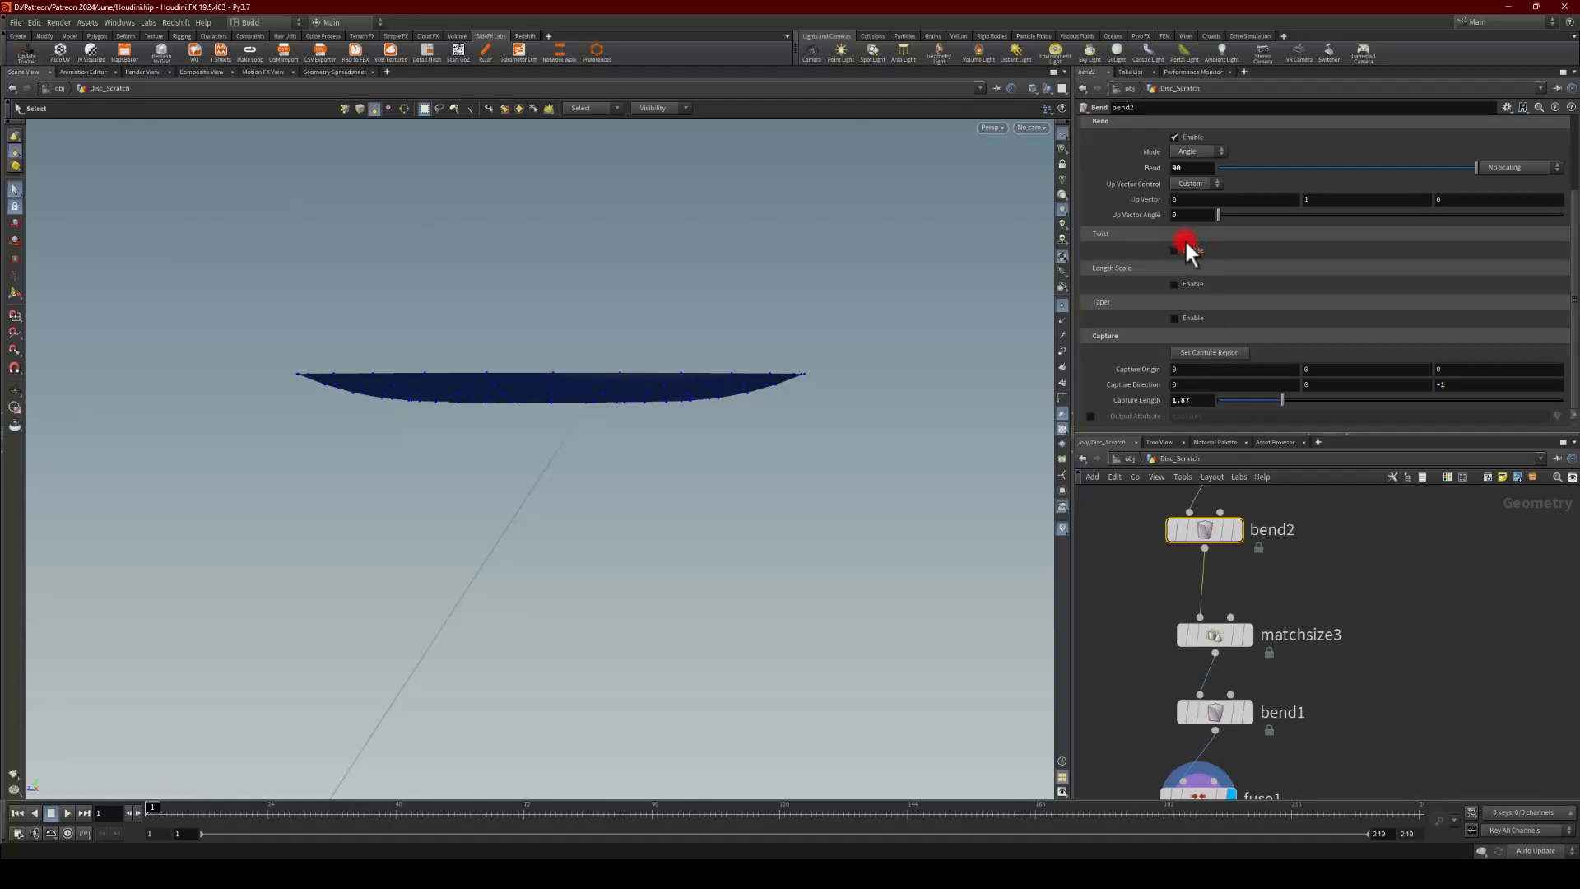
{"action": "middle_click_drag", "start_coordinate": [1135, 575], "coordinate": [1146, 616]}
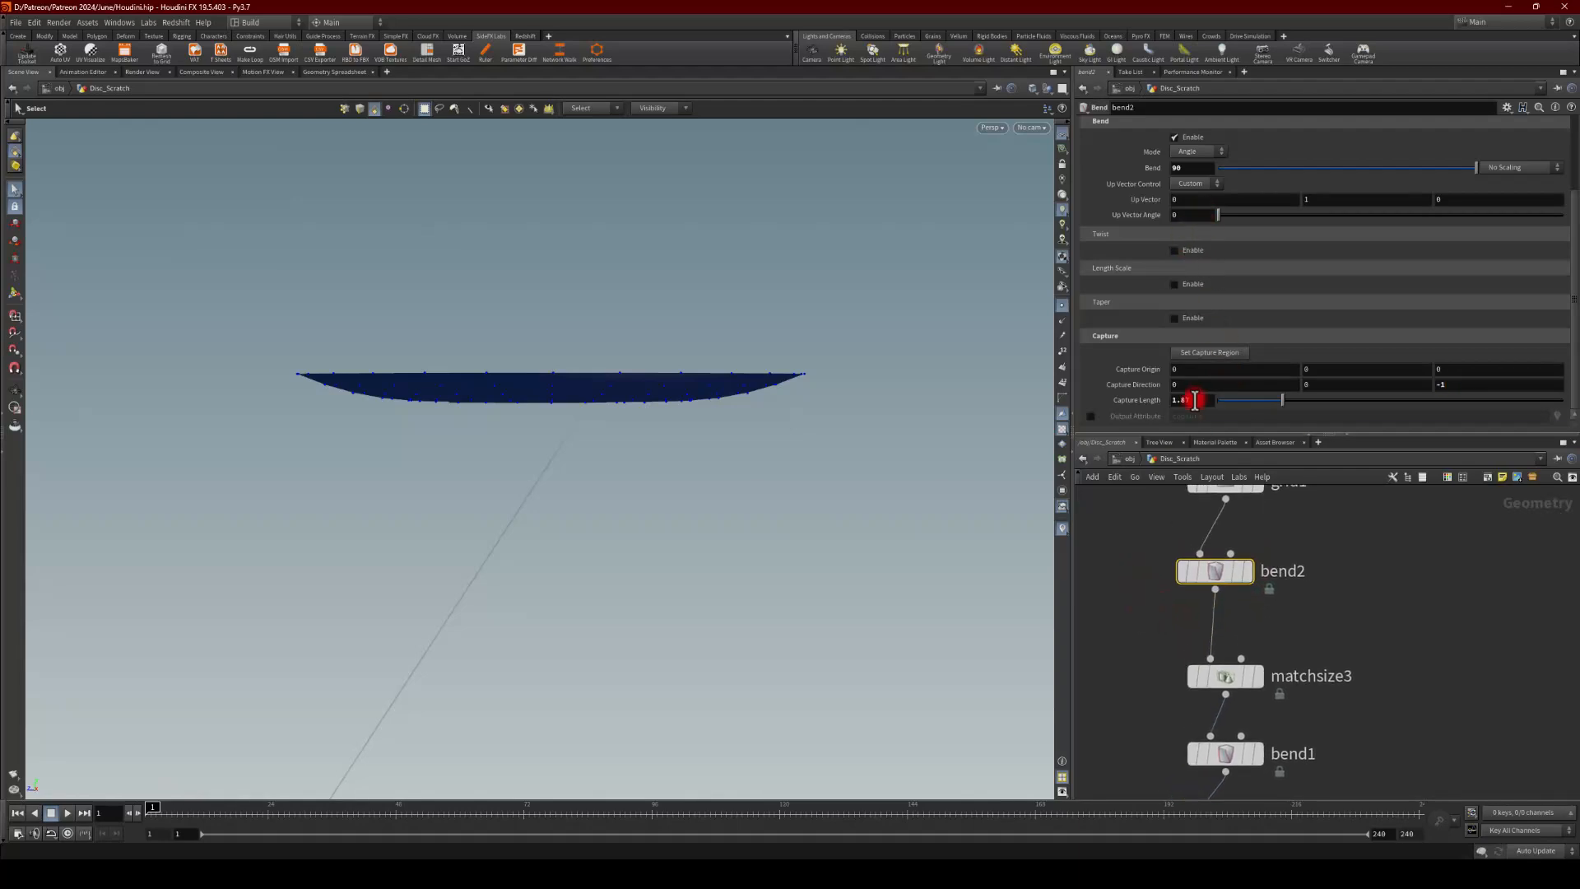
{"action": "mouse_move", "coordinate": [1276, 396]}
{"action": "left_mouse_down"}
{"action": "mouse_move", "coordinate": [1216, 399]}
{"action": "mouse_move", "coordinate": [1335, 416]}
{"action": "mouse_move", "coordinate": [1300, 404]}
{"action": "left_mouse_up"}
{"action": "key", "text": "Escape"}
{"action": "left_click_drag", "start_coordinate": [564, 321], "coordinate": [568, 391]}
Step: Template the attribadjustcolor1 node of the earlier disc to compare its wireframe with the new disc
{"action": "middle_click_drag", "start_coordinate": [1457, 681], "coordinate": [1396, 516]}
{"action": "scroll", "coordinate": [1360, 666], "scroll_direction": "down", "scroll_amount": 3}
{"action": "middle_click_drag", "start_coordinate": [1360, 667], "coordinate": [1252, 659]}
{"action": "middle_click_drag", "start_coordinate": [1301, 741], "coordinate": [1225, 538]}
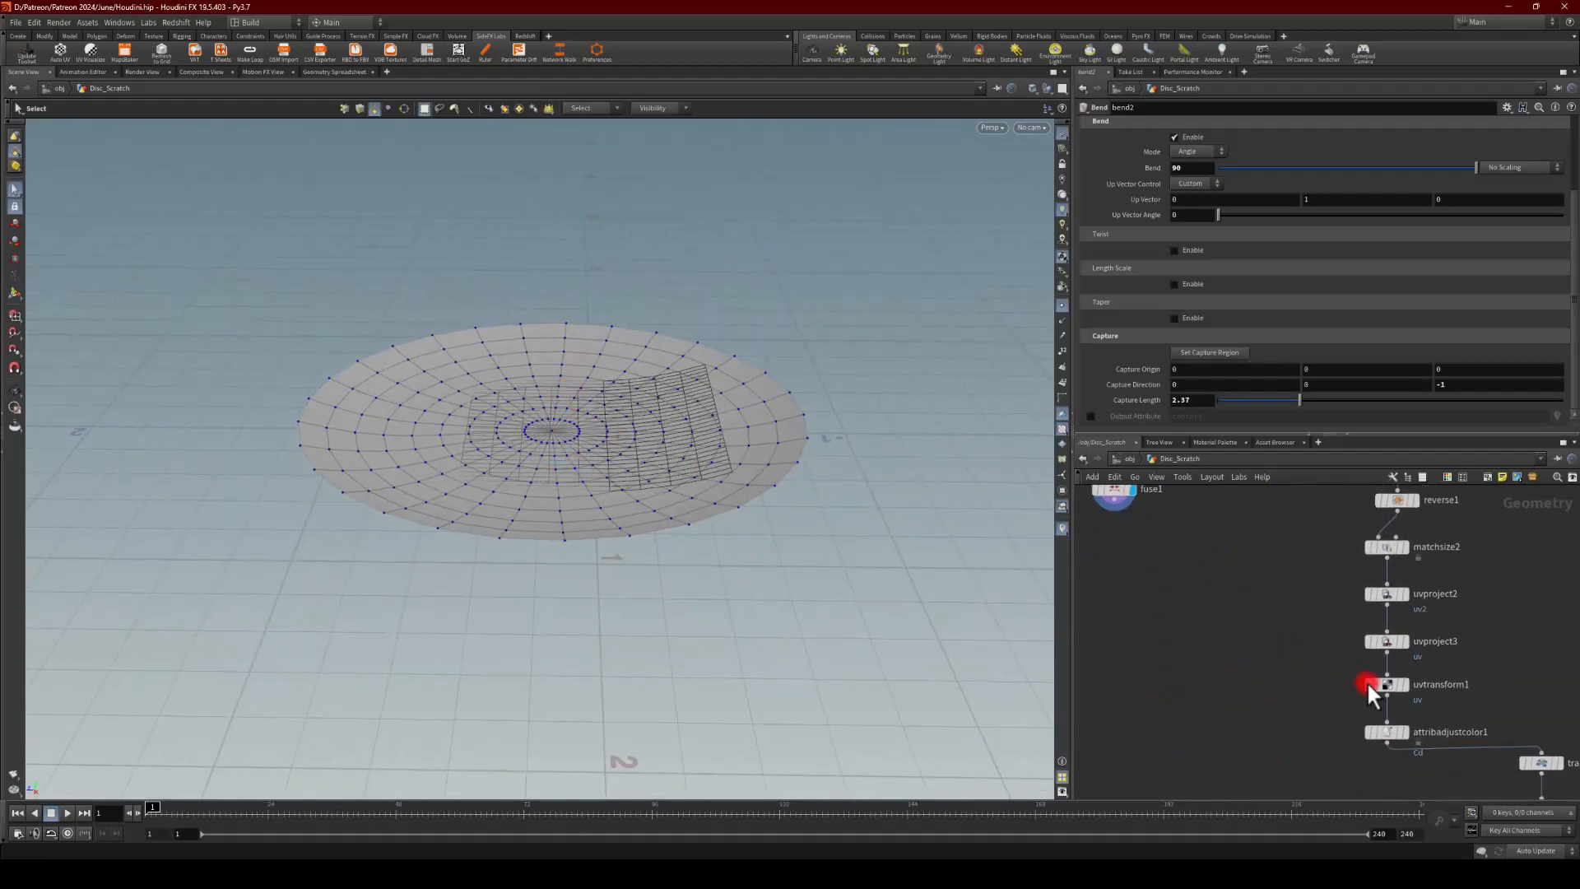
{"action": "left_click", "coordinate": [1399, 731]}
{"action": "key", "text": "Escape"}
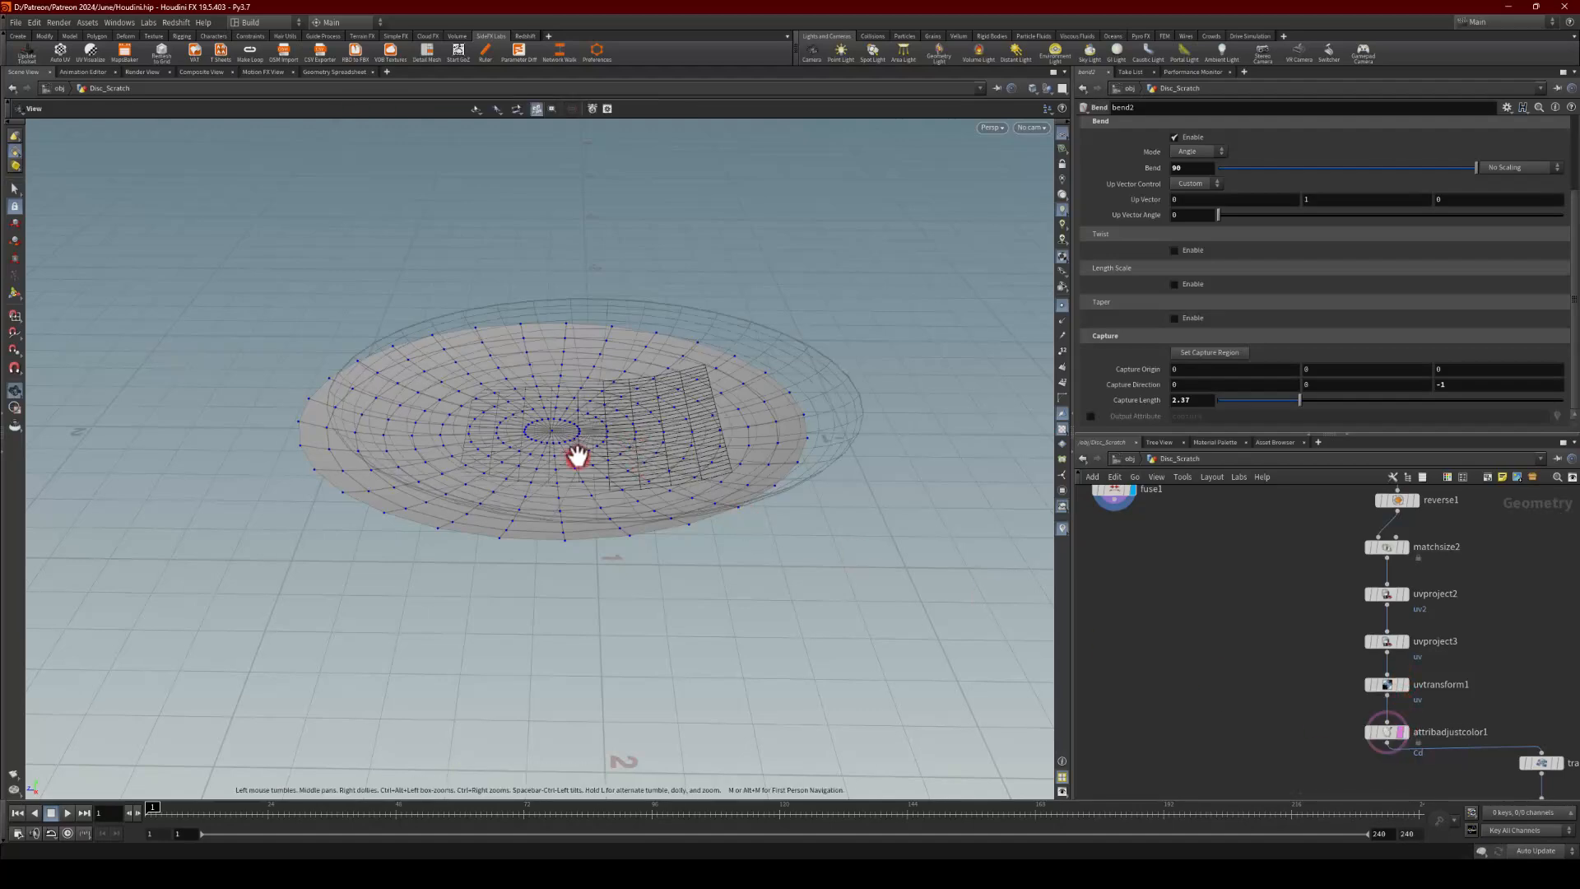
{"action": "left_click_drag", "start_coordinate": [579, 456], "coordinate": [560, 459]}
Step: Add a Match Size node below the Fuse node and display its output
{"action": "middle_click_drag", "start_coordinate": [1108, 546], "coordinate": [1179, 680]}
{"action": "scroll", "coordinate": [1177, 665], "scroll_direction": "up", "scroll_amount": 2}
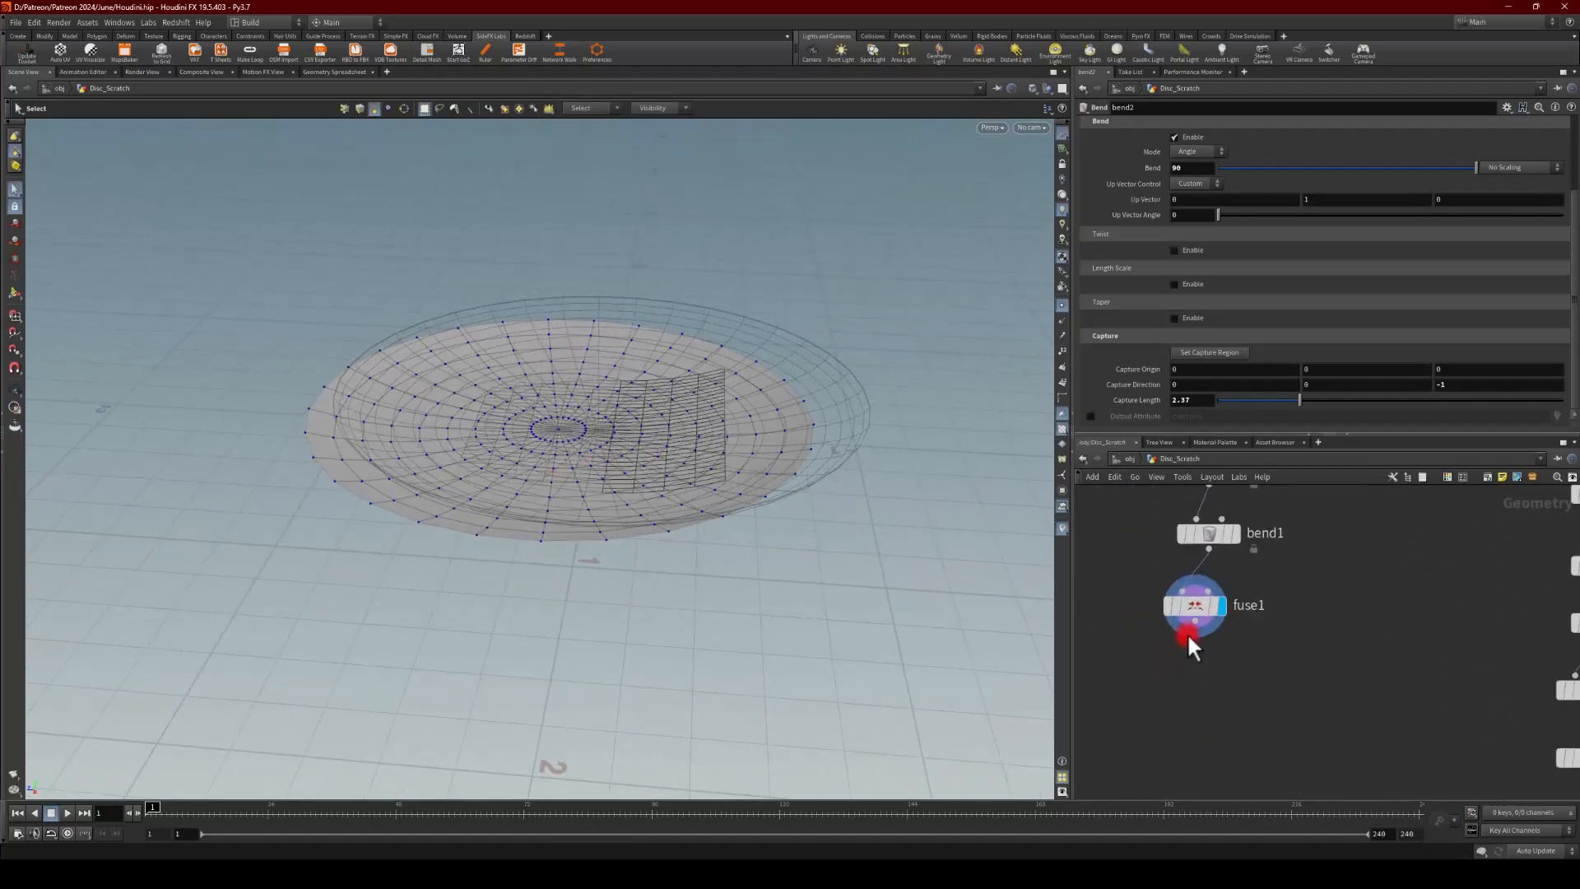
{"action": "key", "text": "Tab"}
{"action": "type", "text": "matchs"}
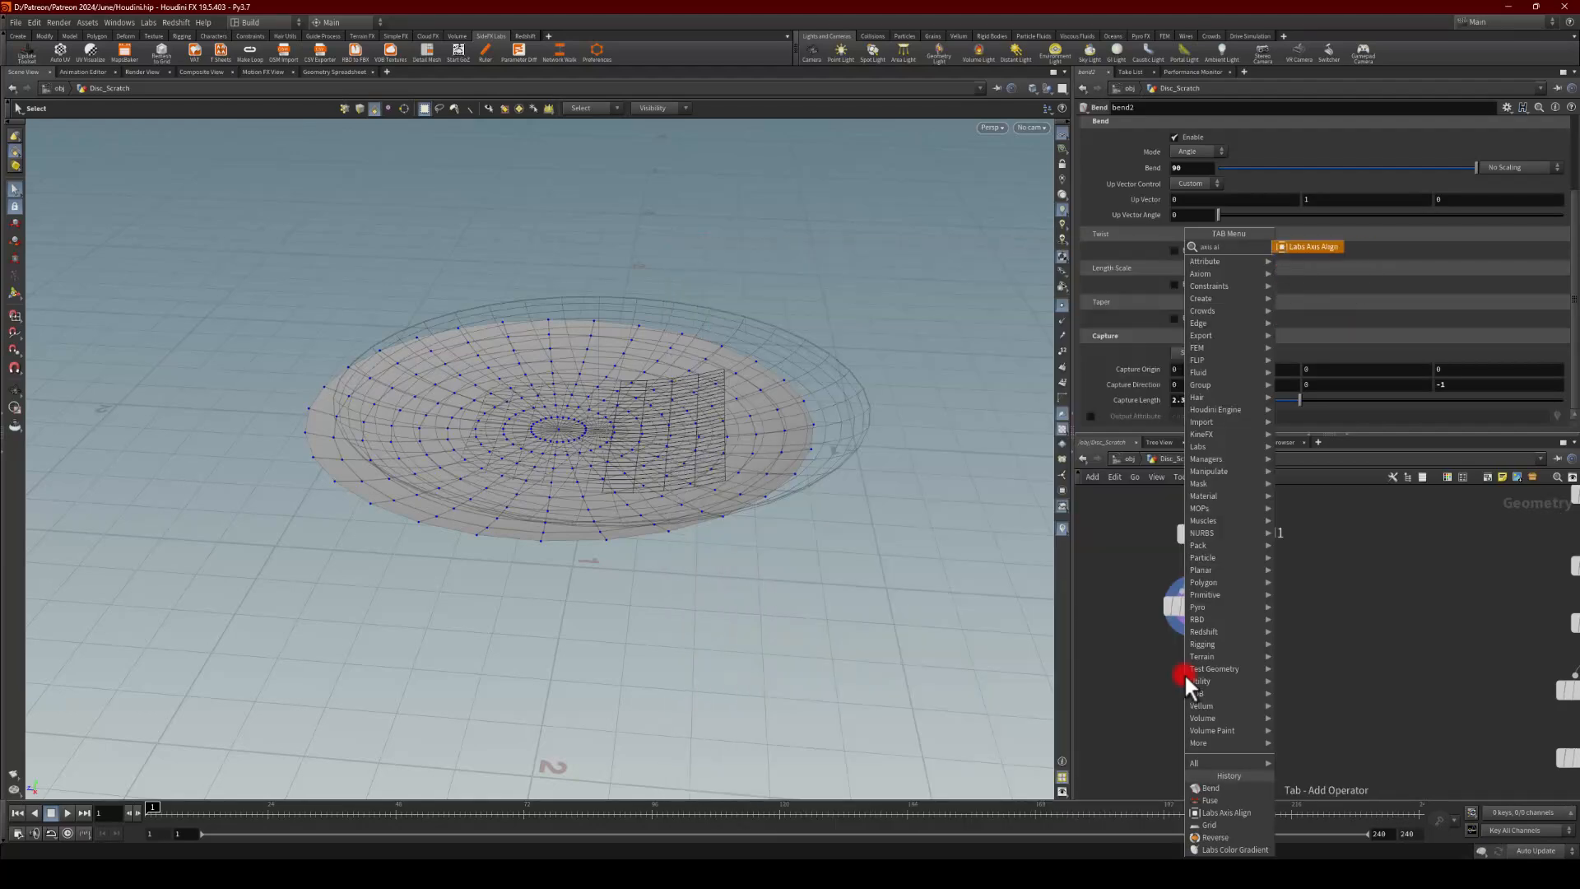
{"action": "key", "text": "Return"}
{"action": "left_click", "coordinate": [1184, 674]}
{"action": "left_click", "coordinate": [1212, 675]}
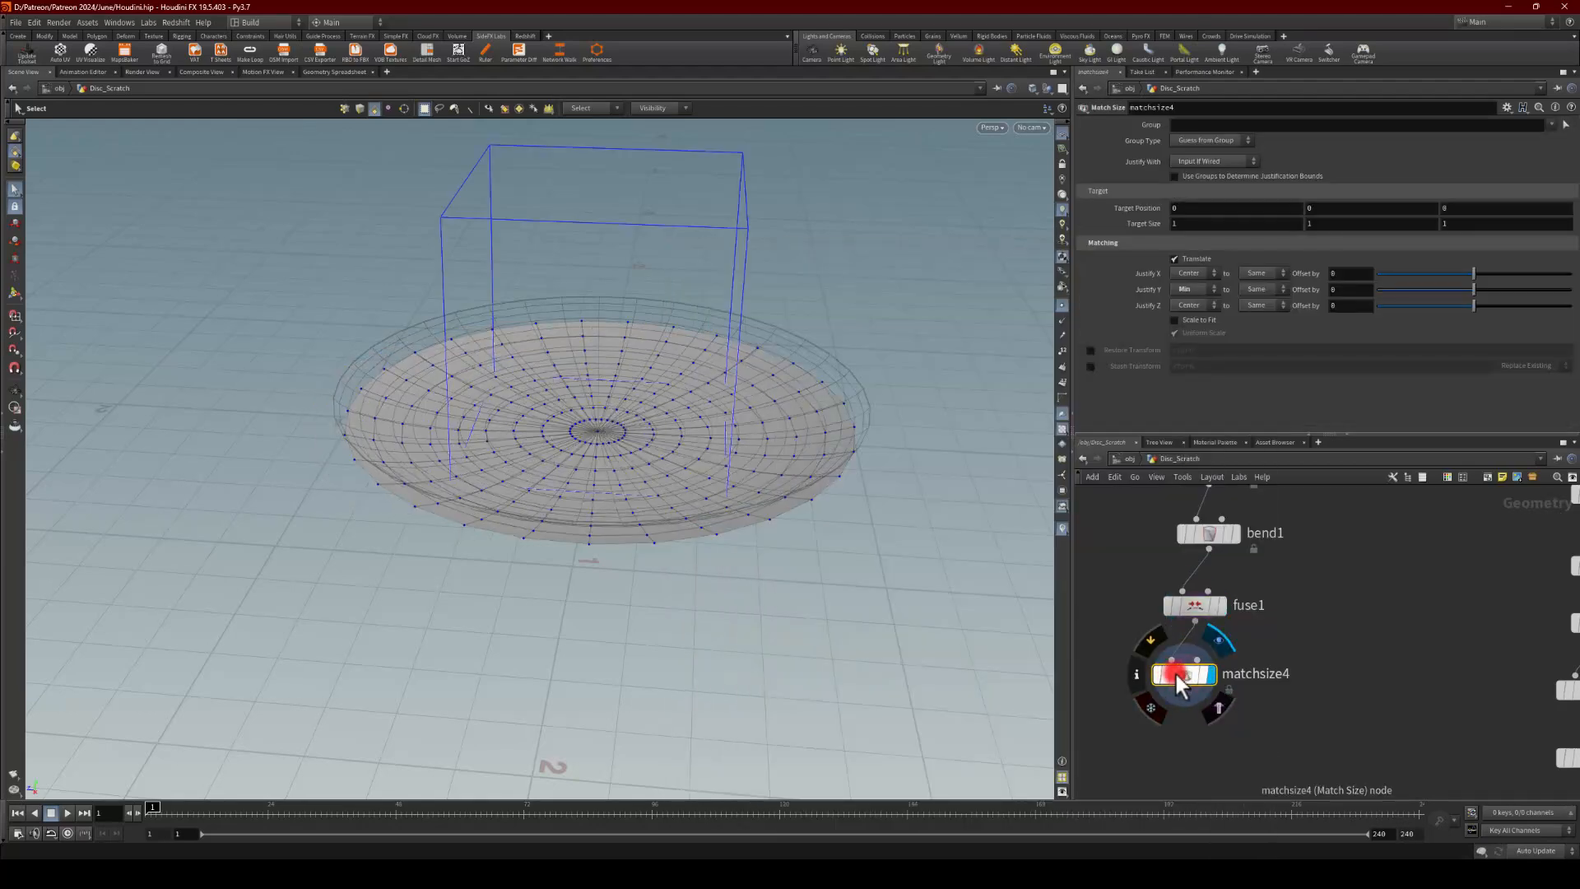
{"action": "left_click", "coordinate": [619, 535]}
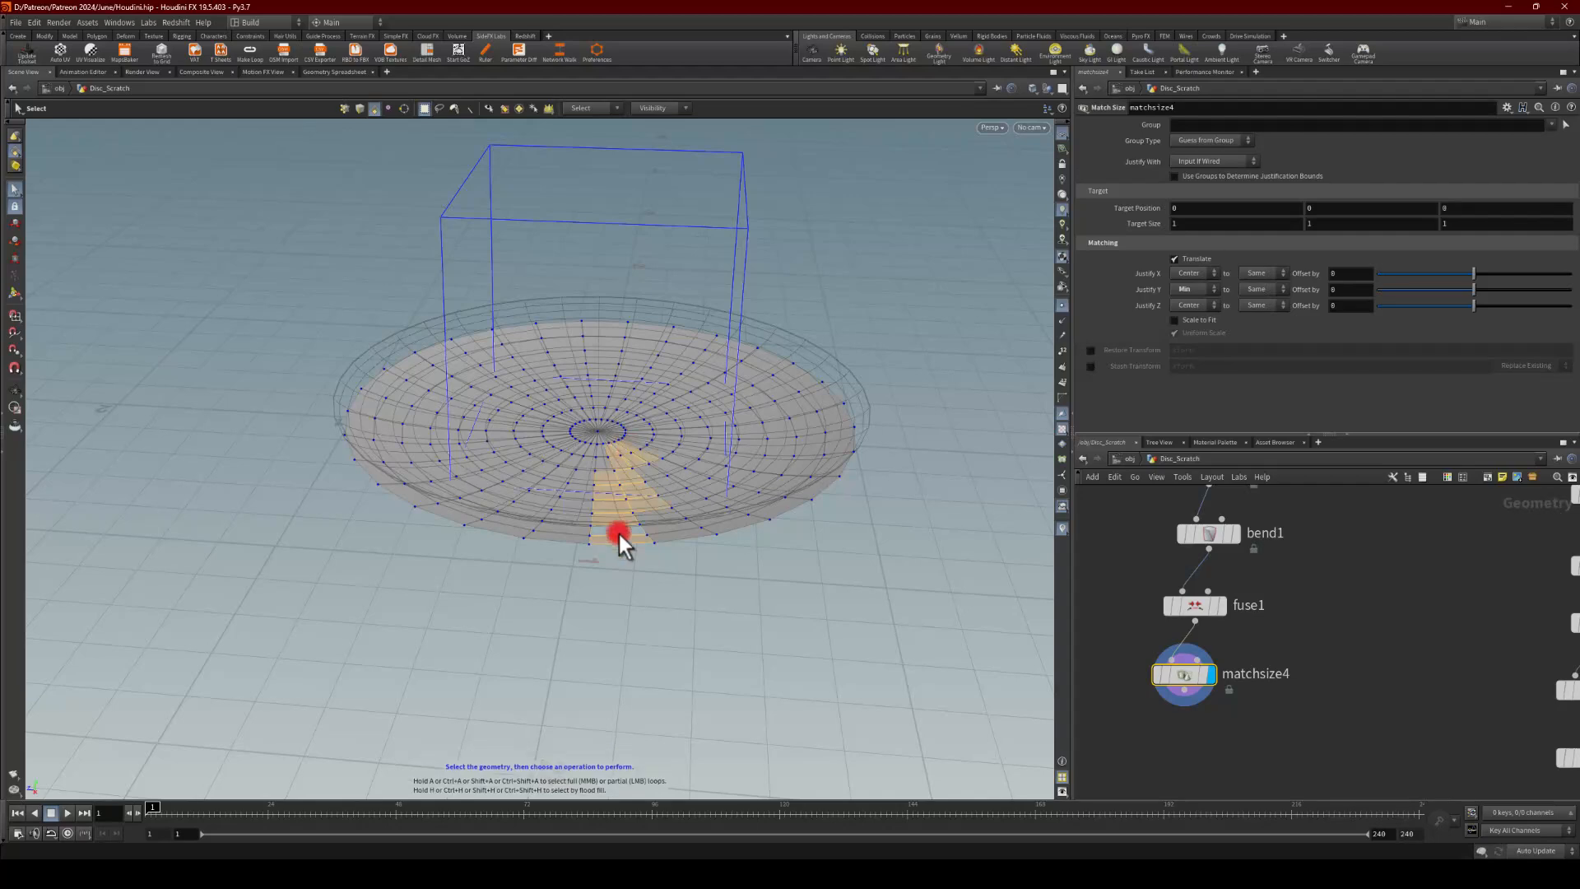
Step: Increase the second Bend node's bend angle to 180 while comparing the profile with the templated disc
{"action": "left_click_drag", "start_coordinate": [609, 632], "coordinate": [627, 567], "text": "alt"}
{"action": "middle_click_drag", "start_coordinate": [1151, 517], "coordinate": [1159, 665]}
{"action": "left_click", "coordinate": [1198, 575]}
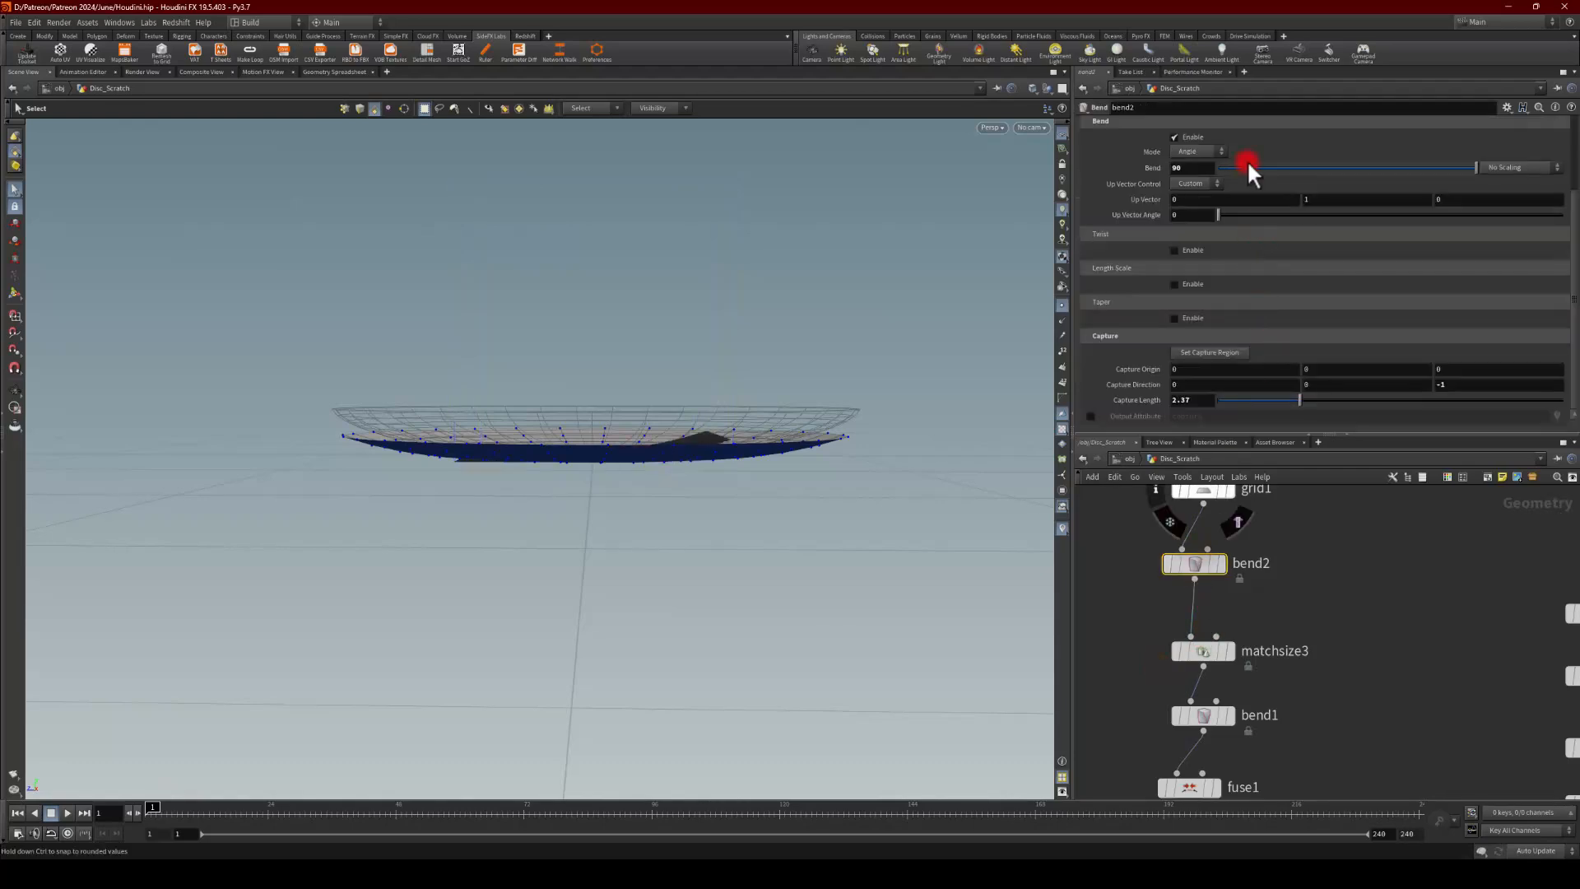
{"action": "type", "text": "14"}
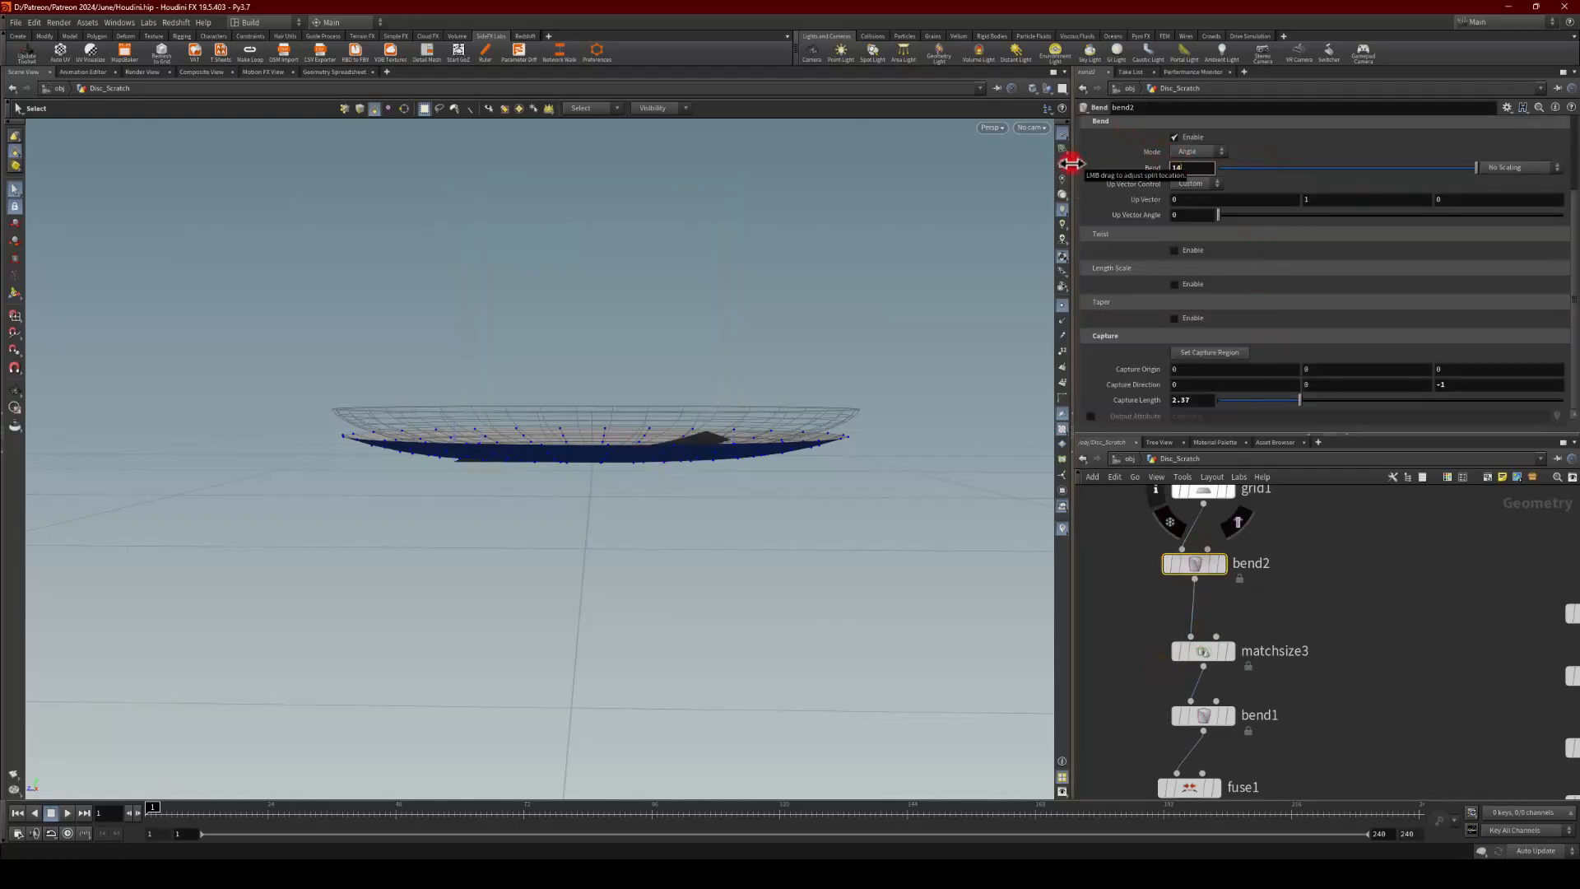
{"action": "type", "text": "0"}
{"action": "key", "text": "Return"}
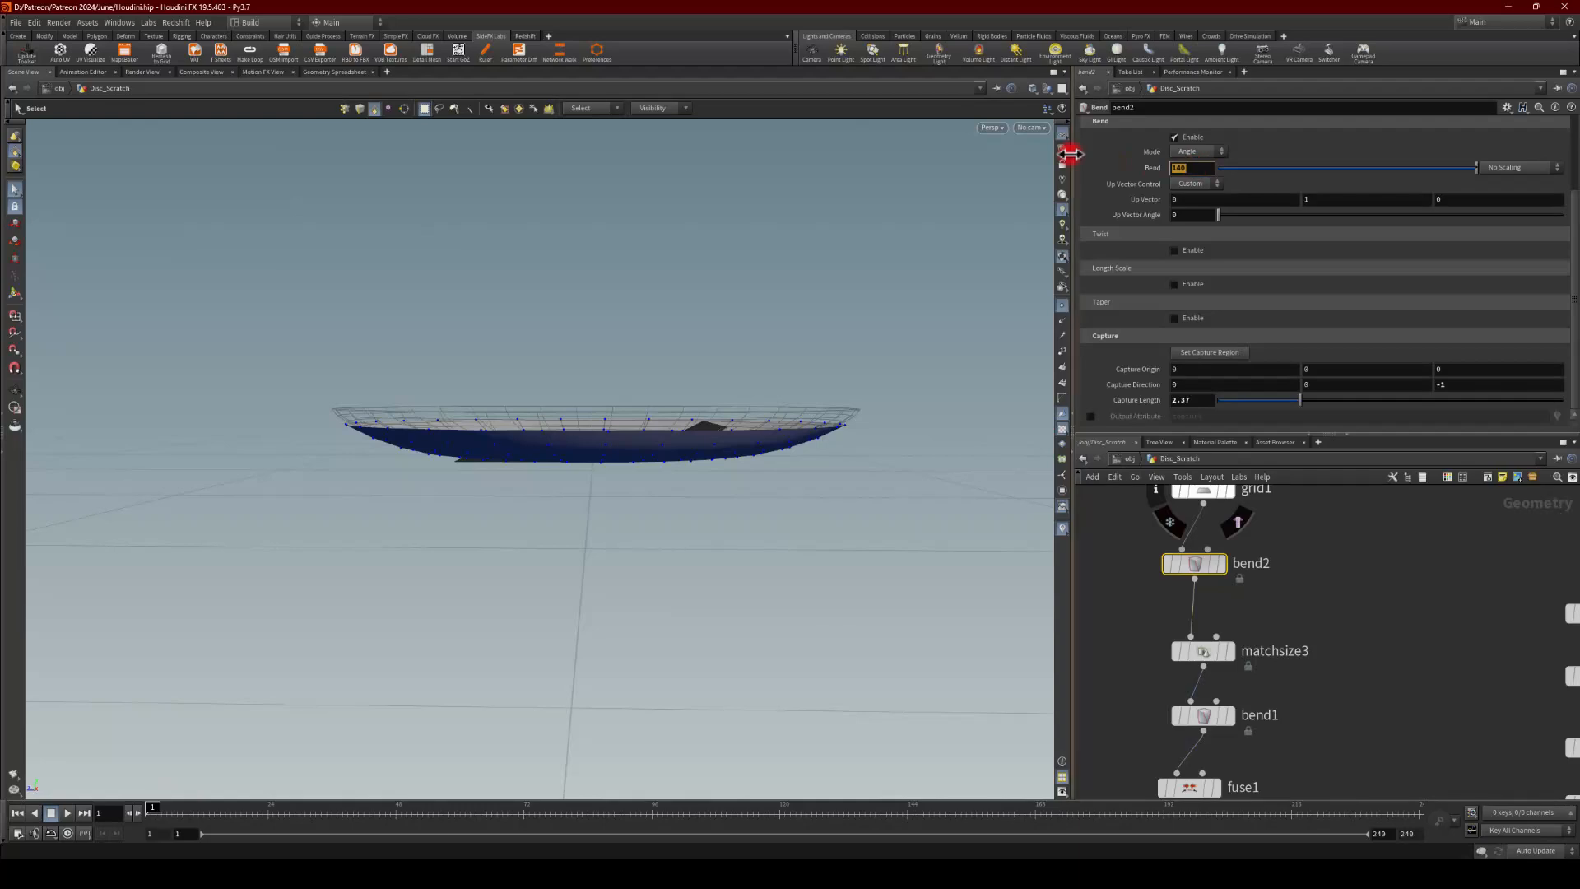
{"action": "key", "text": "Return"}
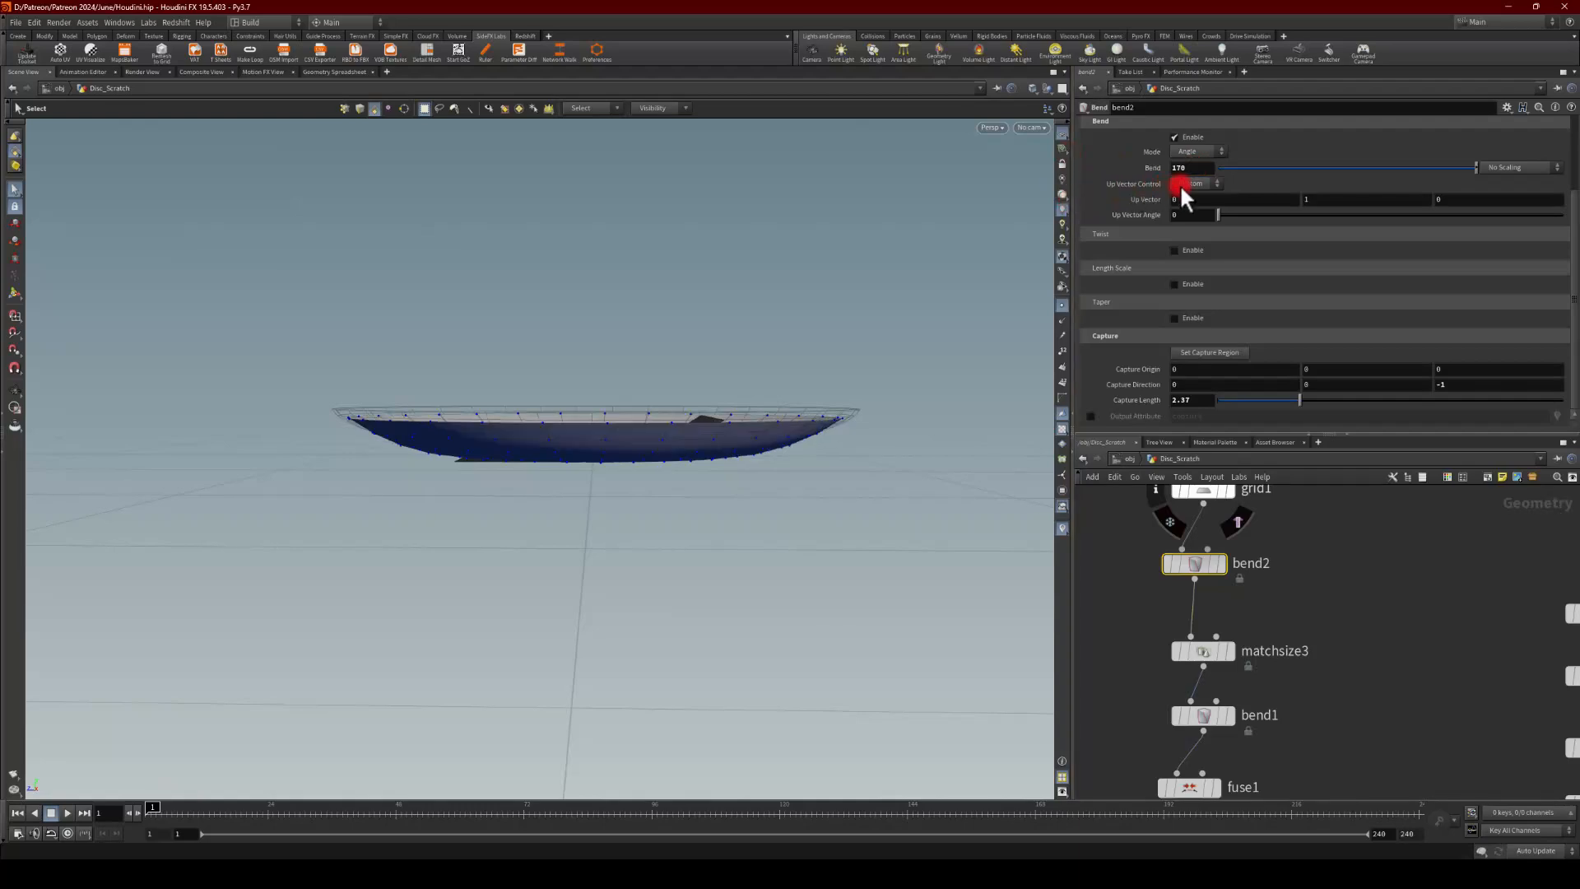
{"action": "left_click_drag", "start_coordinate": [1189, 169], "coordinate": [1034, 145]}
{"action": "type", "text": "180"}
{"action": "key", "text": "Return"}
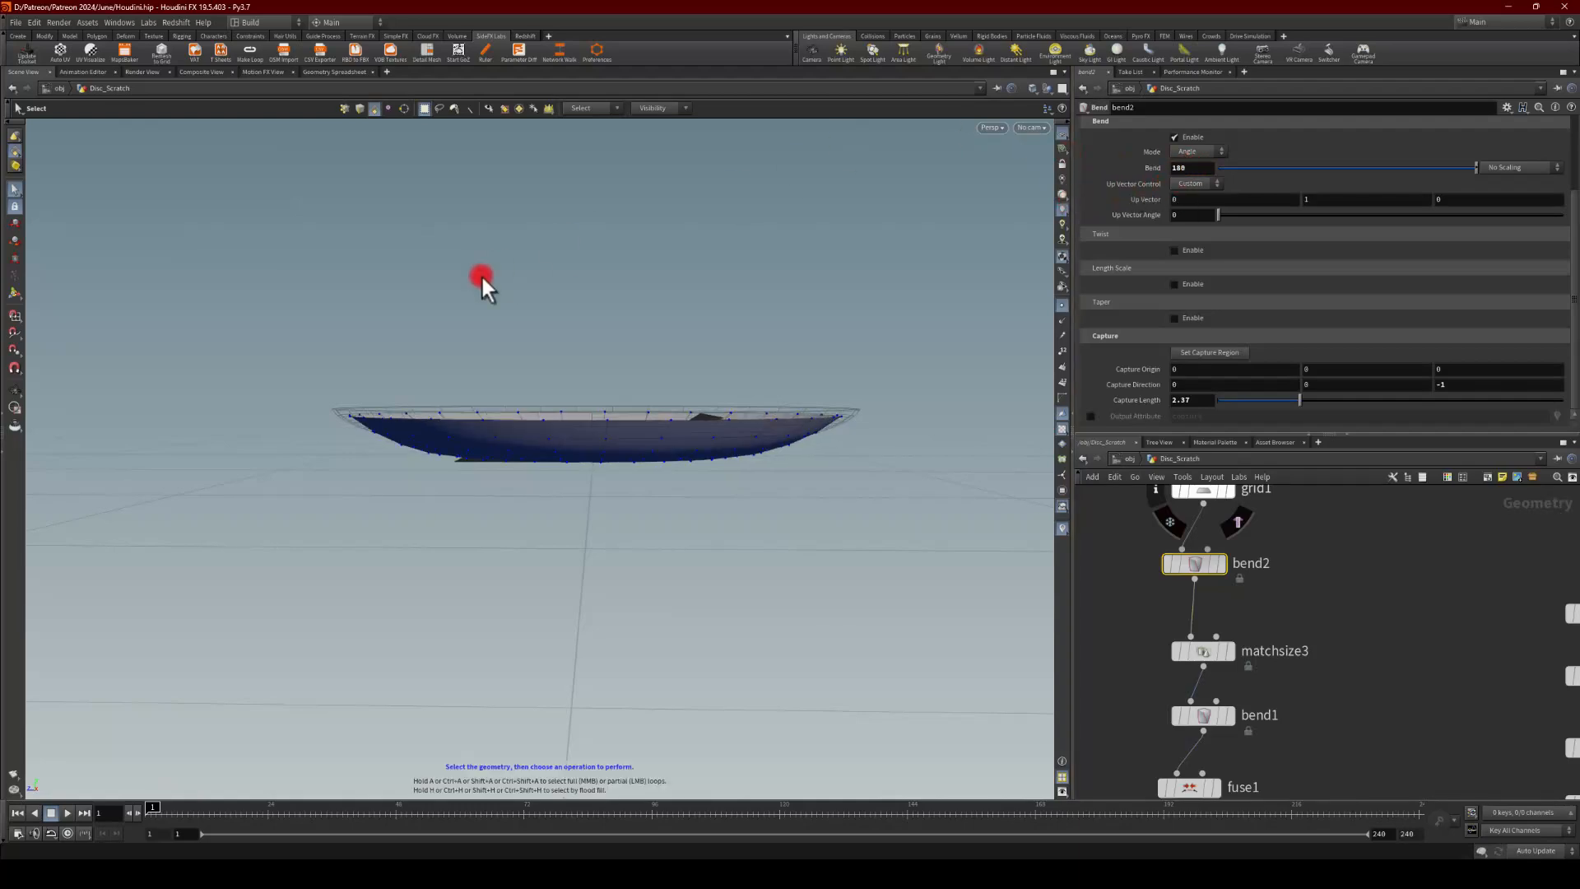
Step: Reduce the second Bend node's capture length to about 1.85
{"action": "left_click_drag", "start_coordinate": [486, 284], "coordinate": [473, 424]}
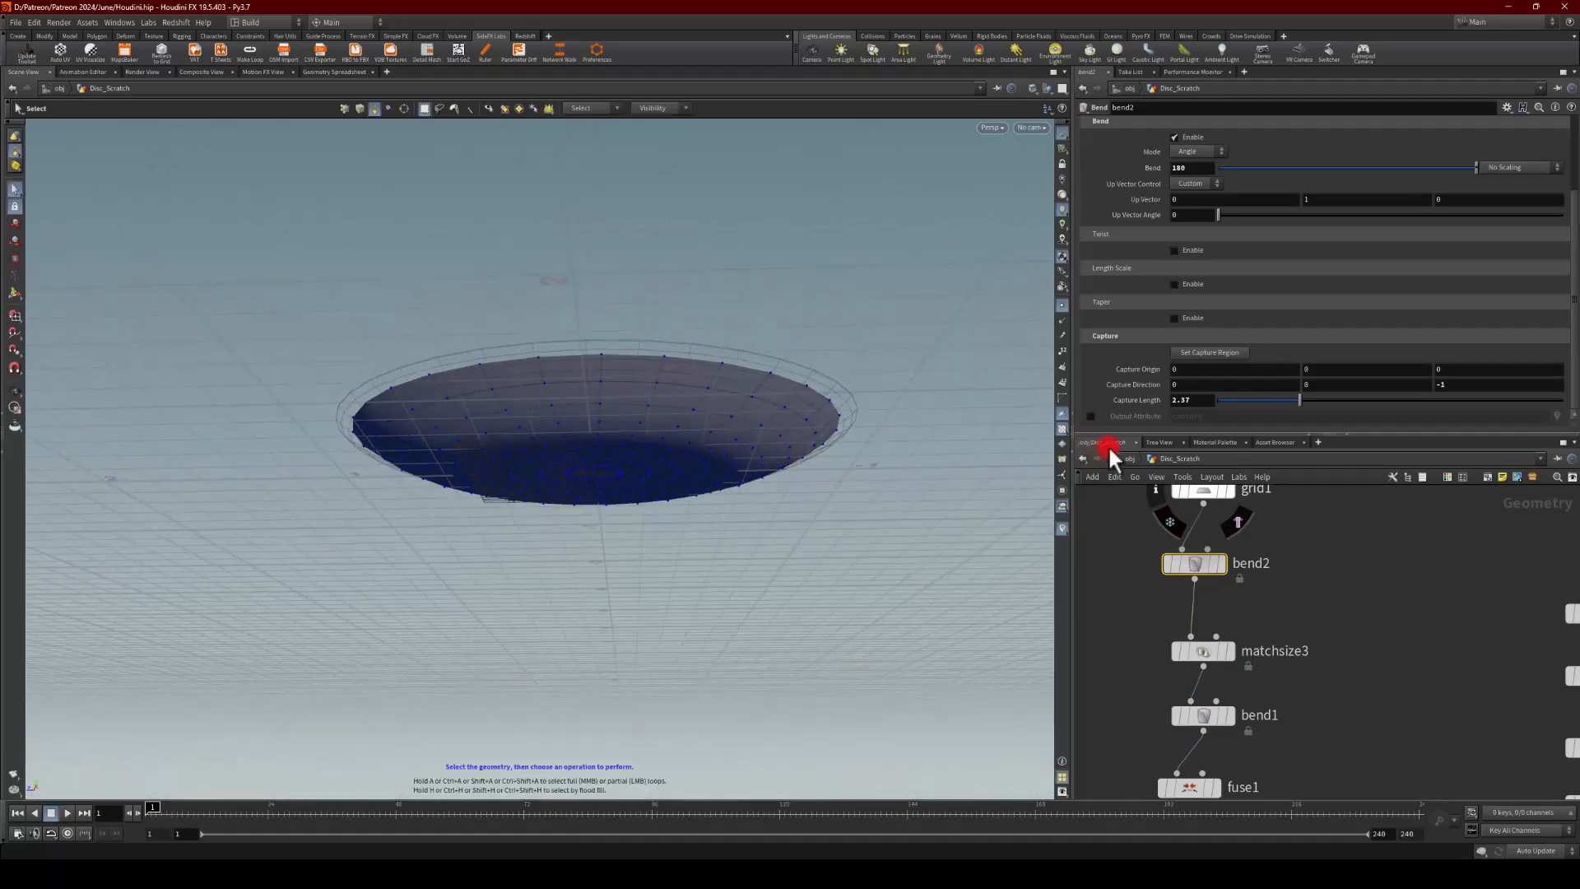
{"action": "left_click_drag", "start_coordinate": [1303, 398], "coordinate": [1284, 395]}
{"action": "left_click_drag", "start_coordinate": [748, 360], "coordinate": [737, 444], "text": "alt"}
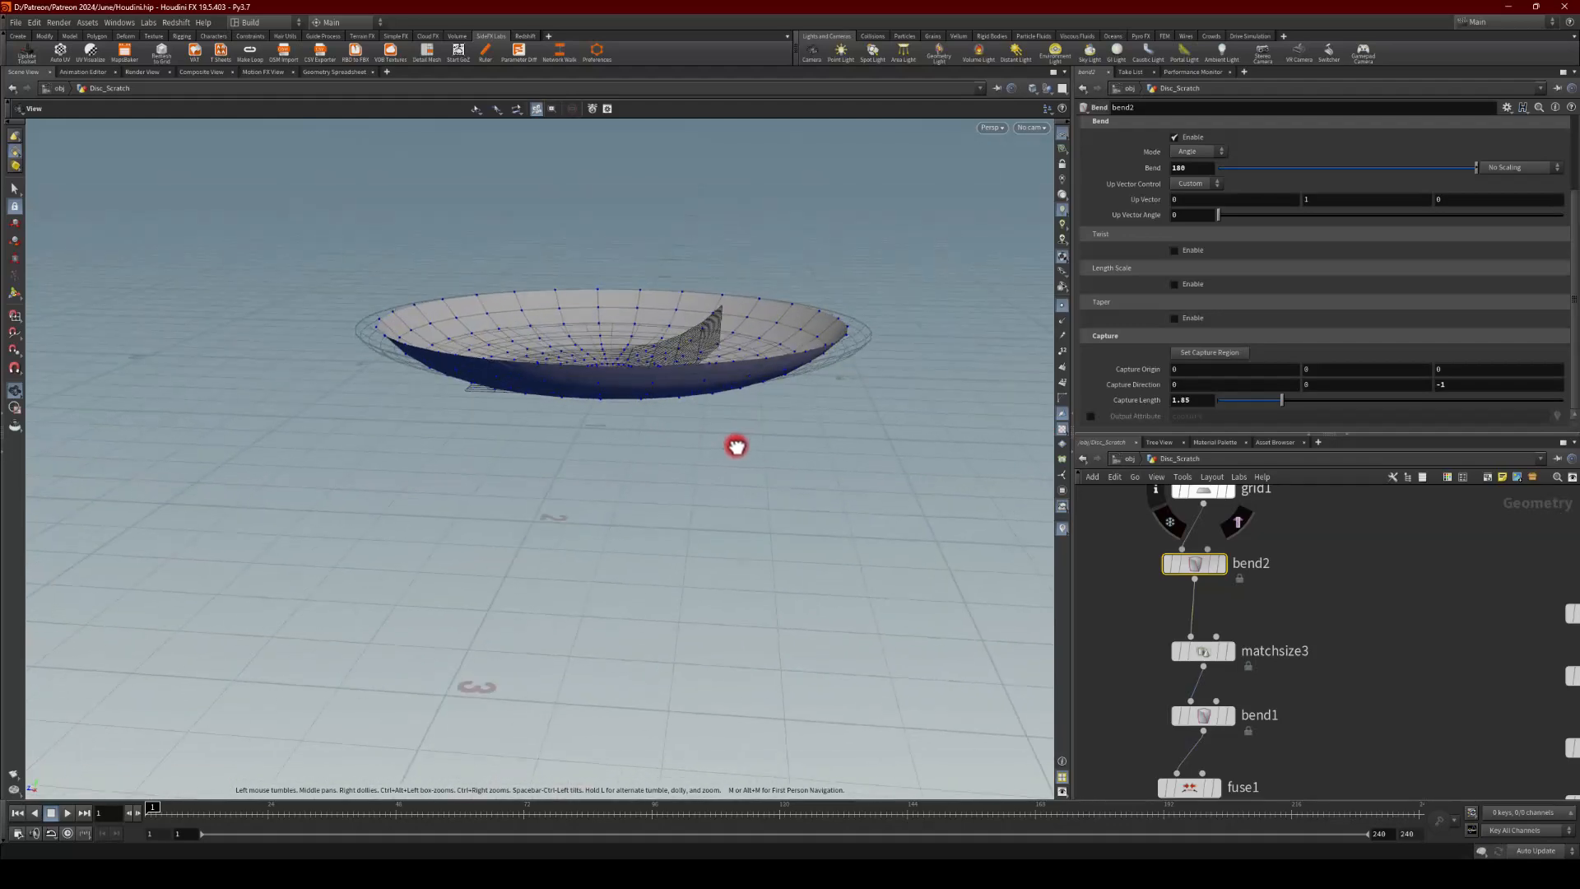
Step: Add a Transform node below the last Match Size node and display its output
{"action": "middle_click_drag", "start_coordinate": [1137, 515], "coordinate": [1168, 600]}
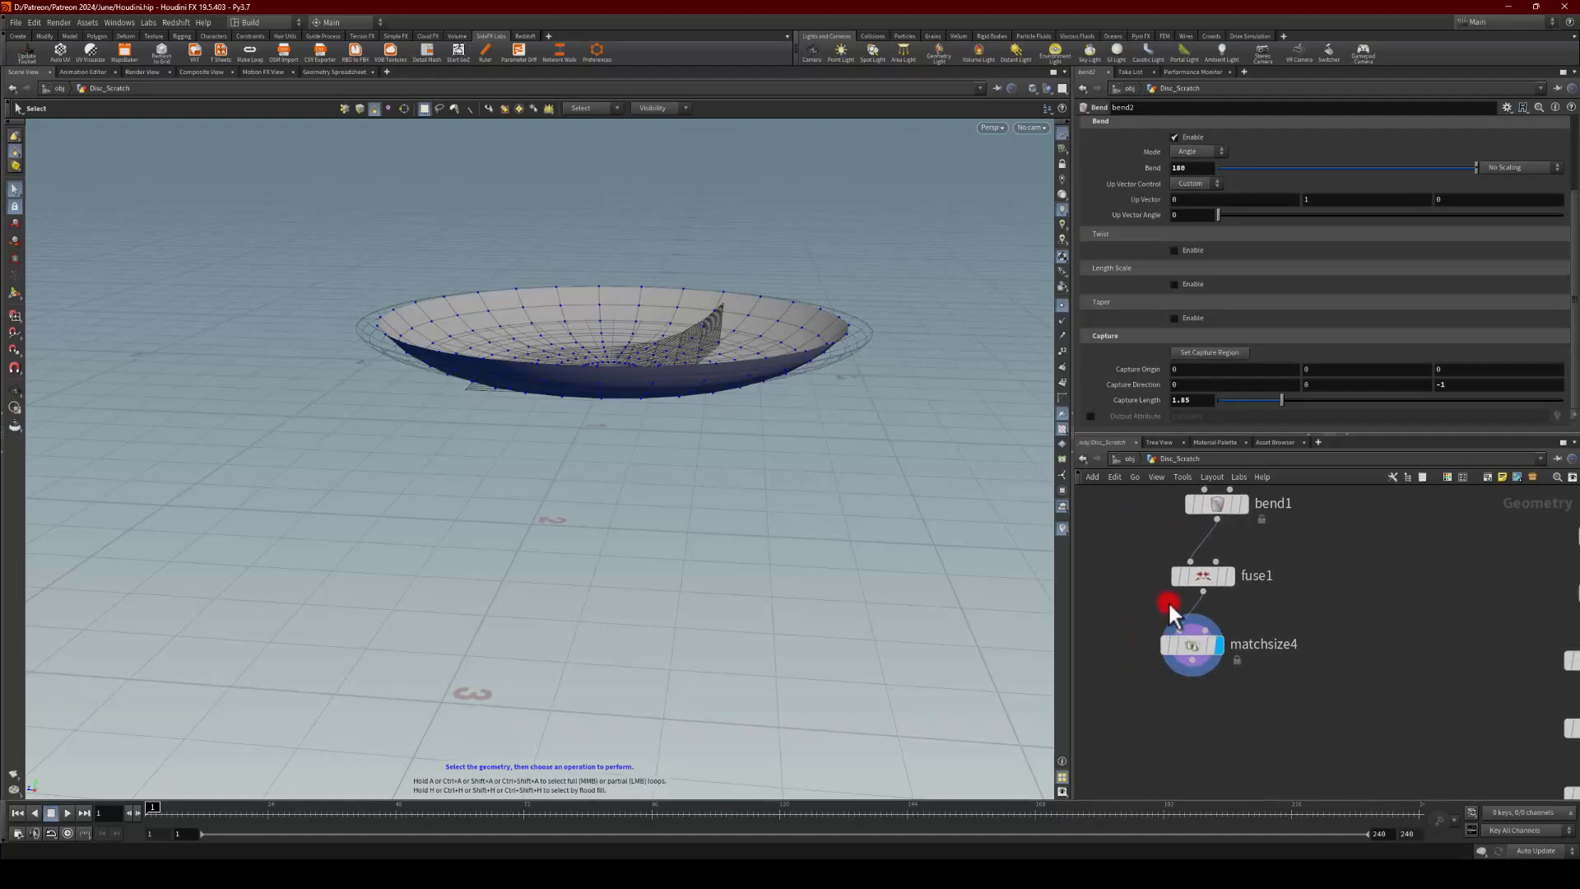
{"action": "key", "text": "Tab"}
{"action": "type", "text": "trans"}
{"action": "key", "text": "Return"}
{"action": "left_click", "coordinate": [1179, 710]}
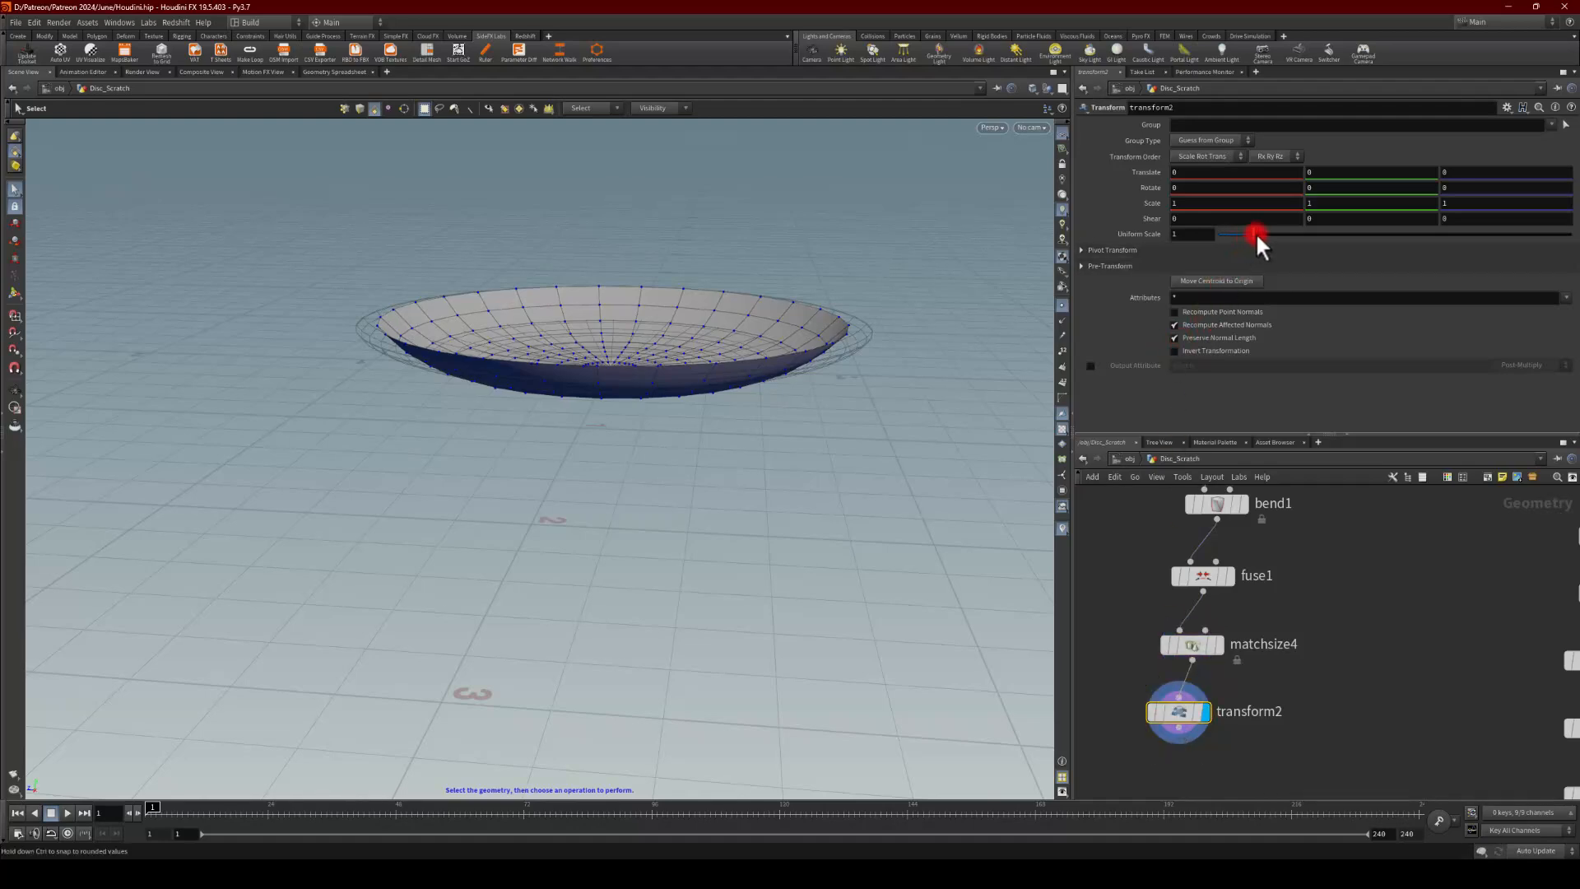
Step: Set the Transform node's uniform scale to about 1.12 and its Y scale to .8 to match the templated disc
{"action": "left_click_drag", "start_coordinate": [1255, 235], "coordinate": [1256, 194]}
{"action": "key", "text": "Return"}
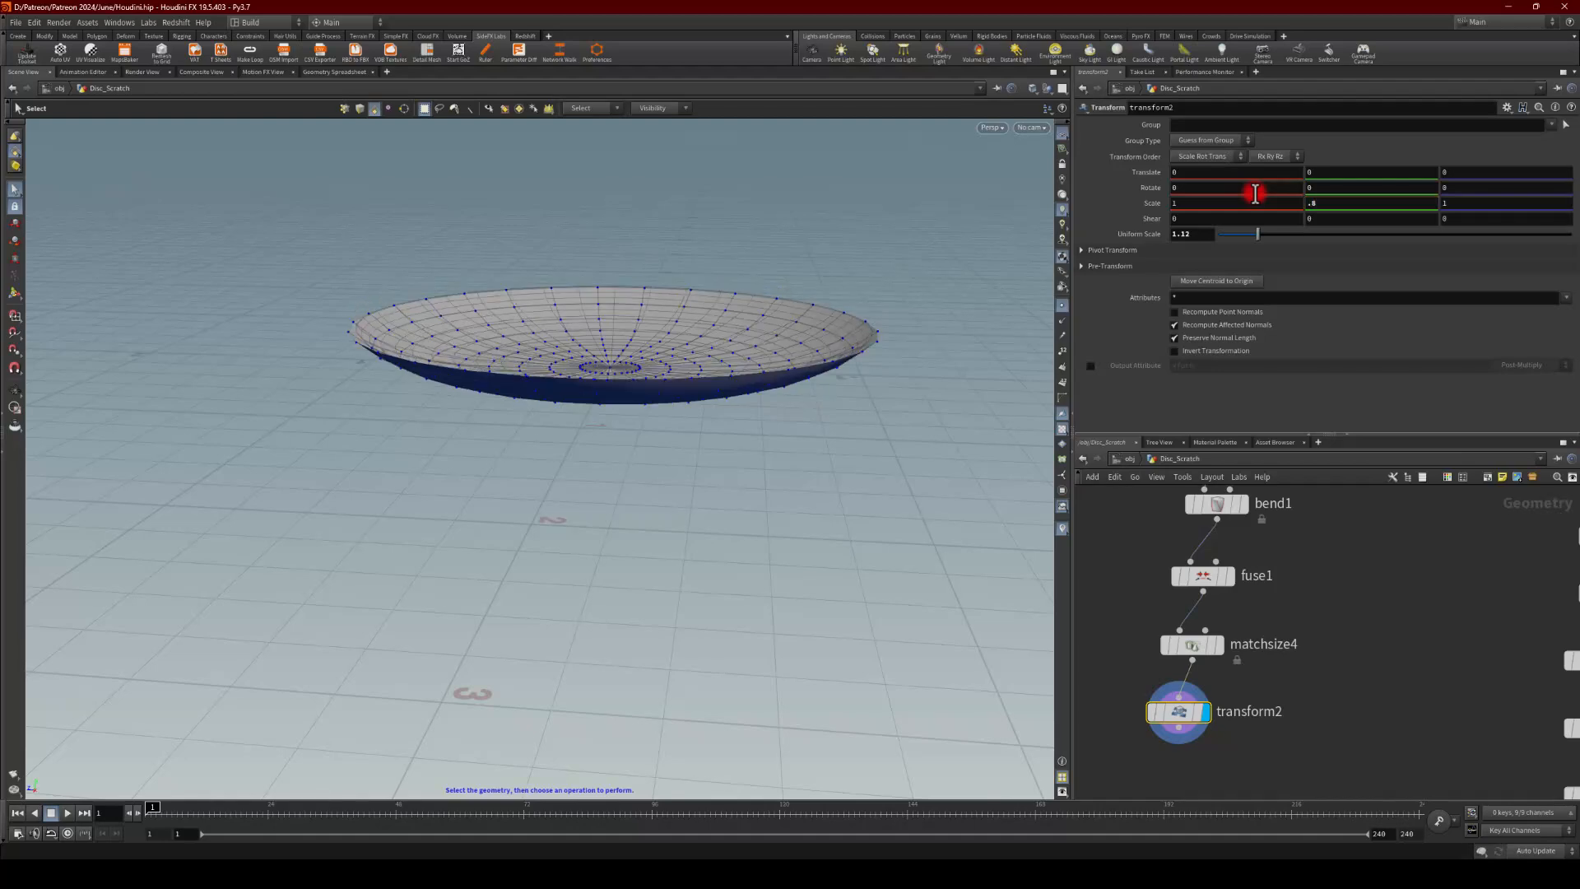
{"action": "key", "text": "Escape"}
{"action": "left_click_drag", "start_coordinate": [846, 318], "coordinate": [615, 354]}
Step: Copy the uvproject2, uvproject3, uvtransform1 and attribadjustcolor1 nodes from the earlier disc's chain
{"action": "middle_click_drag", "start_coordinate": [1333, 682], "coordinate": [1257, 555]}
{"action": "middle_click_drag", "start_coordinate": [1361, 625], "coordinate": [1285, 635]}
{"action": "scroll", "coordinate": [1334, 617], "scroll_direction": "down", "scroll_amount": 2}
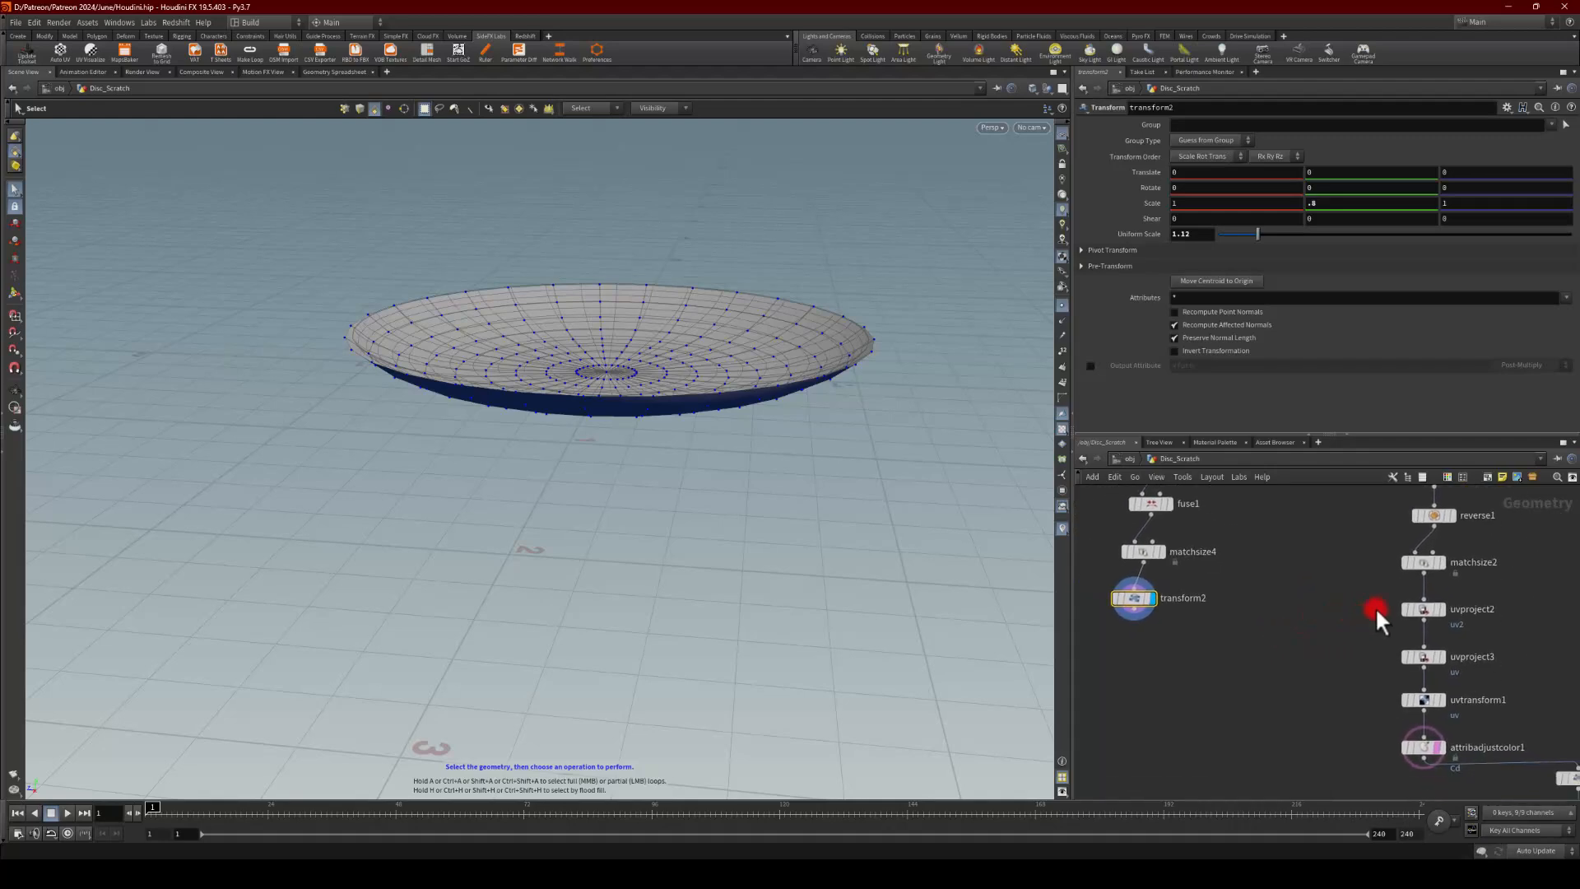
{"action": "left_click_drag", "start_coordinate": [1414, 688], "coordinate": [1457, 765]}
{"action": "key", "text": "ctrl+c"}
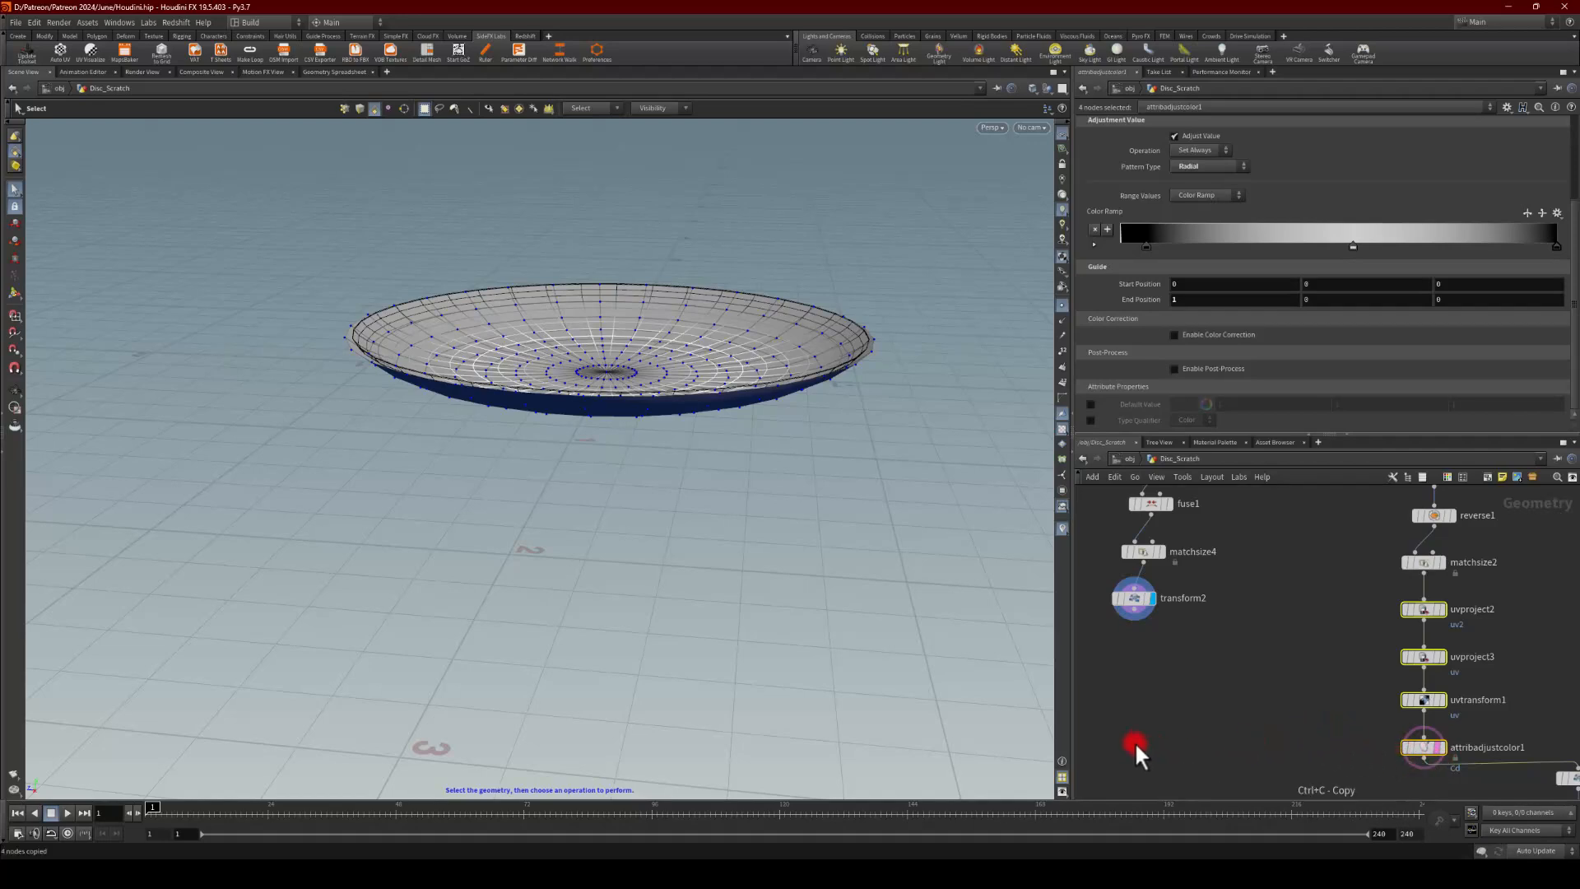
Step: Paste the copied UV and color nodes below transform2 and feed transform2 into uvproject4
{"action": "key", "text": "ctrl+v"}
{"action": "middle_click_drag", "start_coordinate": [1179, 730], "coordinate": [1284, 527]}
{"action": "middle_click_drag", "start_coordinate": [1243, 706], "coordinate": [1282, 691]}
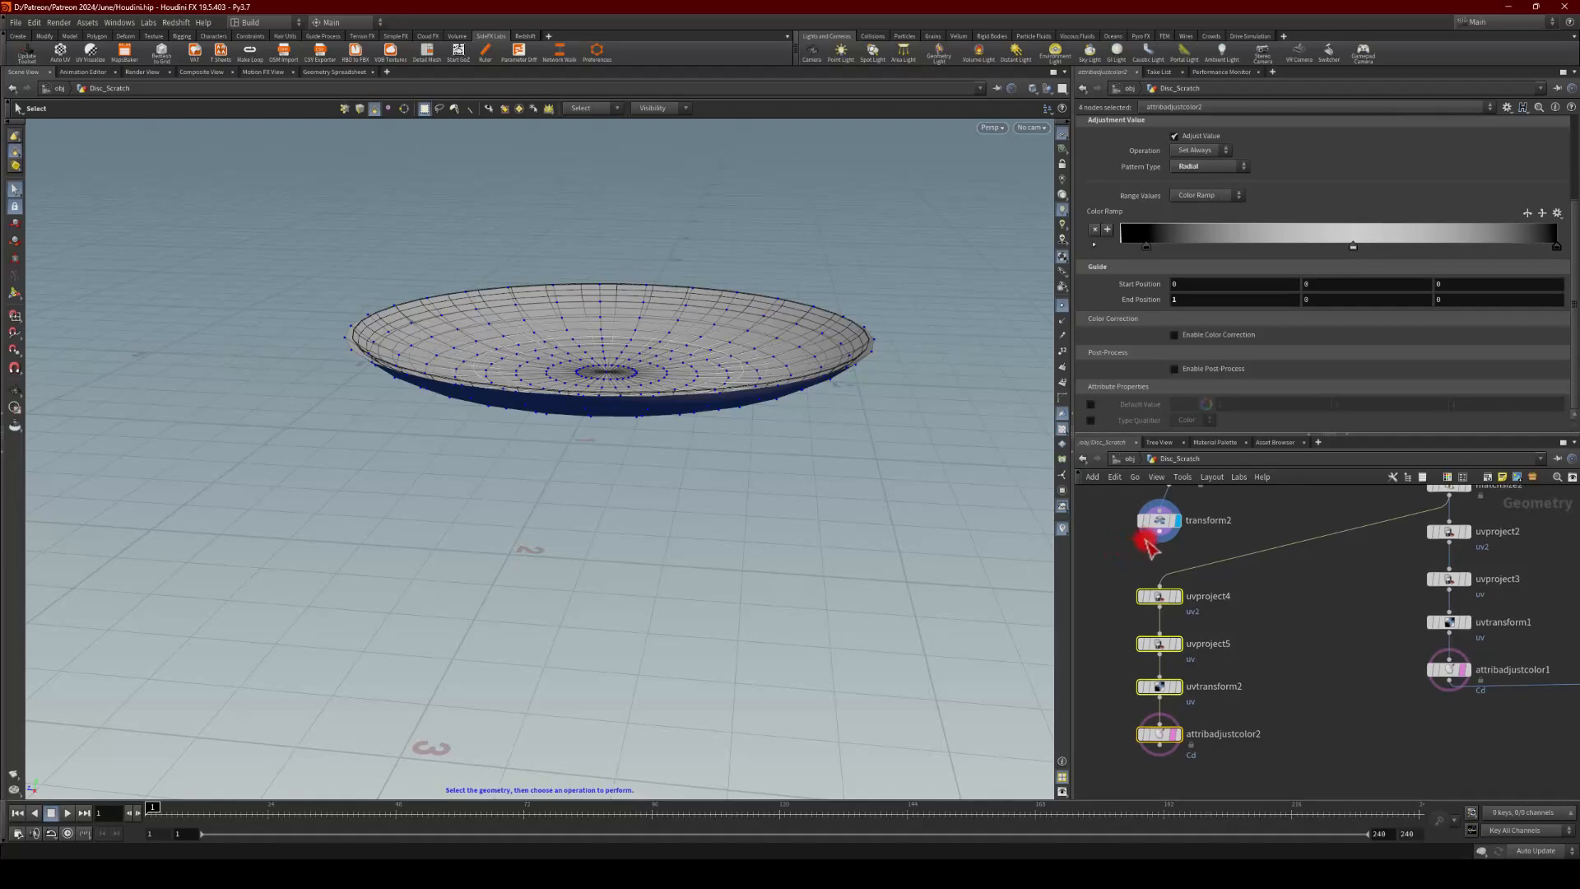
{"action": "left_click_drag", "start_coordinate": [1160, 541], "coordinate": [1159, 591]}
{"action": "left_click", "coordinate": [1128, 550]}
{"action": "scroll", "coordinate": [1110, 562], "scroll_direction": "up", "scroll_amount": 2}
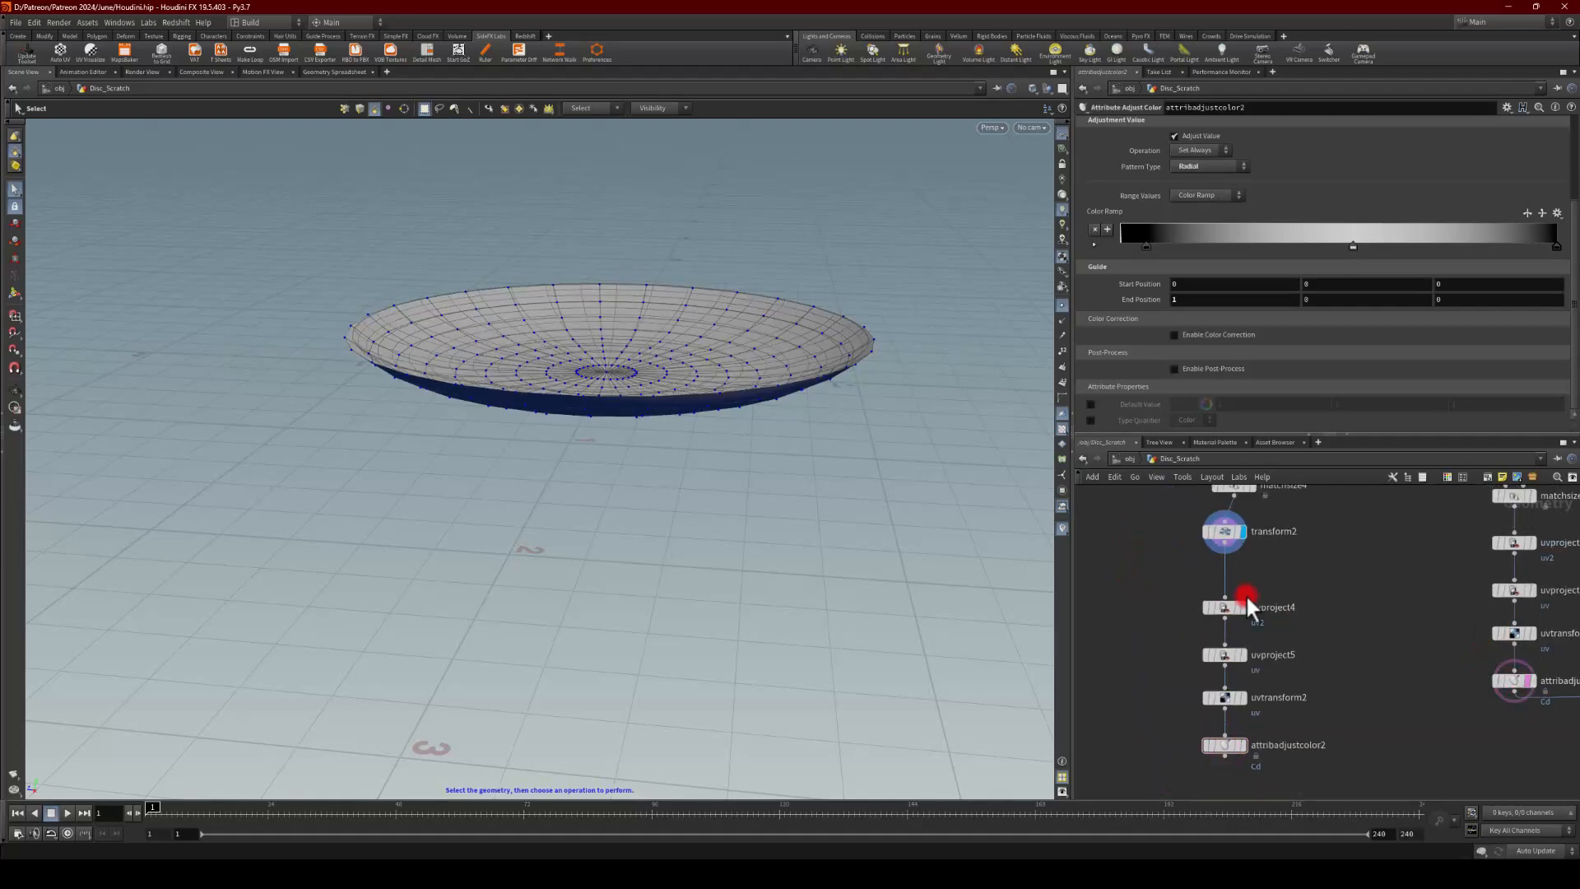
Step: Display the output of attribadjustcolor2 and inspect the vertex color gradient on the disc from several angles
{"action": "scroll", "coordinate": [1235, 586], "scroll_direction": "up", "scroll_amount": 2}
{"action": "middle_click_drag", "start_coordinate": [1182, 695], "coordinate": [1147, 557]}
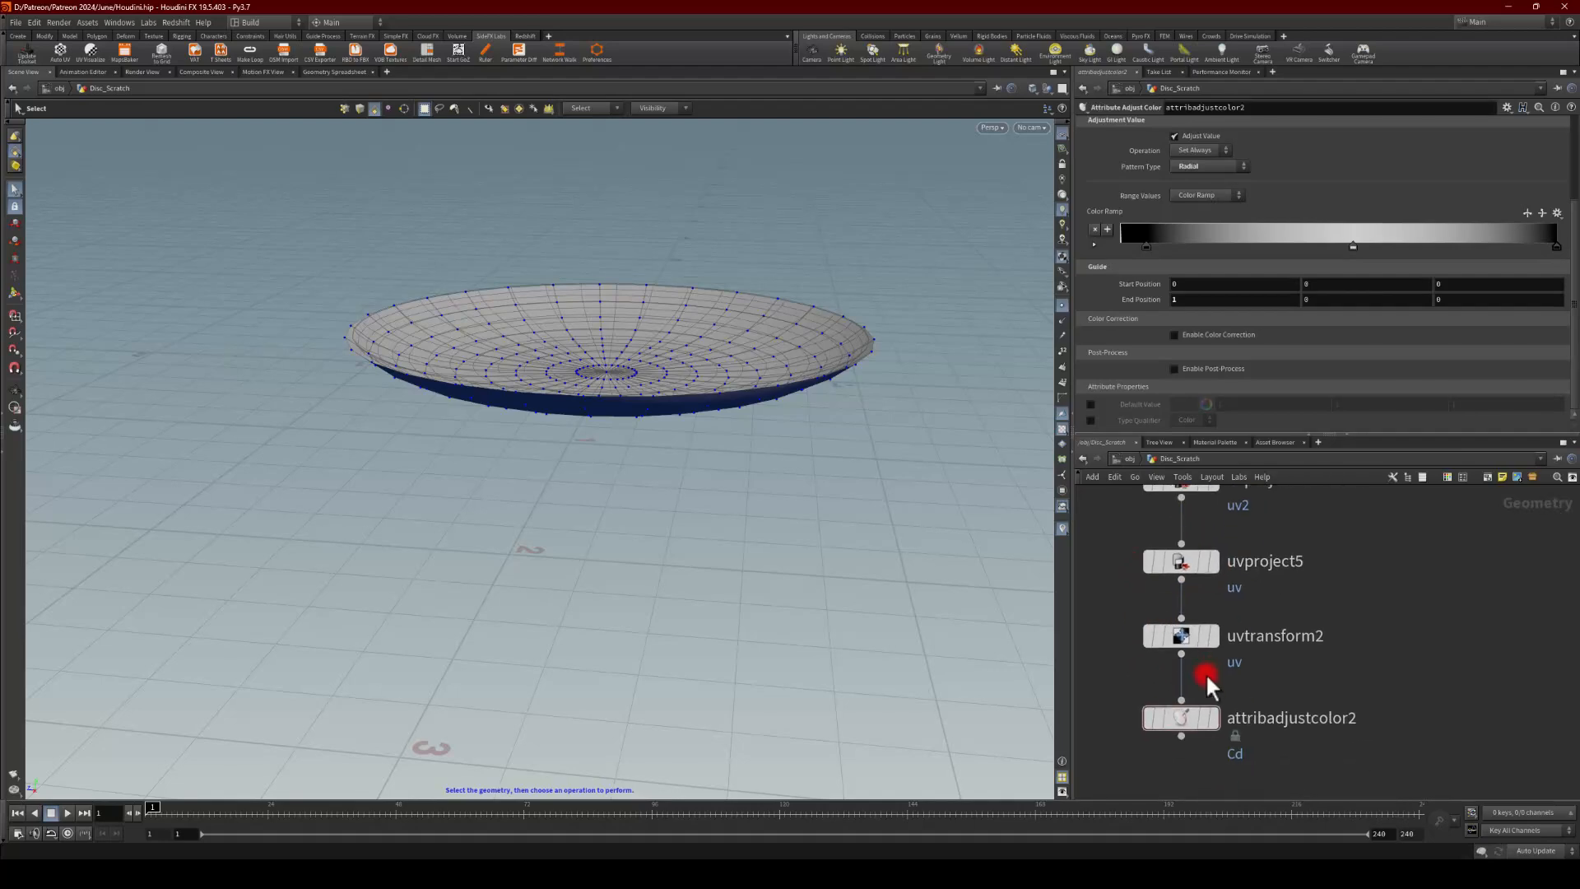
{"action": "left_click", "coordinate": [1216, 717]}
{"action": "left_click_drag", "start_coordinate": [580, 288], "coordinate": [659, 538]}
{"action": "left_click", "coordinate": [224, 288]}
{"action": "left_click_drag", "start_coordinate": [285, 324], "coordinate": [323, 298], "text": "alt"}
{"action": "left_click_drag", "start_coordinate": [1118, 694], "coordinate": [1190, 758]}
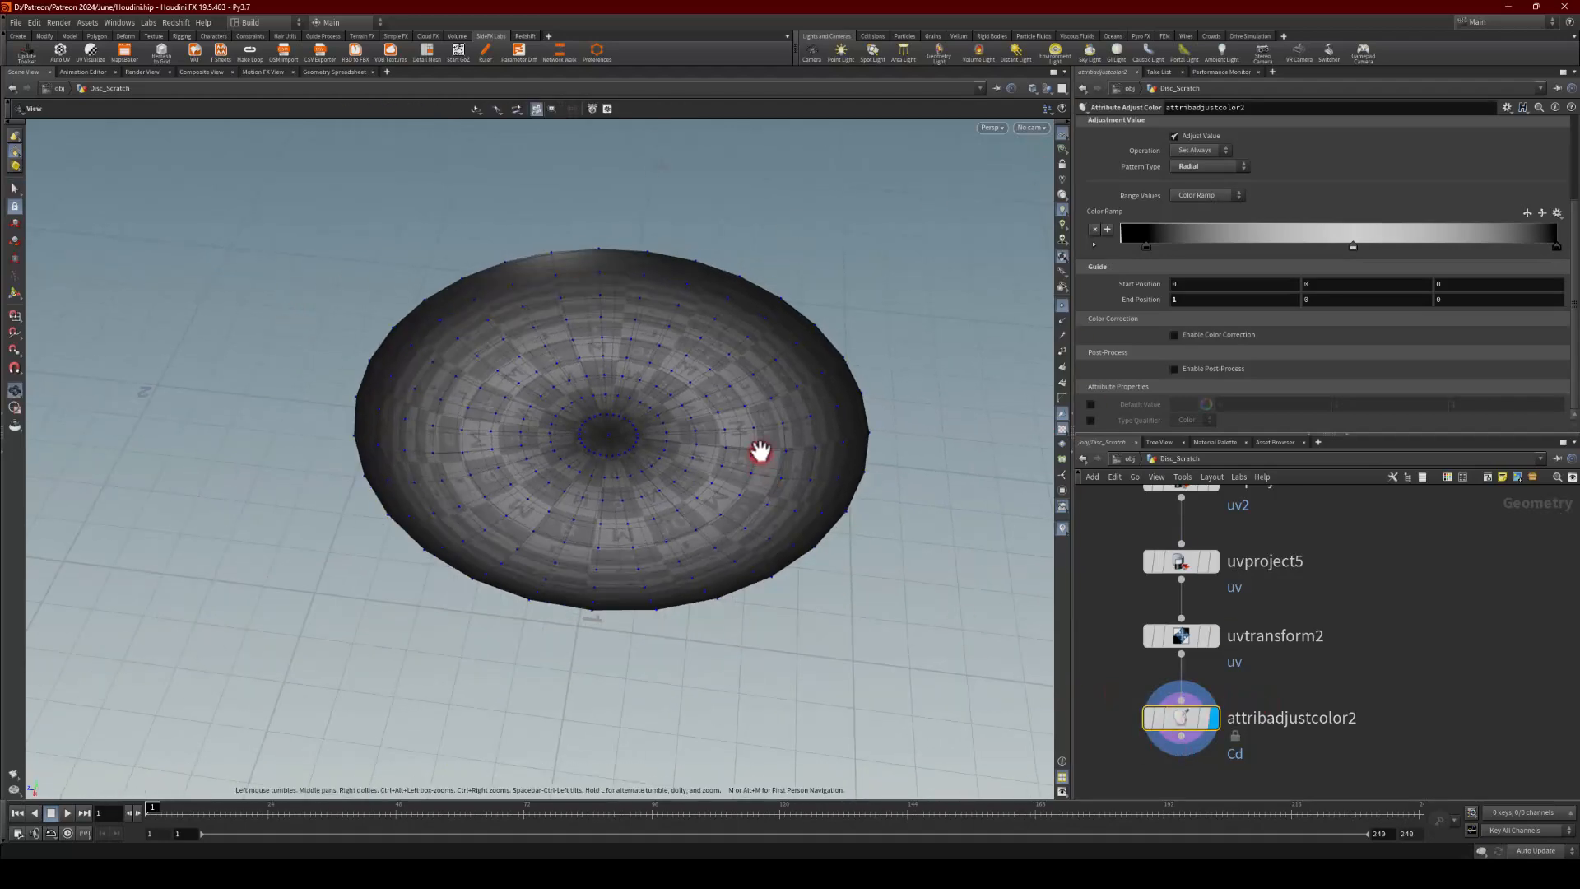
{"action": "left_click_drag", "start_coordinate": [758, 452], "coordinate": [767, 426], "text": "alt"}
{"action": "scroll", "coordinate": [1308, 586], "scroll_direction": "down", "scroll_amount": 1}
{"action": "middle_click_drag", "start_coordinate": [1314, 590], "coordinate": [1347, 664]}
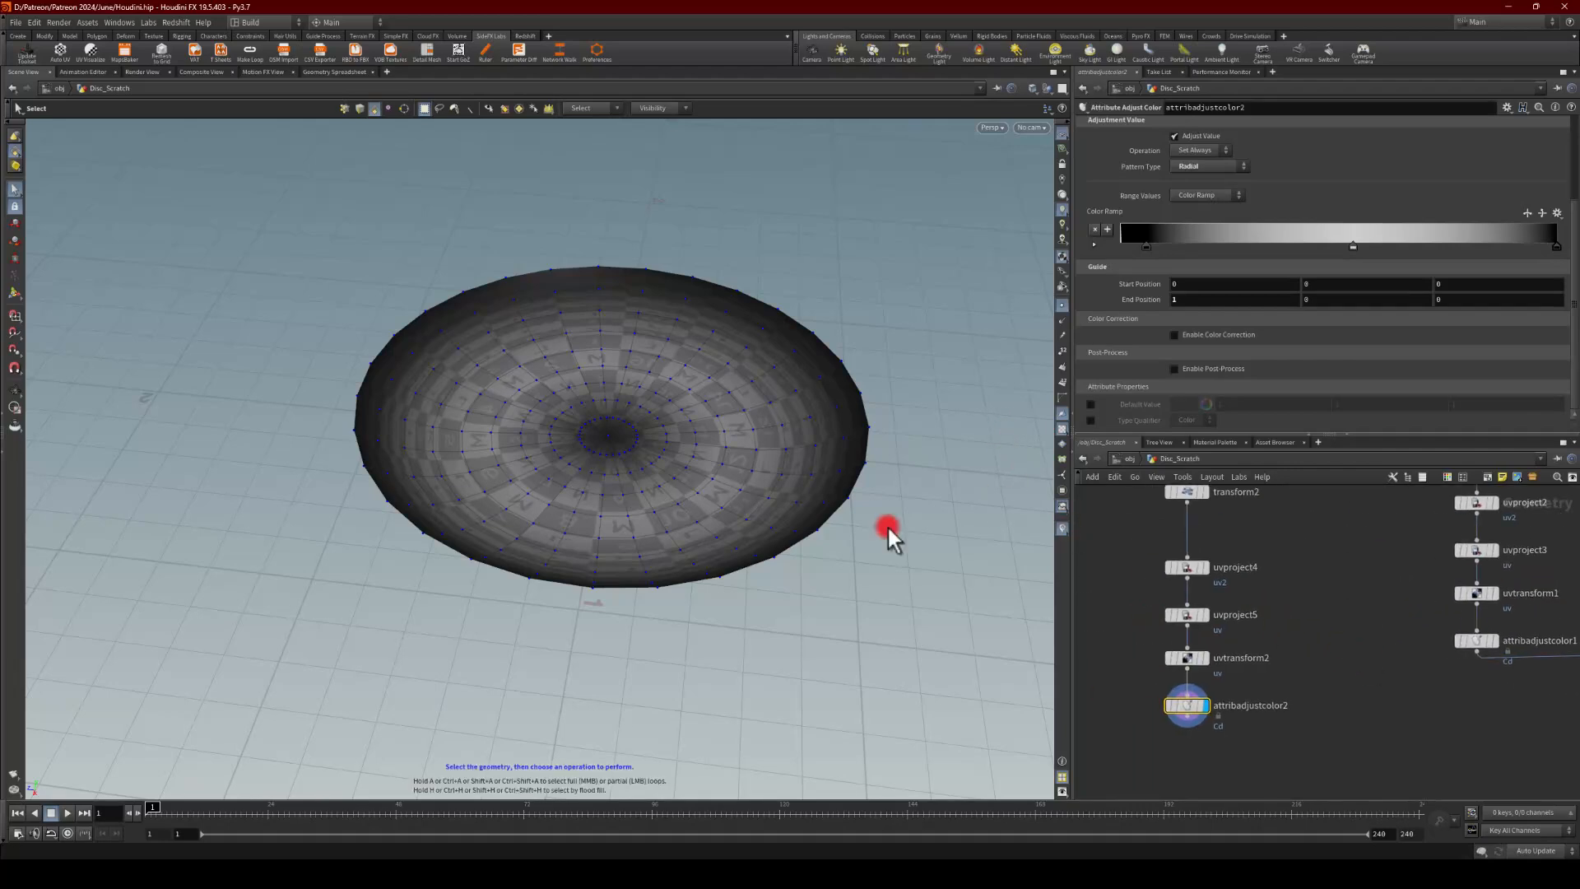
{"action": "left_click_drag", "start_coordinate": [890, 537], "coordinate": [1083, 623], "text": "alt"}
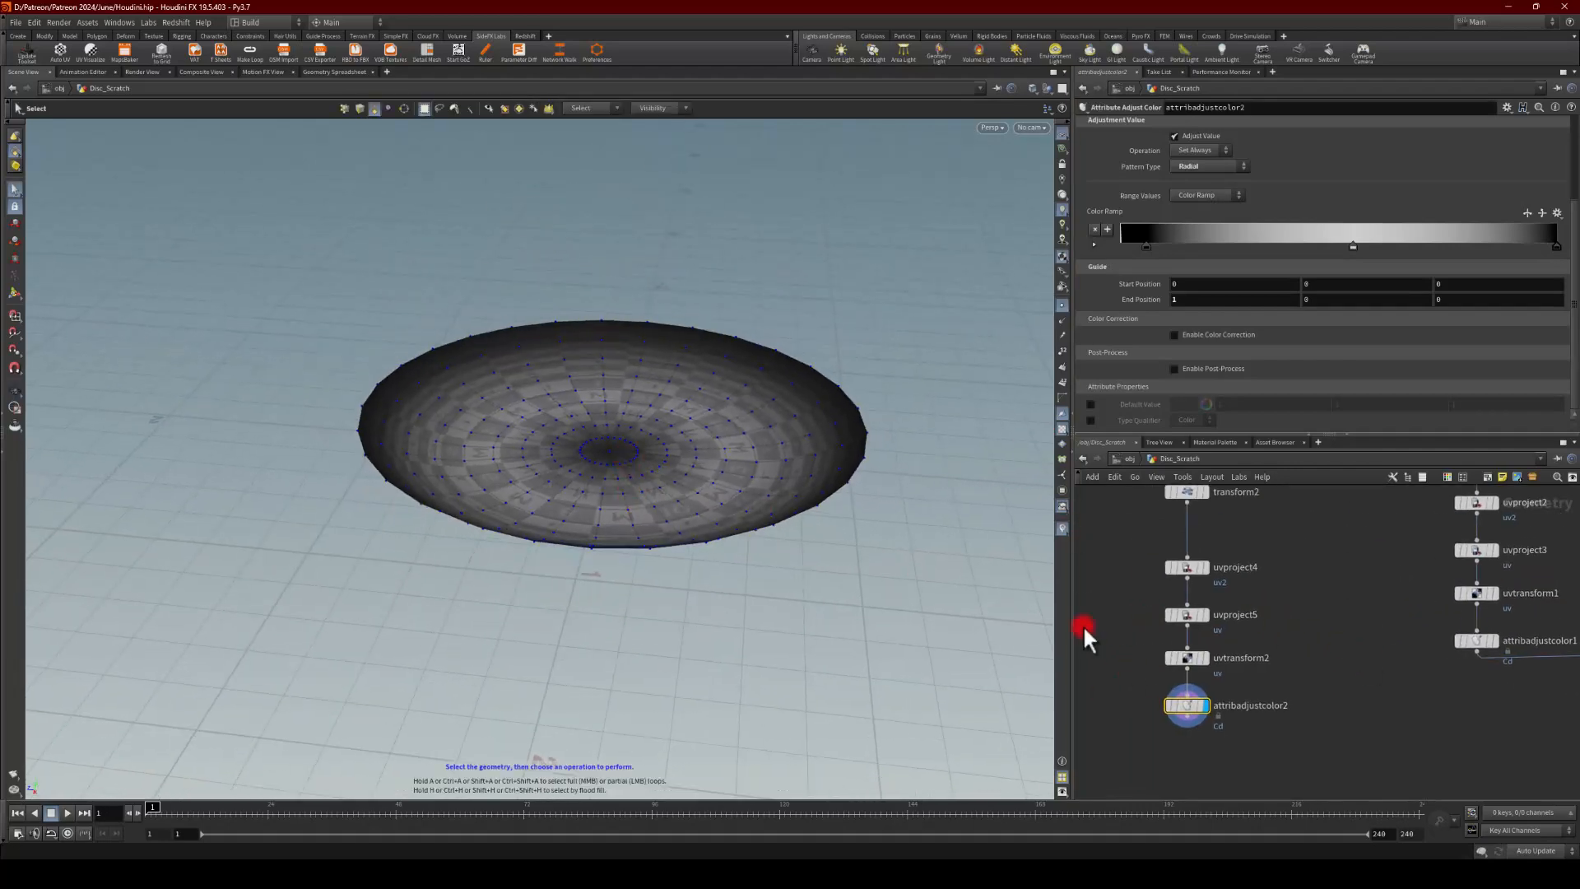
Step: Show the uv2 attribute in the UV viewport and reinitialize uvproject4's orthographic projection to the best plane
{"action": "left_click", "coordinate": [991, 129]}
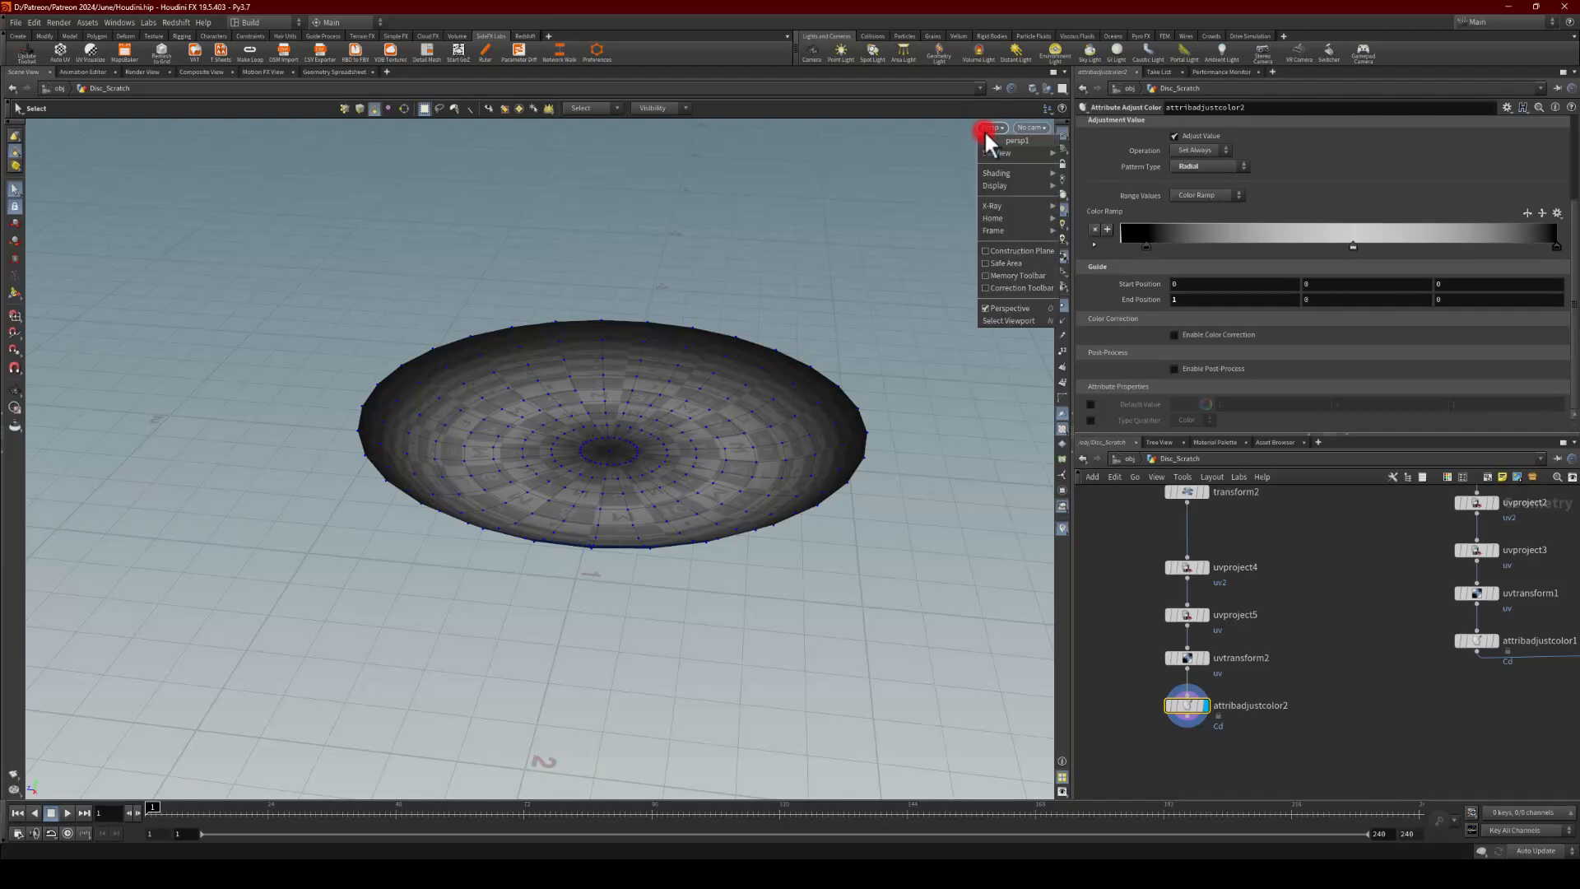
{"action": "mouse_move", "coordinate": [1001, 152]}
{"action": "left_click", "coordinate": [1095, 196]}
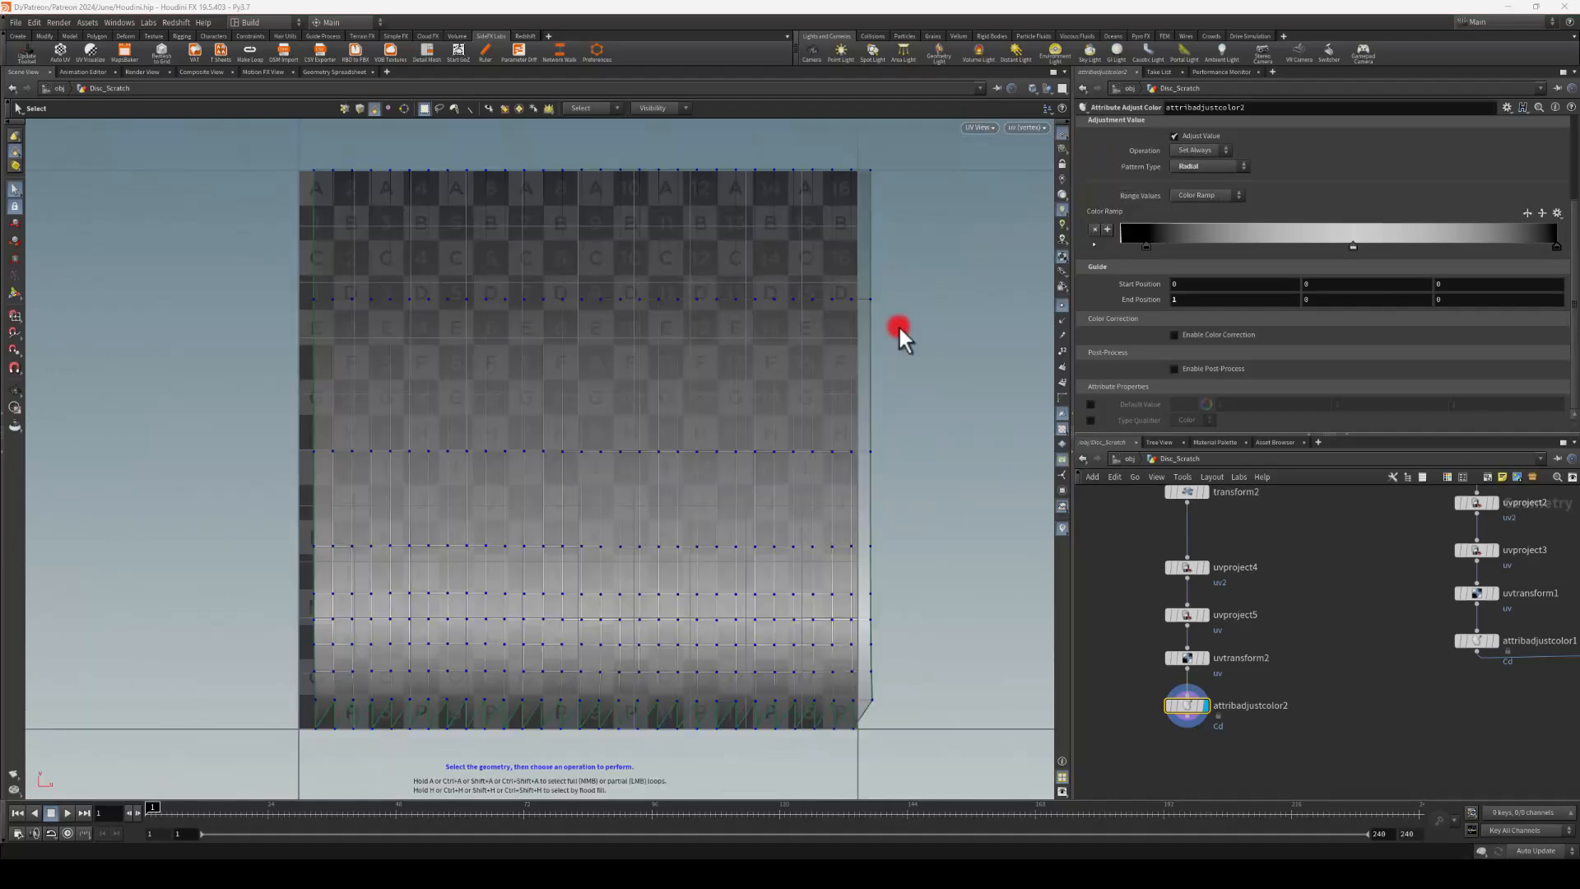
{"action": "left_click", "coordinate": [983, 128]}
{"action": "left_click", "coordinate": [1022, 128]}
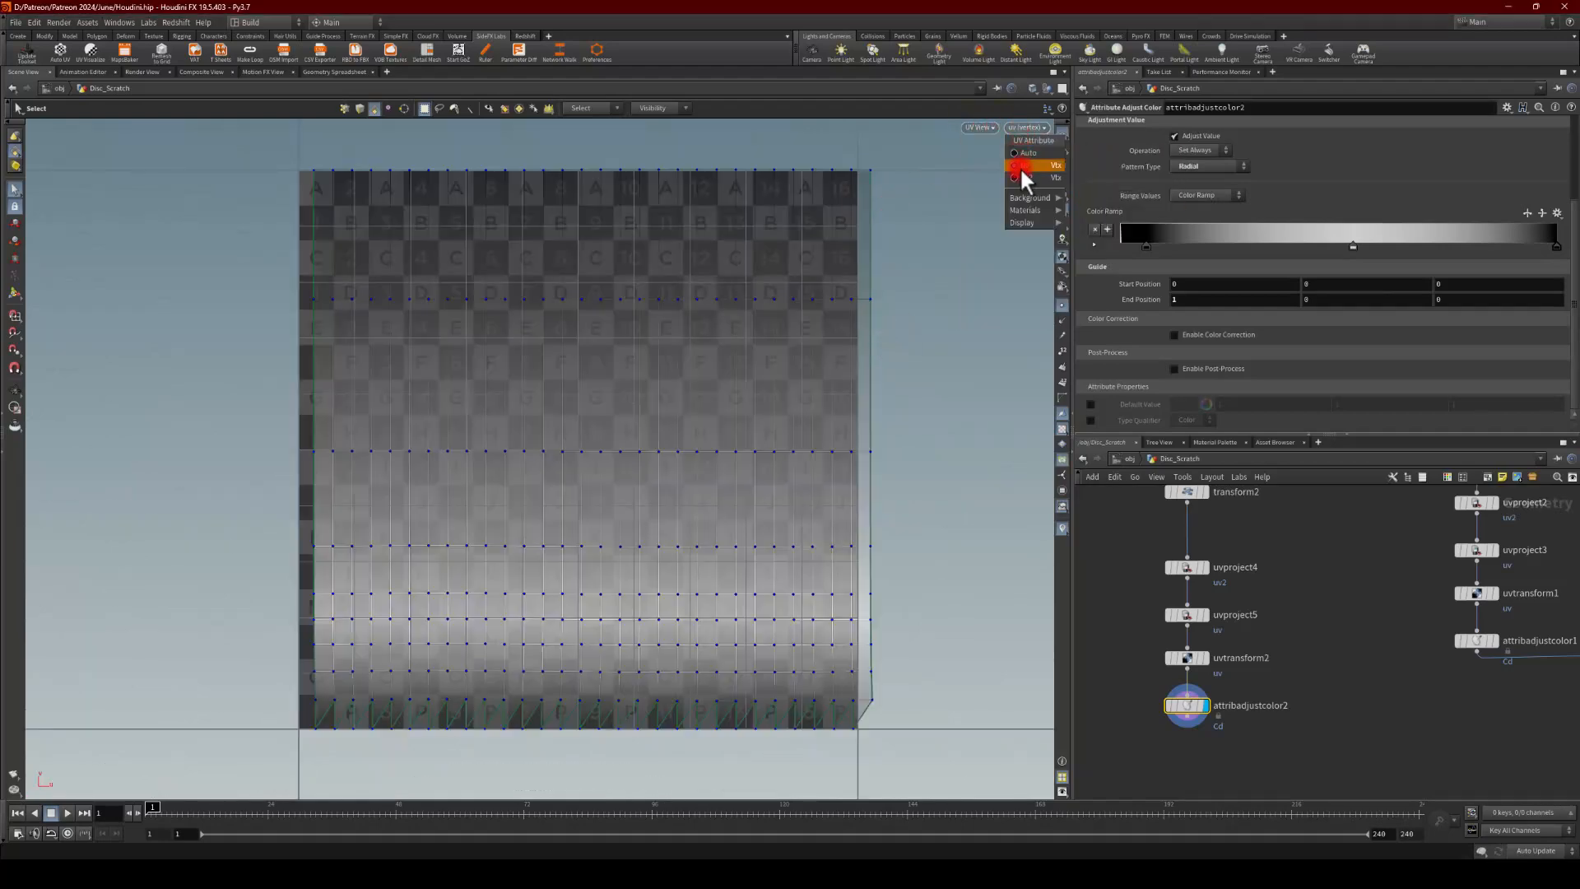
{"action": "left_click", "coordinate": [1022, 166]}
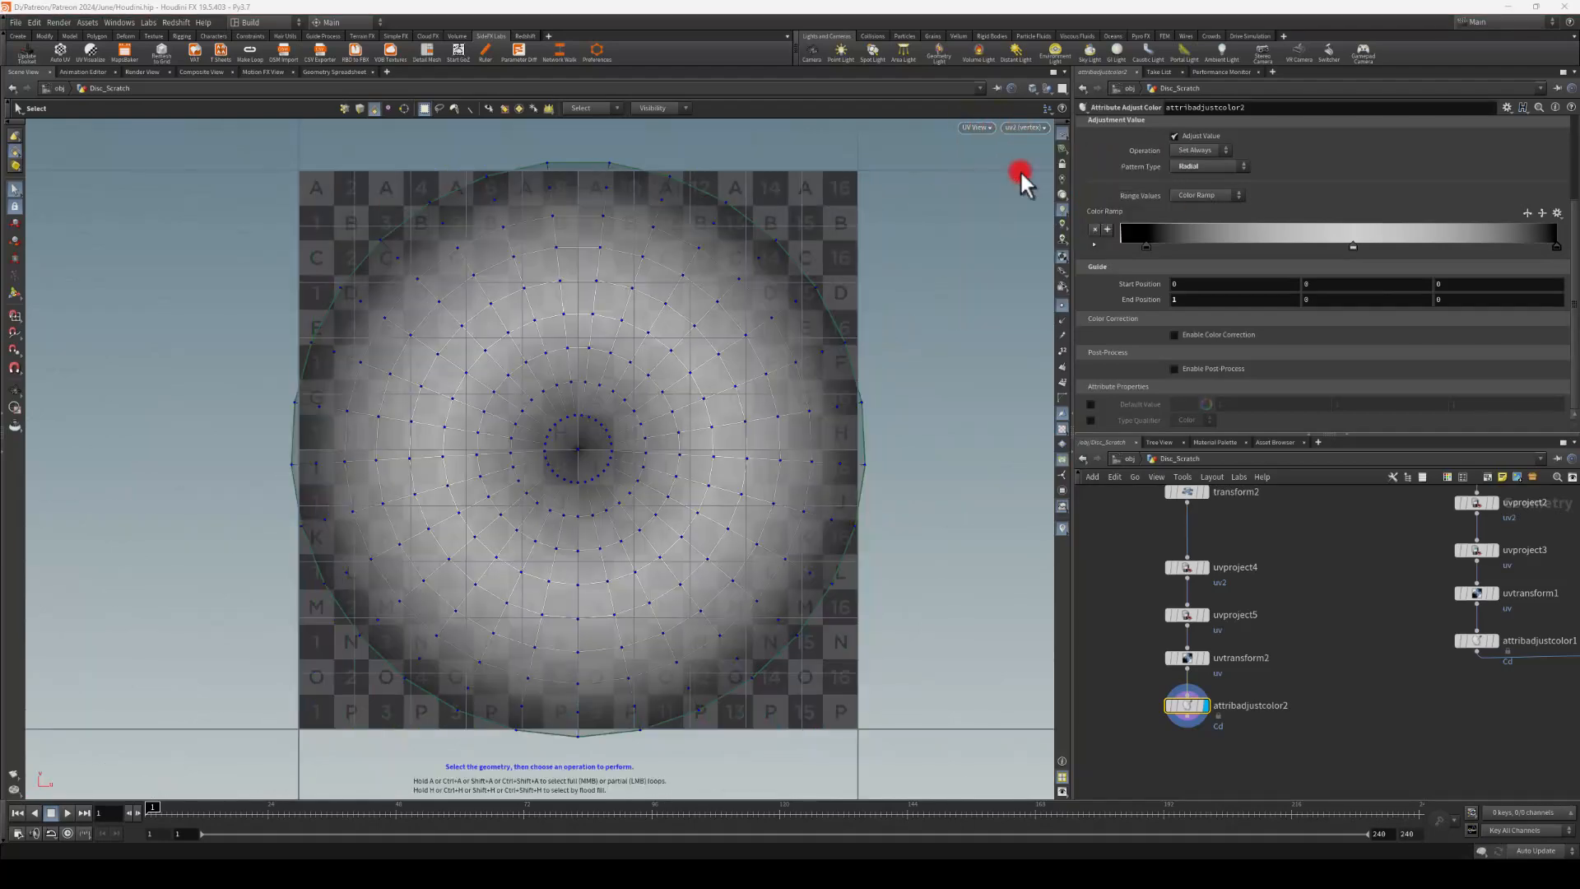
{"action": "left_click", "coordinate": [1198, 566]}
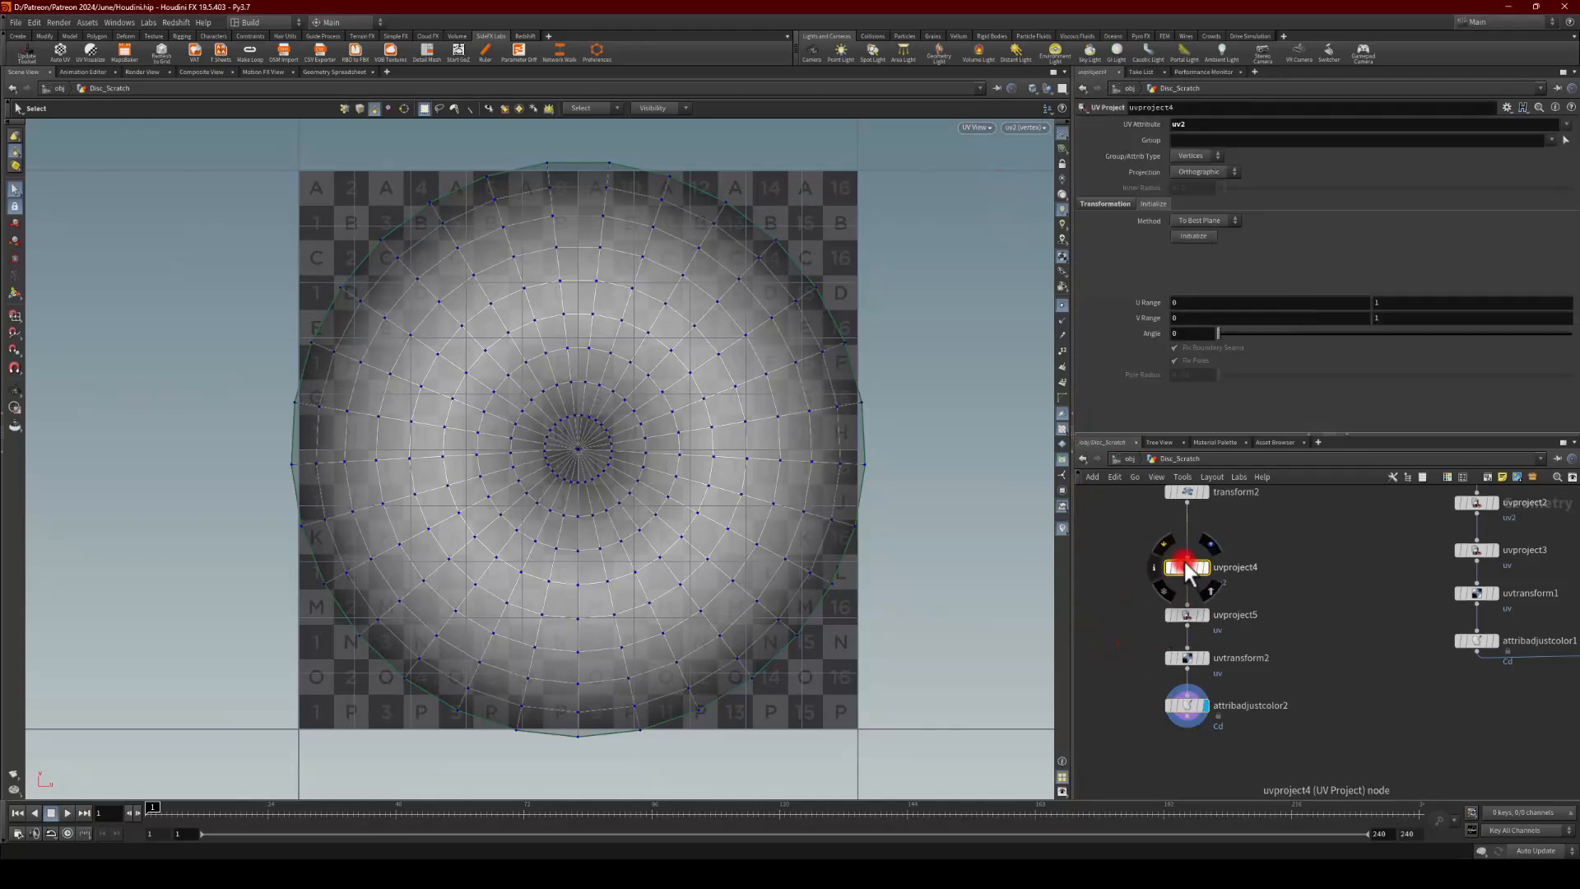
{"action": "left_click", "coordinate": [1185, 236]}
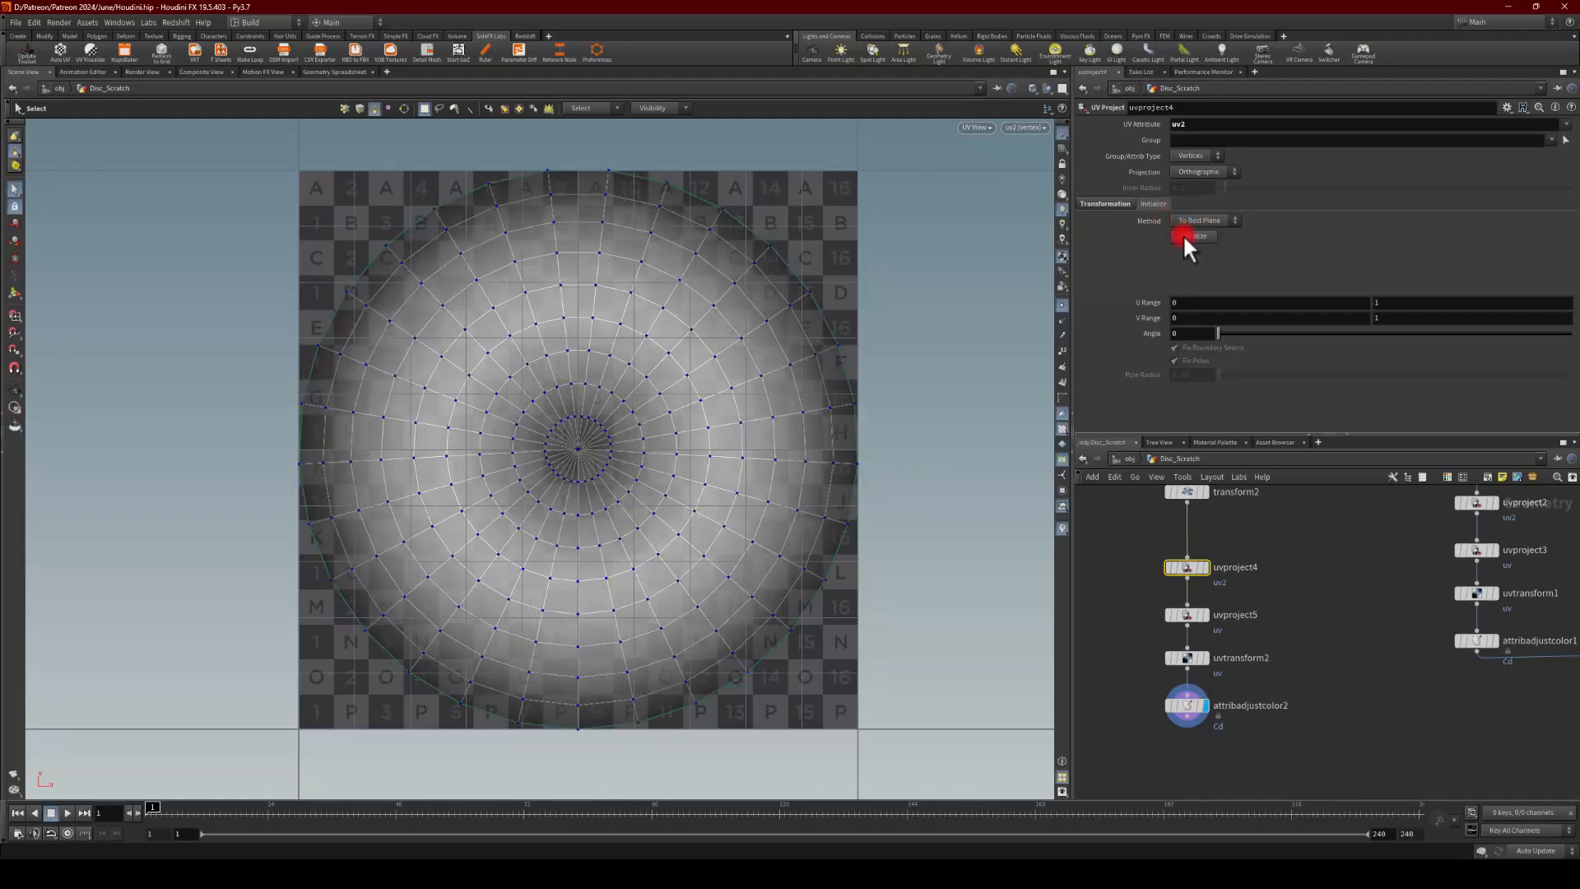
{"action": "left_click_drag", "start_coordinate": [664, 186], "coordinate": [699, 216]}
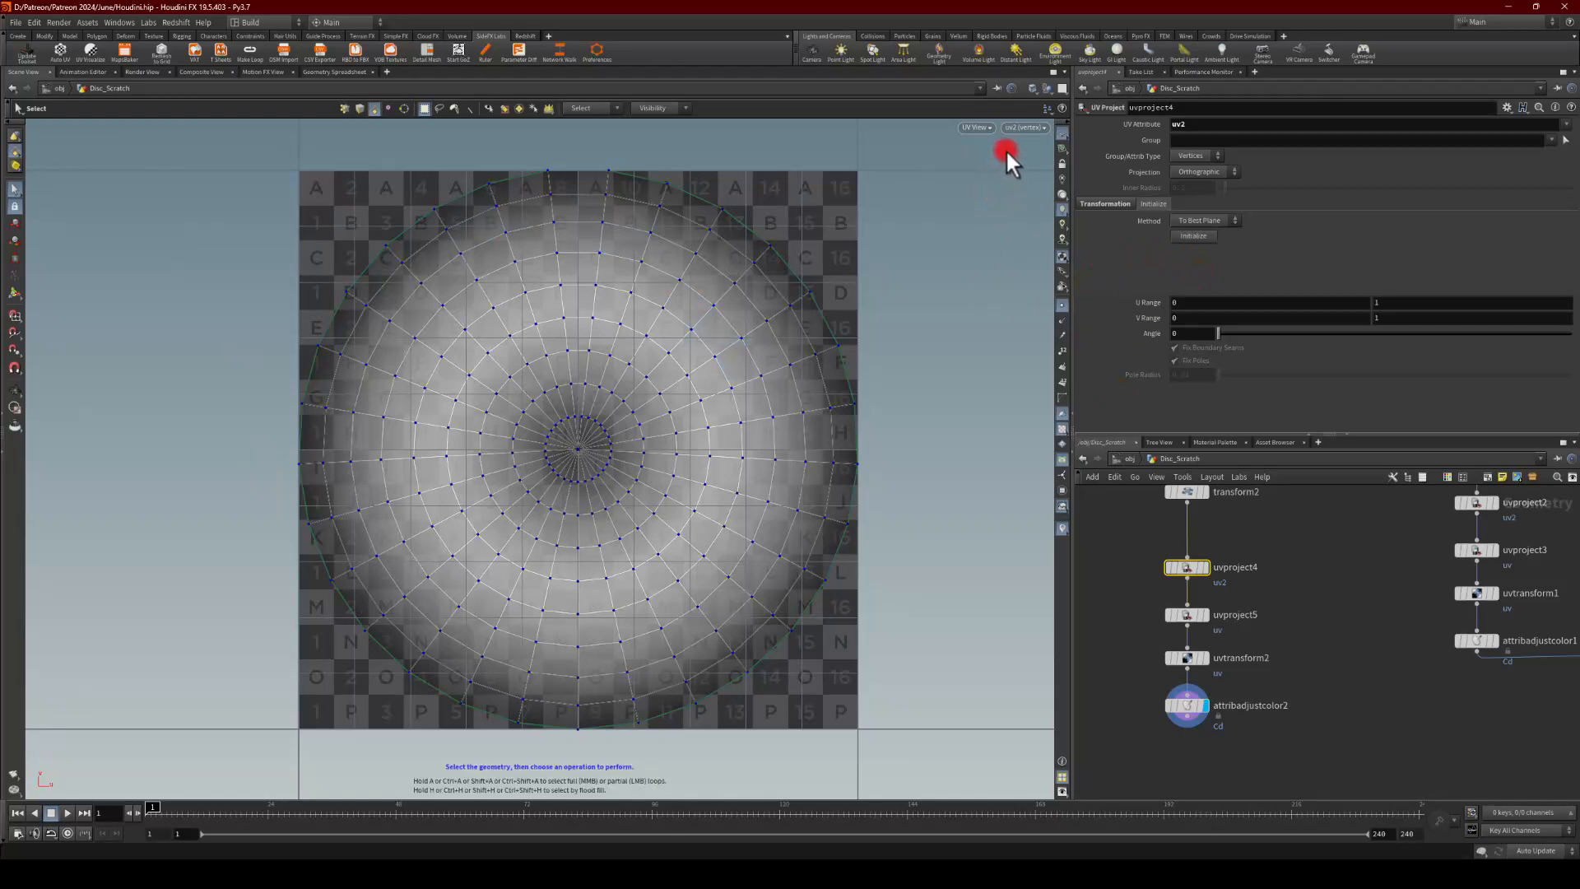
Step: Show the uv attribute and reinitialize uvproject5's polar projection with the To XY Plane method, displaying attribadjustcolor2
{"action": "left_click", "coordinate": [1025, 128]}
{"action": "left_click", "coordinate": [1023, 164]}
{"action": "left_click", "coordinate": [1186, 616]}
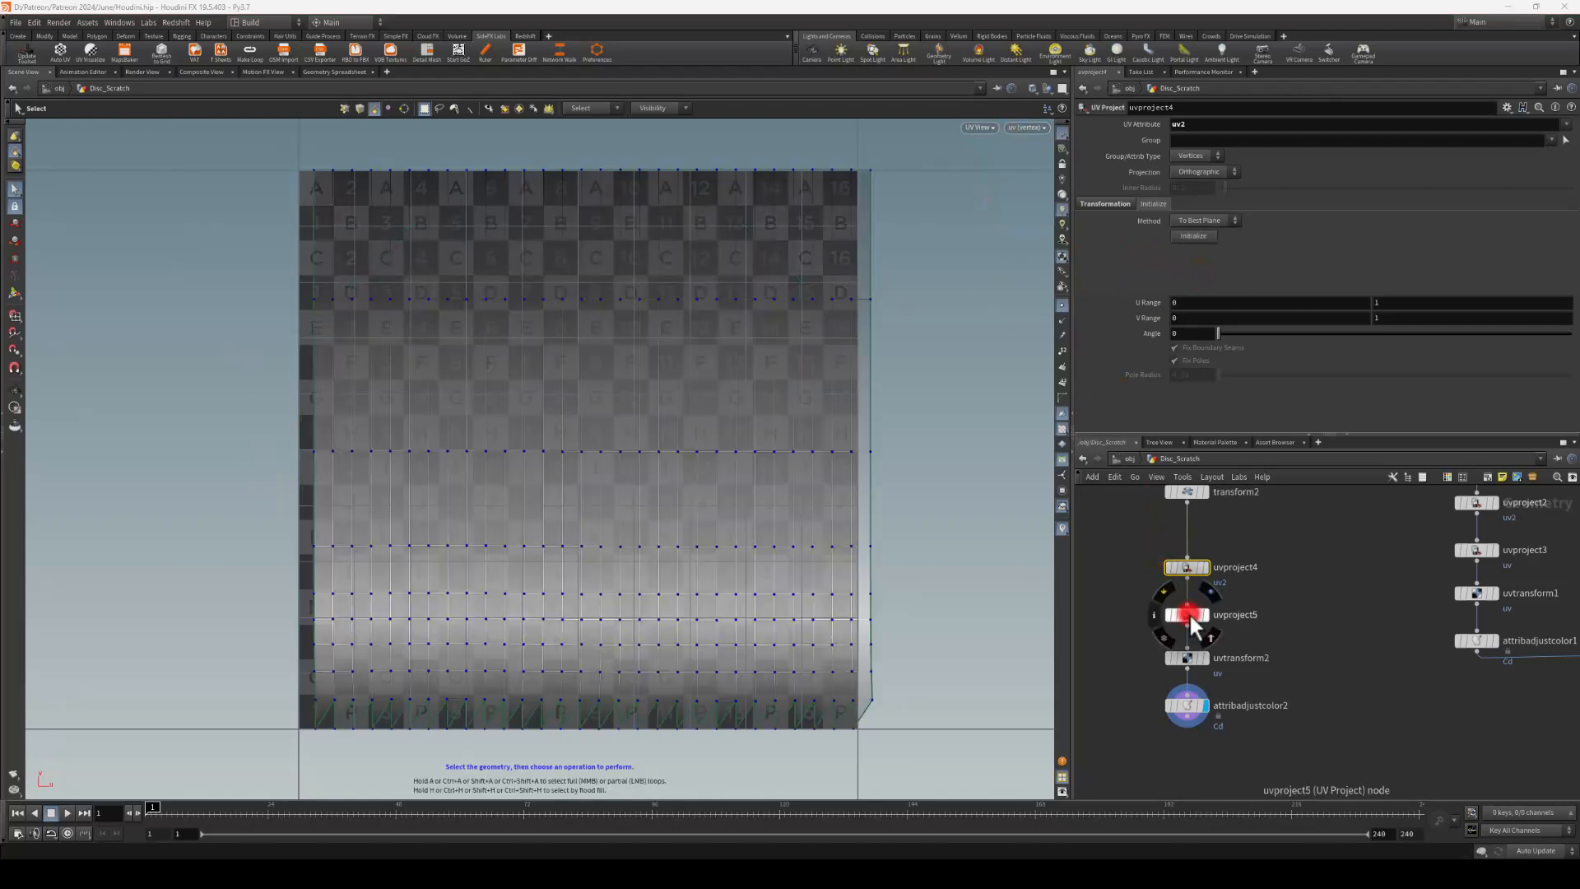
{"action": "left_click", "coordinate": [1191, 236]}
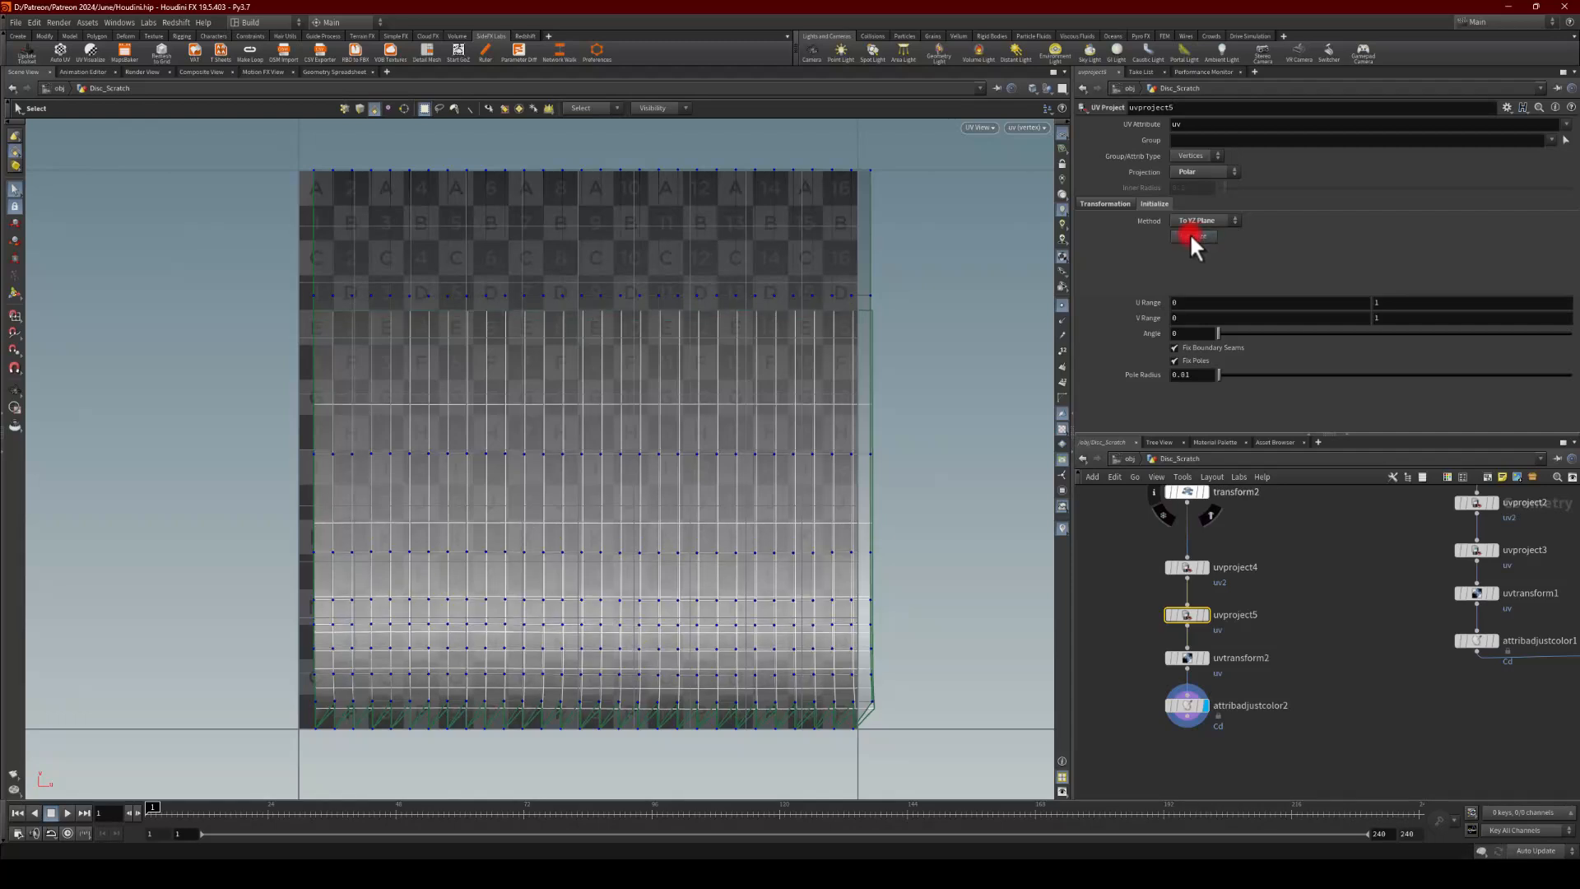
{"action": "left_click", "coordinate": [1207, 663]}
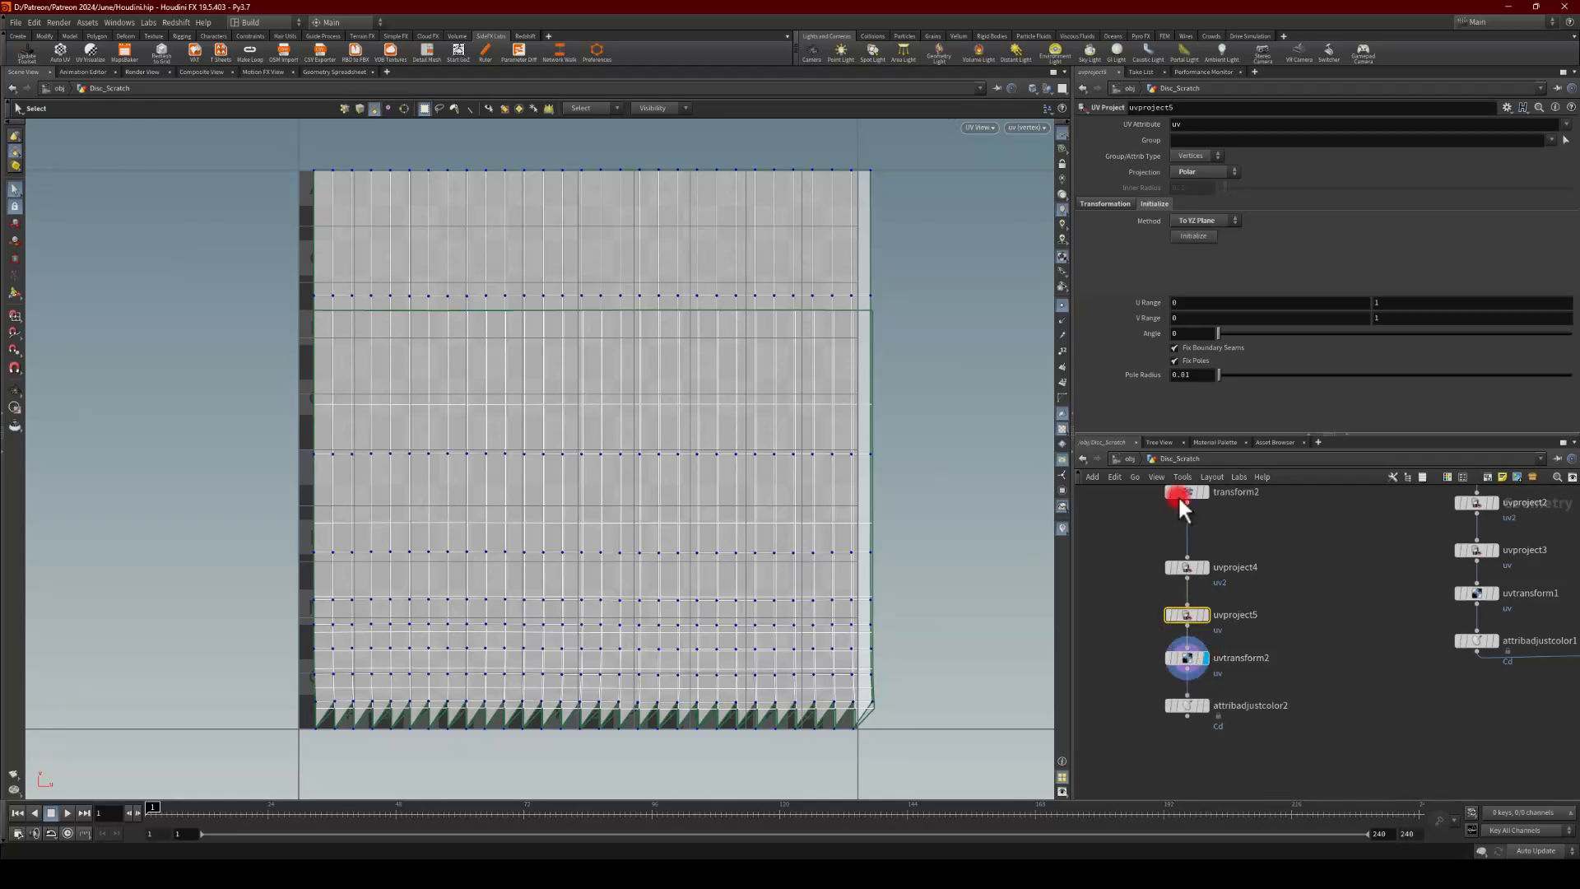
{"action": "left_click", "coordinate": [1189, 233]}
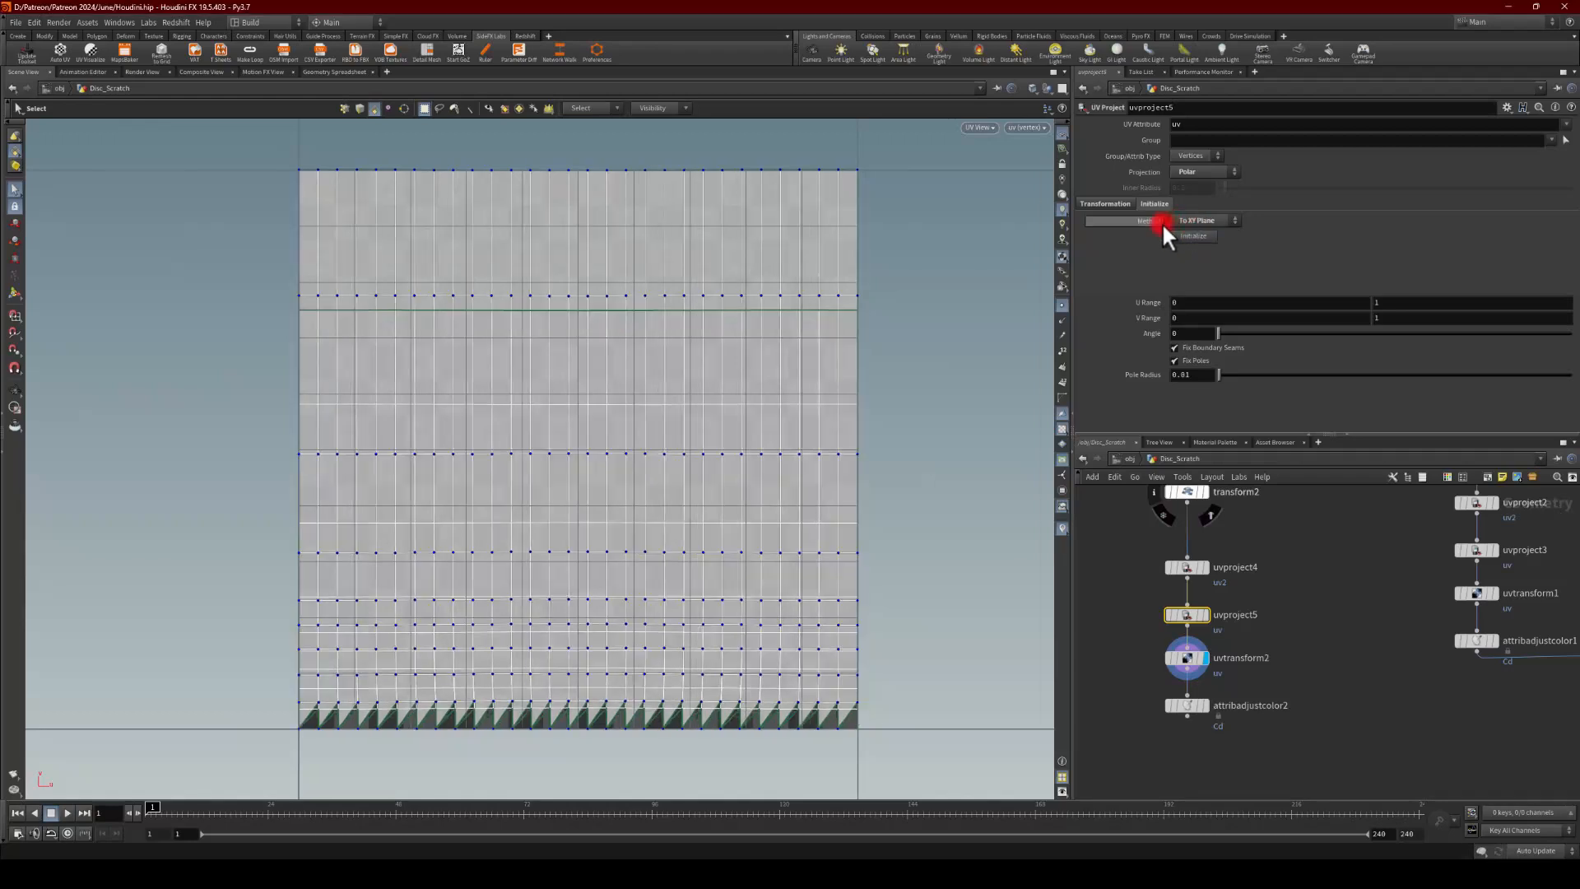
{"action": "left_click", "coordinate": [1206, 706]}
Step: Return to the perspective view and wire attribadjustcolor2 into transform1_EngineScale, displaying the EXPORT null
{"action": "left_click", "coordinate": [979, 128]}
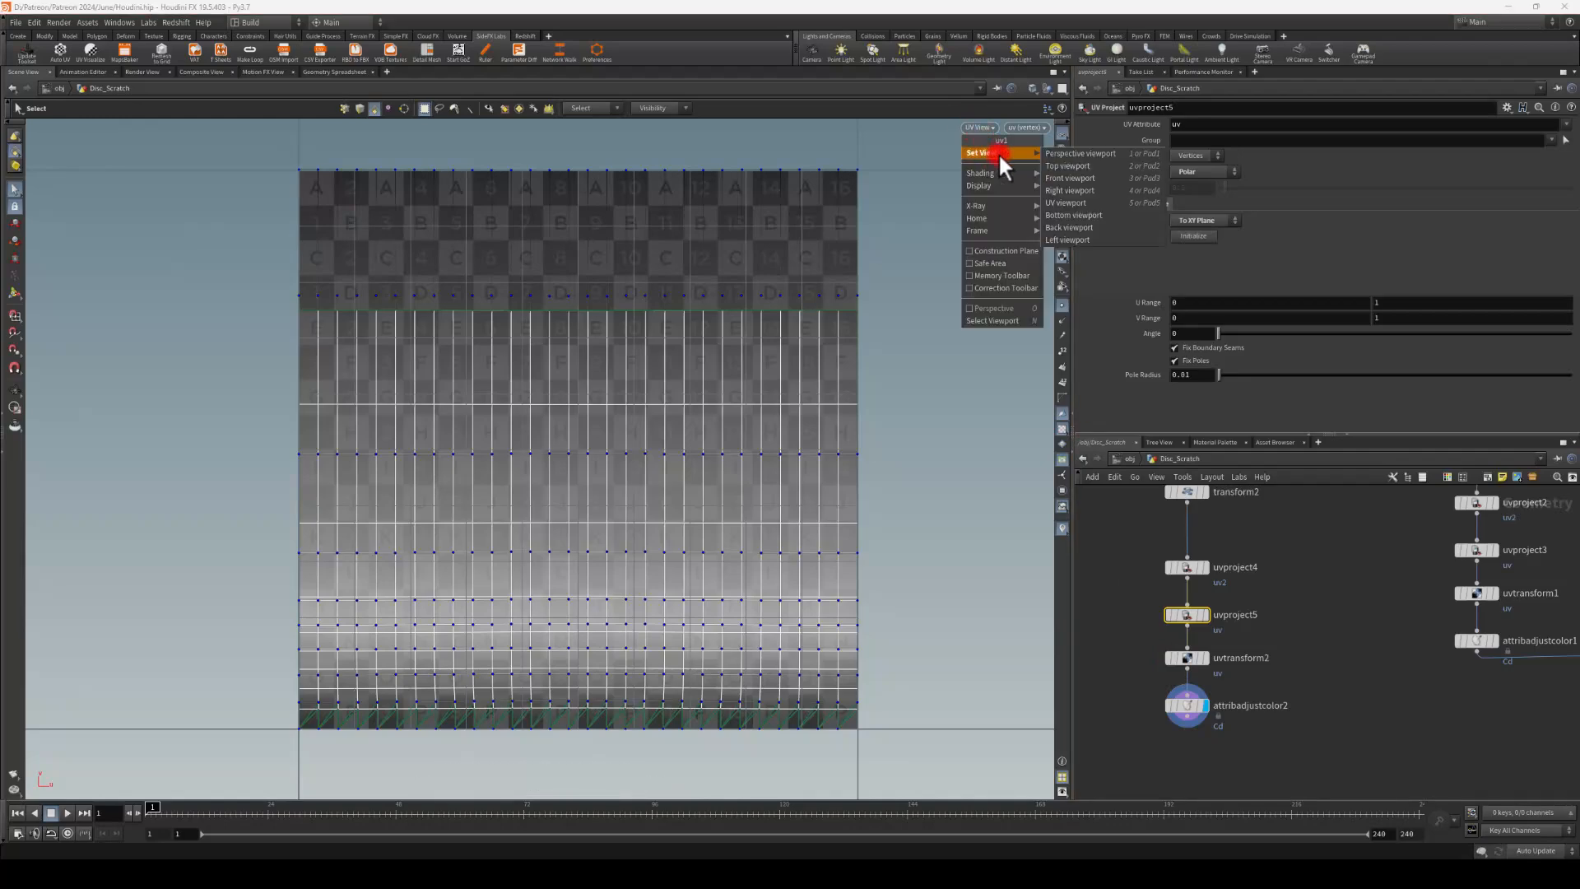
{"action": "left_click", "coordinate": [1000, 152]}
{"action": "left_click_drag", "start_coordinate": [641, 426], "coordinate": [543, 342]}
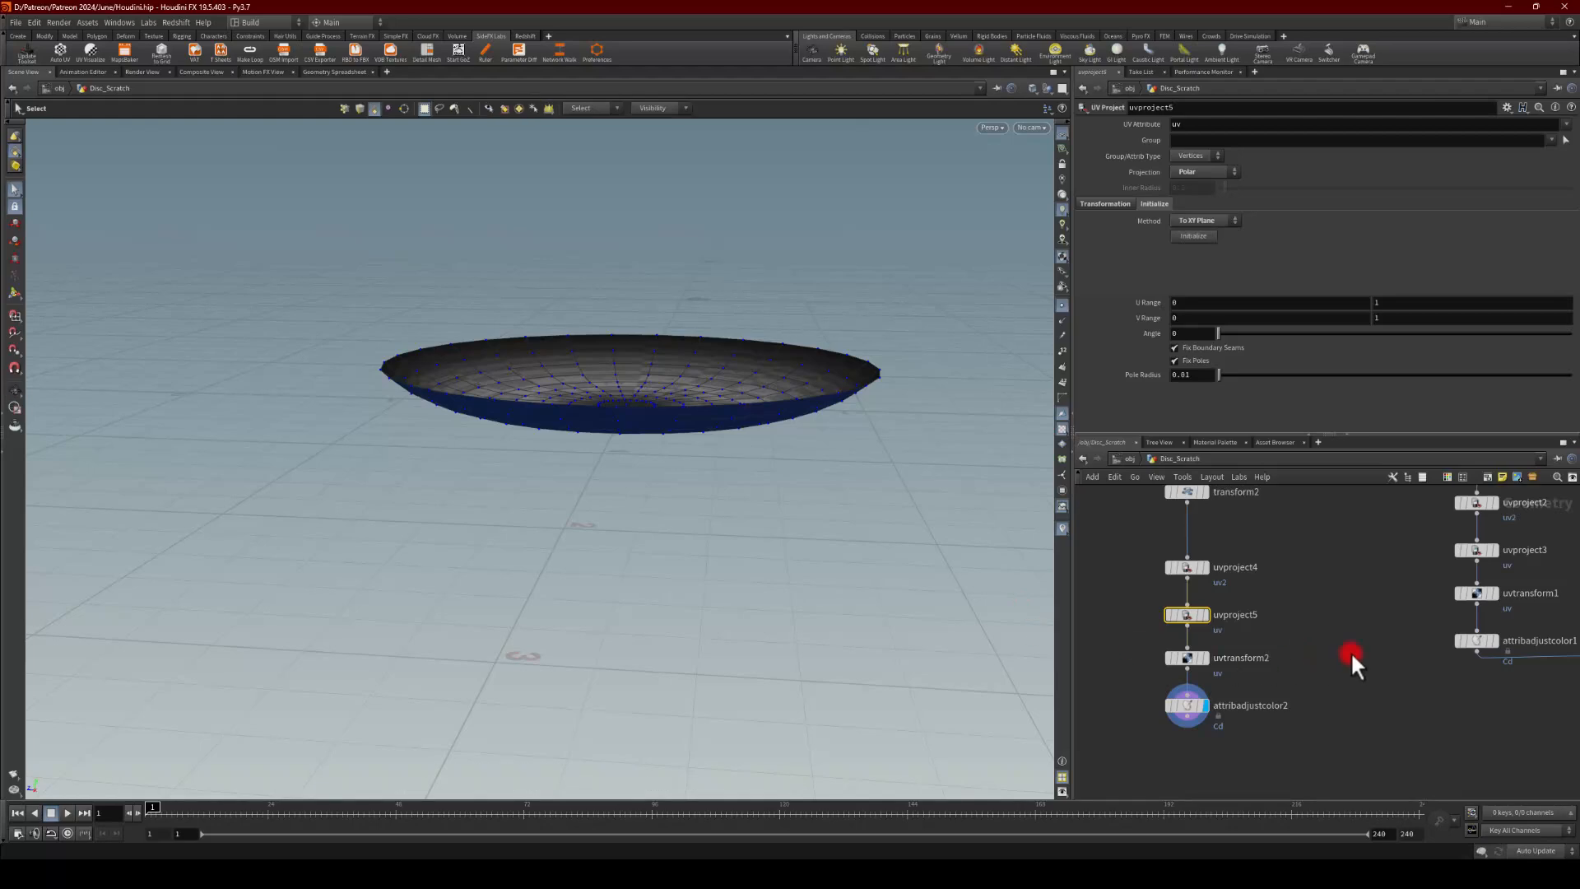
{"action": "scroll", "coordinate": [1293, 625], "scroll_direction": "down", "scroll_amount": 3}
{"action": "left_click_drag", "start_coordinate": [1439, 623], "coordinate": [1400, 670]}
{"action": "left_click_drag", "start_coordinate": [1182, 627], "coordinate": [1399, 664]}
{"action": "left_click", "coordinate": [1403, 696]}
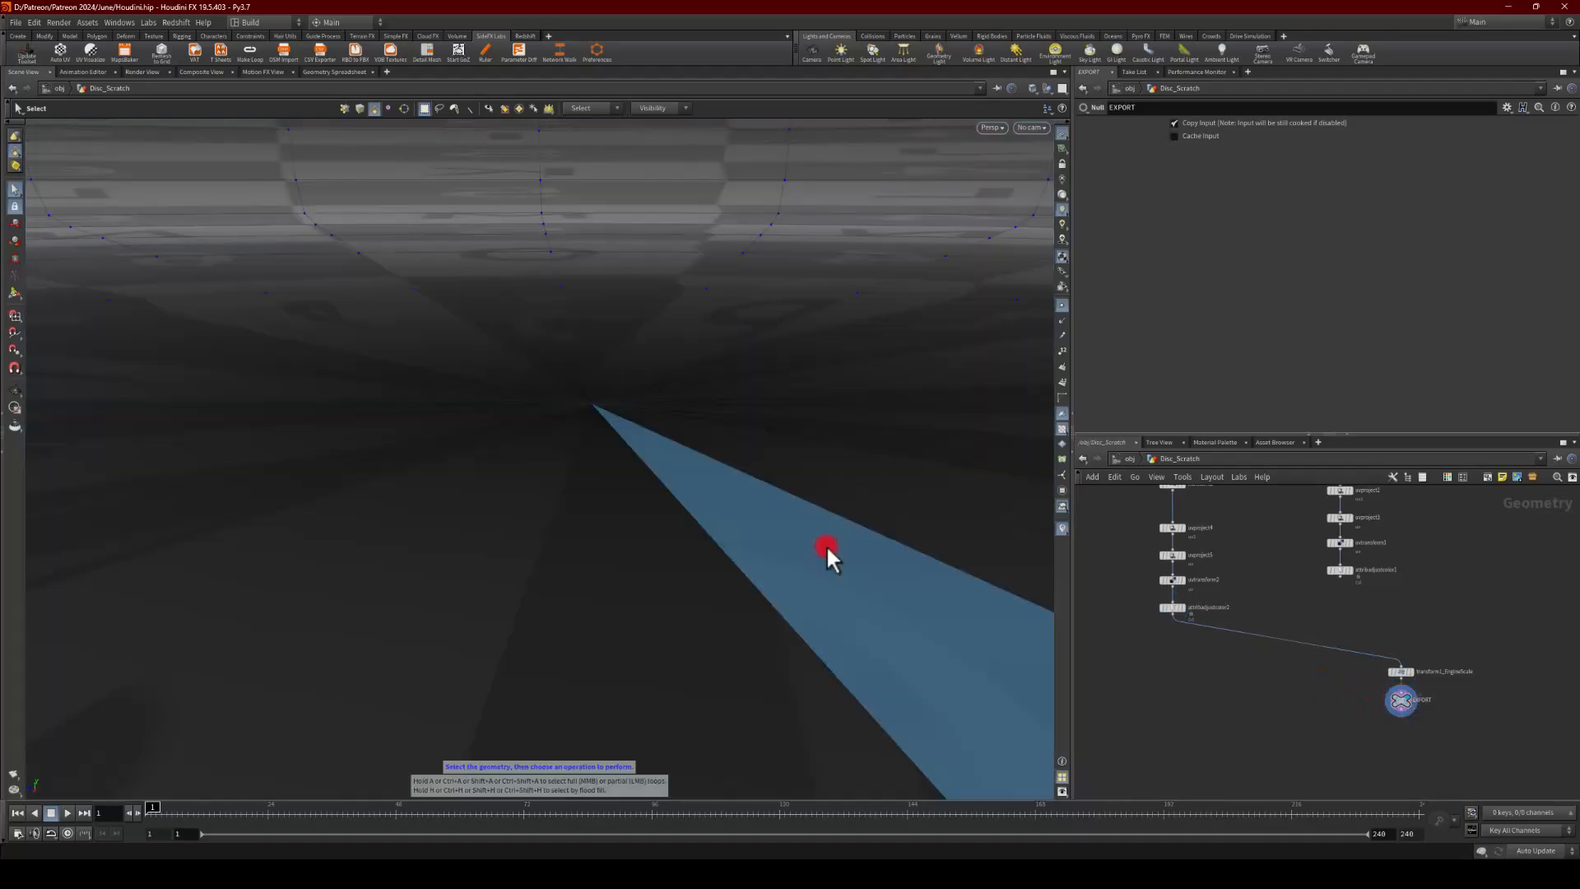
{"action": "key", "text": "h"}
{"action": "left_click_drag", "start_coordinate": [547, 387], "coordinate": [541, 352]}
{"action": "left_click", "coordinate": [1271, 641]}
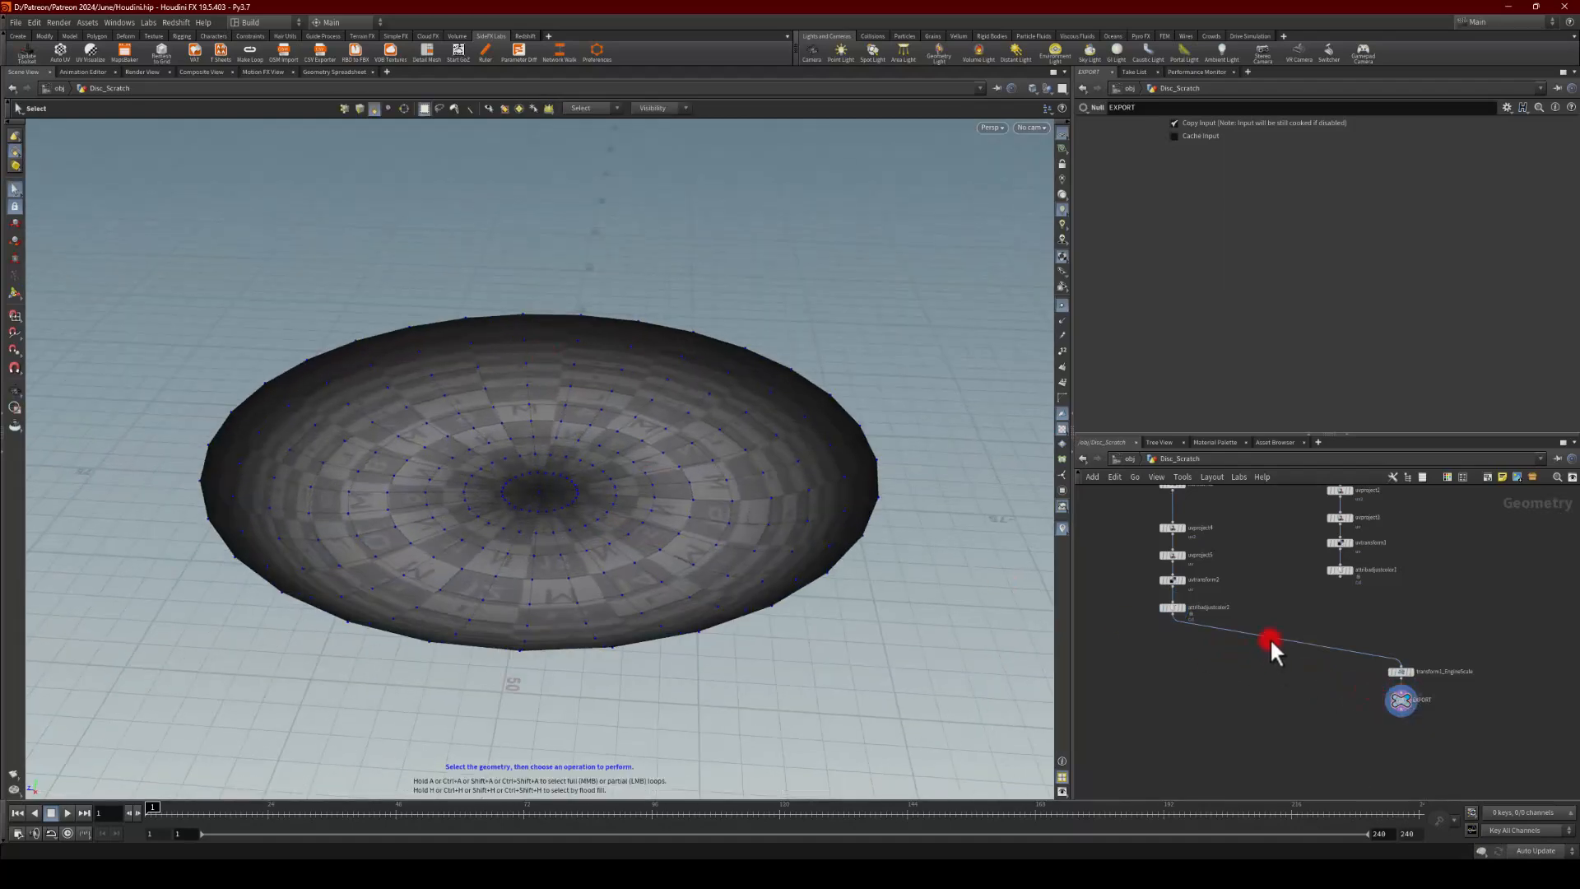
Step: Rewire transform1_EngineScale's input to attribadjustcolor1 and finally to uvproject1 to compare the exported discs
{"action": "left_click_drag", "start_coordinate": [1340, 579], "coordinate": [1398, 662]}
{"action": "middle_click_drag", "start_coordinate": [1451, 557], "coordinate": [1154, 613]}
{"action": "scroll", "coordinate": [1272, 609], "scroll_direction": "down", "scroll_amount": 2}
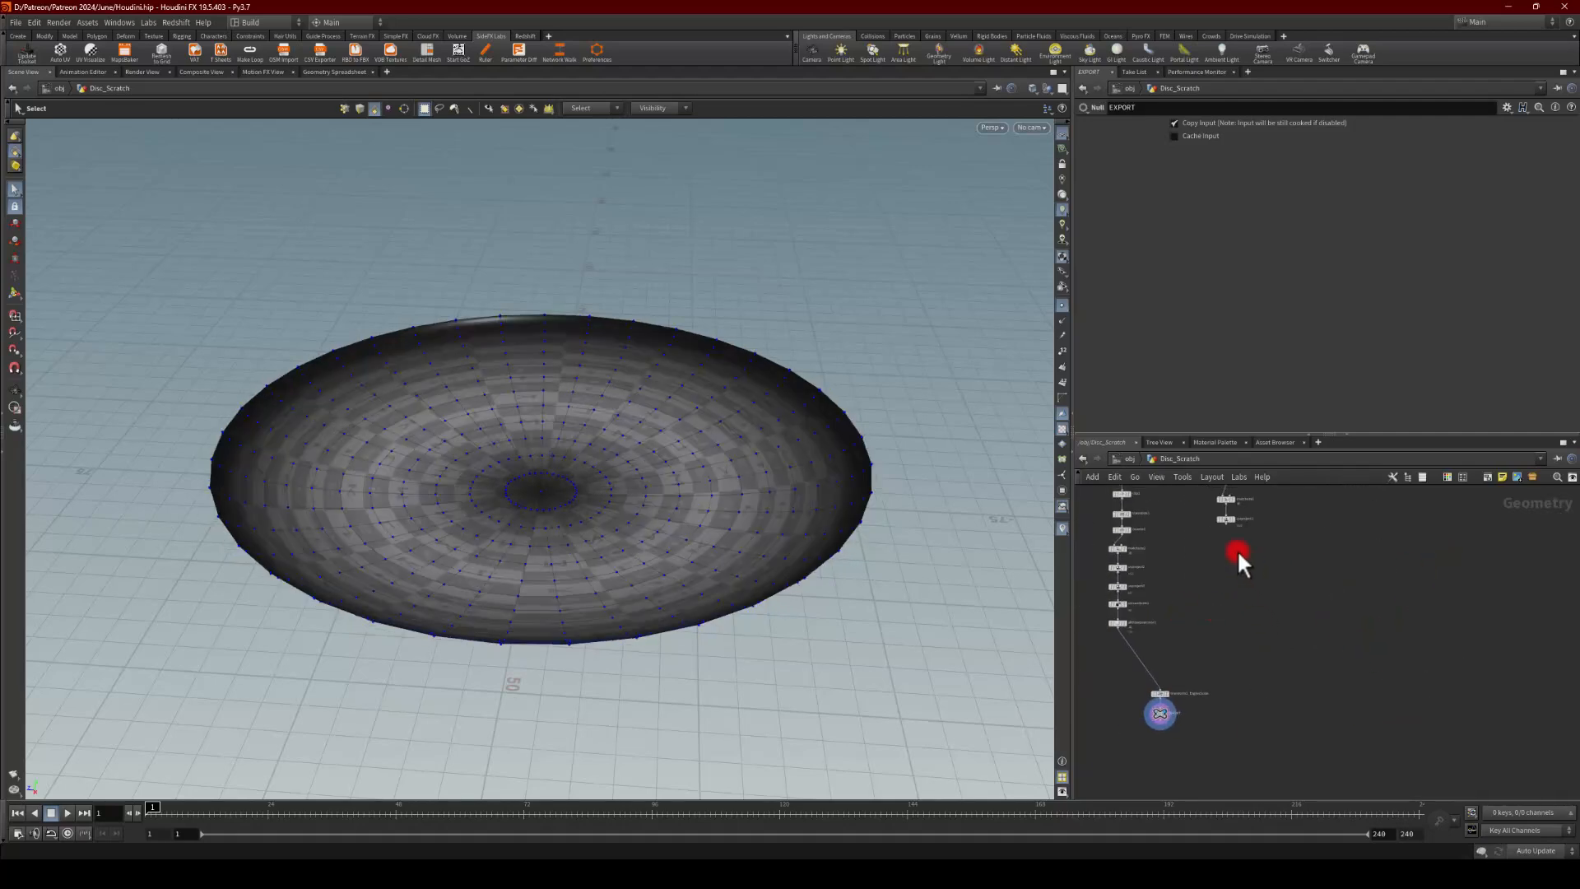
{"action": "left_click_drag", "start_coordinate": [1227, 525], "coordinate": [1161, 692]}
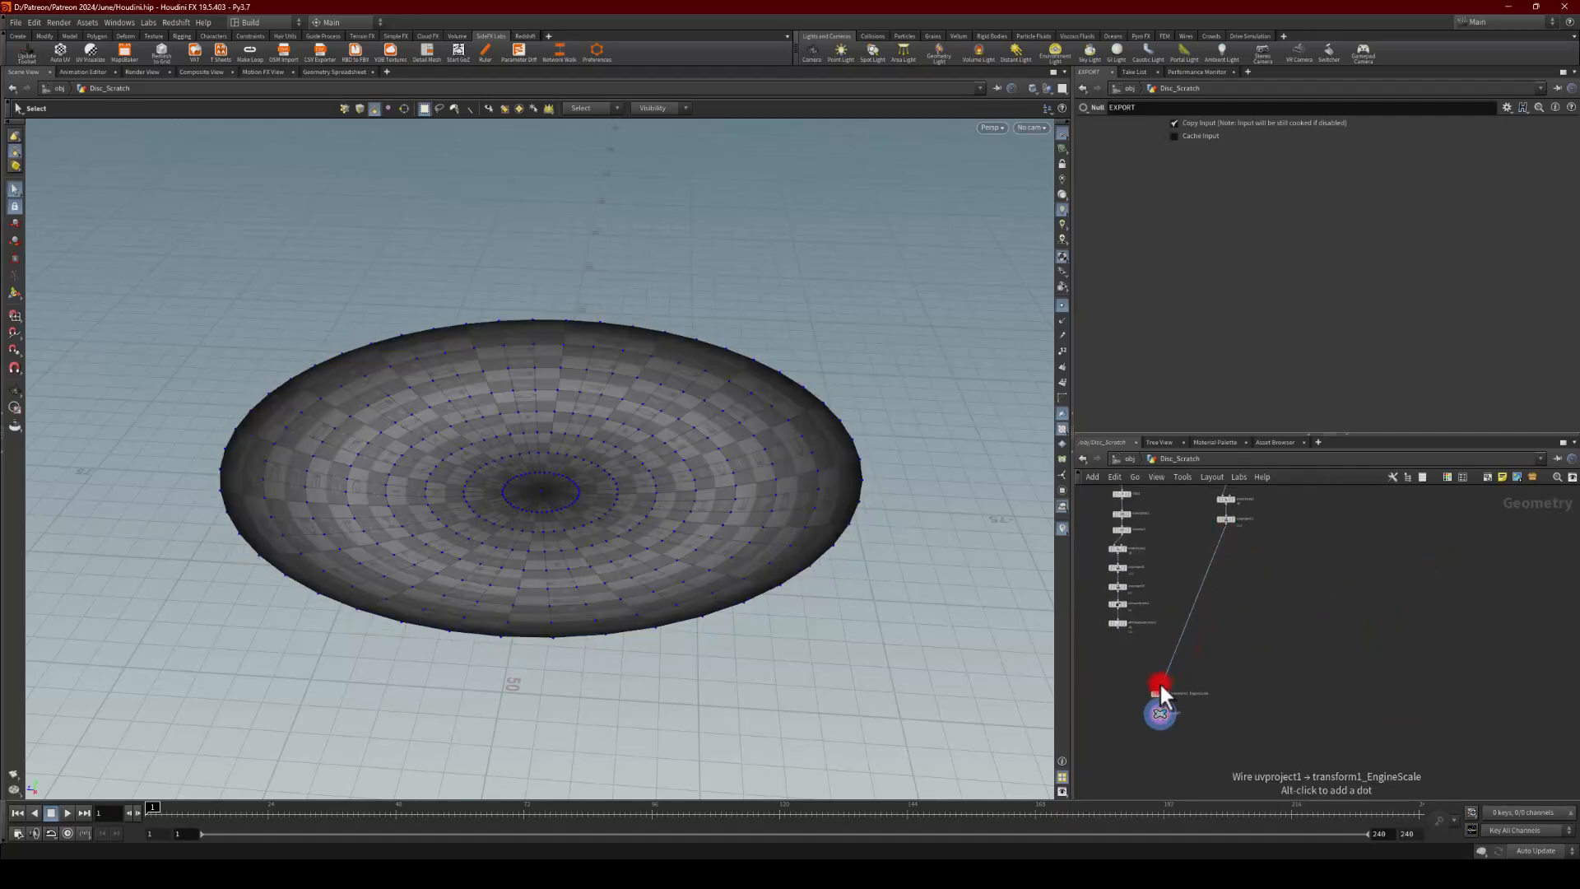
{"action": "key", "text": "Escape"}
{"action": "left_click_drag", "start_coordinate": [638, 576], "coordinate": [680, 472]}
{"action": "key", "text": "s"}
Step: Examine the three disc node chains in the maximized network view and restore the pane layout
{"action": "middle_click_drag", "start_coordinate": [1190, 612], "coordinate": [1551, 643]}
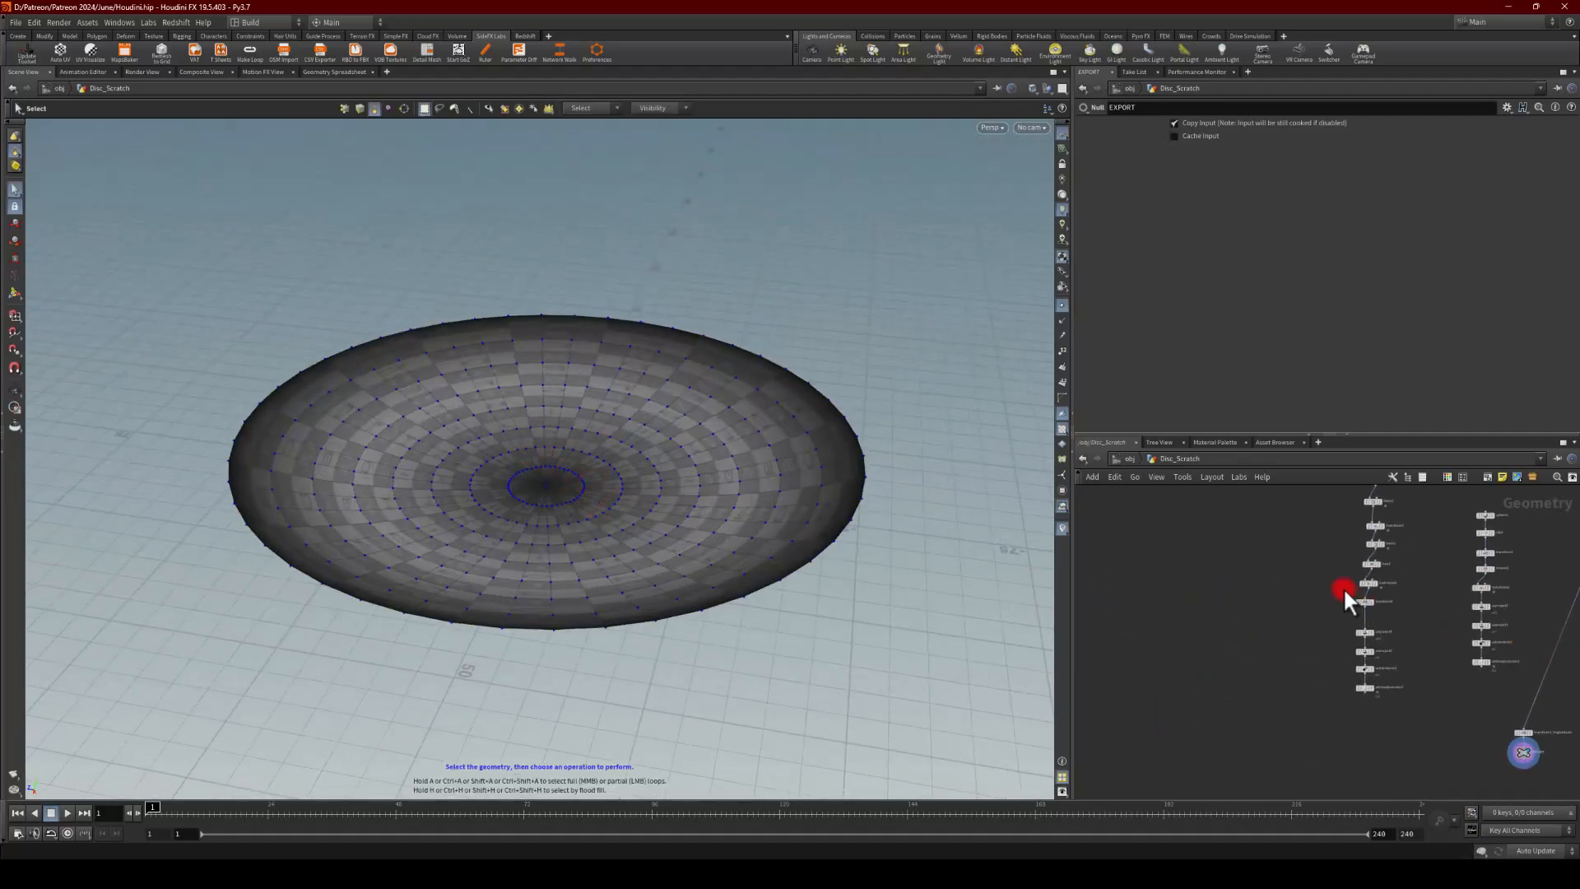
{"action": "middle_click_drag", "start_coordinate": [1312, 501], "coordinate": [1164, 540]}
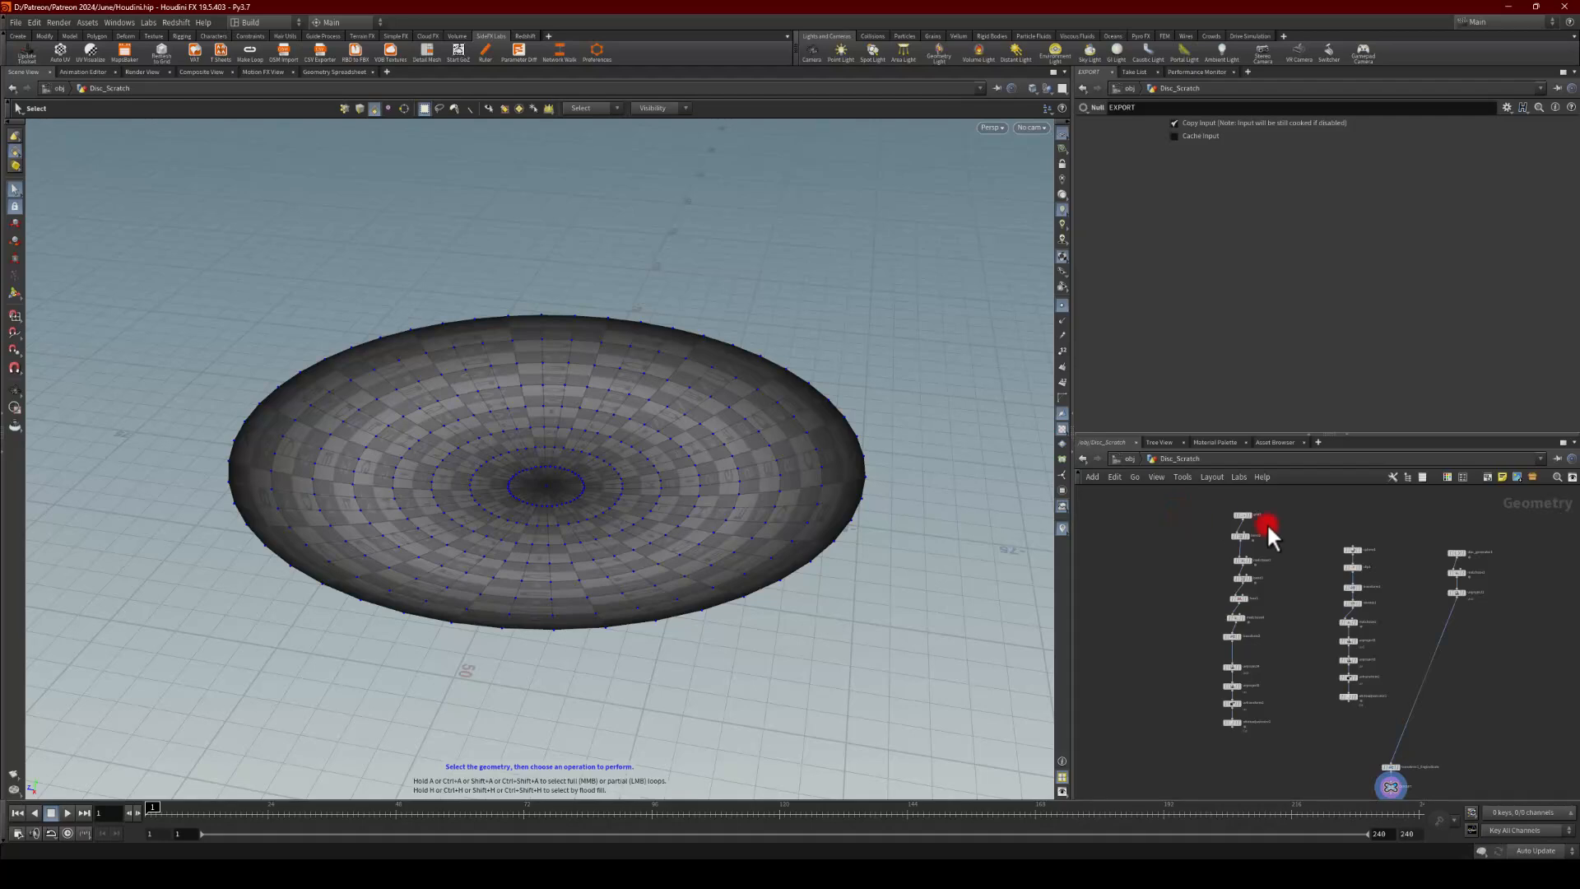
{"action": "middle_click_drag", "start_coordinate": [1419, 530], "coordinate": [1403, 517]}
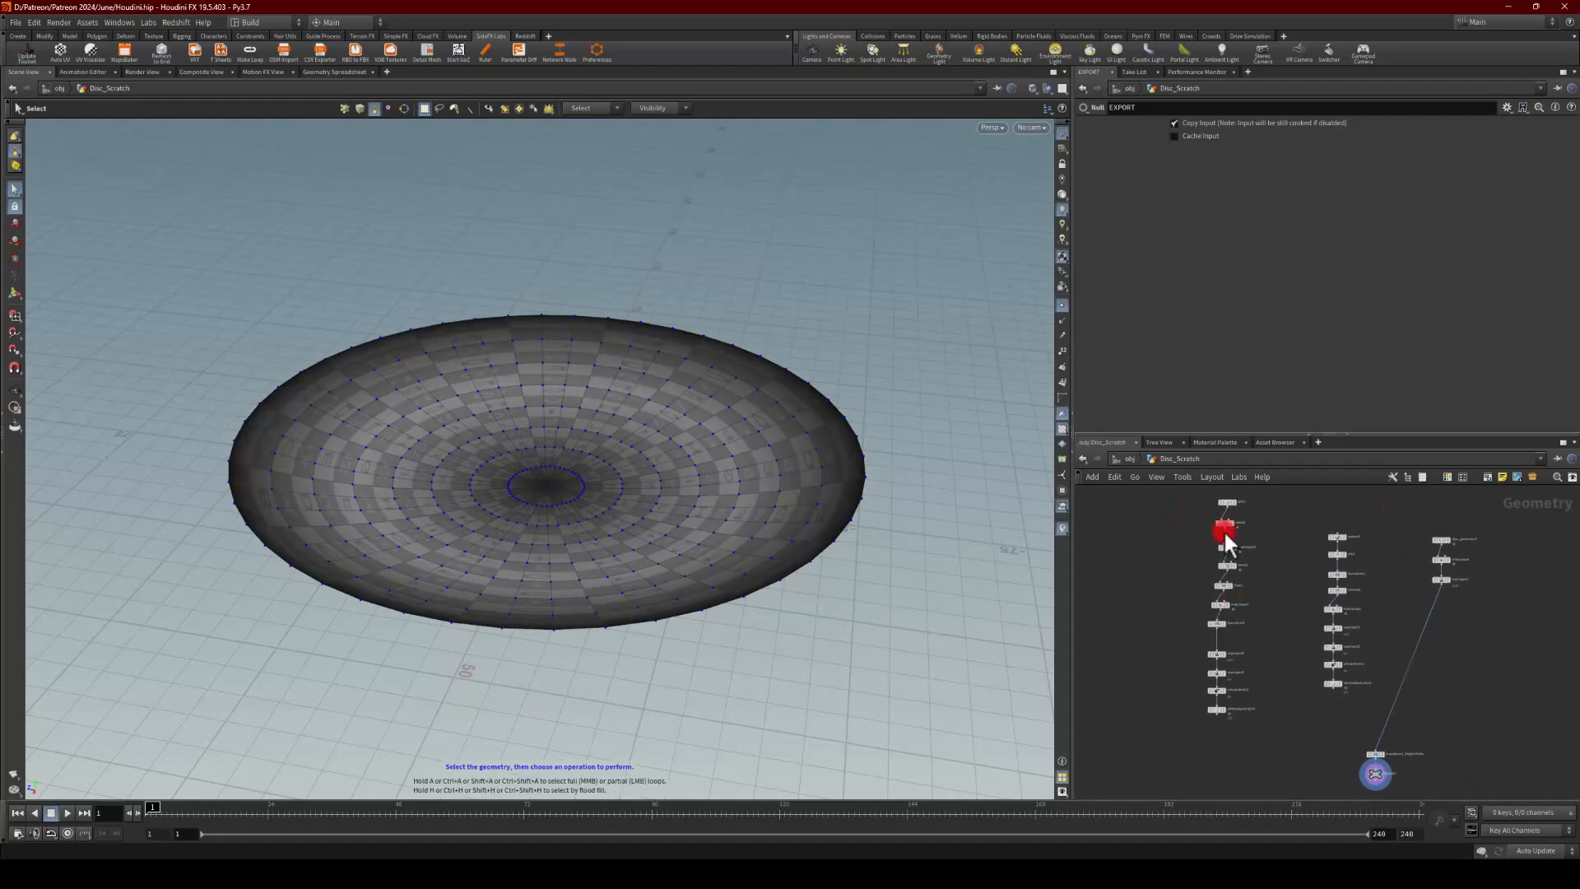
{"action": "left_click", "coordinate": [1562, 444]}
{"action": "mouse_move", "coordinate": [698, 490]}
{"action": "middle_mouse_down"}
{"action": "mouse_move", "coordinate": [663, 430]}
{"action": "mouse_move", "coordinate": [673, 473]}
{"action": "middle_mouse_up"}
{"action": "scroll", "coordinate": [673, 472], "scroll_direction": "up", "scroll_amount": 1}
{"action": "middle_click_drag", "start_coordinate": [685, 412], "coordinate": [678, 463]}
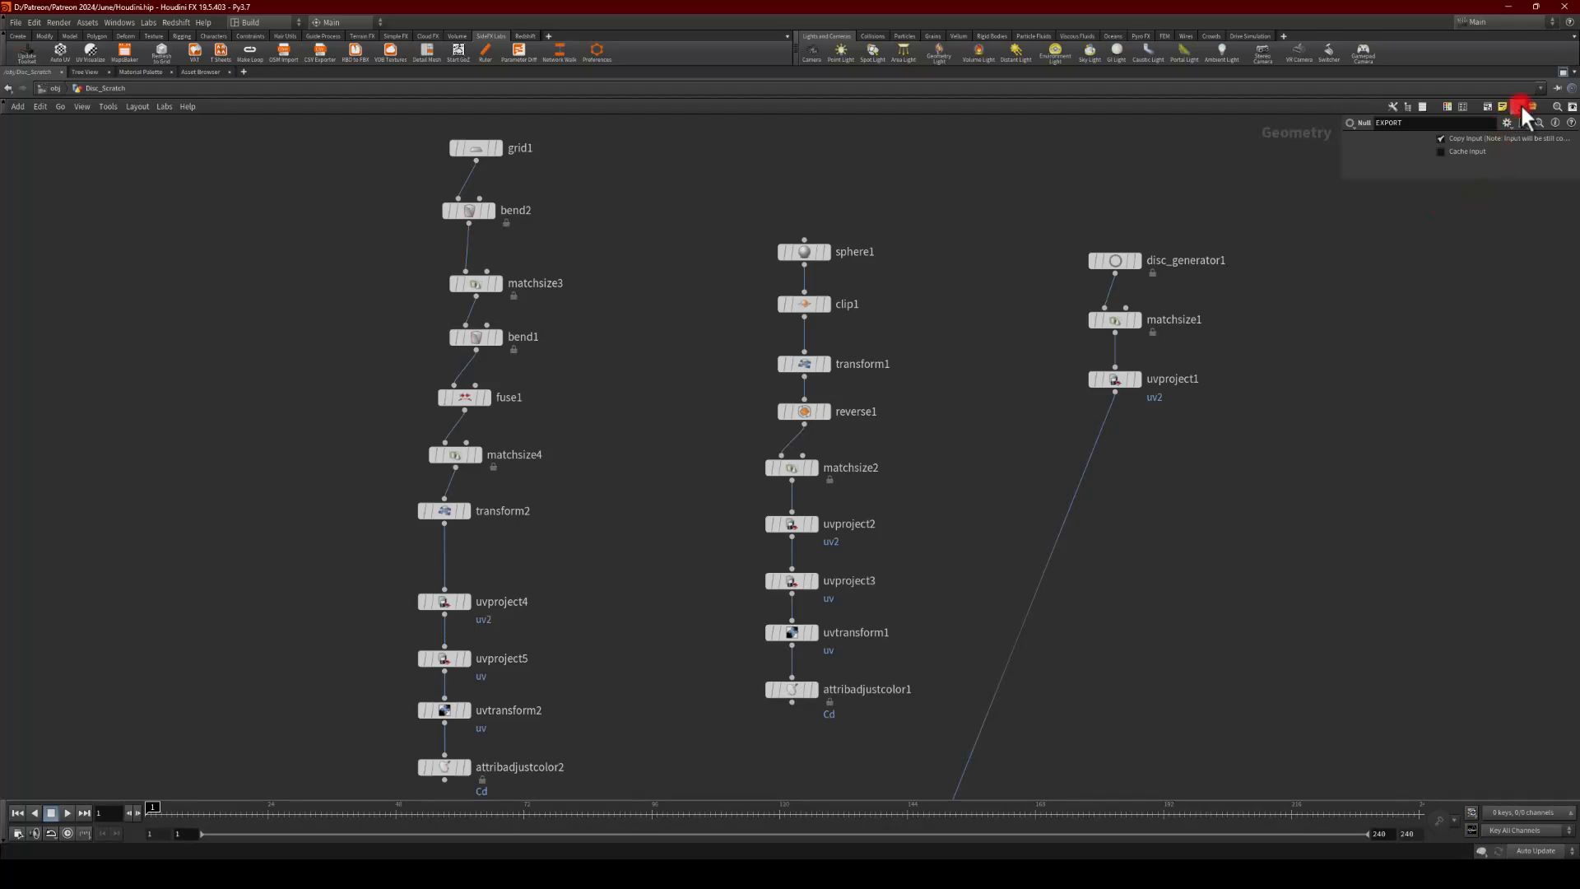
{"action": "left_click", "coordinate": [1560, 74]}
{"action": "middle_click_drag", "start_coordinate": [1232, 540], "coordinate": [1192, 665]}
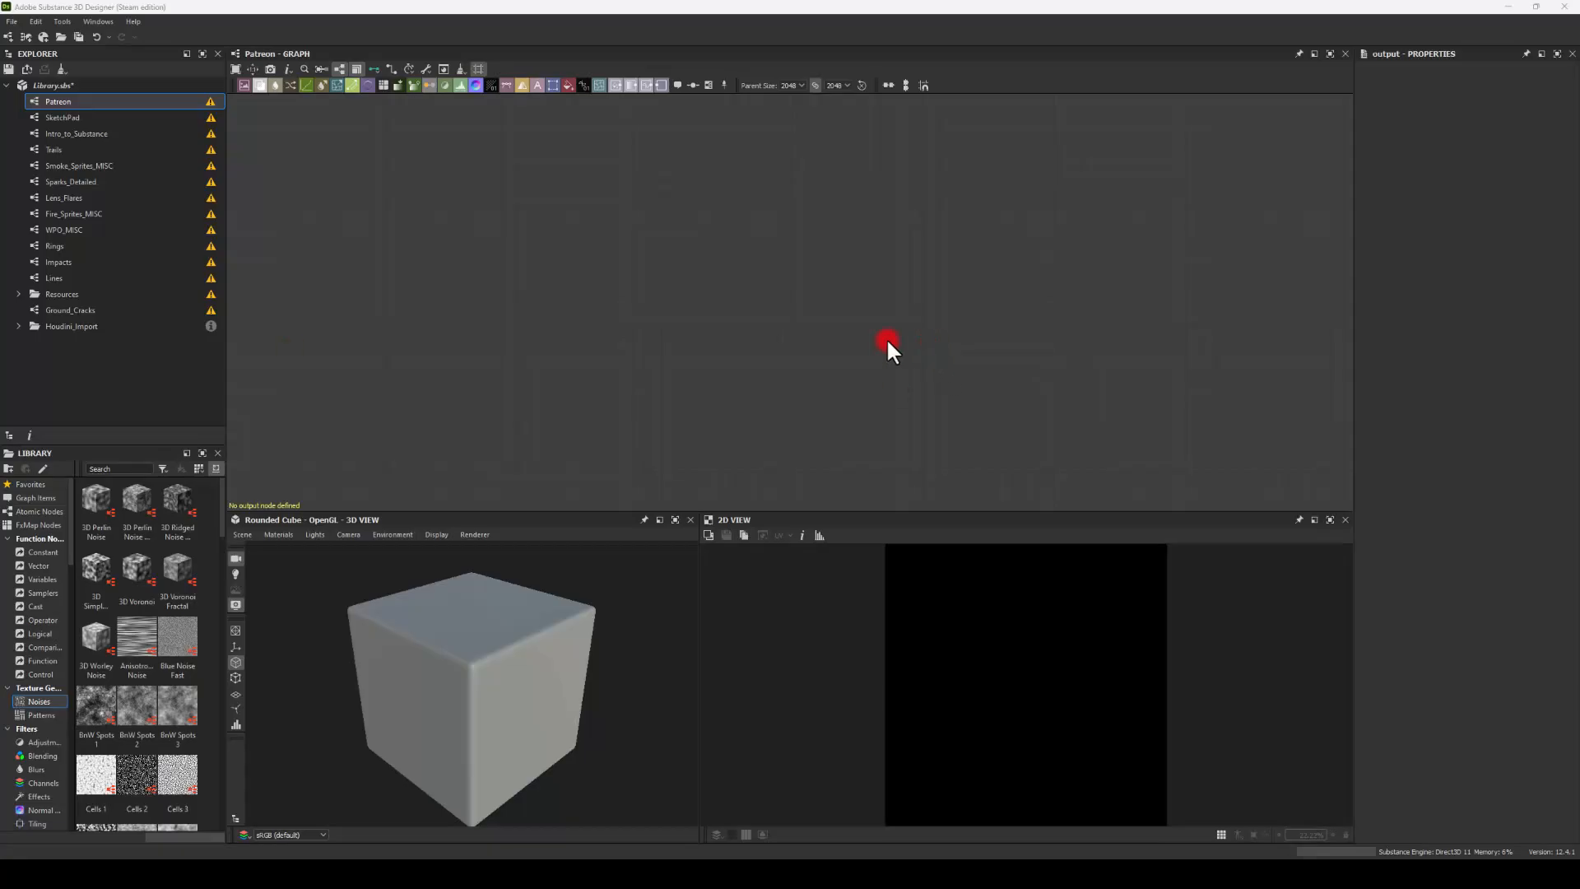
Step: Switch to Substance 3D Designer, add a Shape node to the Patreon graph and set its Y size to 0.09
{"action": "left_click", "coordinate": [722, 293]}
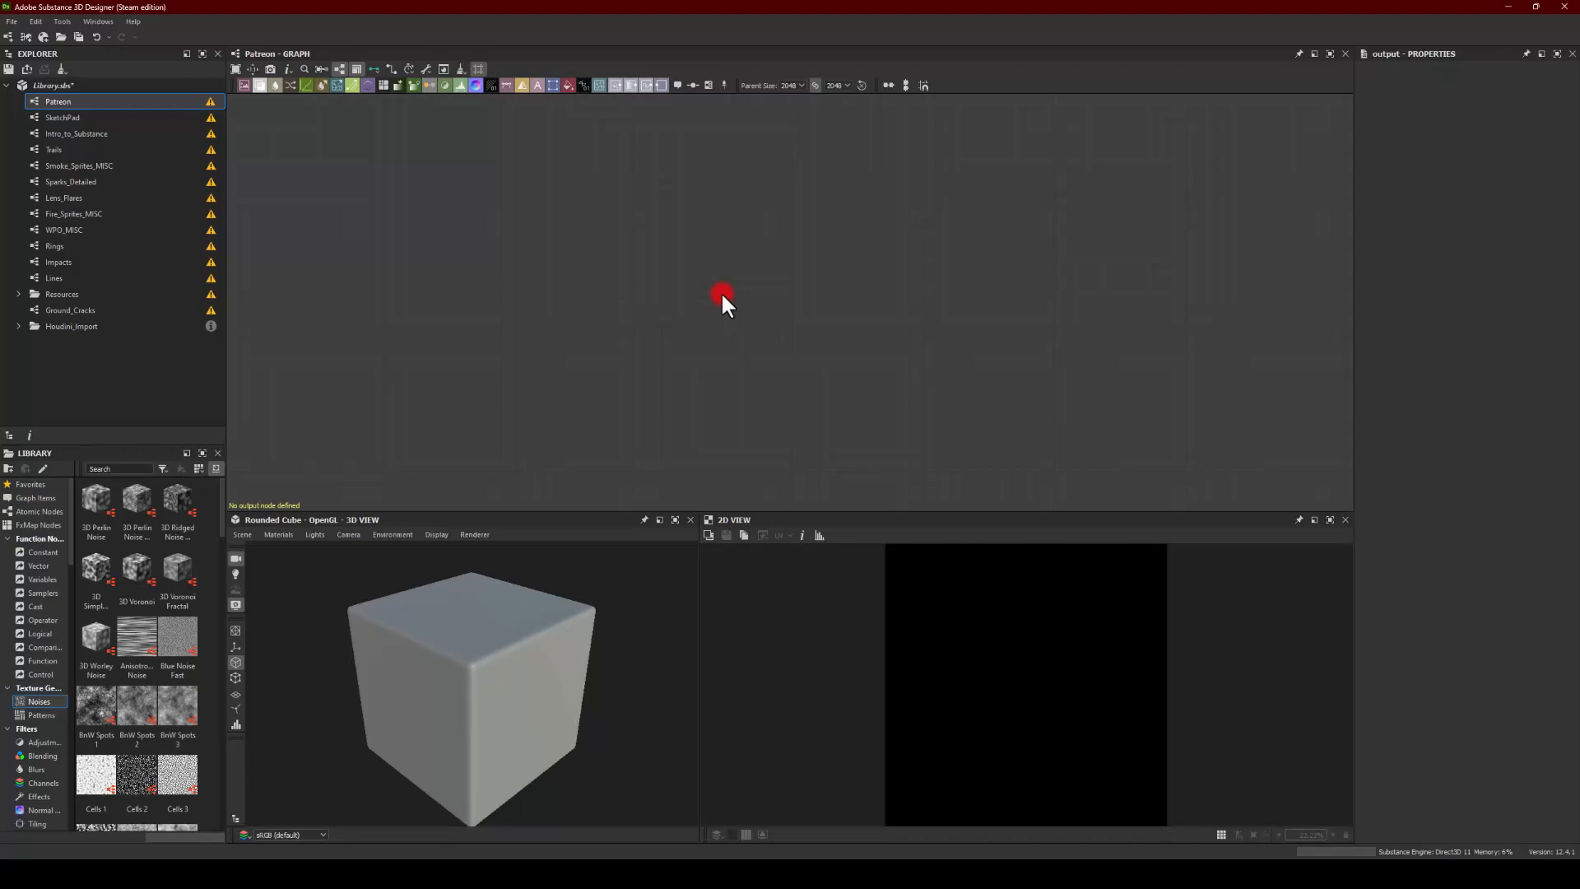
{"action": "key", "text": "space"}
{"action": "type", "text": "shape"}
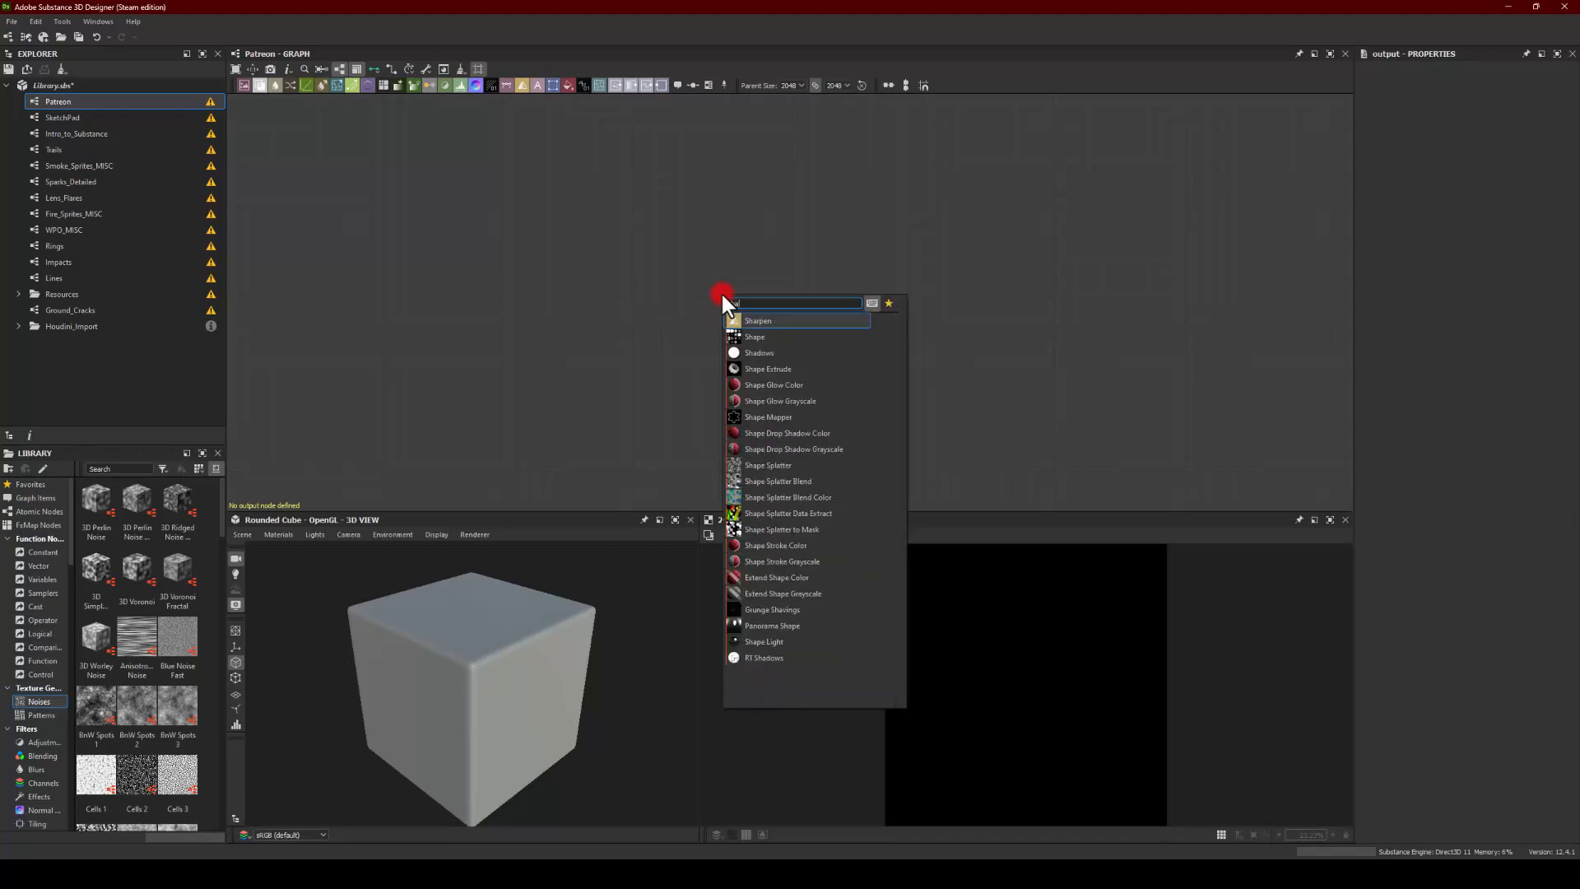
{"action": "key", "text": "Return"}
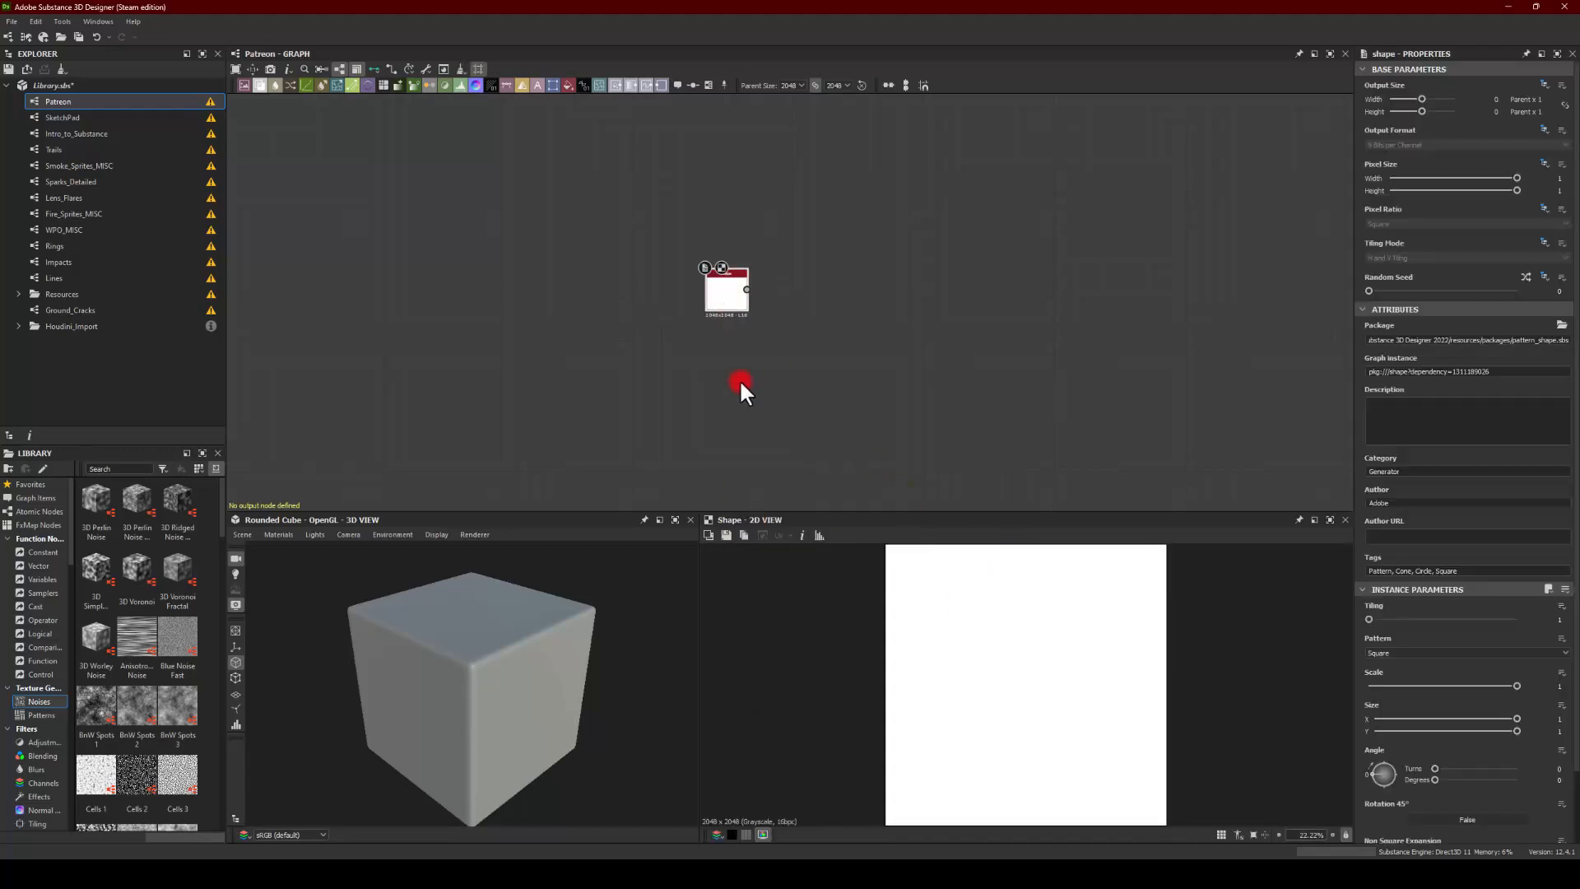
{"action": "left_click_drag", "start_coordinate": [1508, 734], "coordinate": [1388, 731]}
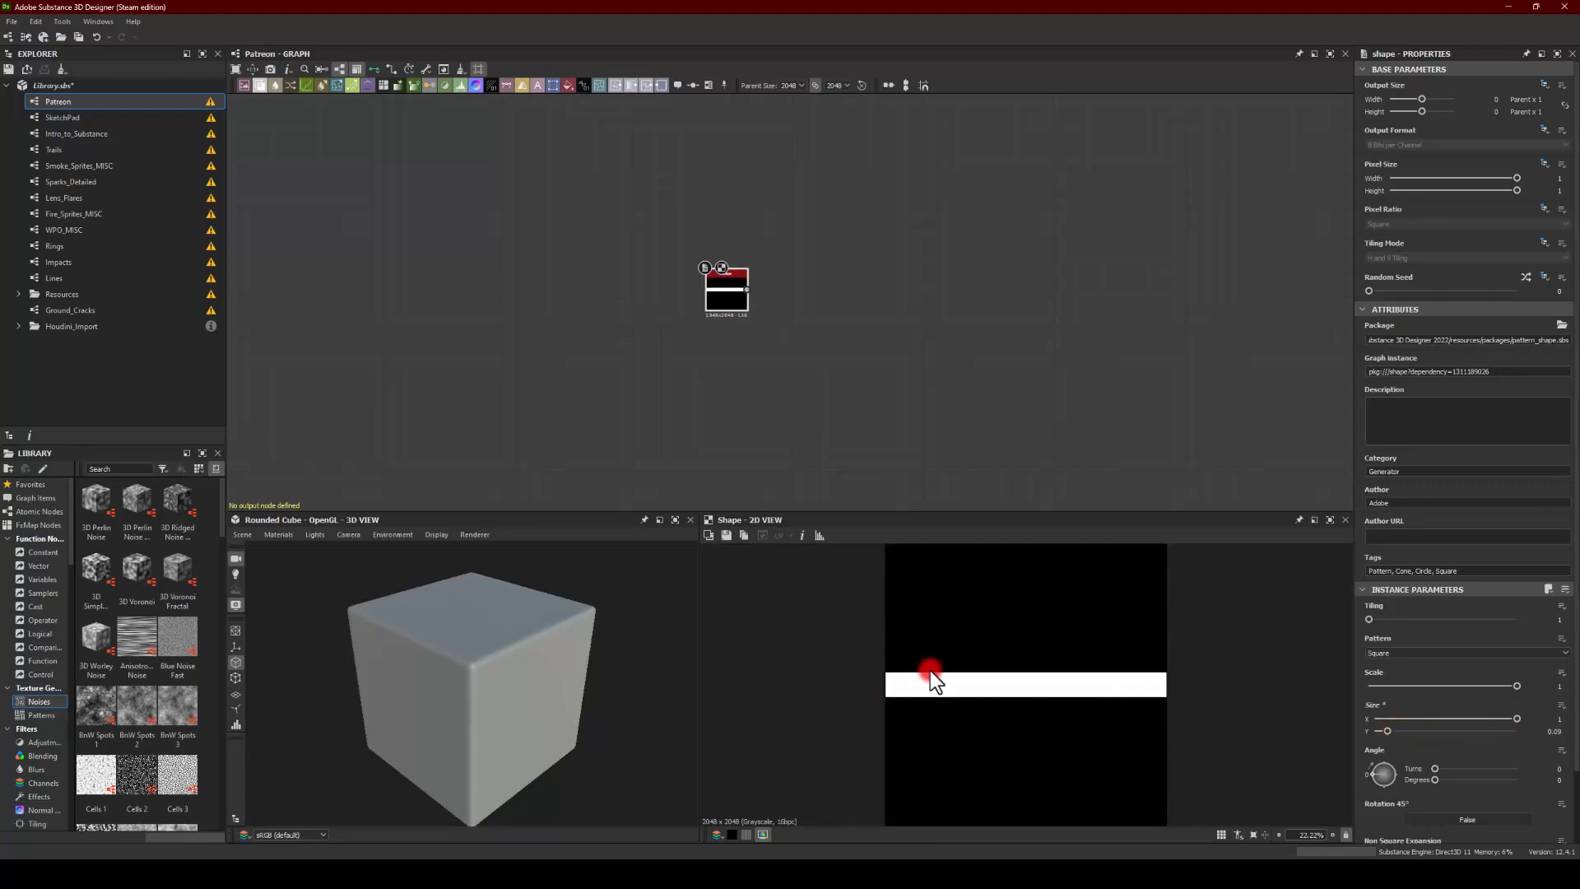
Step: Connect a Shape Mapper node to the Shape output and set its Pattern Amount to 1, undoing the trial radius change
{"action": "middle_click_drag", "start_coordinate": [674, 275], "coordinate": [485, 324]}
{"action": "scroll", "coordinate": [589, 349], "scroll_direction": "up", "scroll_amount": 5}
{"action": "left_click_drag", "start_coordinate": [465, 294], "coordinate": [664, 263]}
{"action": "type", "text": "shape"}
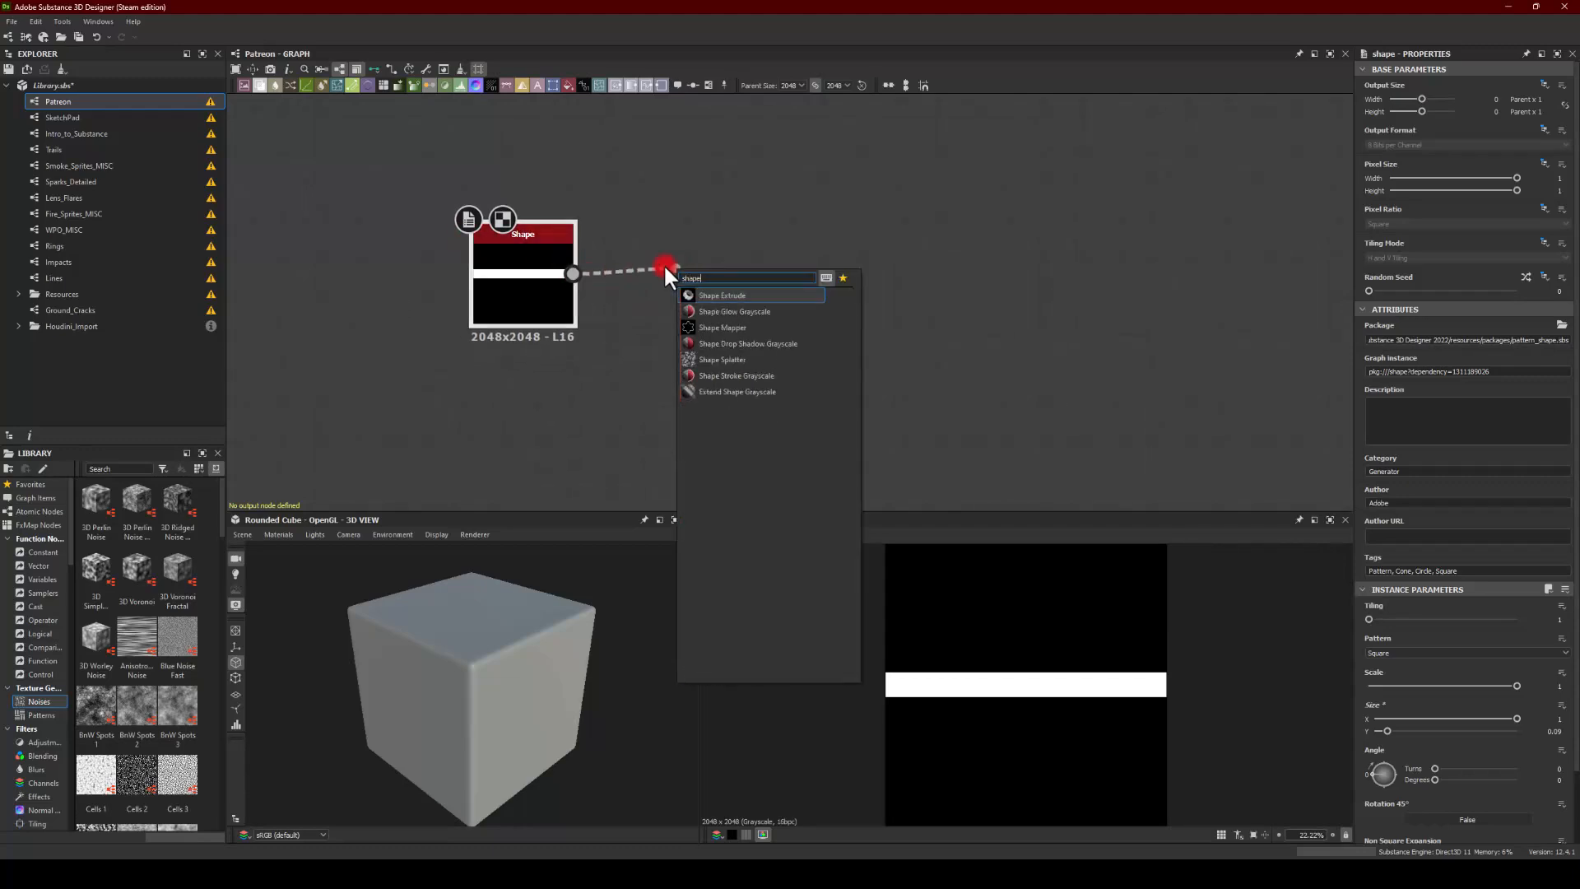
{"action": "left_click", "coordinate": [712, 327]}
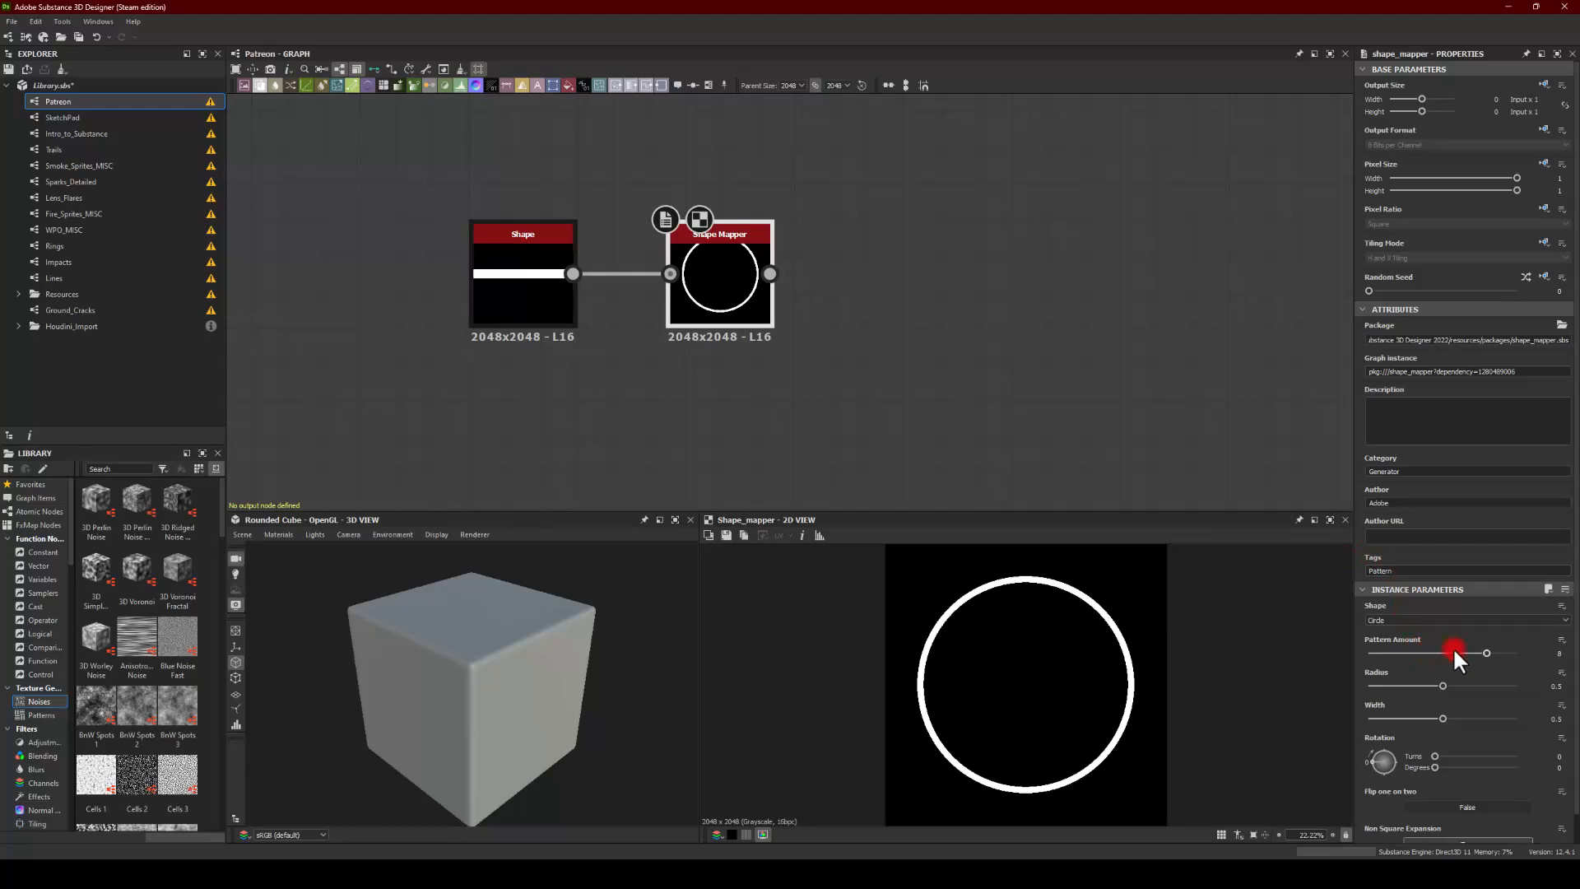
{"action": "left_click_drag", "start_coordinate": [1453, 649], "coordinate": [1406, 698]}
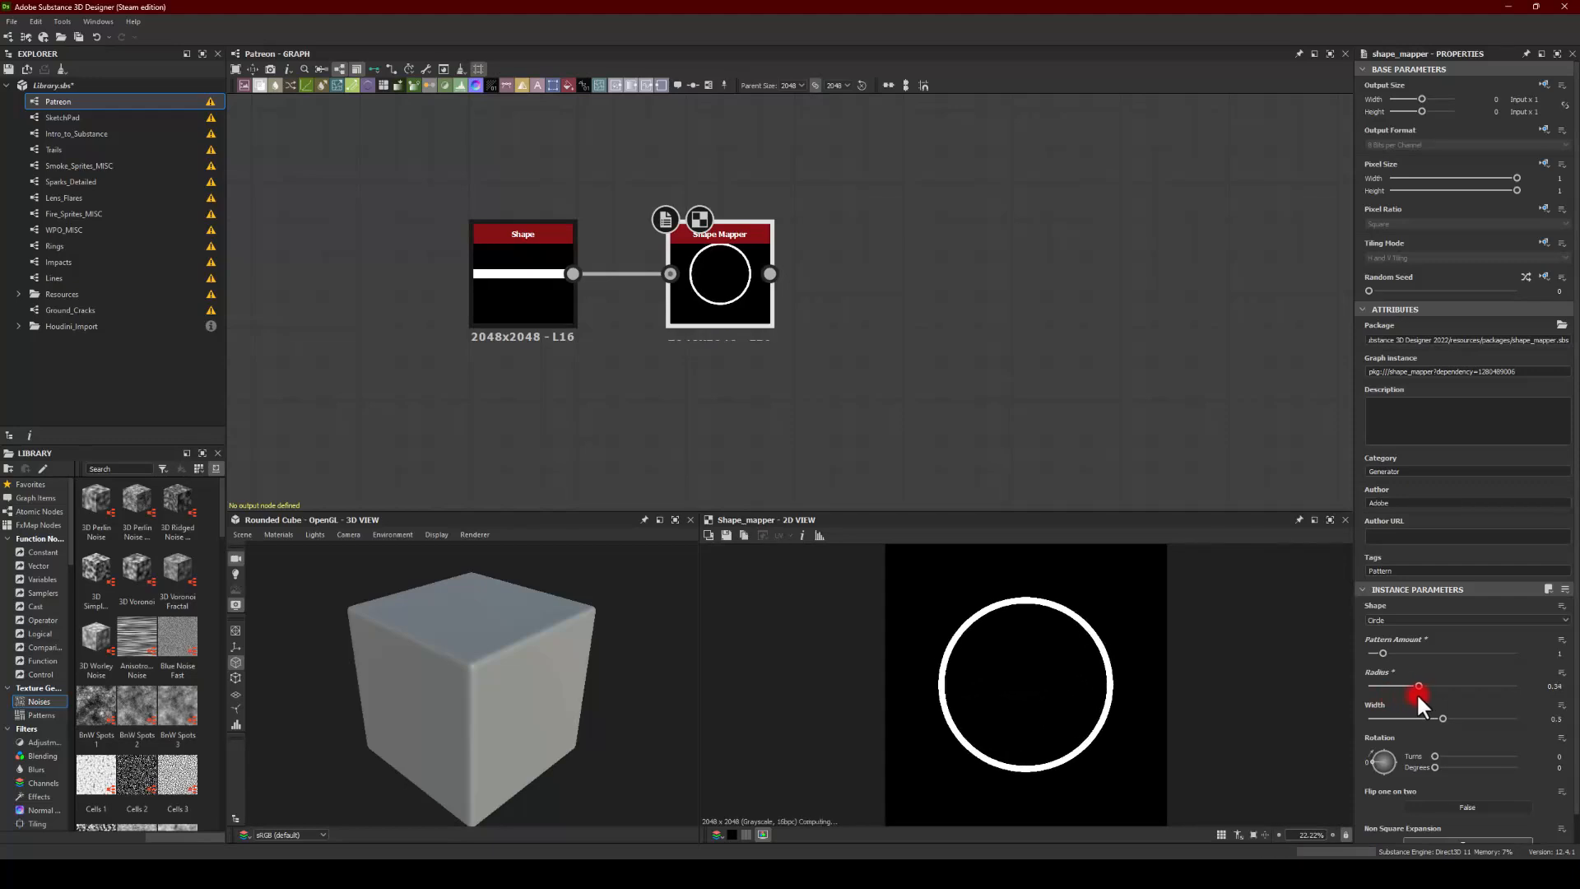
{"action": "key", "text": "ctrl+z"}
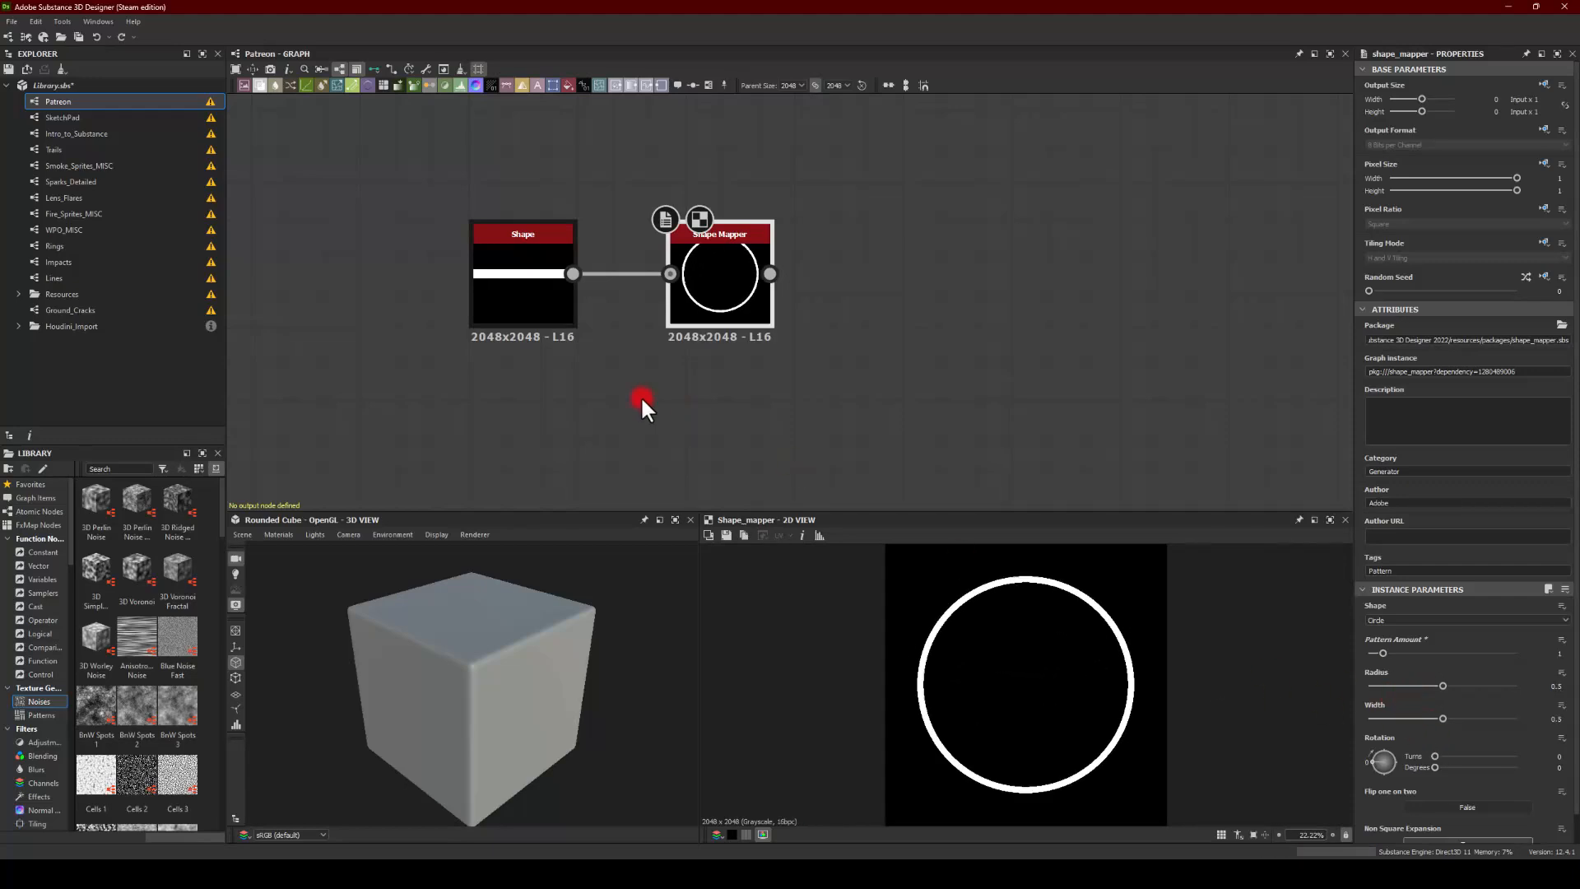
Step: Thicken the ring by setting the source Shape node's Y size to 0.14, keeping its X size at 1
{"action": "left_click", "coordinate": [532, 273]}
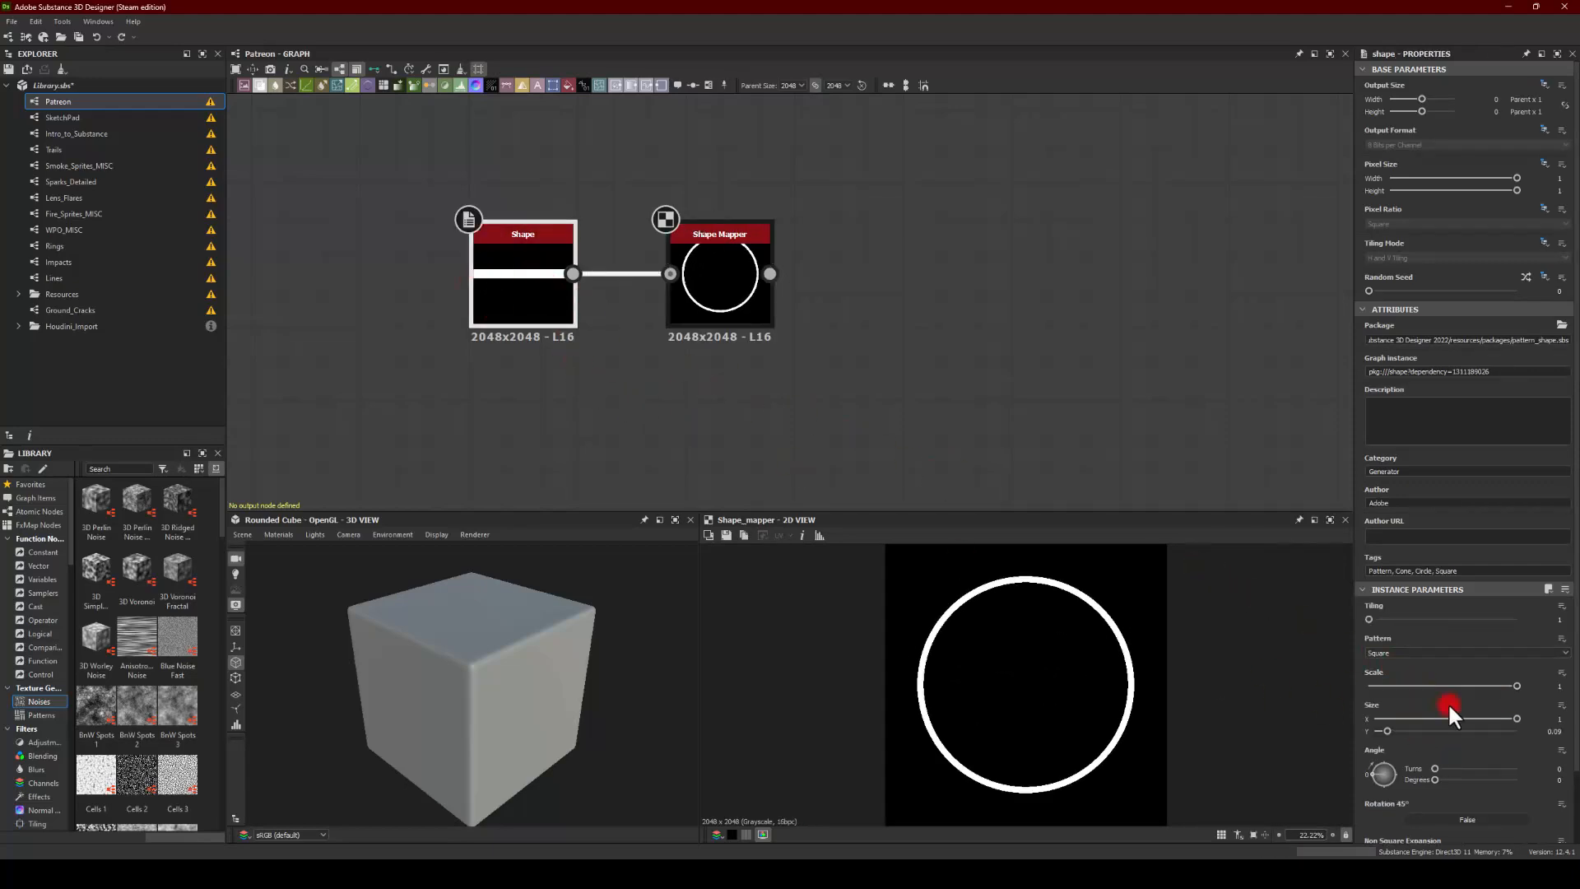
{"action": "mouse_move", "coordinate": [1517, 720]}
{"action": "left_mouse_down"}
{"action": "mouse_move", "coordinate": [1430, 718]}
{"action": "mouse_move", "coordinate": [1517, 720]}
{"action": "left_mouse_up"}
{"action": "mouse_move", "coordinate": [1389, 733]}
{"action": "left_mouse_down"}
{"action": "mouse_move", "coordinate": [1493, 743]}
{"action": "mouse_move", "coordinate": [1392, 737]}
{"action": "left_mouse_up"}
{"action": "left_click_drag", "start_coordinate": [1517, 719], "coordinate": [1552, 721]}
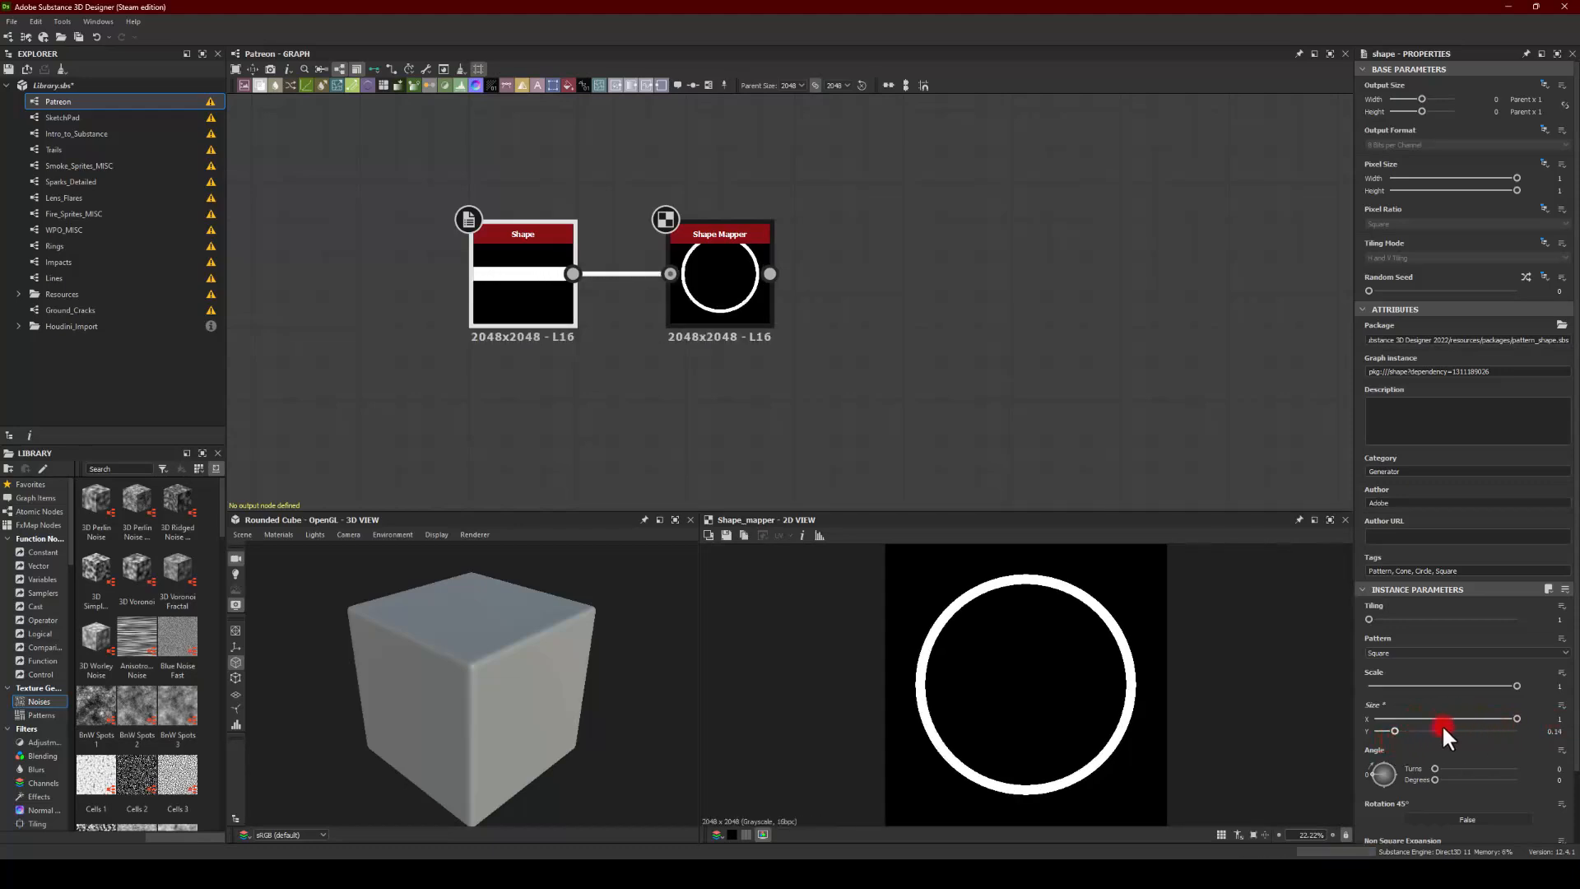
Step: Add a Blur HQ Grayscale node after the Shape Mapper and set its Intensity to 3
{"action": "middle_click_drag", "start_coordinate": [920, 410], "coordinate": [676, 388]}
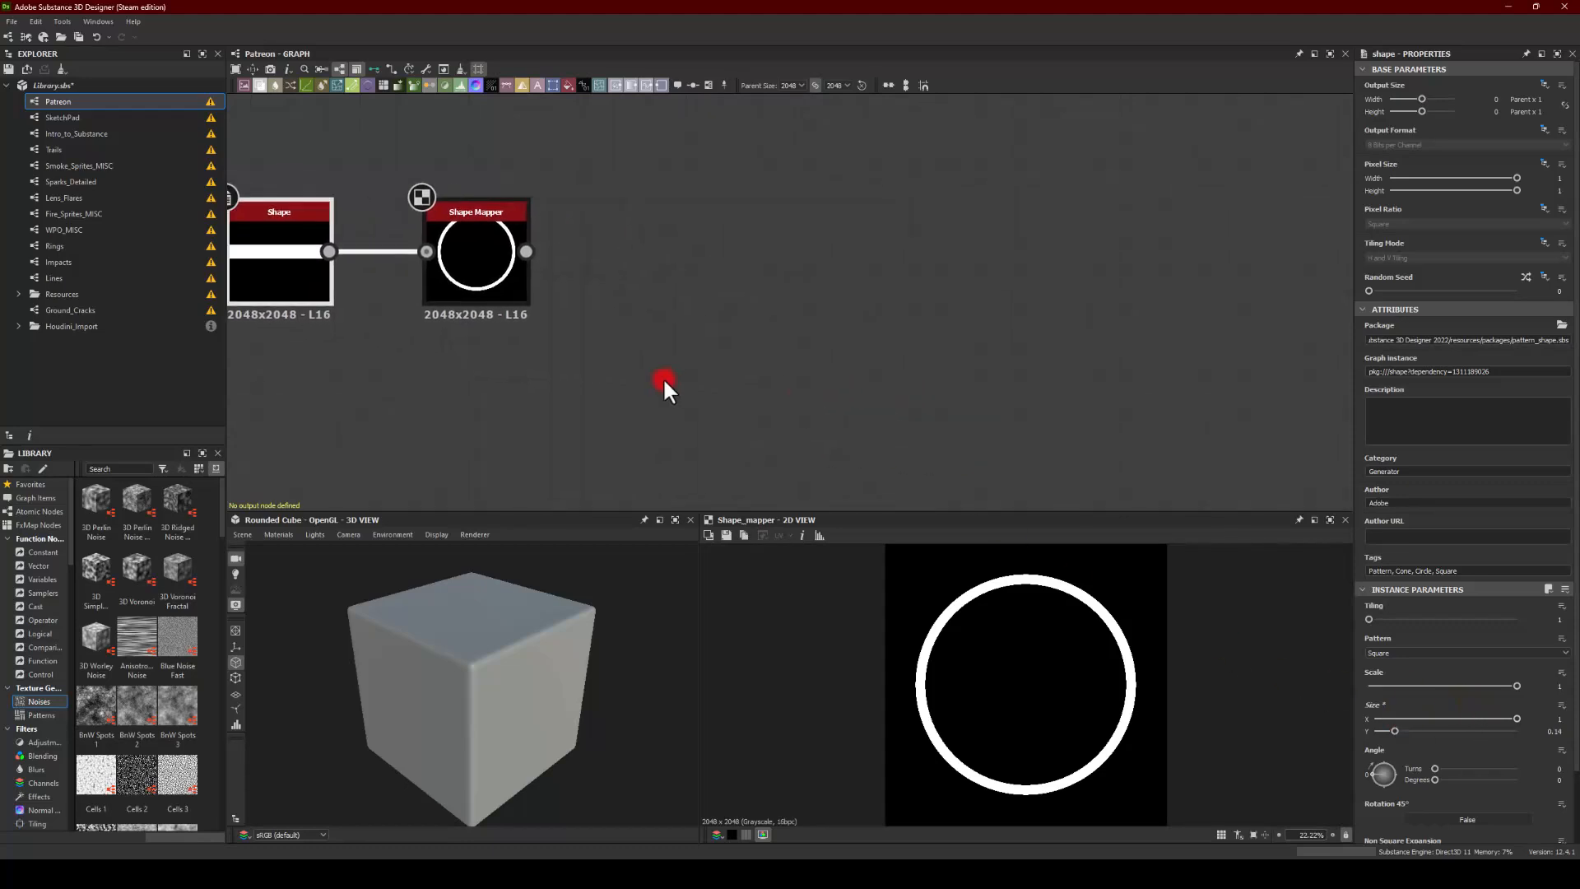
{"action": "left_click_drag", "start_coordinate": [525, 251], "coordinate": [660, 250]}
{"action": "type", "text": "bl"}
{"action": "left_click", "coordinate": [743, 342]}
{"action": "left_click_drag", "start_coordinate": [1461, 620], "coordinate": [1379, 619]}
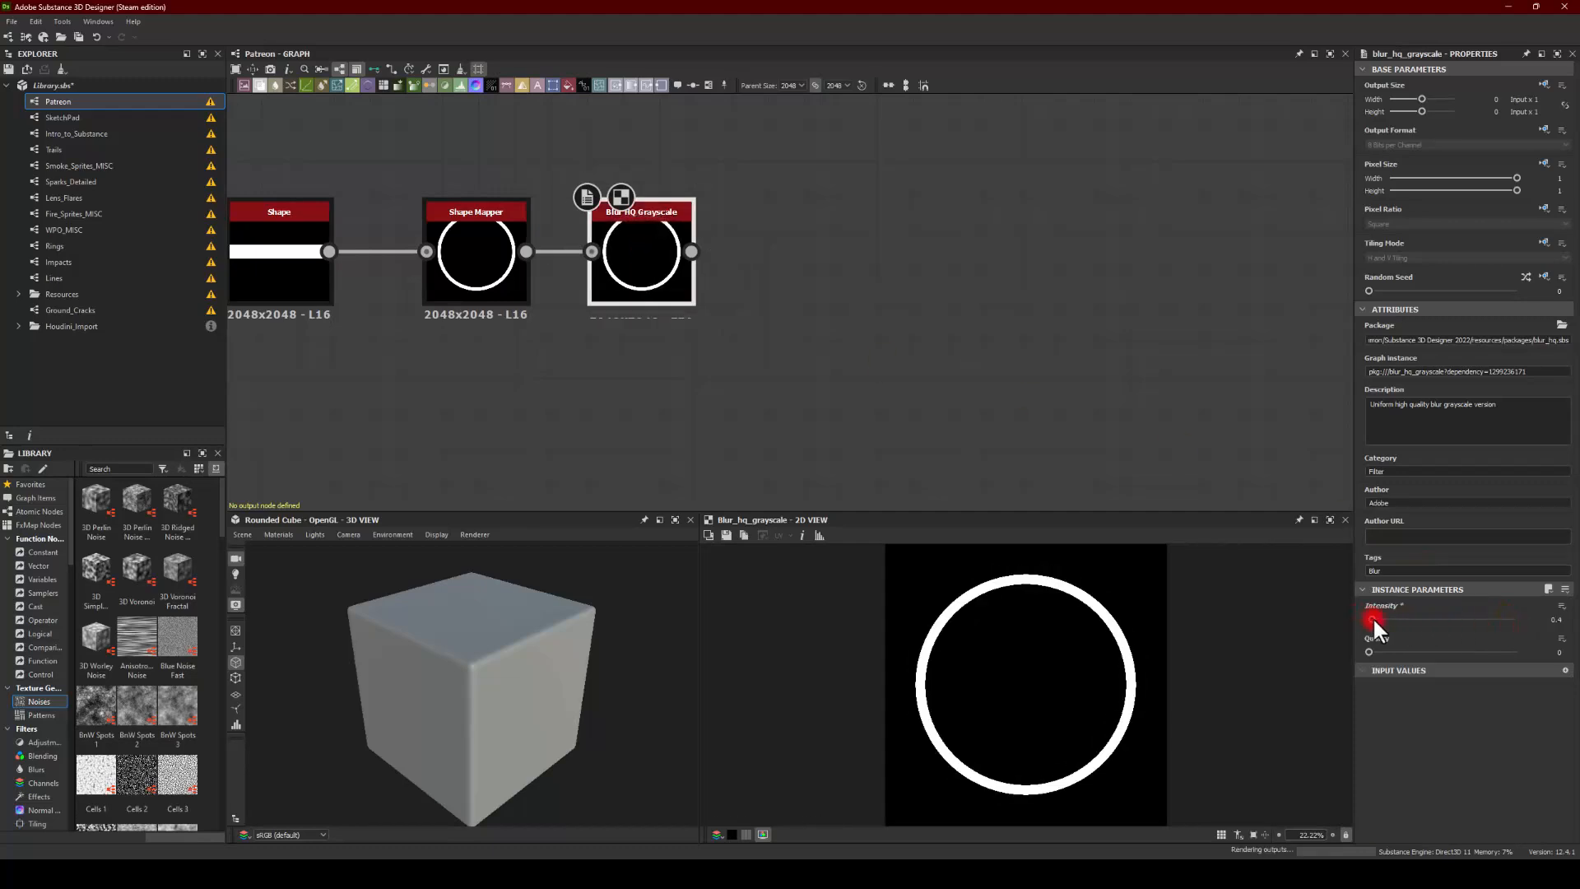
{"action": "type", "text": "3"}
{"action": "key", "text": "Return"}
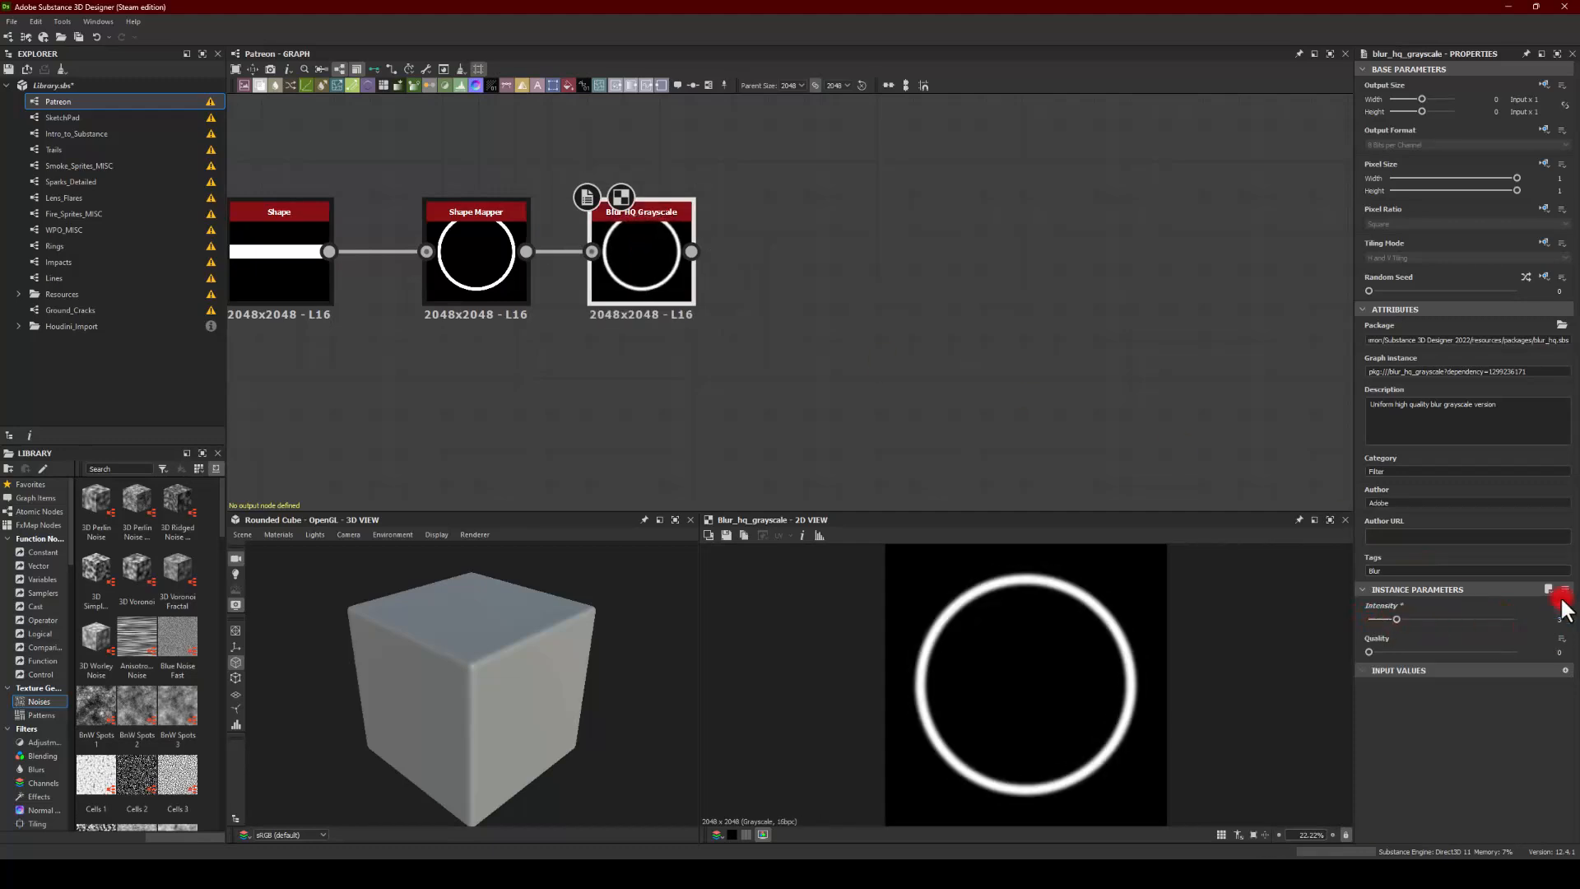
Step: Feed the Blur HQ Grayscale output into a new Slope Blur Grayscale node
{"action": "middle_click_drag", "start_coordinate": [710, 273], "coordinate": [510, 252]}
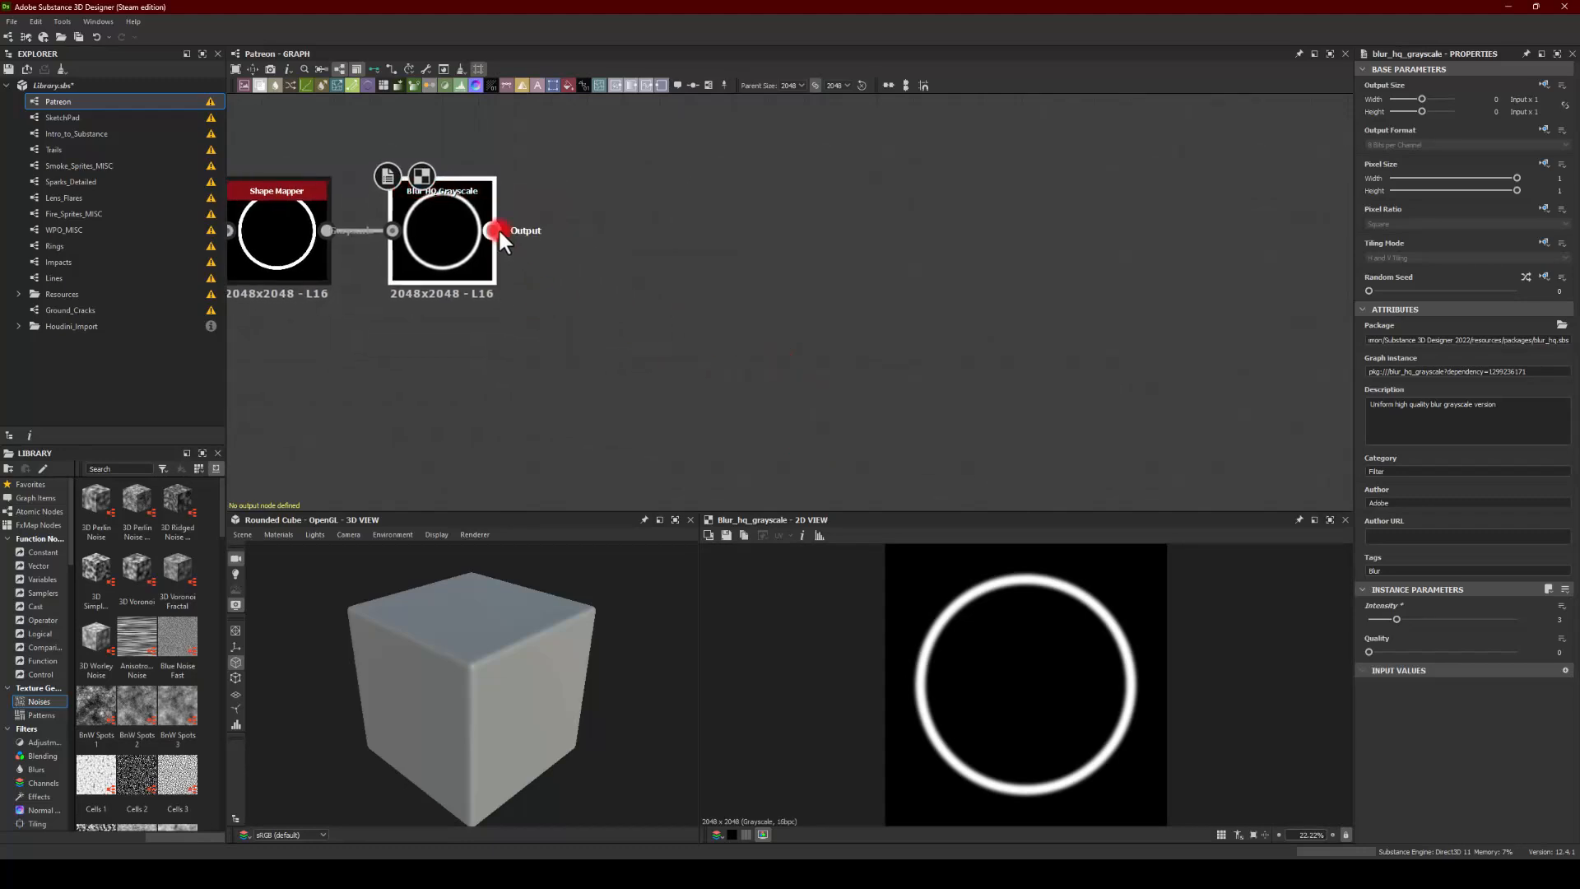
{"action": "left_click_drag", "start_coordinate": [493, 231], "coordinate": [686, 281]}
{"action": "type", "text": "slo"}
{"action": "key", "text": "Return"}
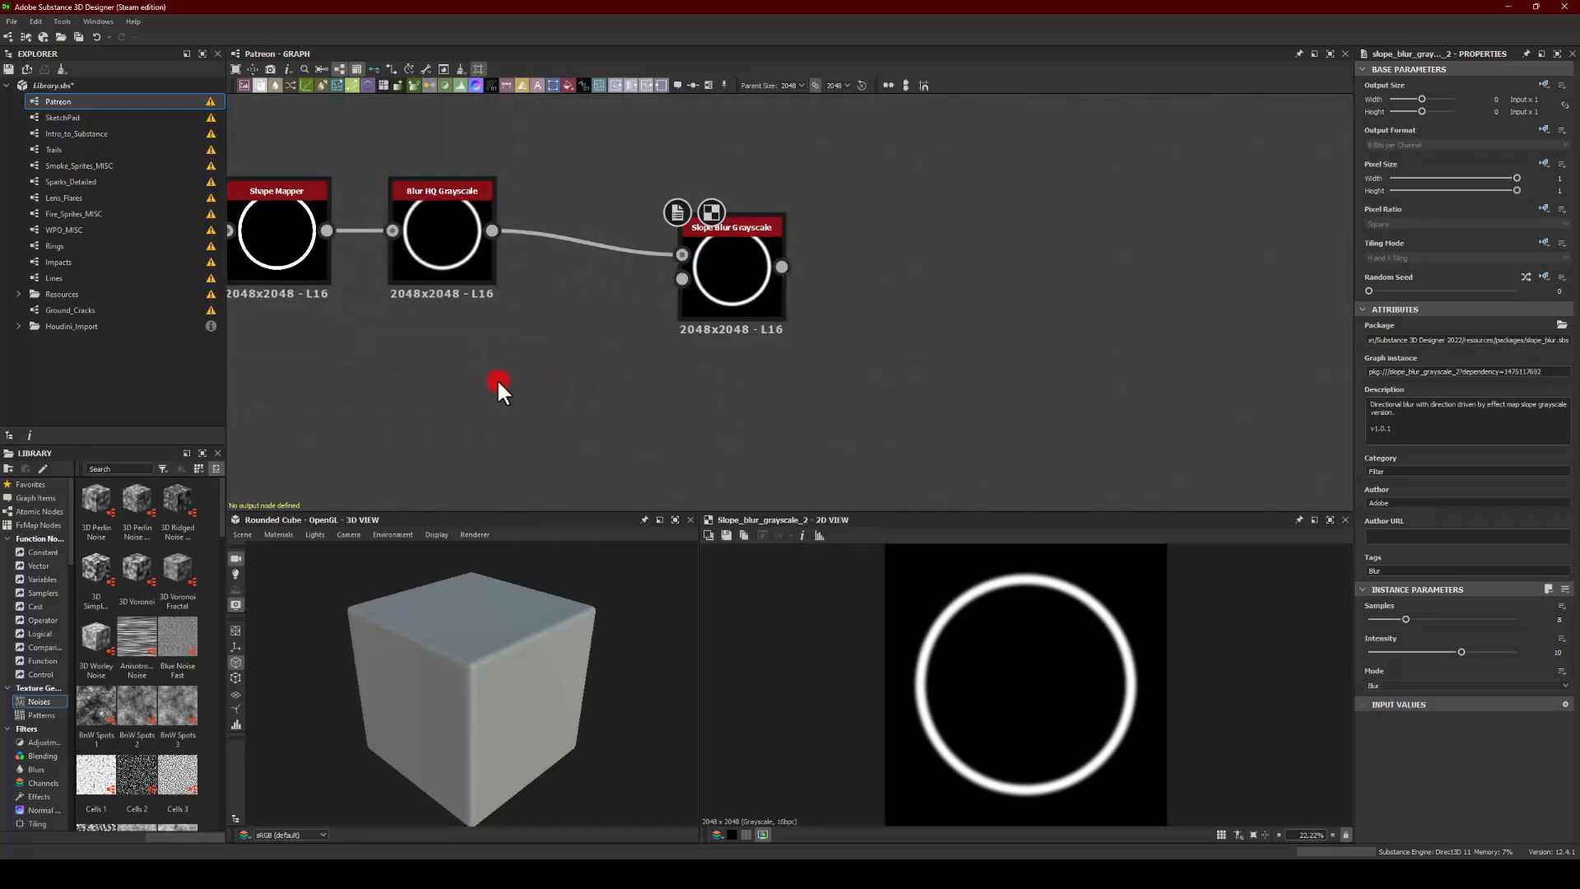
Step: Add a Shape node with the Paraboloid pattern, connect it to the Slope Blur's slope input and align it below the blur node
{"action": "key", "text": "space"}
{"action": "type", "text": "sha"}
{"action": "left_click", "coordinate": [537, 408]}
{"action": "left_click", "coordinate": [1396, 652]}
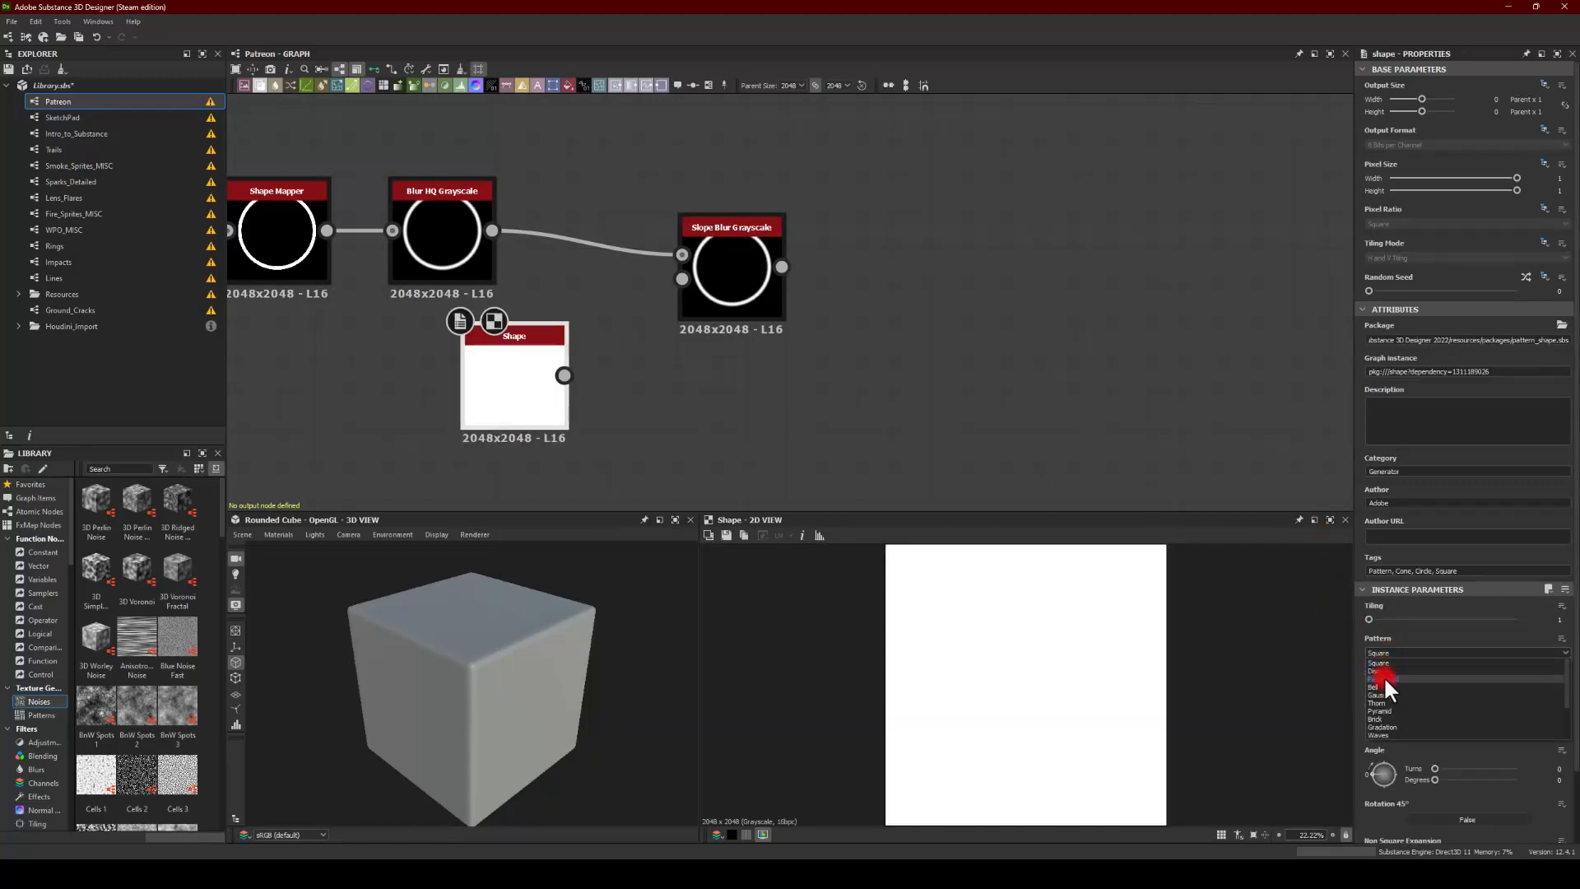
{"action": "left_click", "coordinate": [1384, 676]}
{"action": "left_click_drag", "start_coordinate": [566, 377], "coordinate": [700, 251]}
{"action": "left_click", "coordinate": [735, 261]}
{"action": "left_click_drag", "start_coordinate": [472, 387], "coordinate": [447, 380]}
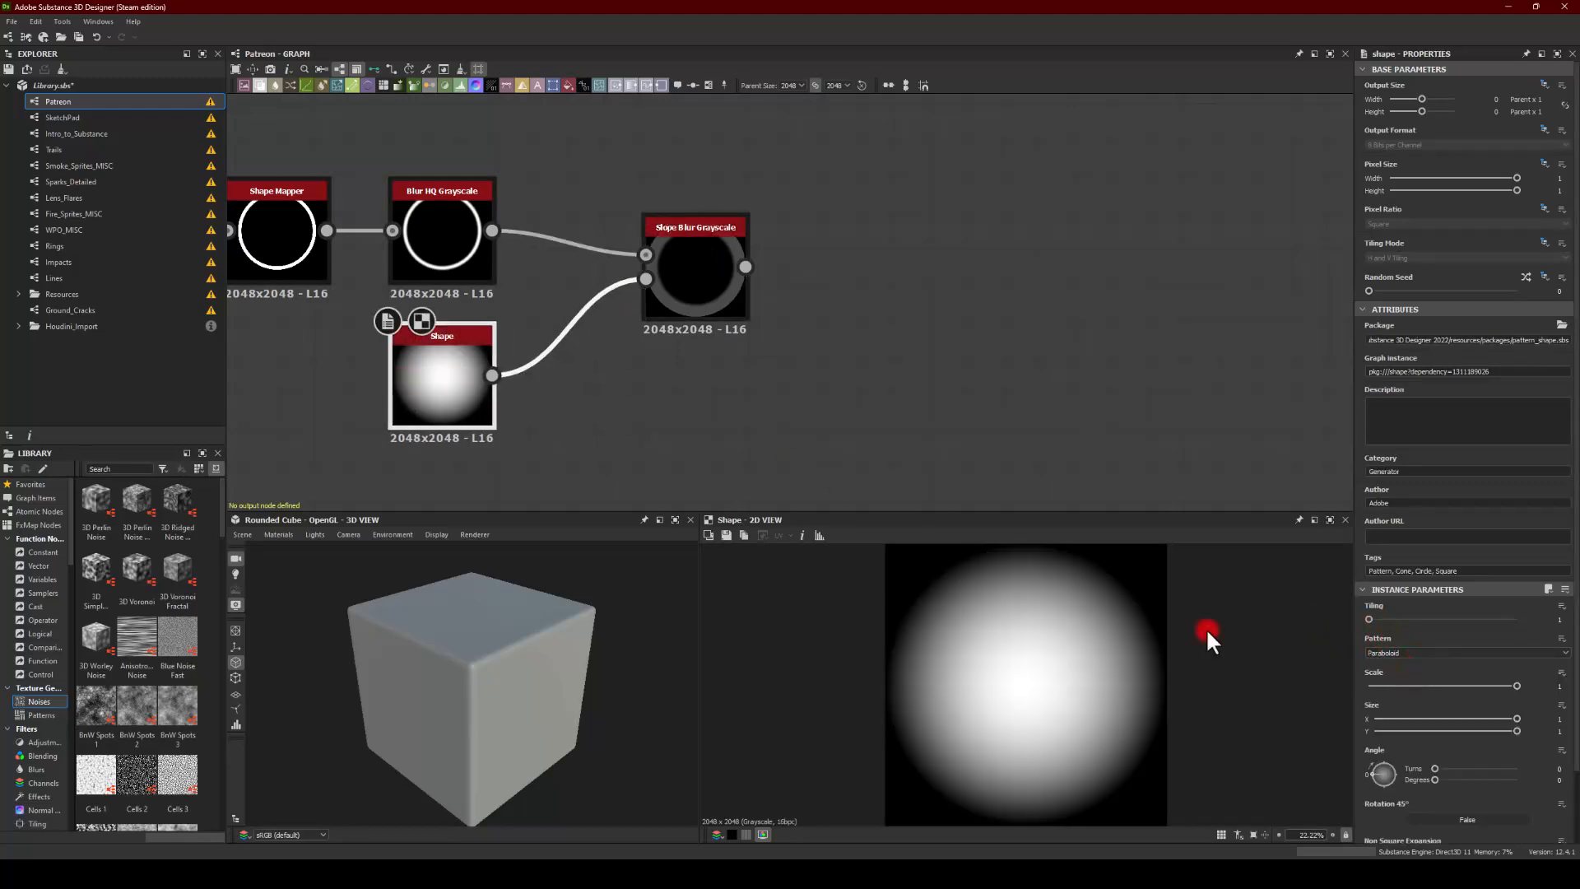
Step: Set the Slope Blur Grayscale to 32 samples, intensity 7.1 and Max mode
{"action": "left_click", "coordinate": [703, 265]}
{"action": "left_click_drag", "start_coordinate": [1399, 619], "coordinate": [1575, 618]}
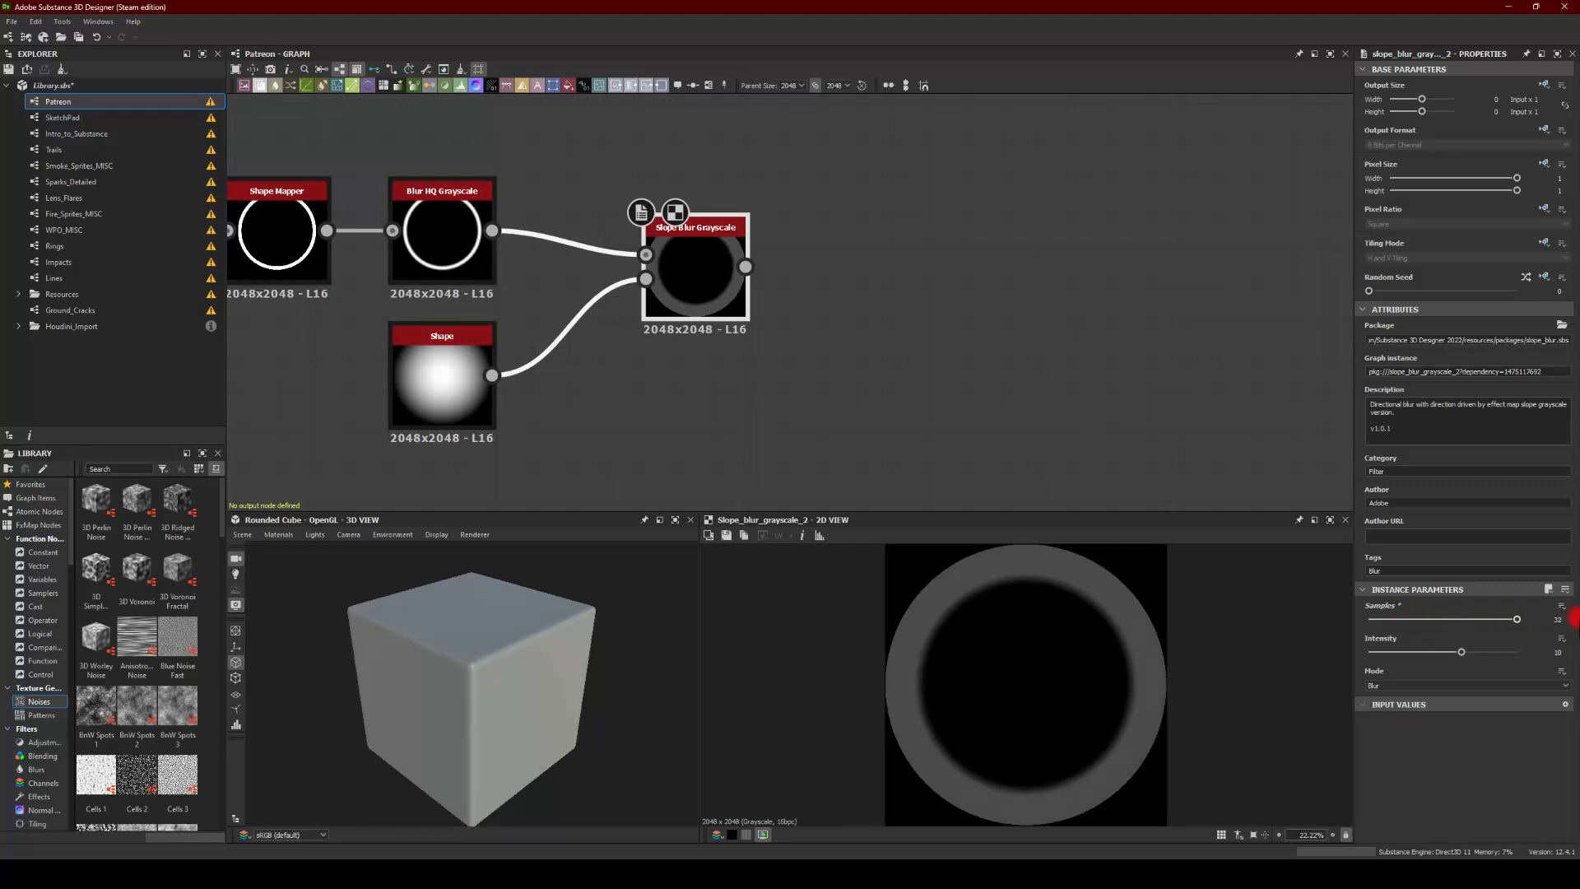
{"action": "mouse_move", "coordinate": [1455, 655]}
{"action": "left_mouse_down"}
{"action": "mouse_move", "coordinate": [1466, 650]}
{"action": "mouse_move", "coordinate": [1389, 646]}
{"action": "mouse_move", "coordinate": [1435, 644]}
{"action": "mouse_move", "coordinate": [1425, 669]}
{"action": "mouse_move", "coordinate": [1434, 647]}
{"action": "left_mouse_up"}
{"action": "left_click", "coordinate": [1386, 686]}
{"action": "left_click", "coordinate": [1383, 703]}
{"action": "left_click", "coordinate": [1401, 686]}
{"action": "left_click", "coordinate": [1382, 708]}
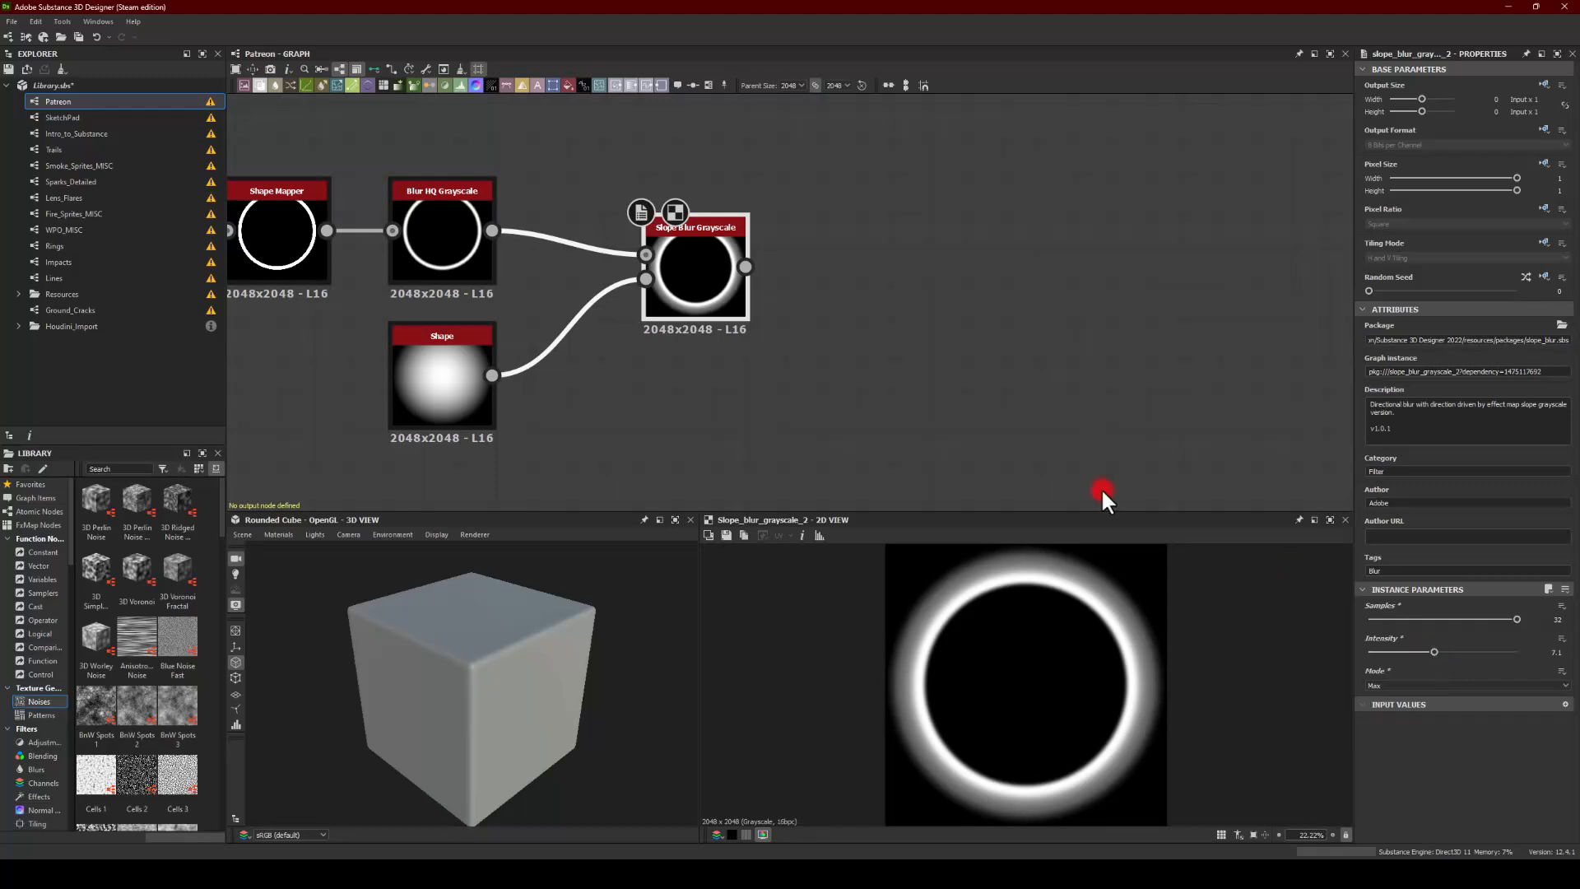
Step: Add a Transformation 2D node after the Slope Blur Grayscale and line it up beside that node
{"action": "left_click_drag", "start_coordinate": [838, 290], "coordinate": [859, 296]}
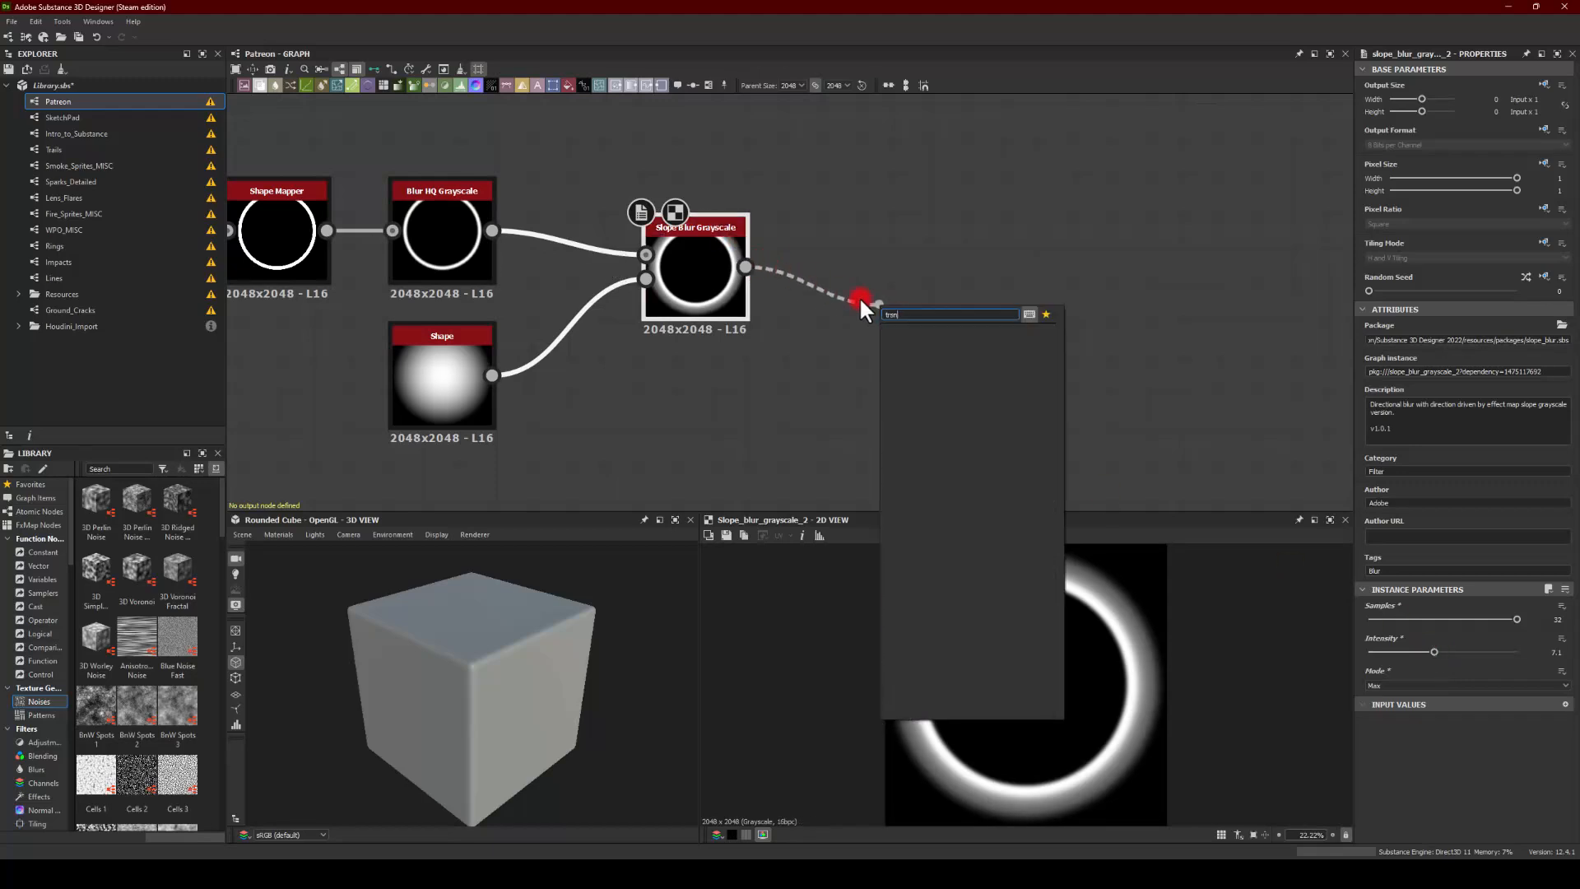
{"action": "type", "text": "trans"}
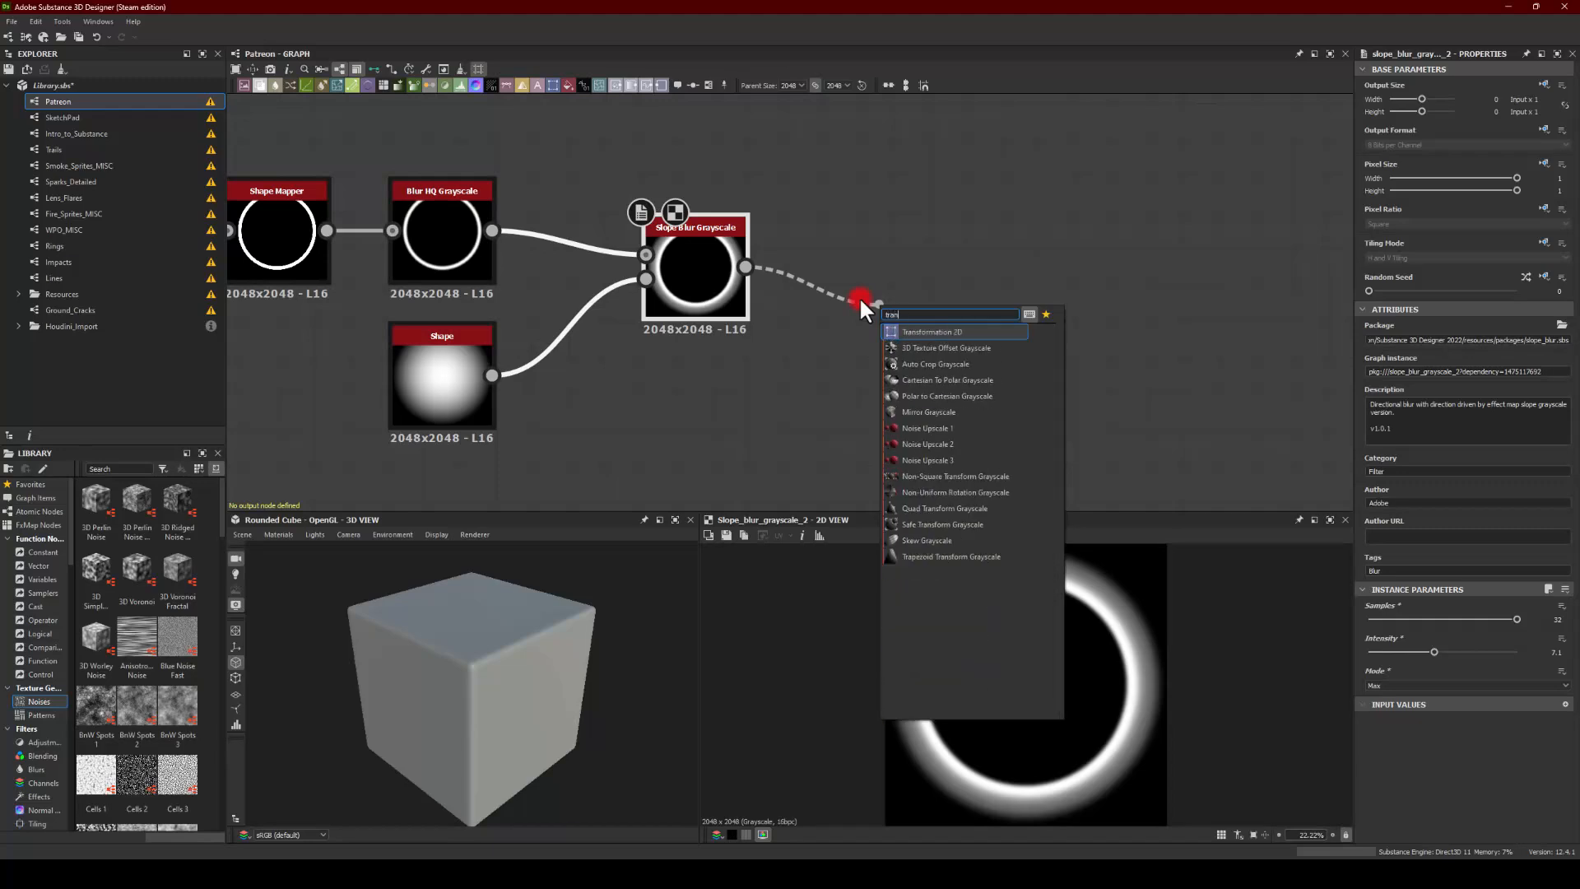
{"action": "key", "text": "Return"}
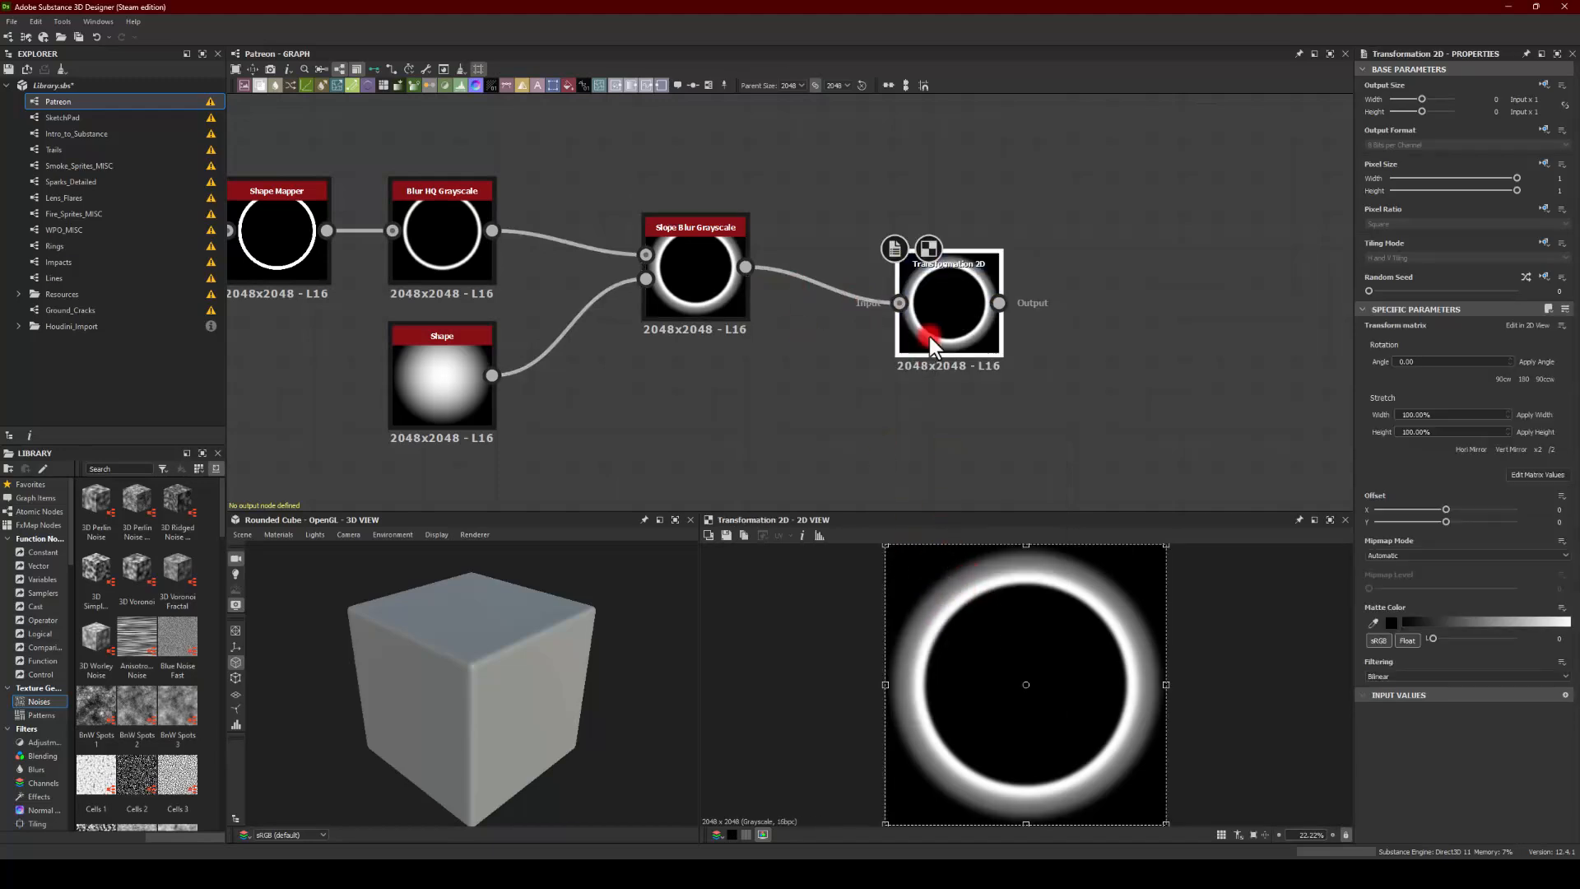
{"action": "left_click_drag", "start_coordinate": [963, 296], "coordinate": [891, 260]}
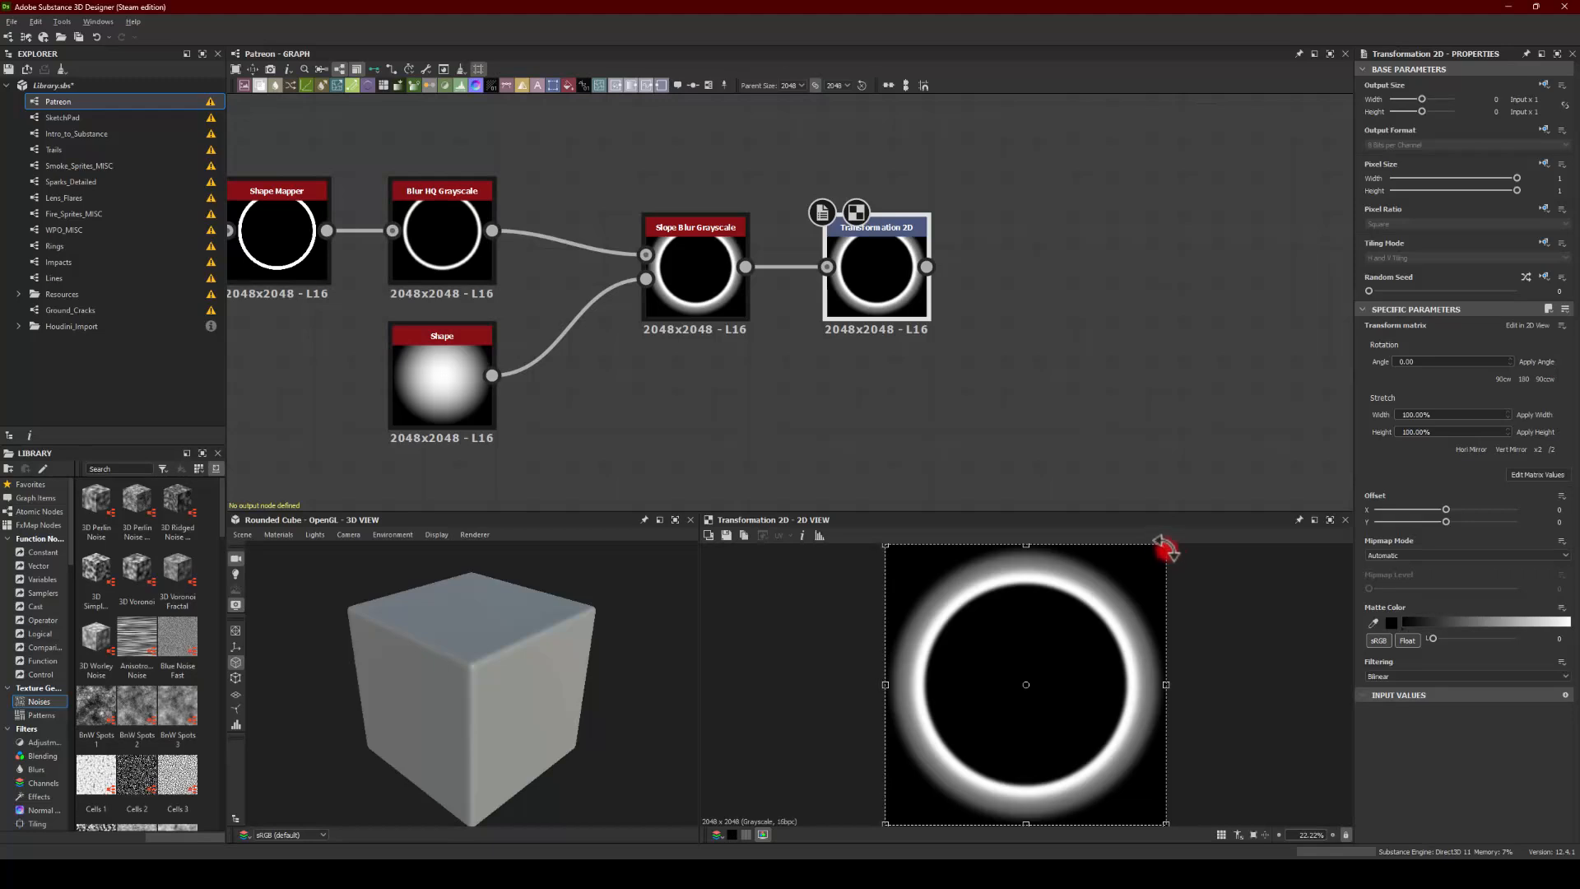
Step: Scale the ring down slightly around its centre in Transformation 2D and override its Tiling Mode with No Tiling
{"action": "left_click_drag", "start_coordinate": [1164, 545], "coordinate": [1125, 570]}
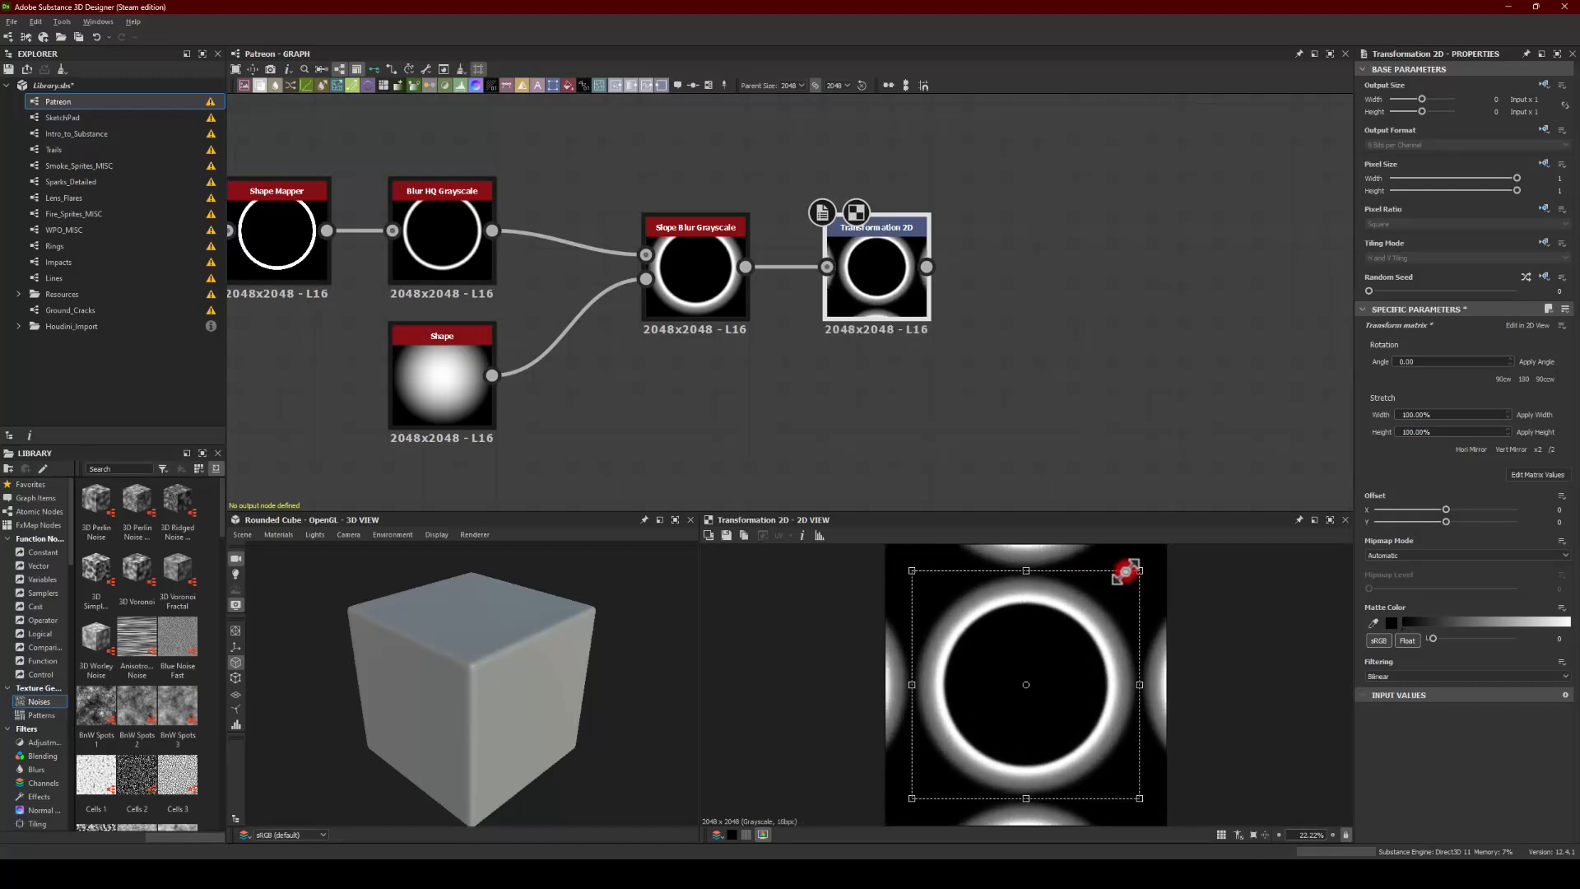
{"action": "left_click", "coordinate": [1539, 246]}
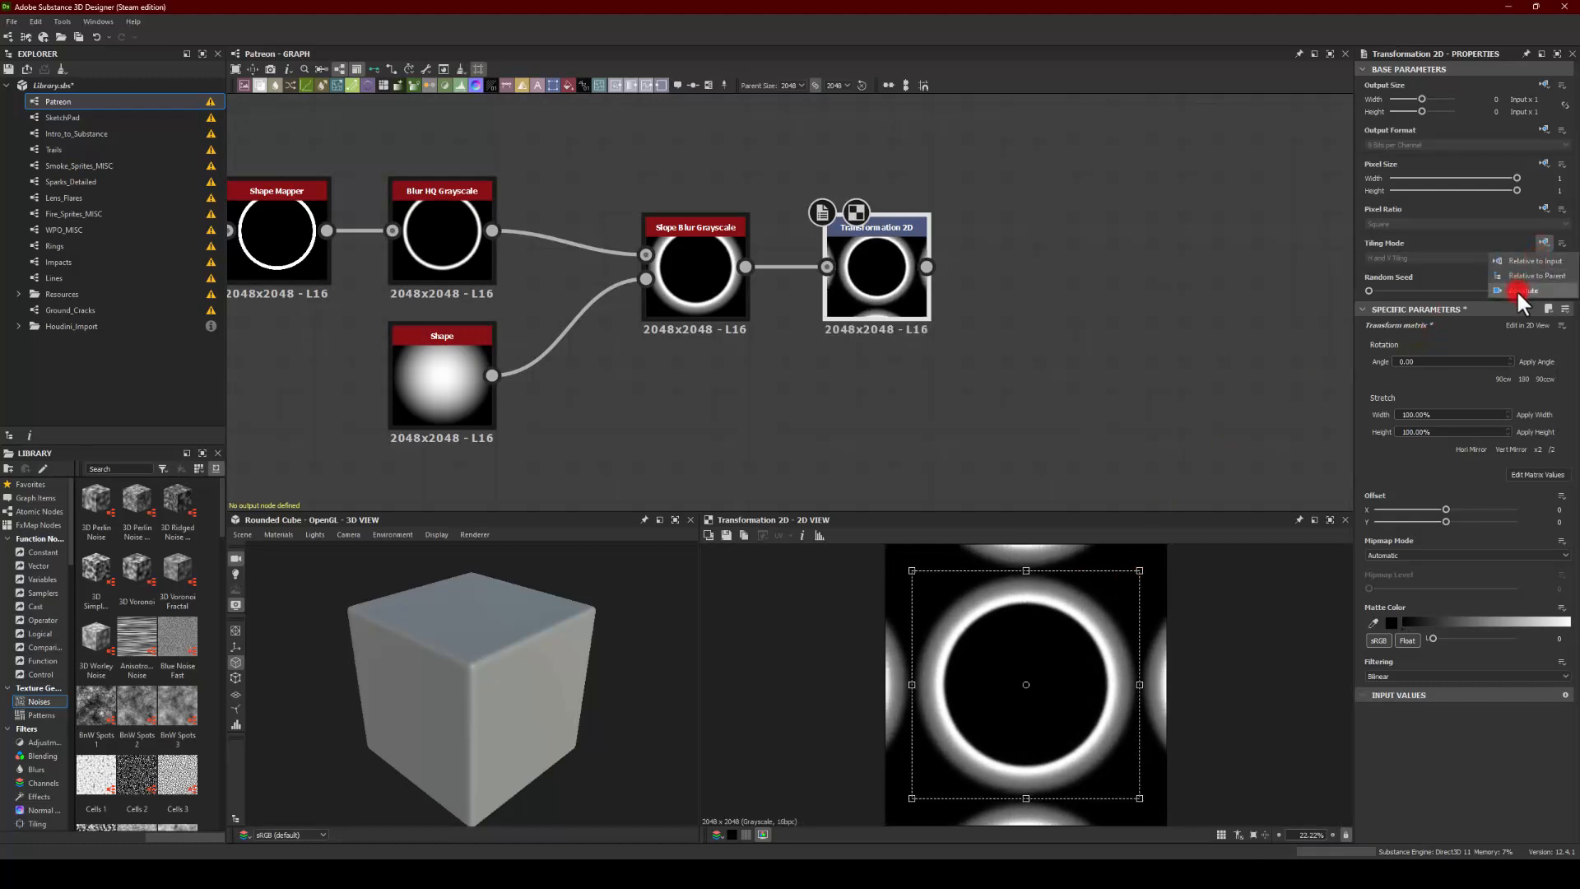
{"action": "left_click", "coordinate": [1399, 260]}
{"action": "left_click", "coordinate": [1395, 267]}
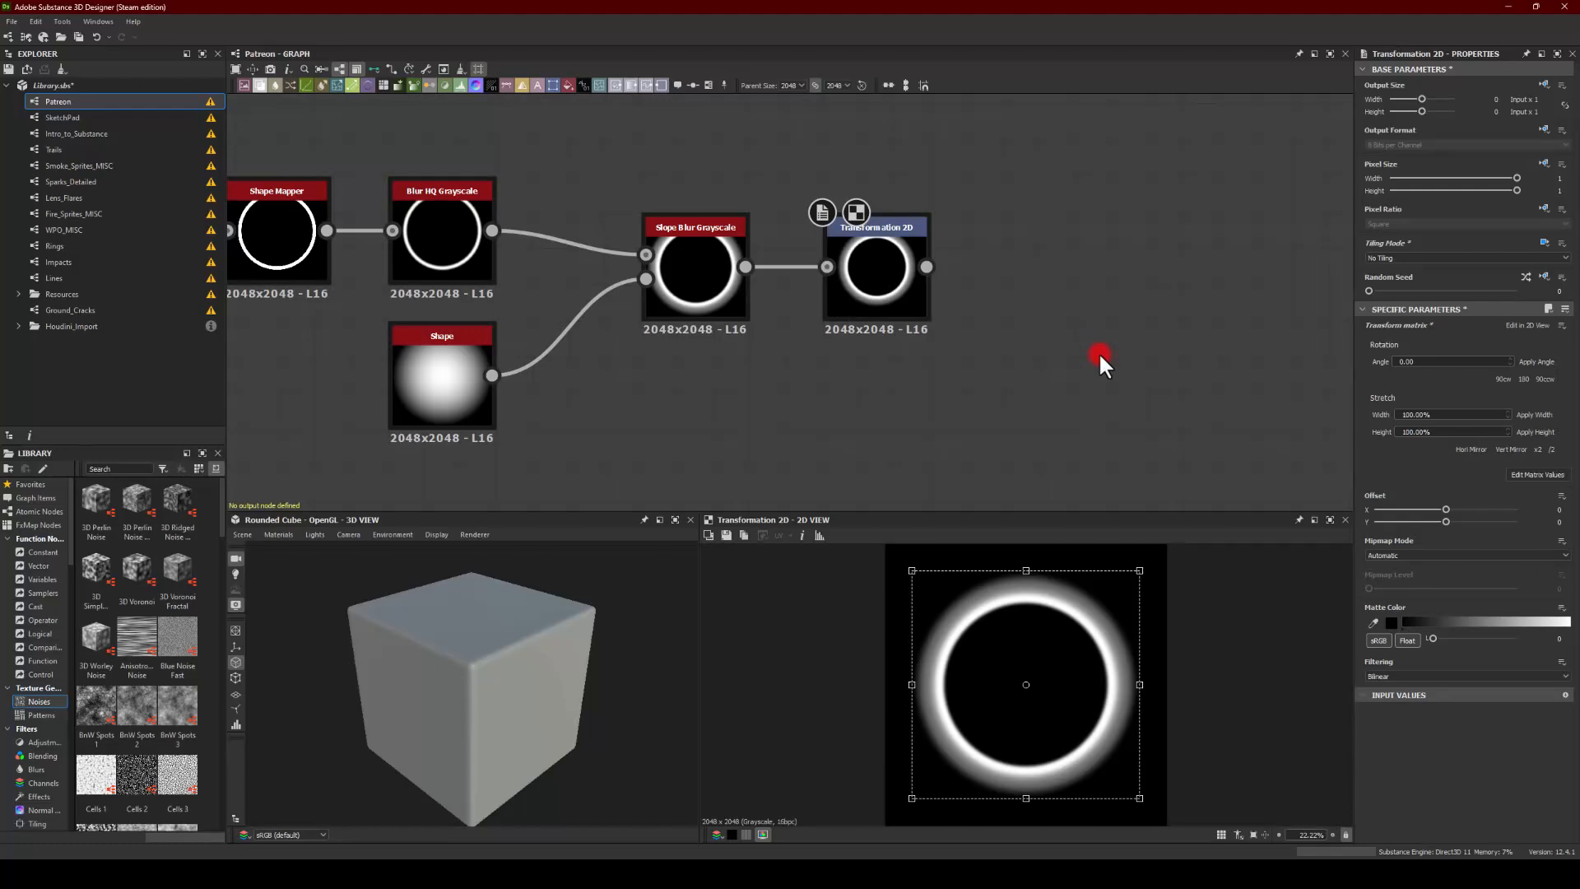
Step: Duplicate the Slope Blur Grayscale node and connect the Transformation 2D output to the copy's grayscale input
{"action": "middle_click_drag", "start_coordinate": [978, 257], "coordinate": [780, 245]}
{"action": "left_click", "coordinate": [507, 262]}
{"action": "key", "text": "ctrl+c"}
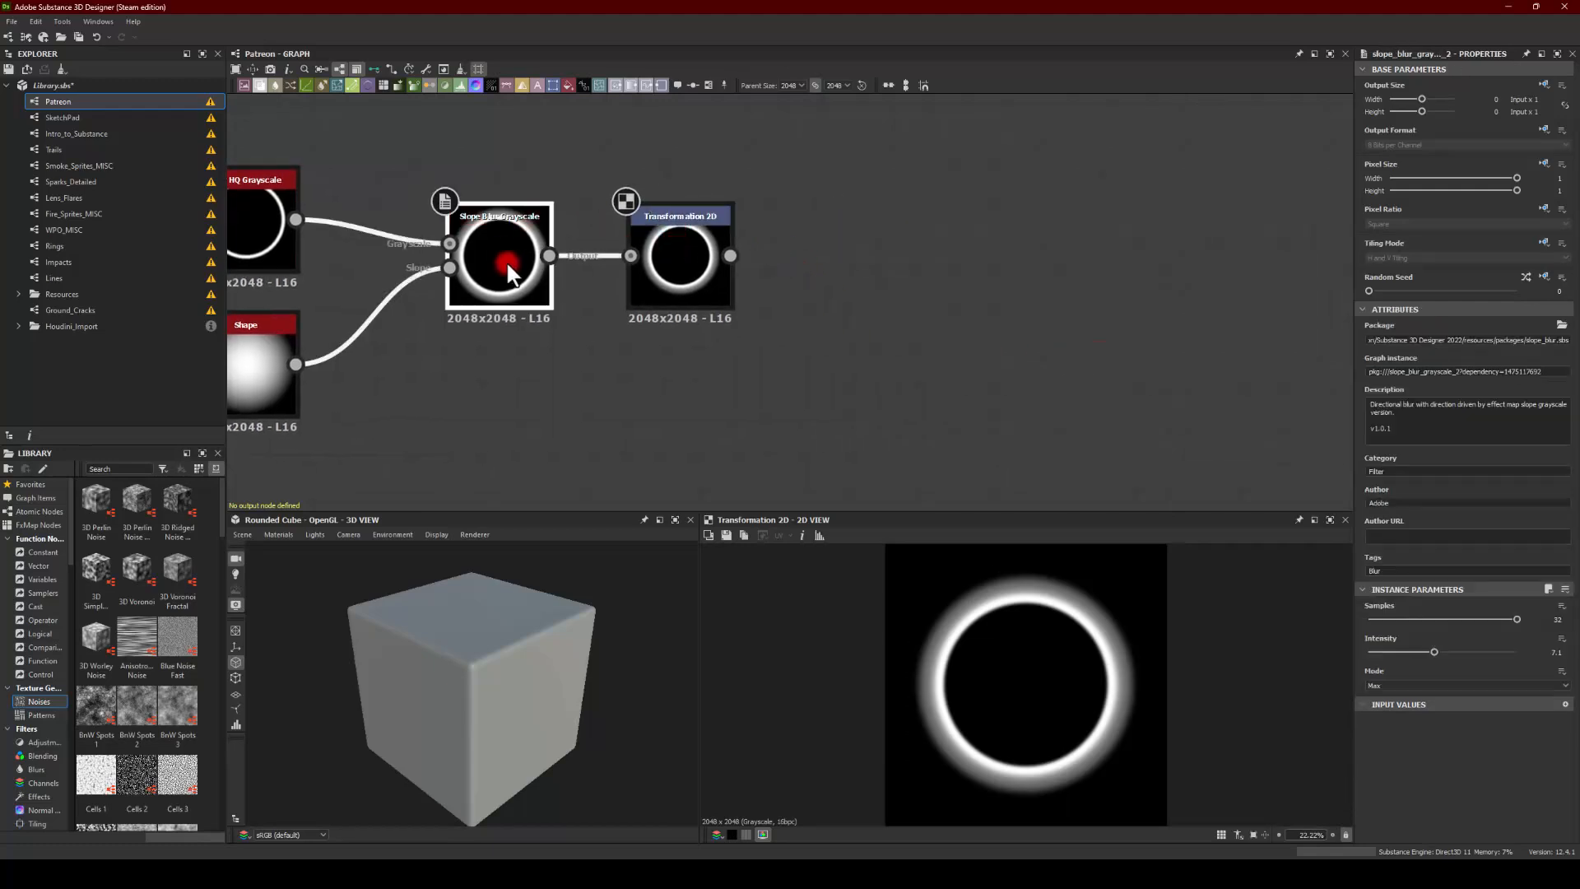
{"action": "left_click", "coordinate": [831, 262]}
{"action": "key", "text": "ctrl+v"}
{"action": "double_click", "coordinate": [739, 257]}
{"action": "left_click_drag", "start_coordinate": [740, 262], "coordinate": [812, 302]}
{"action": "left_click_drag", "start_coordinate": [863, 299], "coordinate": [899, 314]}
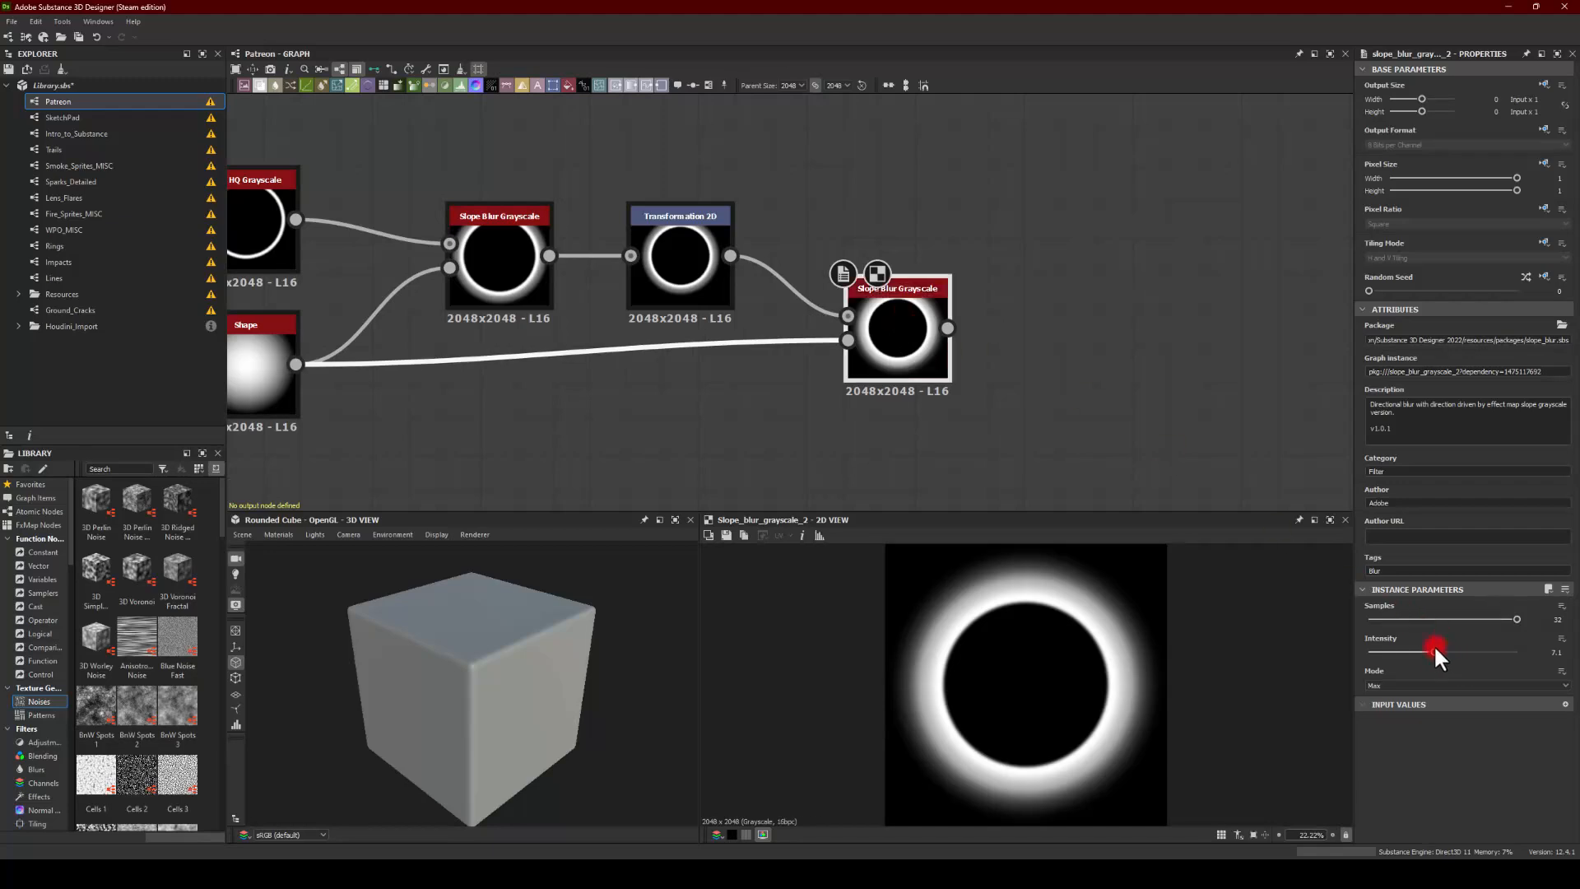
Step: Set the second Slope Blur's intensity to 8.1 and move the node lower in the graph
{"action": "mouse_move", "coordinate": [1434, 650]}
{"action": "left_mouse_down"}
{"action": "mouse_move", "coordinate": [1468, 652]}
{"action": "mouse_move", "coordinate": [1444, 650]}
{"action": "left_mouse_up"}
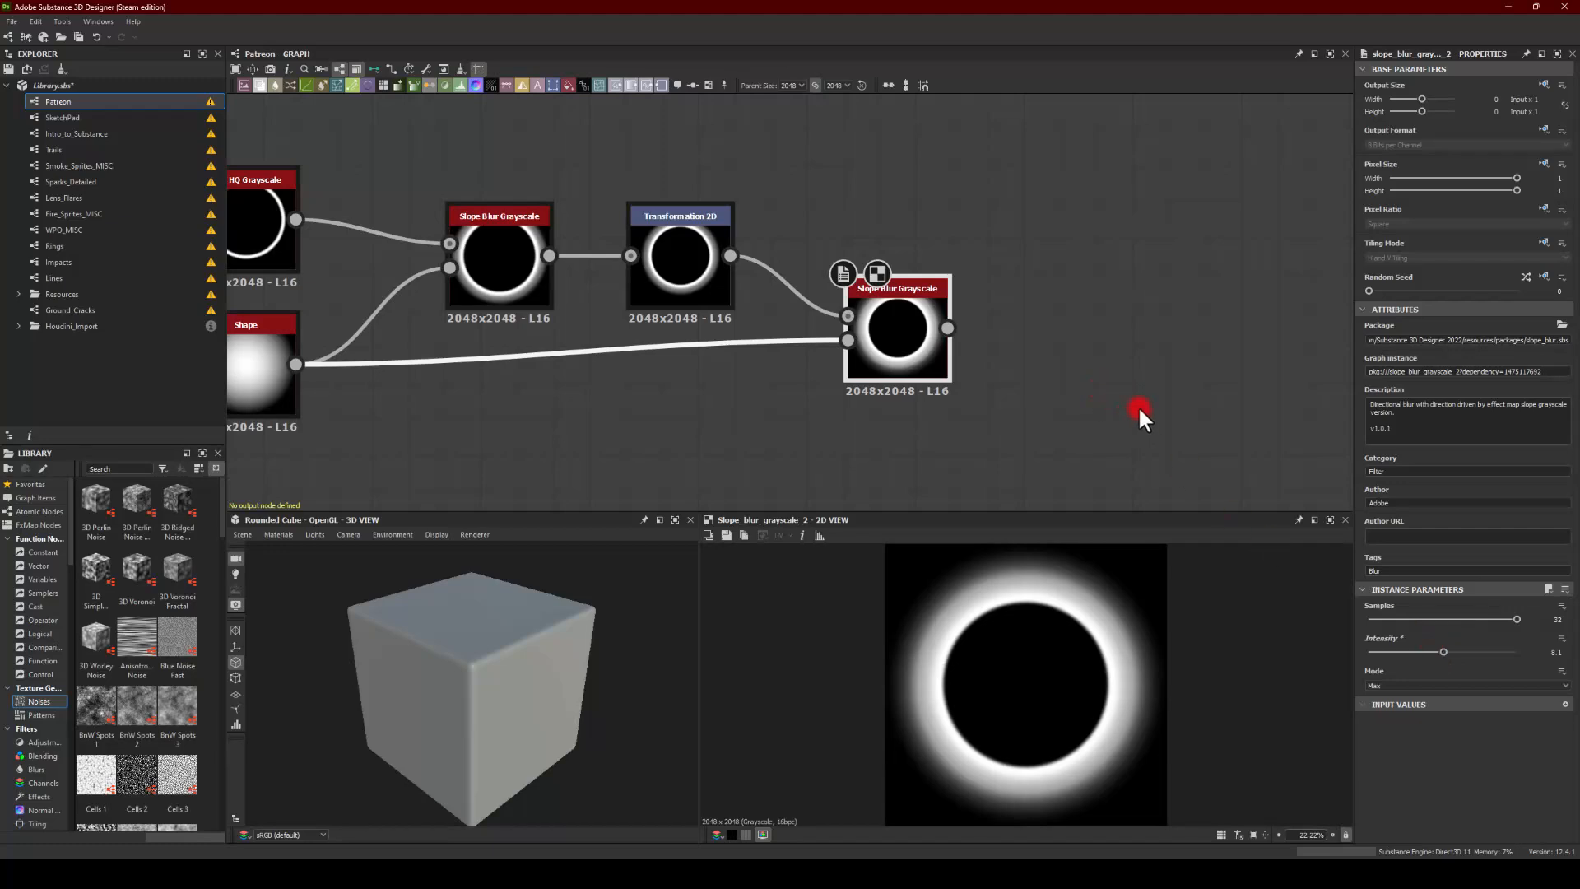
{"action": "middle_click_drag", "start_coordinate": [1139, 407], "coordinate": [945, 350]}
{"action": "left_click_drag", "start_coordinate": [694, 278], "coordinate": [693, 378]}
Step: Try the Blur and Min modes on the second Slope Blur, returning it to Max
{"action": "left_click", "coordinate": [1383, 684]}
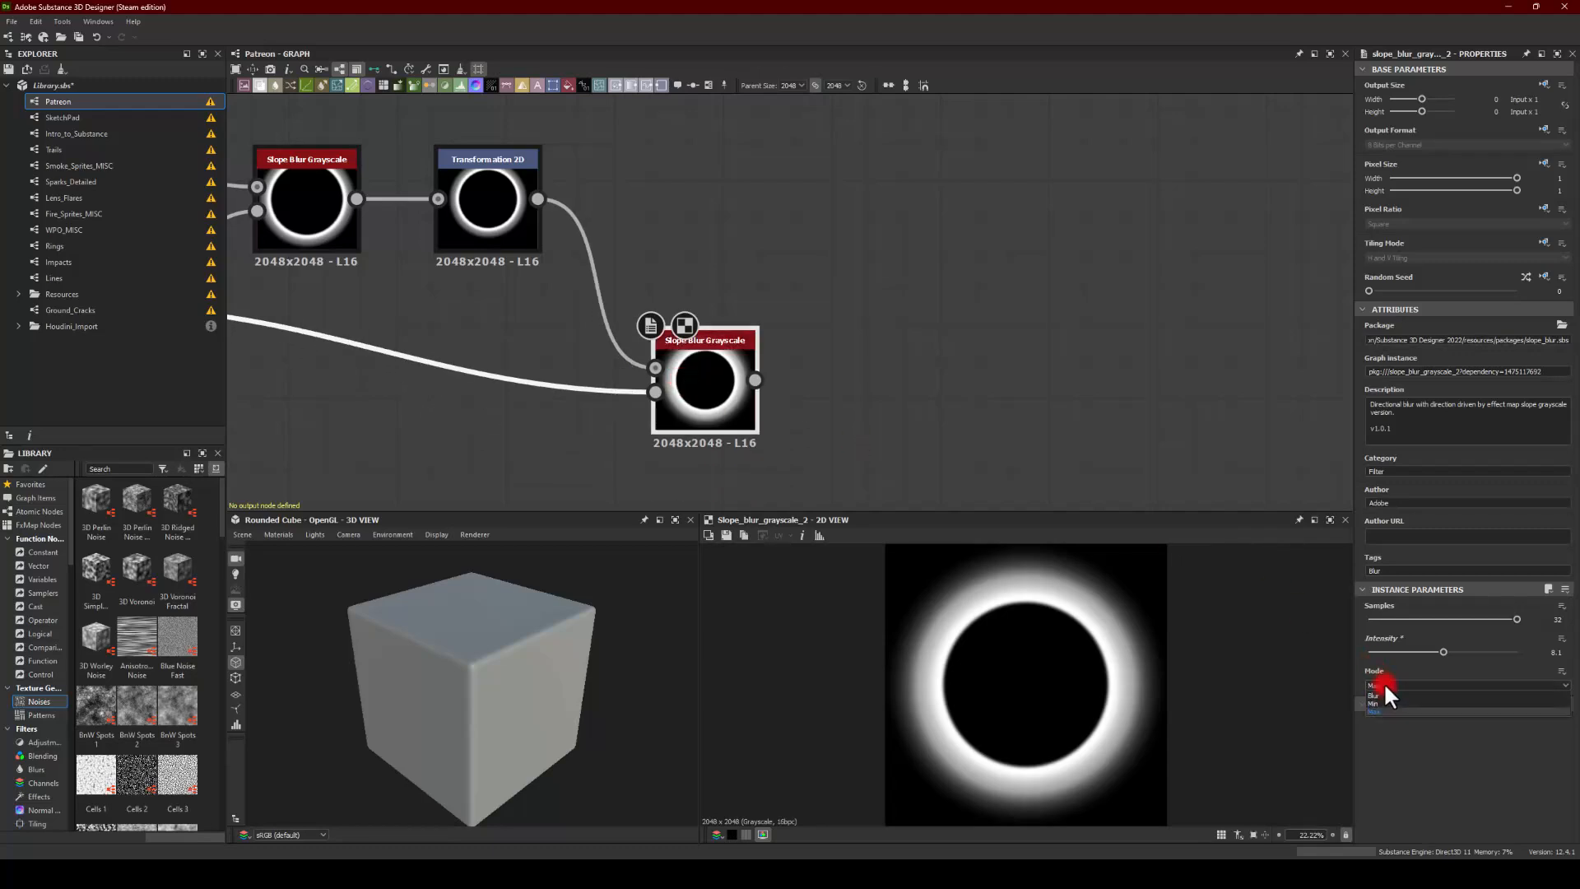
{"action": "left_click", "coordinate": [1381, 695]}
{"action": "left_click", "coordinate": [1376, 685]}
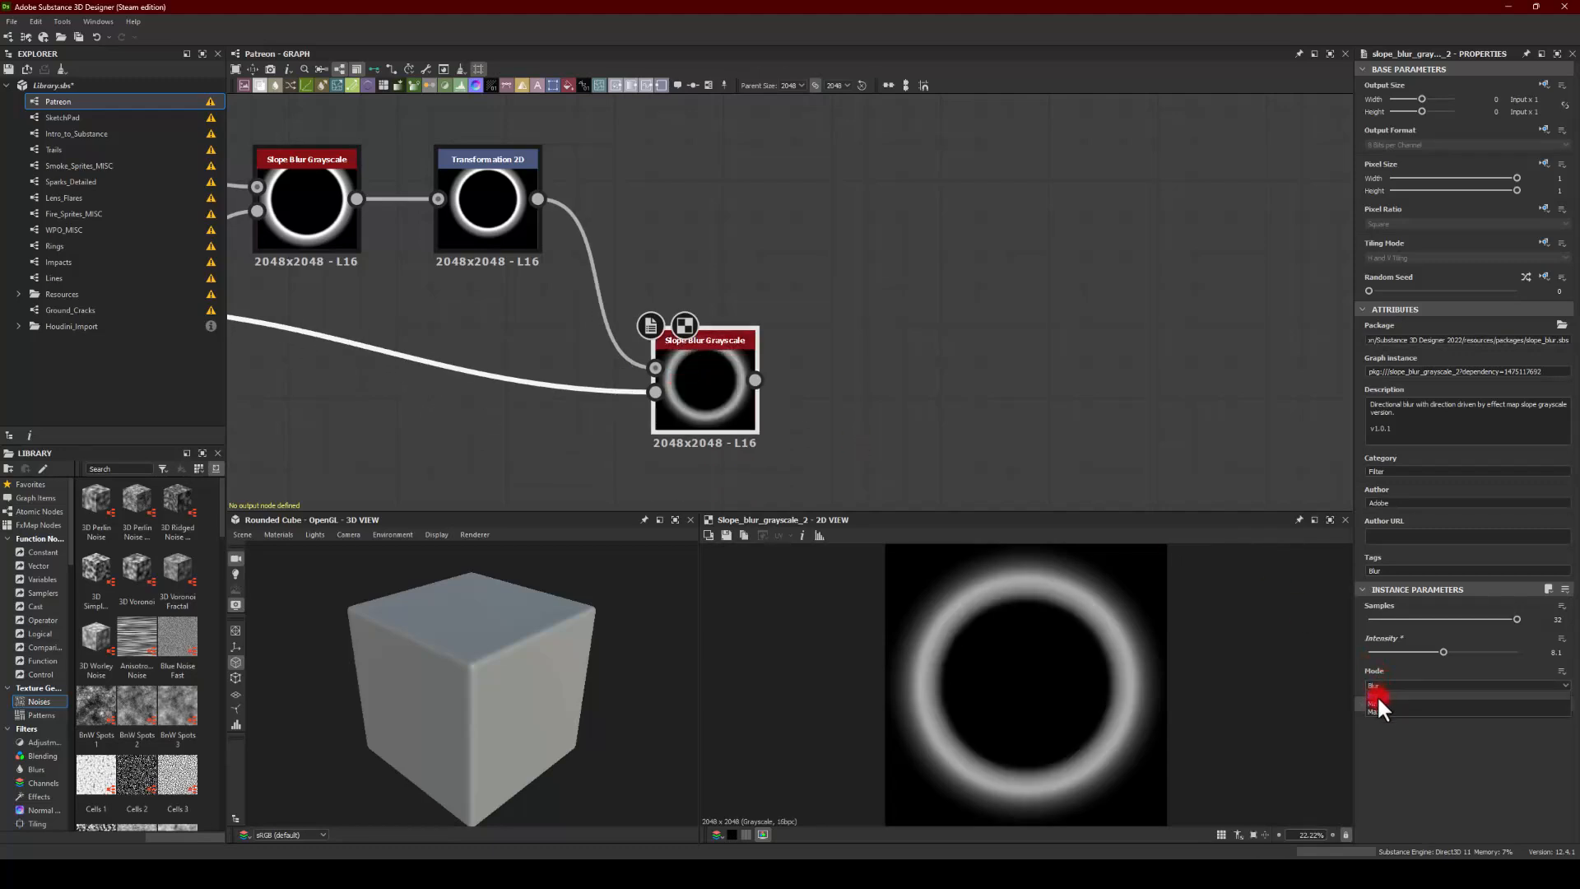
{"action": "left_click", "coordinate": [1377, 703]}
{"action": "left_click", "coordinate": [1375, 685]}
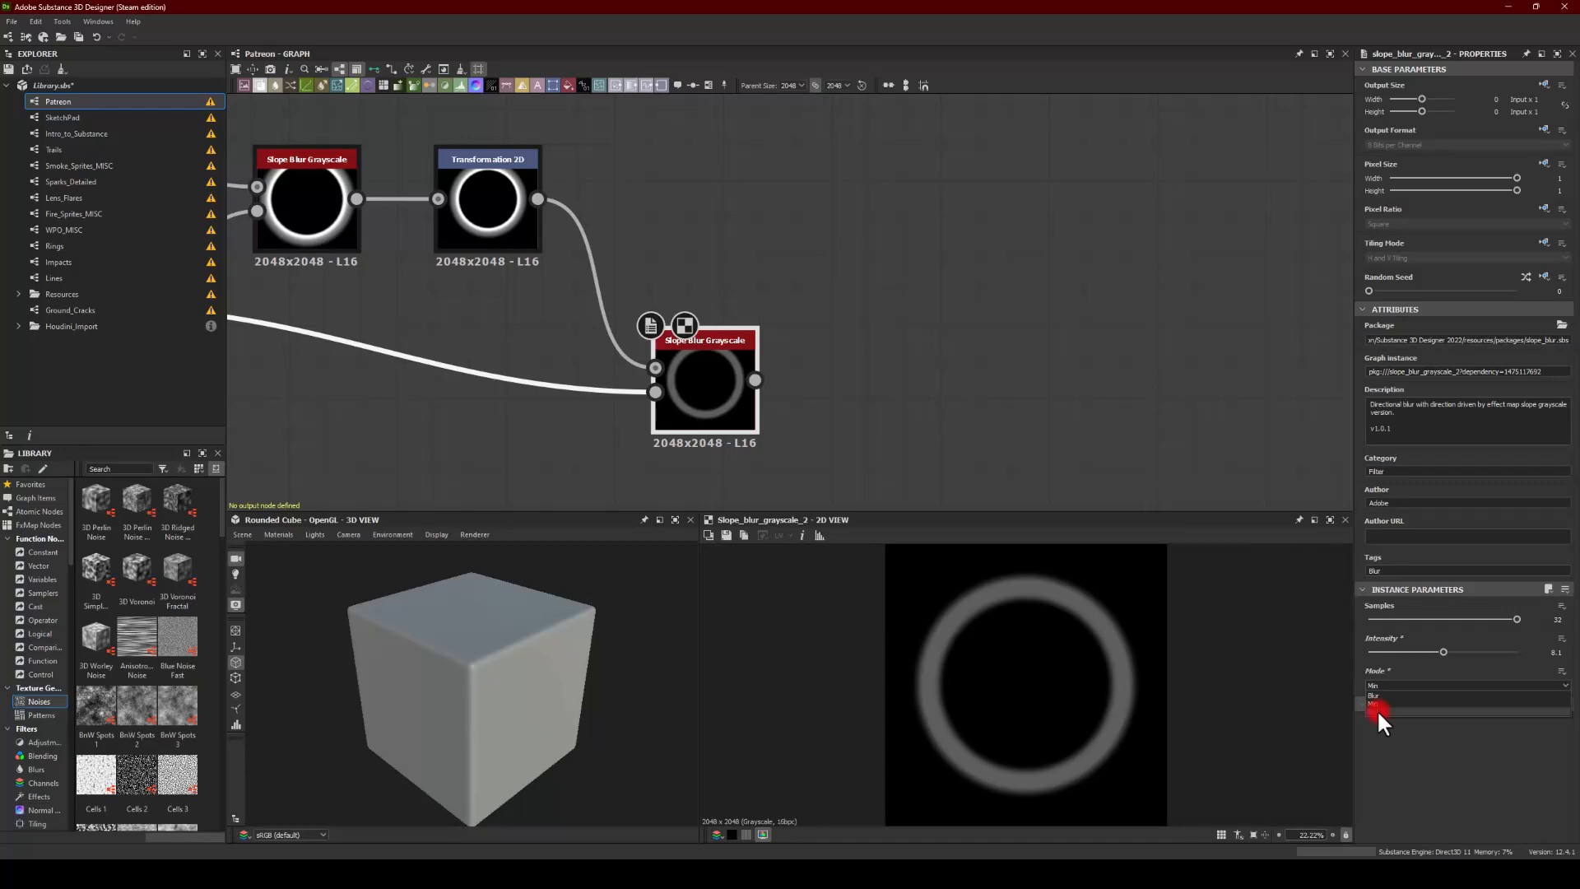
{"action": "left_click", "coordinate": [1376, 711]}
Step: Move the Paraboloid Shape node down so it sits level with the second Slope Blur Grayscale
{"action": "middle_click_drag", "start_coordinate": [869, 273], "coordinate": [948, 265]}
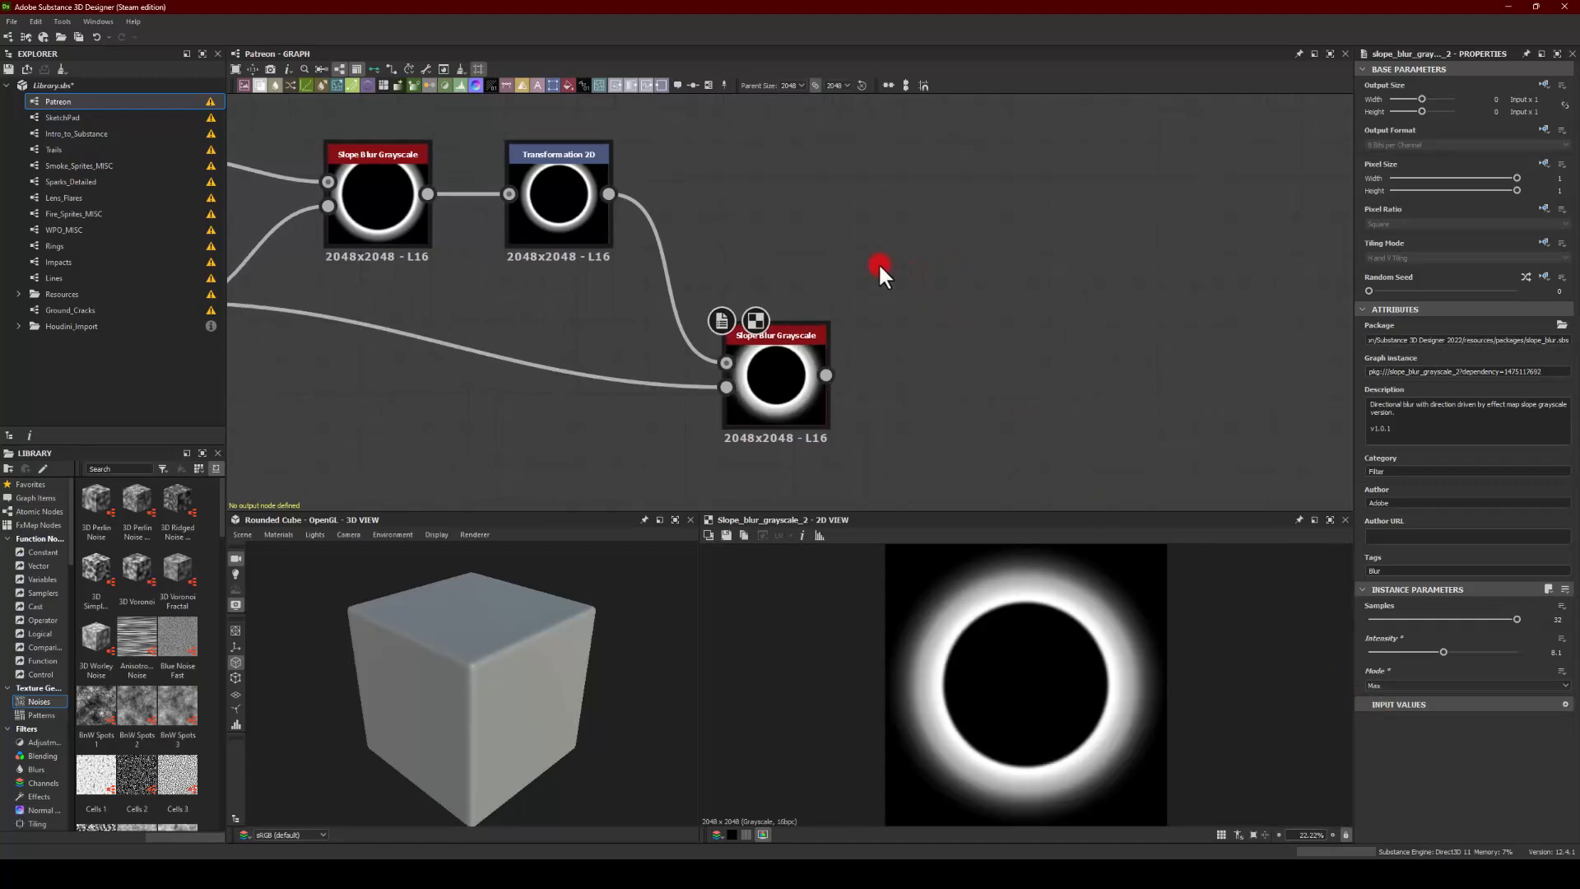
{"action": "scroll", "coordinate": [880, 268], "scroll_direction": "down", "scroll_amount": 3}
{"action": "middle_click_drag", "start_coordinate": [616, 391], "coordinate": [596, 344]}
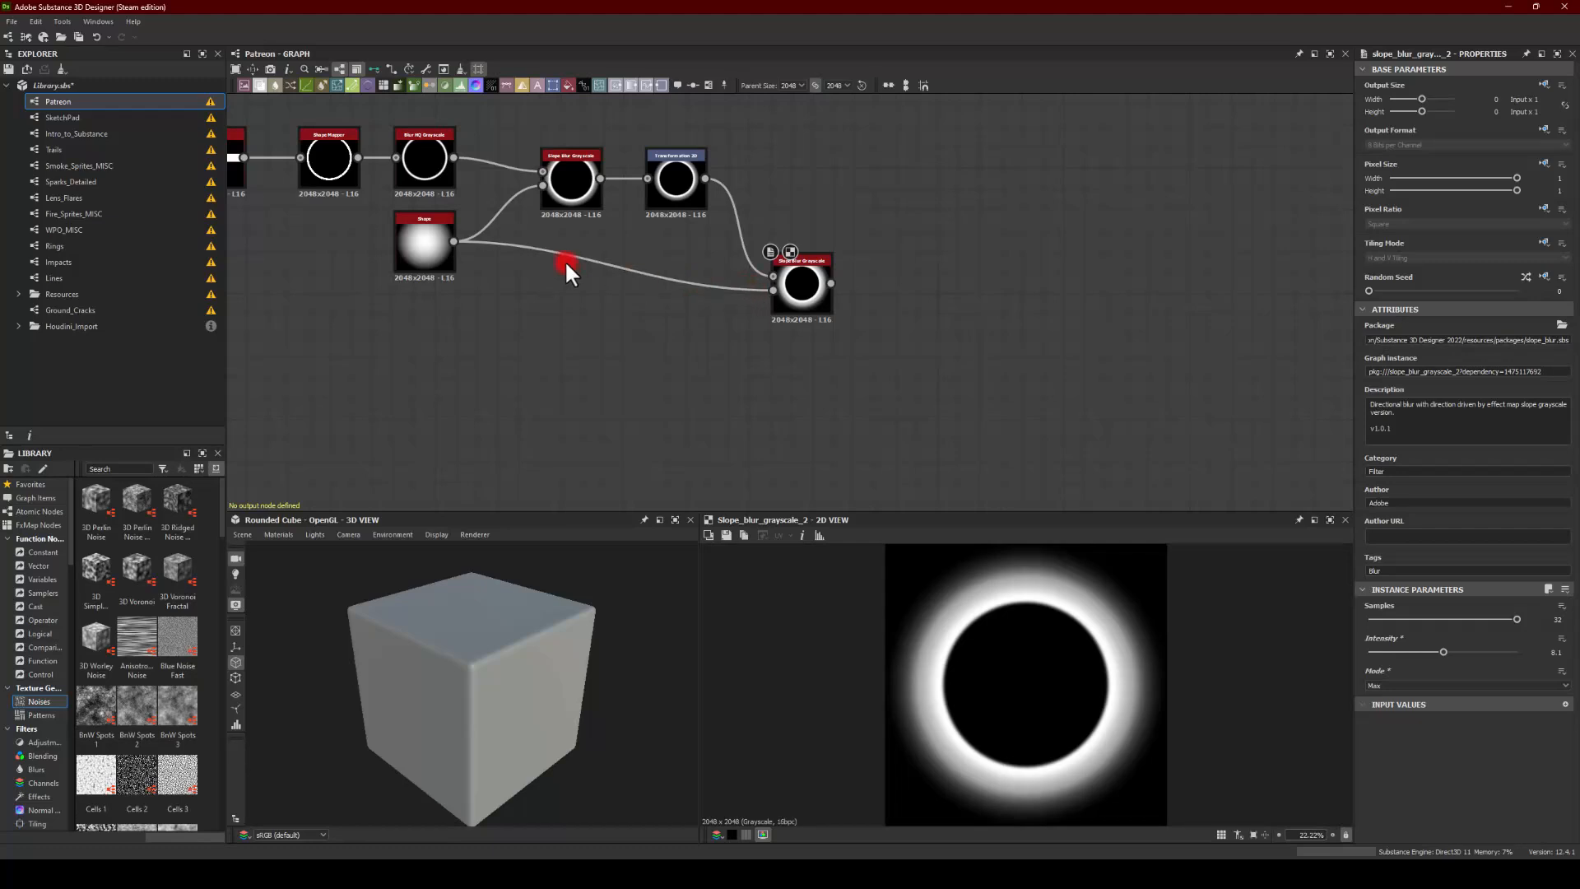
{"action": "middle_click_drag", "start_coordinate": [662, 346], "coordinate": [621, 434]}
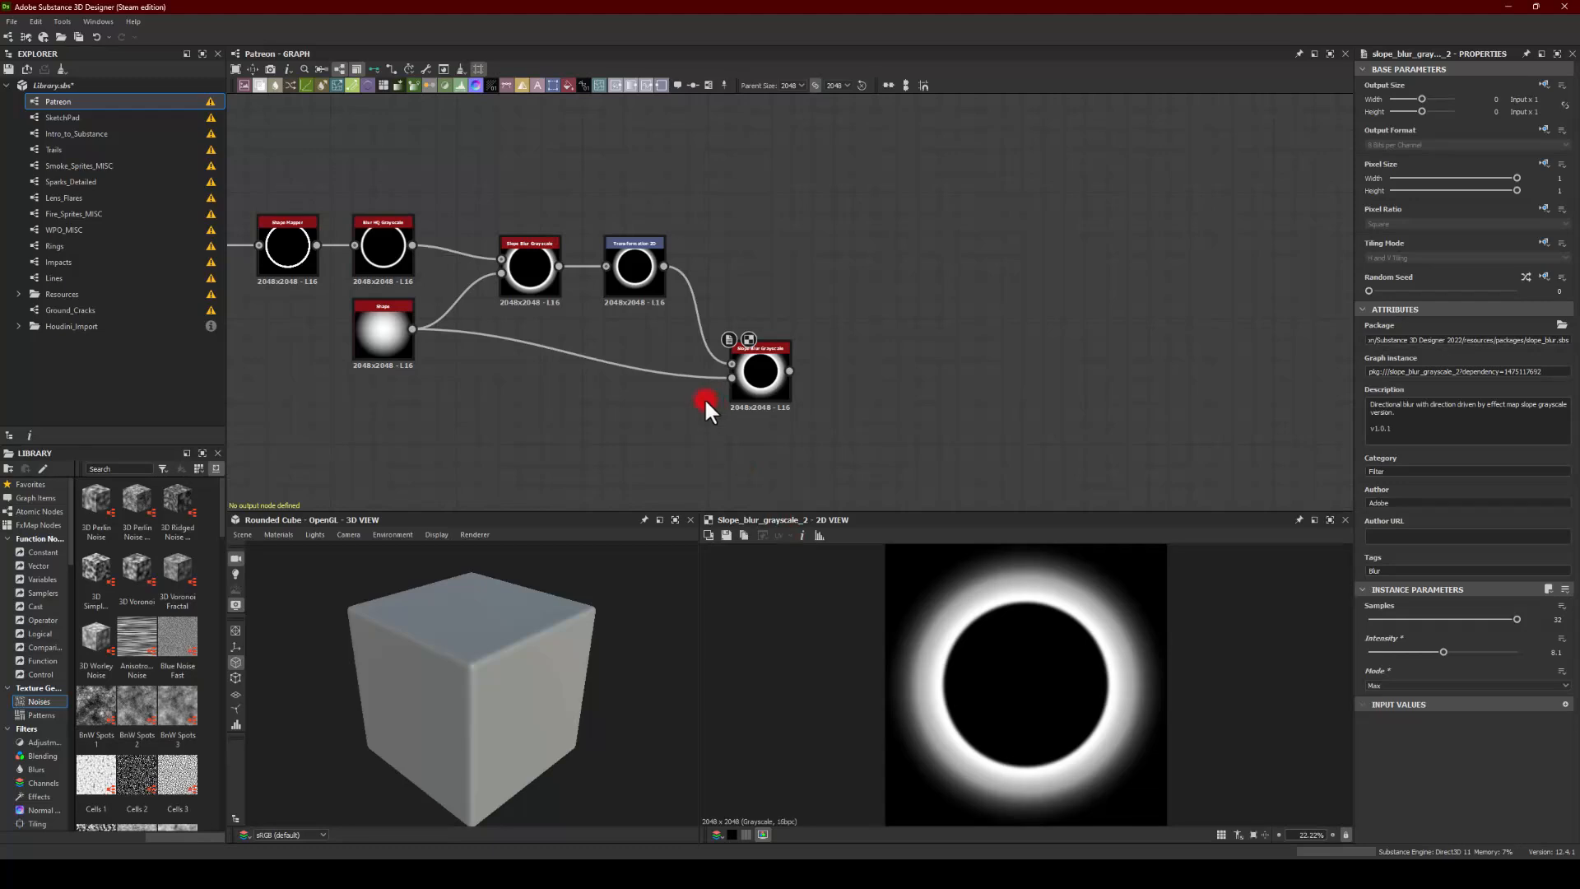
{"action": "left_click_drag", "start_coordinate": [370, 333], "coordinate": [395, 377]}
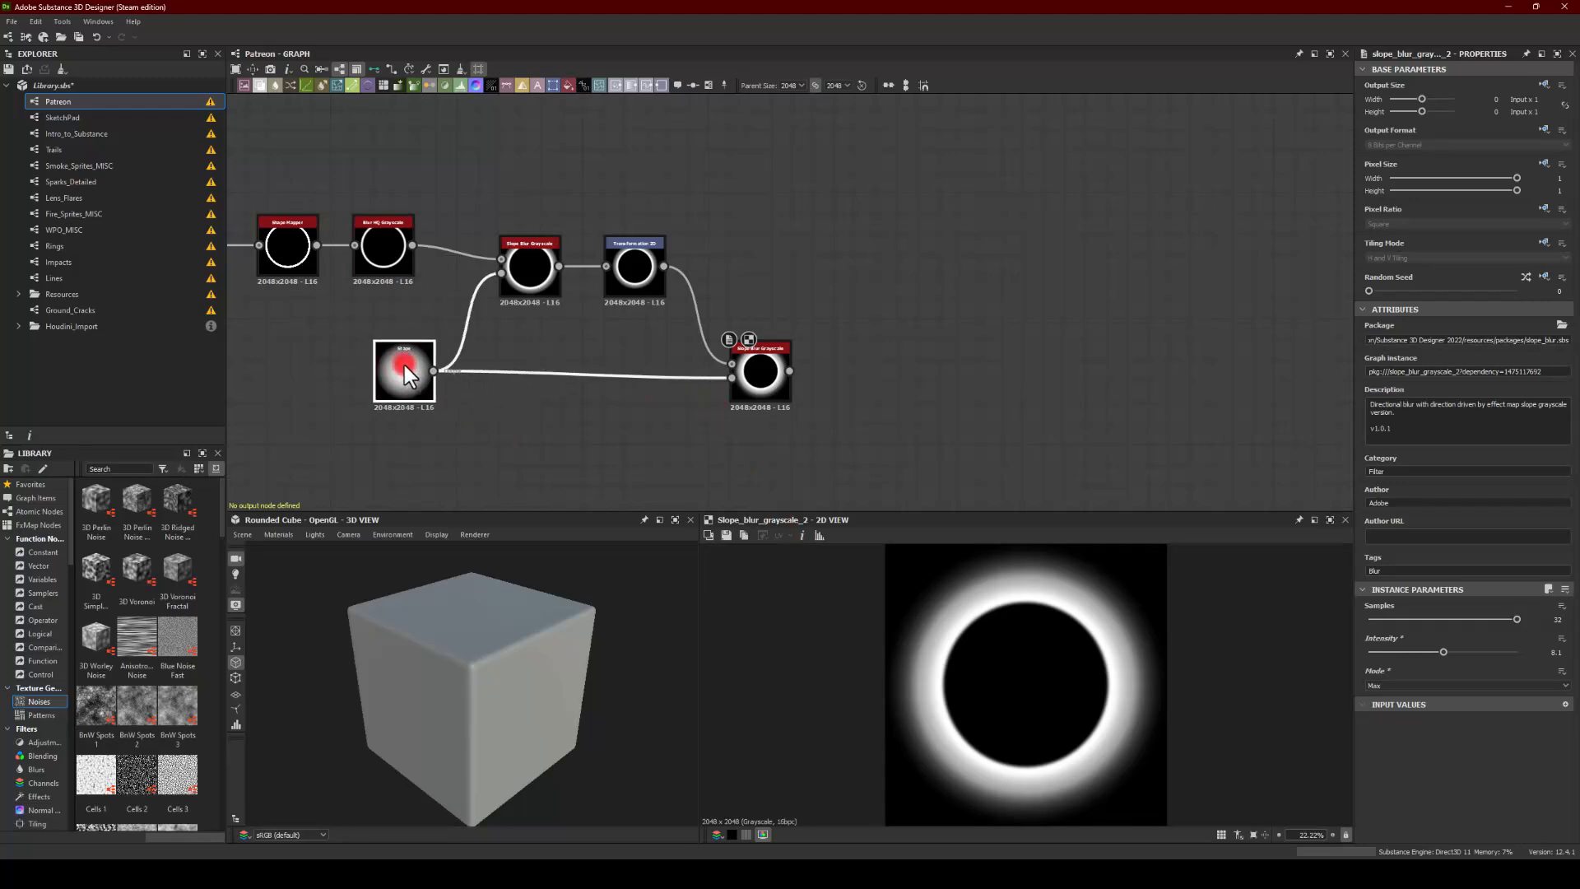
Step: Preview the outputs of the first Slope Blur Grayscale and the Transformation 2D node
{"action": "left_click", "coordinate": [531, 268]}
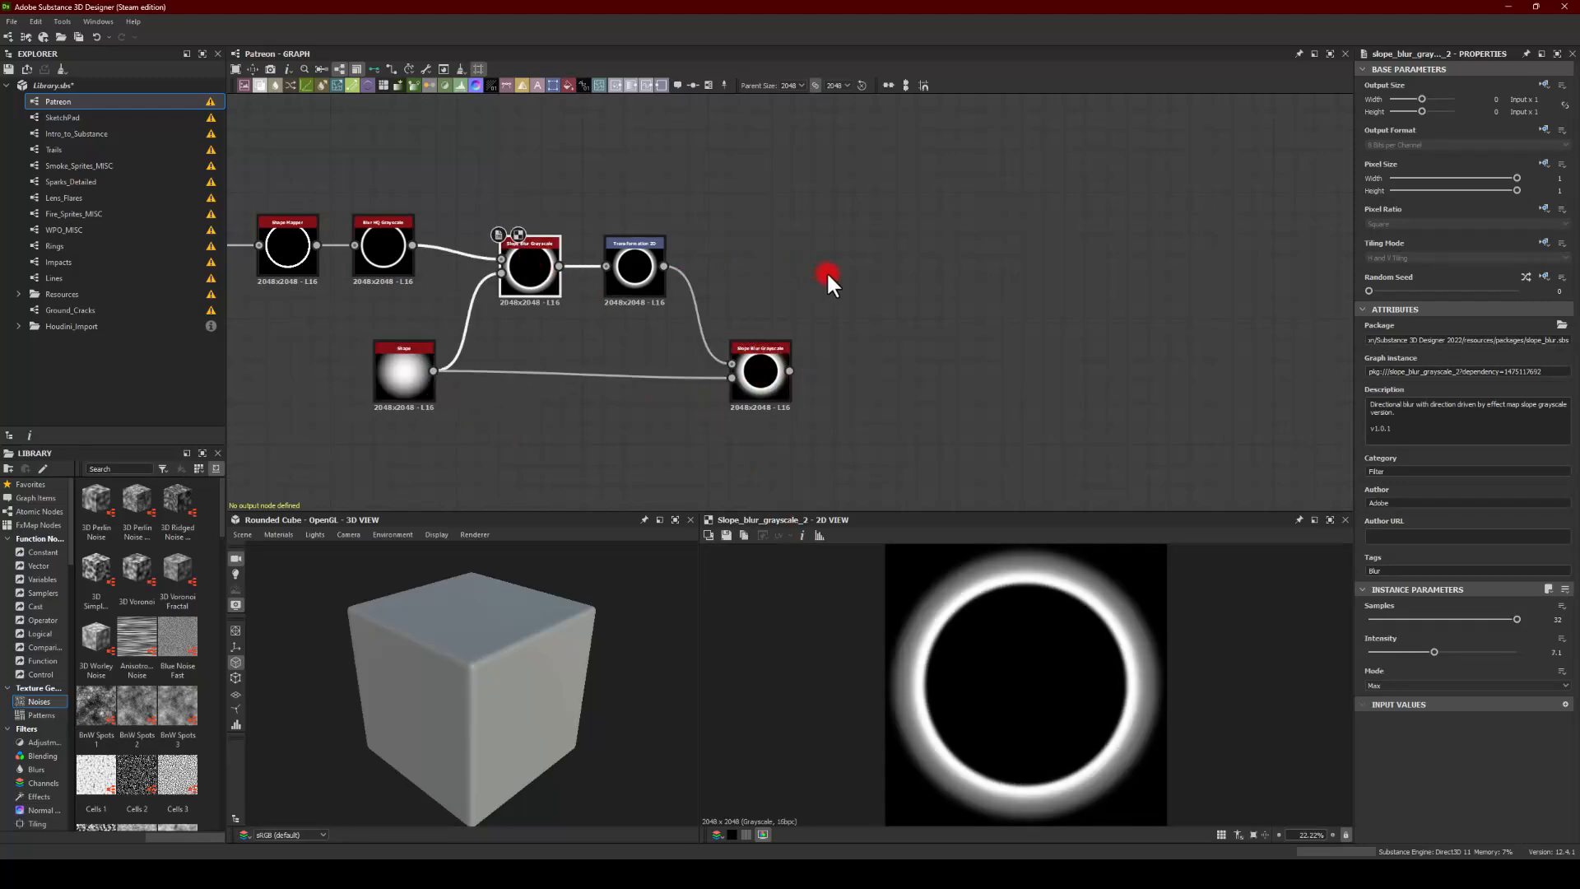
{"action": "middle_click_drag", "start_coordinate": [622, 275], "coordinate": [580, 297]}
{"action": "left_click", "coordinate": [578, 290]}
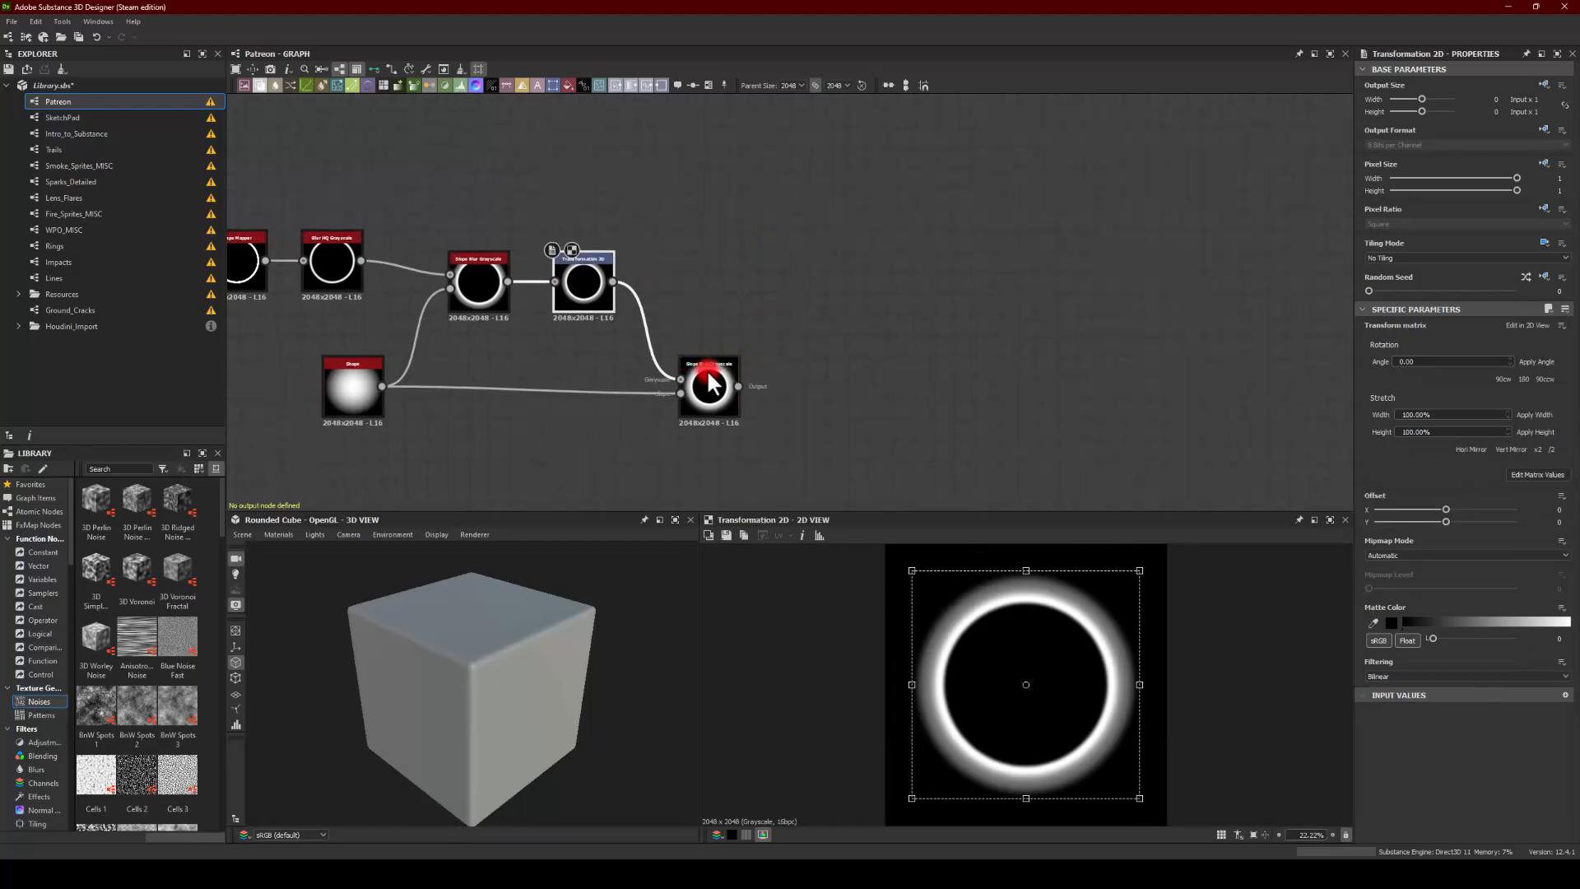
{"action": "left_click", "coordinate": [963, 586]}
{"action": "scroll", "coordinate": [666, 305], "scroll_direction": "up", "scroll_amount": 2}
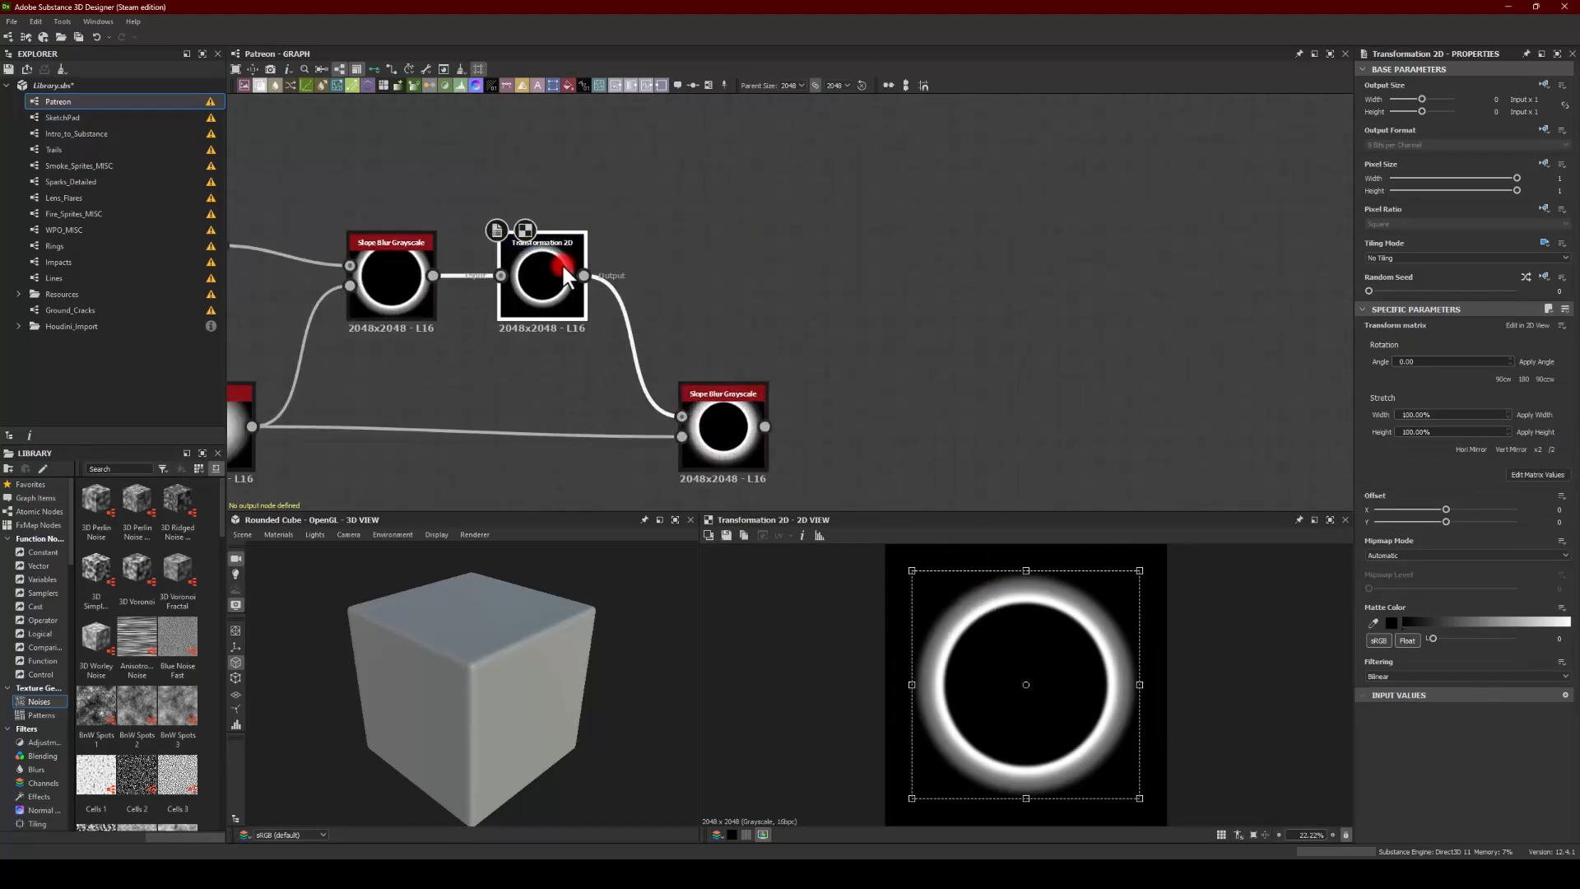
Step: Add a Blur HQ Grayscale node fed by the Transformation 2D output, place it above, and increase its intensity for a wide soft glow
{"action": "left_click_drag", "start_coordinate": [583, 276], "coordinate": [738, 203]}
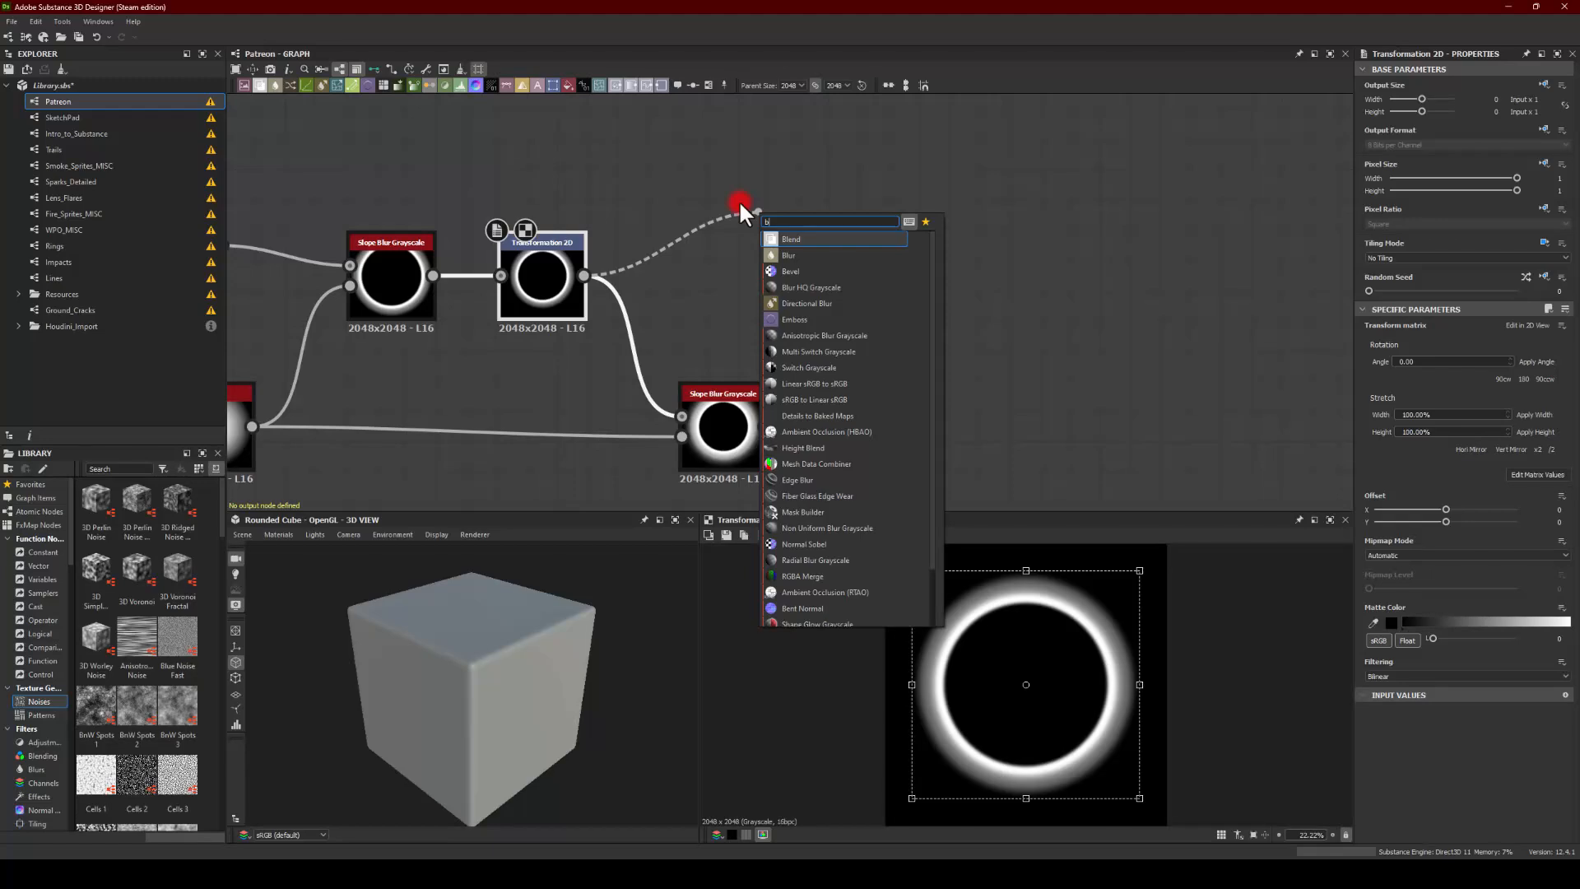
{"action": "type", "text": "blu"}
{"action": "left_click", "coordinate": [782, 255]}
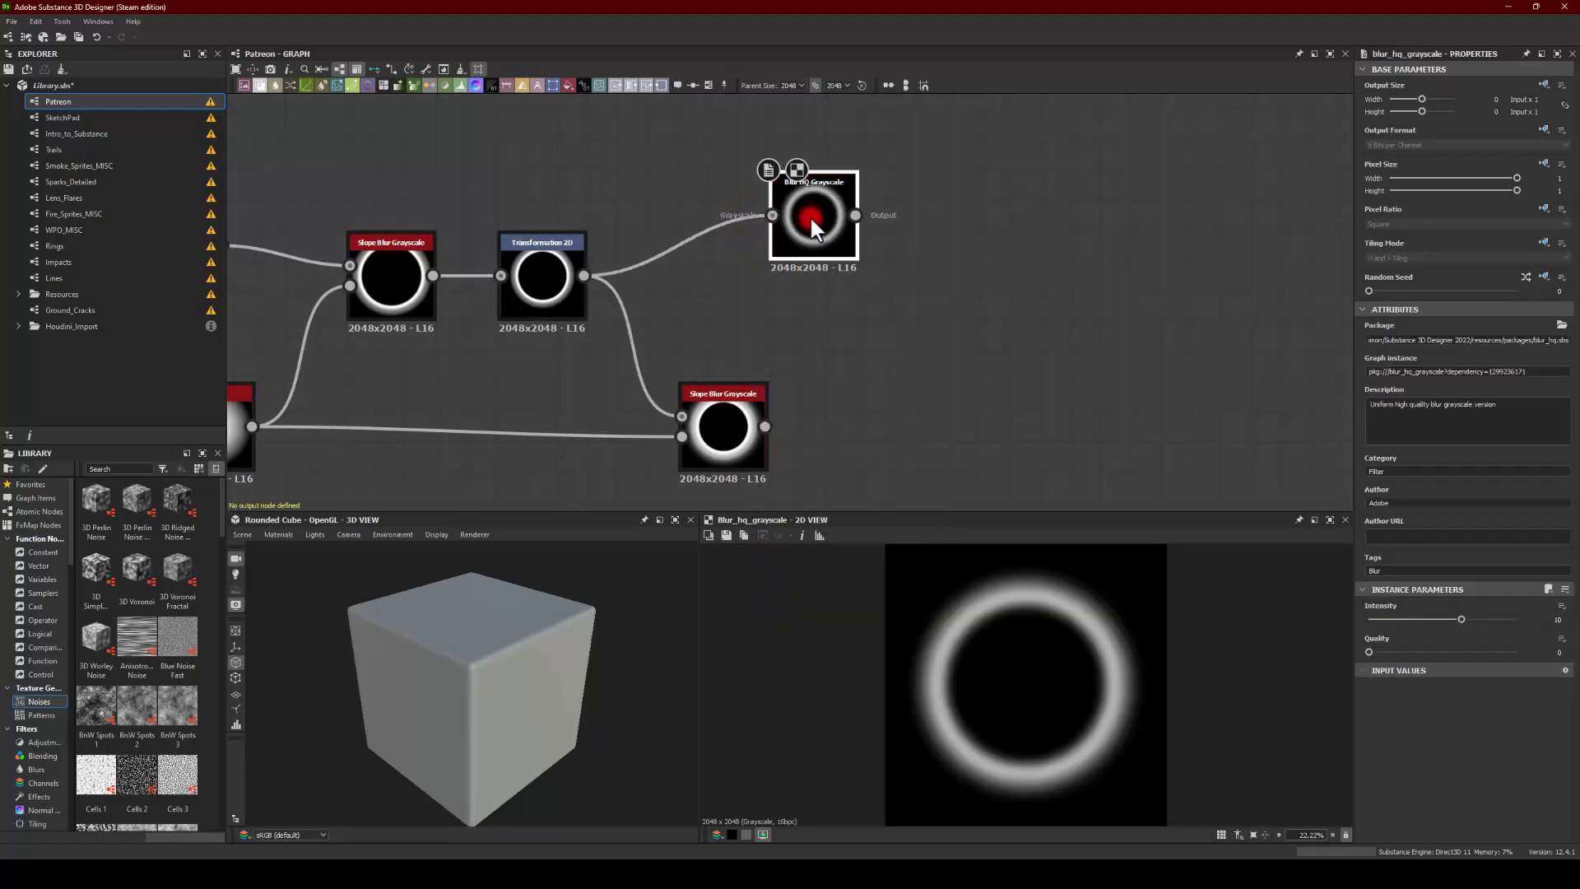
{"action": "left_click_drag", "start_coordinate": [1460, 619], "coordinate": [1540, 606]}
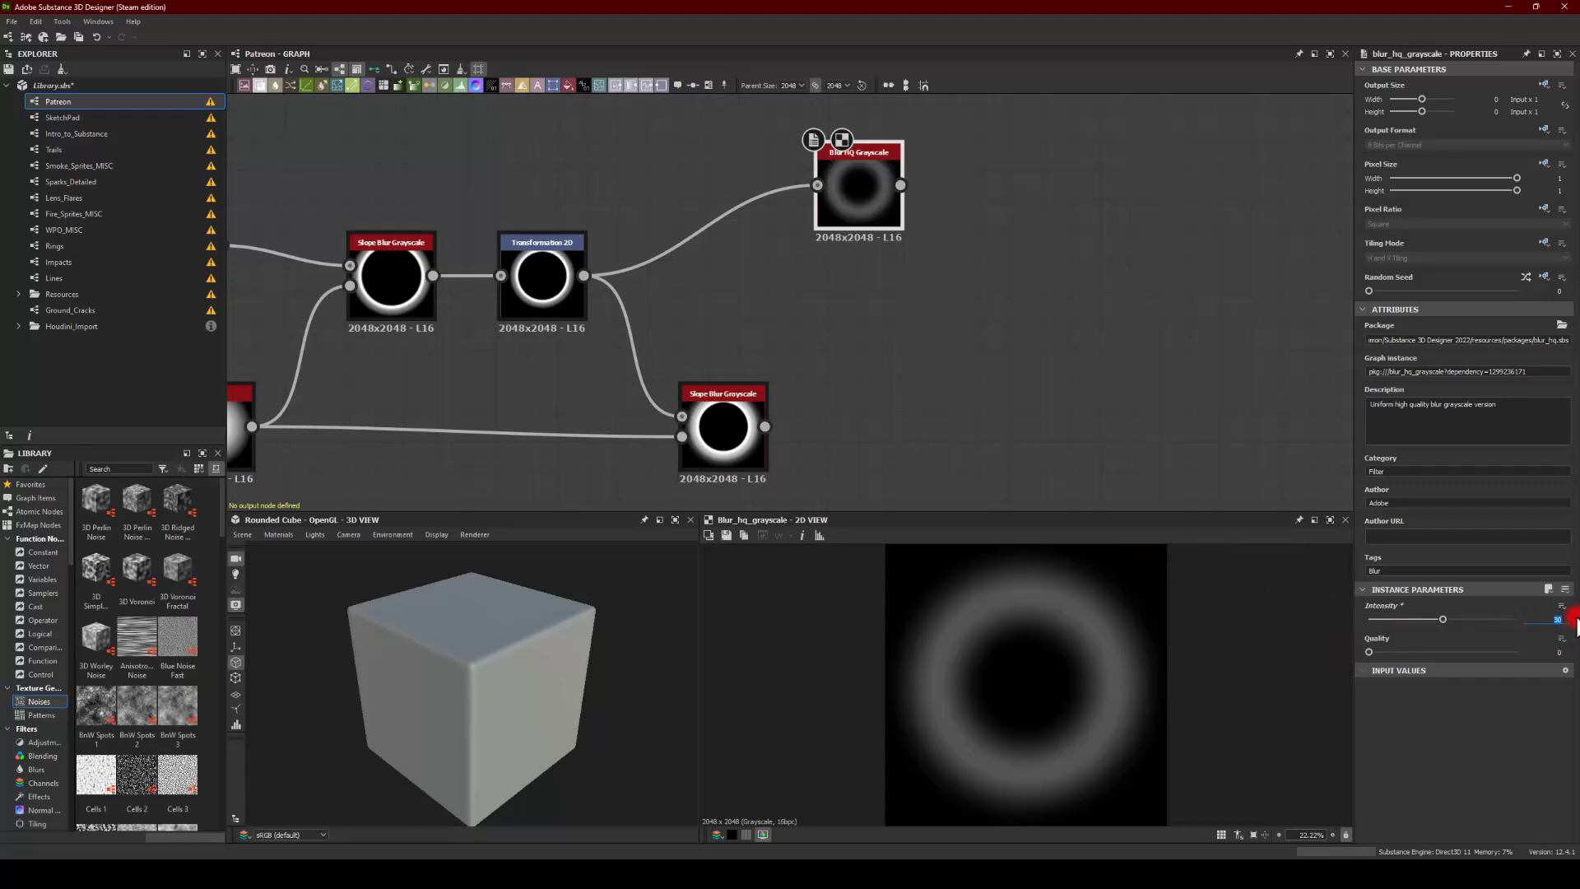
{"action": "left_click_drag", "start_coordinate": [1575, 619], "coordinate": [1562, 619]}
Step: Add a Blend node with the Transformation 2D output as background and the Blur HQ Grayscale output as foreground
{"action": "left_click_drag", "start_coordinate": [583, 275], "coordinate": [1093, 333]}
{"action": "type", "text": "bl"}
{"action": "left_click", "coordinate": [1153, 357]}
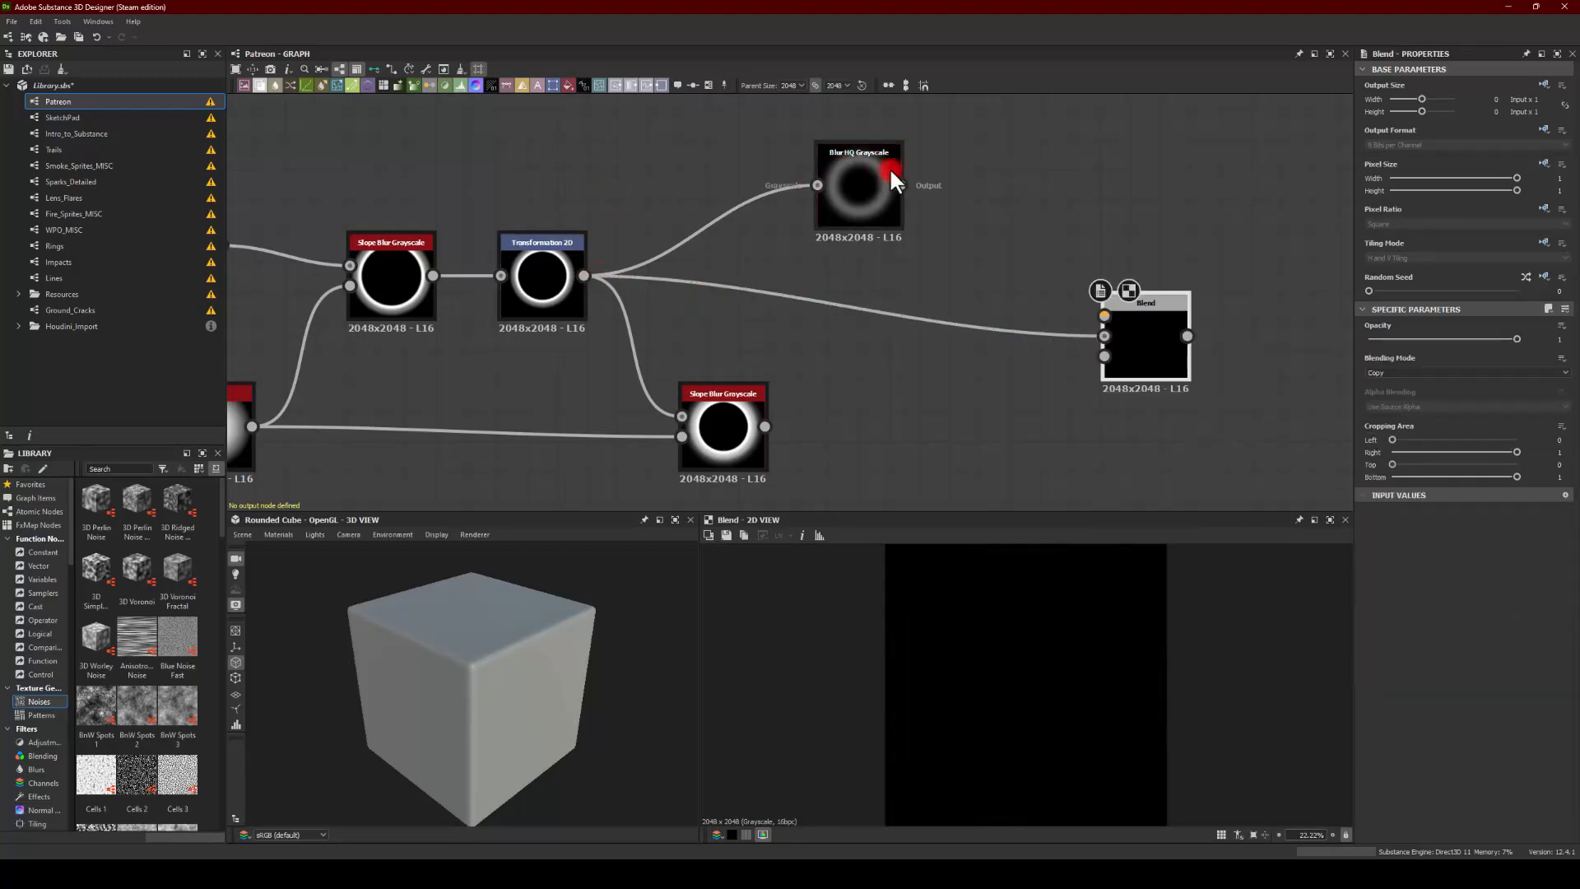
{"action": "left_click_drag", "start_coordinate": [899, 183], "coordinate": [1104, 316]}
Step: Set the Blend node's blending mode to Max (Lighten) and its opacity to 0.92
{"action": "left_click", "coordinate": [1378, 372]}
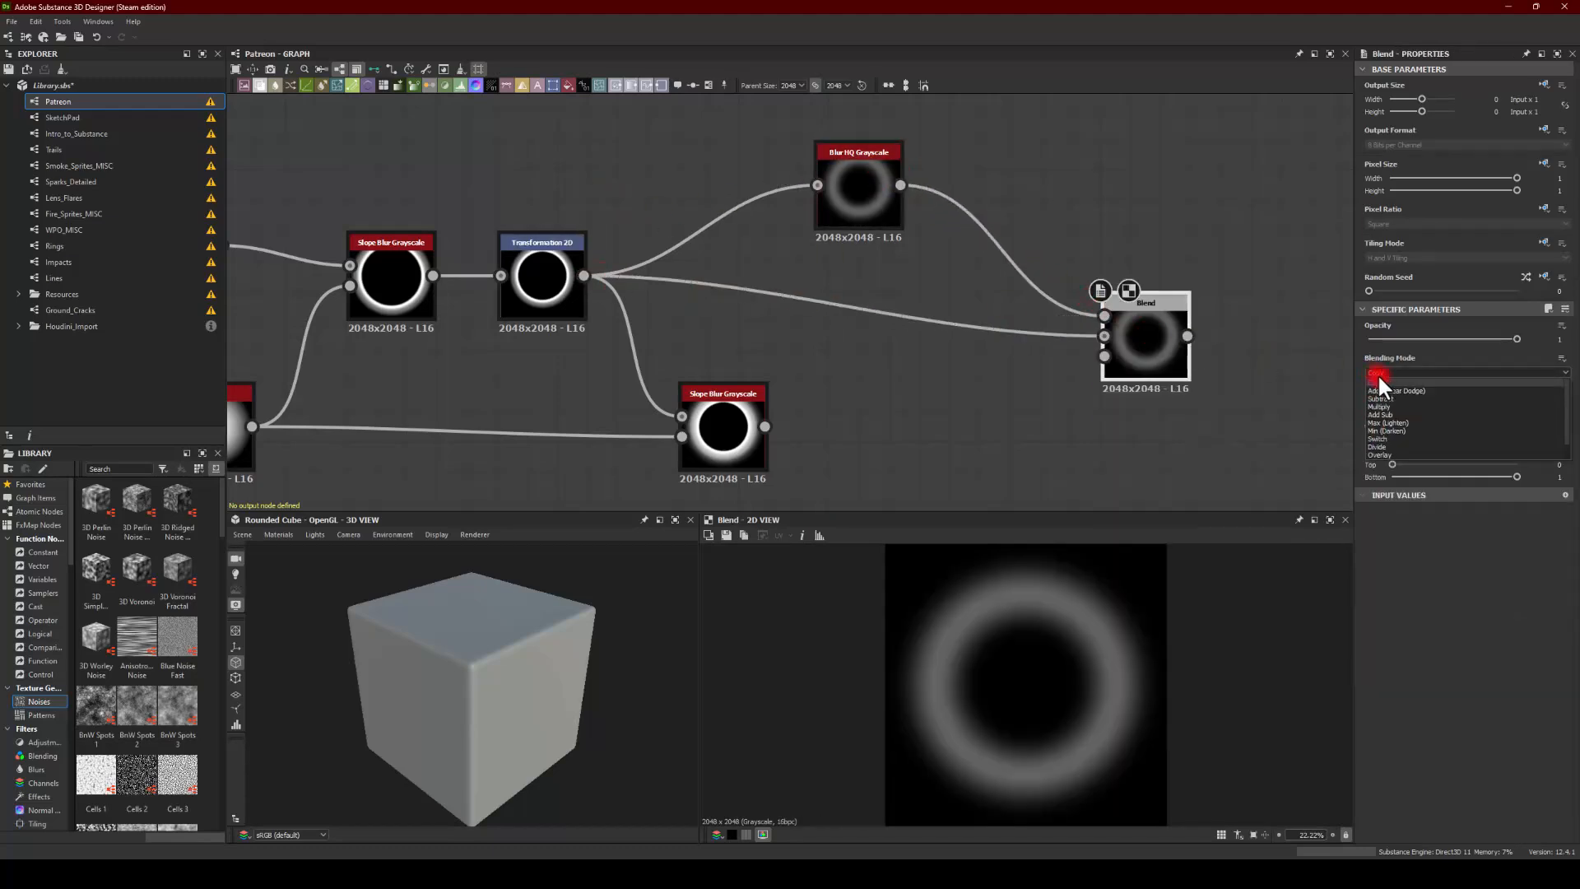
{"action": "left_click", "coordinate": [1389, 418]}
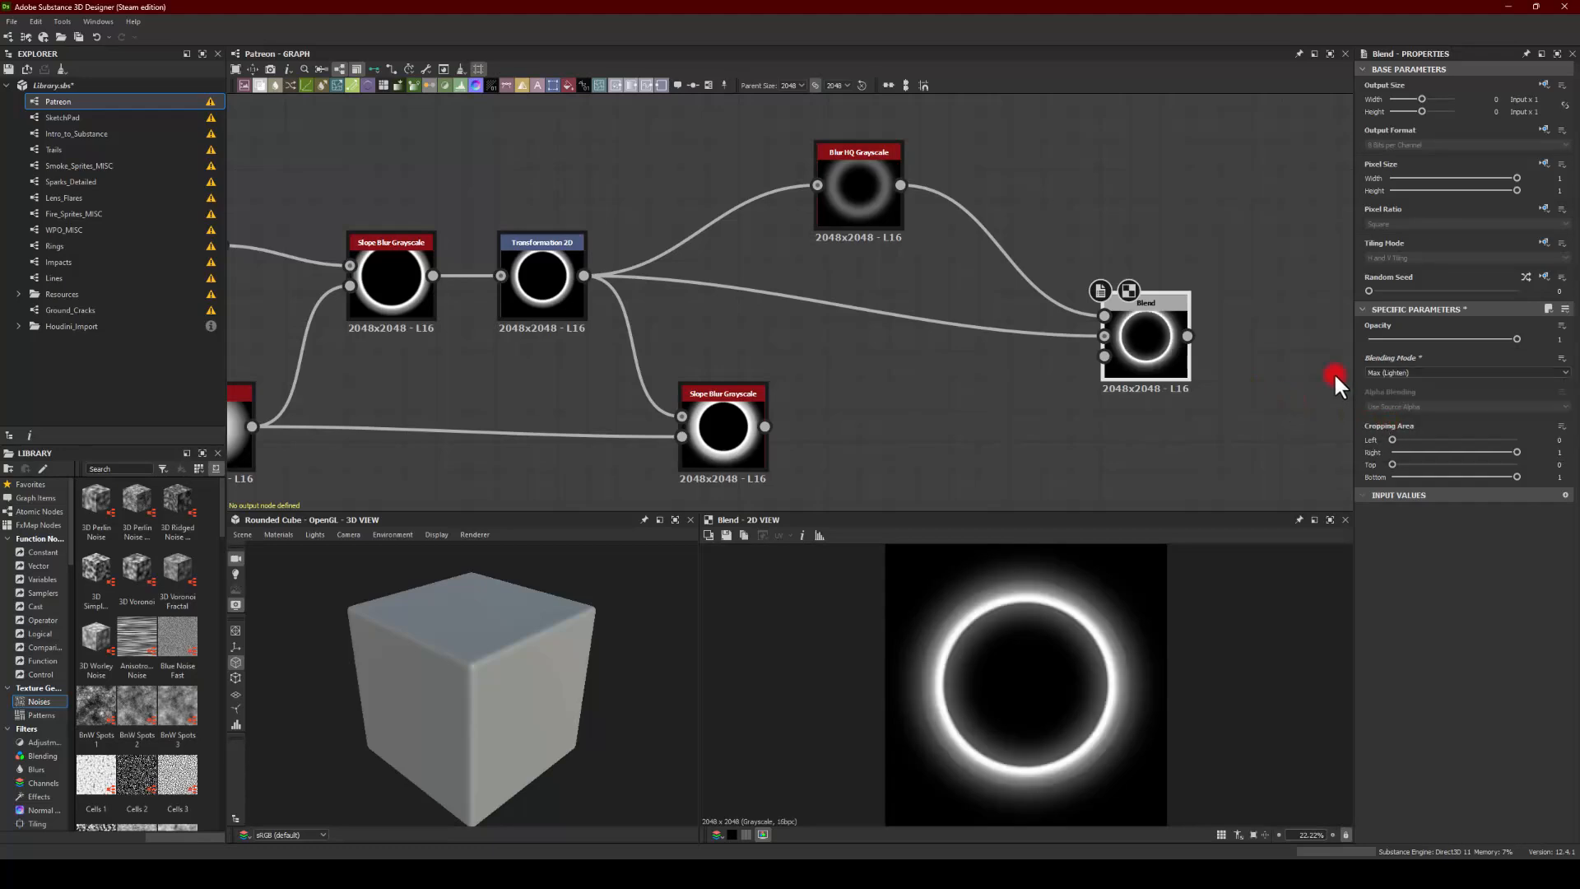
{"action": "left_click_drag", "start_coordinate": [1483, 337], "coordinate": [1506, 361]}
Step: Replace the Blend's background input with the second Slope Blur Grayscale, set that blur's intensity to 5.78, and preview the Blend
{"action": "middle_click_drag", "start_coordinate": [974, 399], "coordinate": [729, 388]}
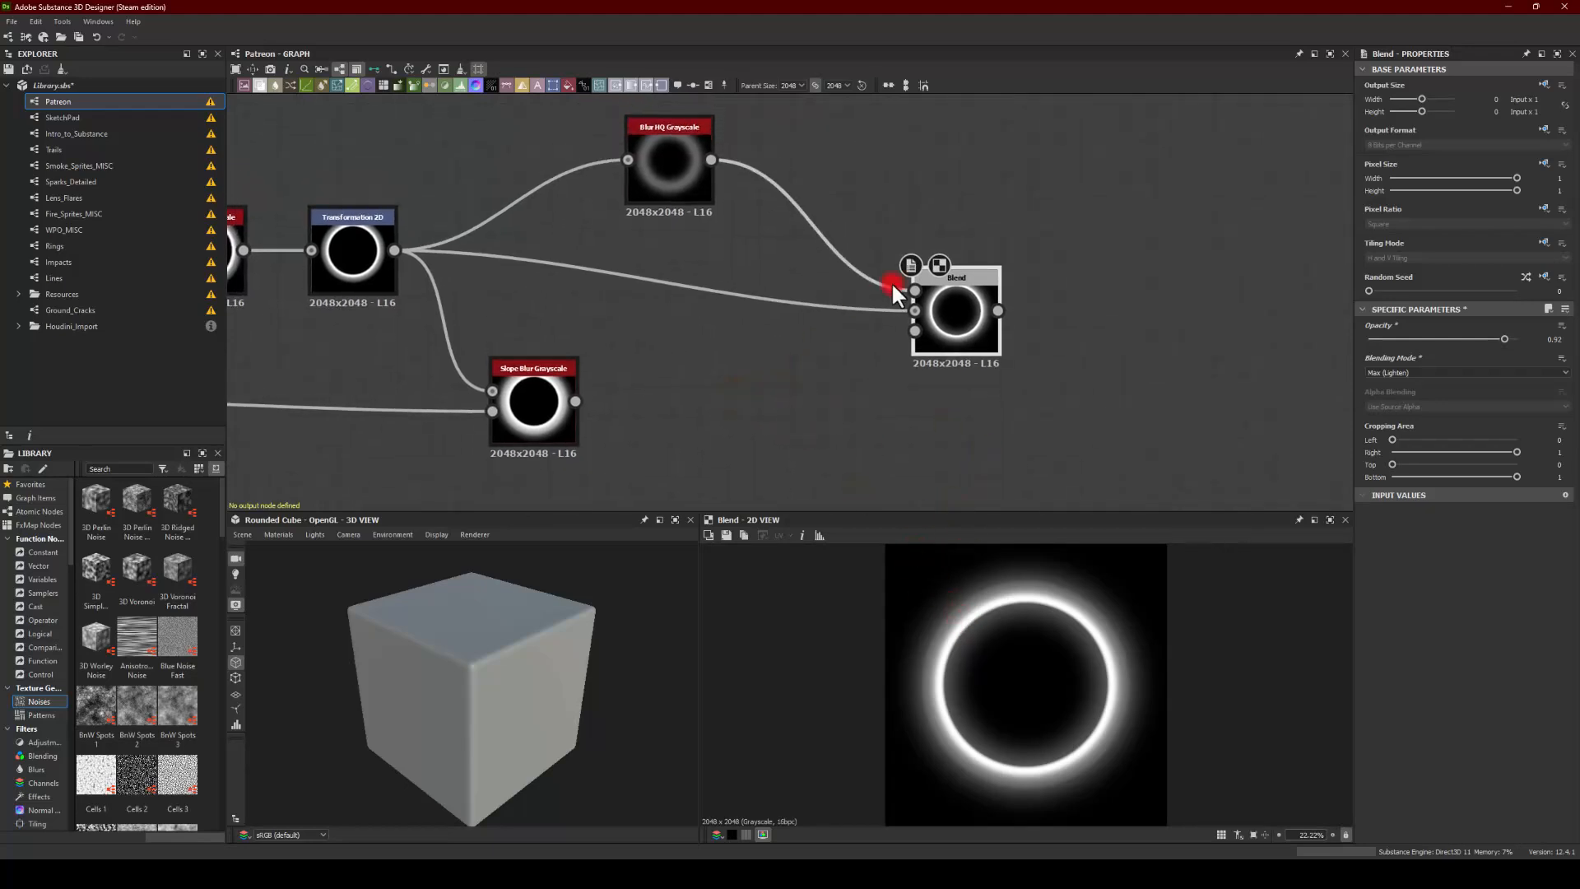
{"action": "left_click_drag", "start_coordinate": [575, 401], "coordinate": [917, 309]}
{"action": "left_click", "coordinate": [524, 412]}
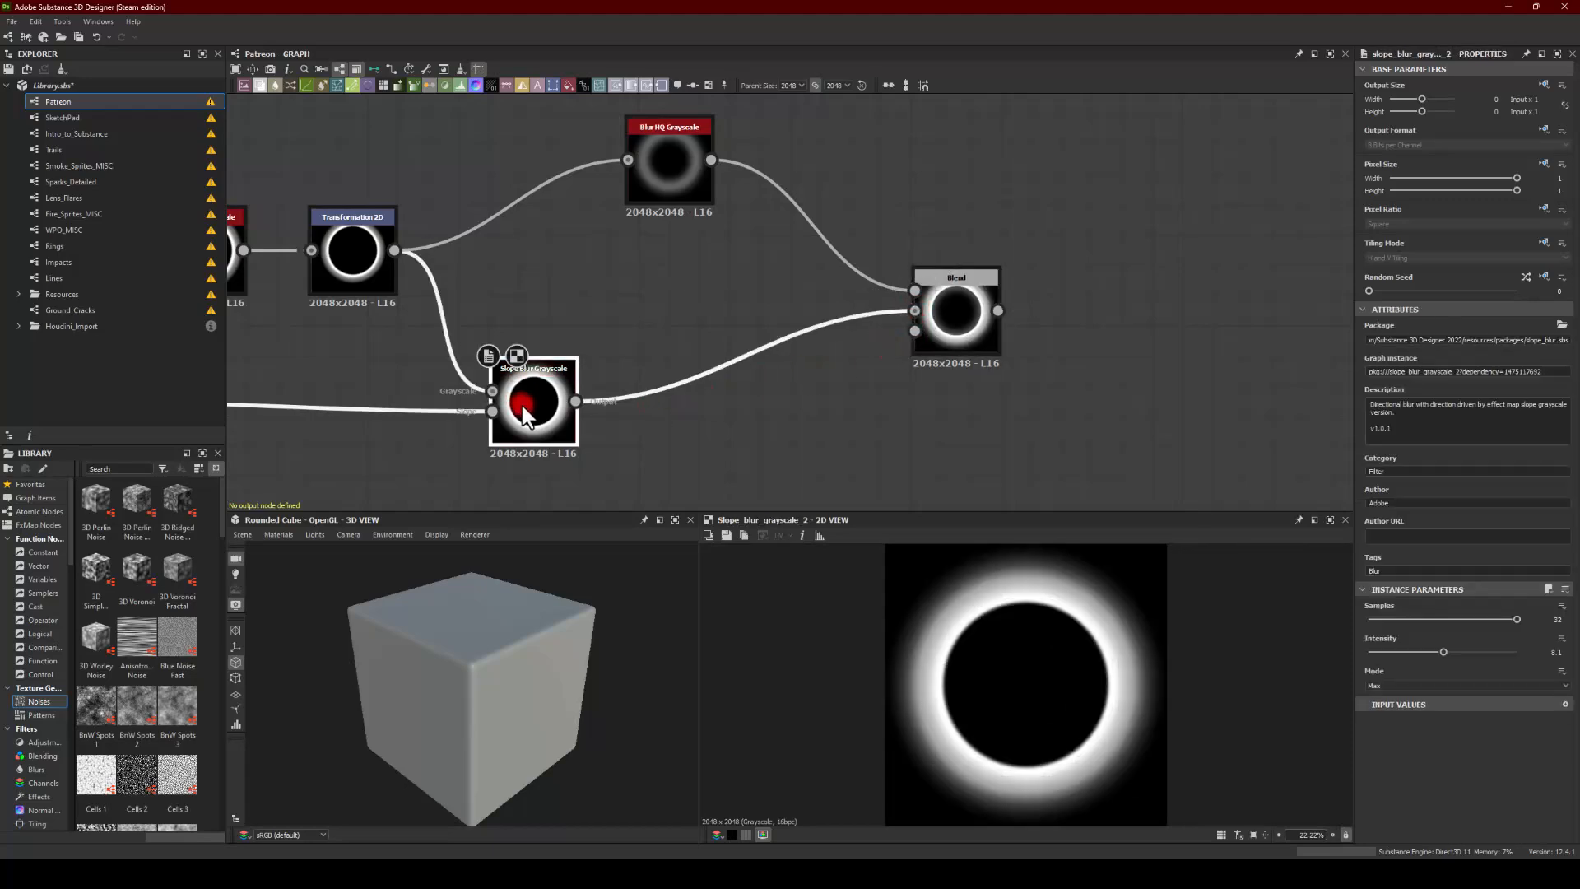
{"action": "middle_click_drag", "start_coordinate": [559, 293], "coordinate": [773, 245]}
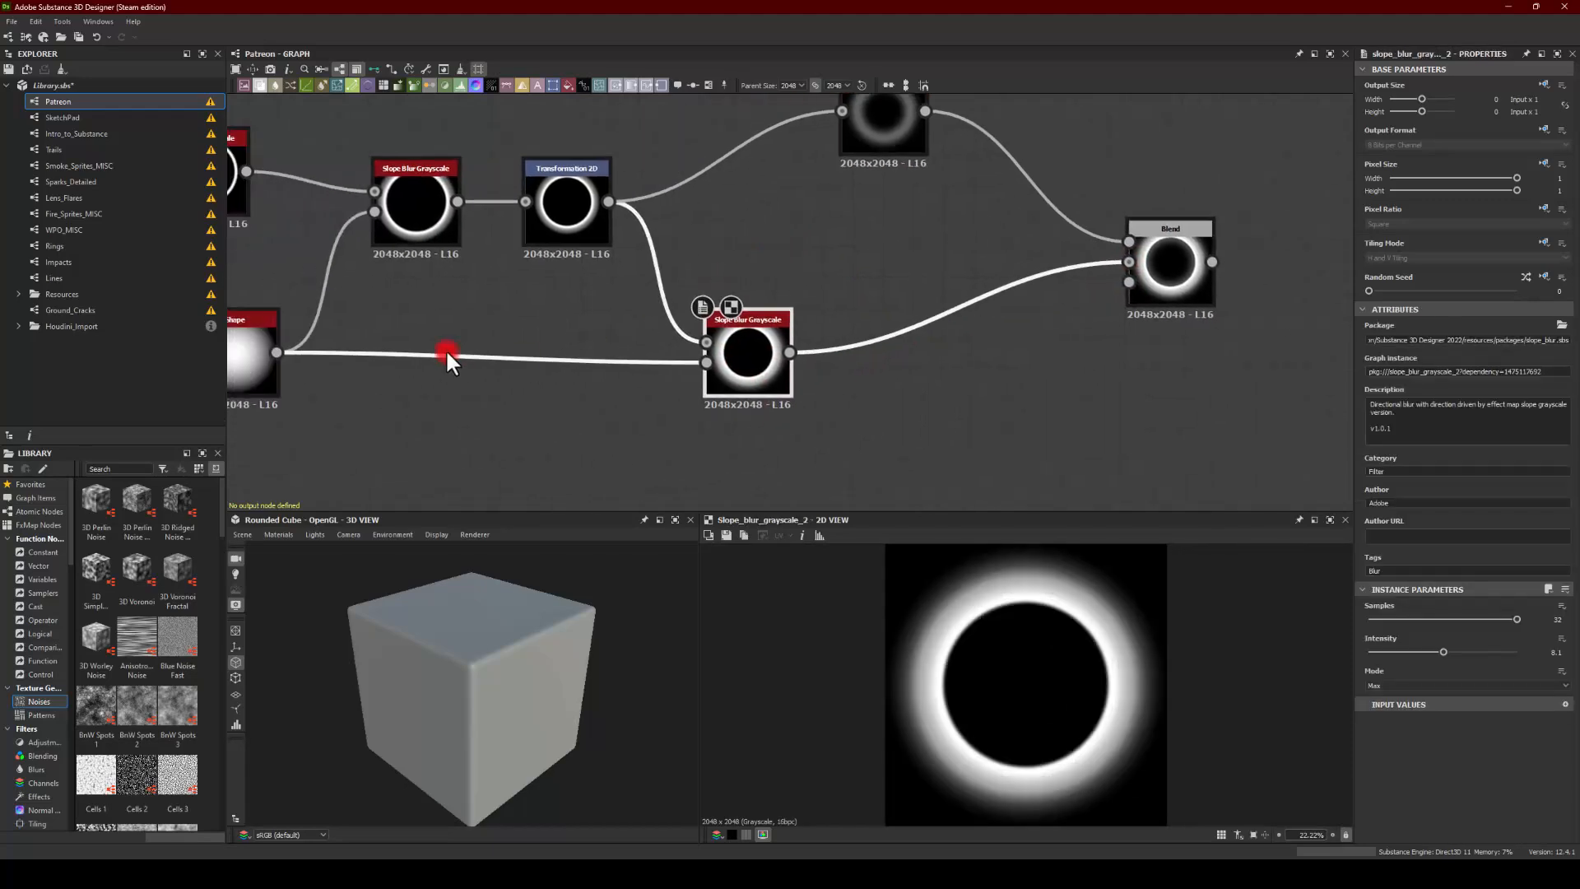
{"action": "mouse_move", "coordinate": [1394, 650]}
{"action": "left_mouse_down"}
{"action": "mouse_move", "coordinate": [1409, 652]}
{"action": "mouse_move", "coordinate": [1380, 651]}
{"action": "mouse_move", "coordinate": [1429, 653]}
{"action": "mouse_move", "coordinate": [1349, 640]}
{"action": "mouse_move", "coordinate": [1431, 651]}
{"action": "mouse_move", "coordinate": [1348, 640]}
{"action": "mouse_move", "coordinate": [1425, 648]}
{"action": "left_mouse_up"}
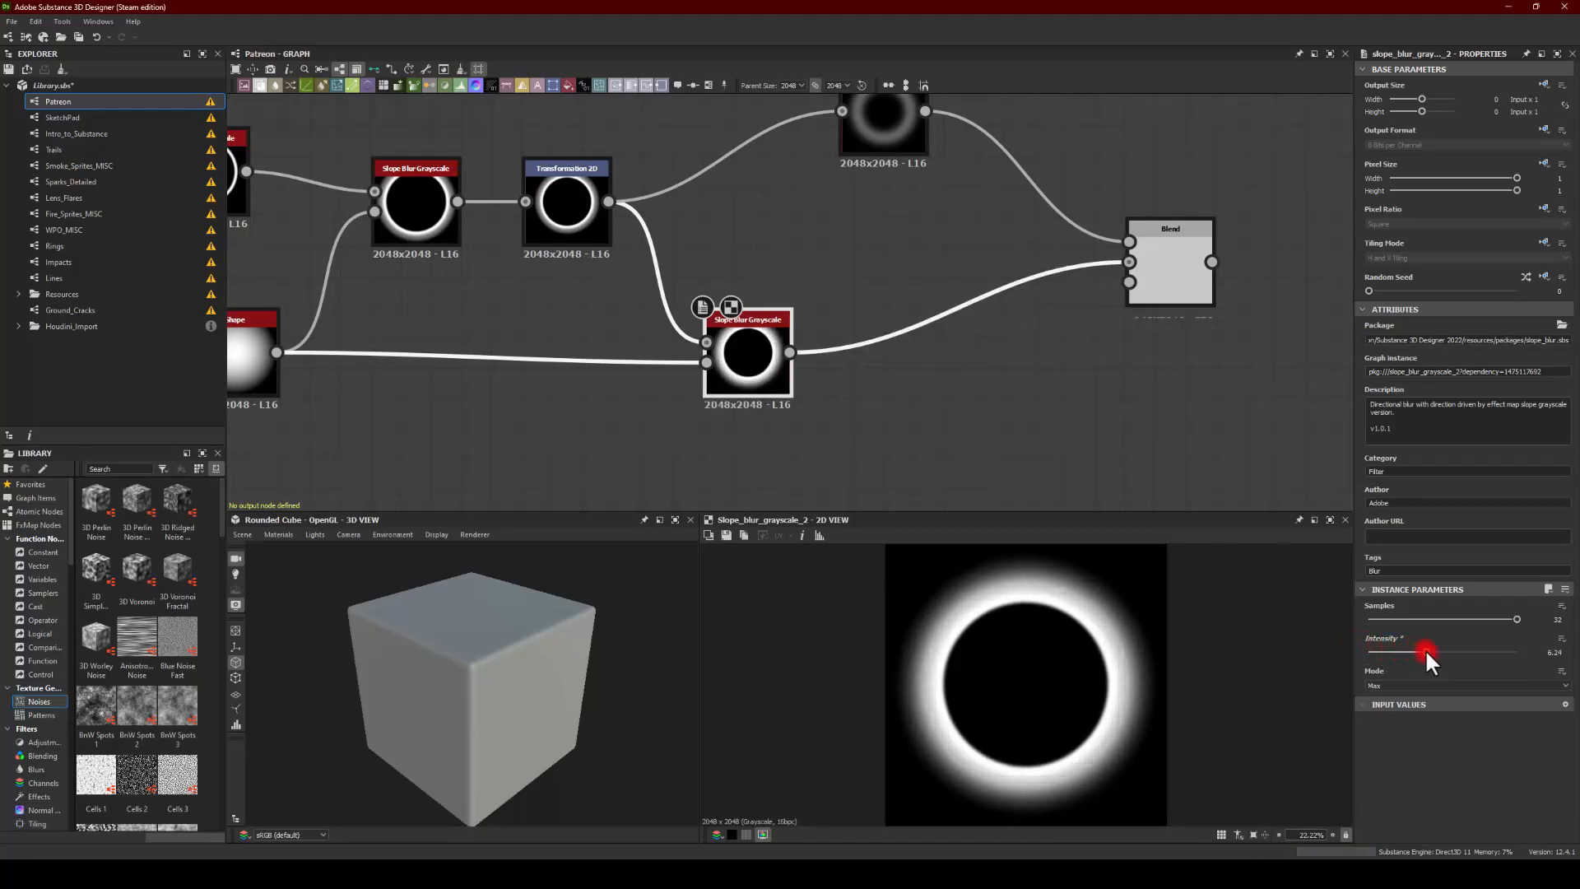
{"action": "left_click", "coordinate": [1015, 423]}
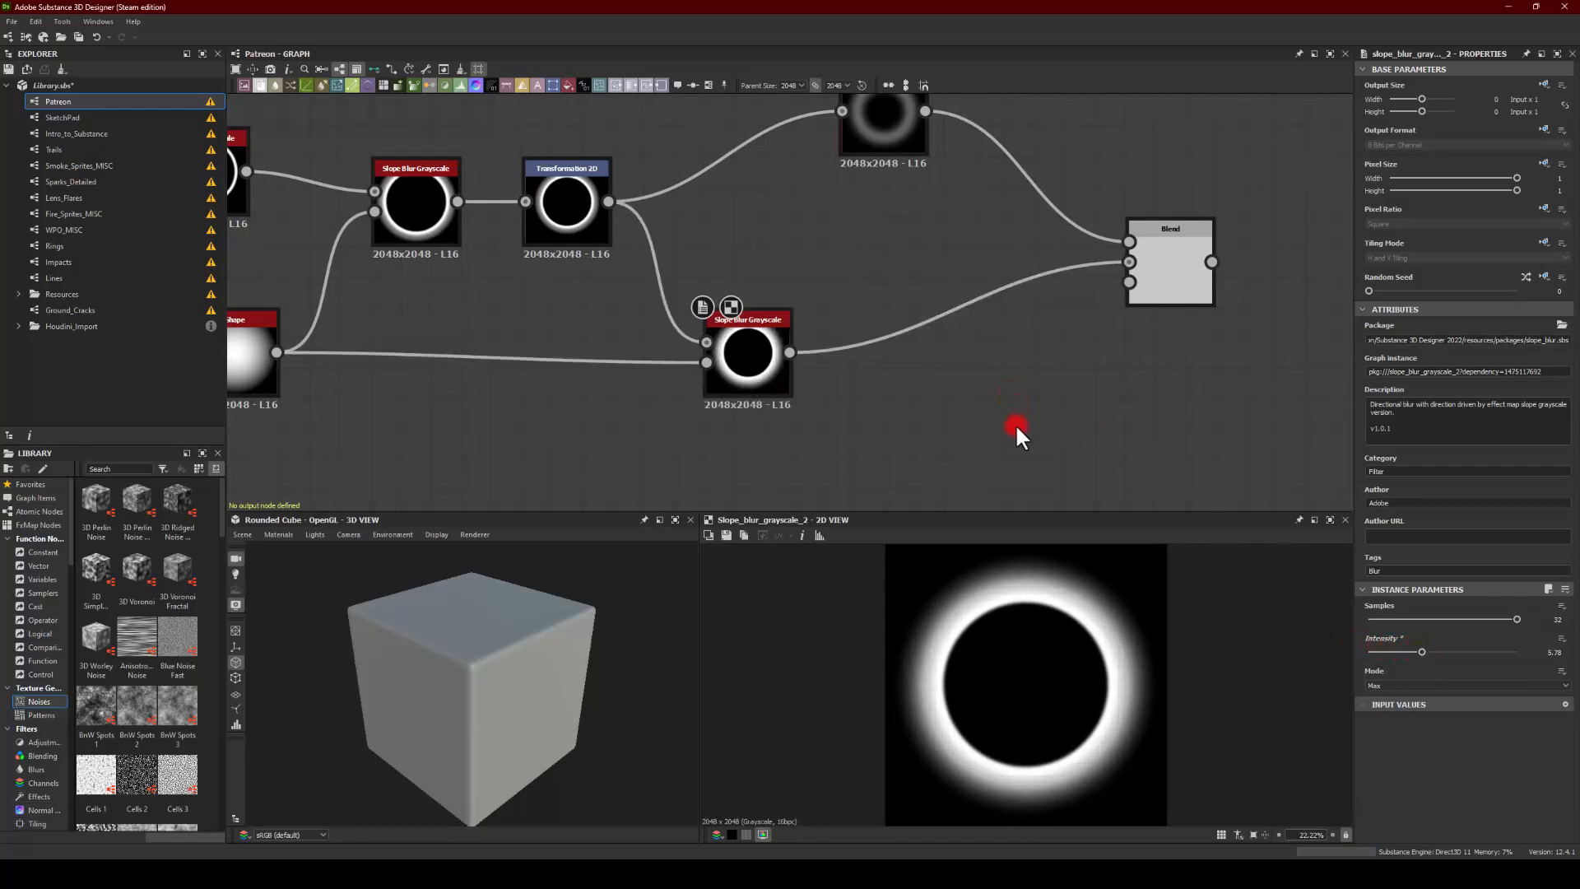
{"action": "left_click", "coordinate": [1169, 268]}
Step: Move the Blur HQ Grayscale node so it lines up directly above the second Slope Blur Grayscale
{"action": "scroll", "coordinate": [996, 359], "scroll_direction": "down", "scroll_amount": 3}
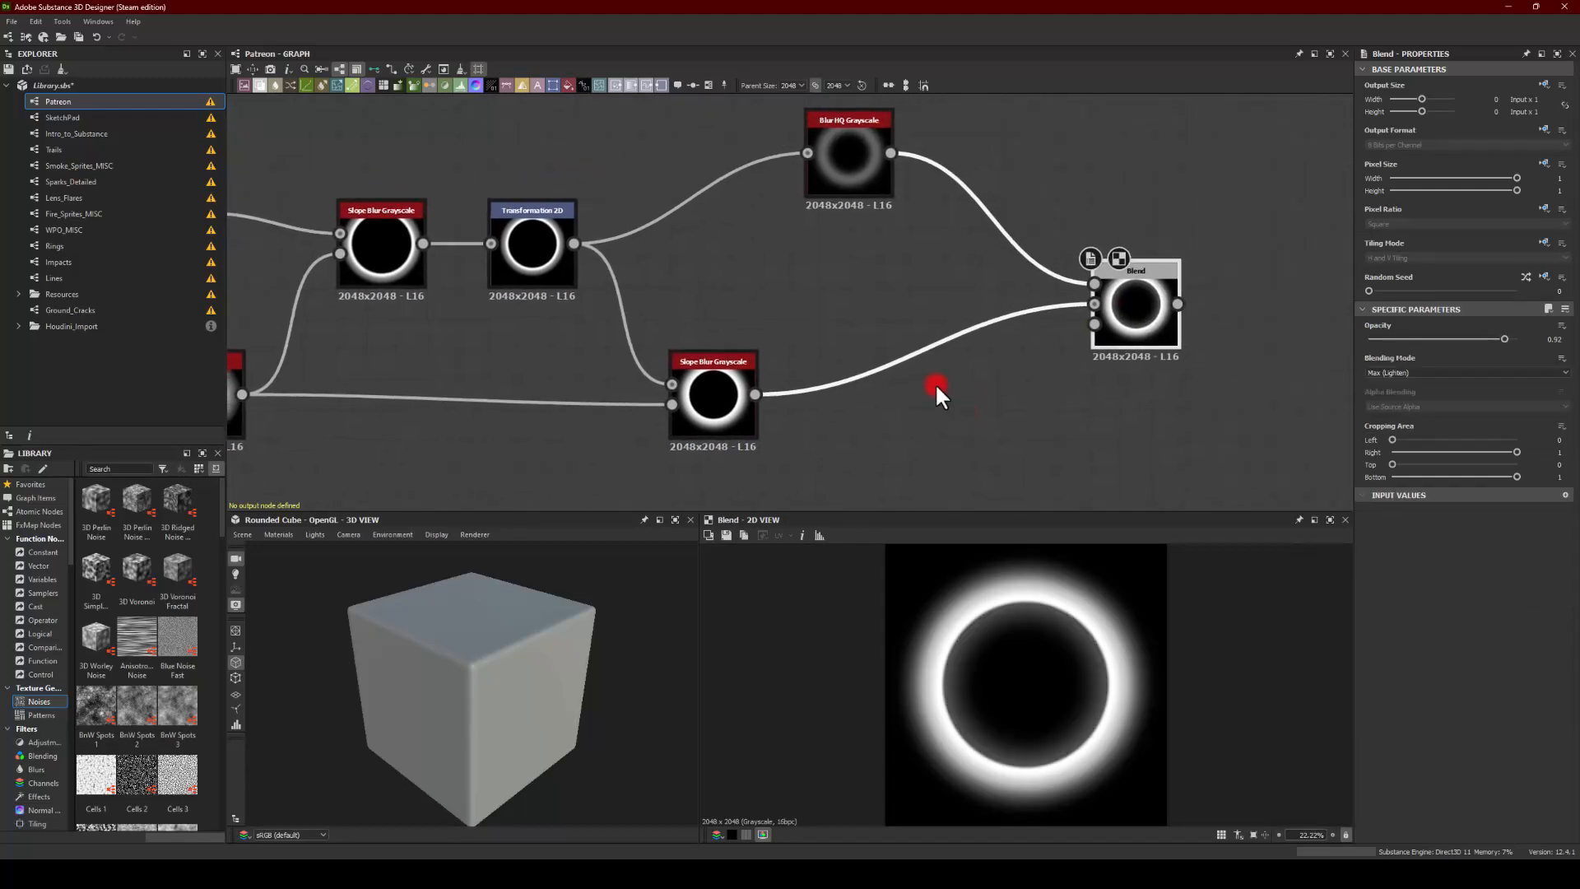
{"action": "left_click_drag", "start_coordinate": [848, 212], "coordinate": [772, 232]}
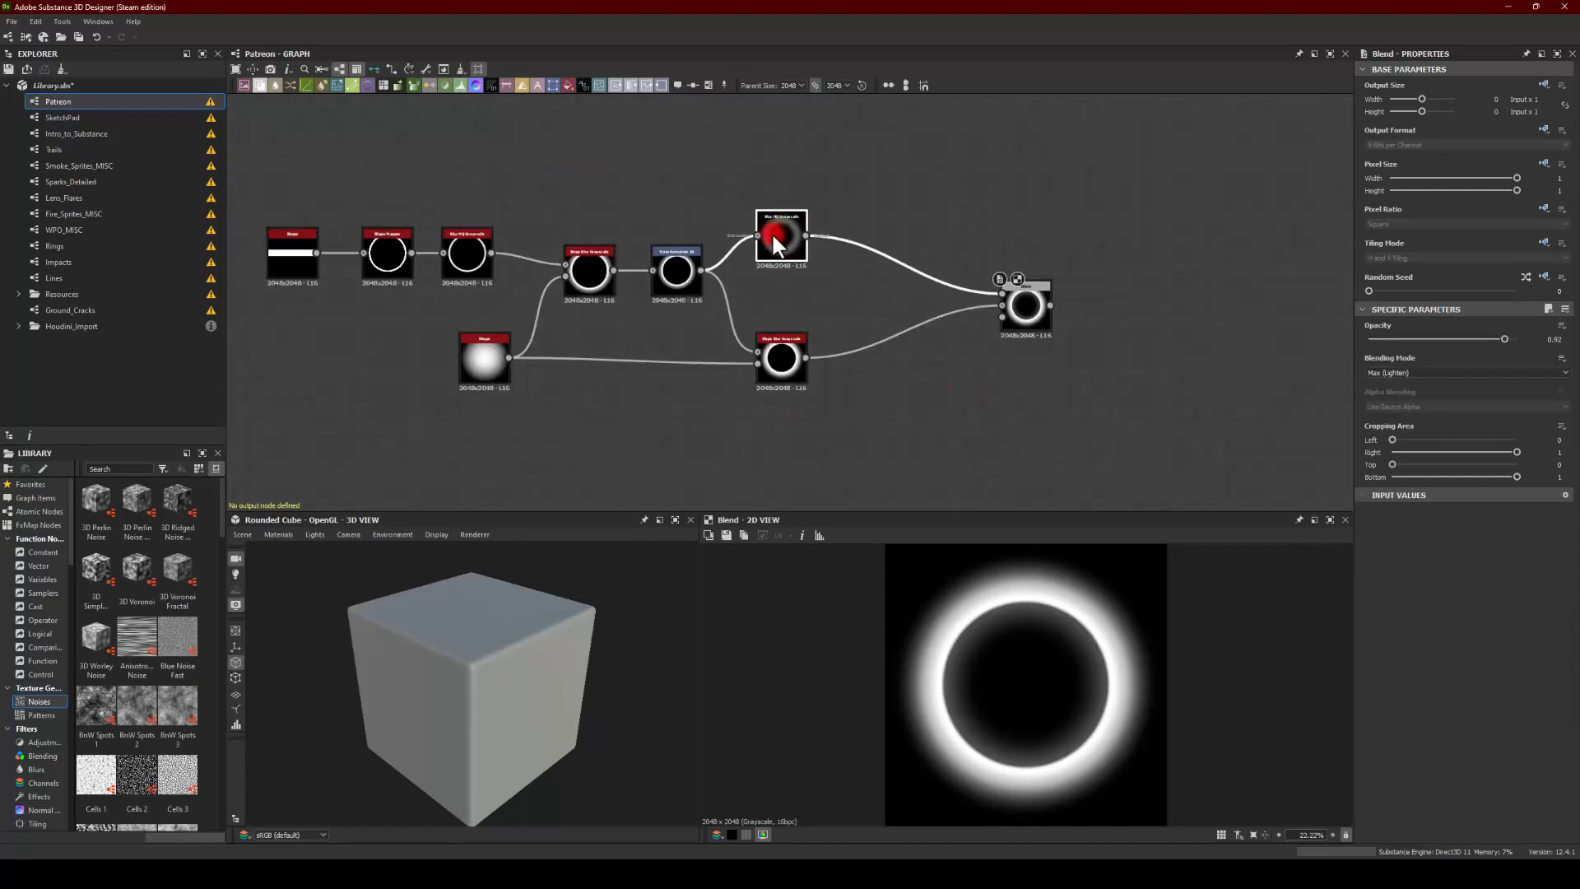
{"action": "left_click", "coordinate": [682, 176]}
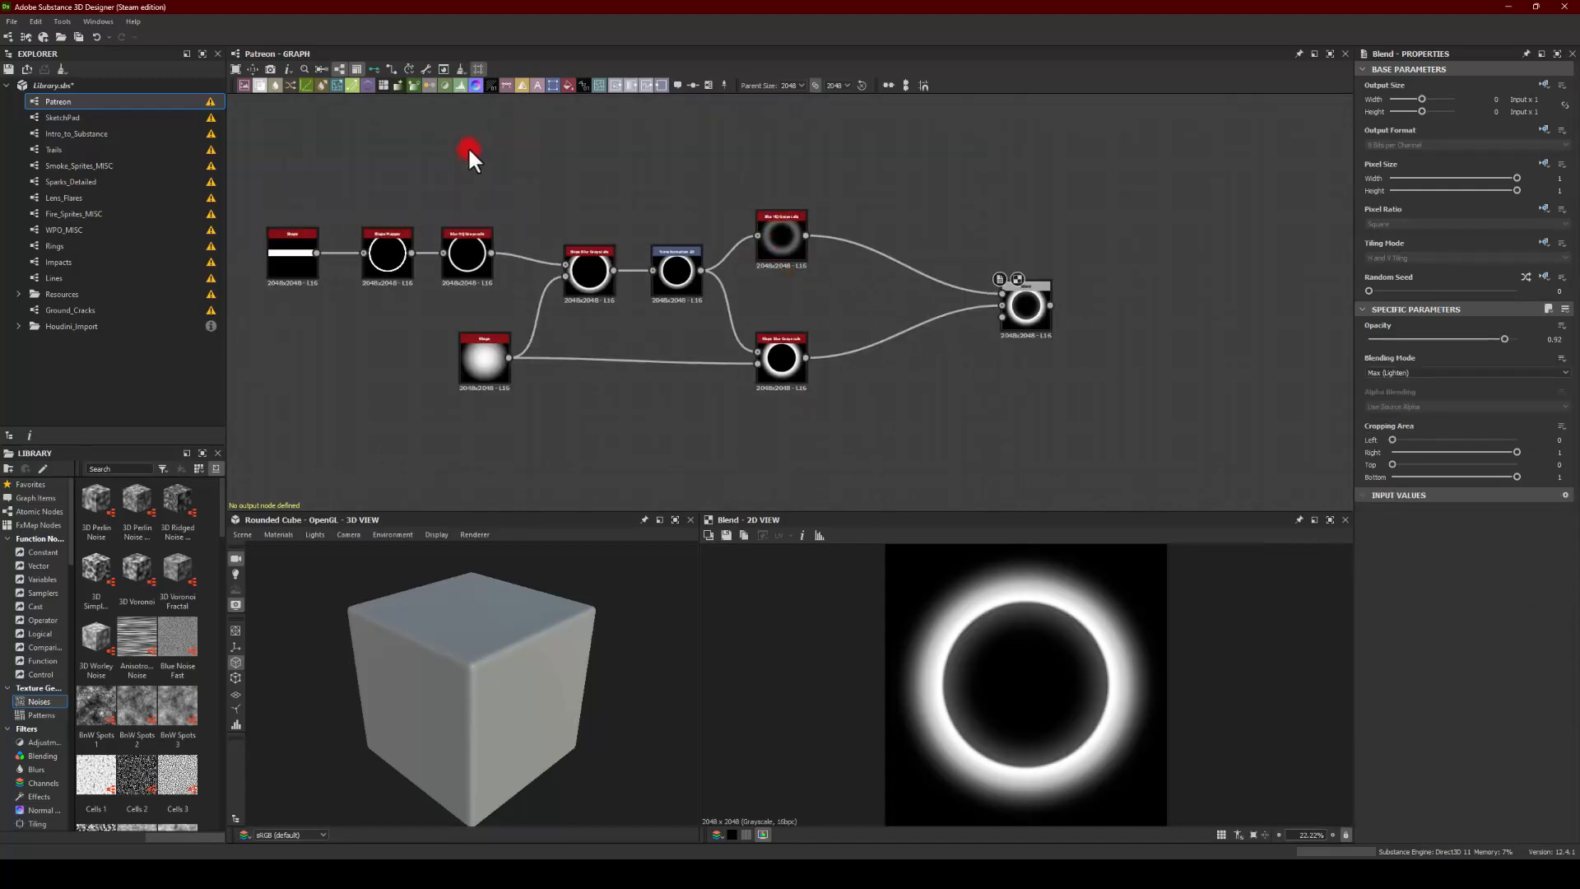